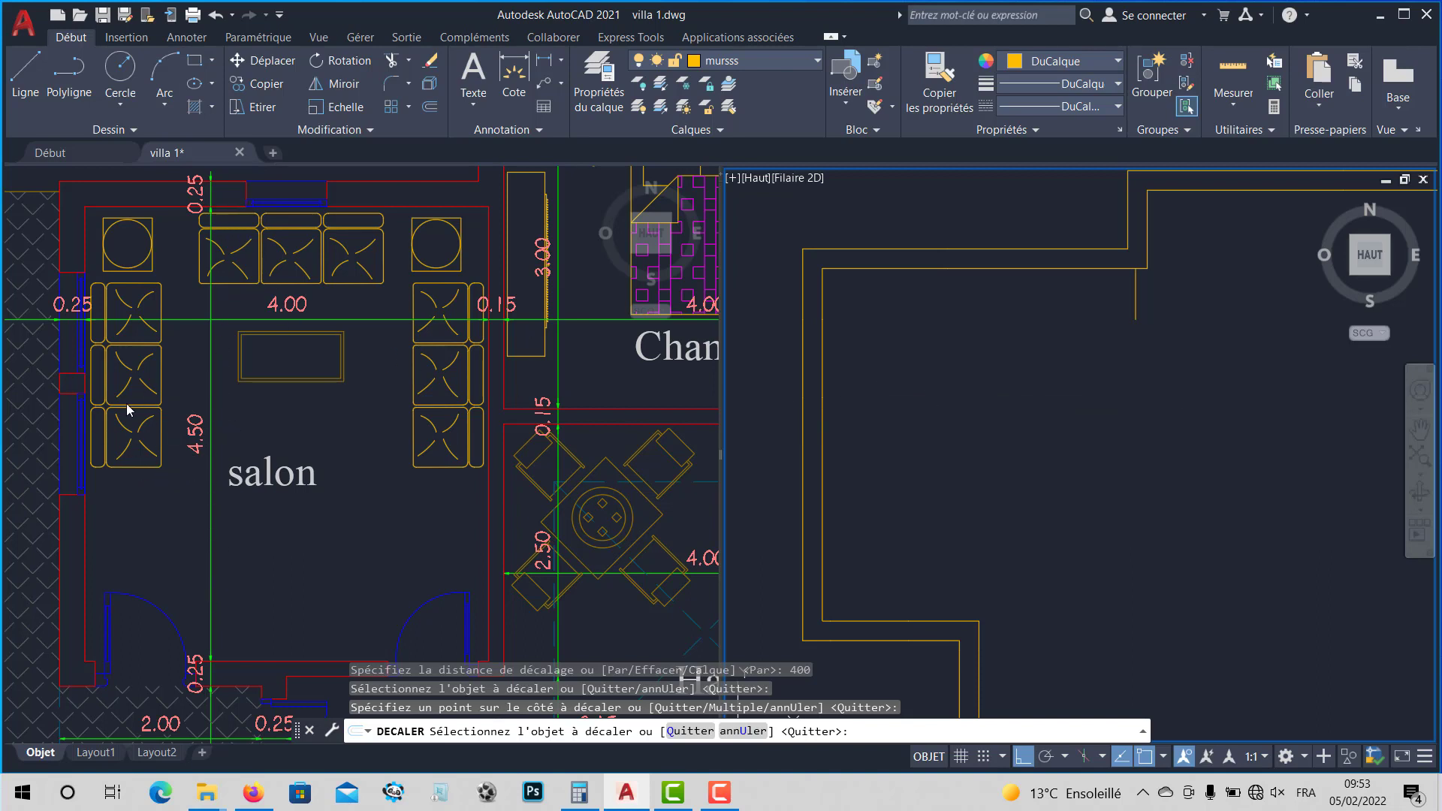
# Step: Offset the inner top wall line of the left-hand room downward by 450 units
pyautogui.click(430, 107)
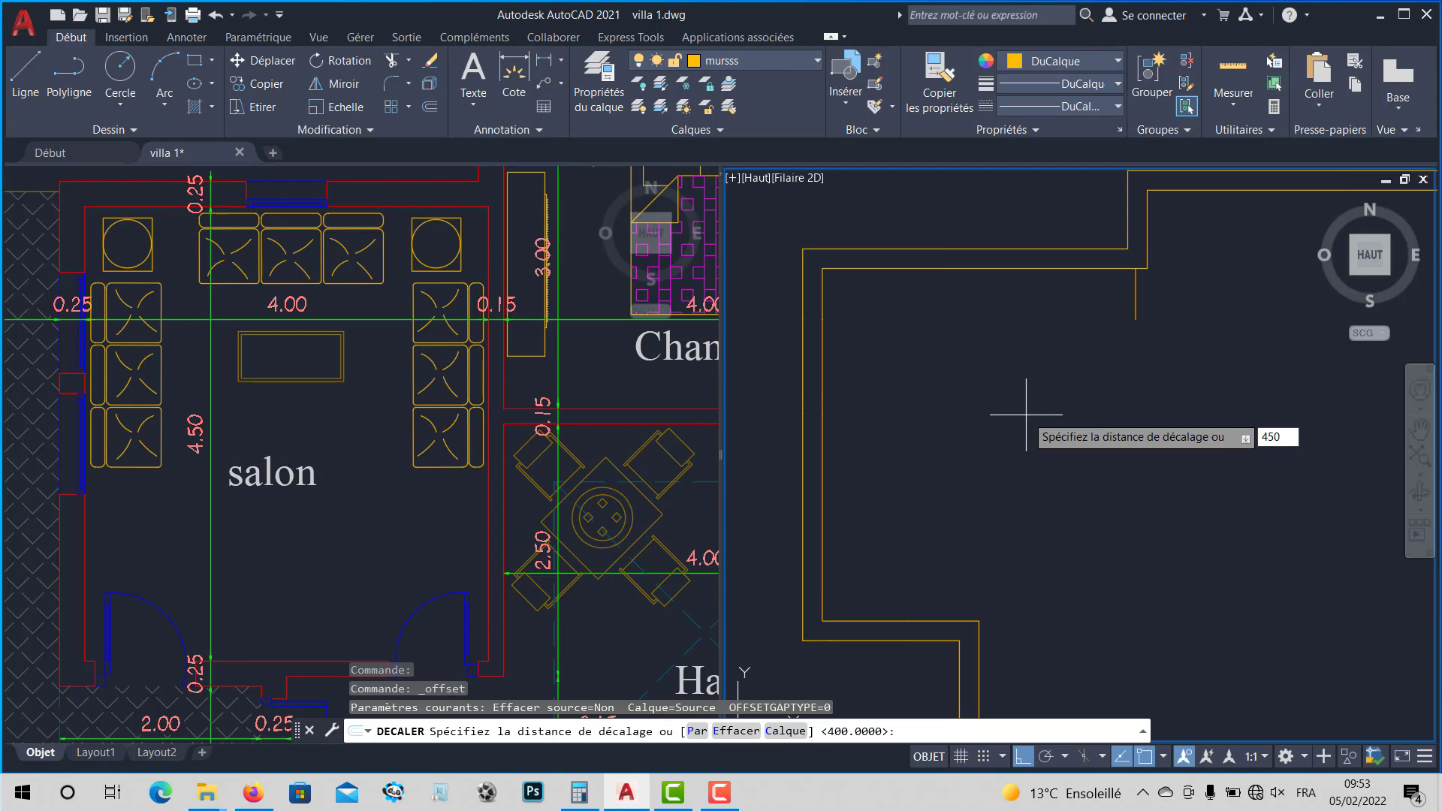
pyautogui.press('Return')
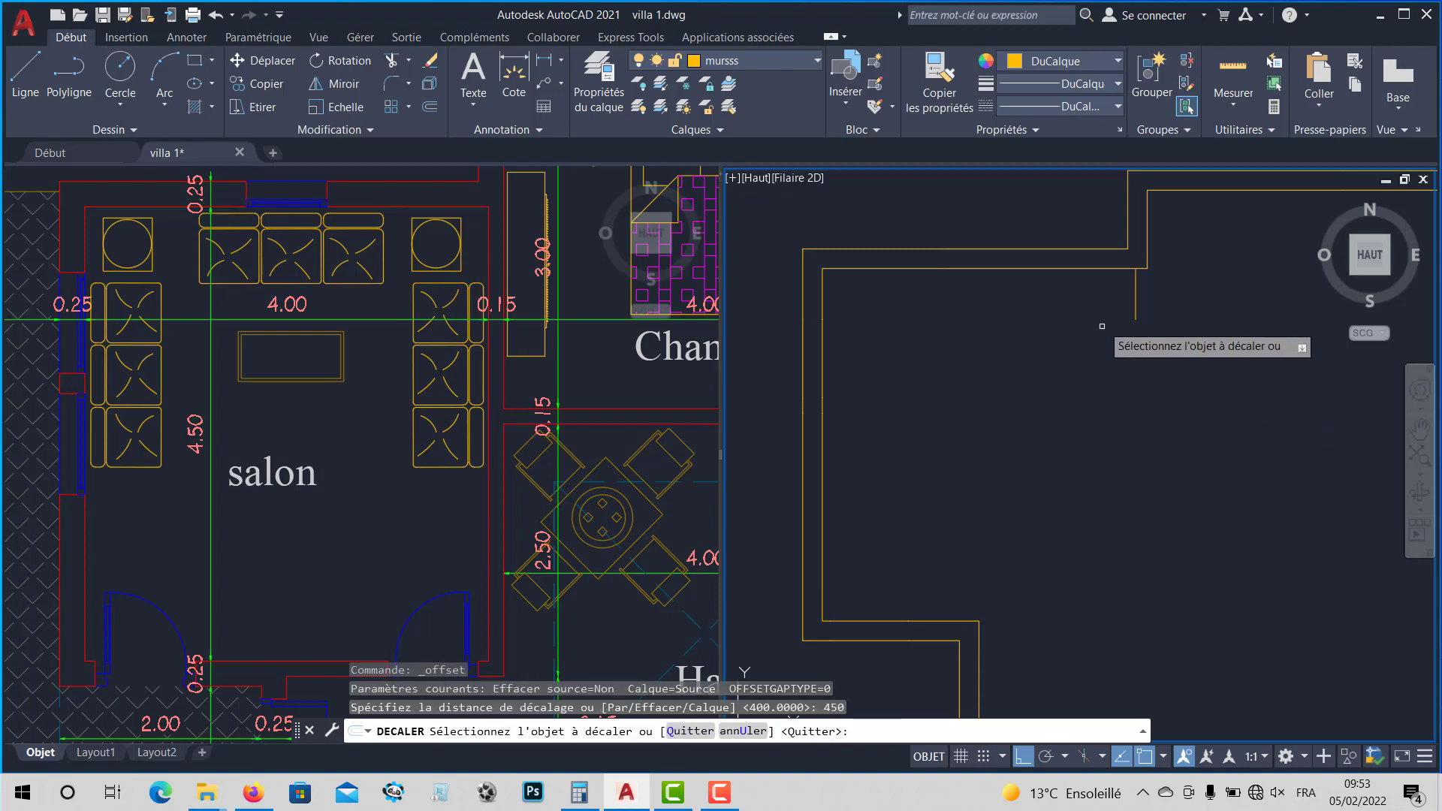
pyautogui.click(1099, 268)
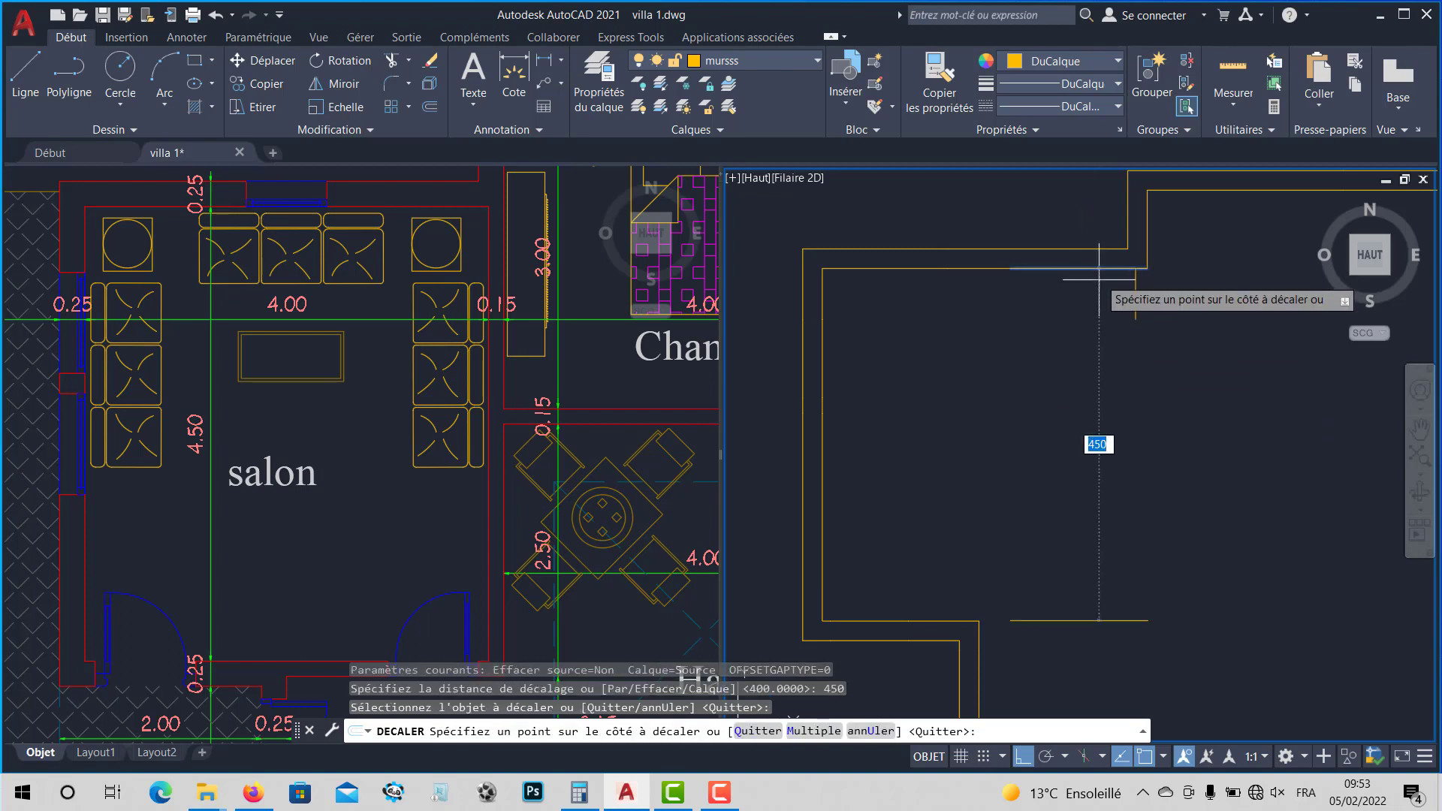
pyautogui.click(1063, 623)
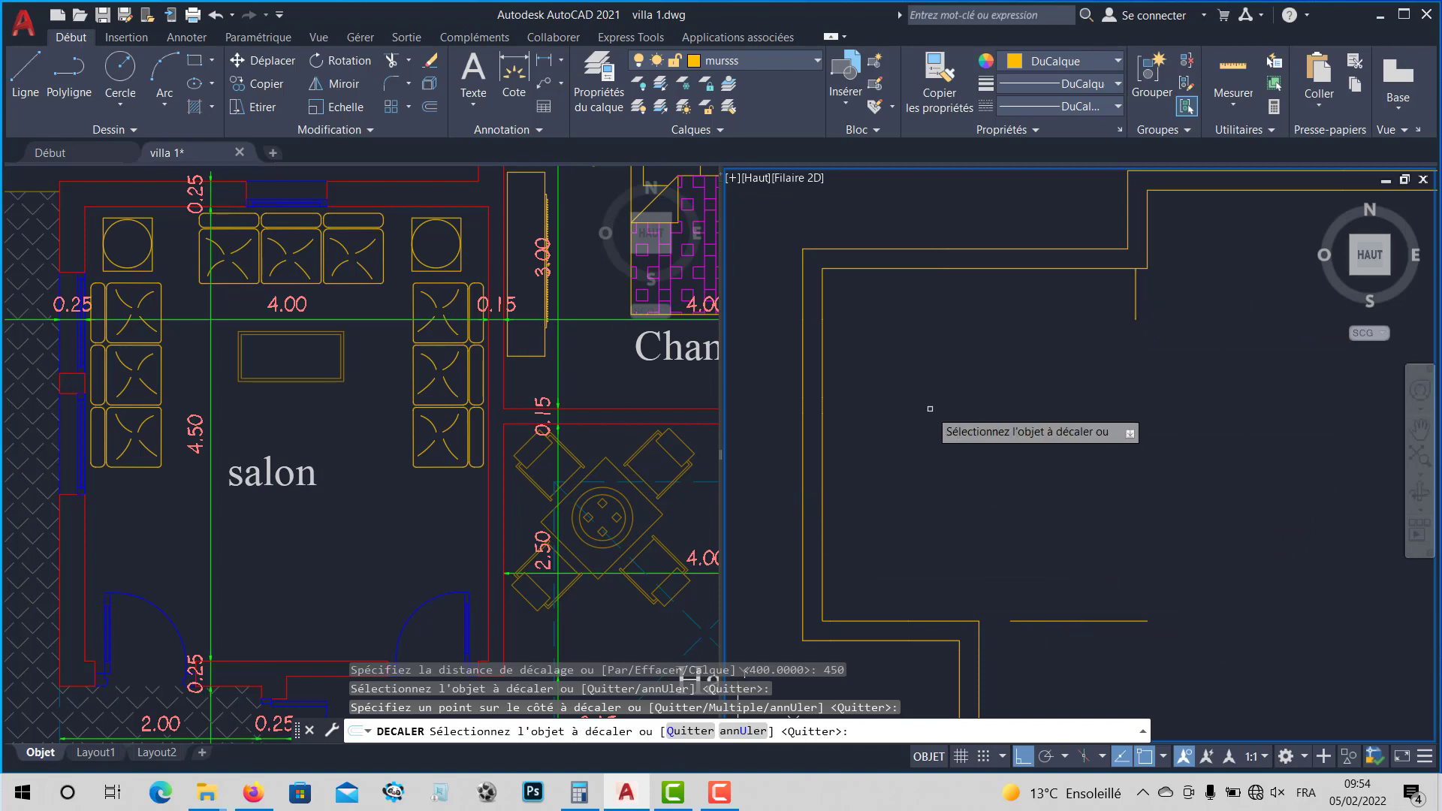
pyautogui.press('Escape')
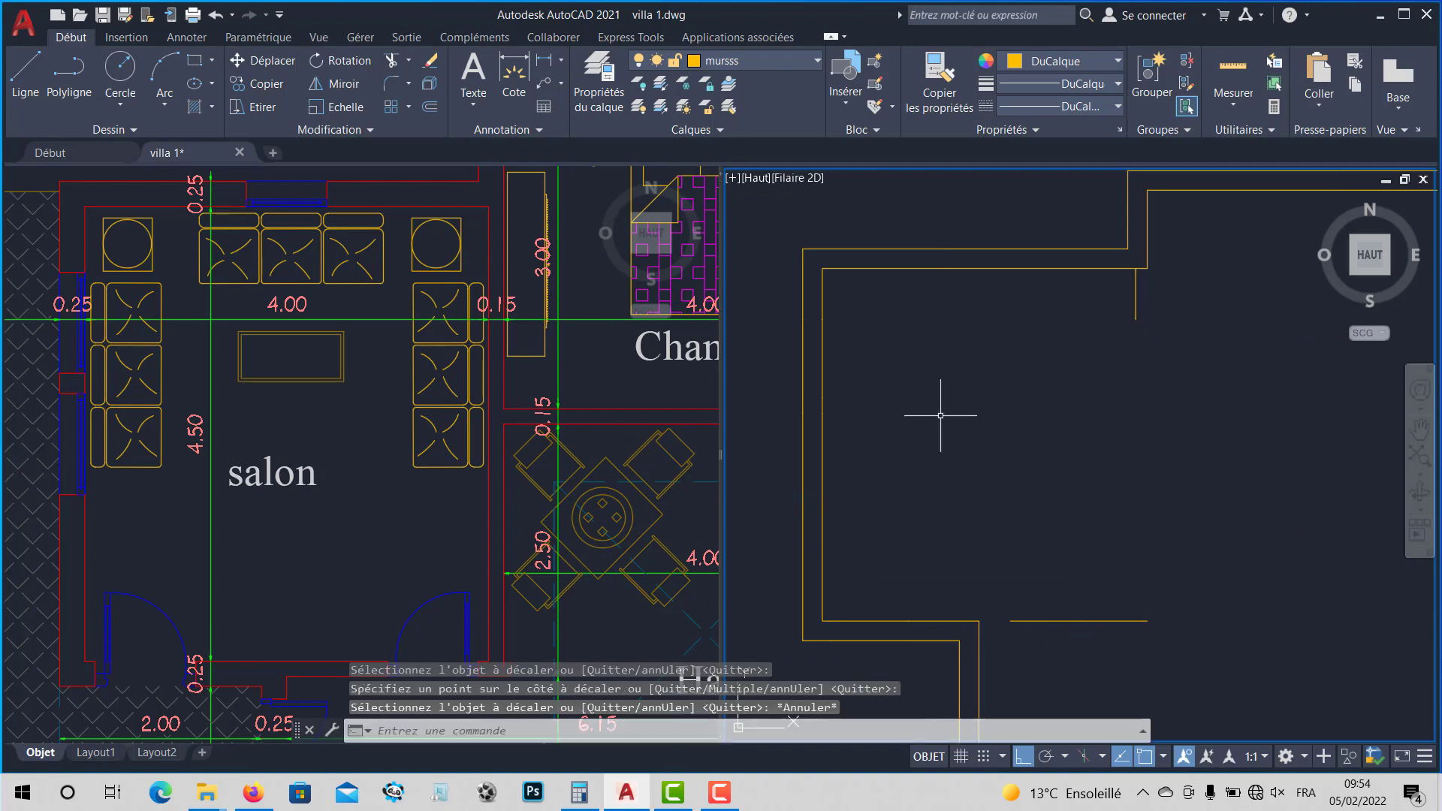
# Step: Stretch the lower end of the short vertical partition line straight down, just past the offset horizontal line
pyautogui.click(1136, 305)
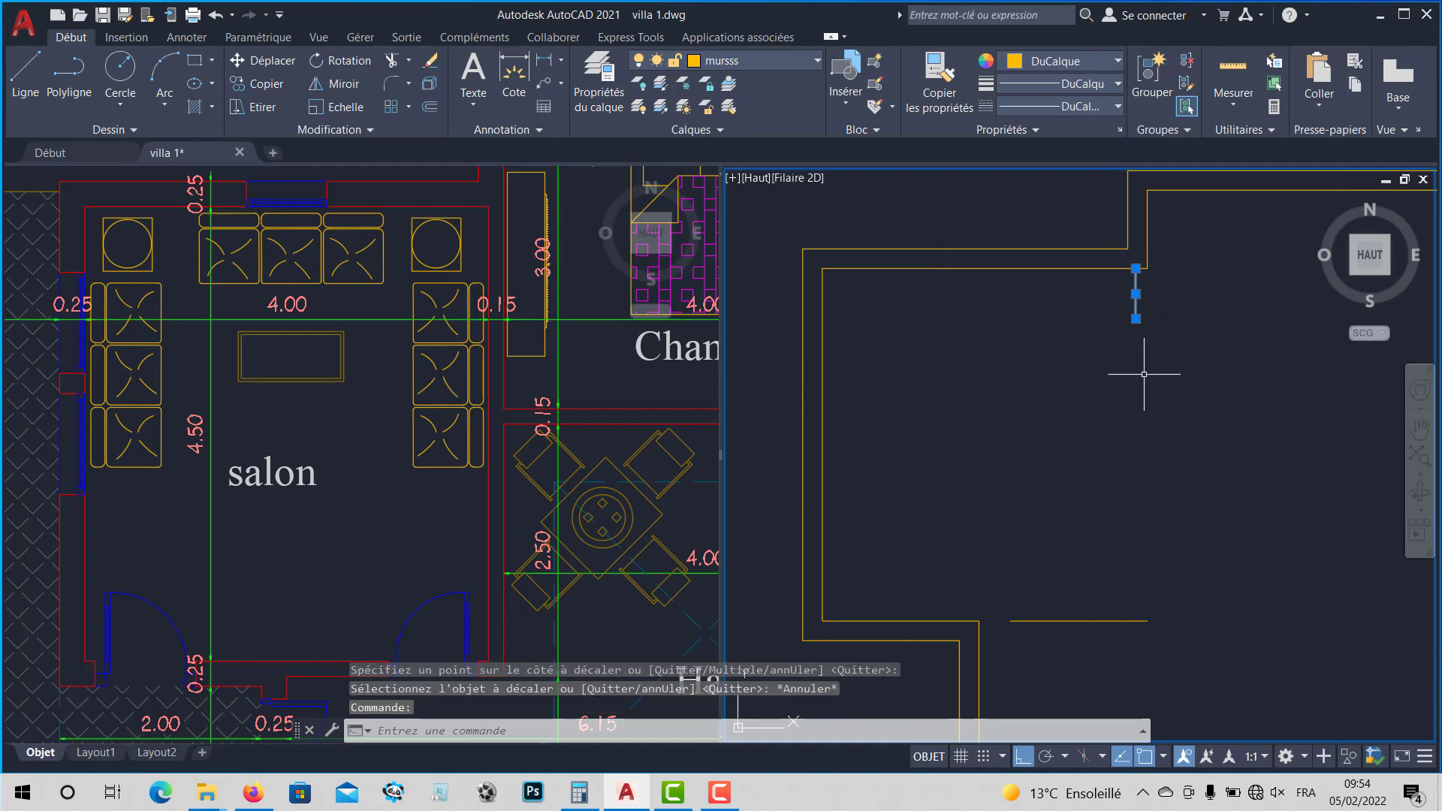
pyautogui.click(1135, 318)
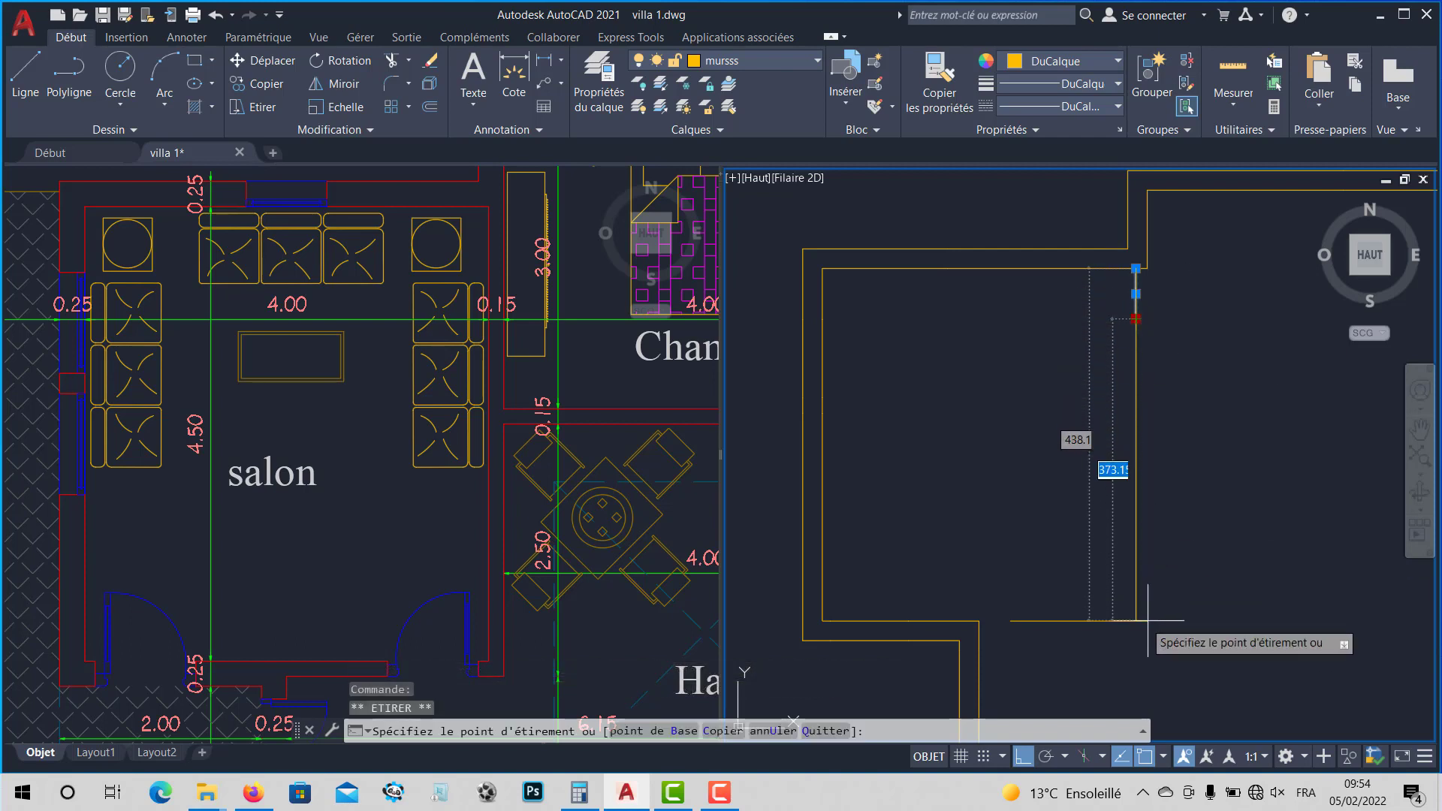
pyautogui.moveTo(1129, 643); pyautogui.dragTo(1131, 572, button='middle')
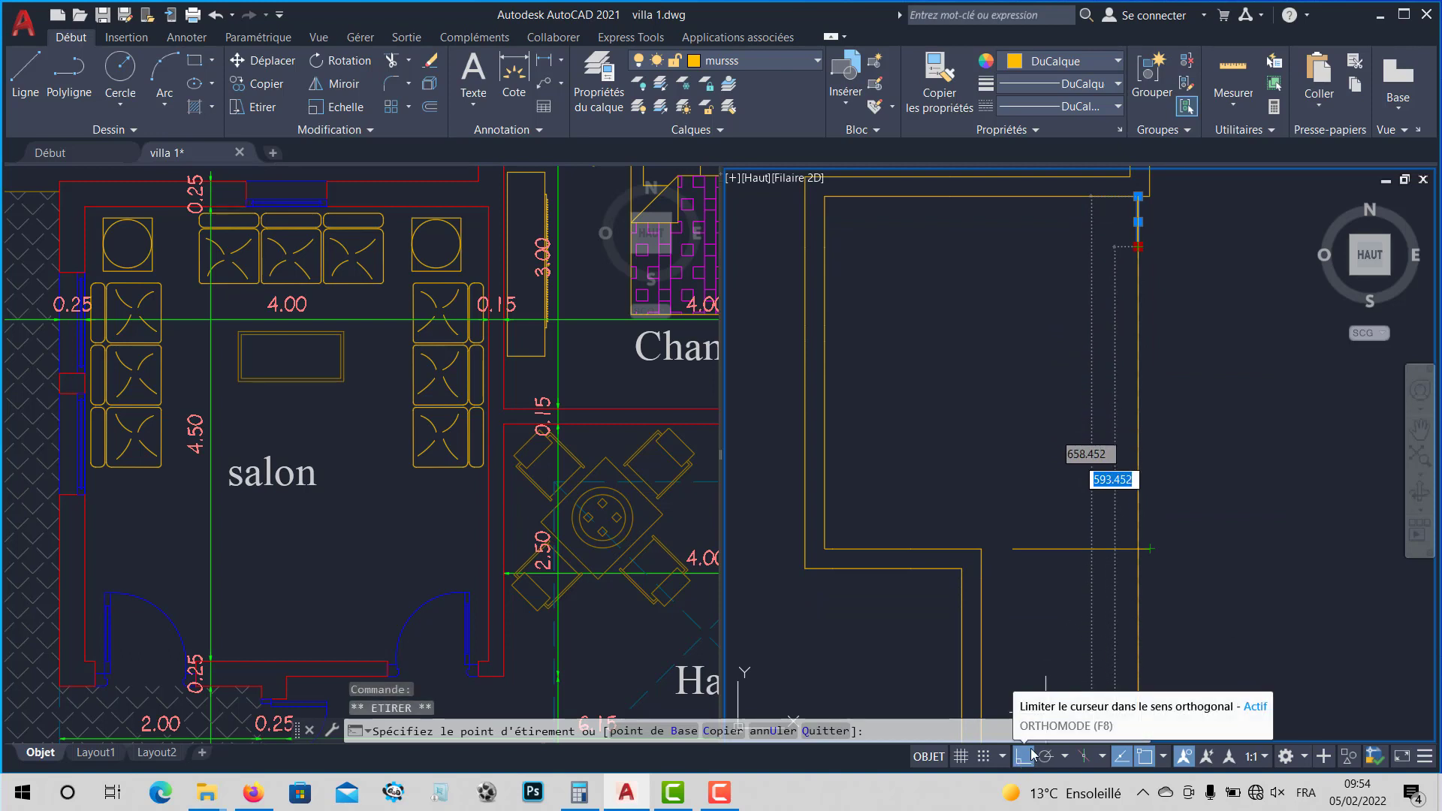
pyautogui.scroll(4, 1141, 571)
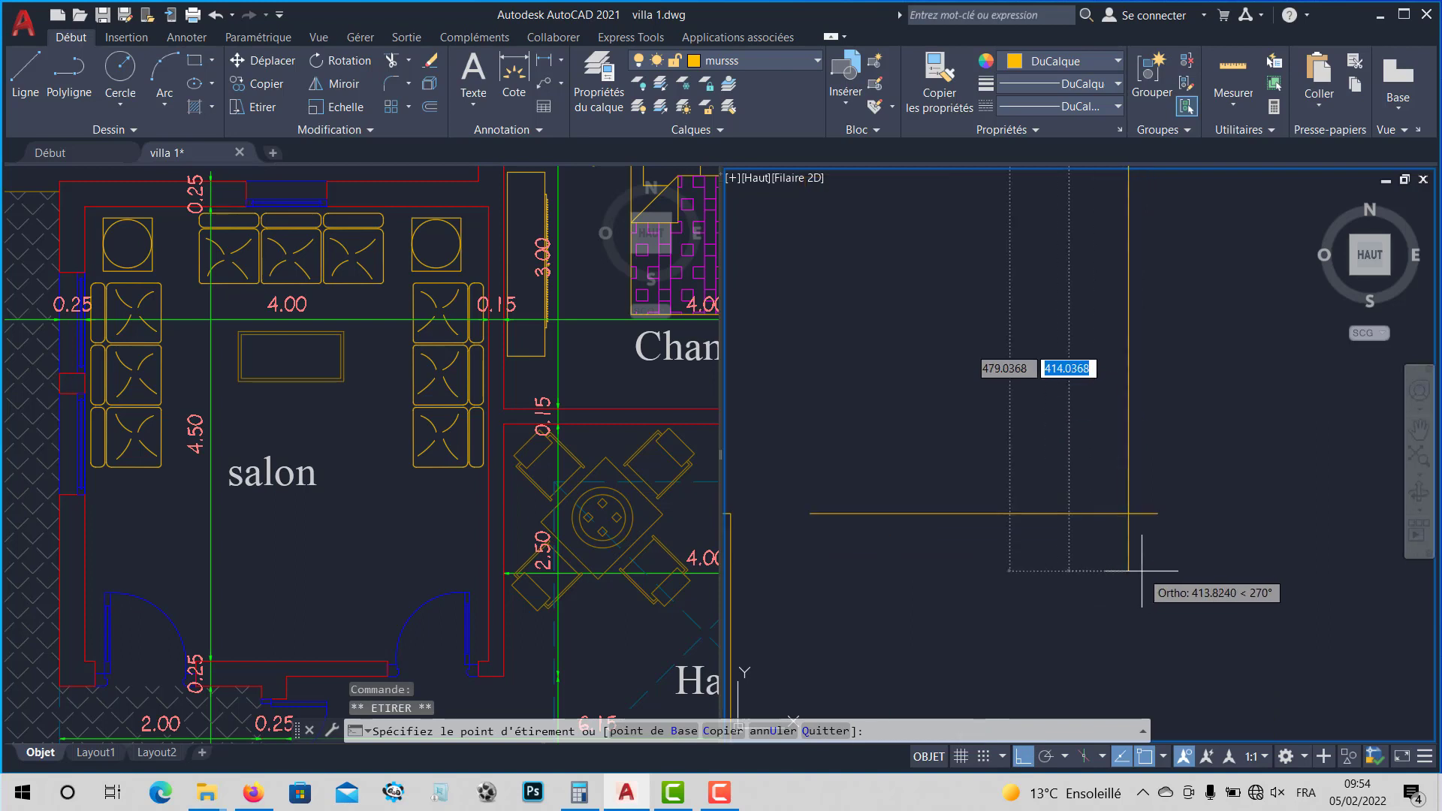
pyautogui.scroll(2, 1142, 571)
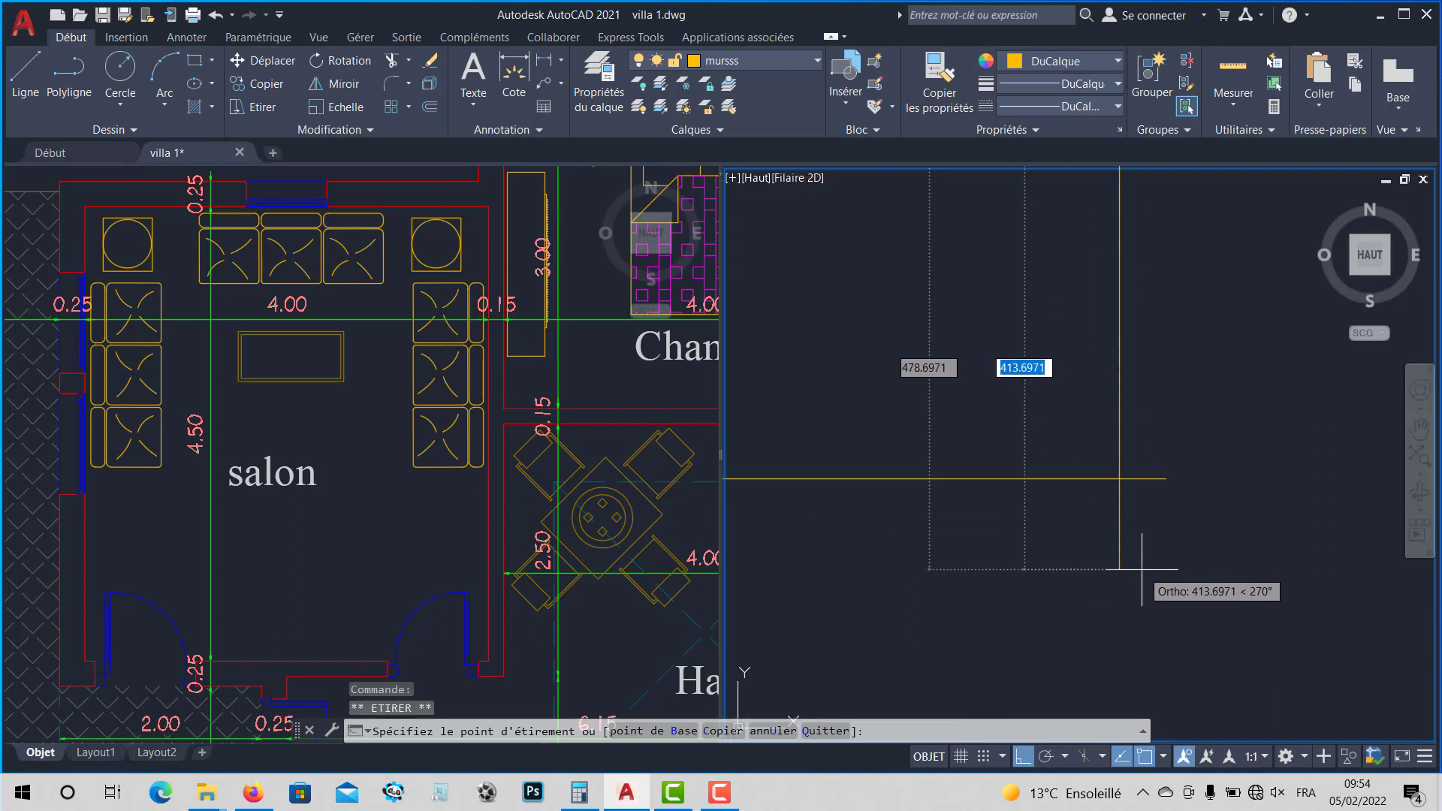
pyautogui.click(1126, 517)
pyautogui.scroll(-2, 1119, 518)
pyautogui.moveTo(1114, 518)
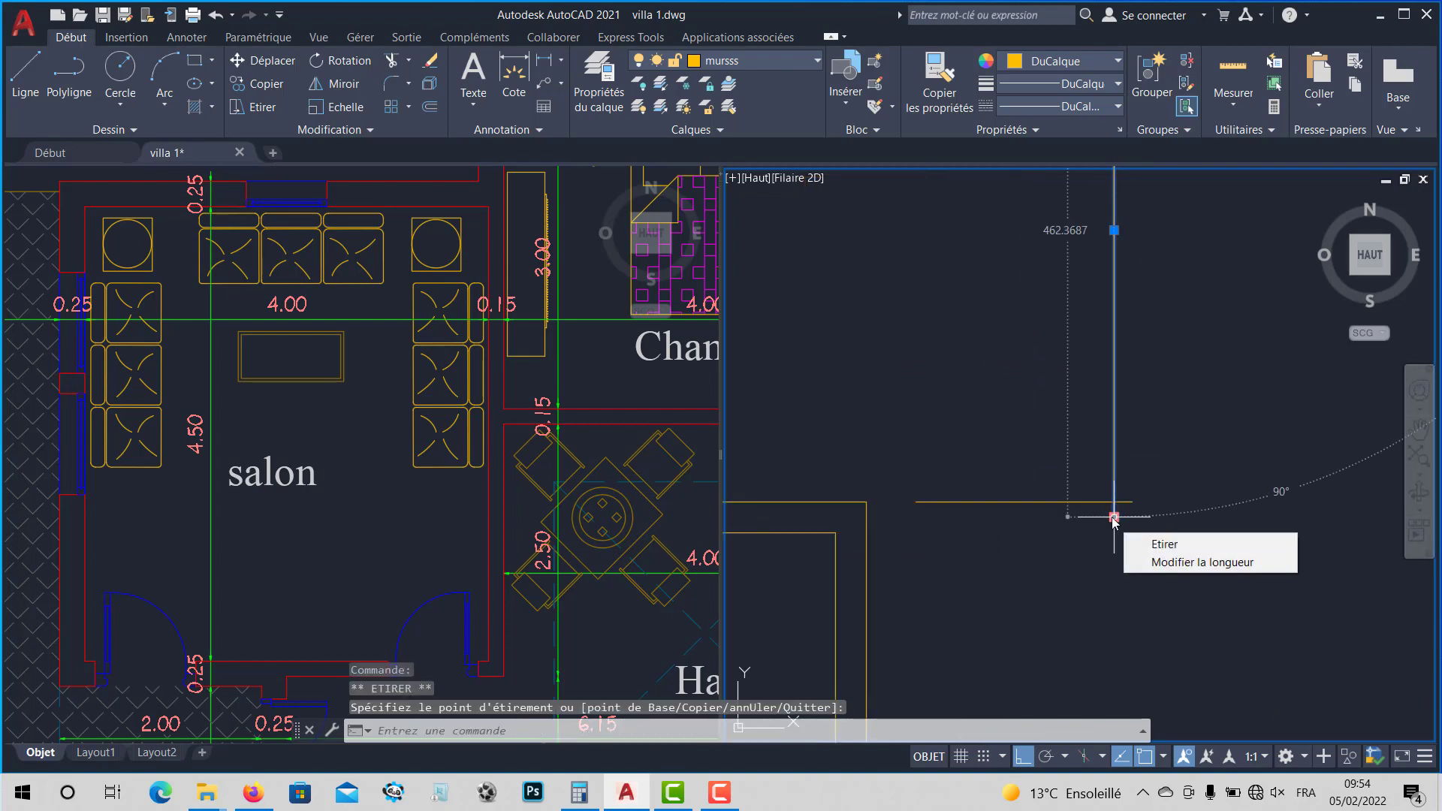
# Step: Offset the extended vertical partition line 15 units outward, to the right of the room
pyautogui.scroll(-4, 1065, 506)
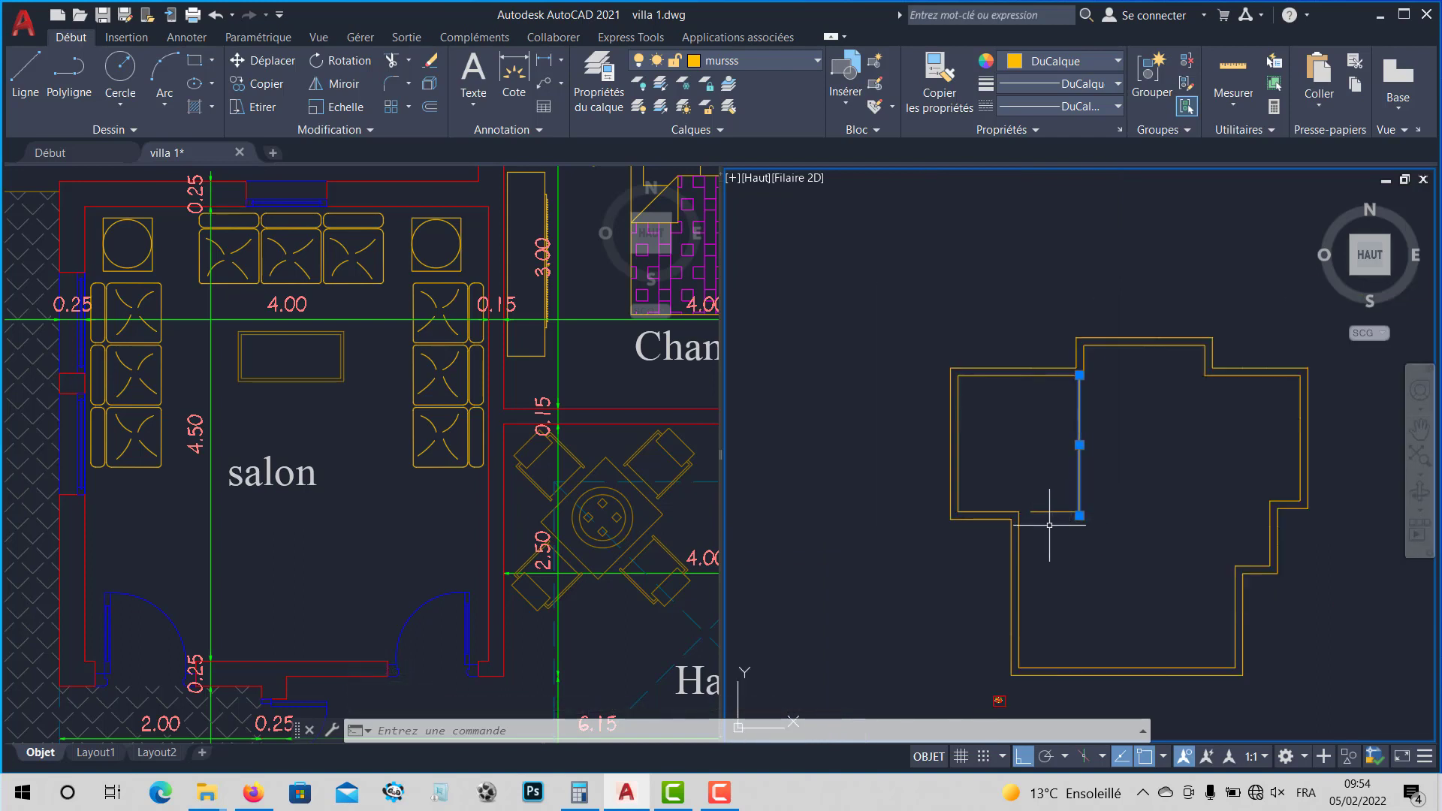
pyautogui.scroll(4, 1072, 479)
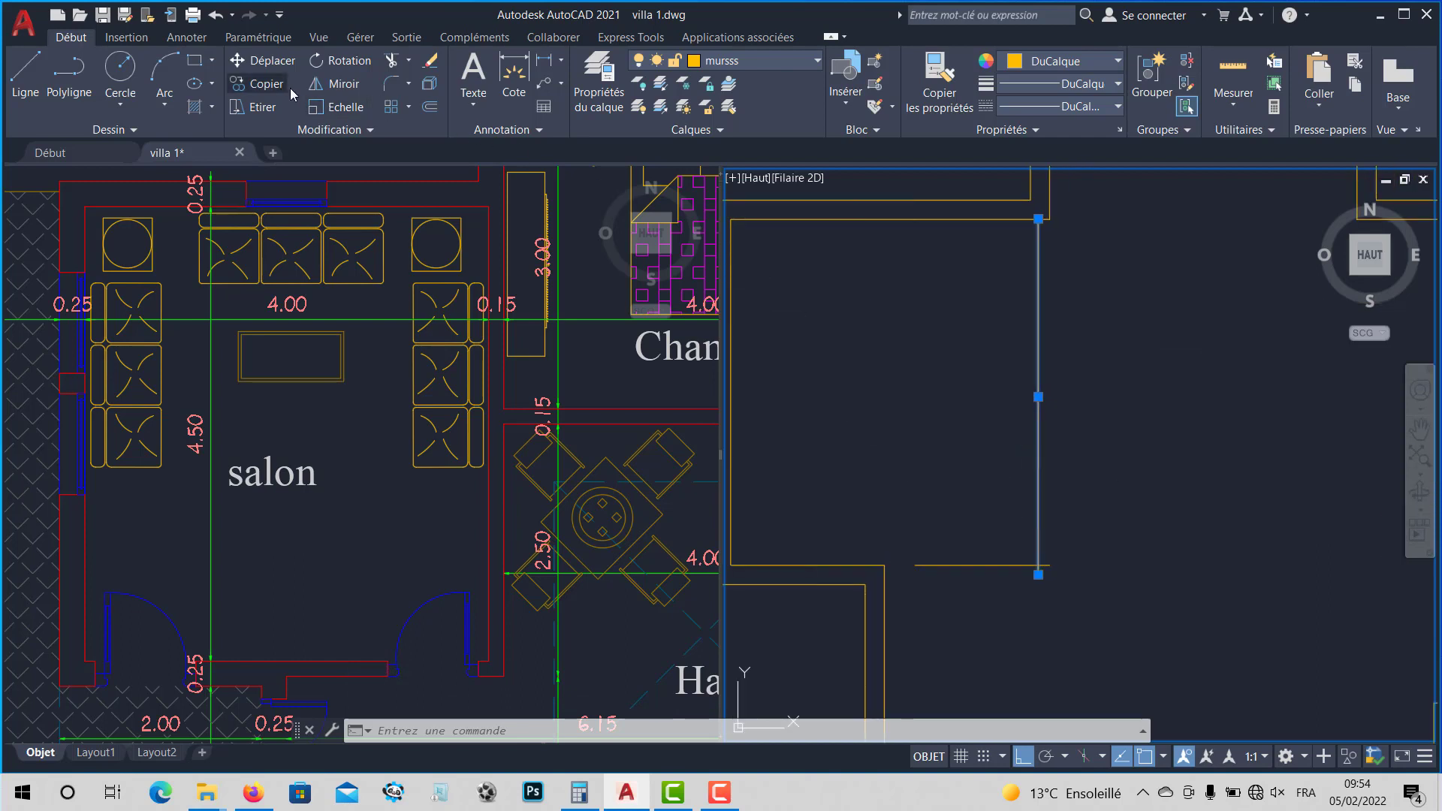
pyautogui.click(434, 107)
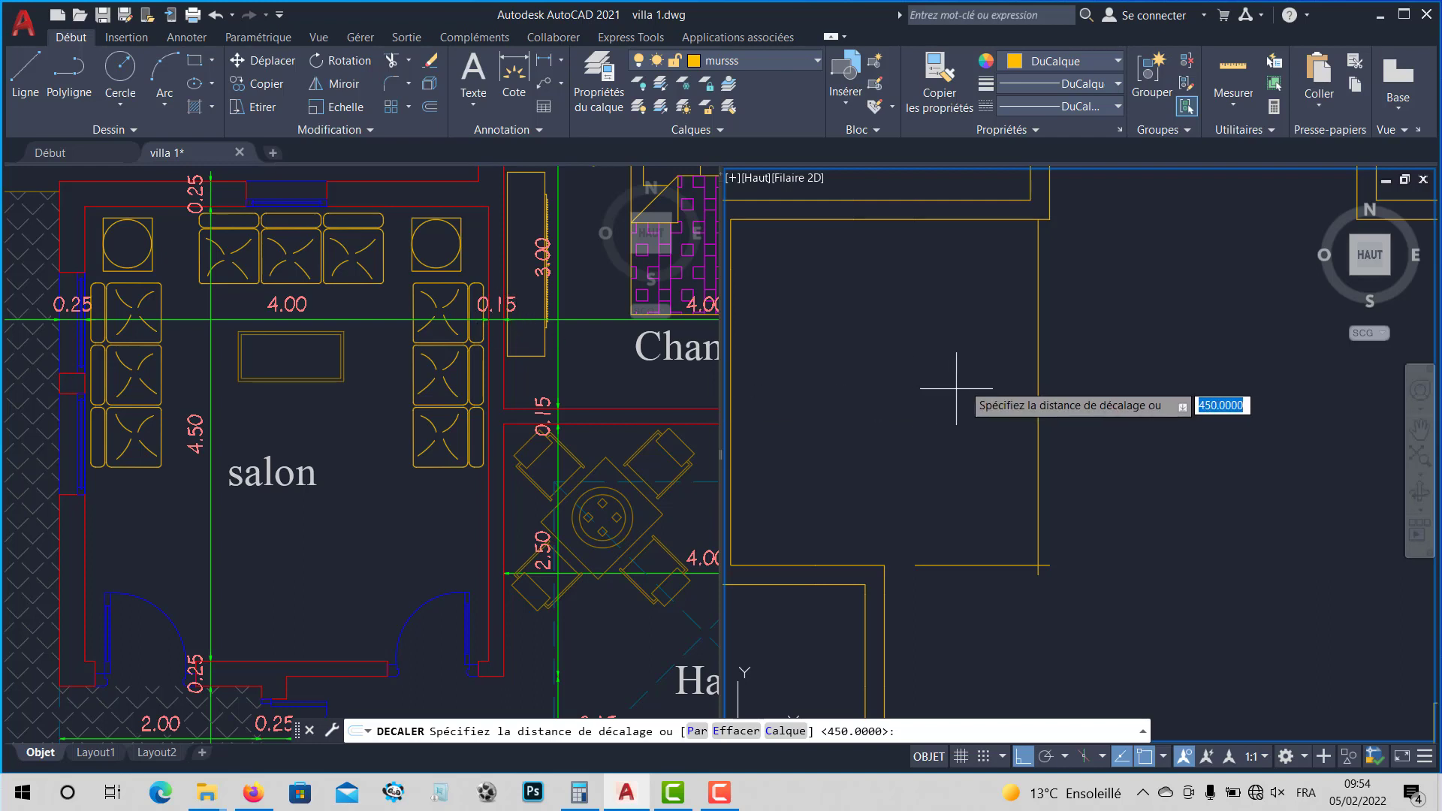
pyautogui.write('15')
pyautogui.press('Return')
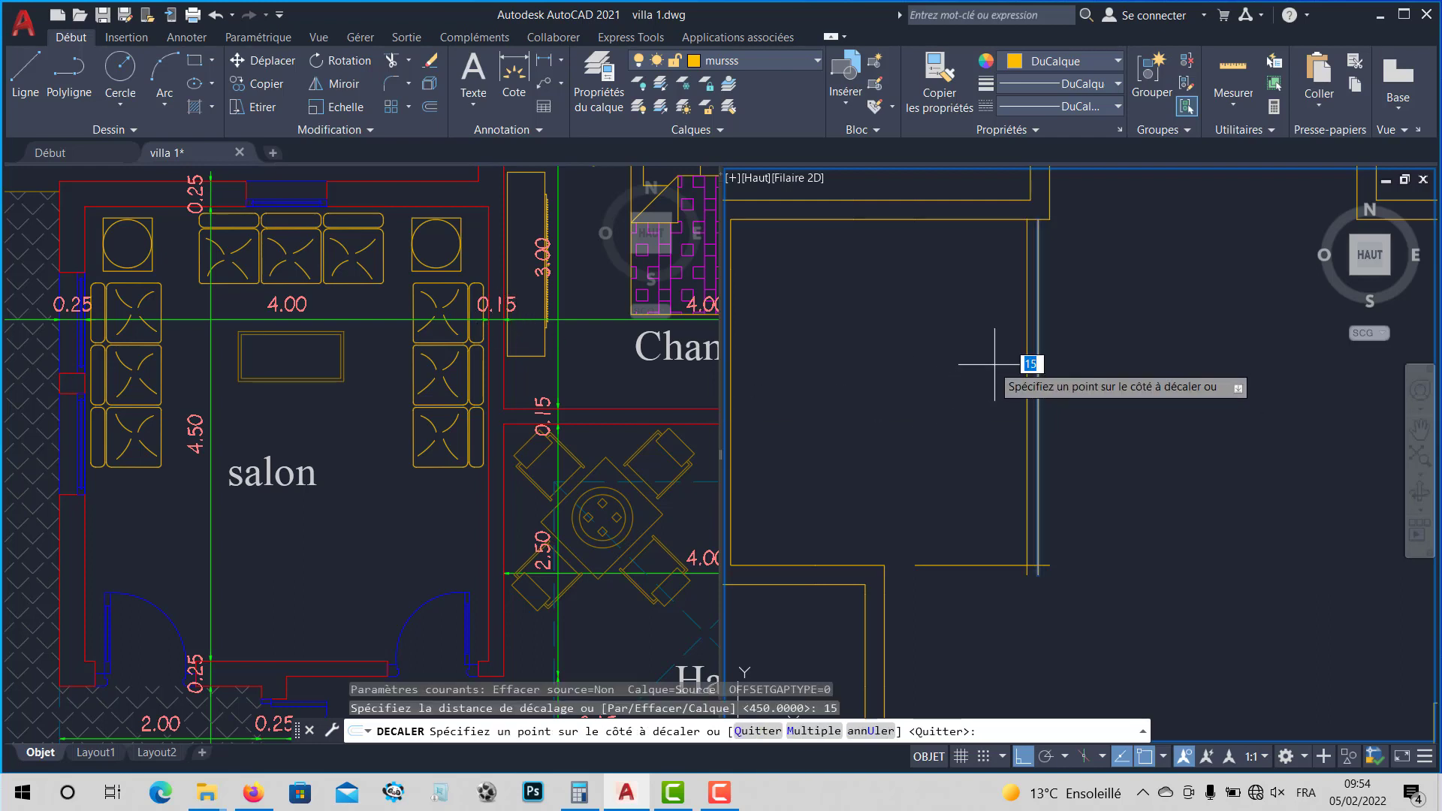
pyautogui.click(1066, 371)
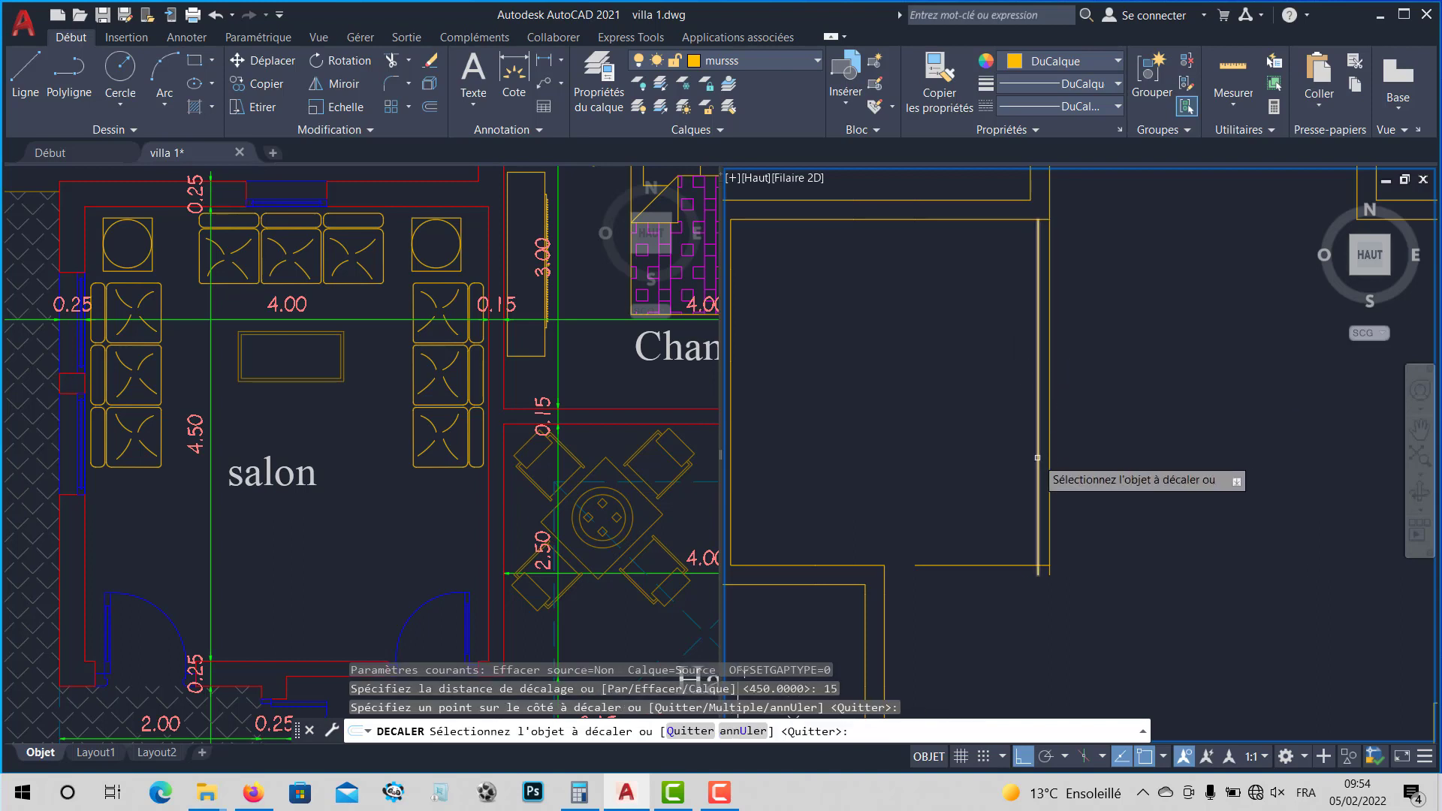
pyautogui.press('Return')
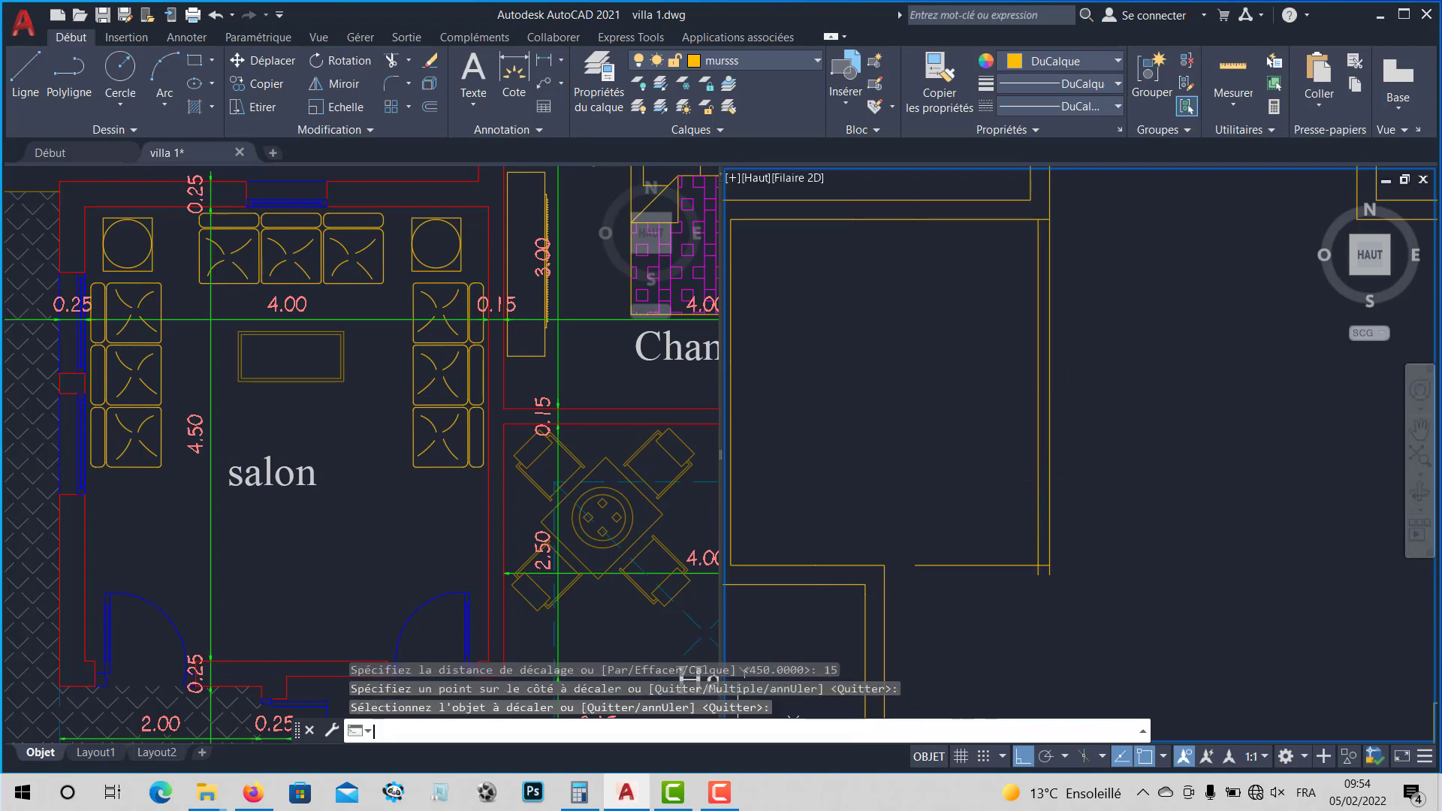
# Step: Offset the room's lower horizontal wall line 15 units downward
pyautogui.press('Return')
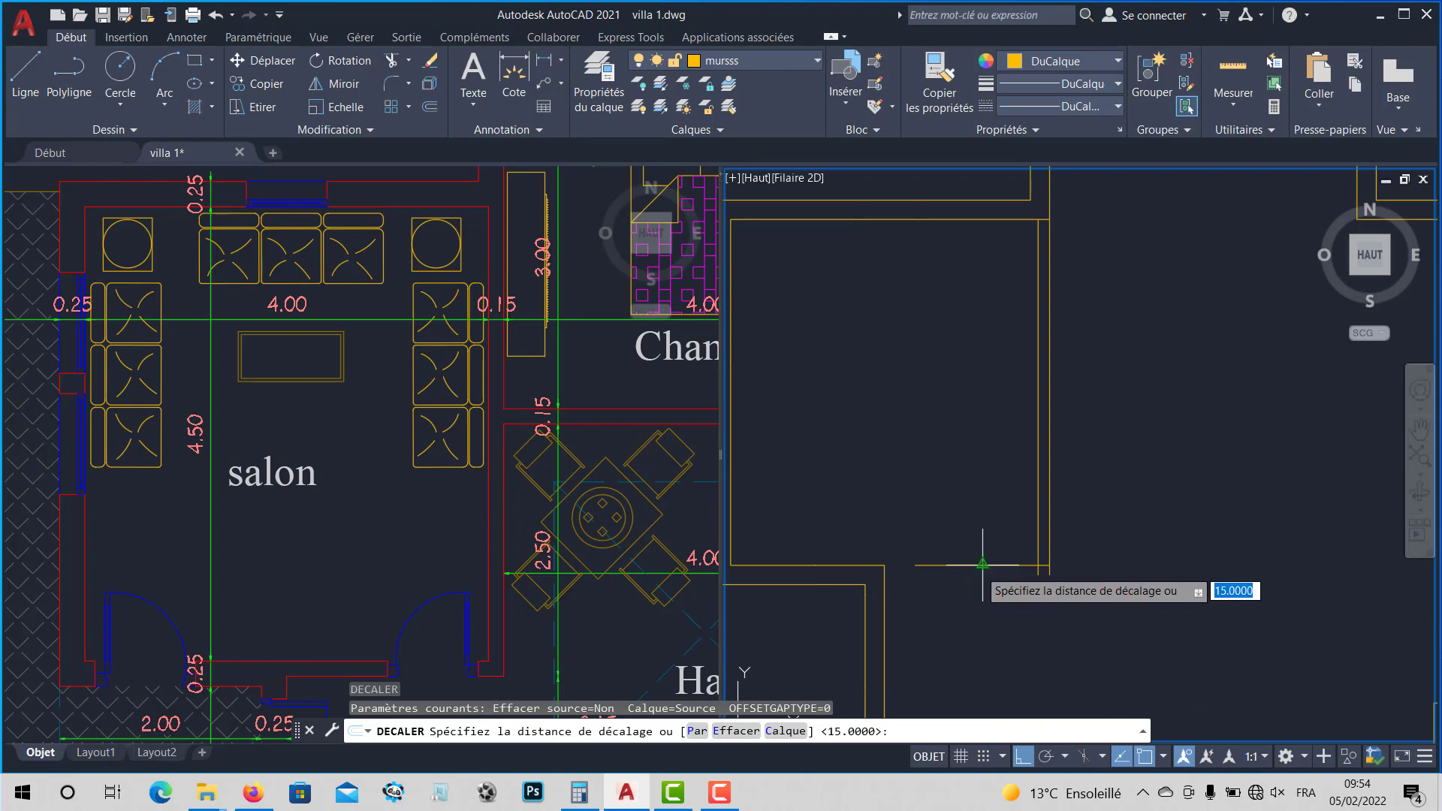
pyautogui.press('Return')
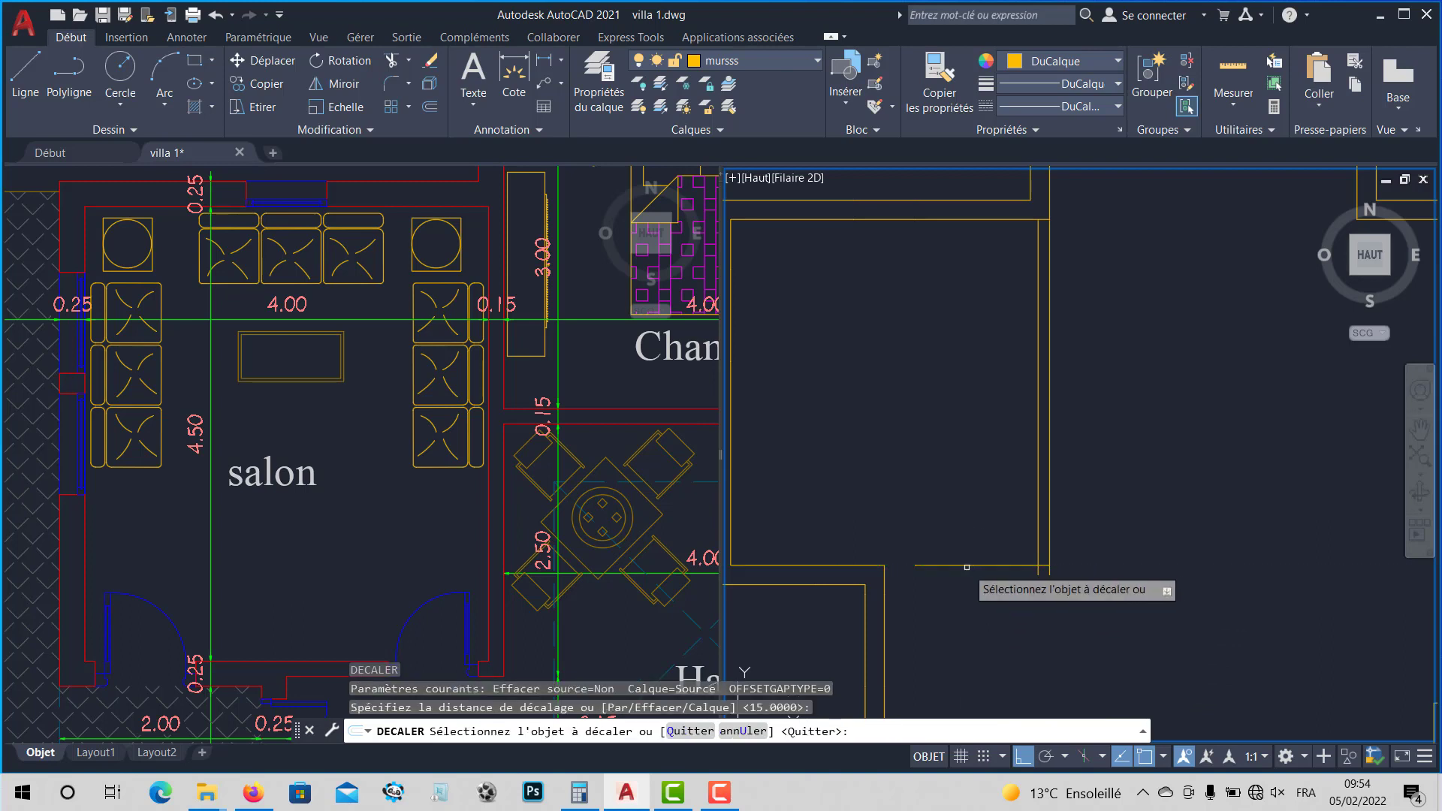
pyautogui.click(962, 565)
pyautogui.click(960, 599)
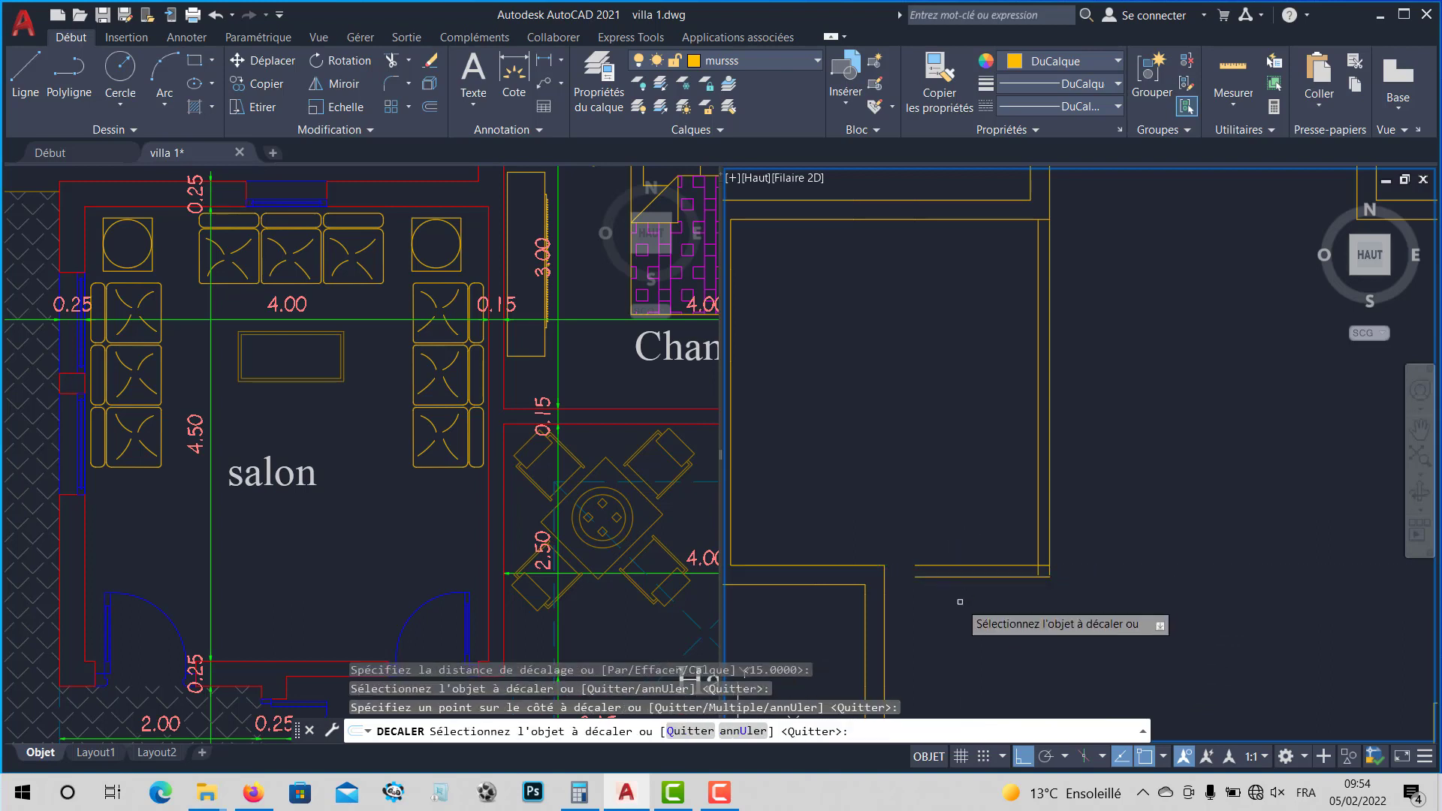
# Step: Measure the horizontal width of the wall return beside the salon's right-hand door in the reference plan
pyautogui.click(537, 600)
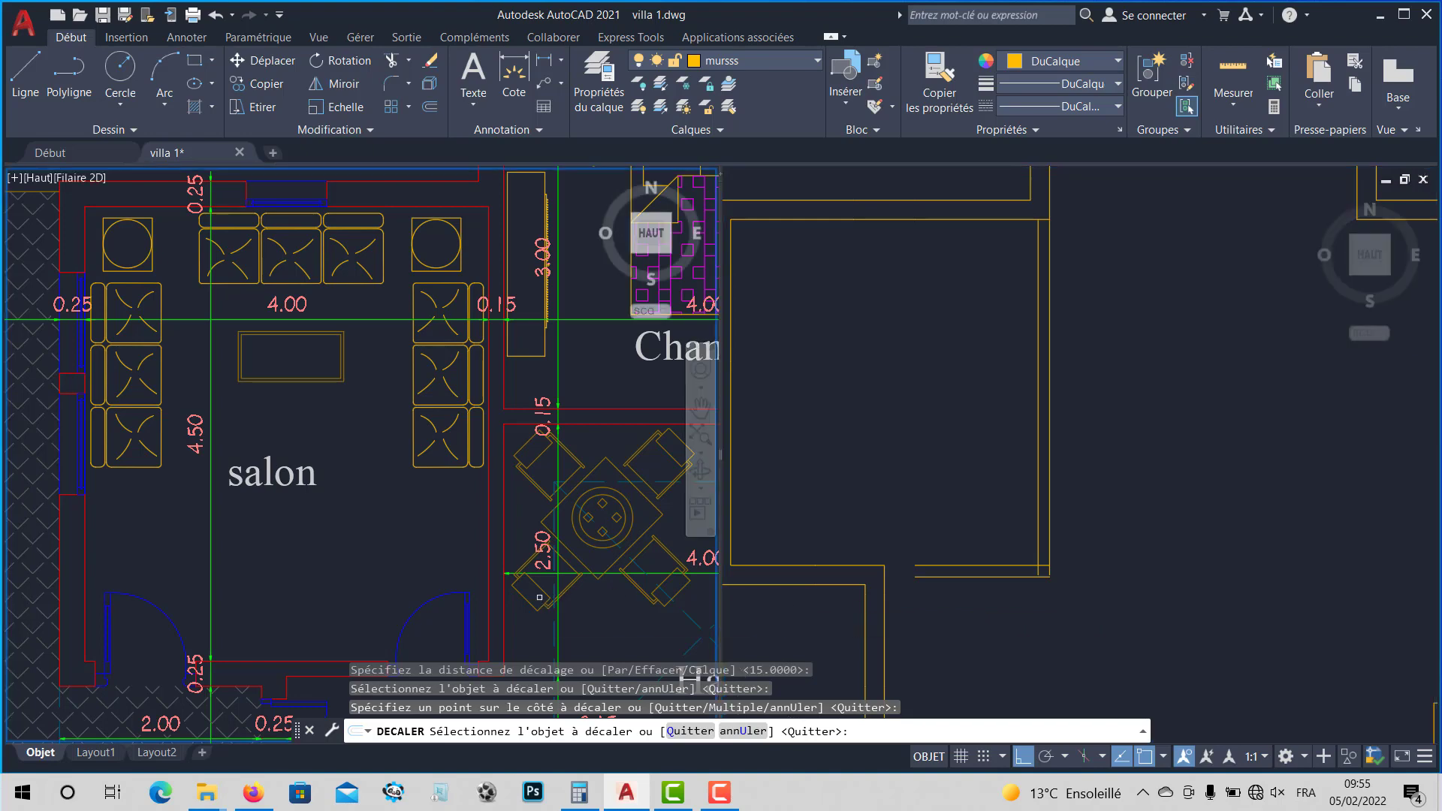
pyautogui.scroll(4, 516, 613)
pyautogui.scroll(-2, 517, 609)
pyautogui.scroll(-2, 519, 608)
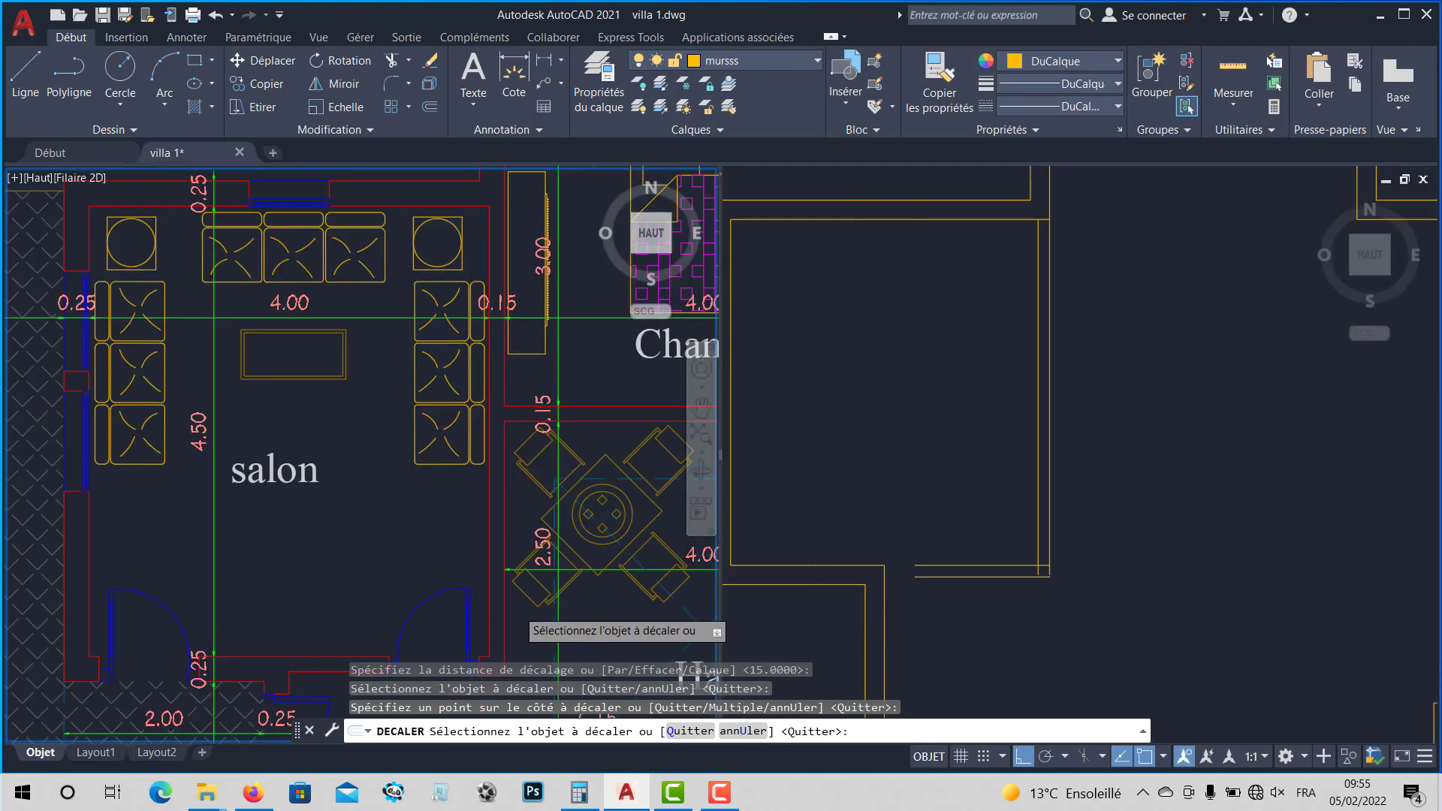
pyautogui.moveTo(520, 599); pyautogui.dragTo(588, 398, button='middle')
pyautogui.scroll(6, 549, 498)
pyautogui.moveTo(553, 454); pyautogui.dragTo(519, 626, button='middle')
pyautogui.scroll(2, 527, 594)
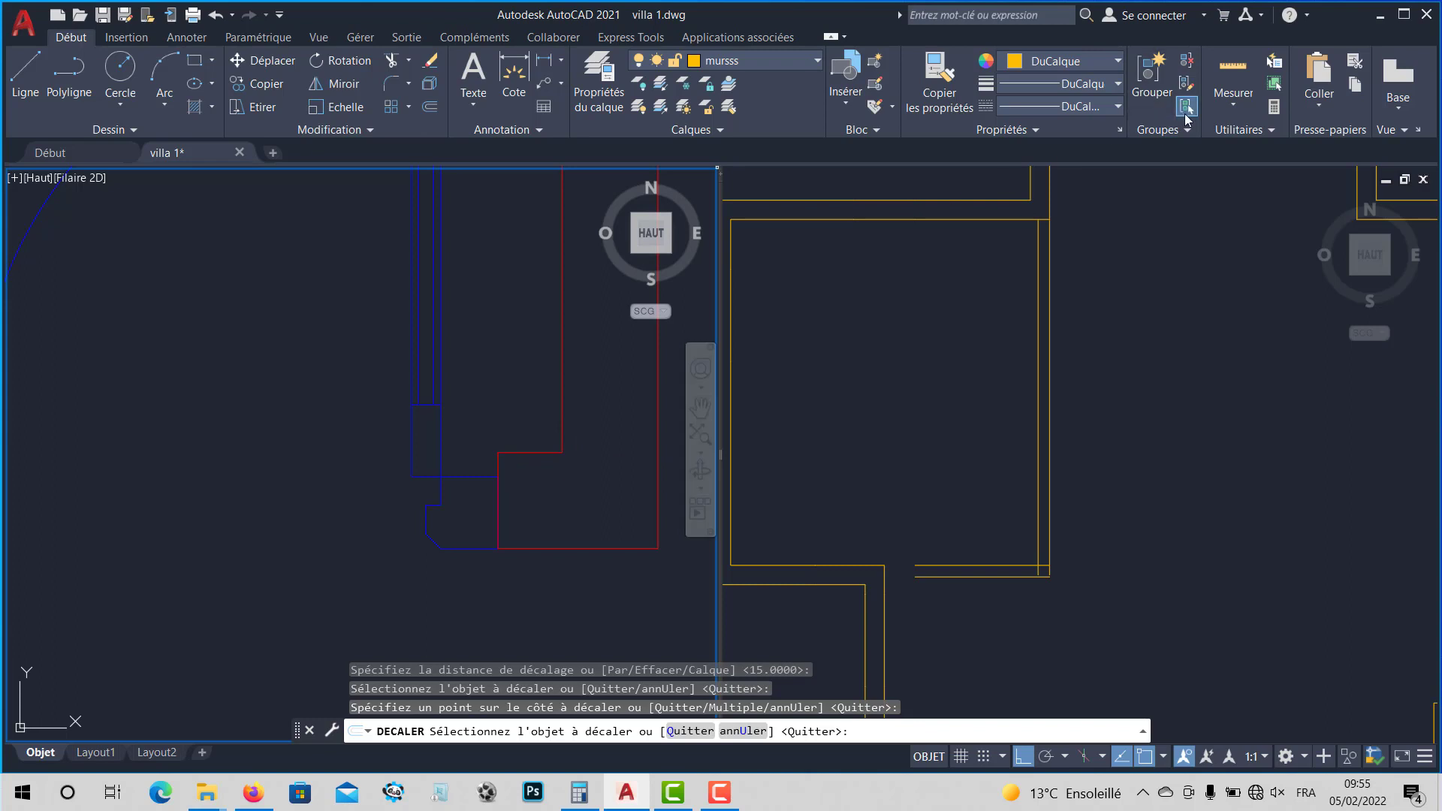
pyautogui.click(1227, 107)
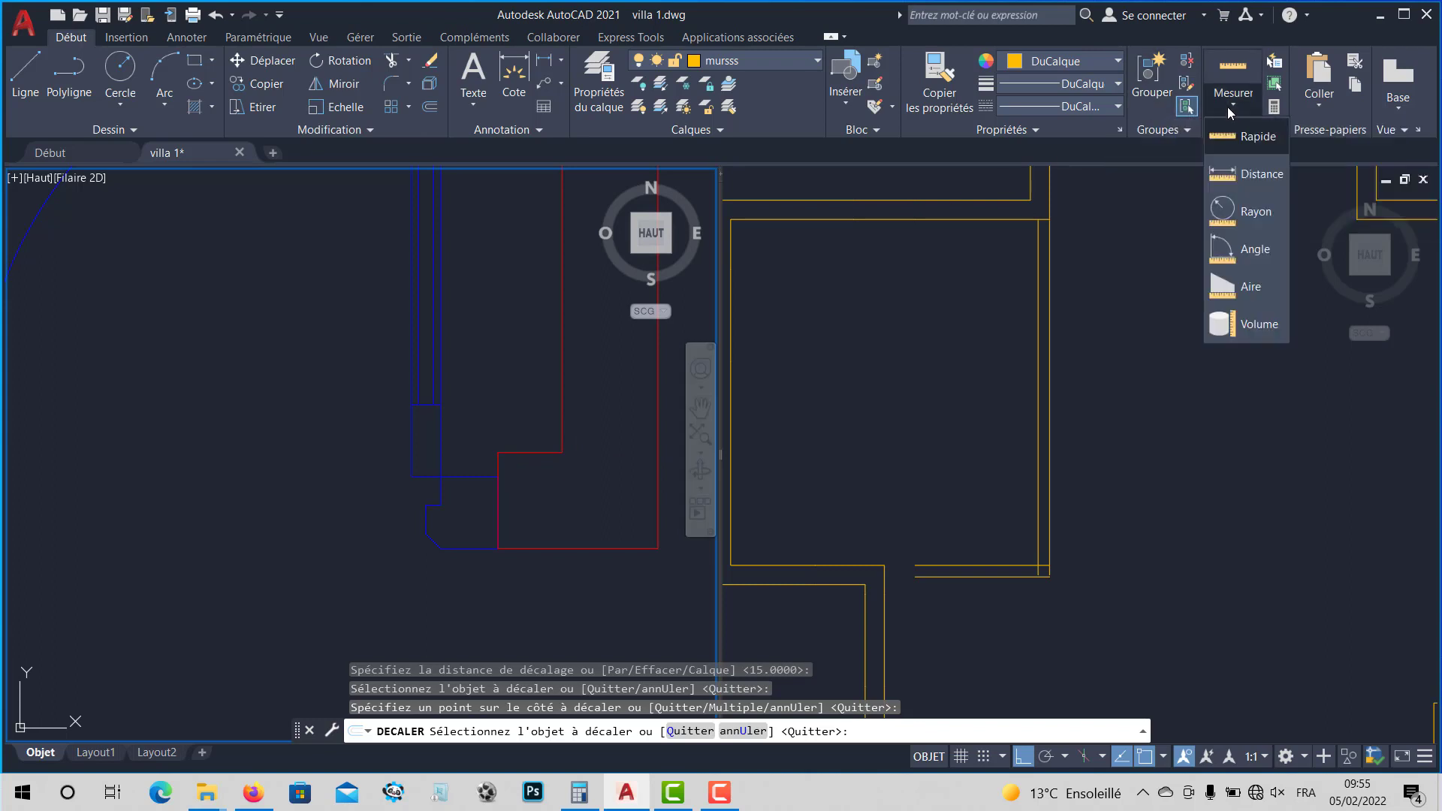
pyautogui.click(1237, 167)
pyautogui.click(563, 452)
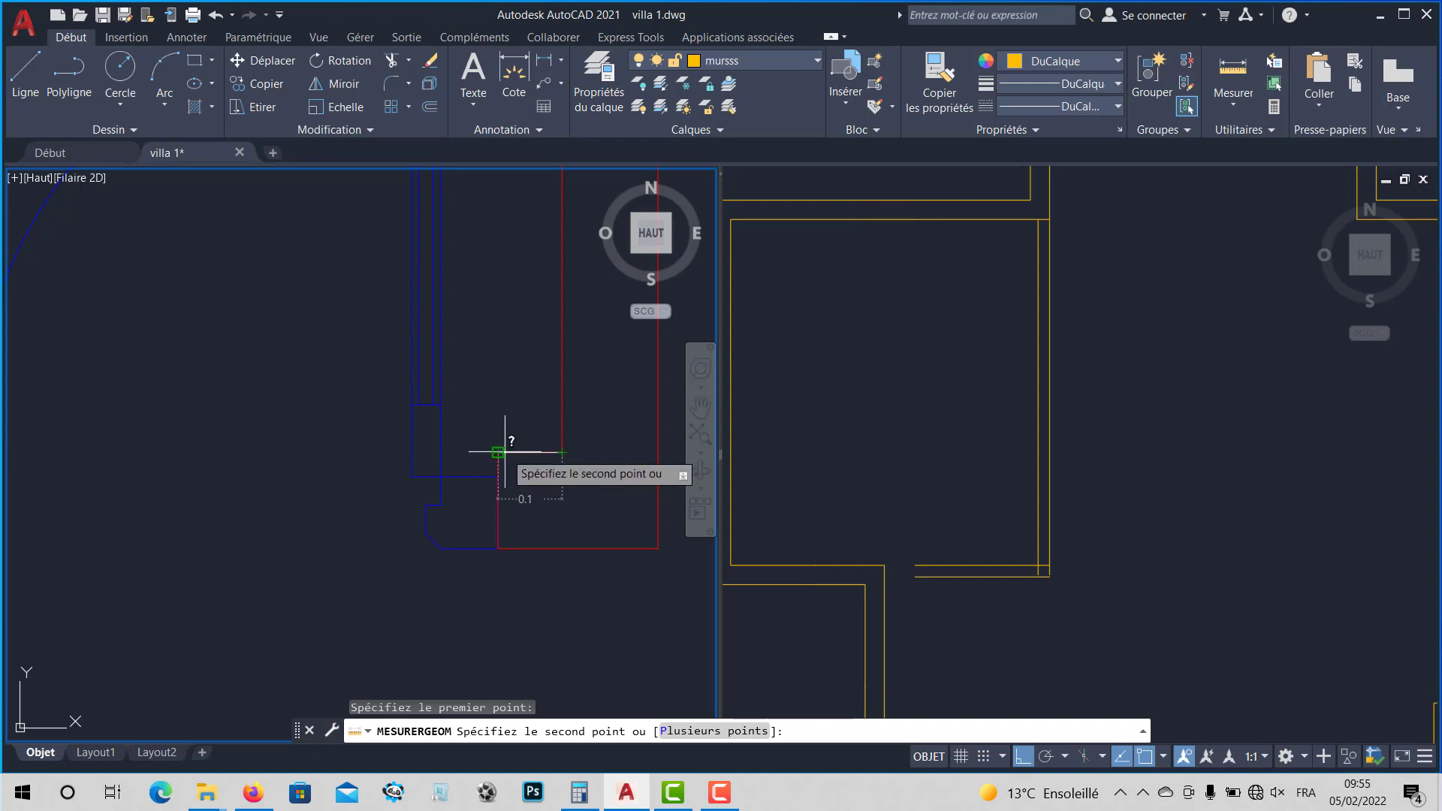
pyautogui.press('Escape')
# Step: Offset the inner vertical partition line 10 units toward the inside of the room
pyautogui.click(1016, 540)
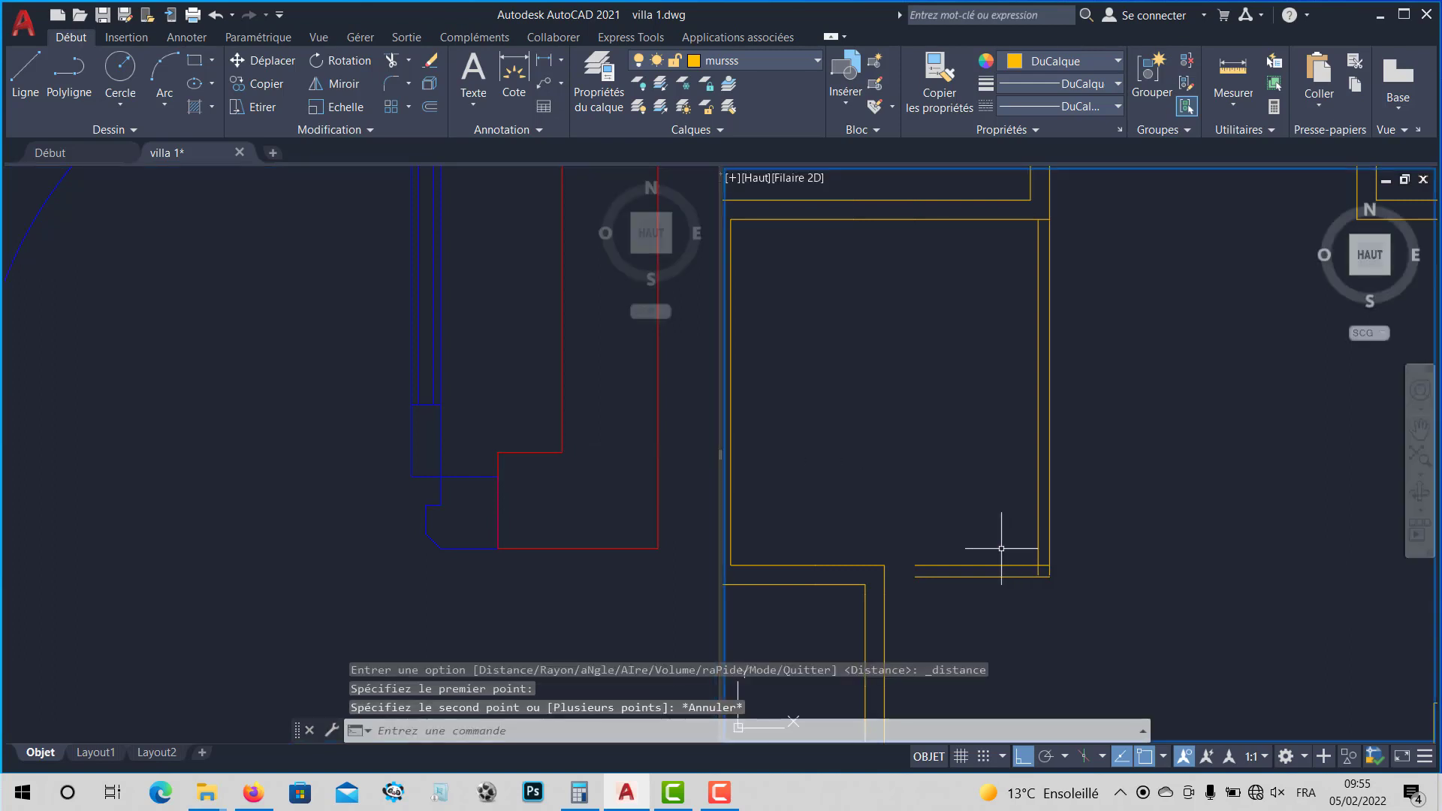
pyautogui.scroll(2, 1001, 551)
pyautogui.moveTo(1024, 580); pyautogui.dragTo(1029, 539, button='middle')
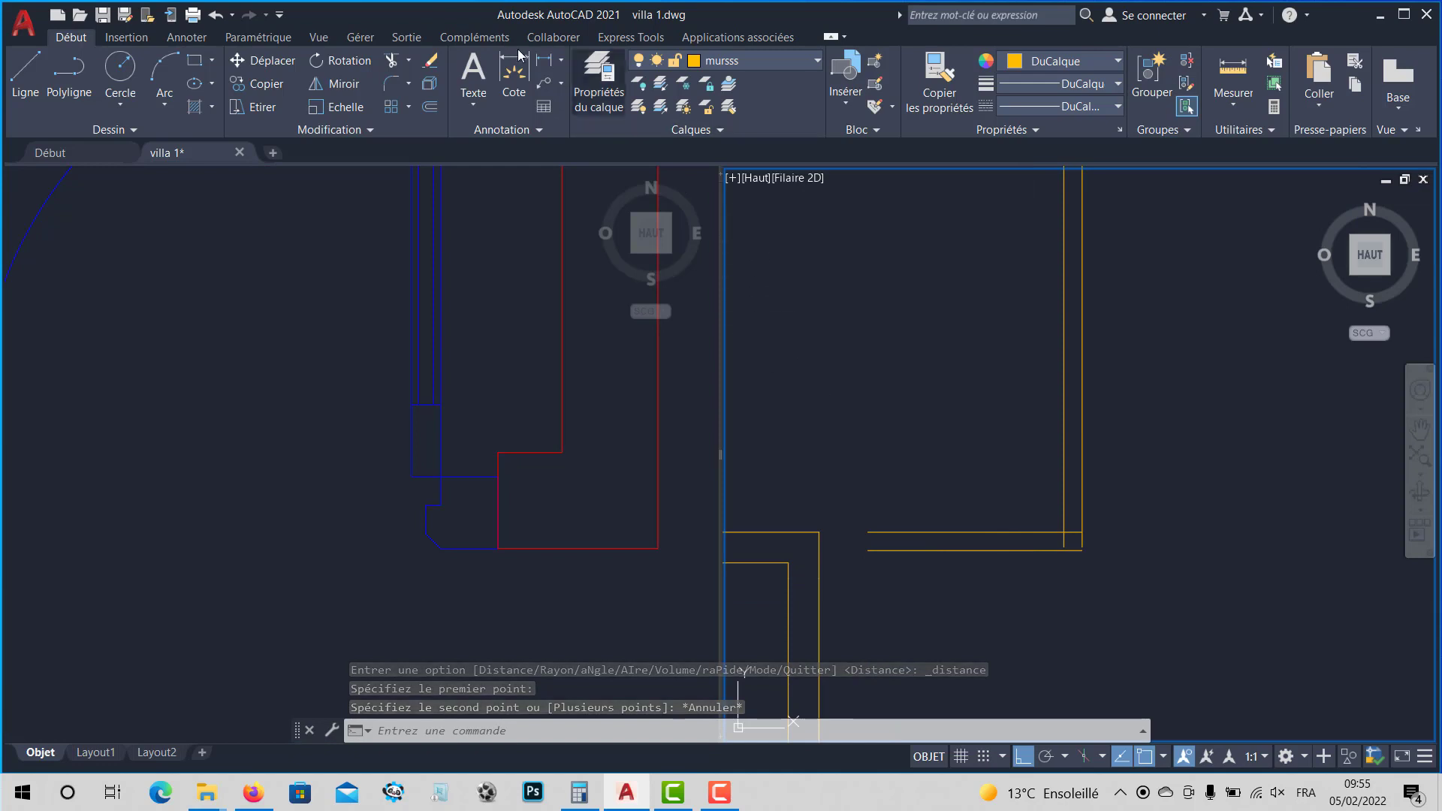
pyautogui.click(430, 108)
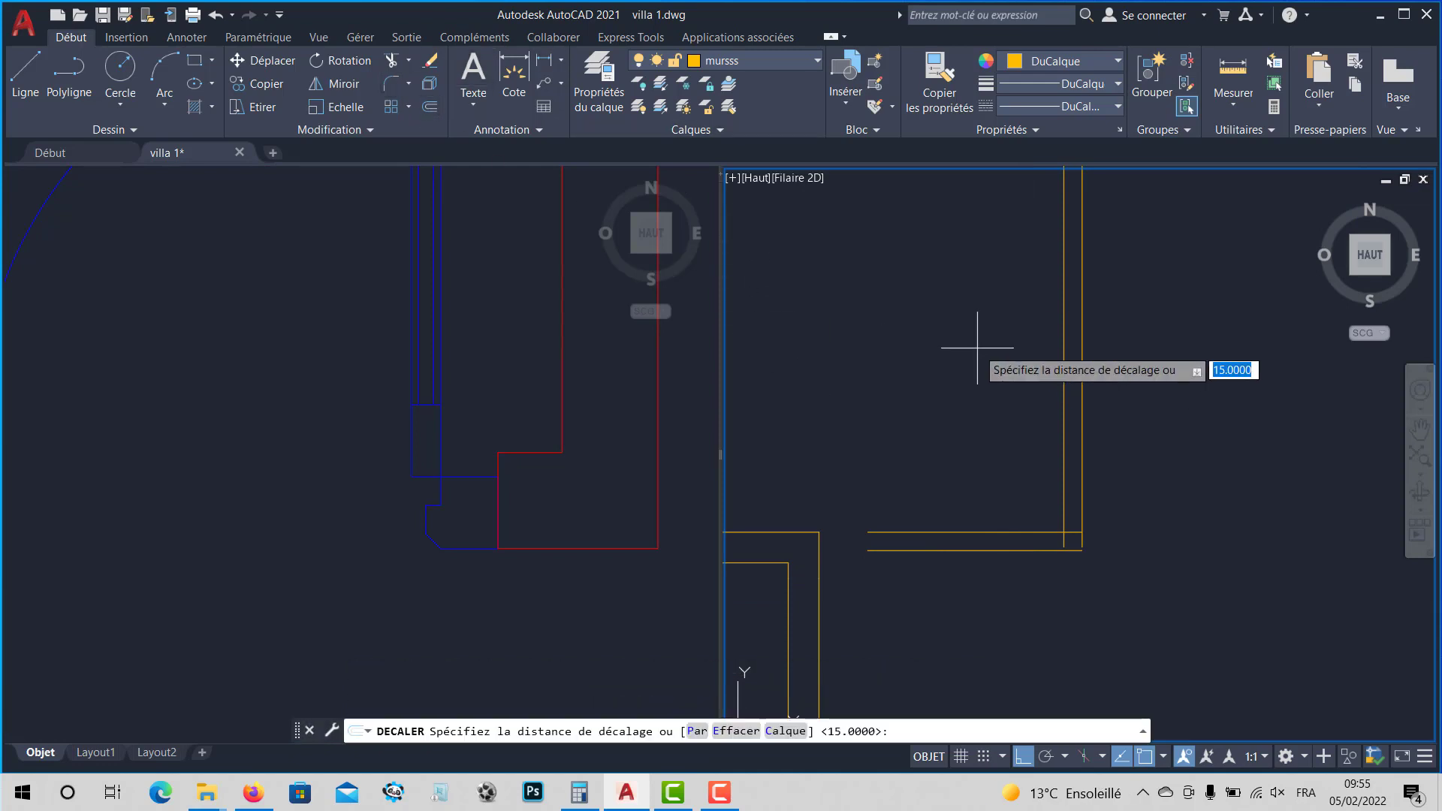
pyautogui.press('Return')
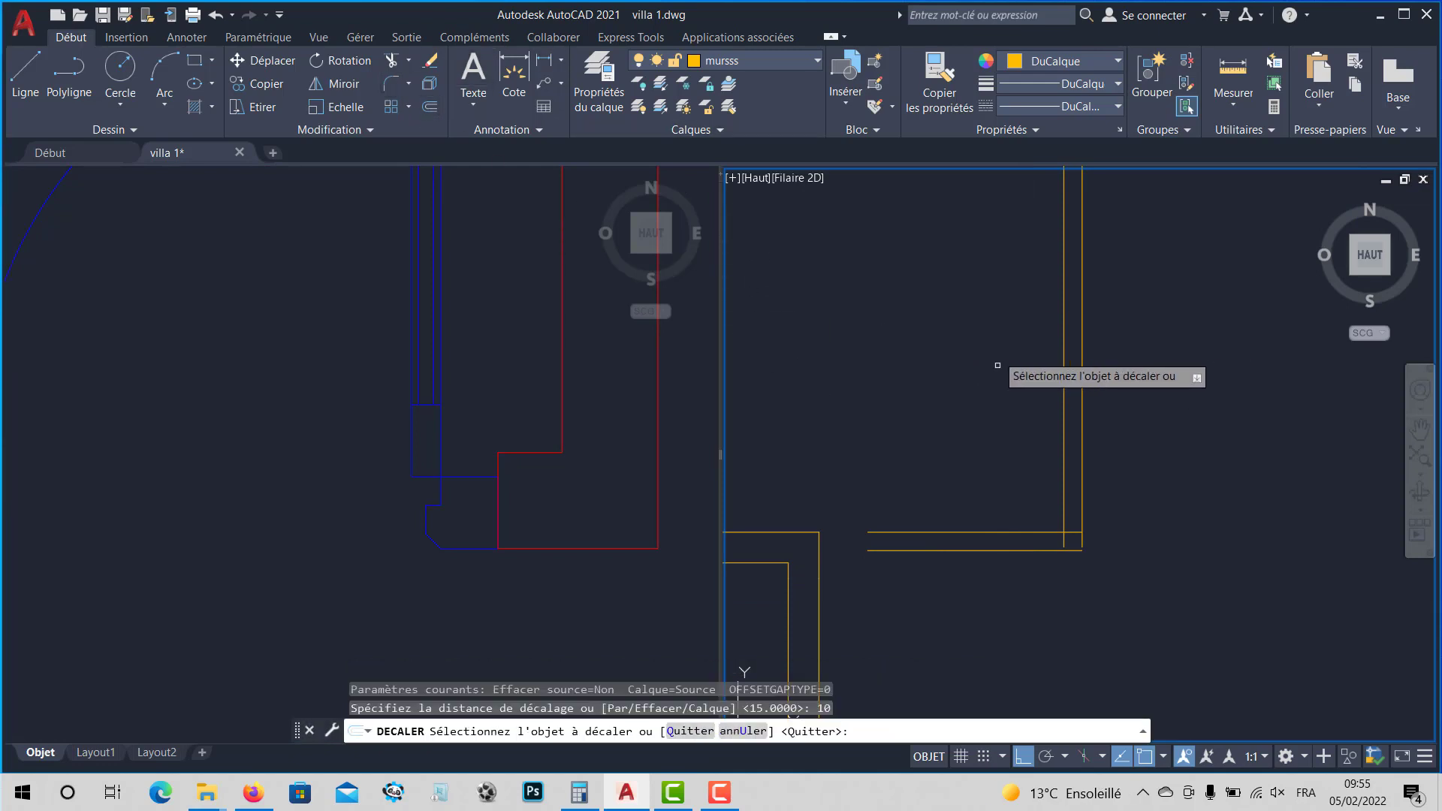
pyautogui.click(1063, 450)
pyautogui.click(1020, 475)
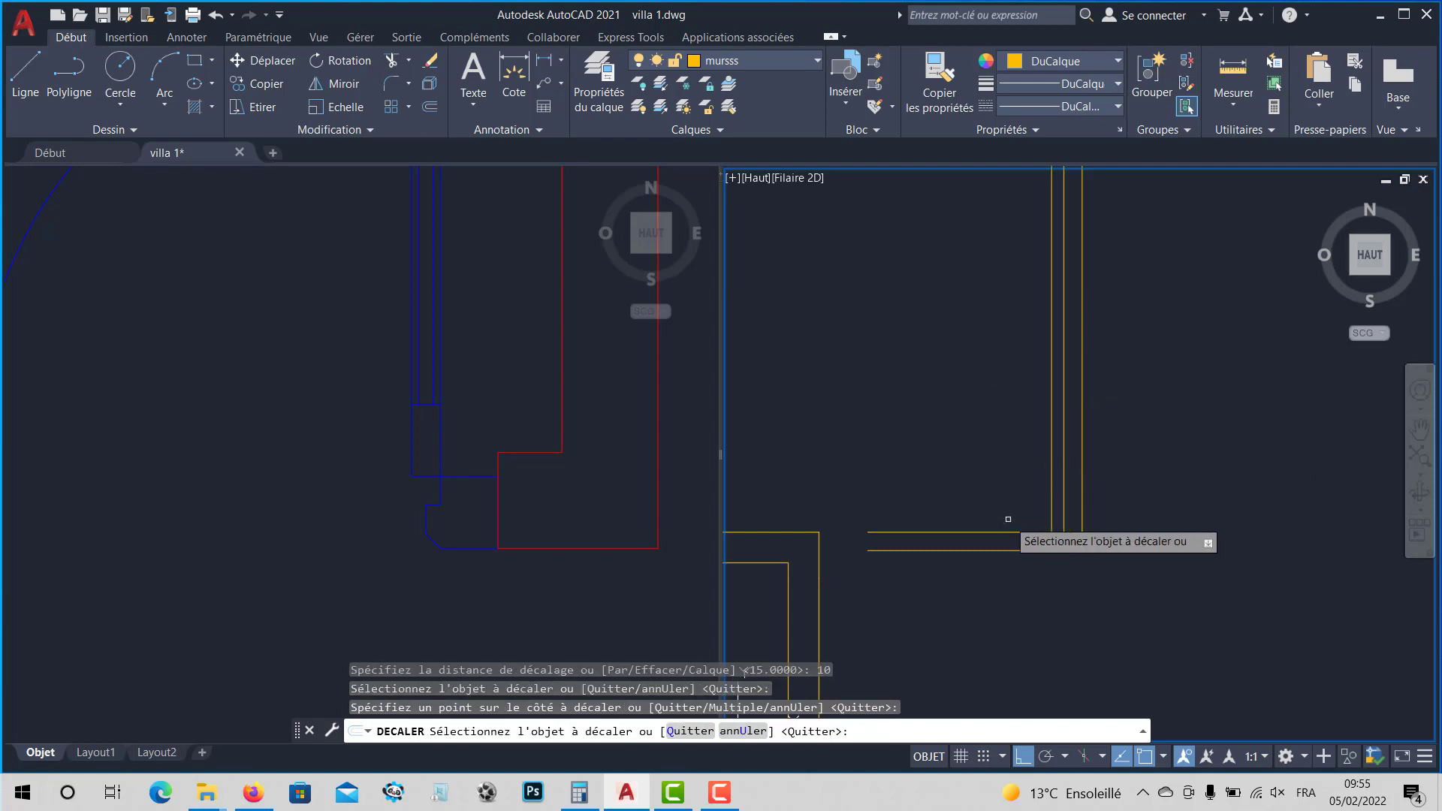
pyautogui.press('Escape')
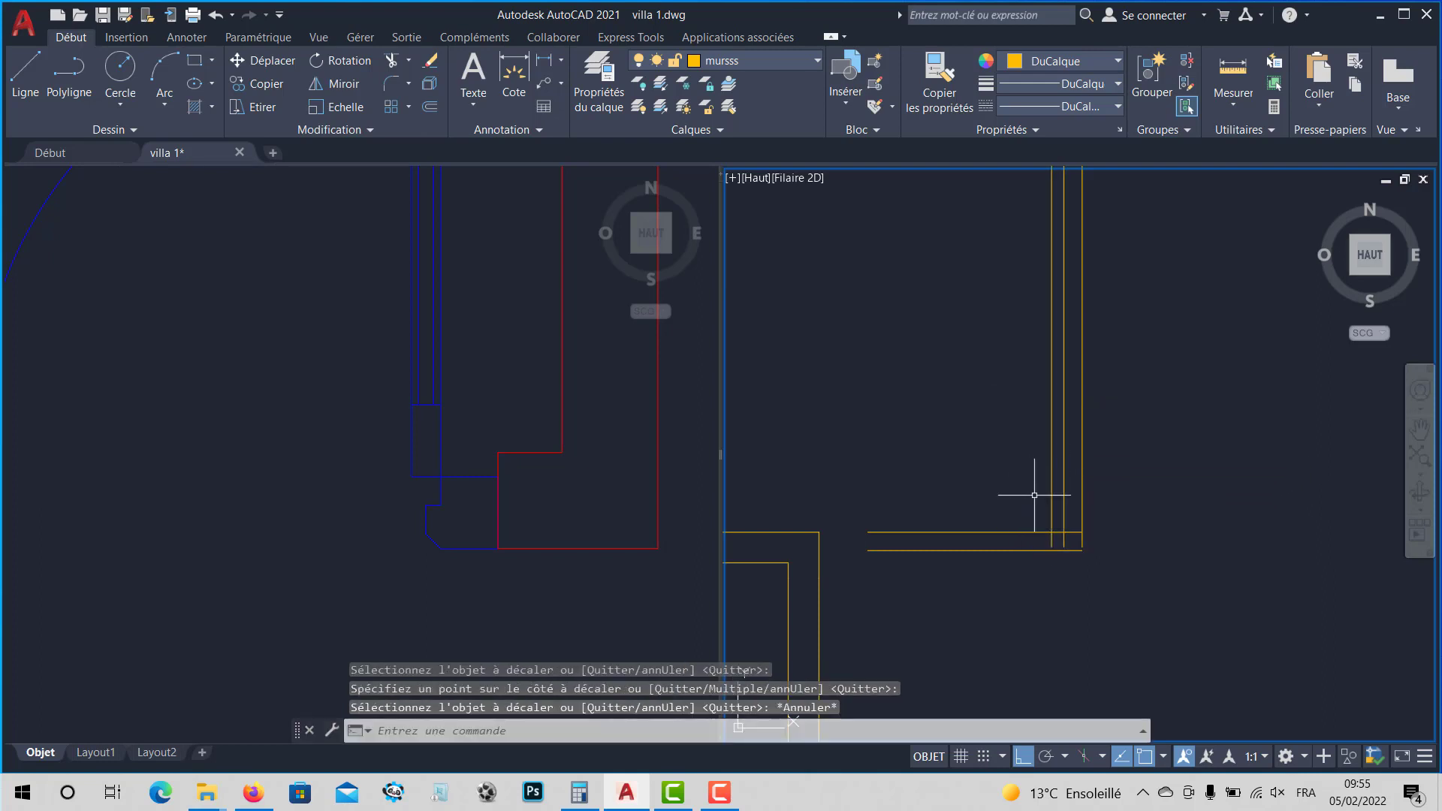
# Step: Join the outer vertical partition line and the lowest horizontal wall line into a corner with Fillet
pyautogui.scroll(4, 1065, 492)
pyautogui.moveTo(1050, 515); pyautogui.dragTo(1043, 441, button='middle')
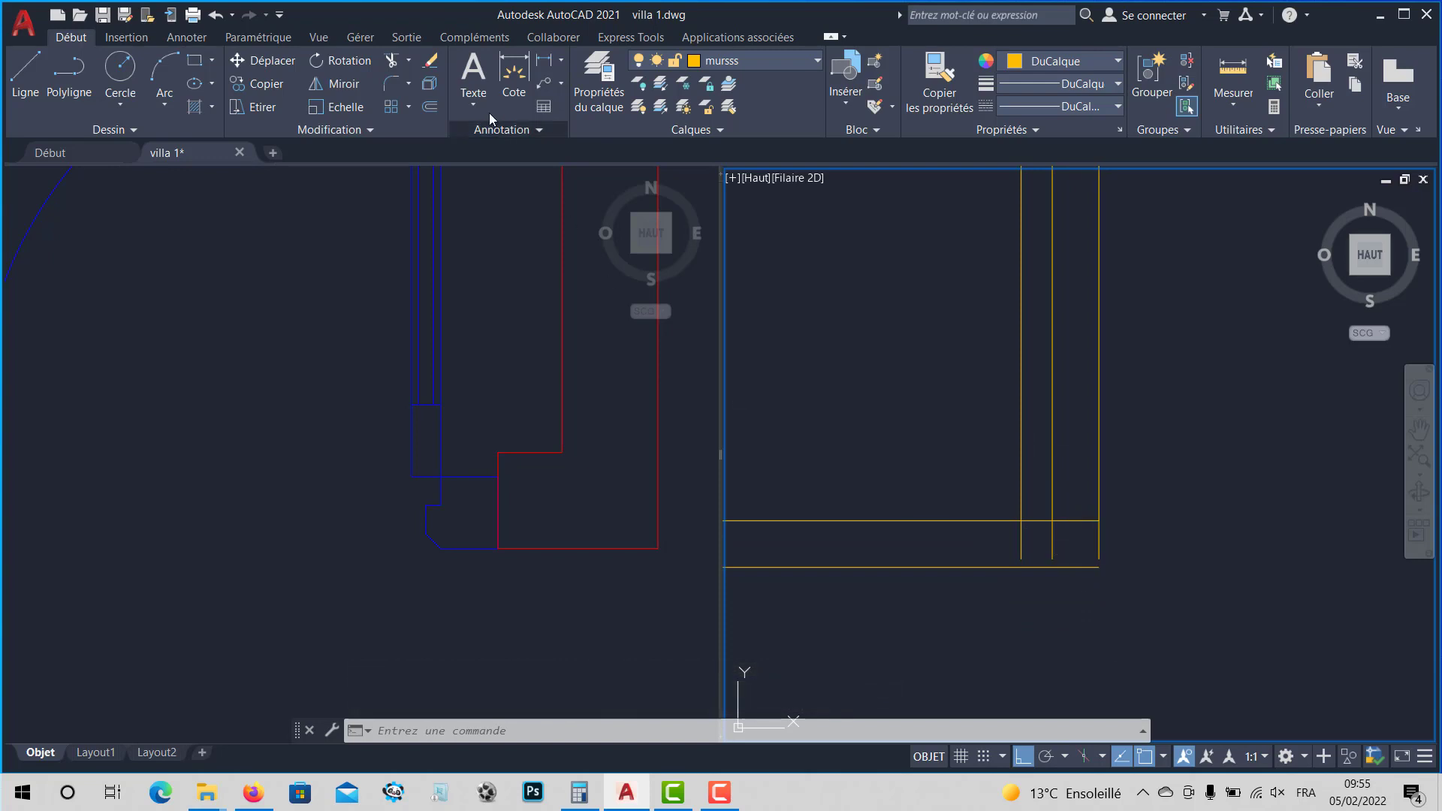
pyautogui.click(407, 84)
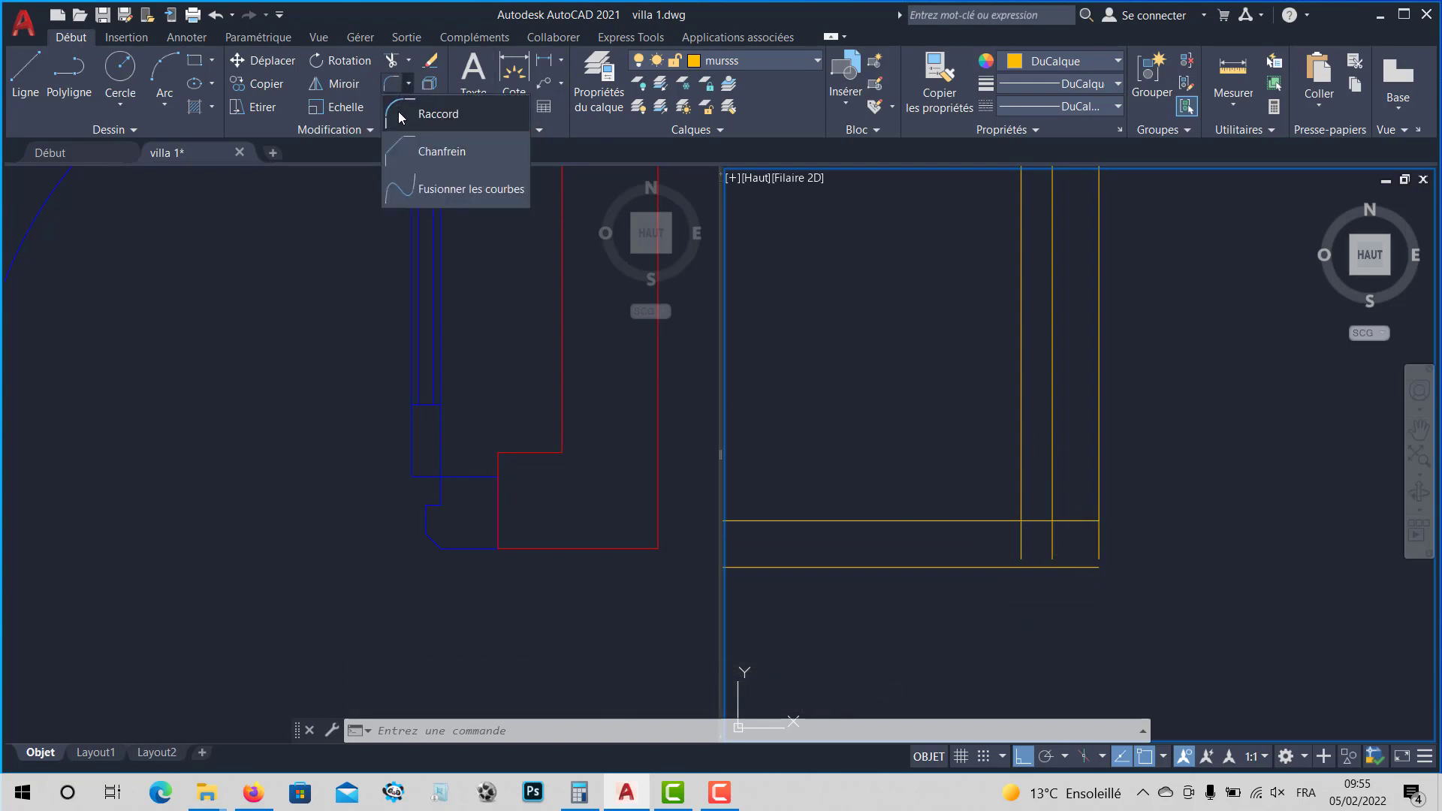
pyautogui.click(437, 114)
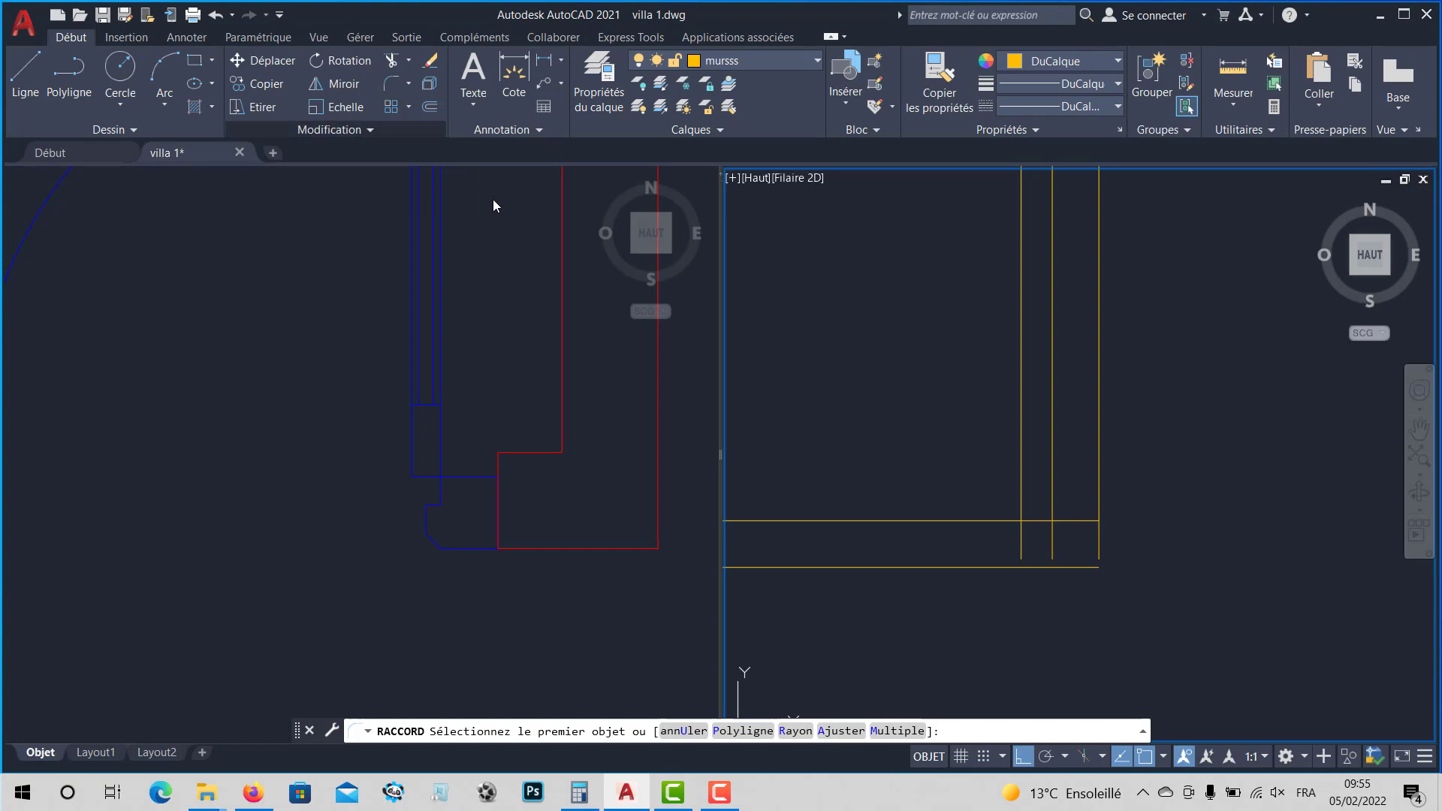
pyautogui.click(1100, 543)
pyautogui.click(1062, 568)
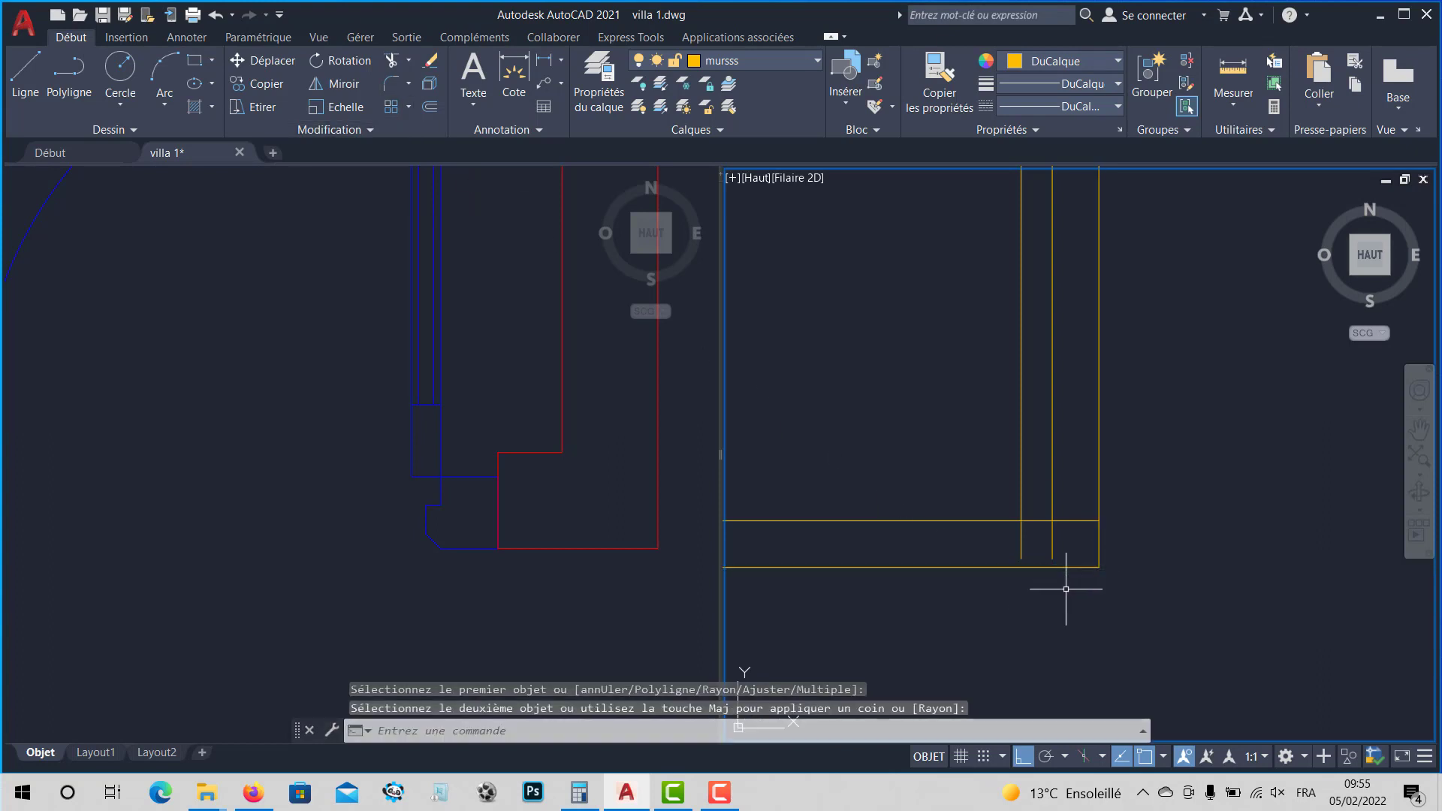
# Step: Join the middle vertical partition line and the upper of the two horizontal wall lines into a corner with Fillet
pyautogui.scroll(-1, 1066, 589)
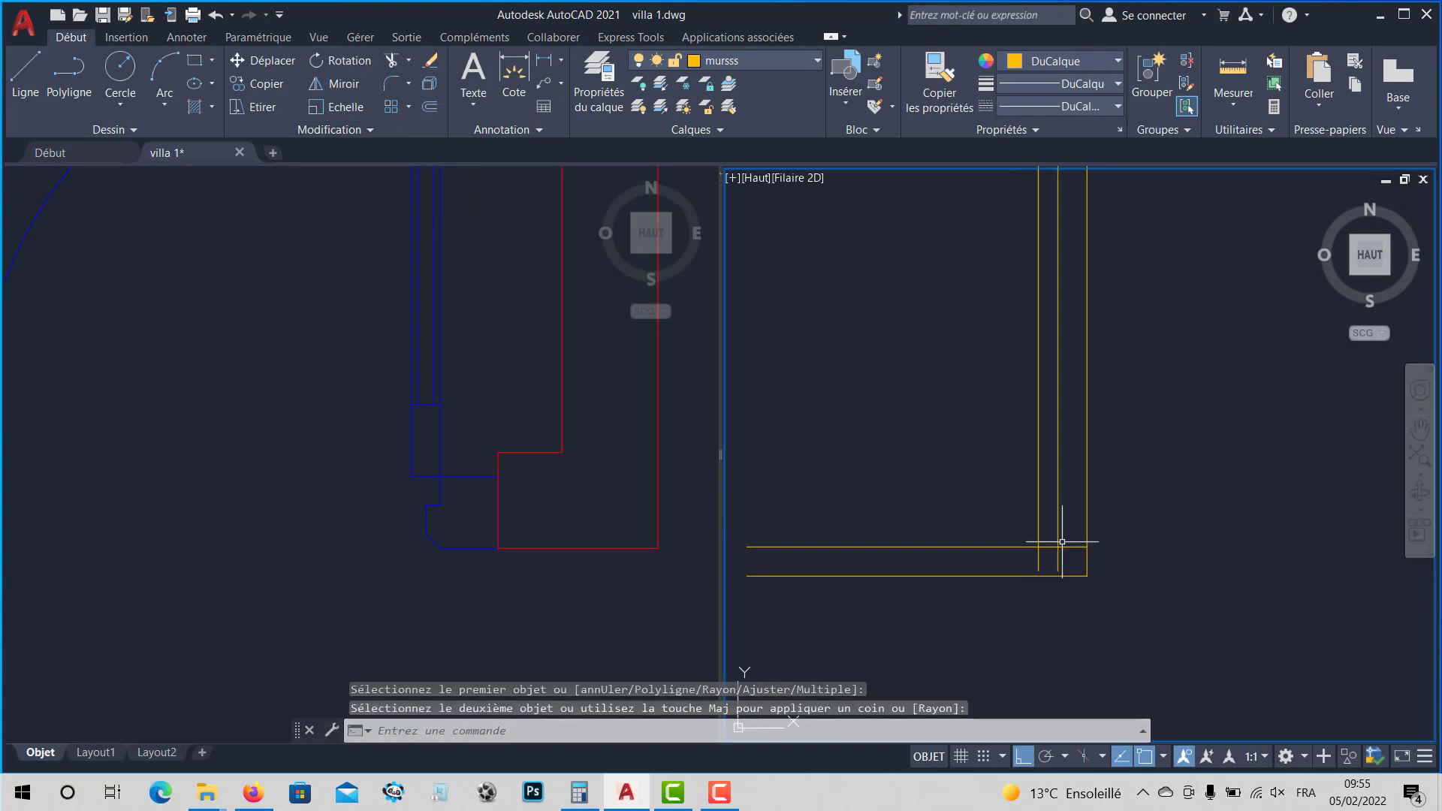
pyautogui.press('Return')
pyautogui.scroll(4, 1055, 530)
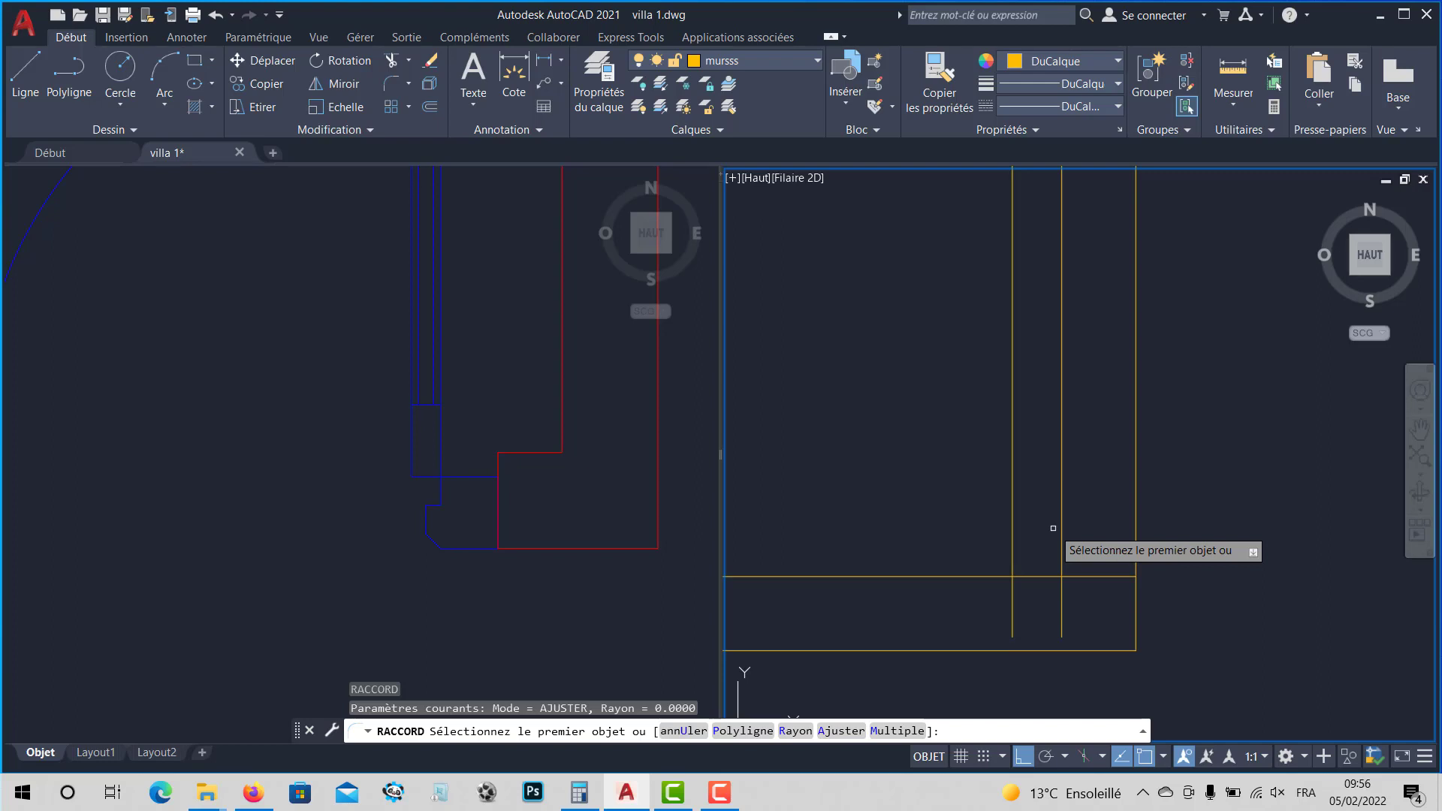
pyautogui.click(1062, 539)
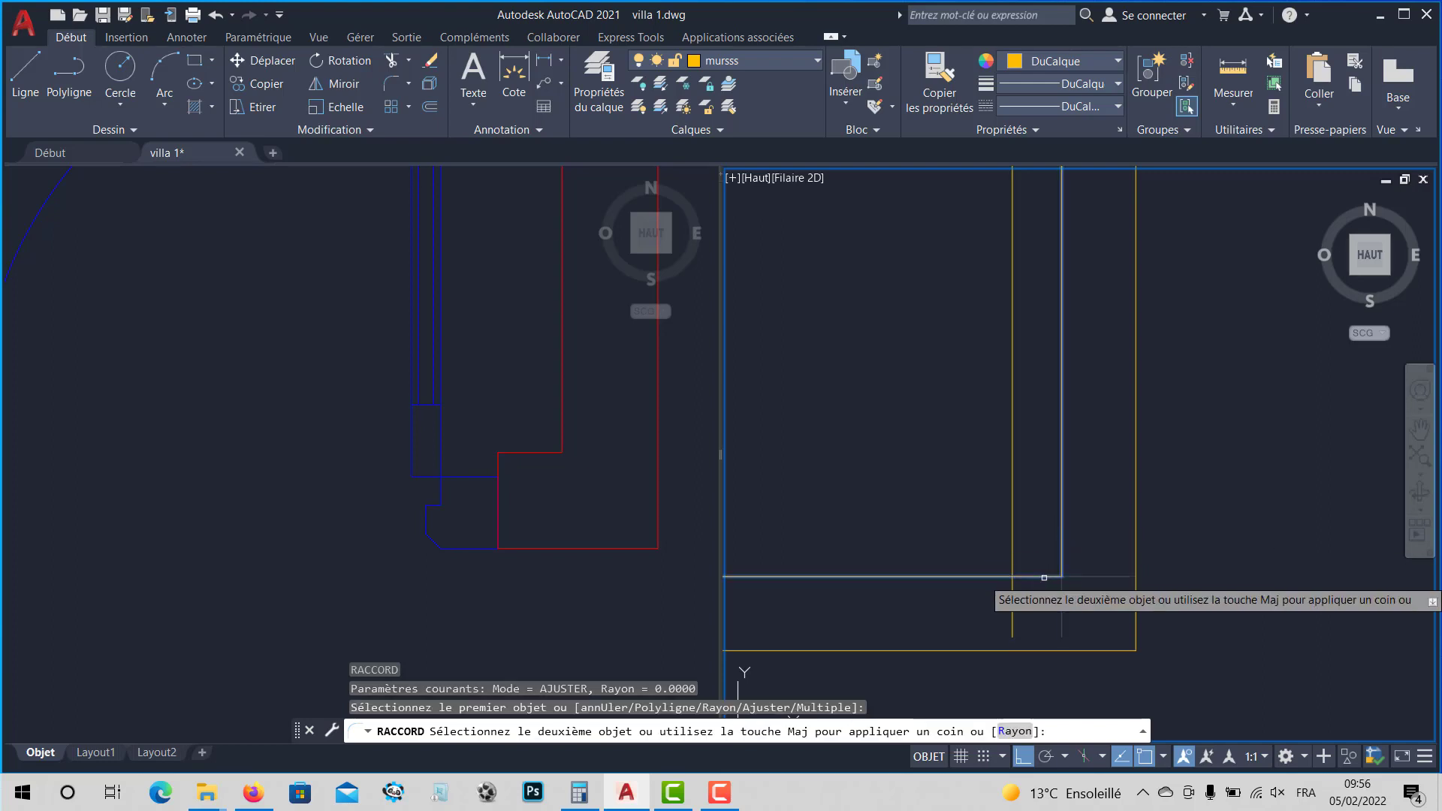
pyautogui.click(1044, 577)
pyautogui.scroll(-5, 1037, 632)
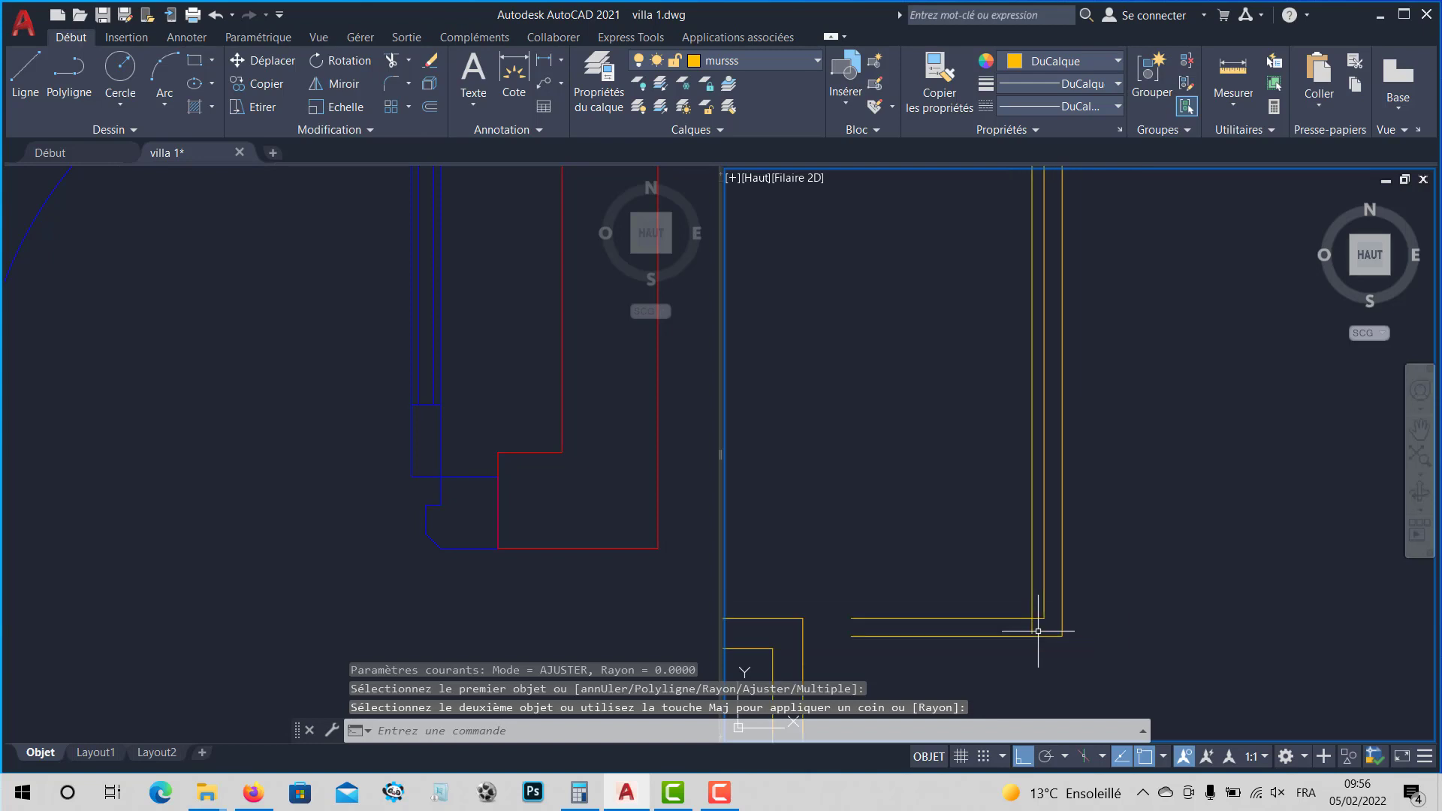
# Step: Stretch the lower end of the innermost vertical partition line downward past the lowest horizontal wall line
pyautogui.scroll(6, 1040, 627)
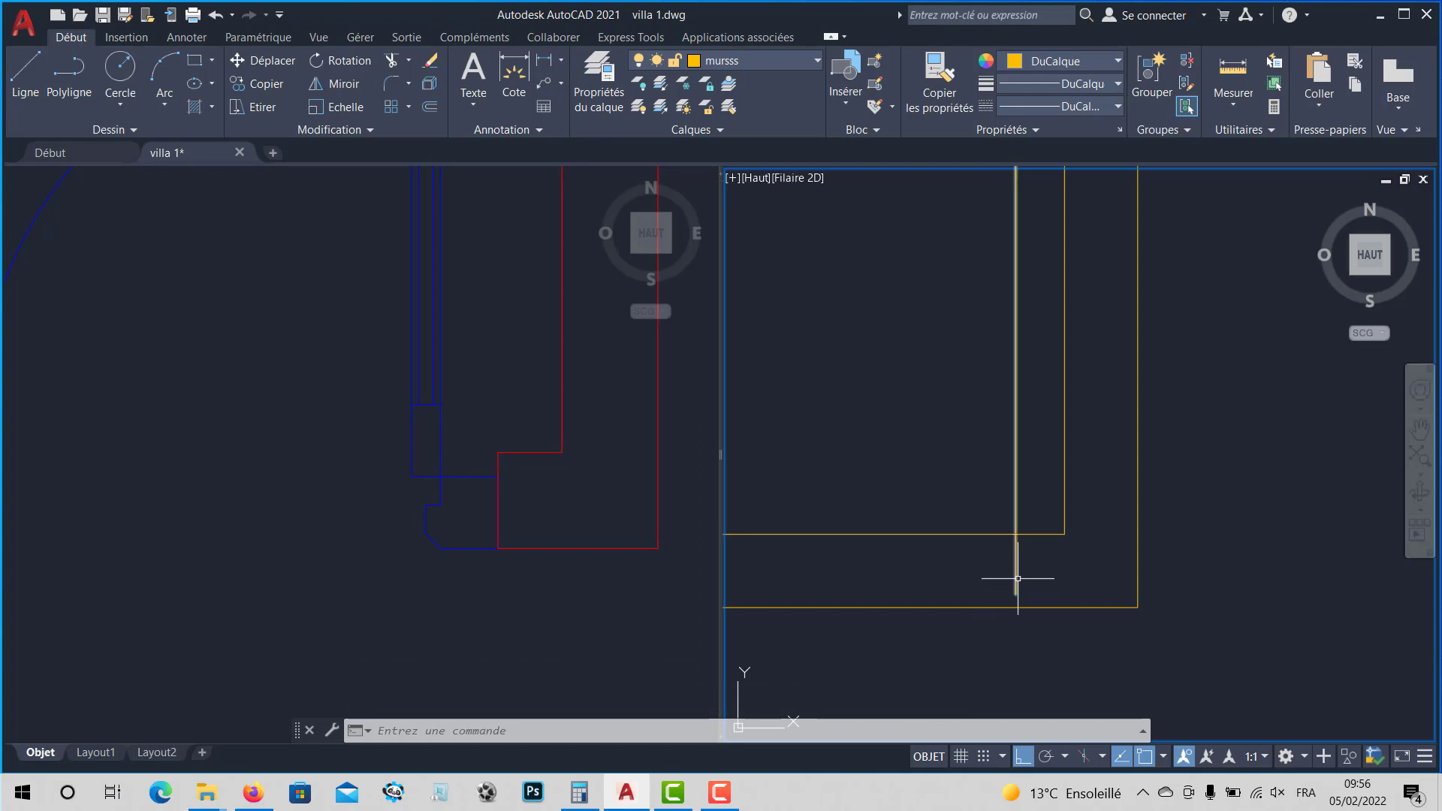
pyautogui.click(1017, 582)
pyautogui.click(1017, 604)
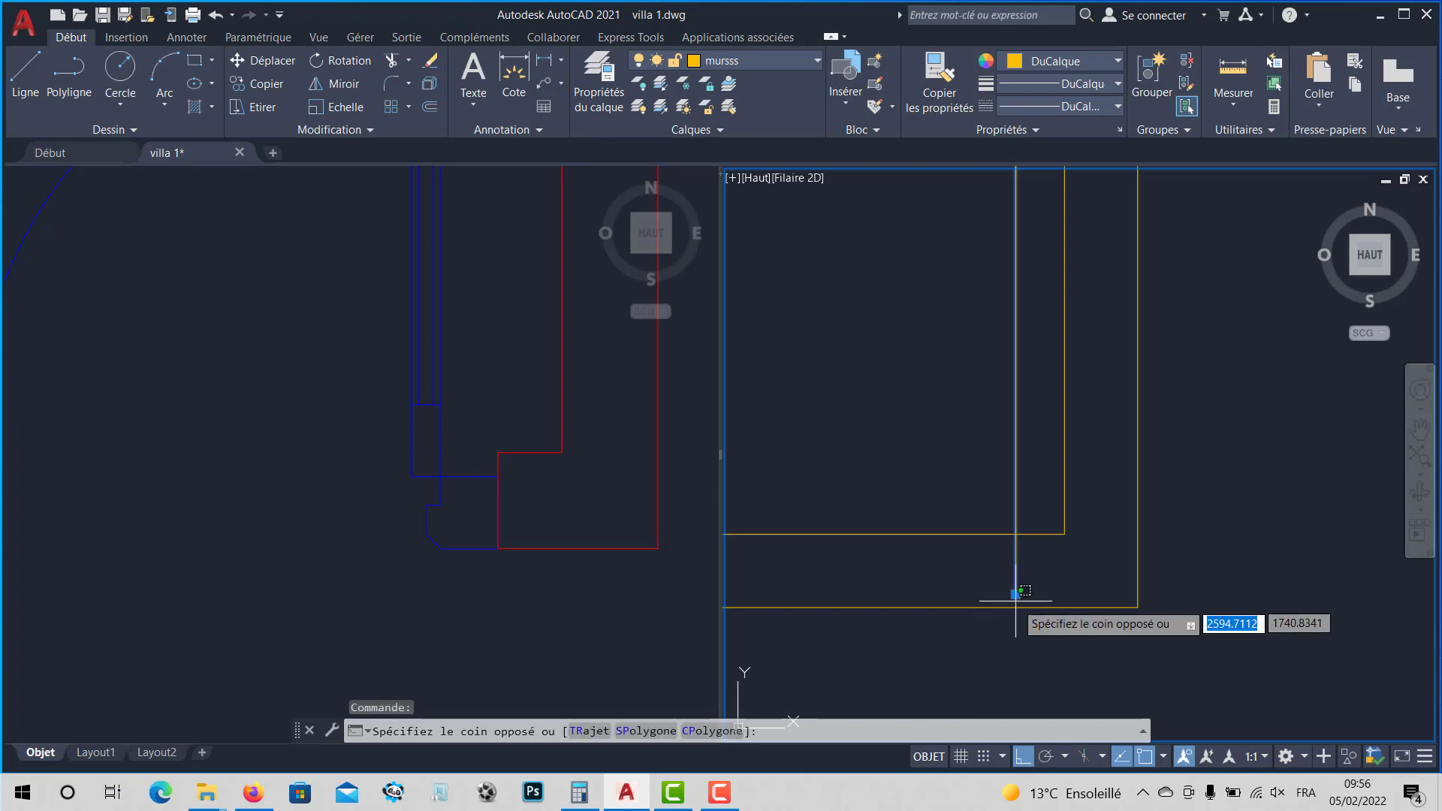
pyautogui.click(1017, 652)
pyautogui.click(1016, 596)
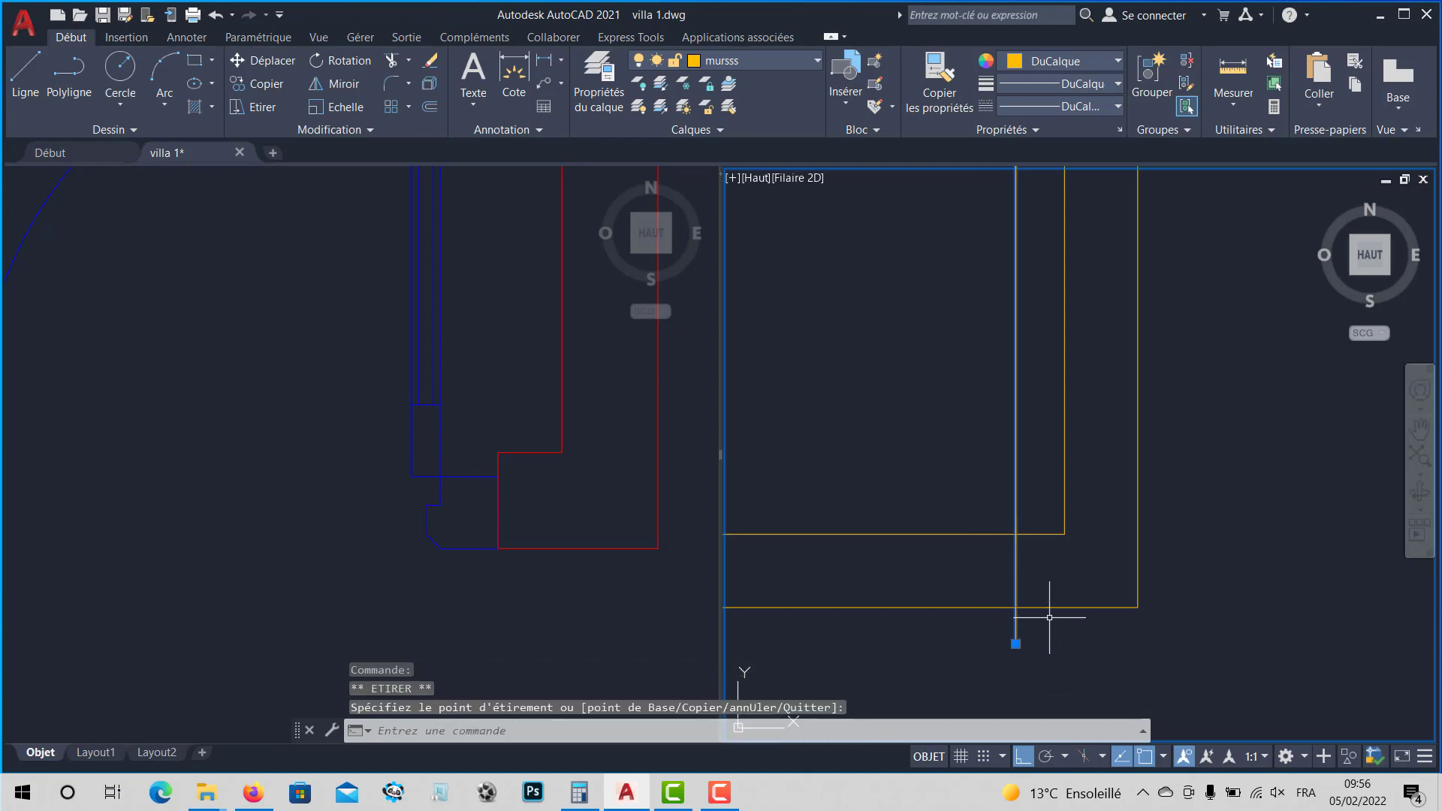
pyautogui.scroll(-4, 1049, 617)
pyautogui.press('Escape')
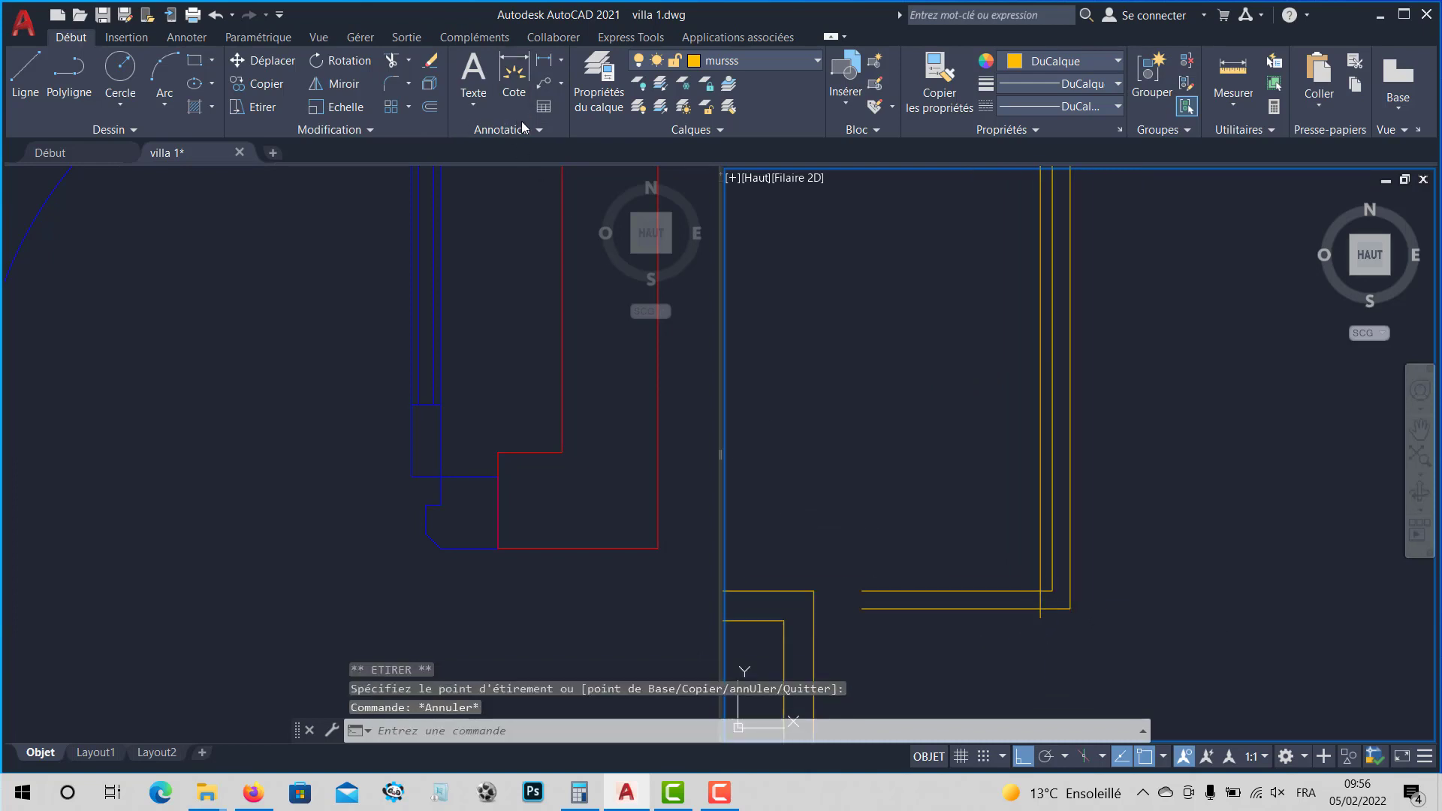
# Step: Trim both horizontal wall lines on the room side, using the innermost vertical partition line as the cutting edge
pyautogui.click(409, 62)
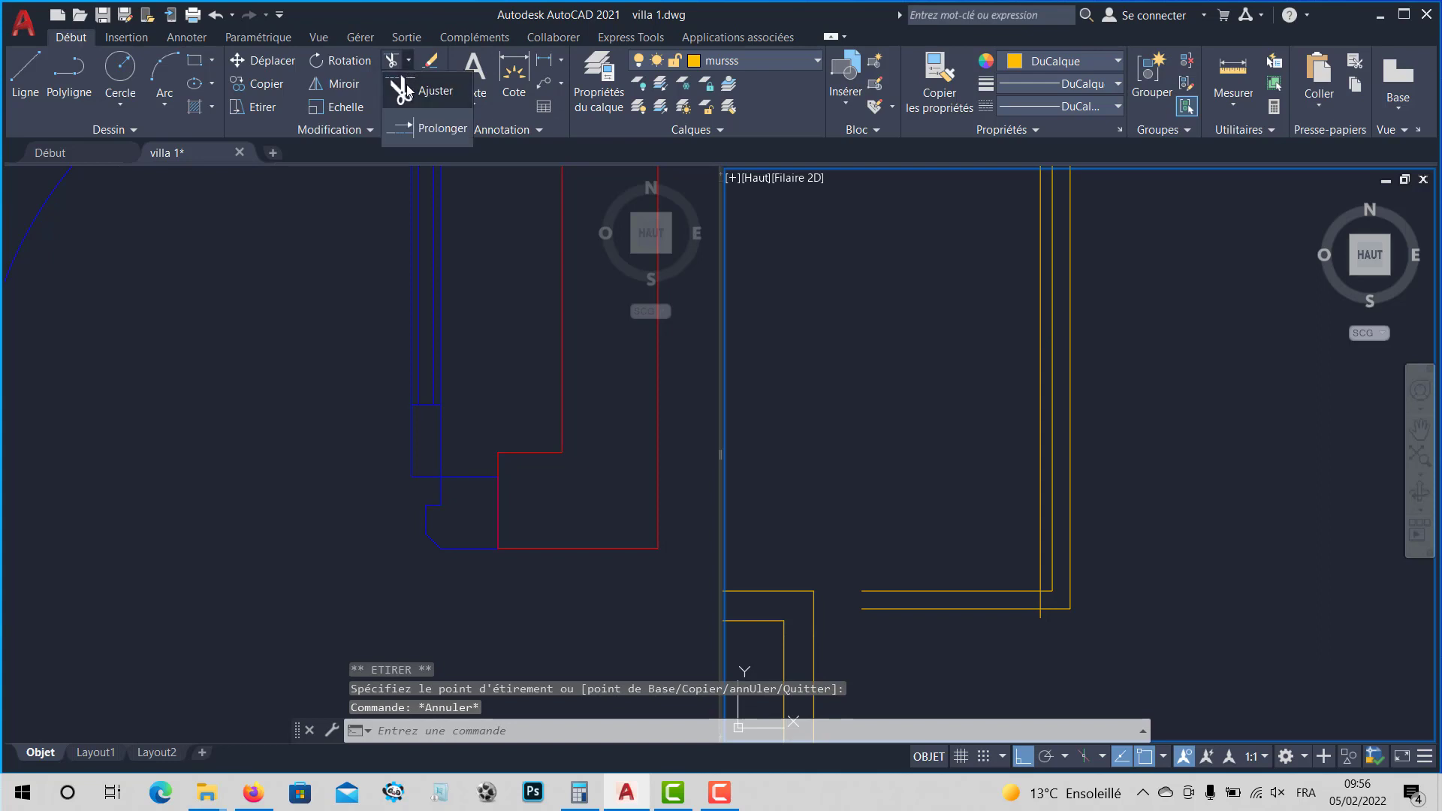
pyautogui.click(405, 89)
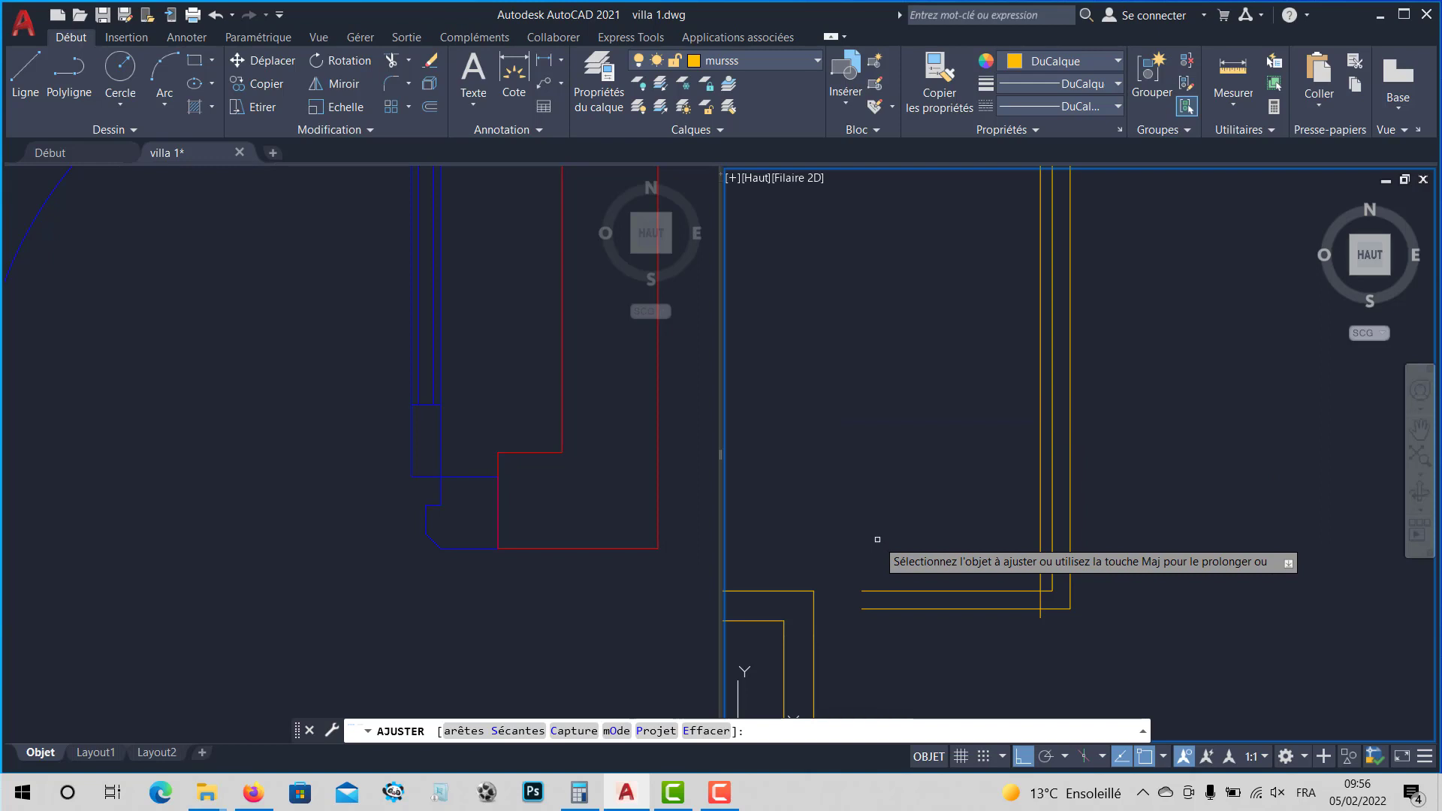
pyautogui.click(485, 733)
pyautogui.scroll(4, 997, 573)
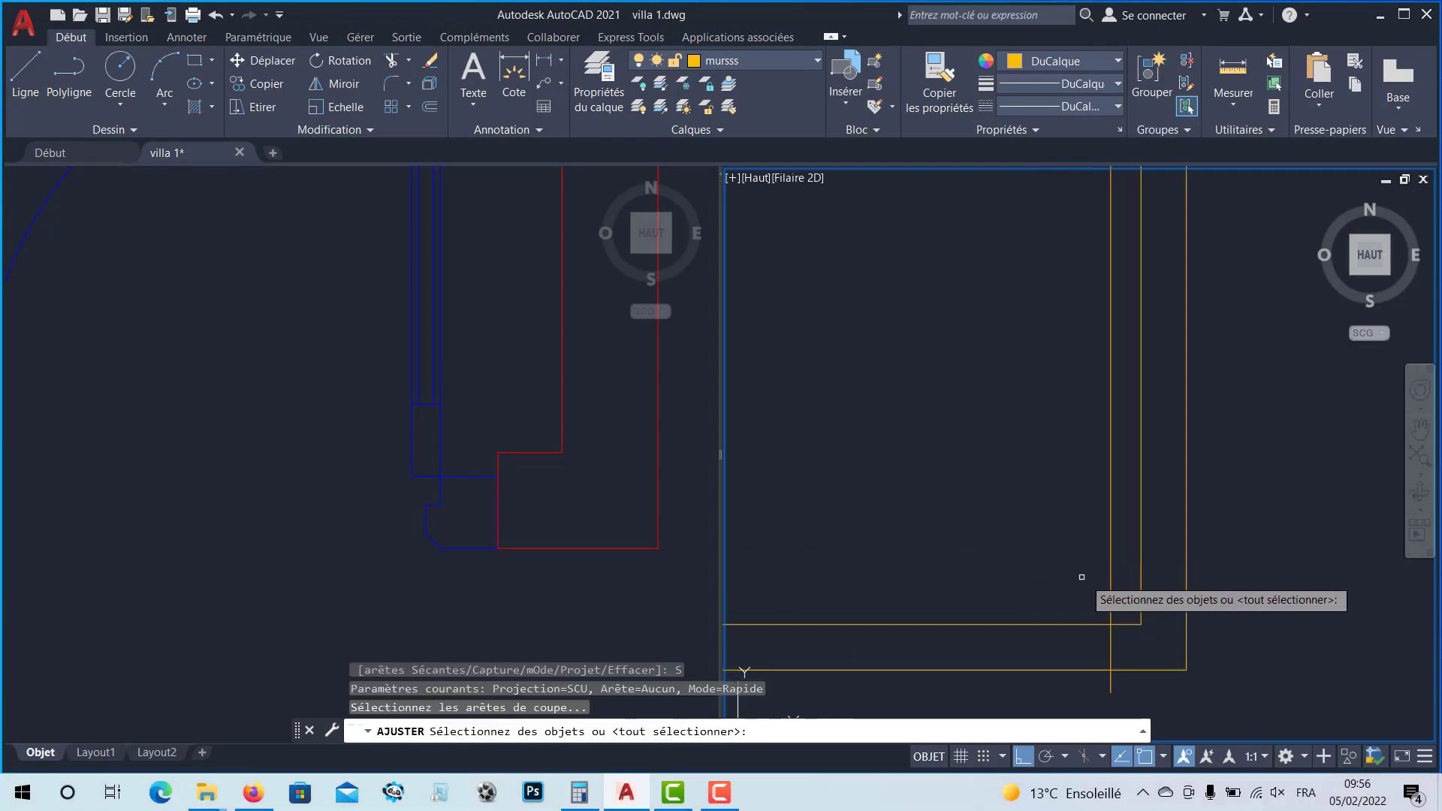
pyautogui.moveTo(1081, 576)
pyautogui.mouseDown(button='middle')
pyautogui.moveTo(1039, 503)
pyautogui.moveTo(997, 470)
pyautogui.mouseUp(button='middle')
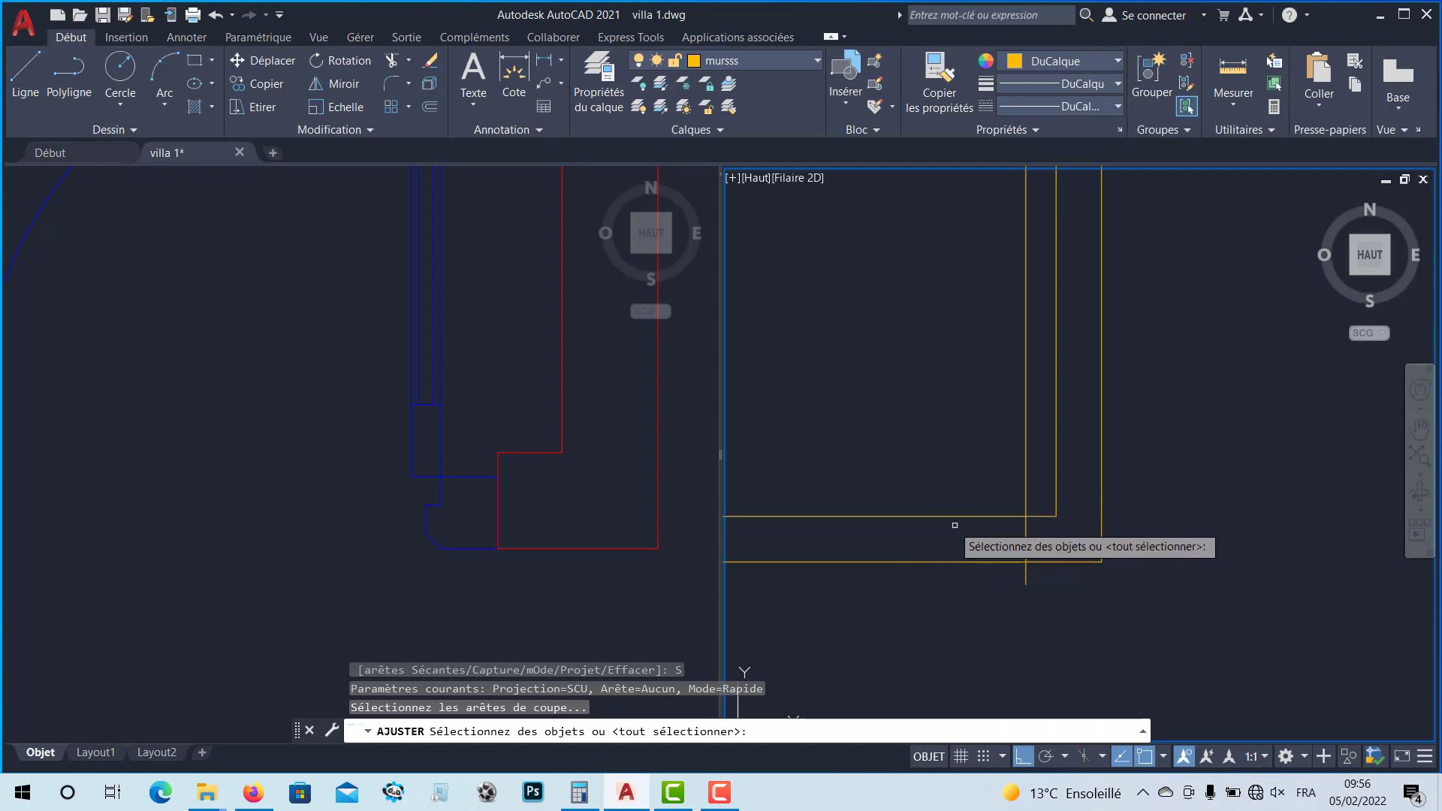
pyautogui.click(1025, 494)
pyautogui.press('Return')
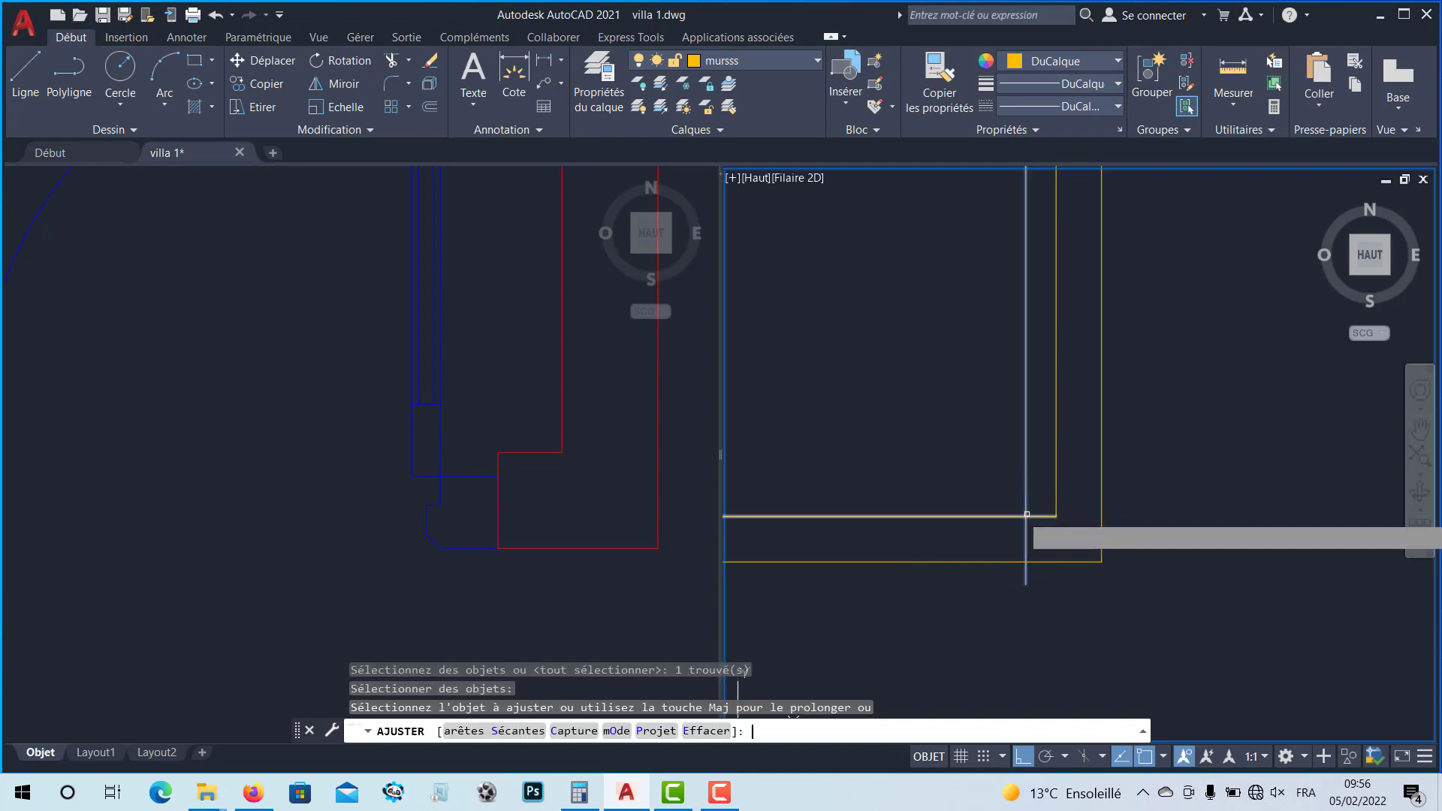
pyautogui.click(1010, 516)
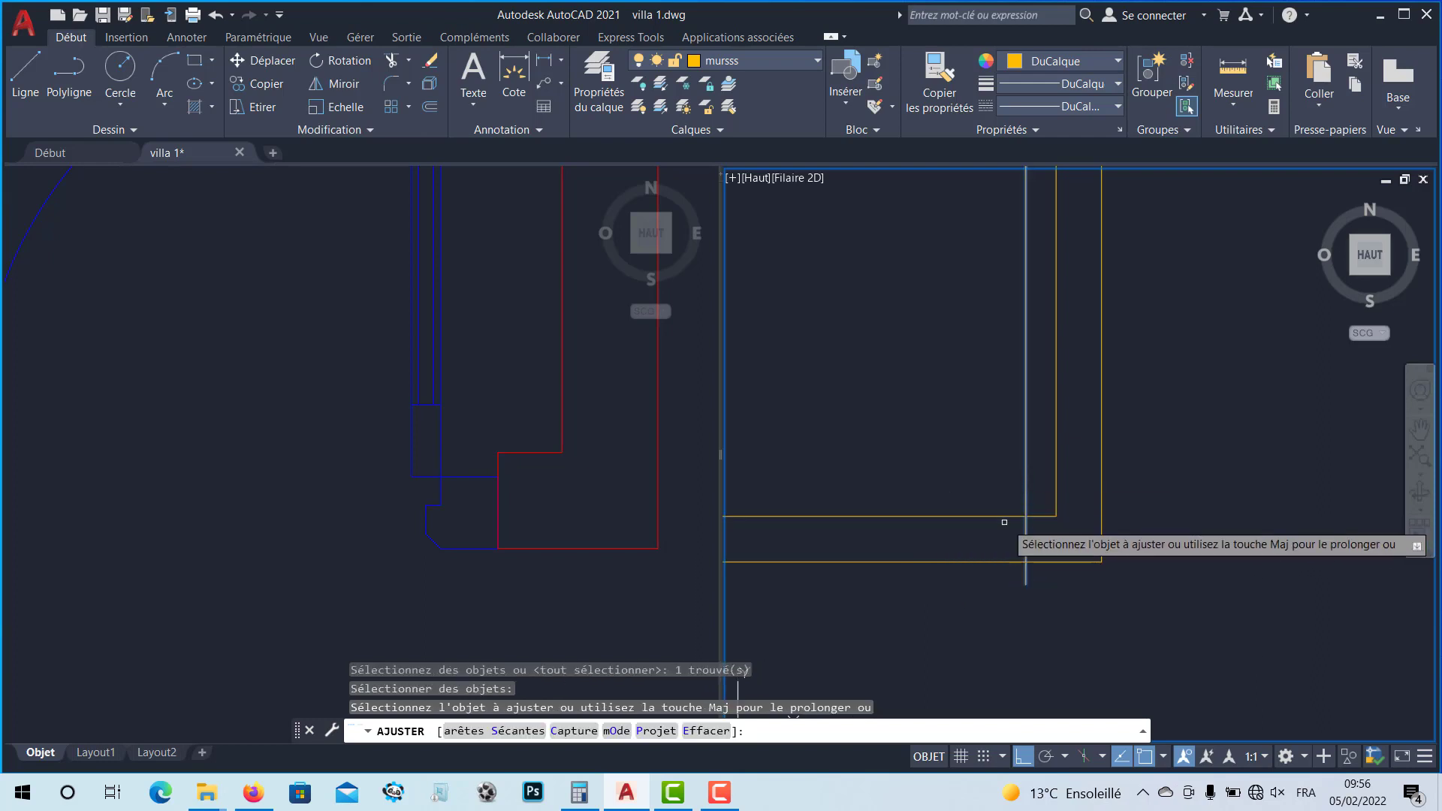
pyautogui.click(973, 563)
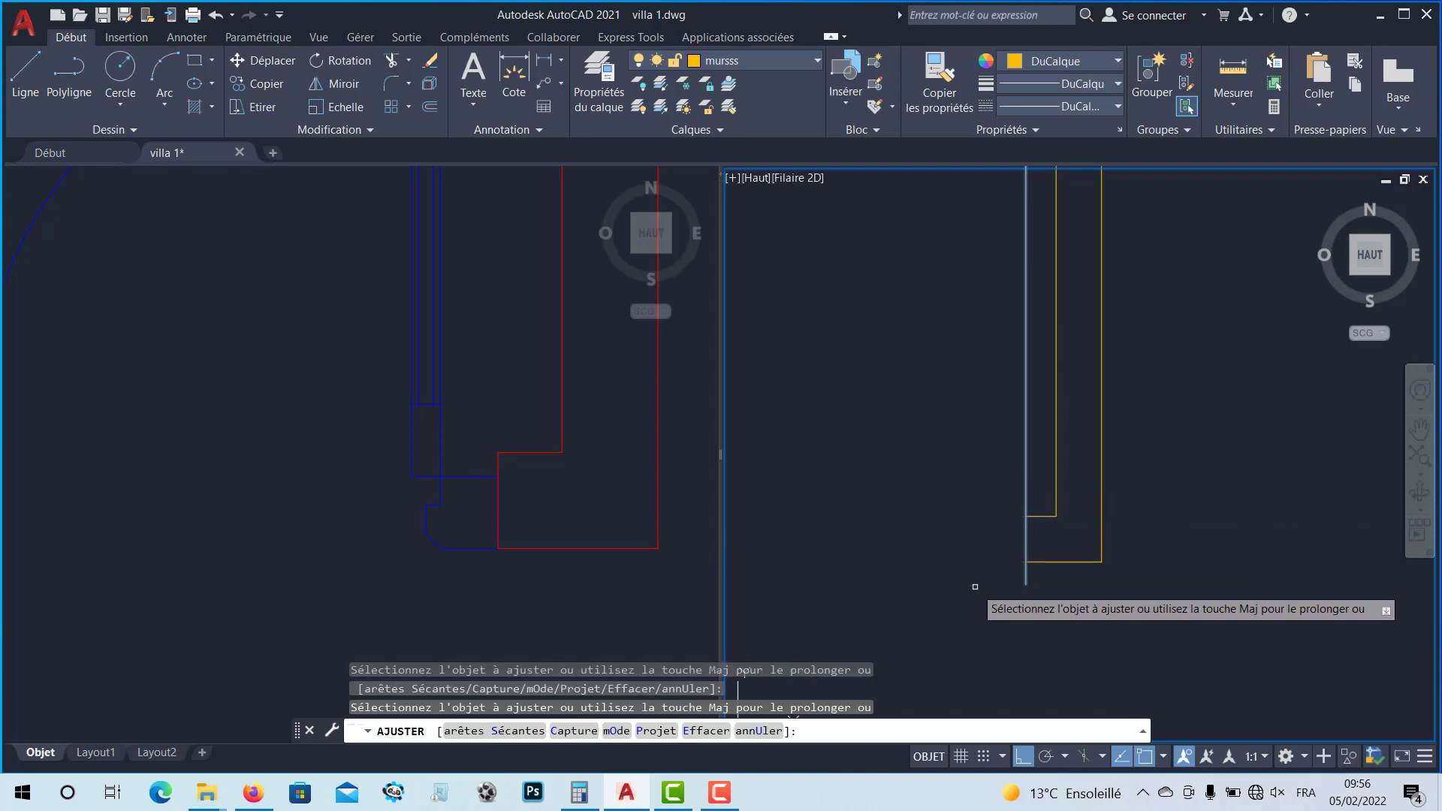
pyautogui.press('Escape')
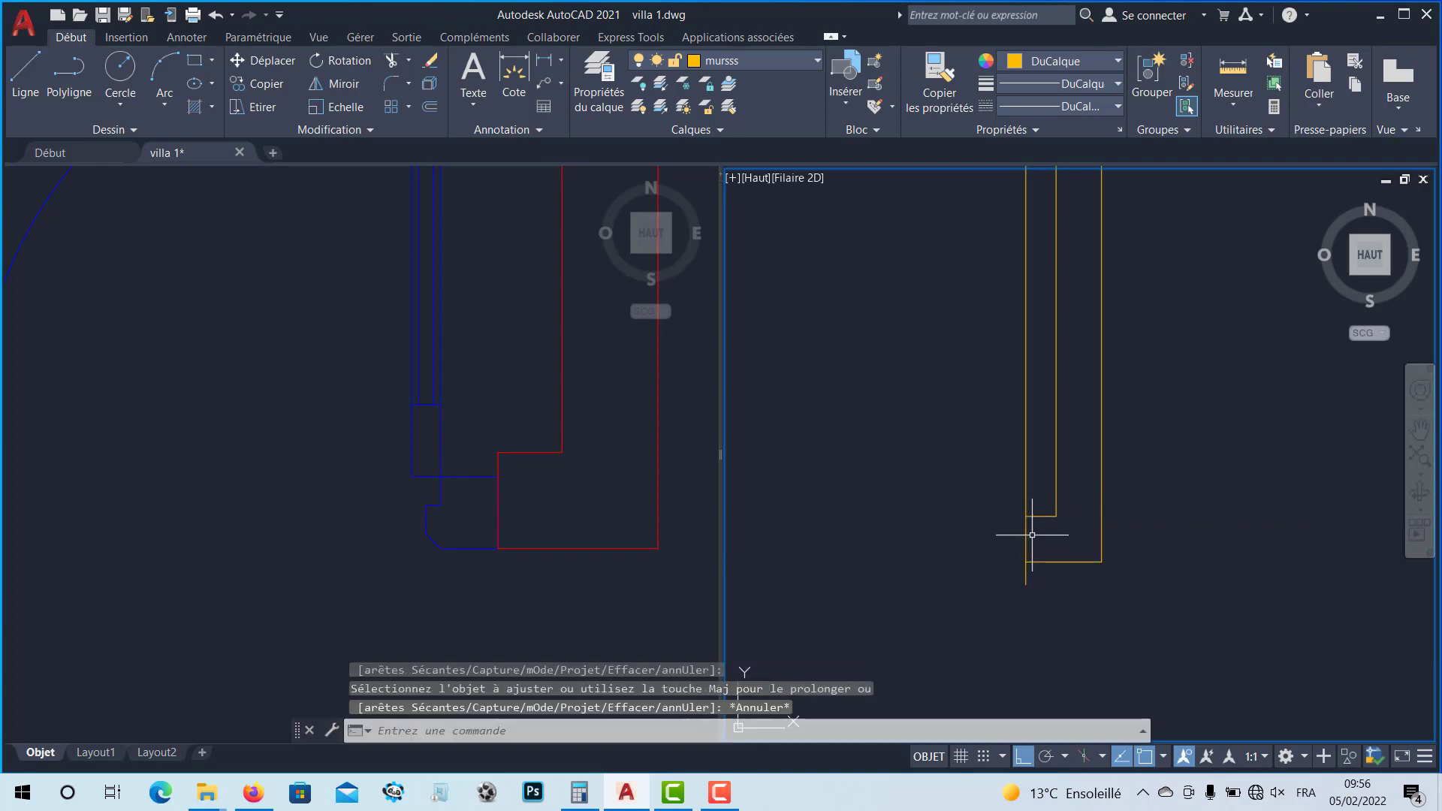
# Step: Trim the innermost vertical line above and below the wall return to leave a closed partition end
pyautogui.press('space')
pyautogui.click(1026, 488)
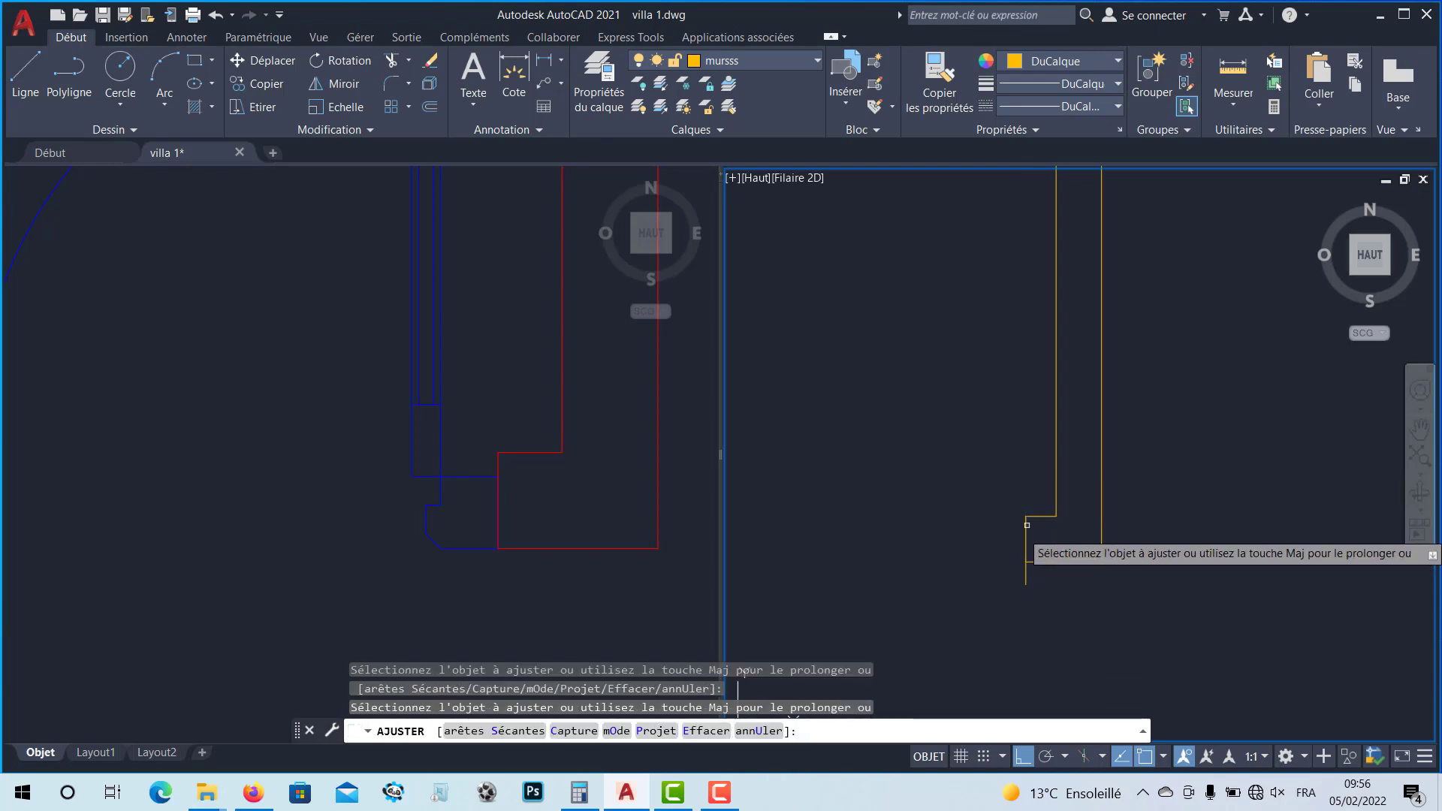
pyautogui.click(1026, 573)
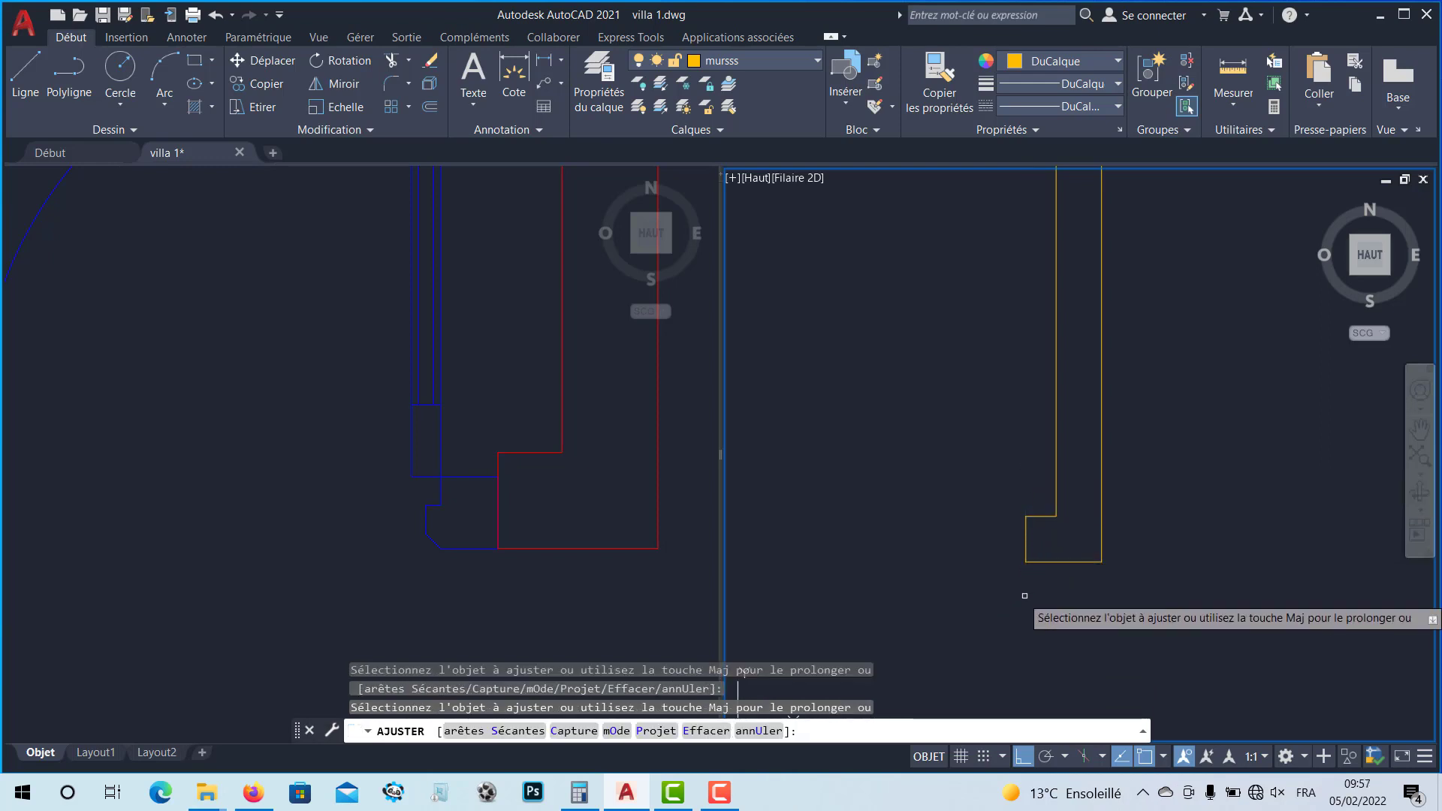
pyautogui.scroll(-6, 1019, 556)
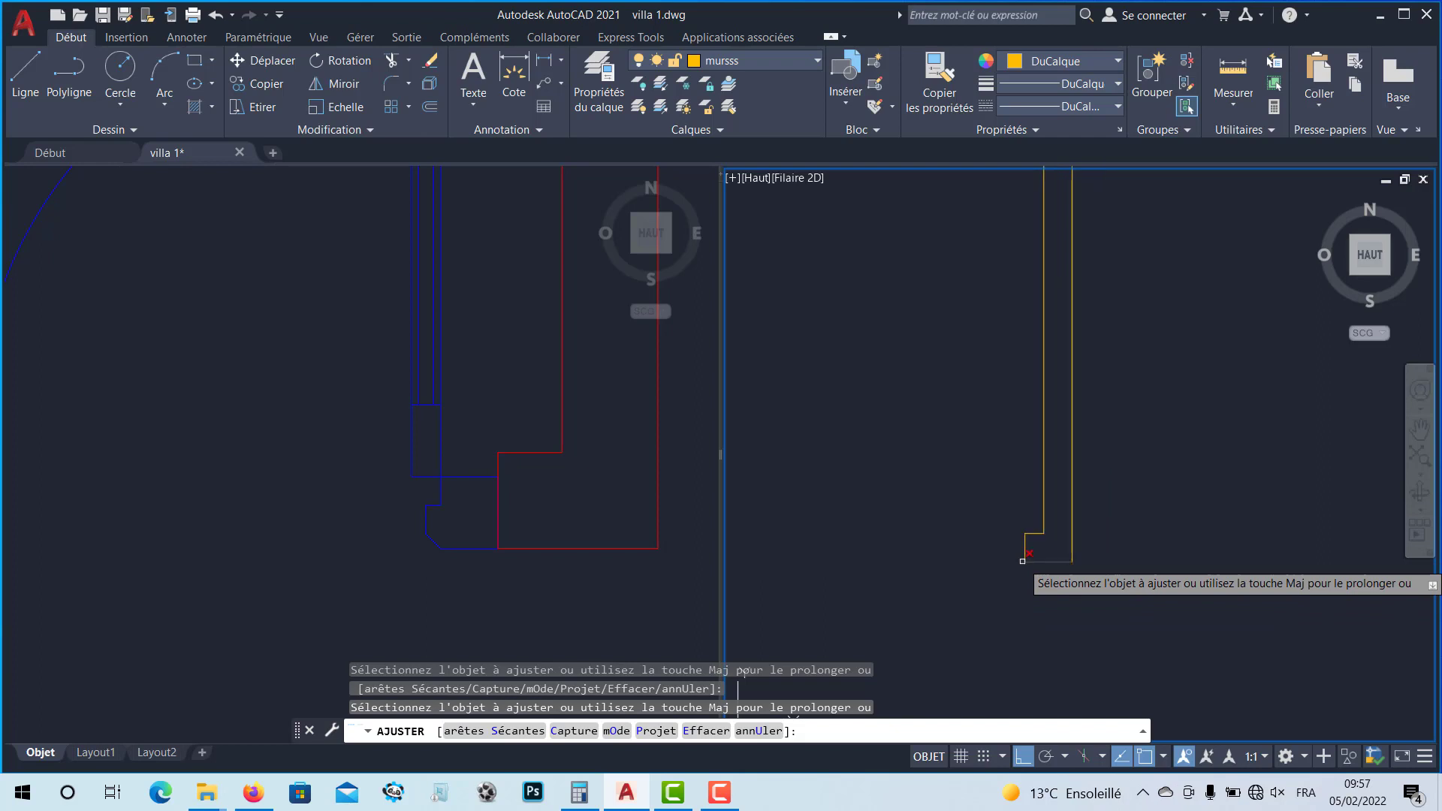
pyautogui.scroll(6, 1024, 340)
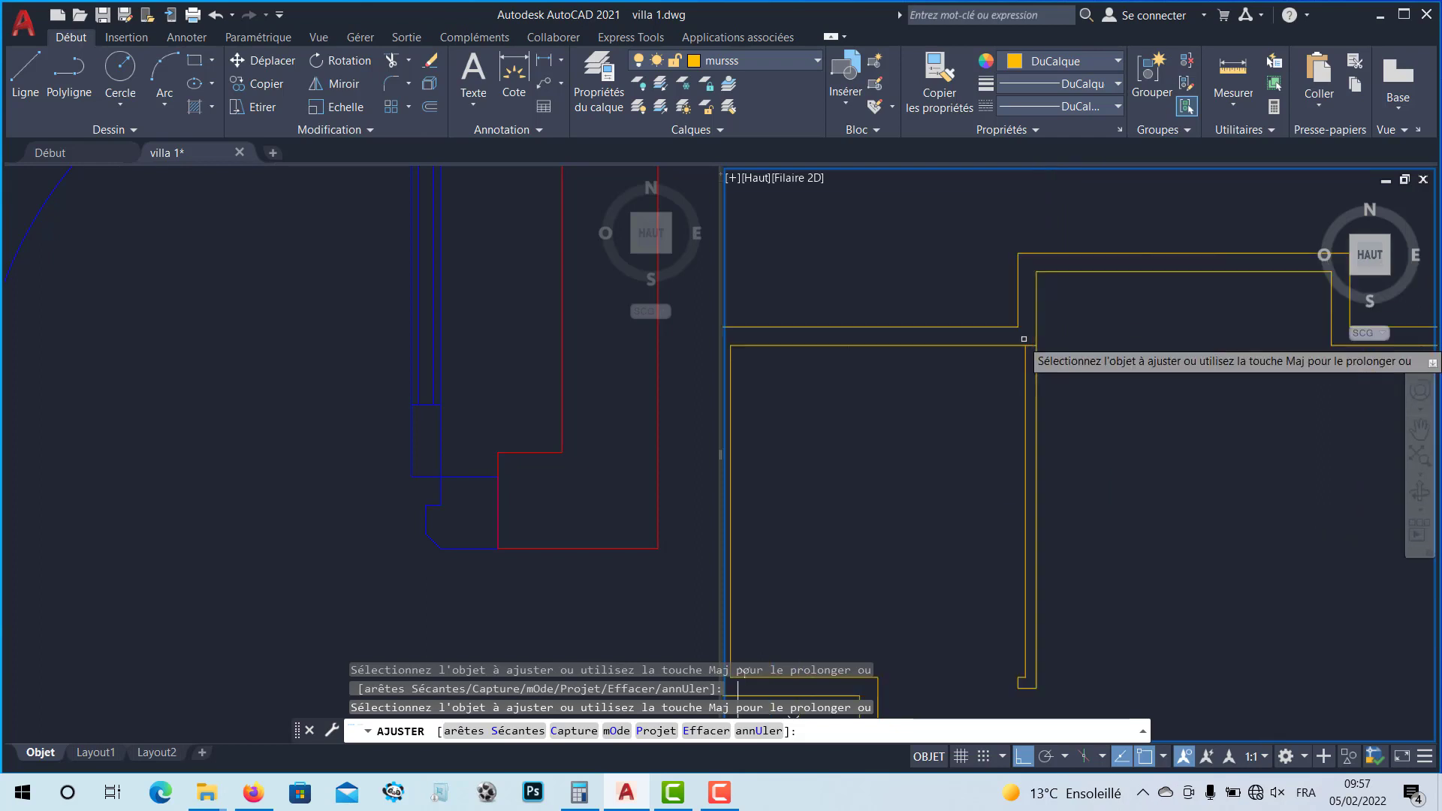
# Step: Join the salon's upper inner wall line and the partition's salon-side vertical line into a corner with Fillet
pyautogui.scroll(2, 1024, 339)
pyautogui.moveTo(1024, 340); pyautogui.dragTo(1007, 401, button='middle')
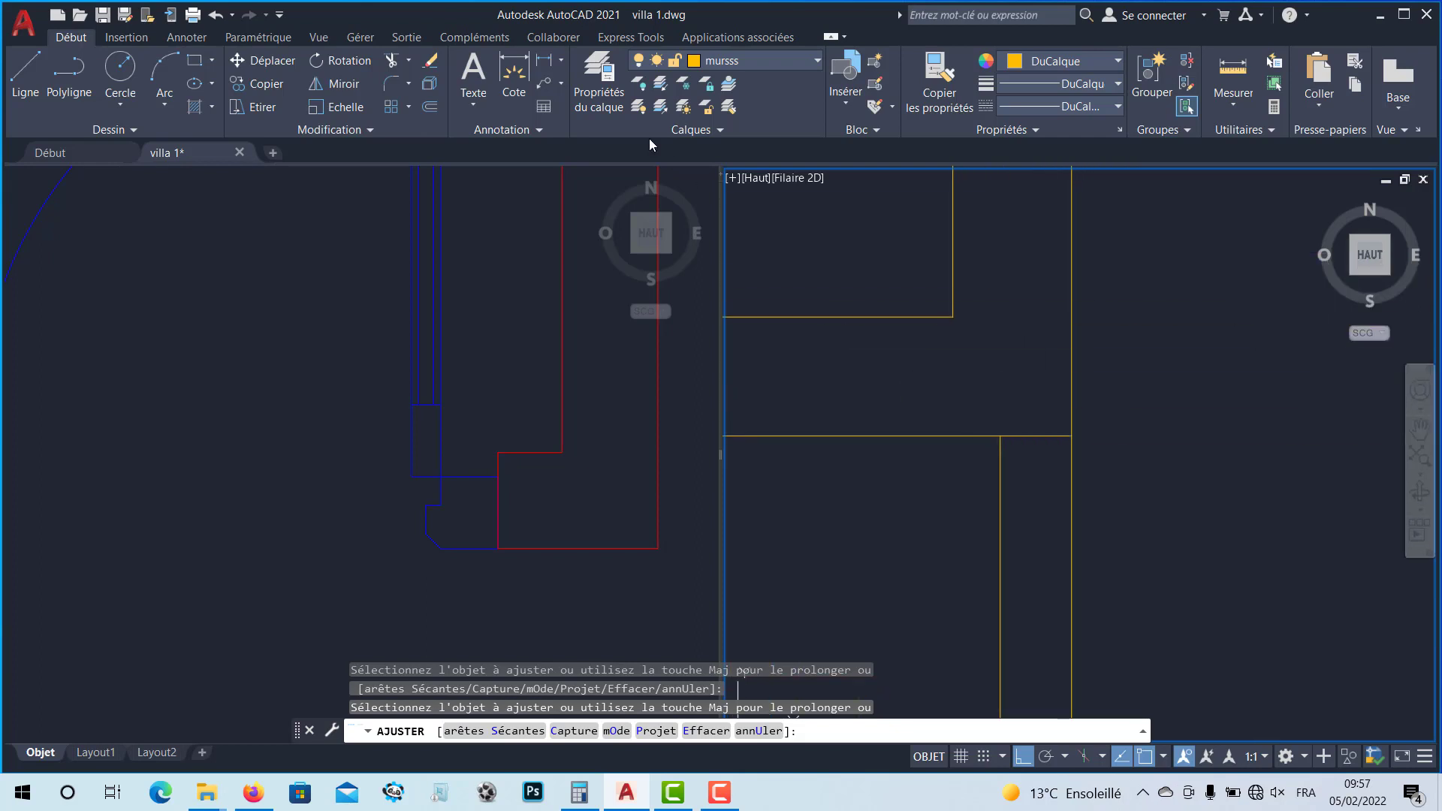
pyautogui.click(390, 82)
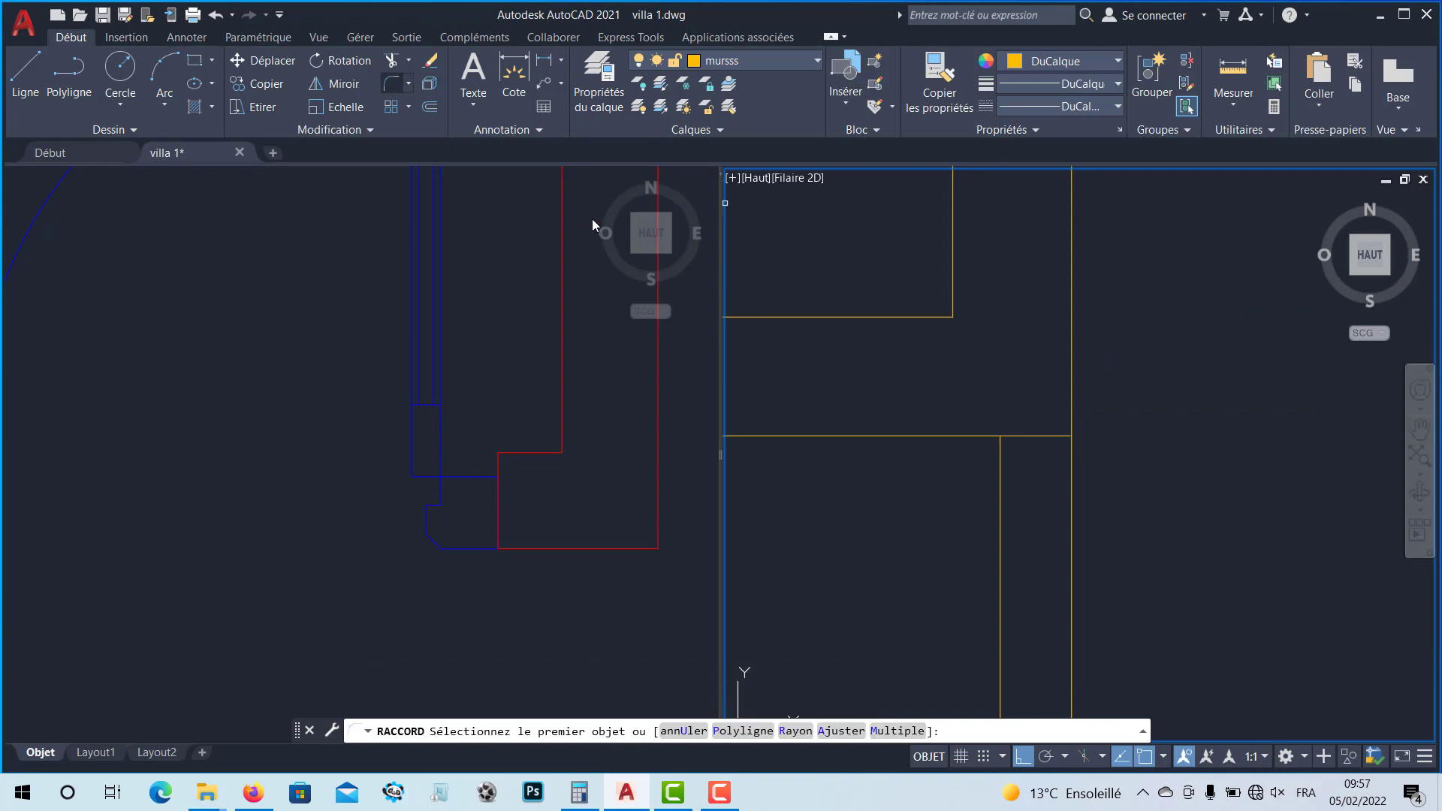
pyautogui.click(1004, 434)
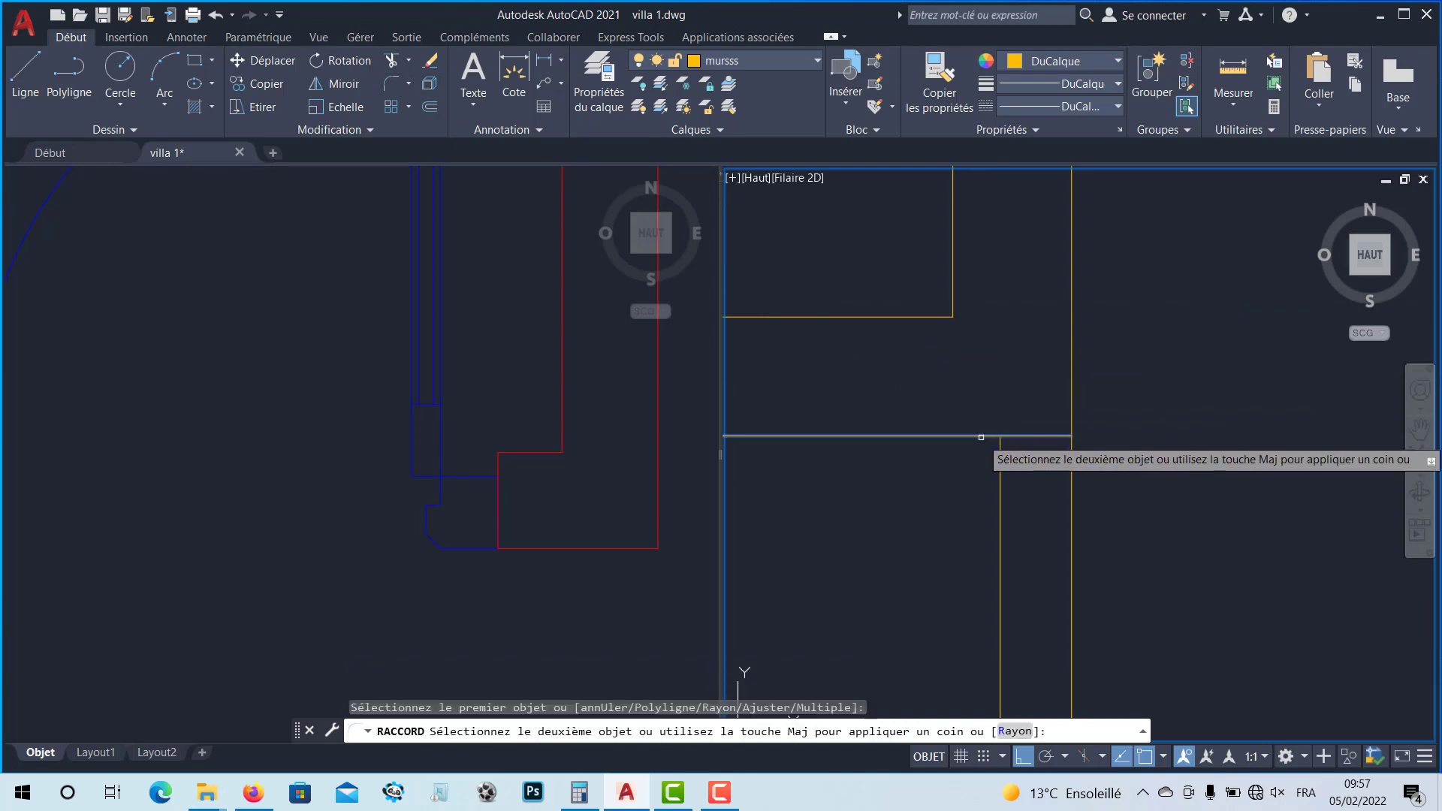
pyautogui.click(996, 455)
pyautogui.scroll(-5, 996, 455)
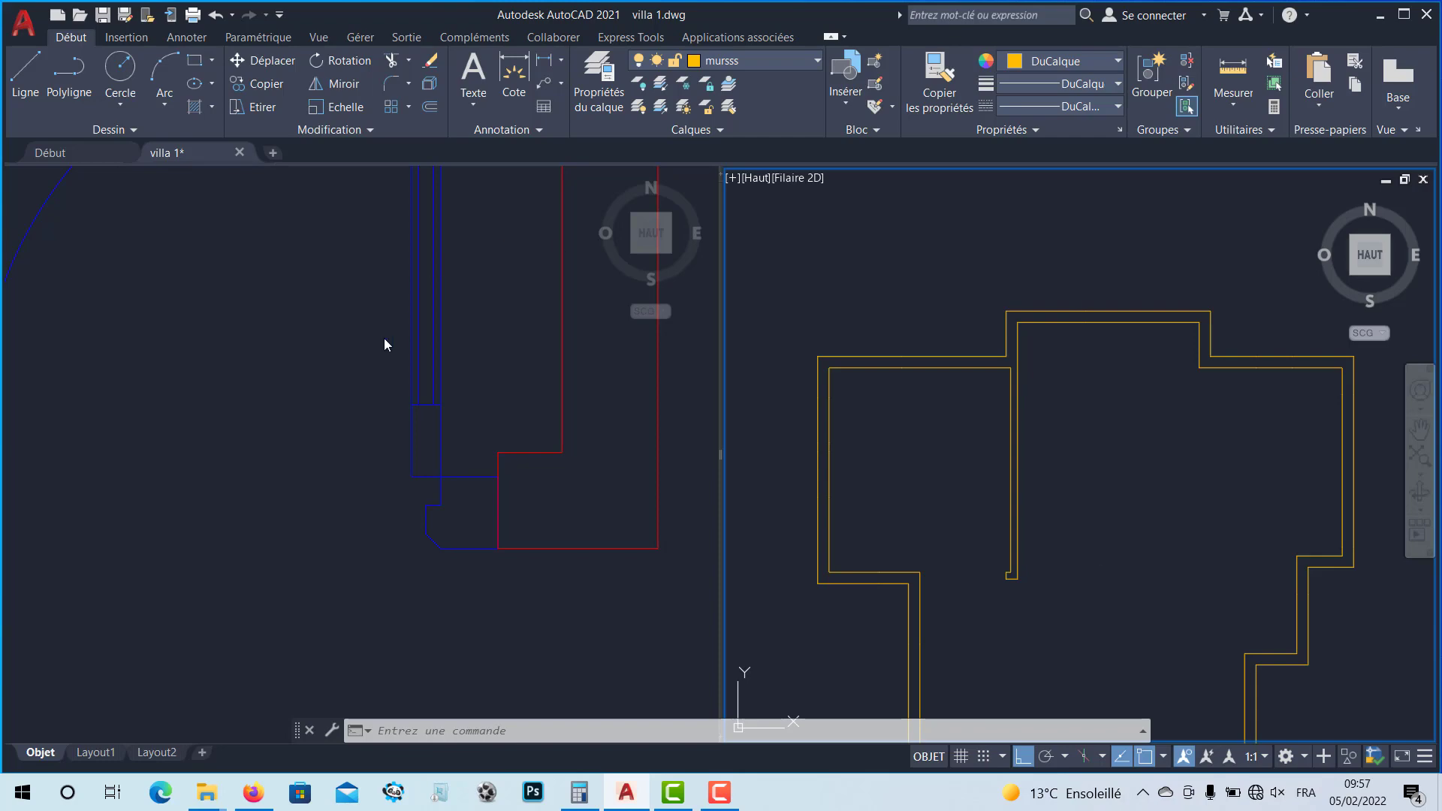
# Step: Check the upper Chambre's dimensions in the reference plan and offset its top inner wall line 300 units downward
pyautogui.click(337, 499)
pyautogui.scroll(-6, 341, 501)
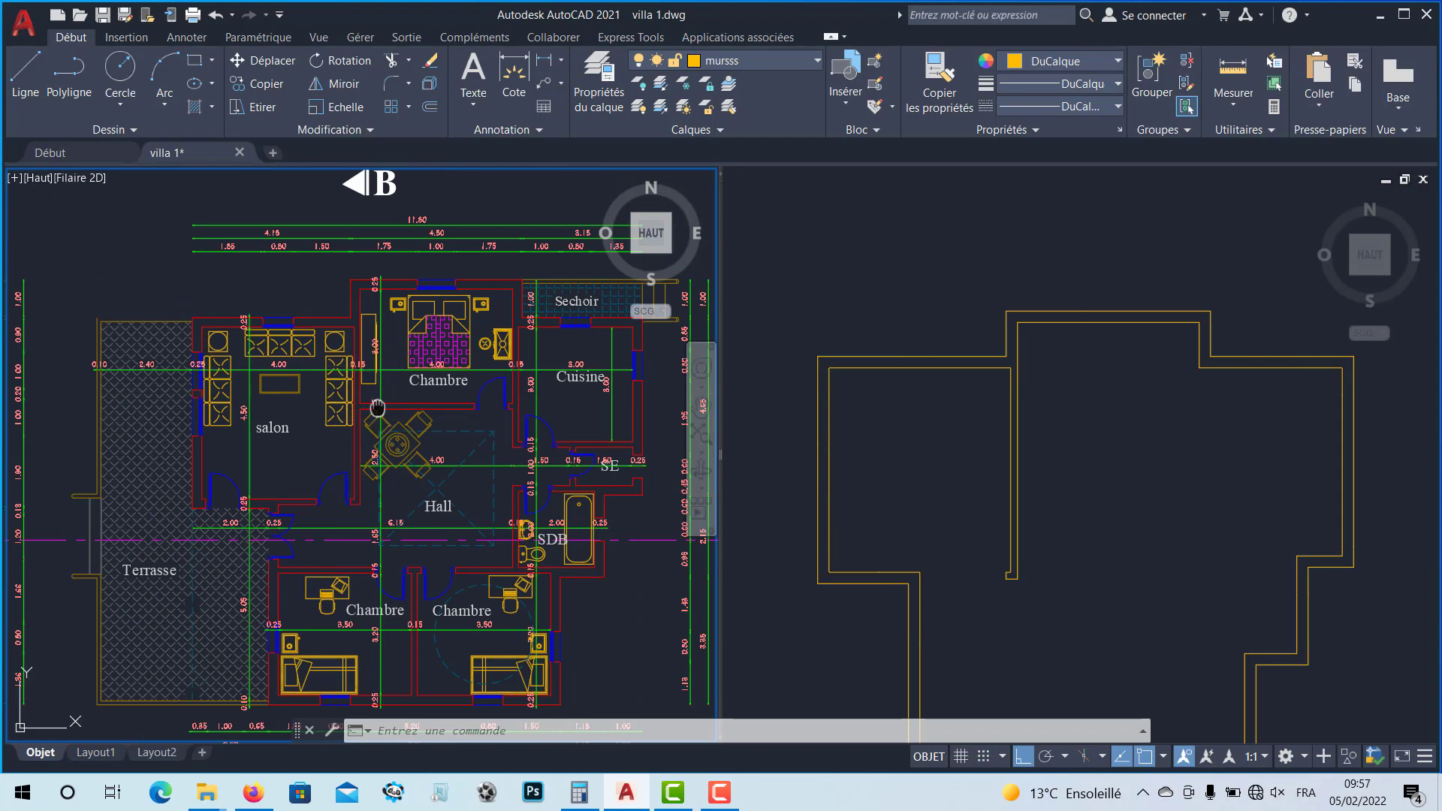
pyautogui.scroll(5, 377, 408)
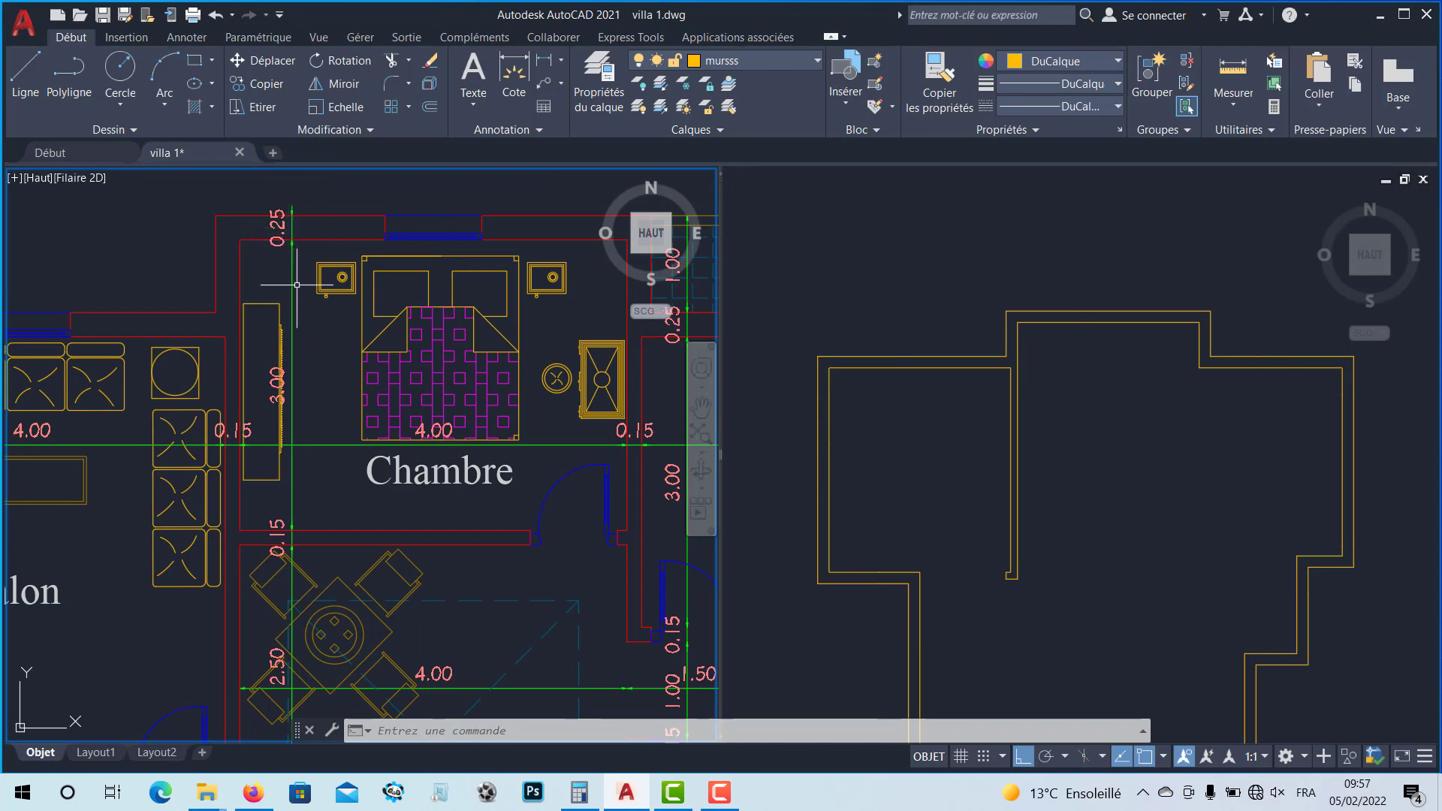
pyautogui.scroll(2, 292, 435)
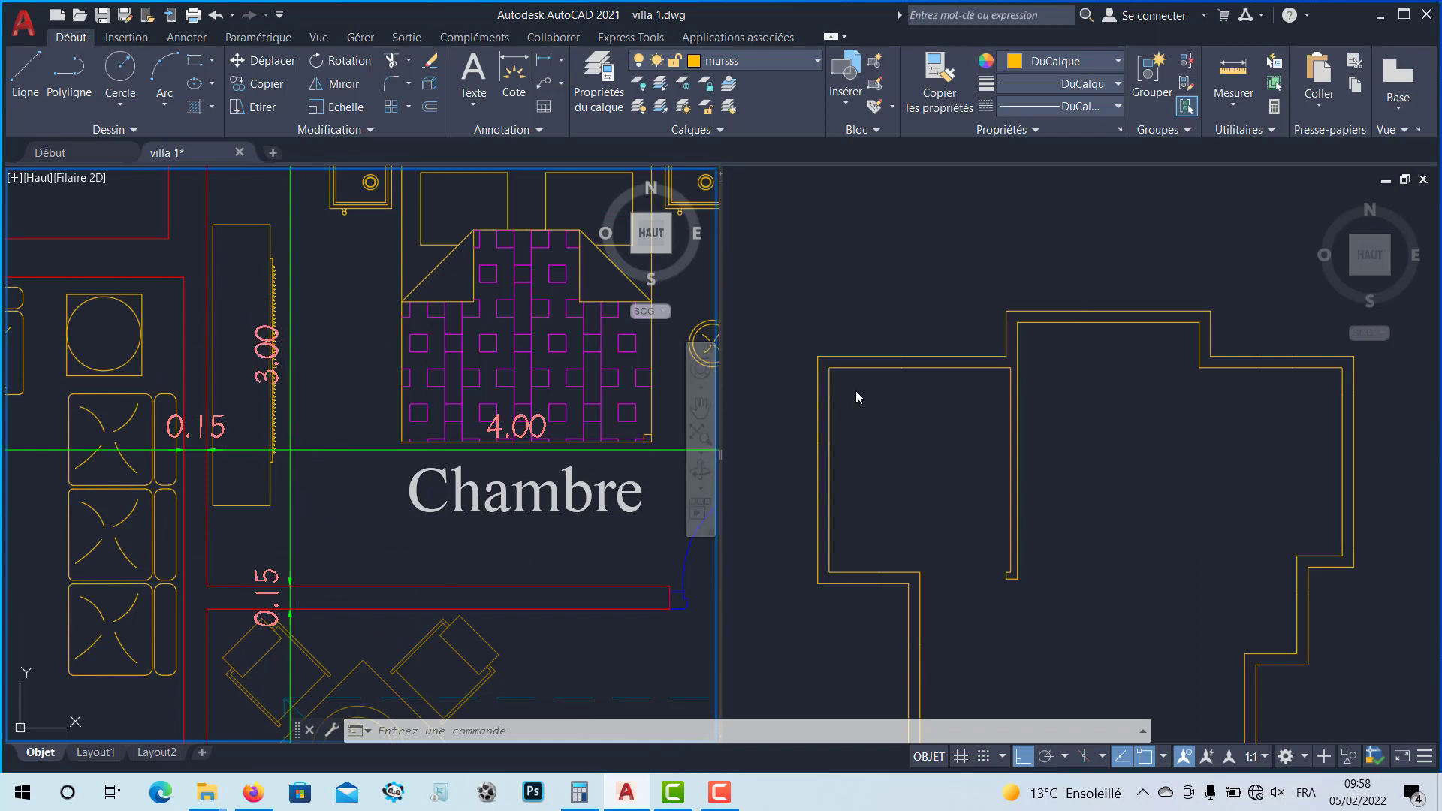
pyautogui.click(1103, 472)
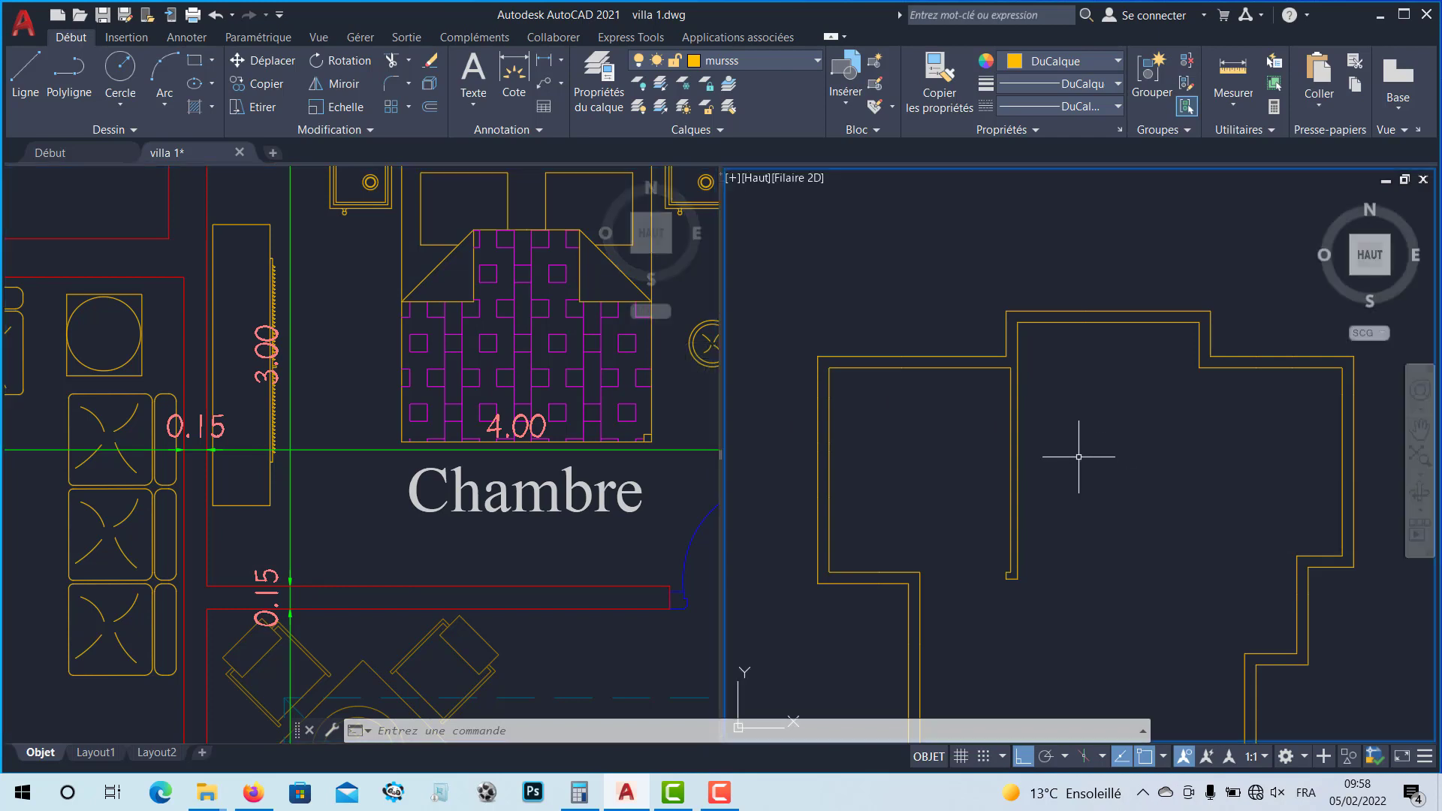
pyautogui.click(428, 107)
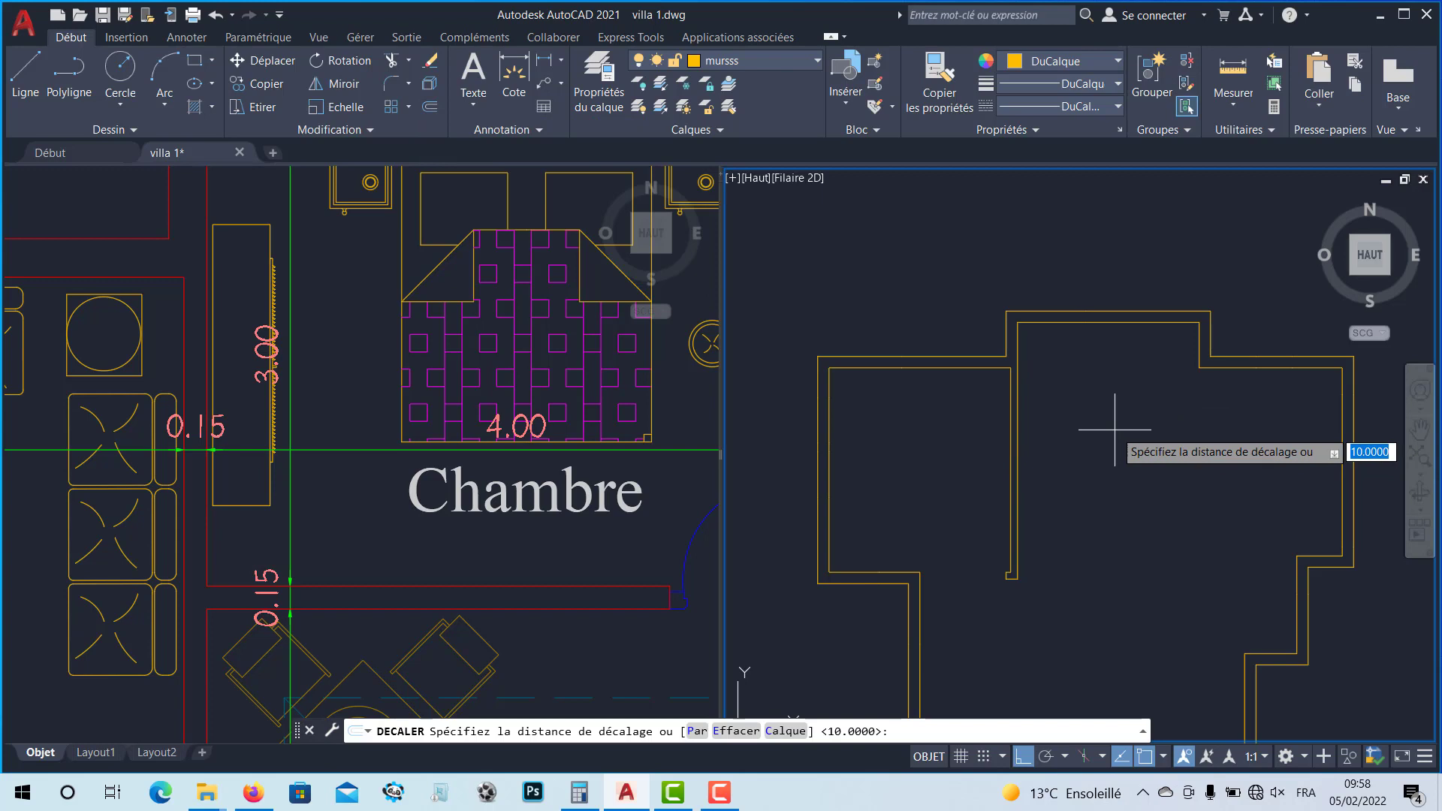
pyautogui.moveTo(1113, 430); pyautogui.dragTo(1099, 430, button='middle')
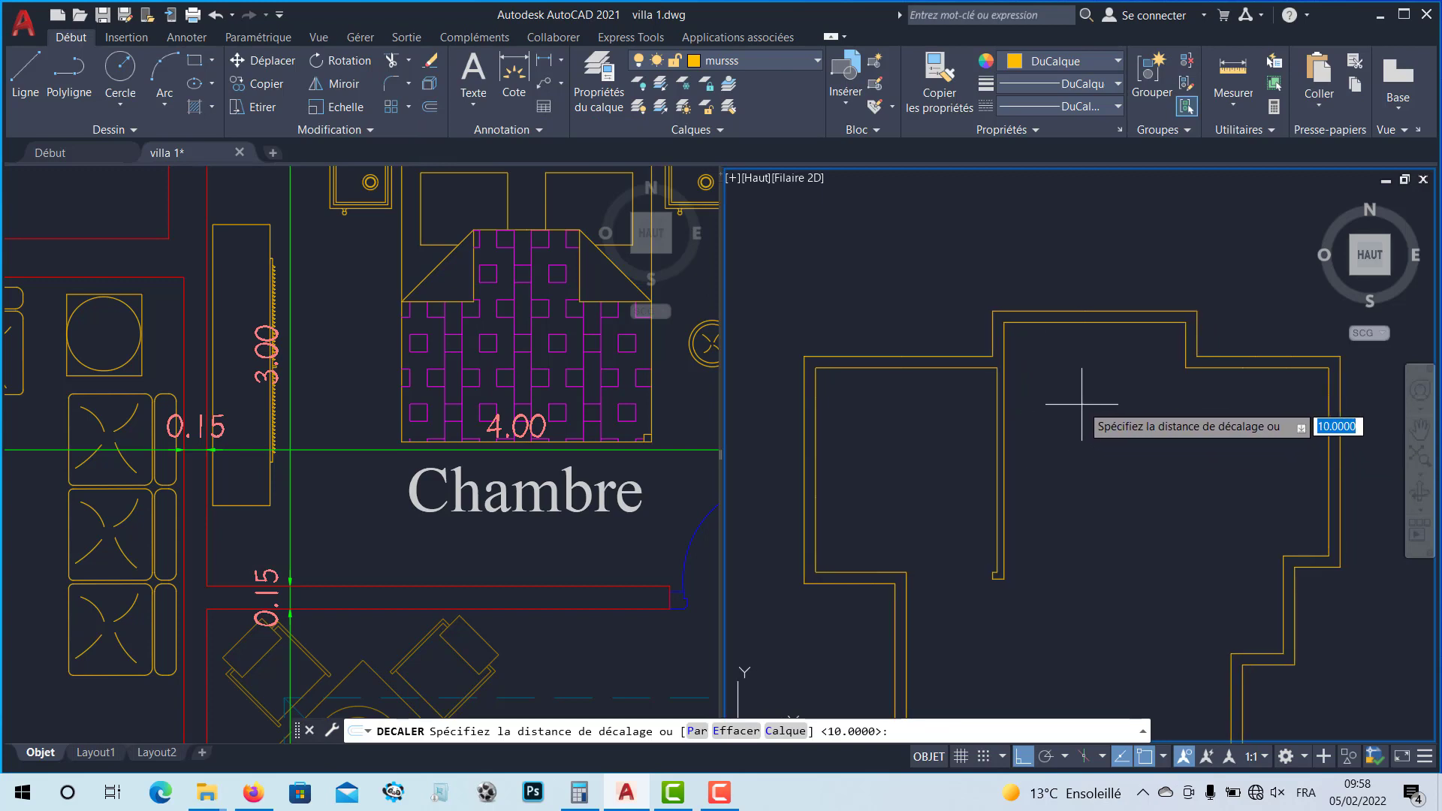
pyautogui.write('300')
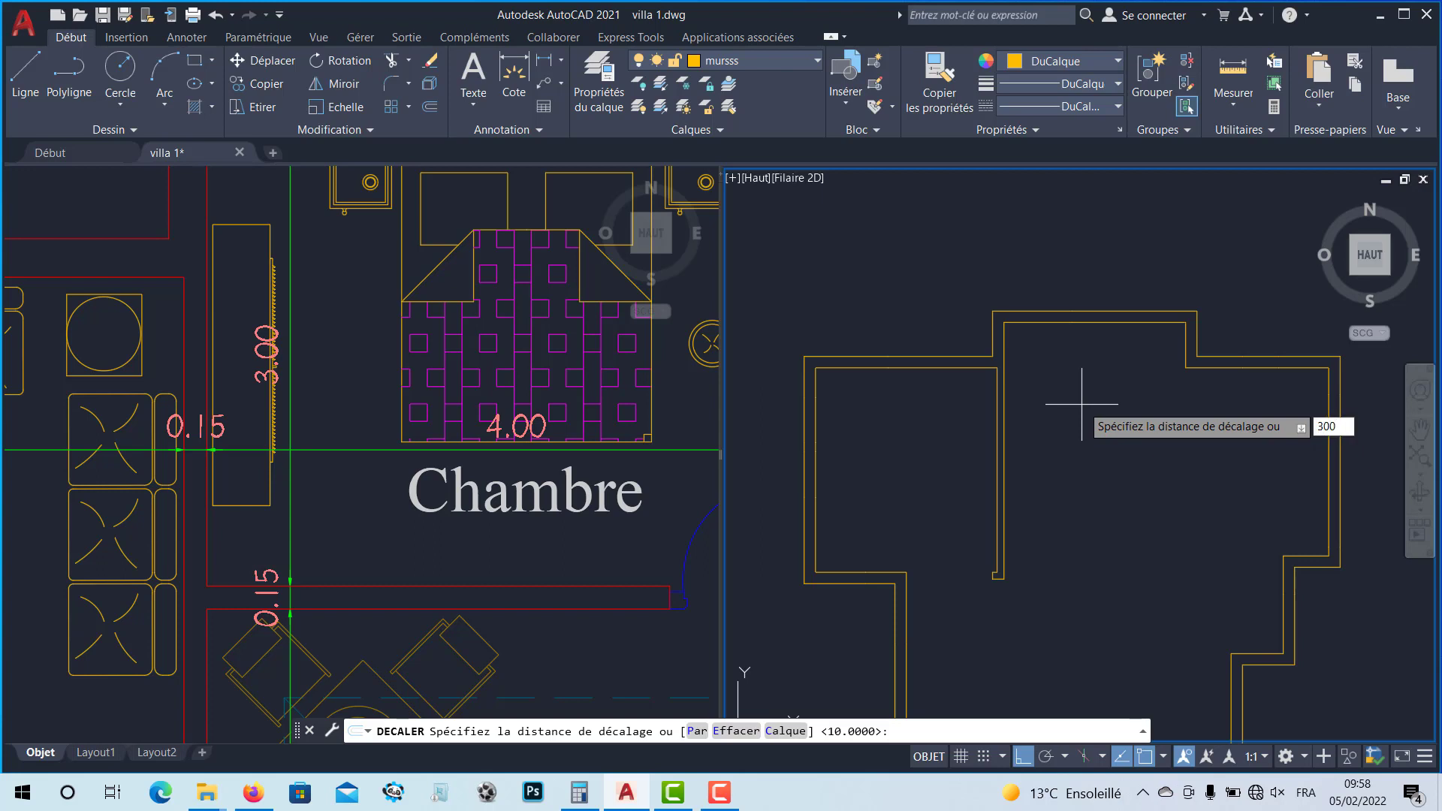
pyautogui.press('Return')
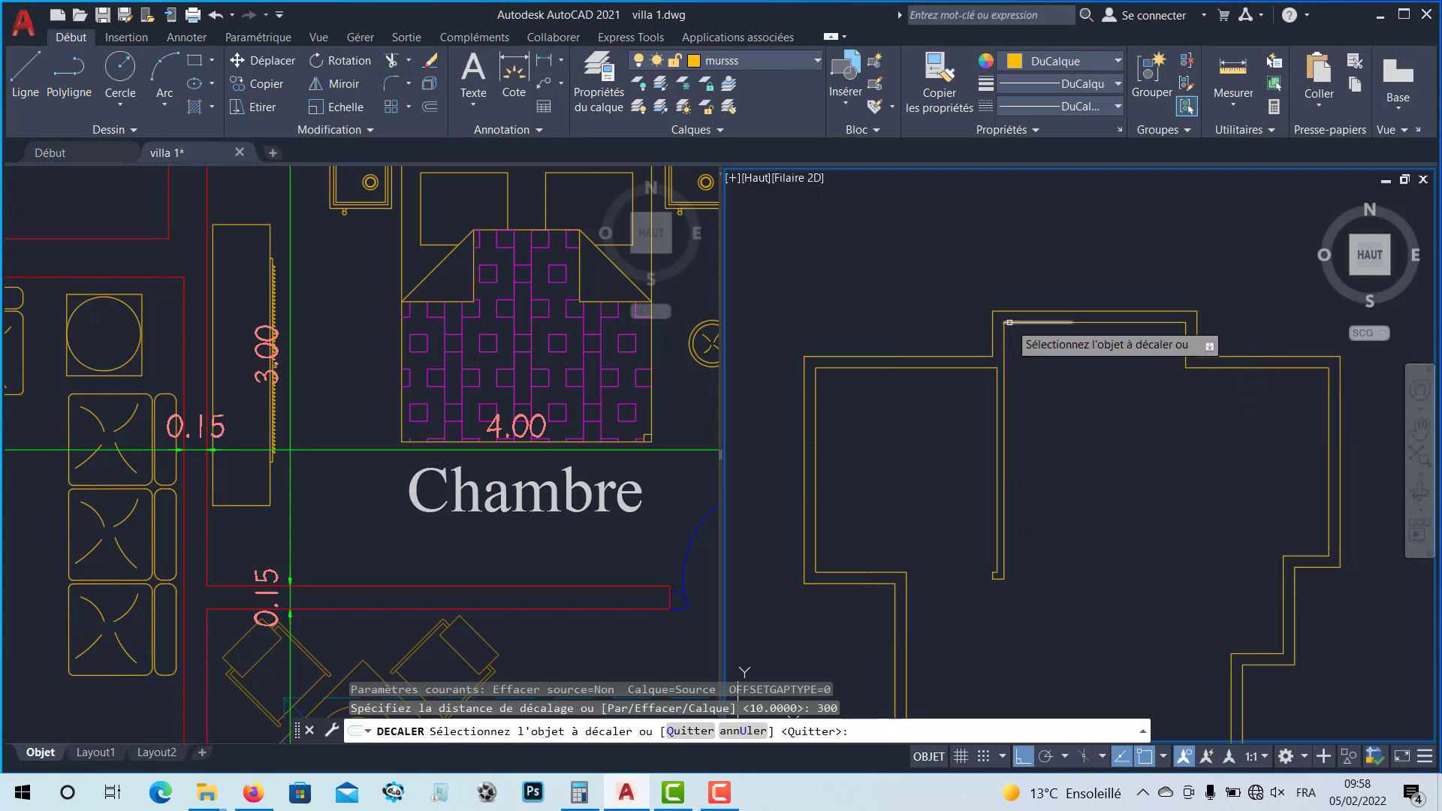
pyautogui.click(1009, 322)
pyautogui.click(1017, 469)
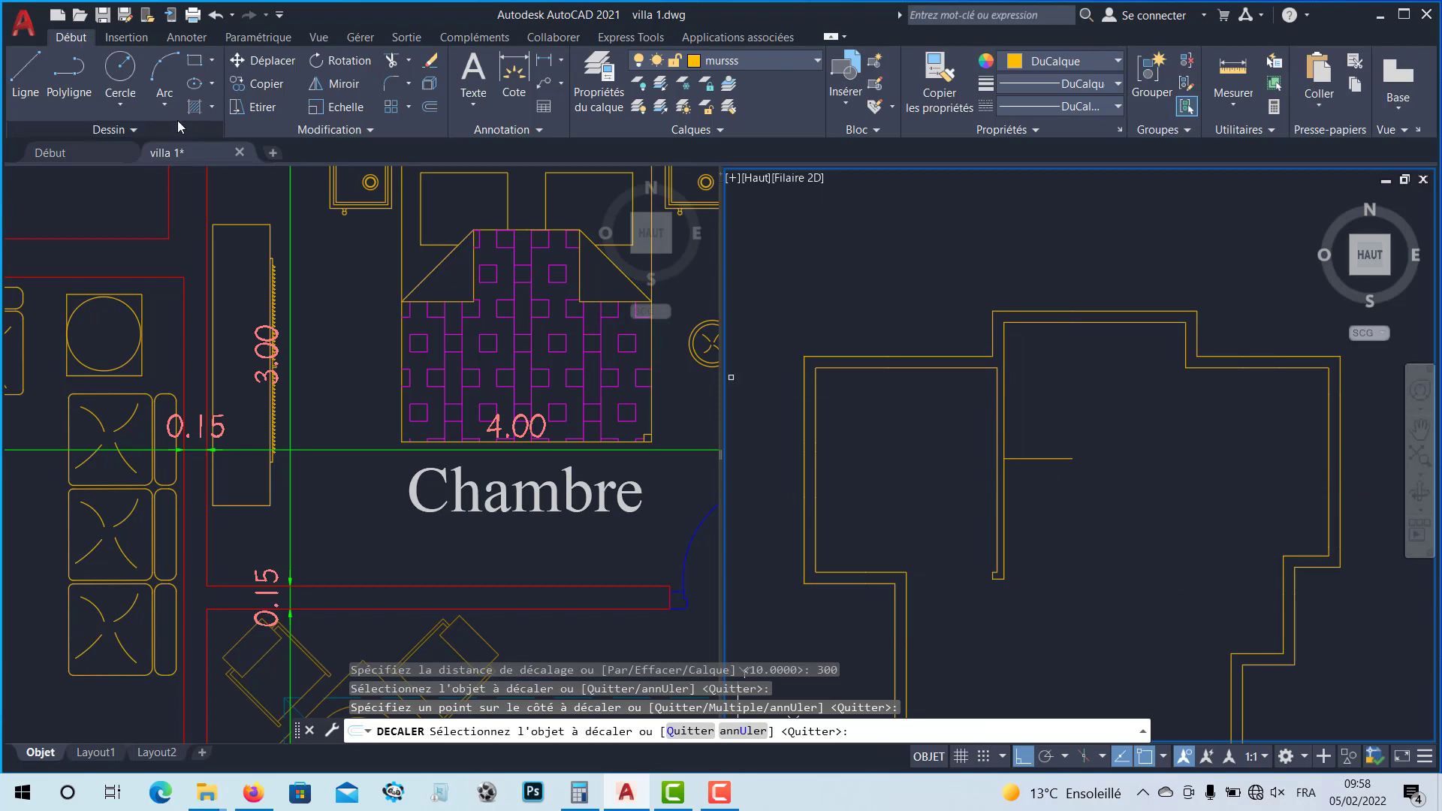
pyautogui.press('Escape')
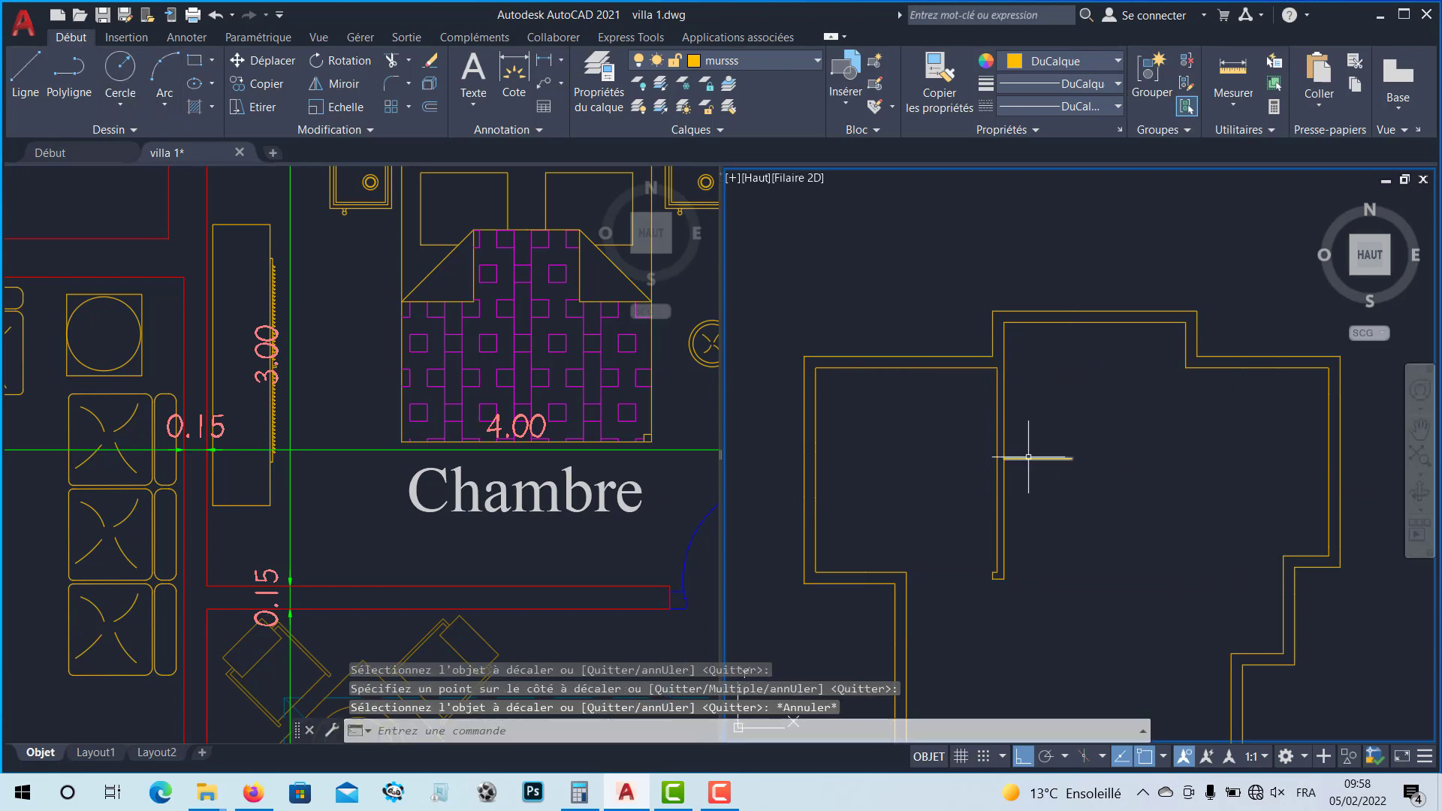
# Step: Stretch the free end of the upper Chambre's lower wall line horizontally to the right, past the room's right inner wall
pyautogui.click(1038, 458)
pyautogui.click(1072, 458)
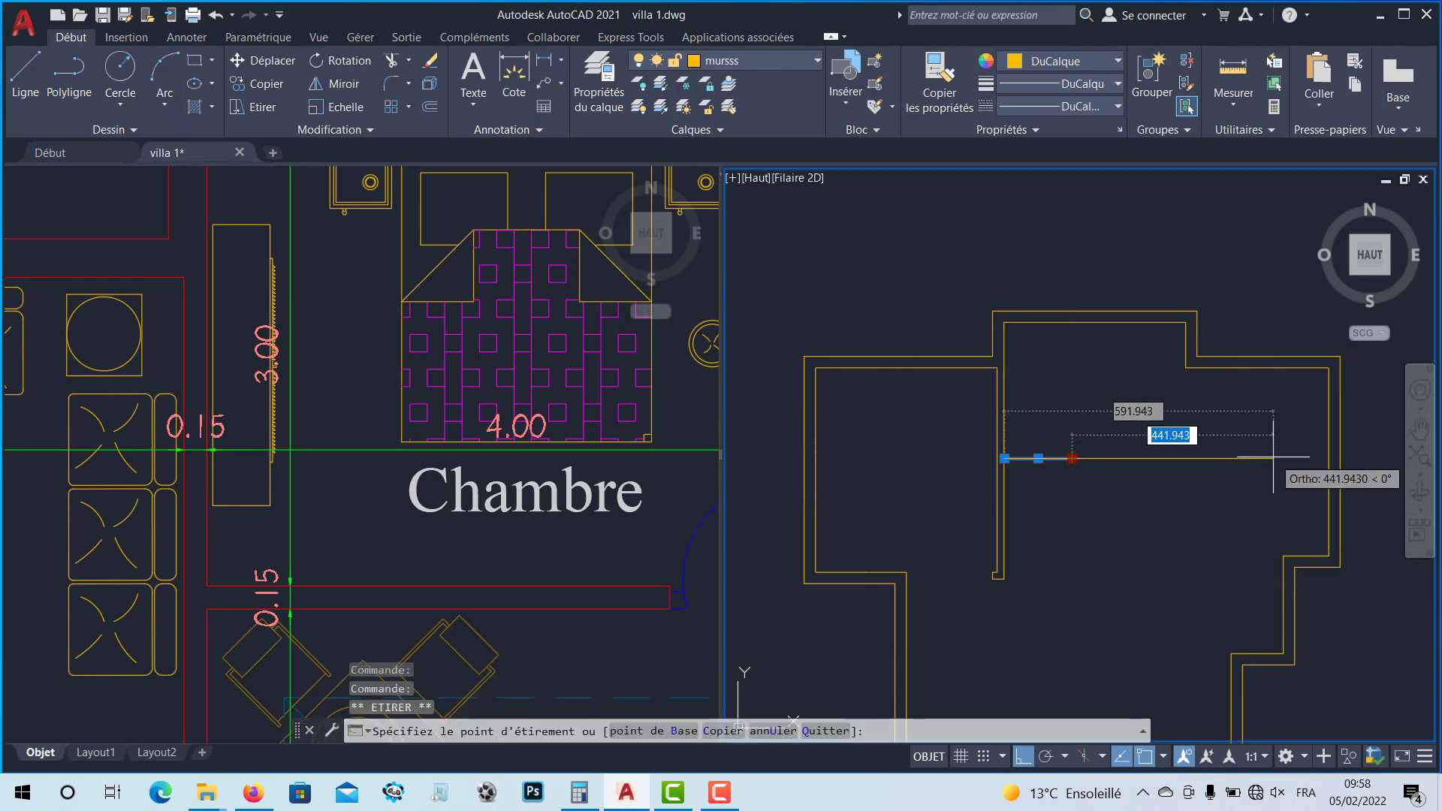
pyautogui.click(1232, 458)
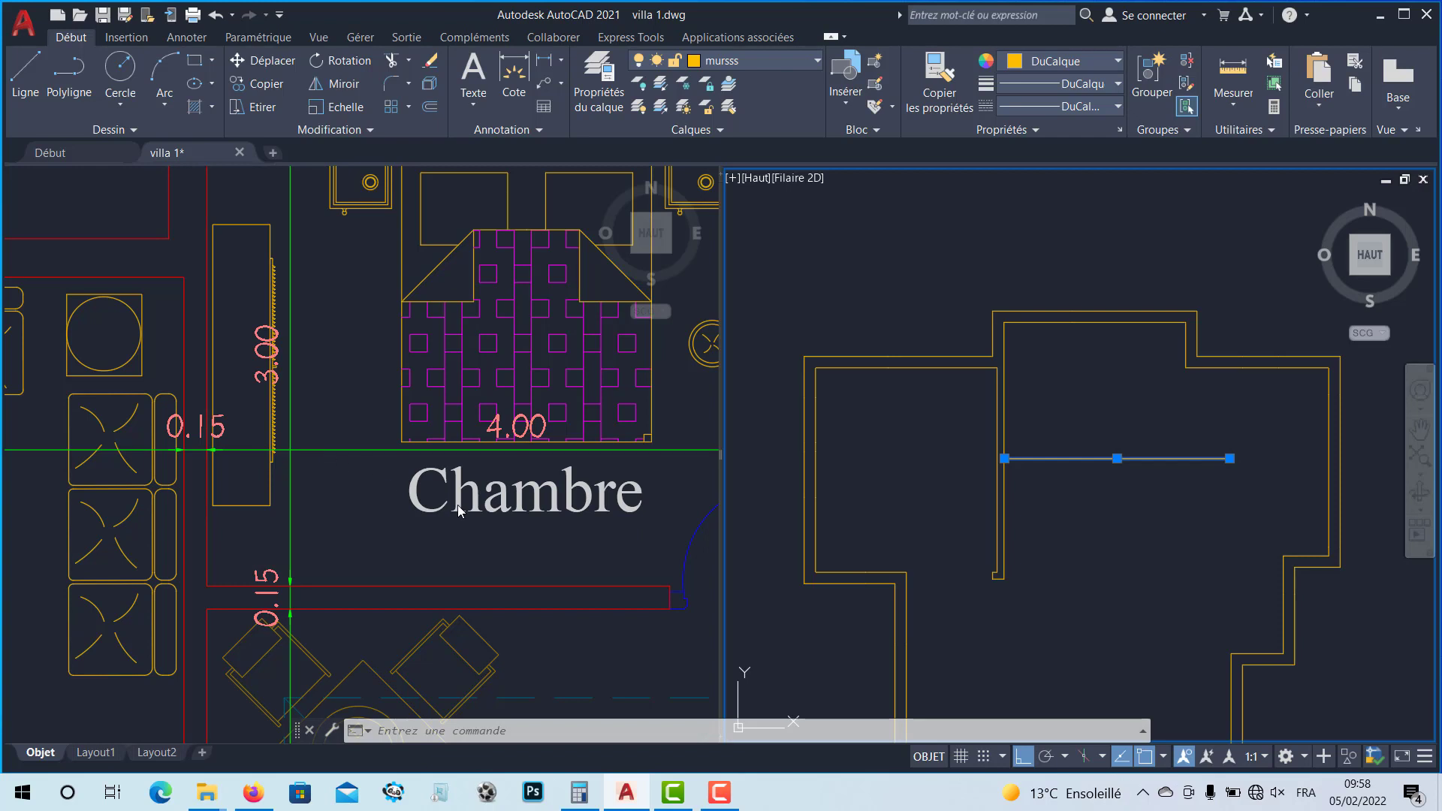
# Step: Check the Chambre's width in the reference plan and offset its left vertical wall line 400 units to the right
pyautogui.click(432, 512)
pyautogui.scroll(-2, 428, 517)
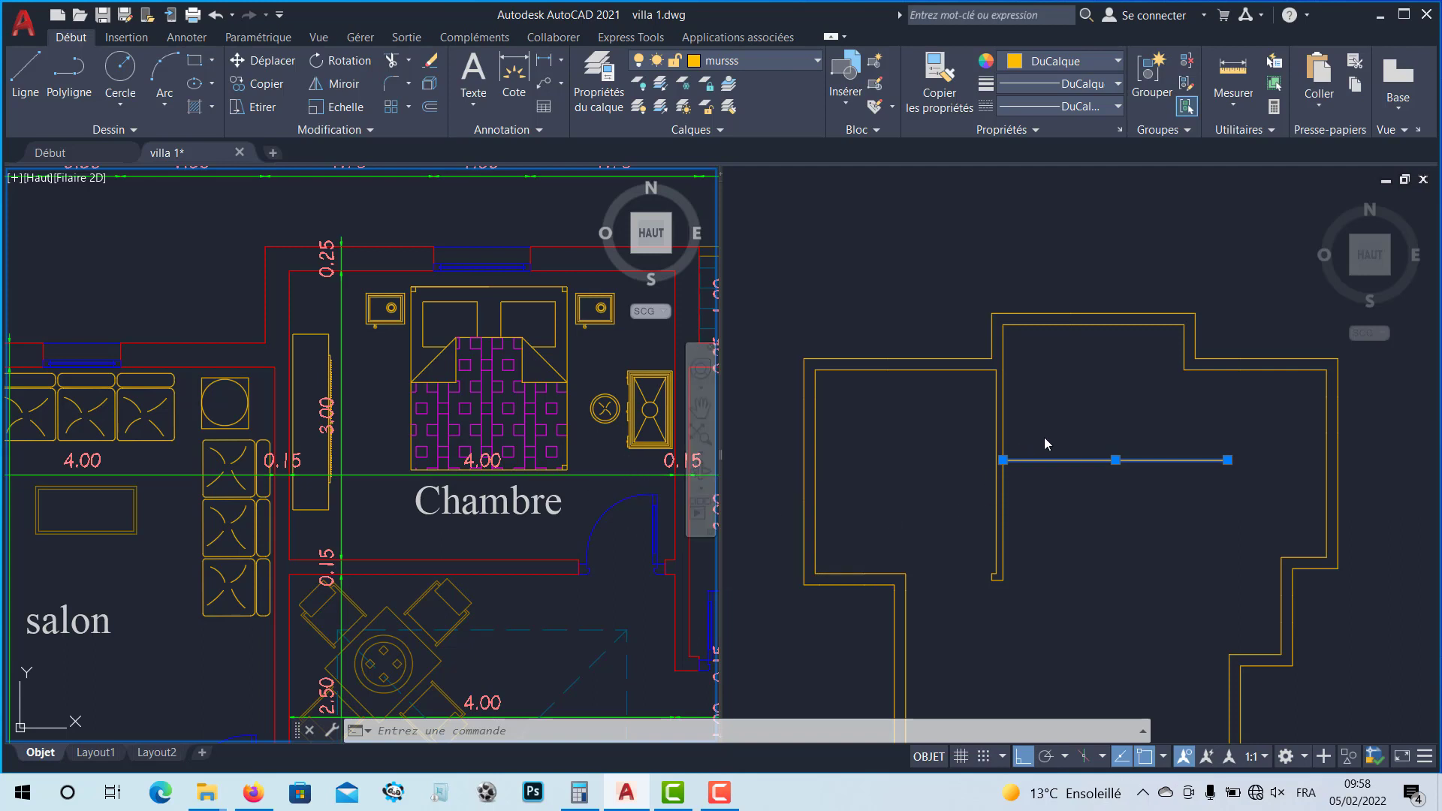
pyautogui.click(430, 107)
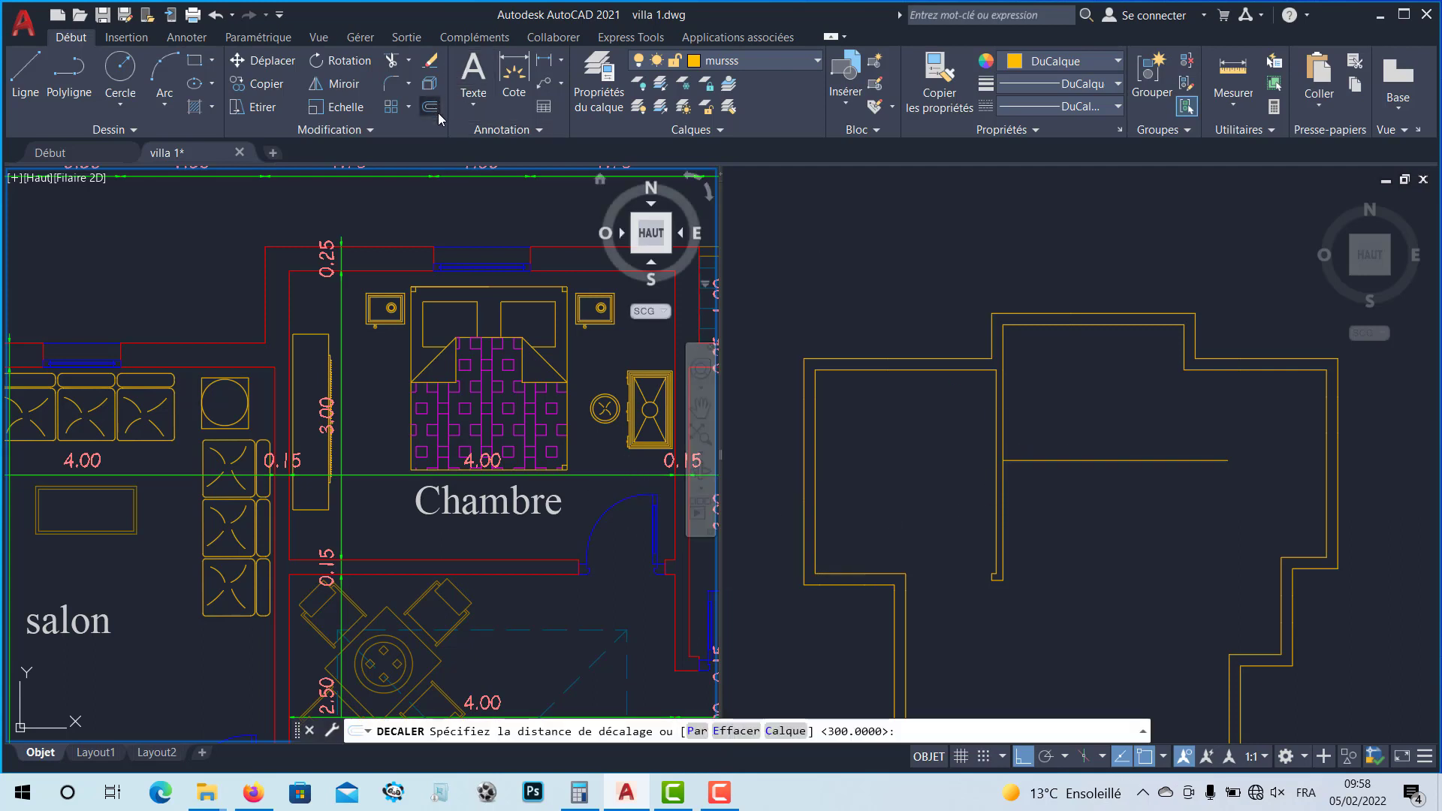
pyautogui.click(1065, 415)
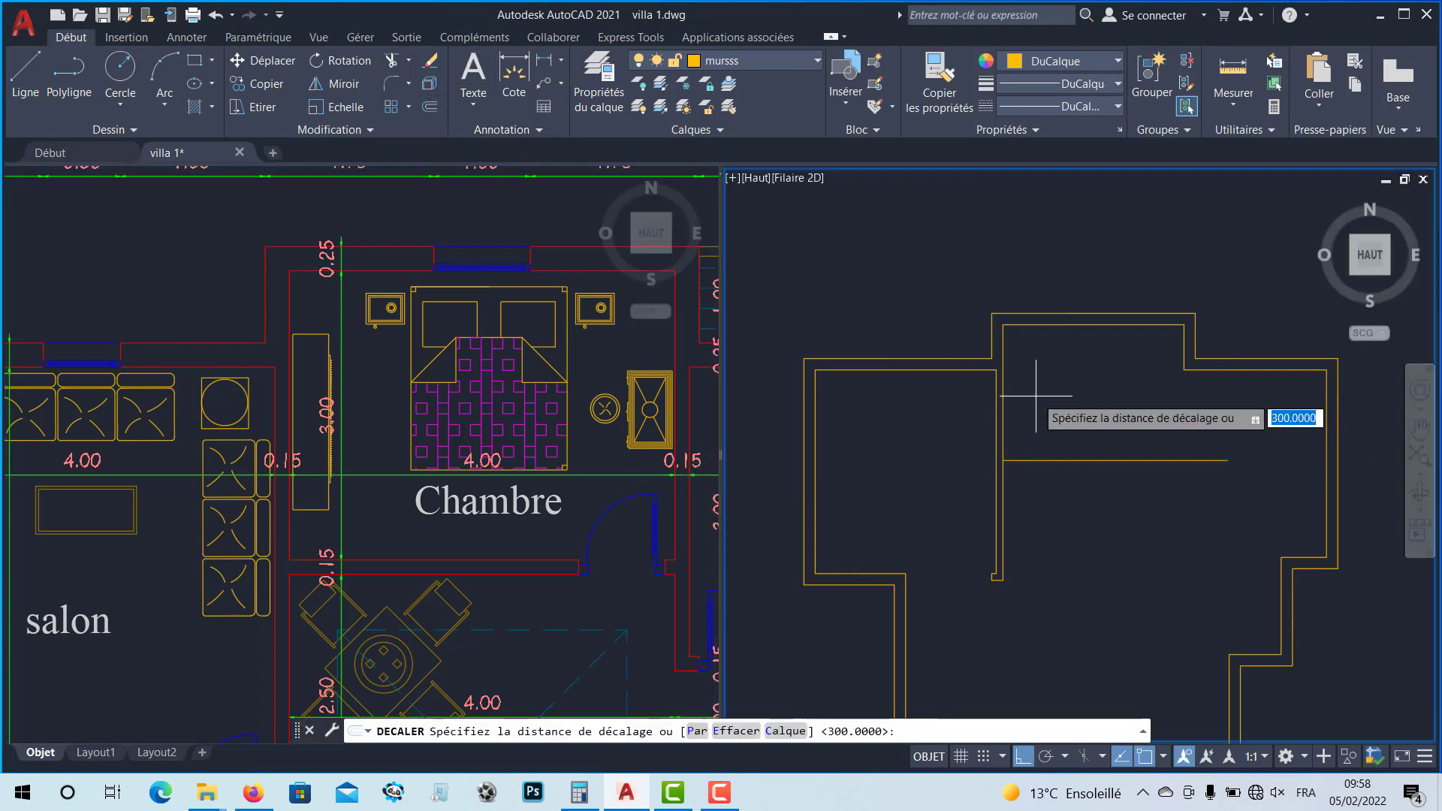
pyautogui.write('400')
pyautogui.press('Return')
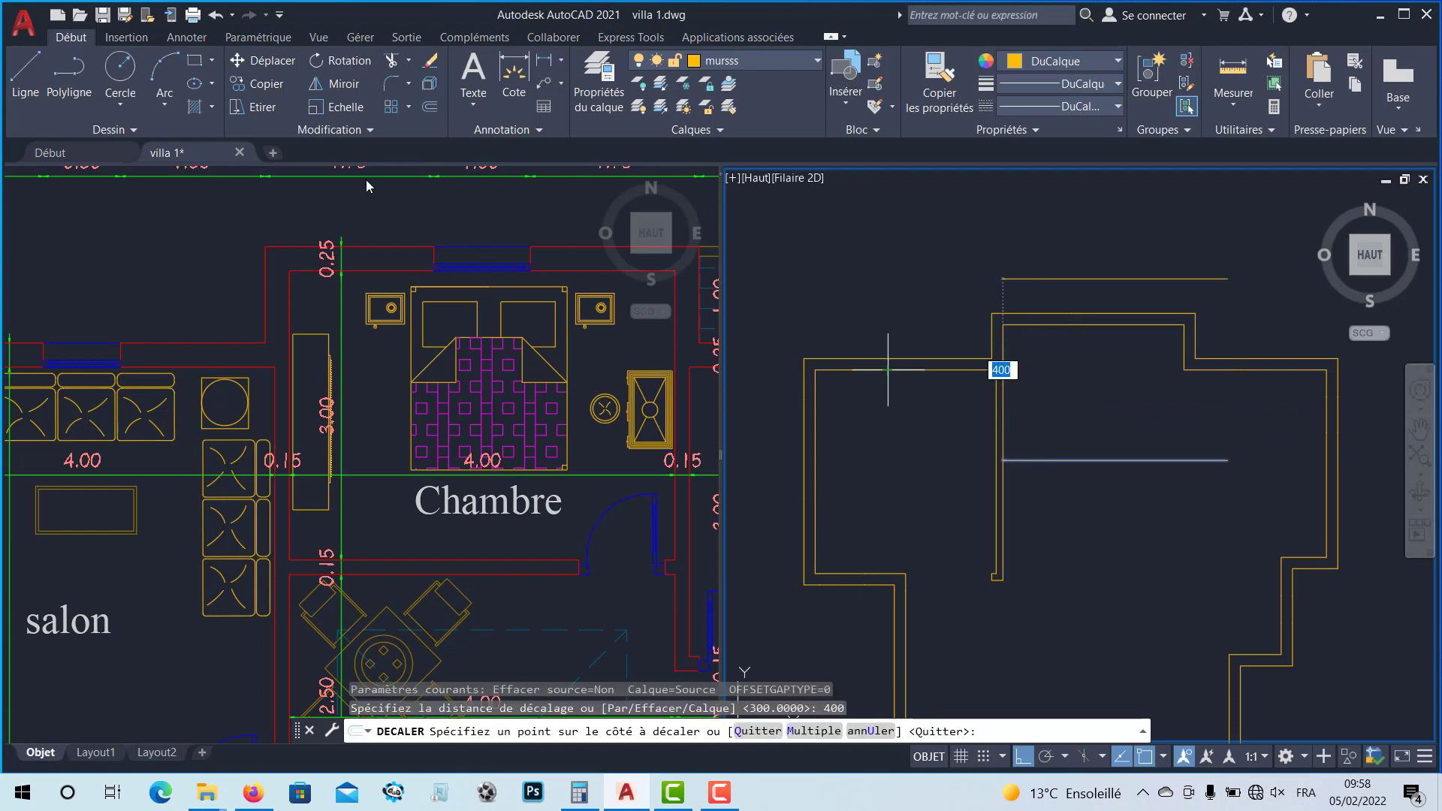
pyautogui.press('Escape')
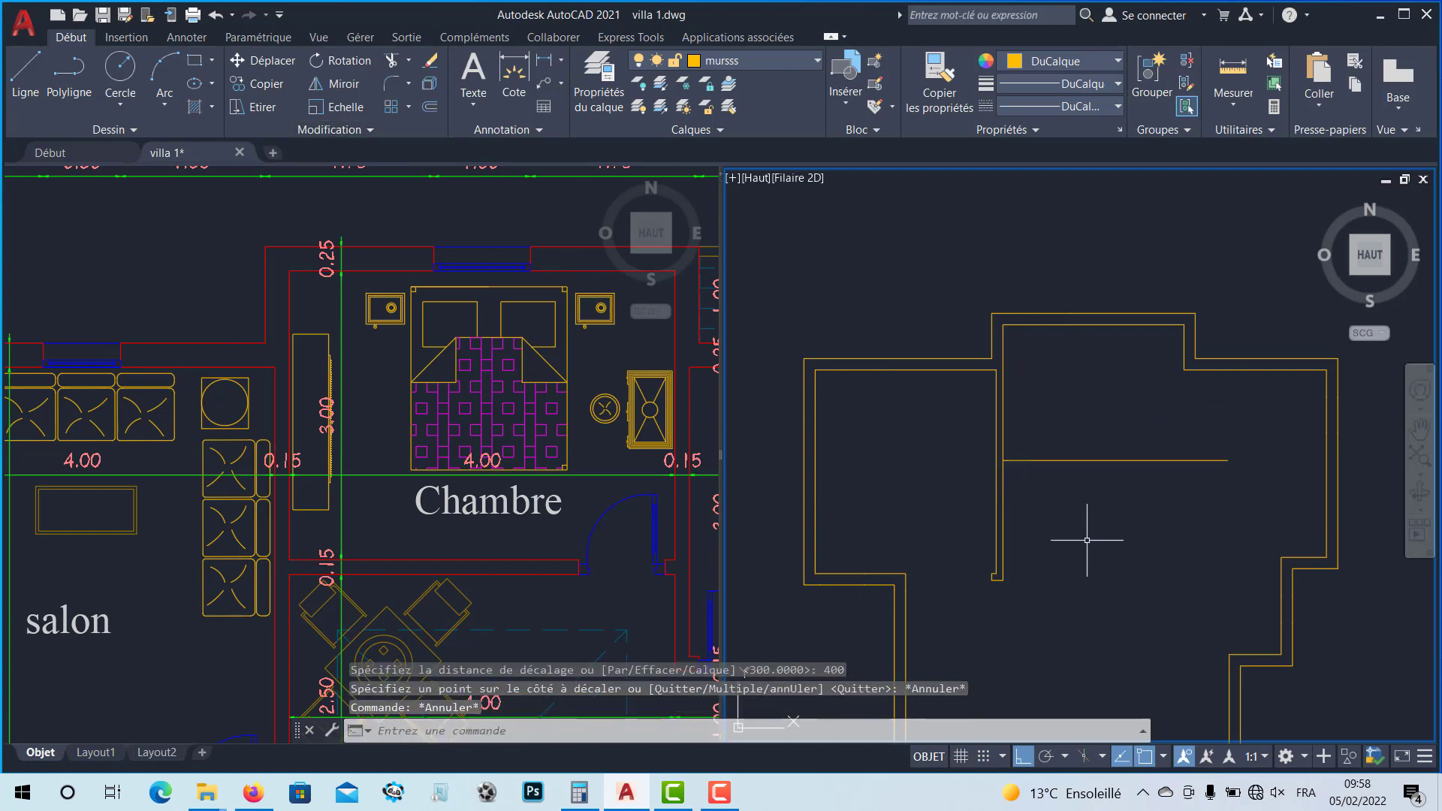
pyautogui.press('Return')
pyautogui.press('Return')
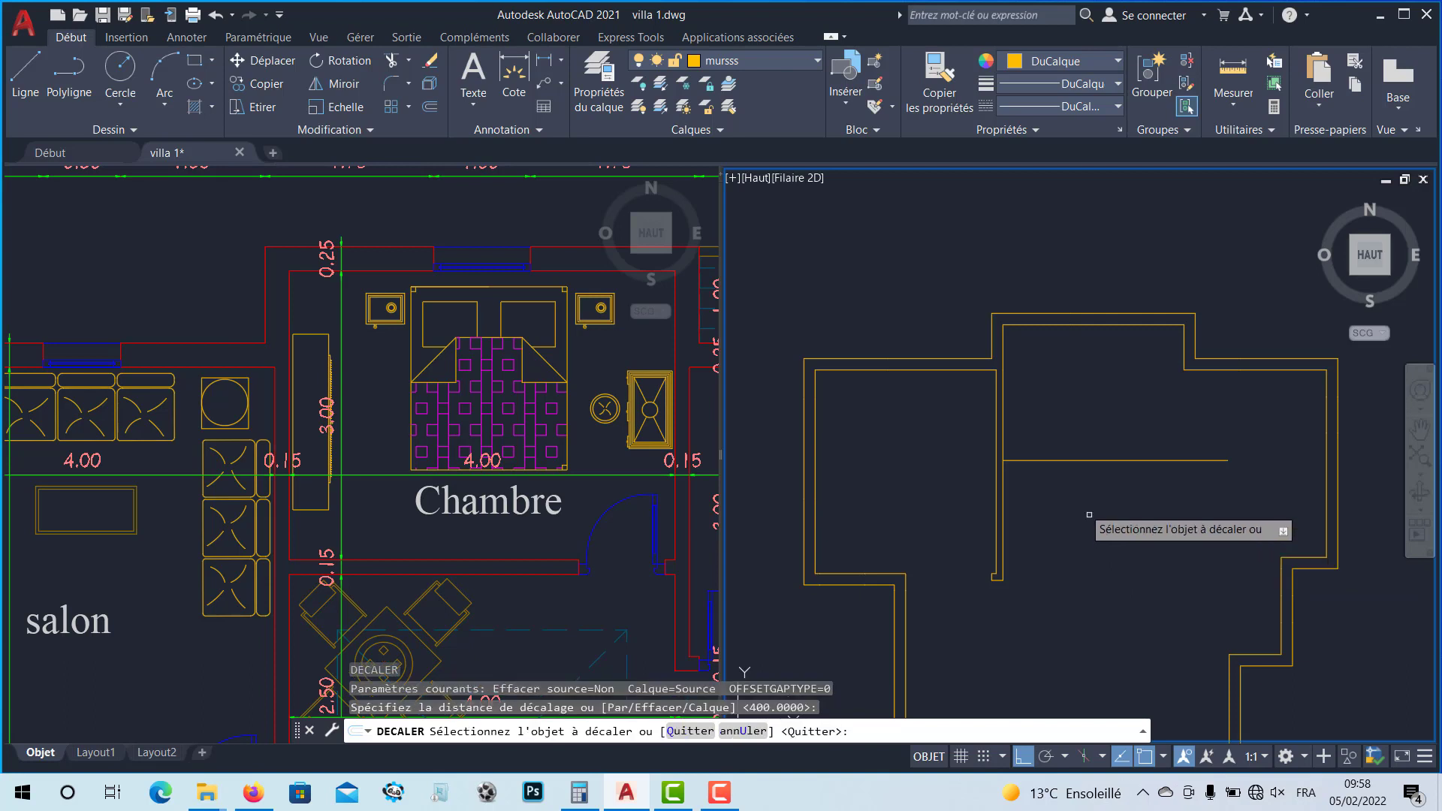
pyautogui.click(1002, 422)
pyautogui.click(1160, 510)
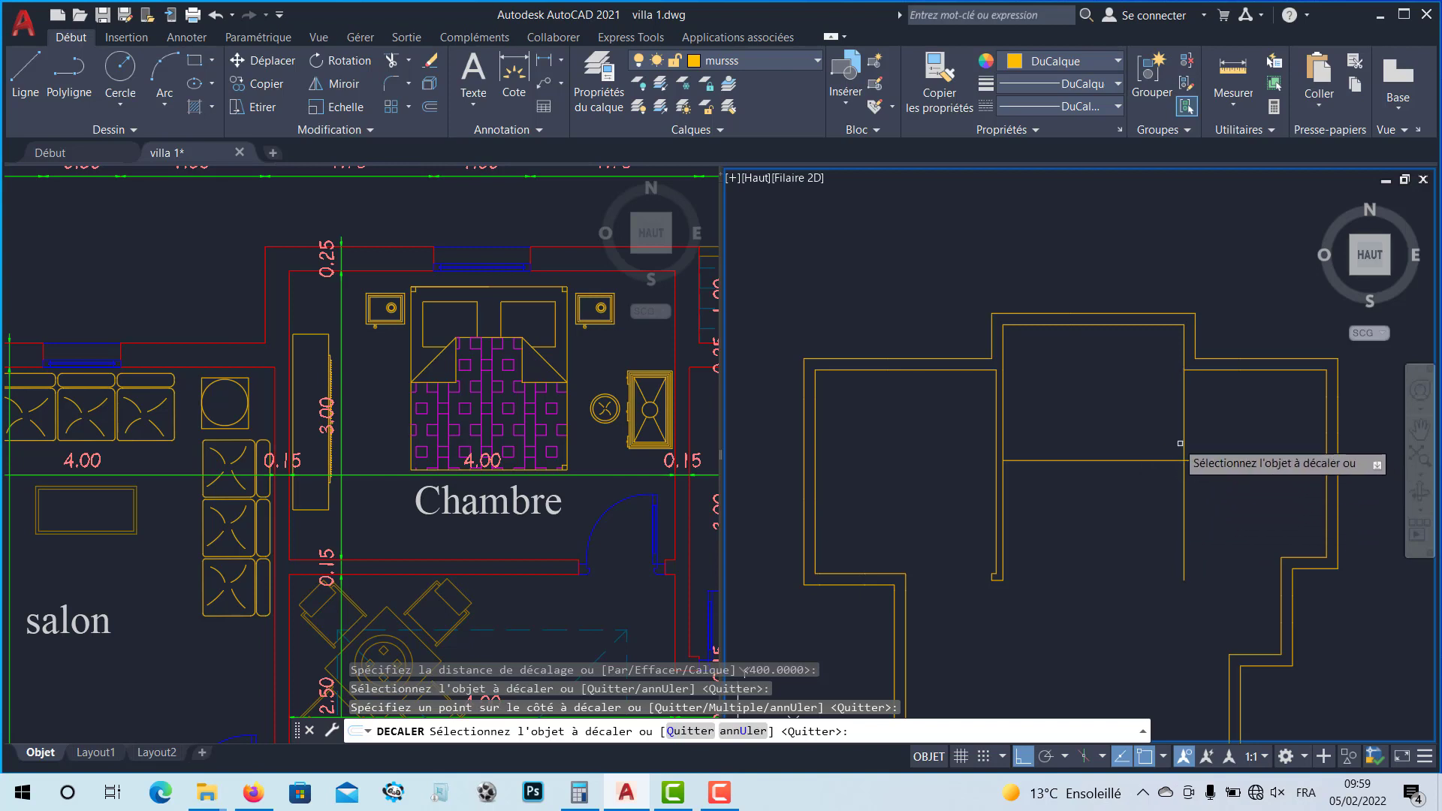
# Step: Offset the Chambre's right vertical wall line 15 units outward and its lower horizontal wall line 15 units downward
pyautogui.click(1160, 459)
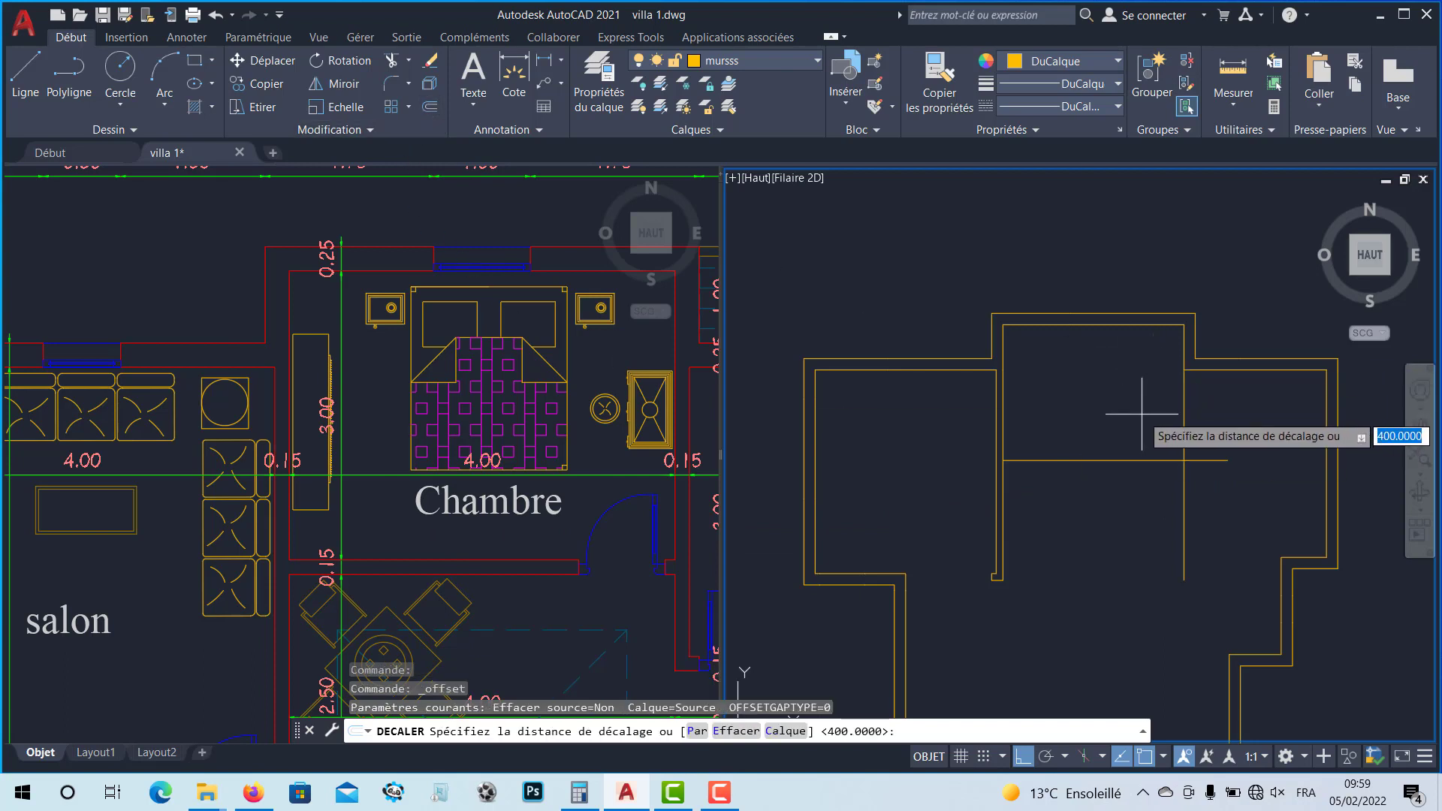
pyautogui.write('15')
pyautogui.press('Return')
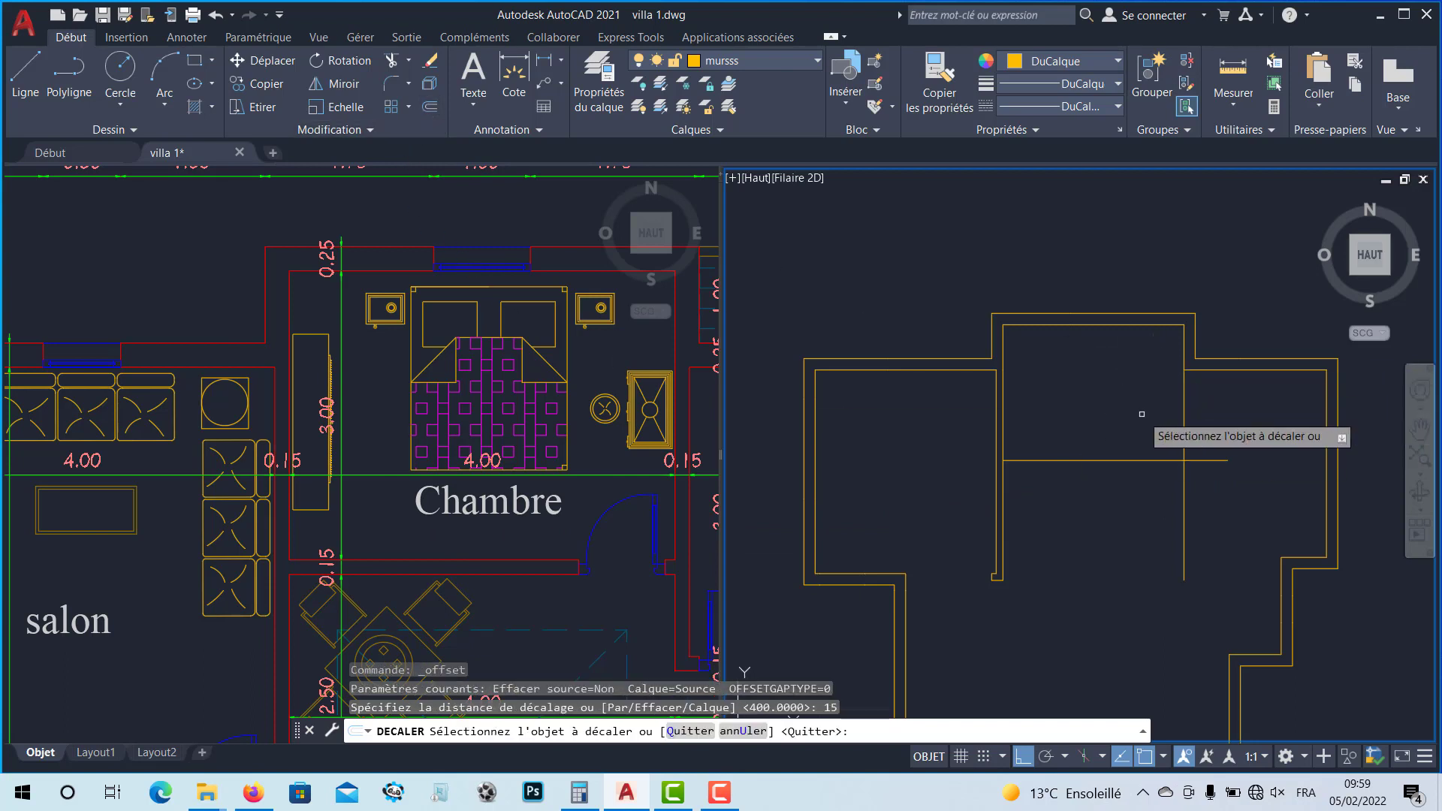
pyautogui.click(1186, 422)
pyautogui.click(1198, 447)
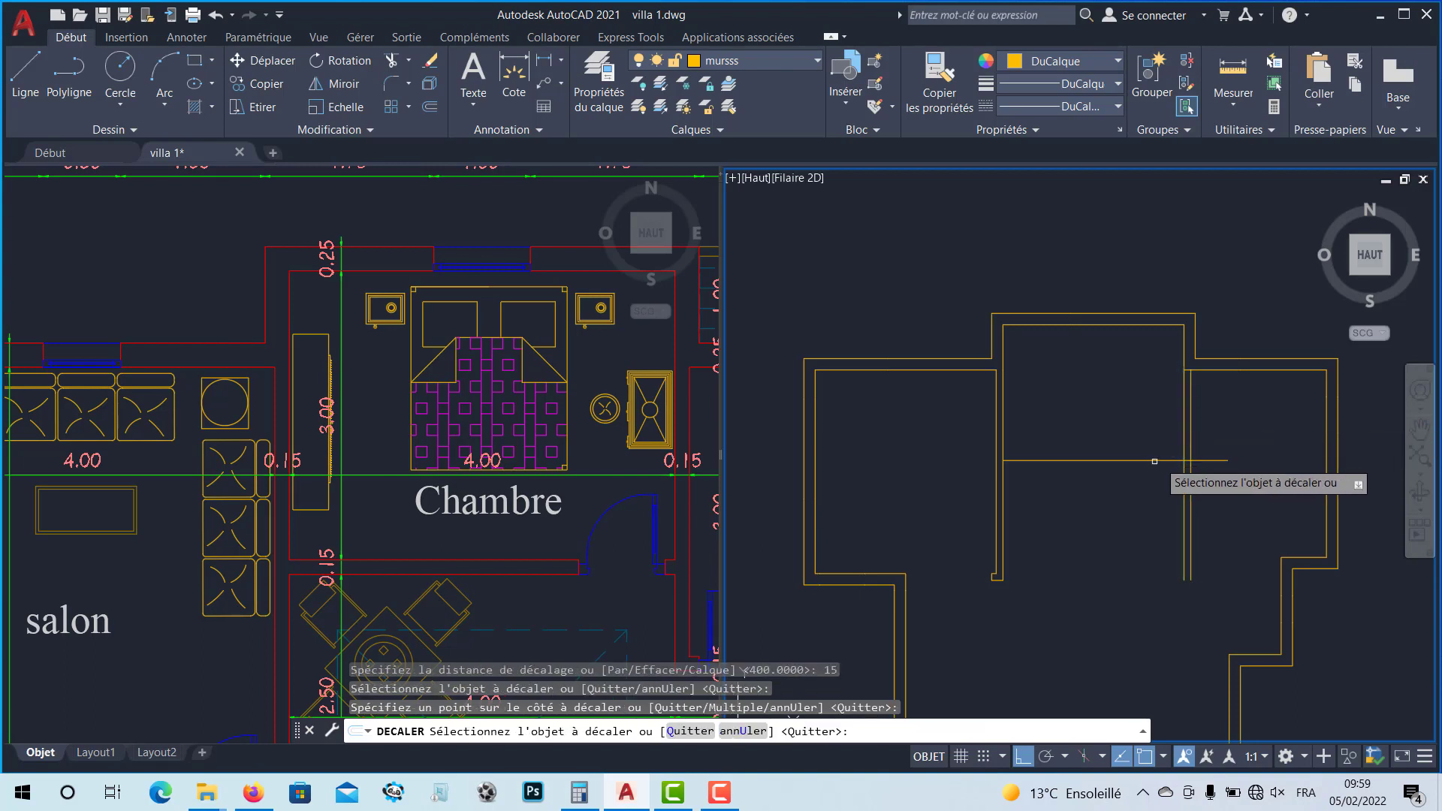
pyautogui.click(1137, 461)
pyautogui.click(1116, 513)
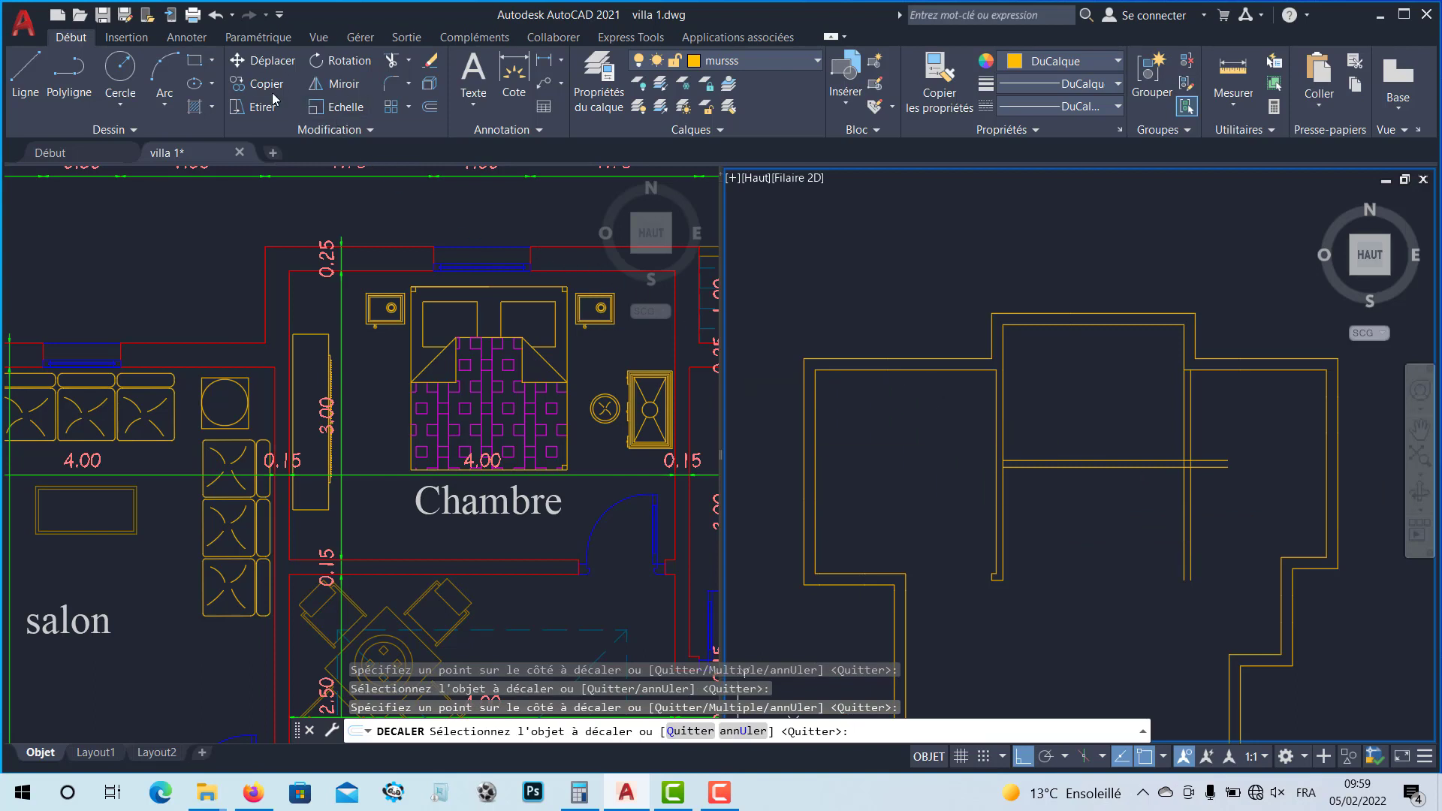
# Step: Measure the short wall return beside the Chambre's door in the reference plan
pyautogui.click(408, 83)
pyautogui.click(634, 583)
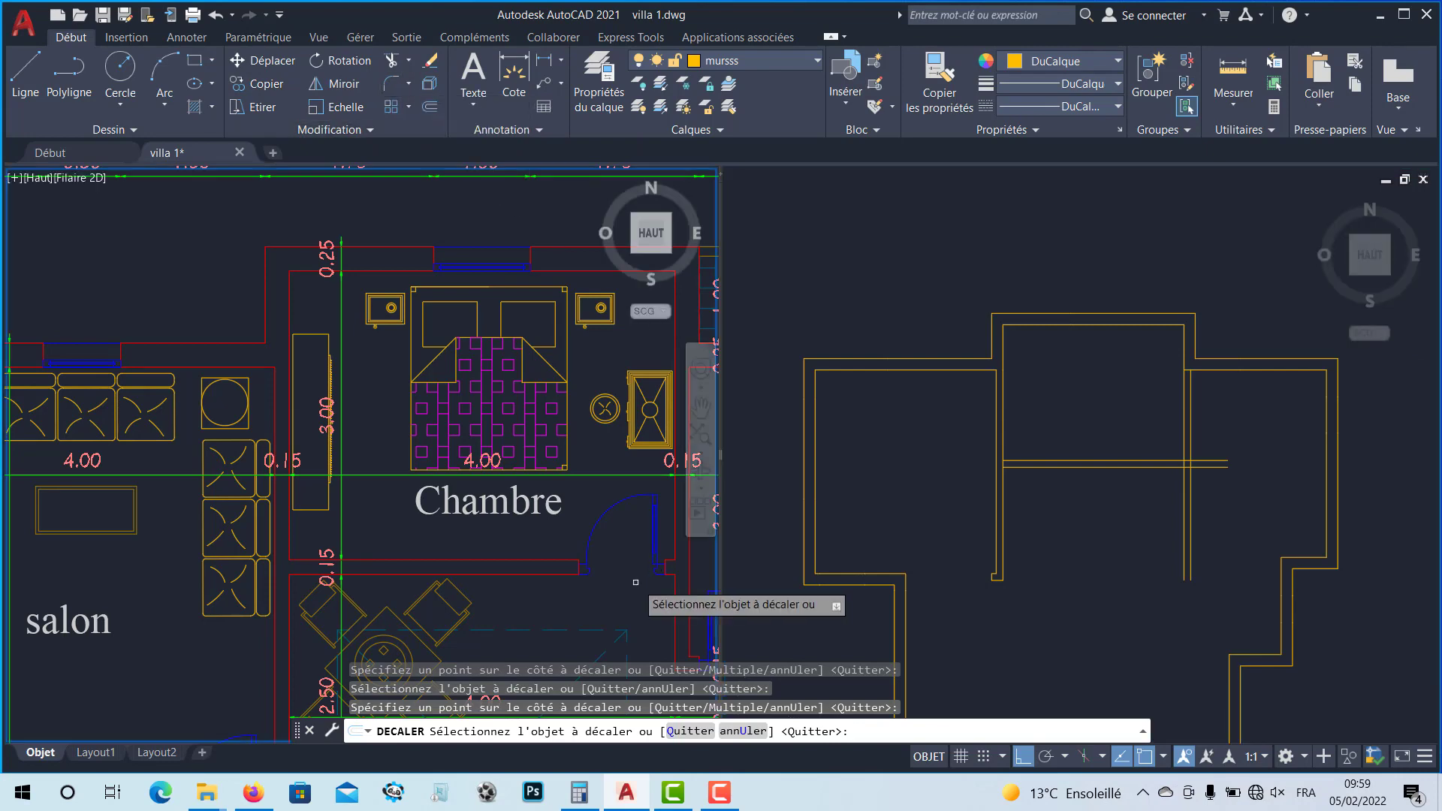
pyautogui.scroll(5, 644, 575)
pyautogui.moveTo(644, 575); pyautogui.dragTo(548, 583, button='middle')
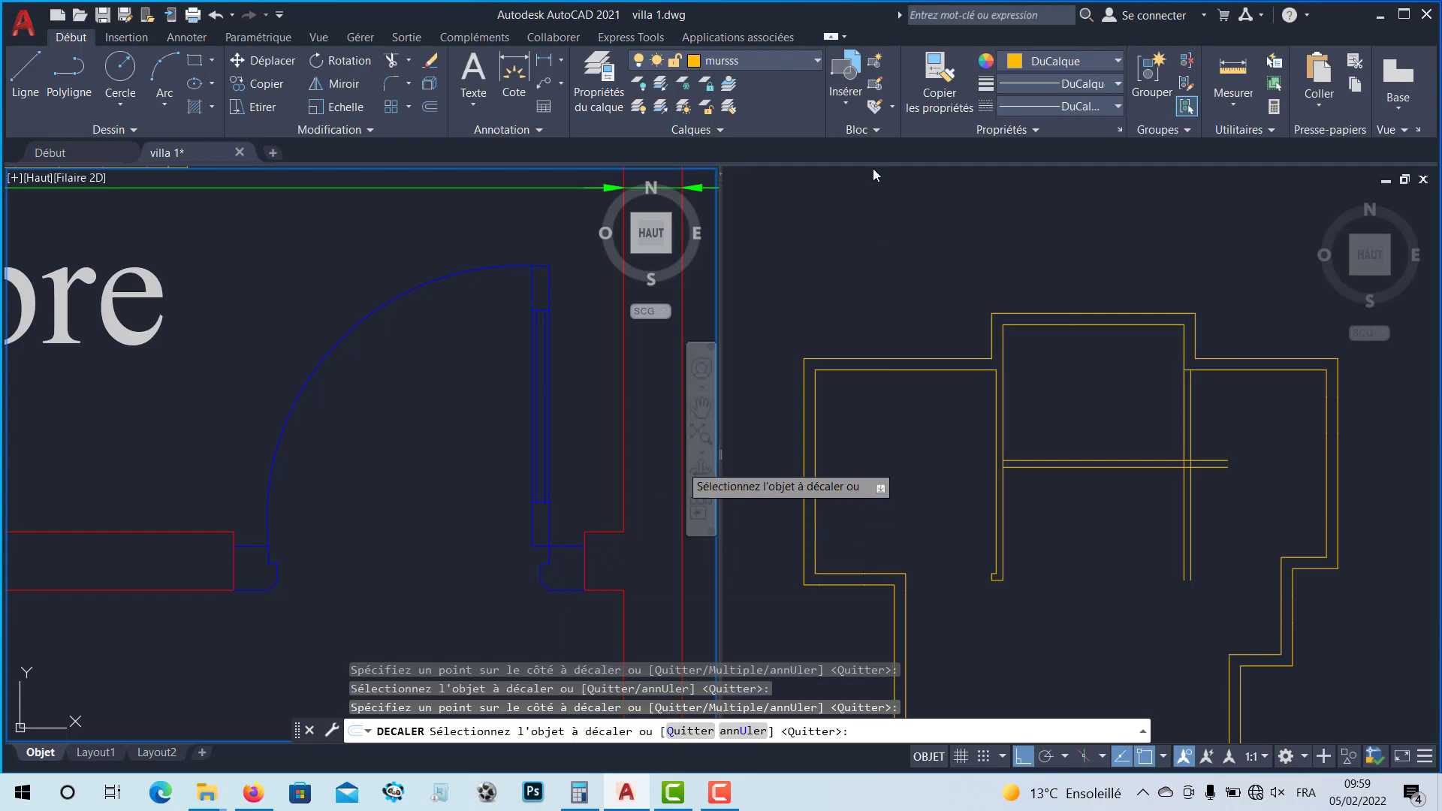
pyautogui.click(1226, 102)
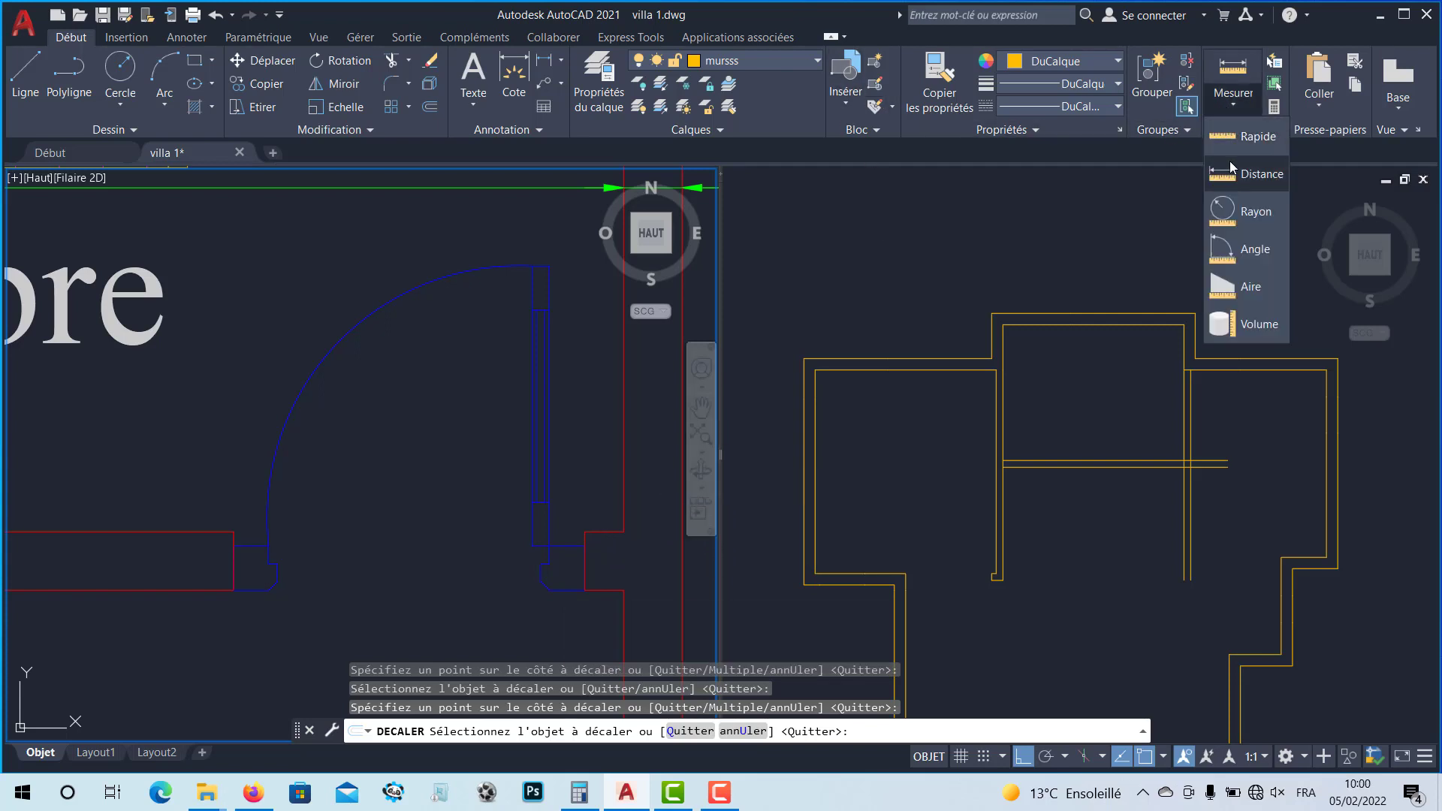
pyautogui.click(1232, 170)
pyautogui.click(614, 530)
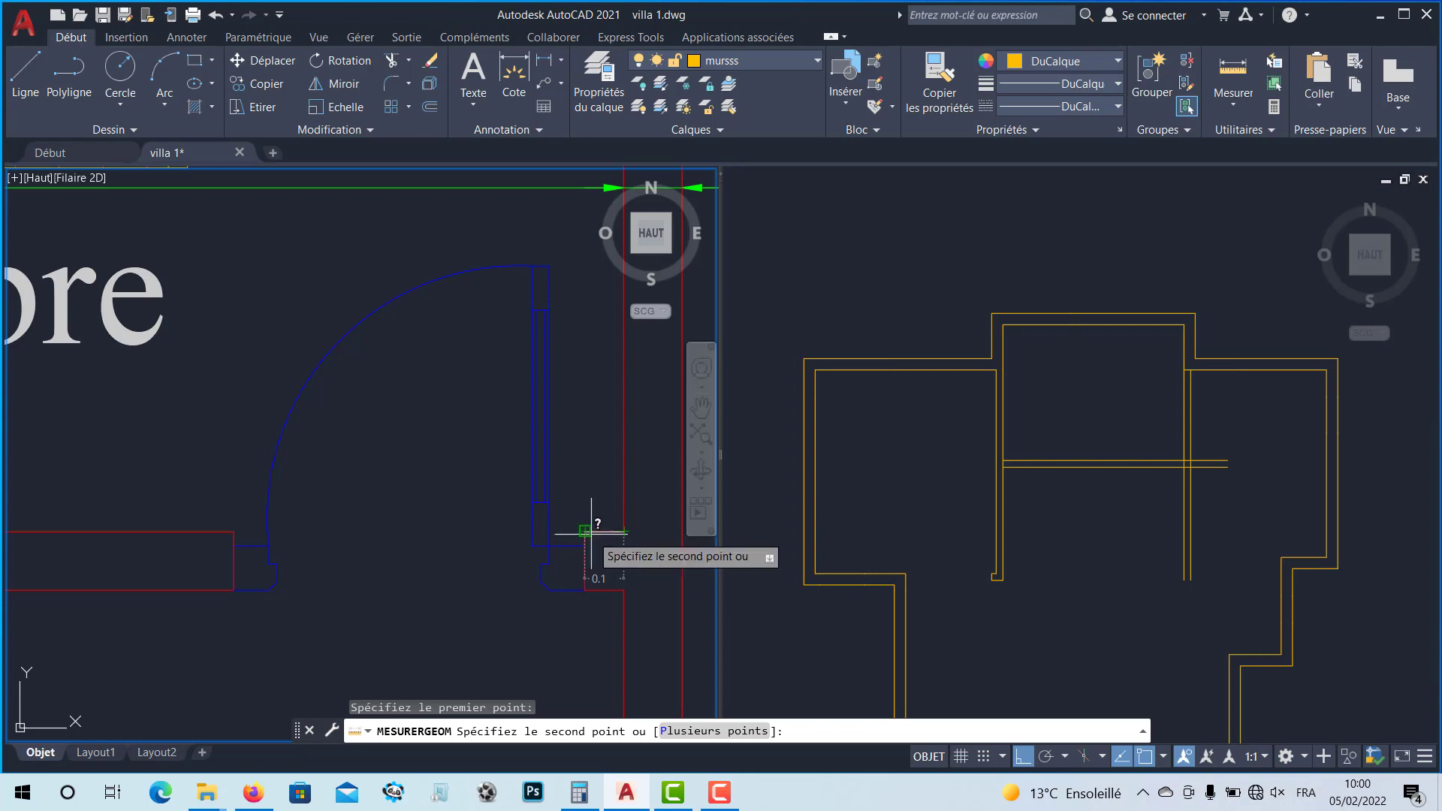
pyautogui.press('Escape')
pyautogui.press('Return')
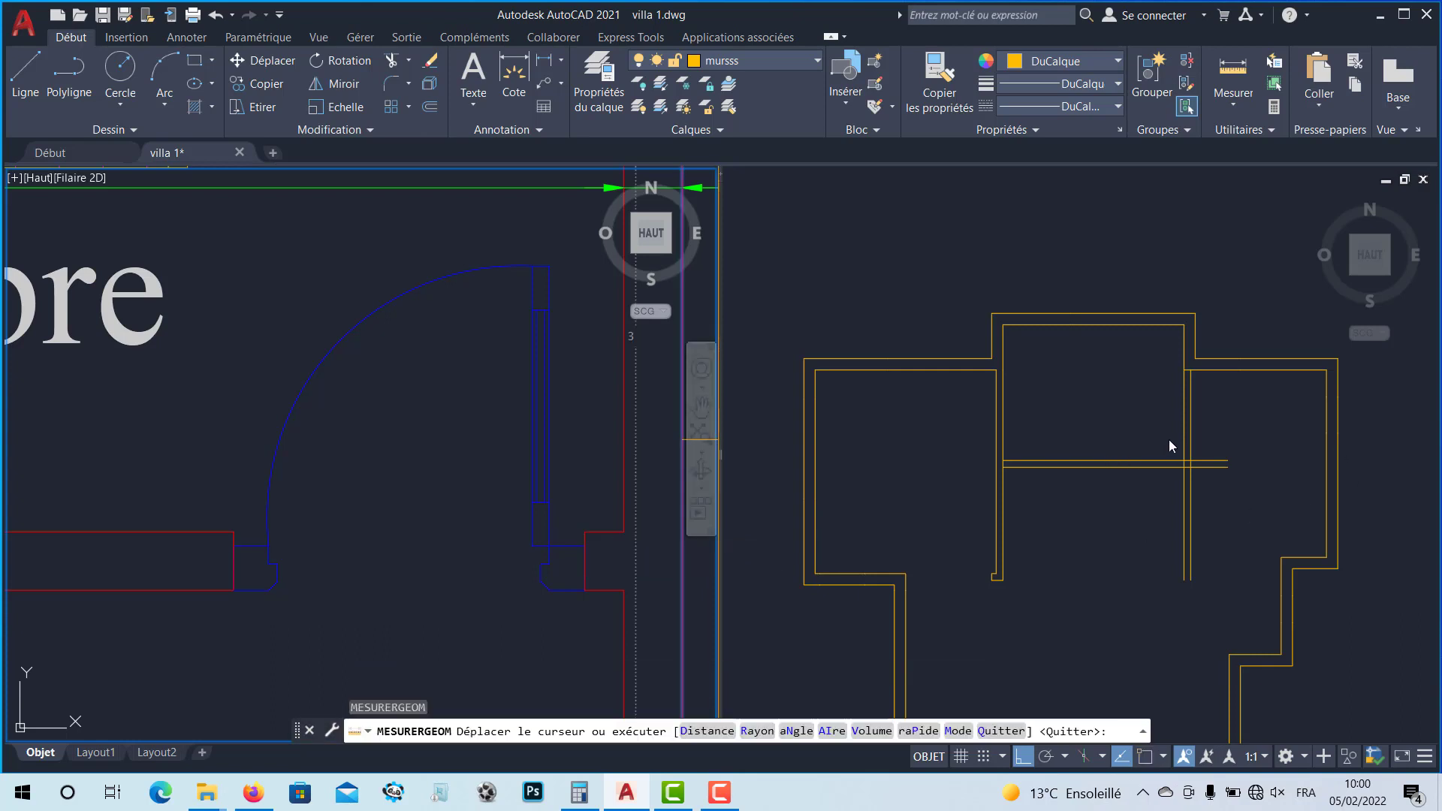
pyautogui.press('Escape')
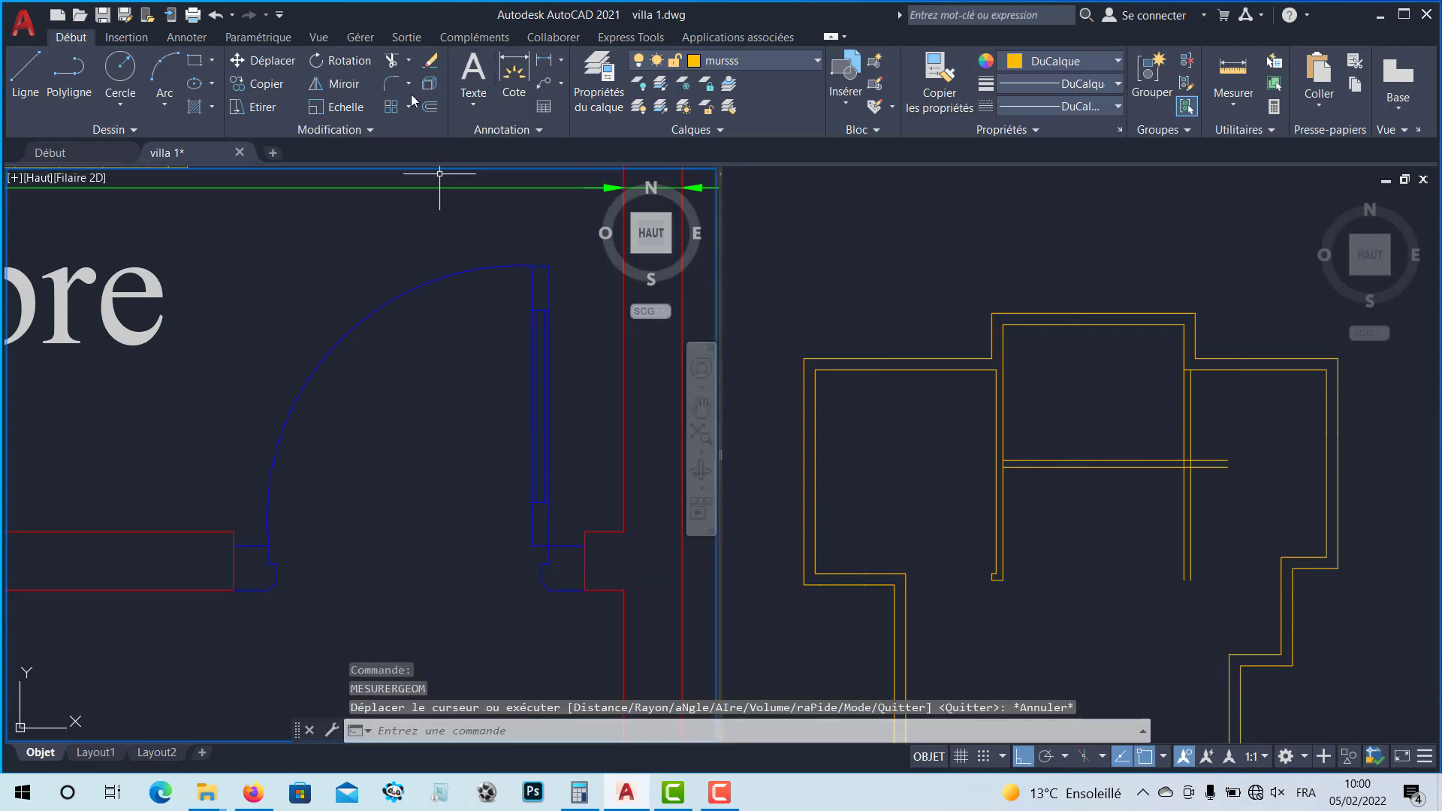
# Step: Offset the Chambre's right inner wall line 10 units into the room to mark the door's right jamb
pyautogui.click(426, 107)
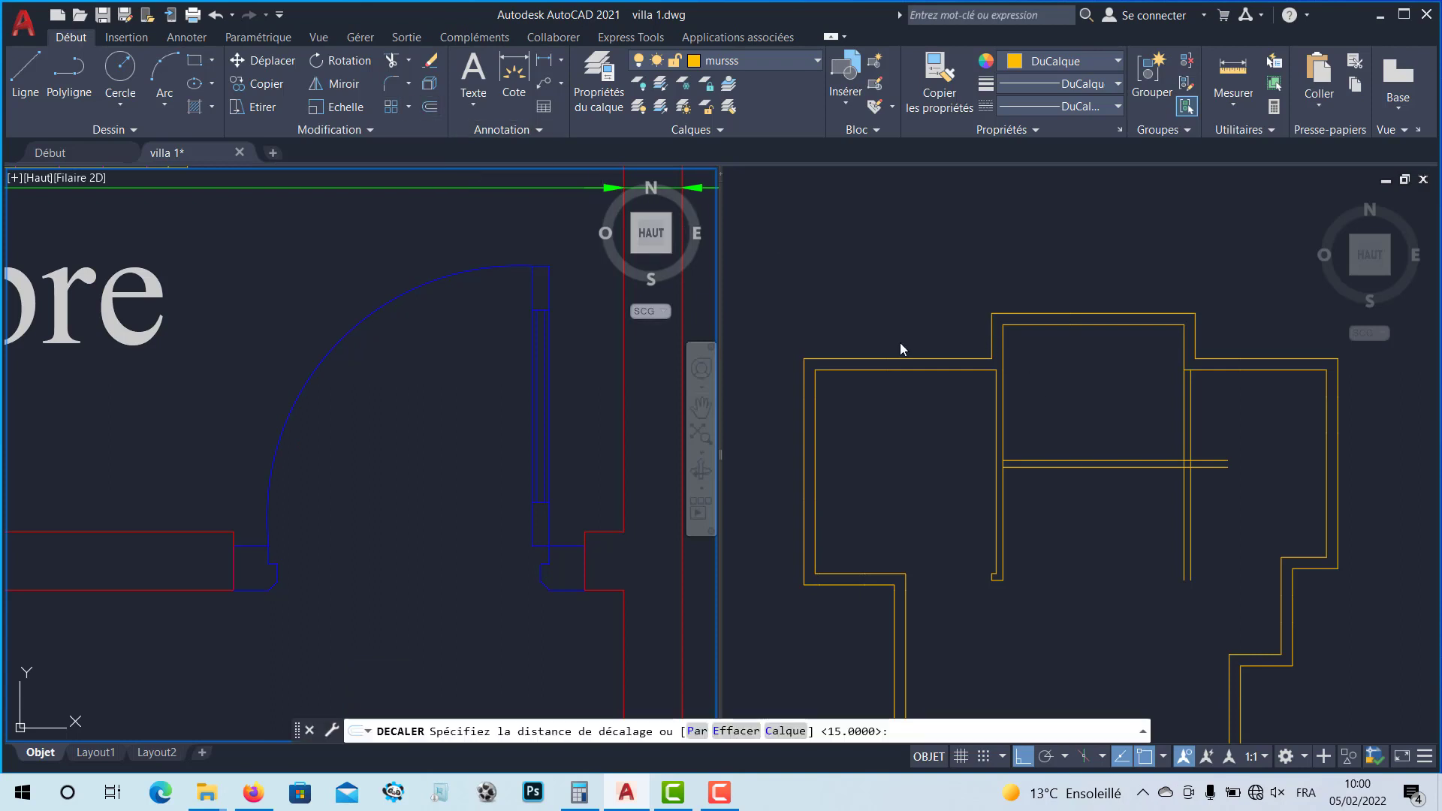
pyautogui.click(428, 107)
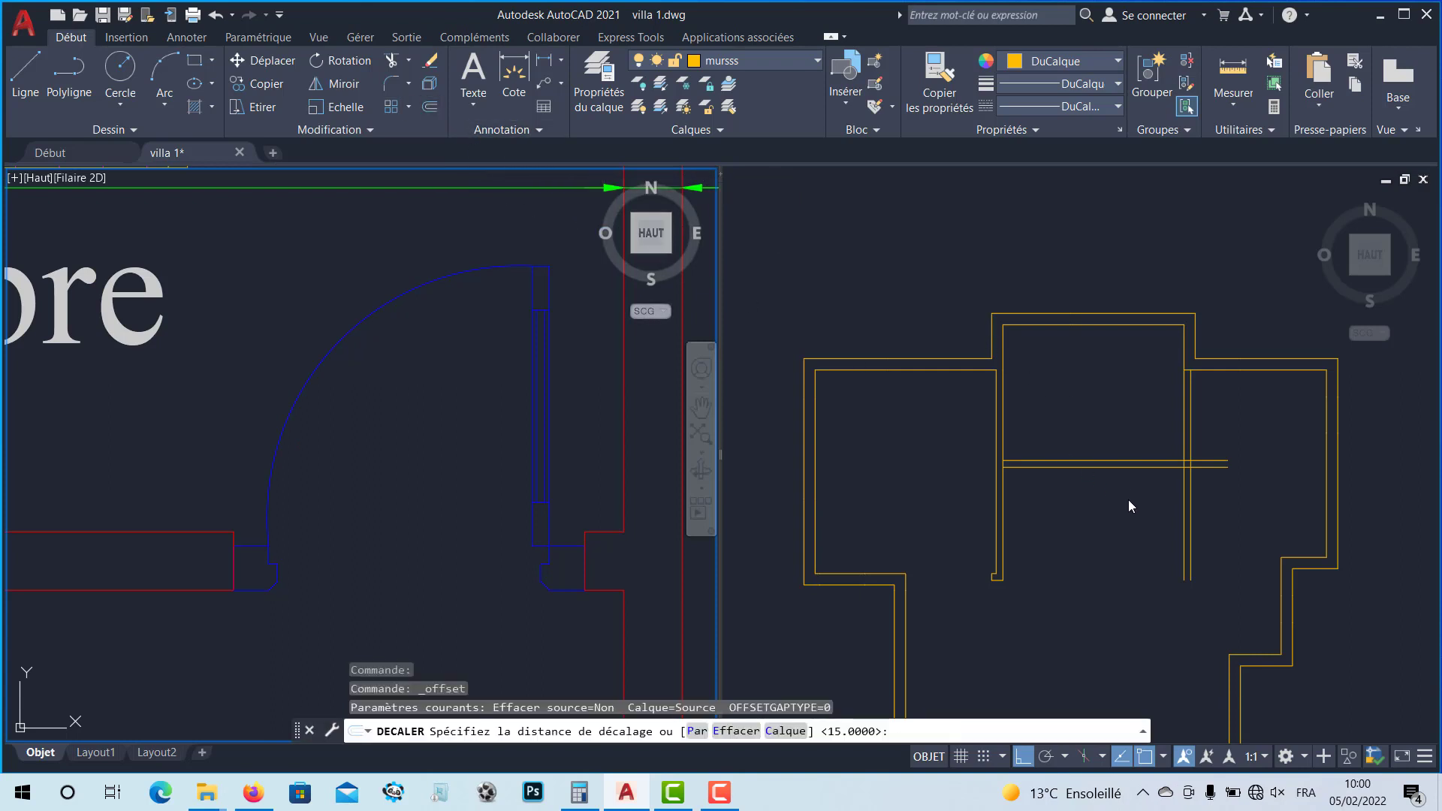
pyautogui.click(1129, 502)
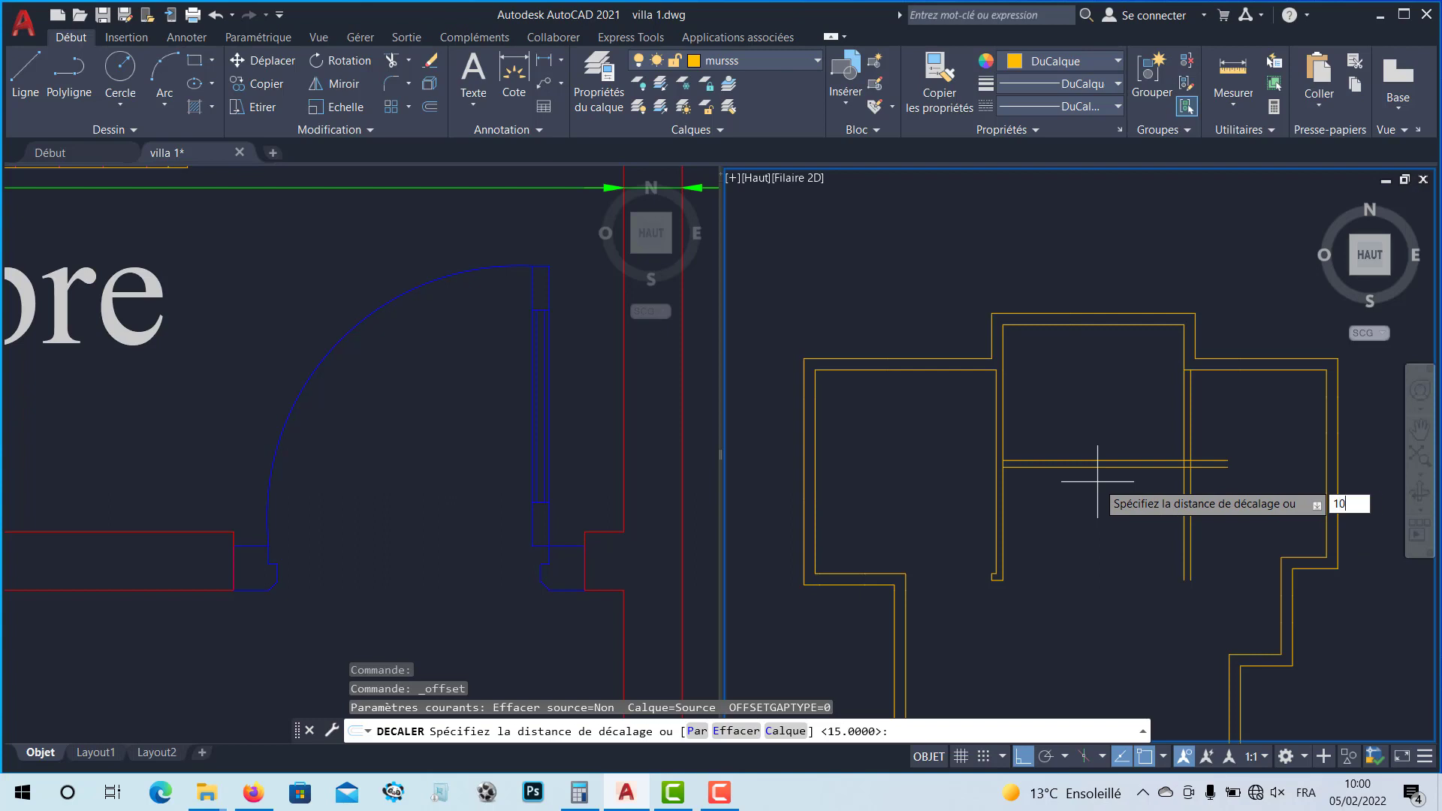
pyautogui.press('Return')
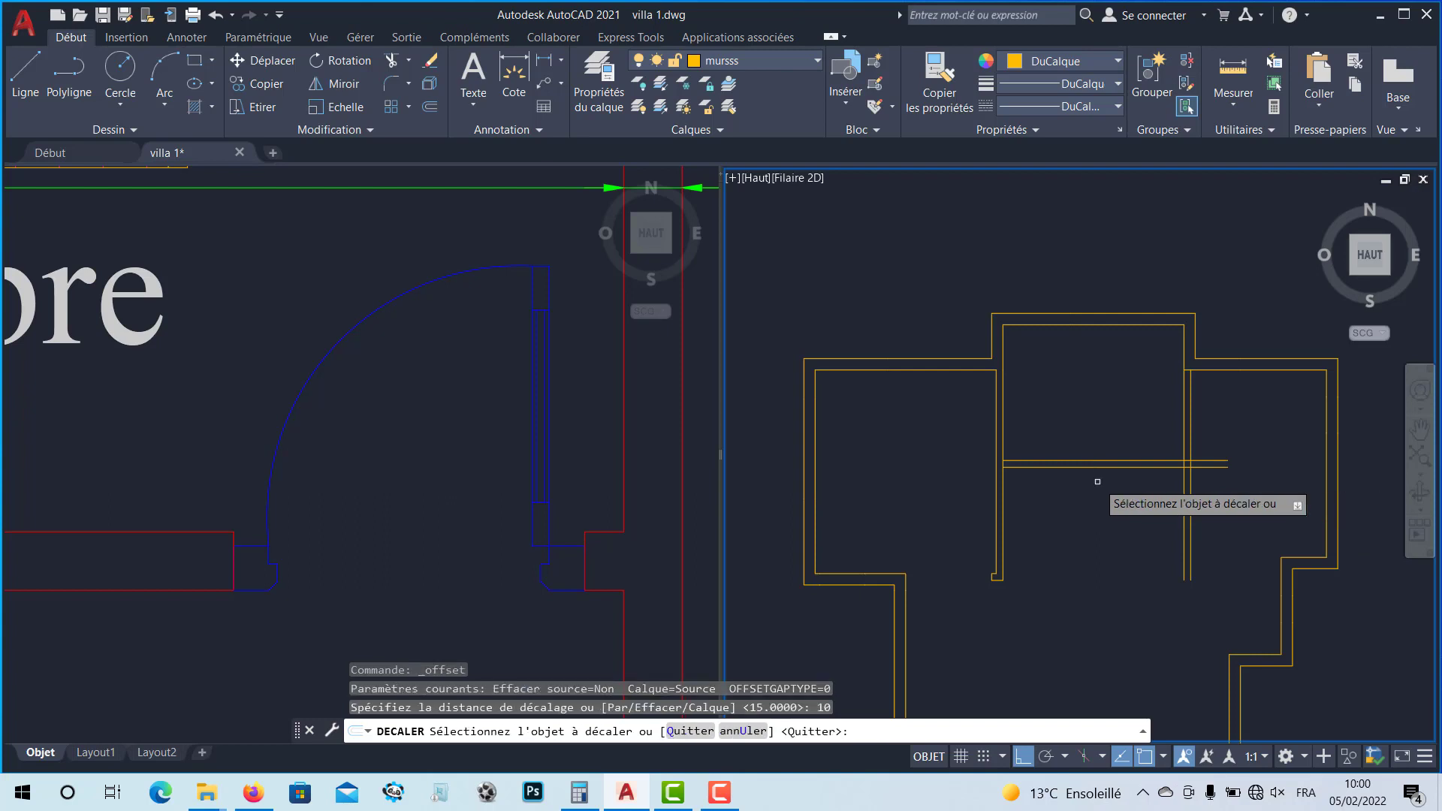
pyautogui.click(1183, 417)
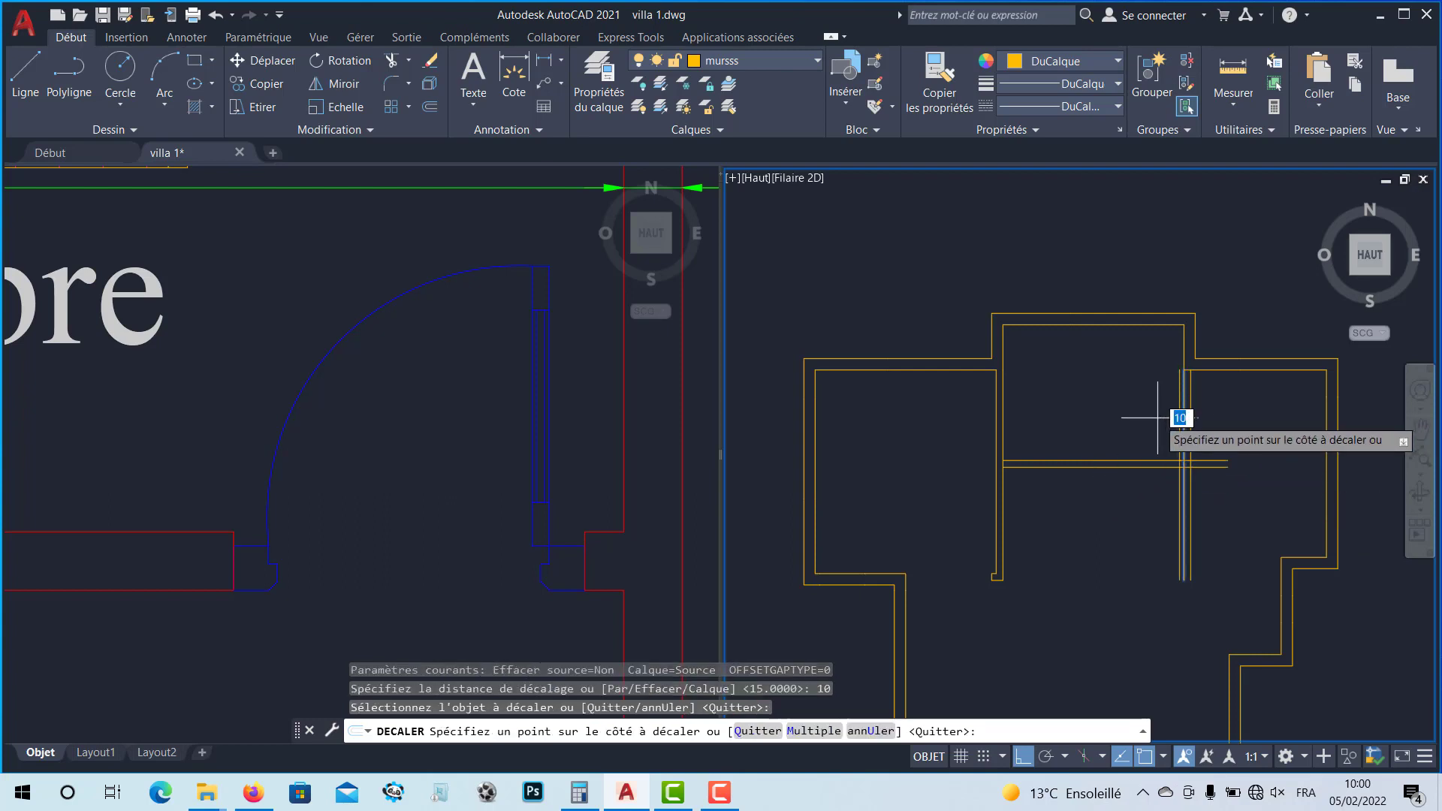
pyautogui.scroll(2, 1172, 422)
pyautogui.click(1168, 451)
pyautogui.scroll(1, 1167, 473)
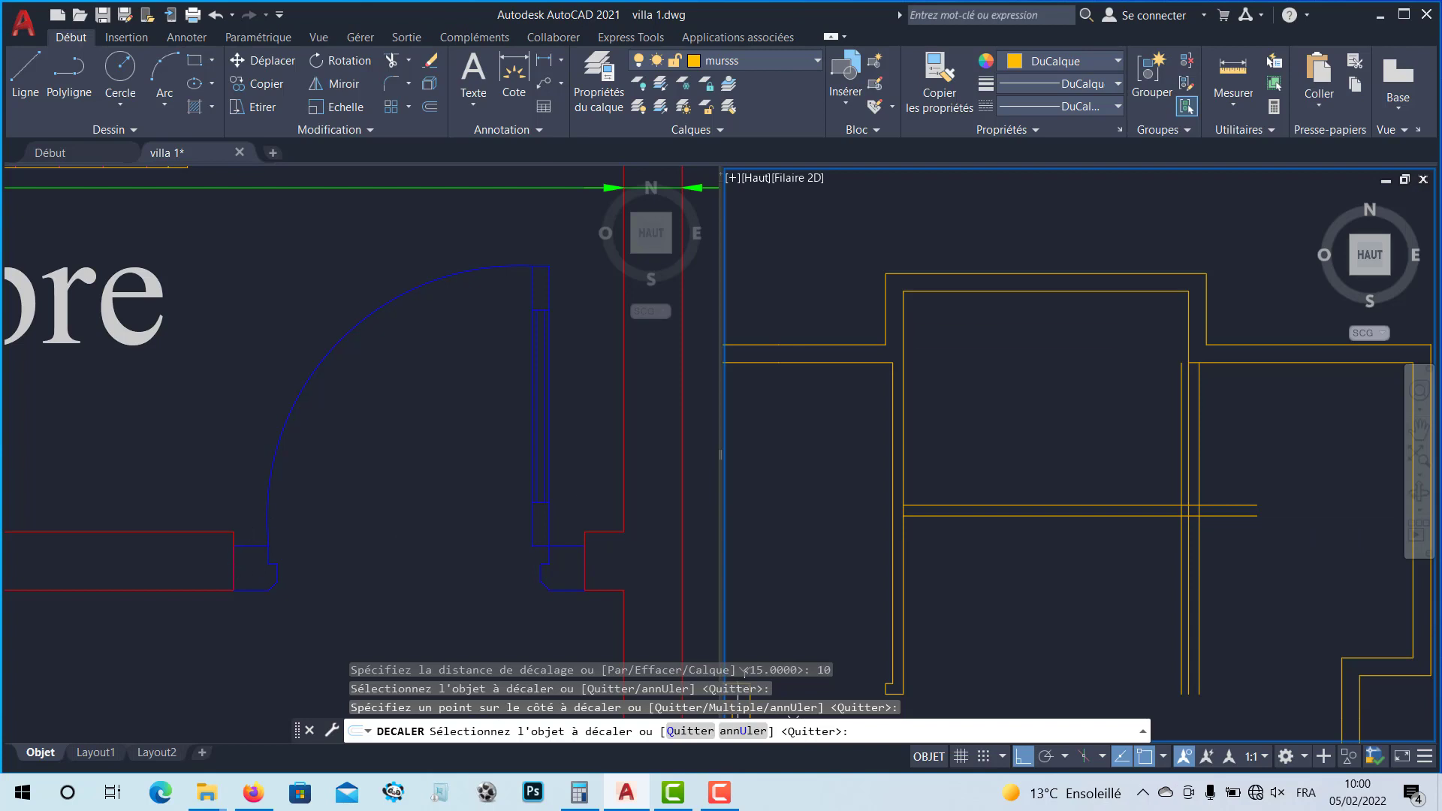
# Step: Measure the Chambre's door opening in the reference plan and offset the right jamb line 90 units to the left
pyautogui.click(1241, 106)
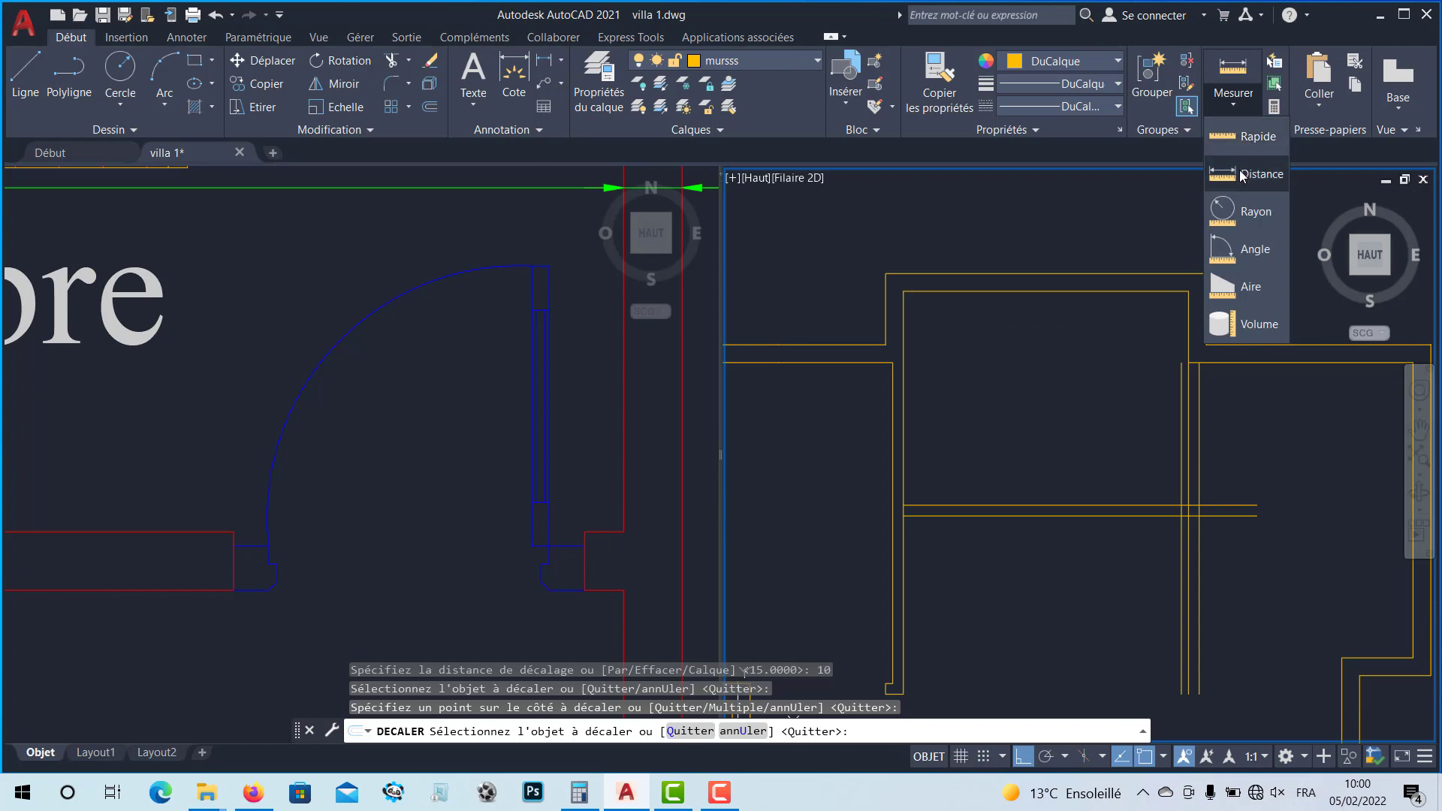
pyautogui.click(1247, 143)
pyautogui.click(588, 540)
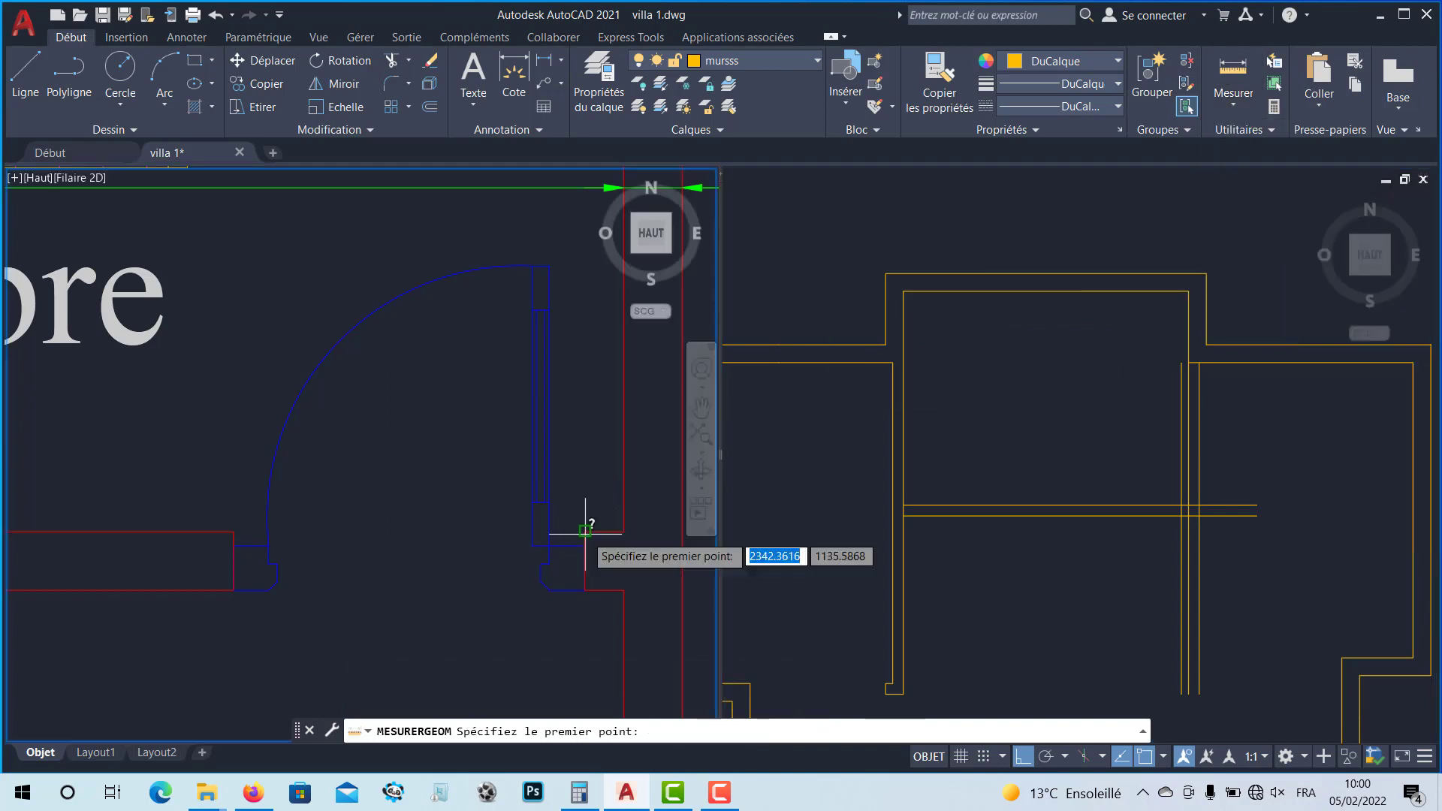
pyautogui.click(585, 533)
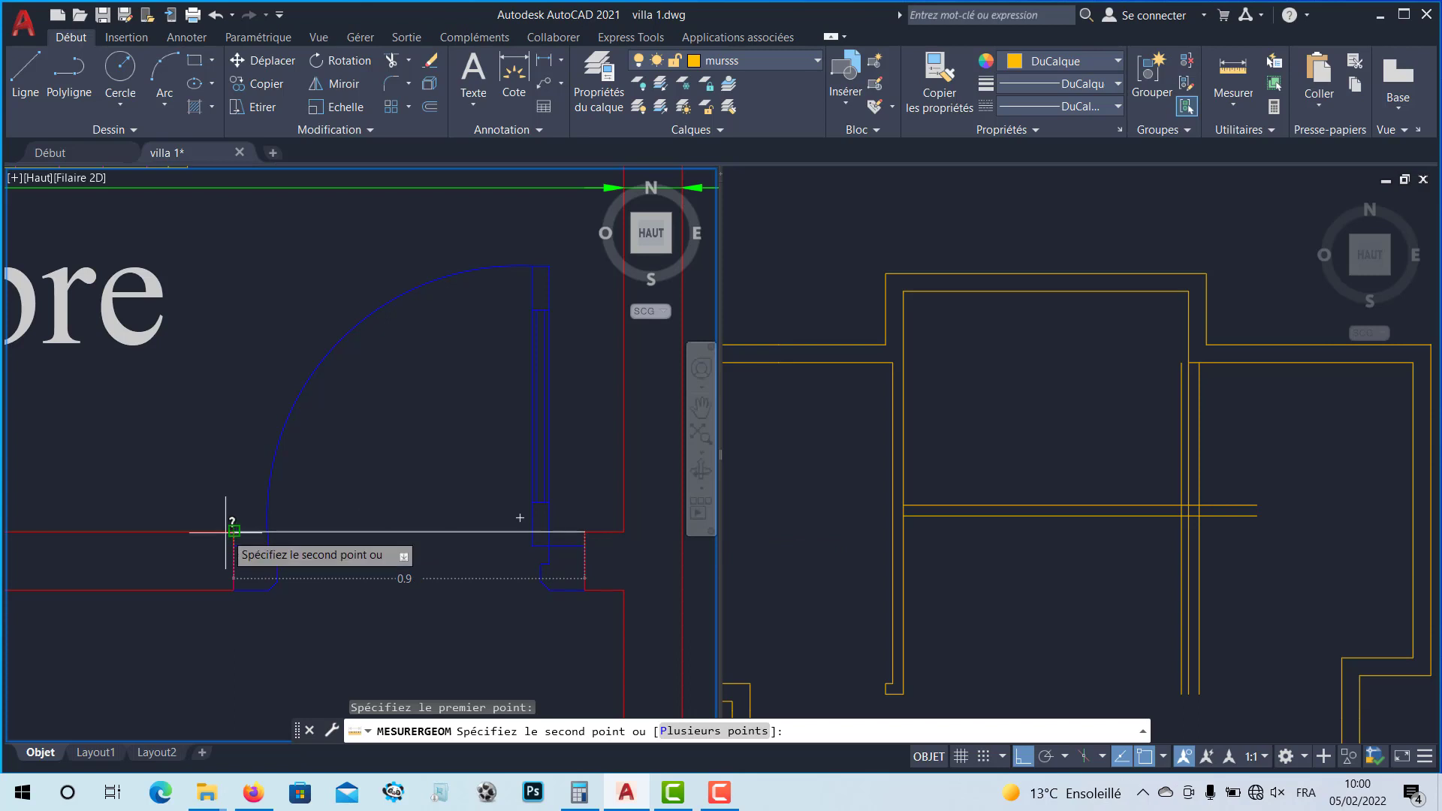
pyautogui.press('Escape')
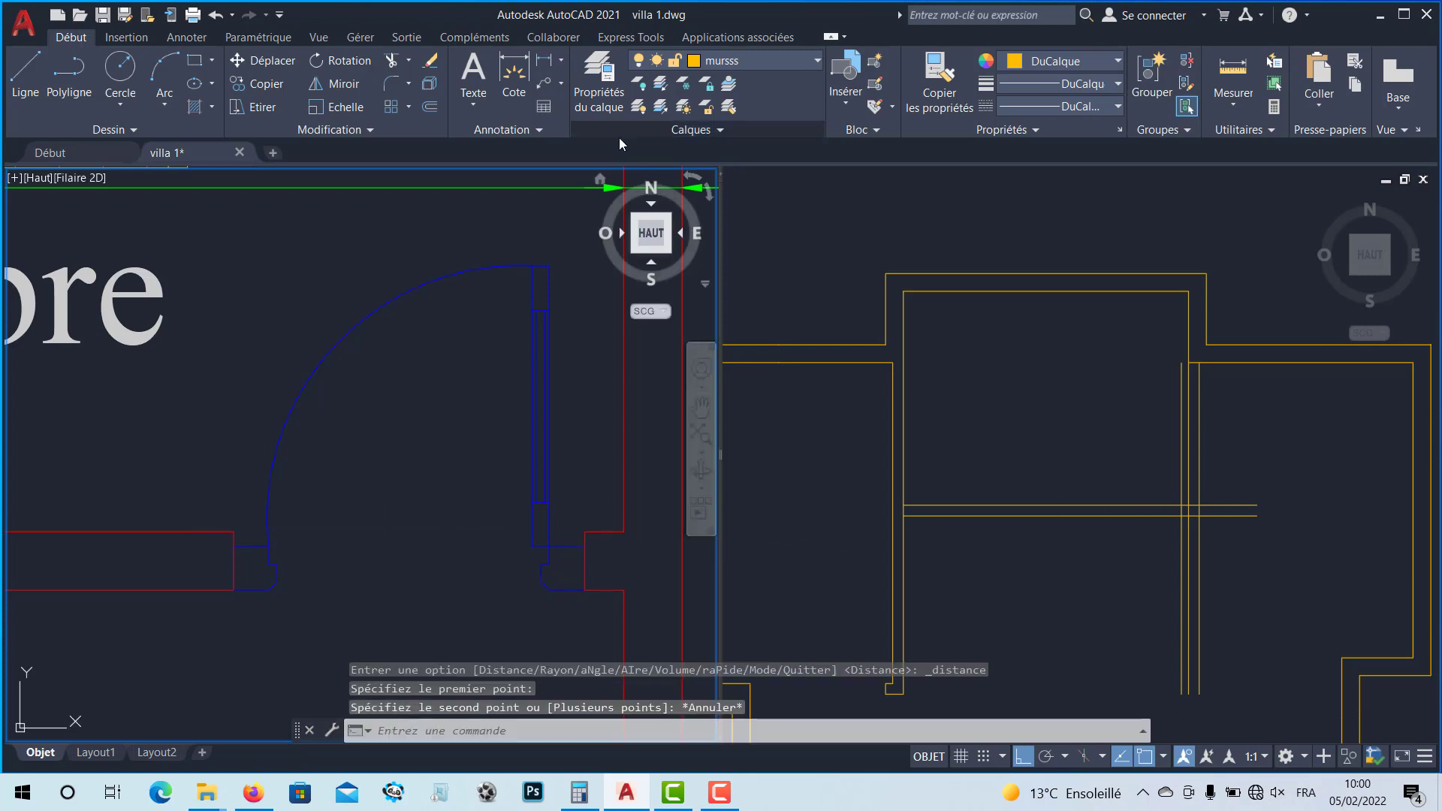
pyautogui.click(431, 107)
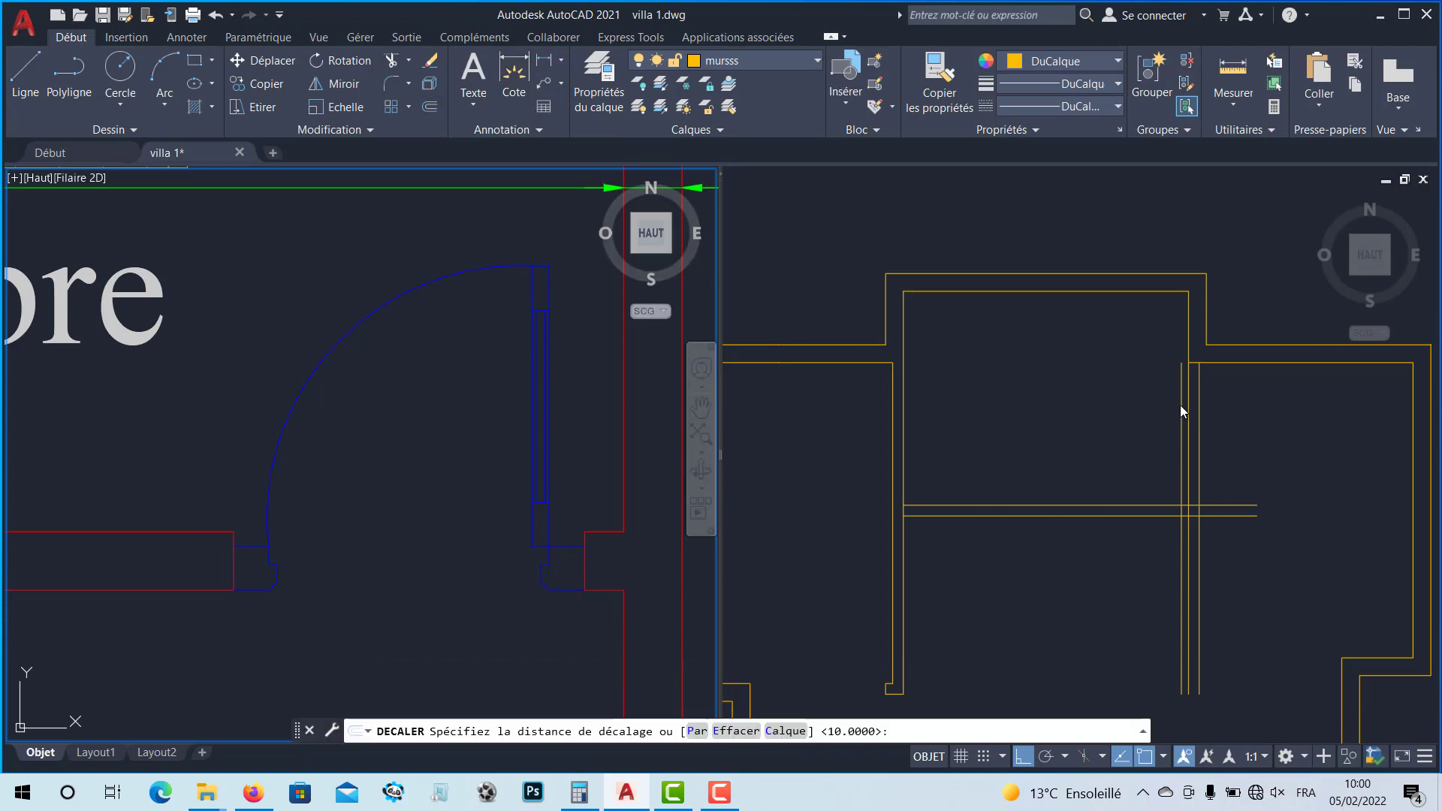
pyautogui.click(1174, 469)
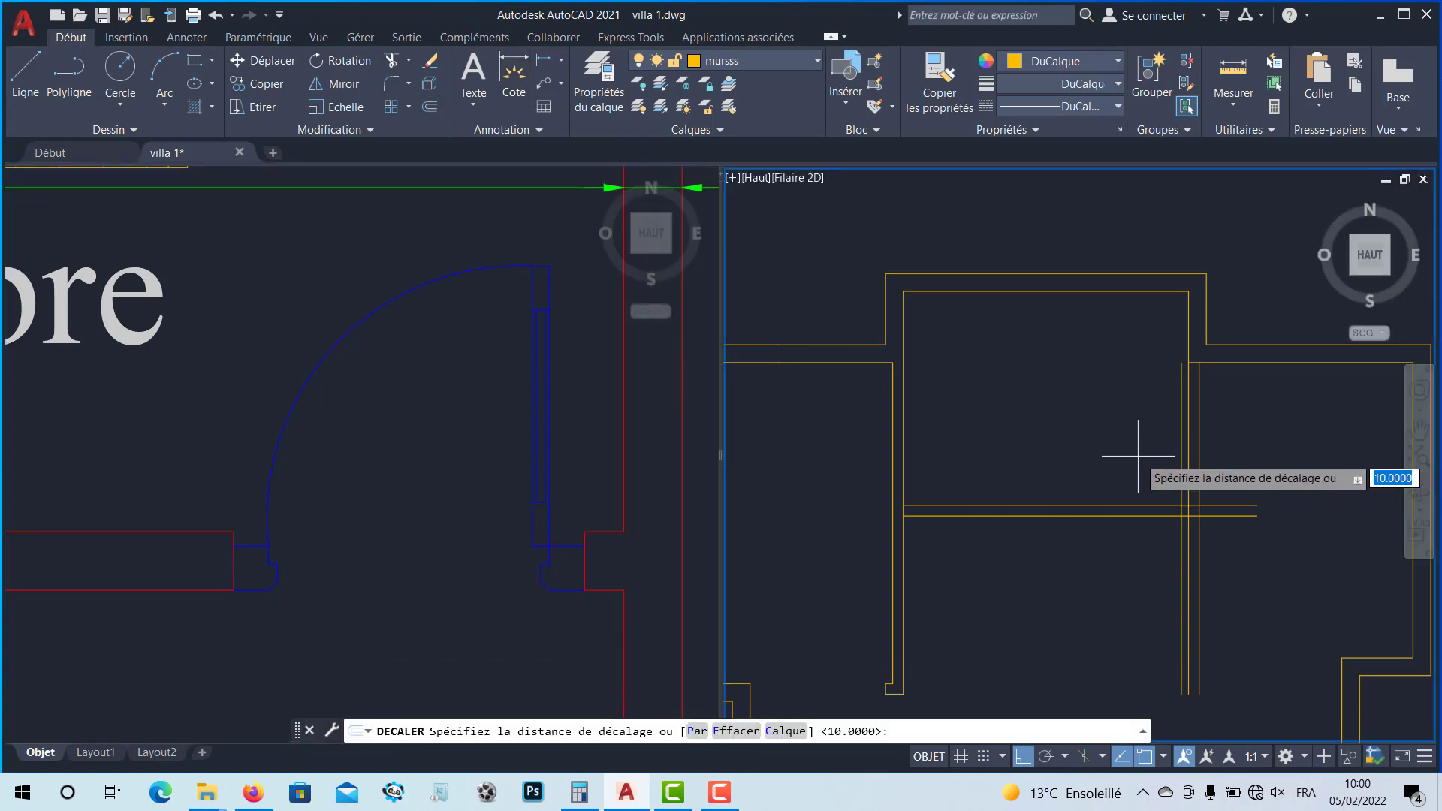
pyautogui.press('Return')
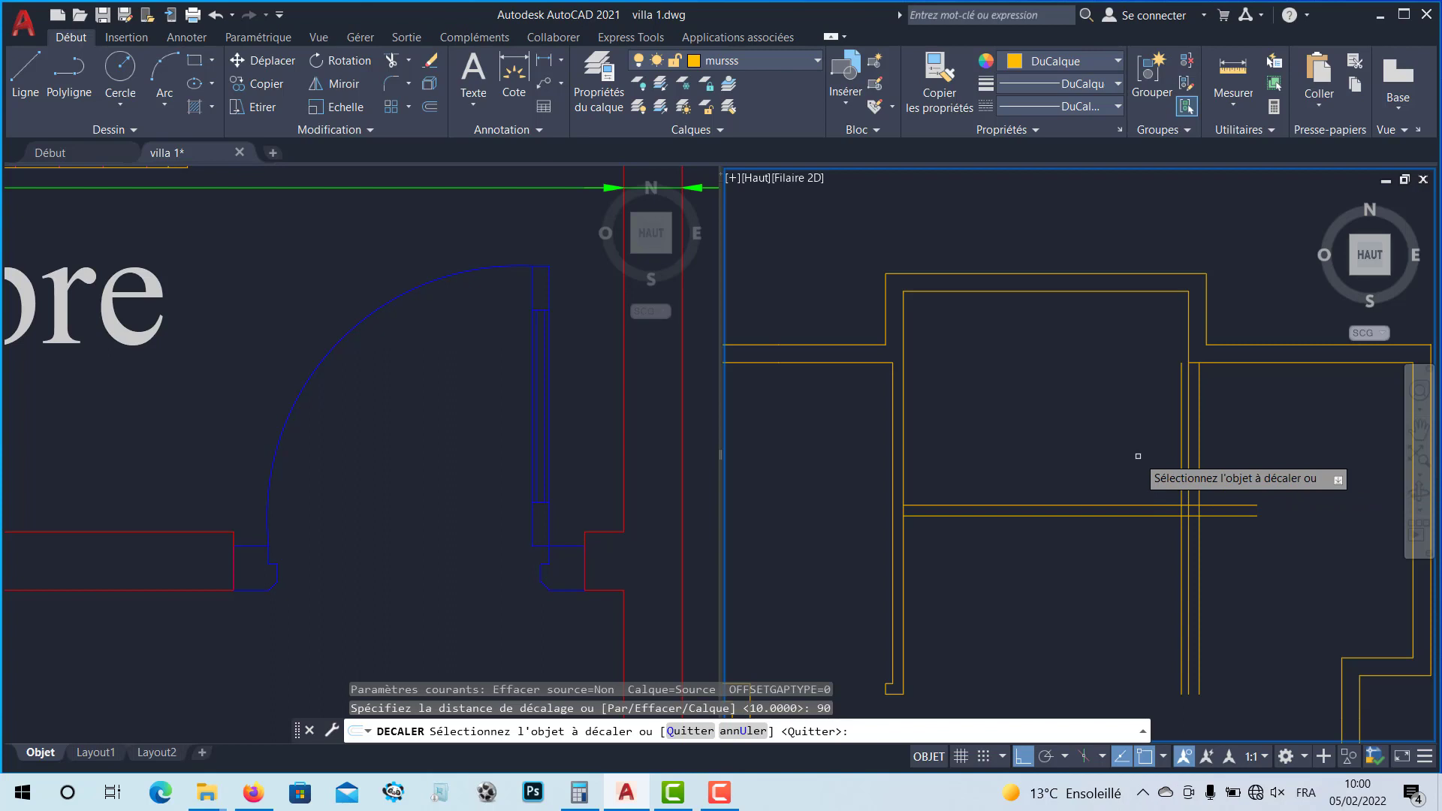
pyautogui.click(1183, 458)
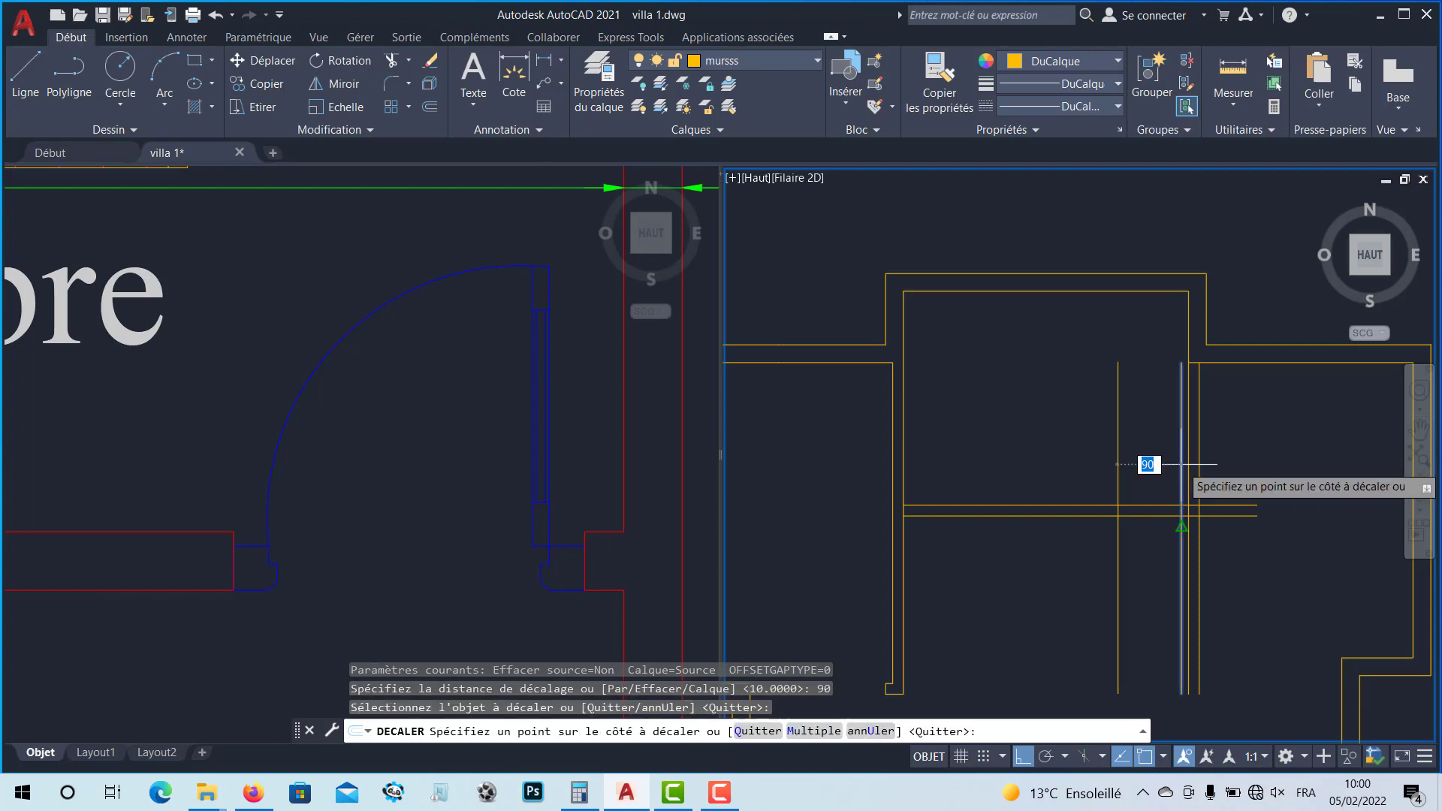
pyautogui.click(1075, 482)
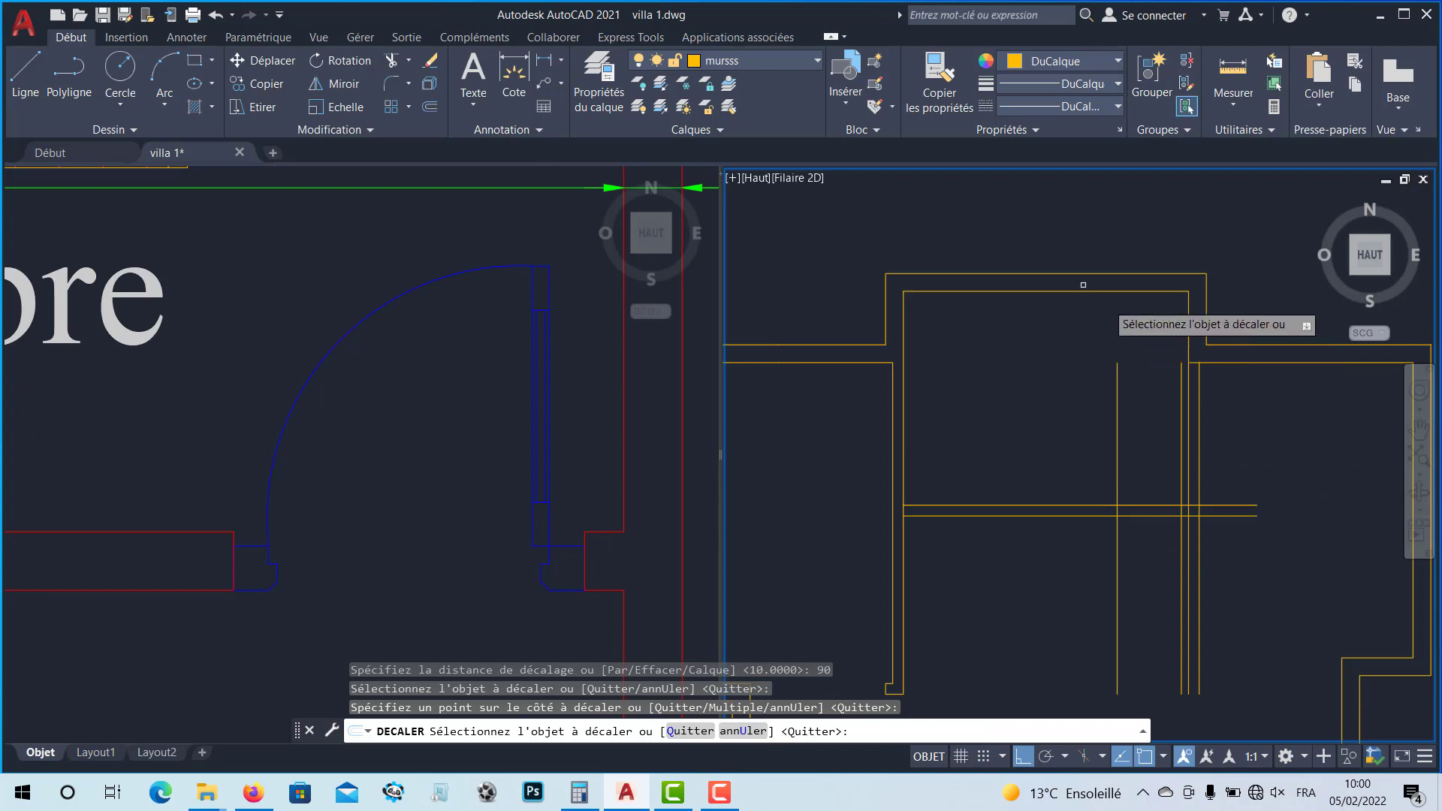
# Step: Trim the Chambre door's left jamb line to the wall thickness and cut both horizontal wall lines across the opening
pyautogui.click(390, 63)
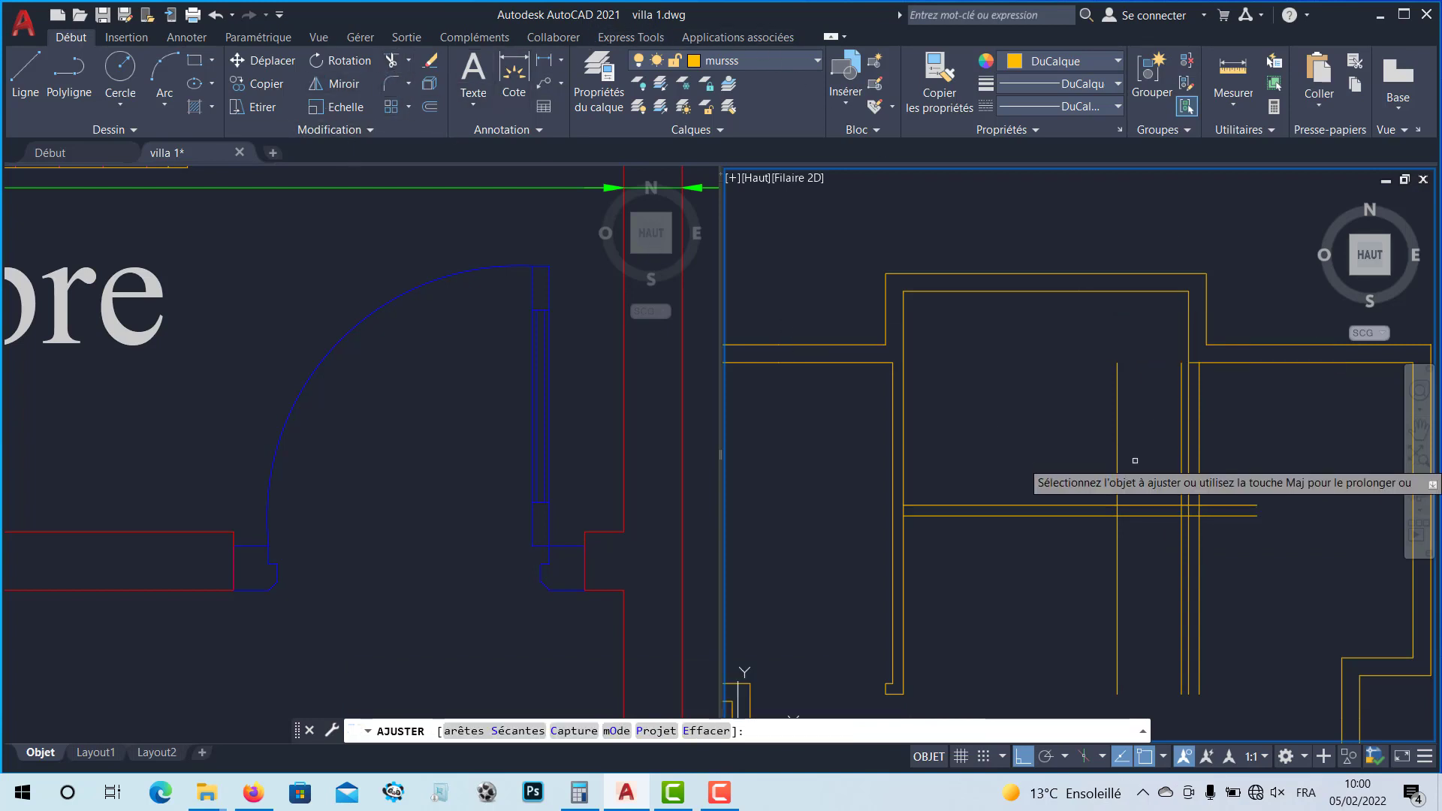
pyautogui.click(1116, 461)
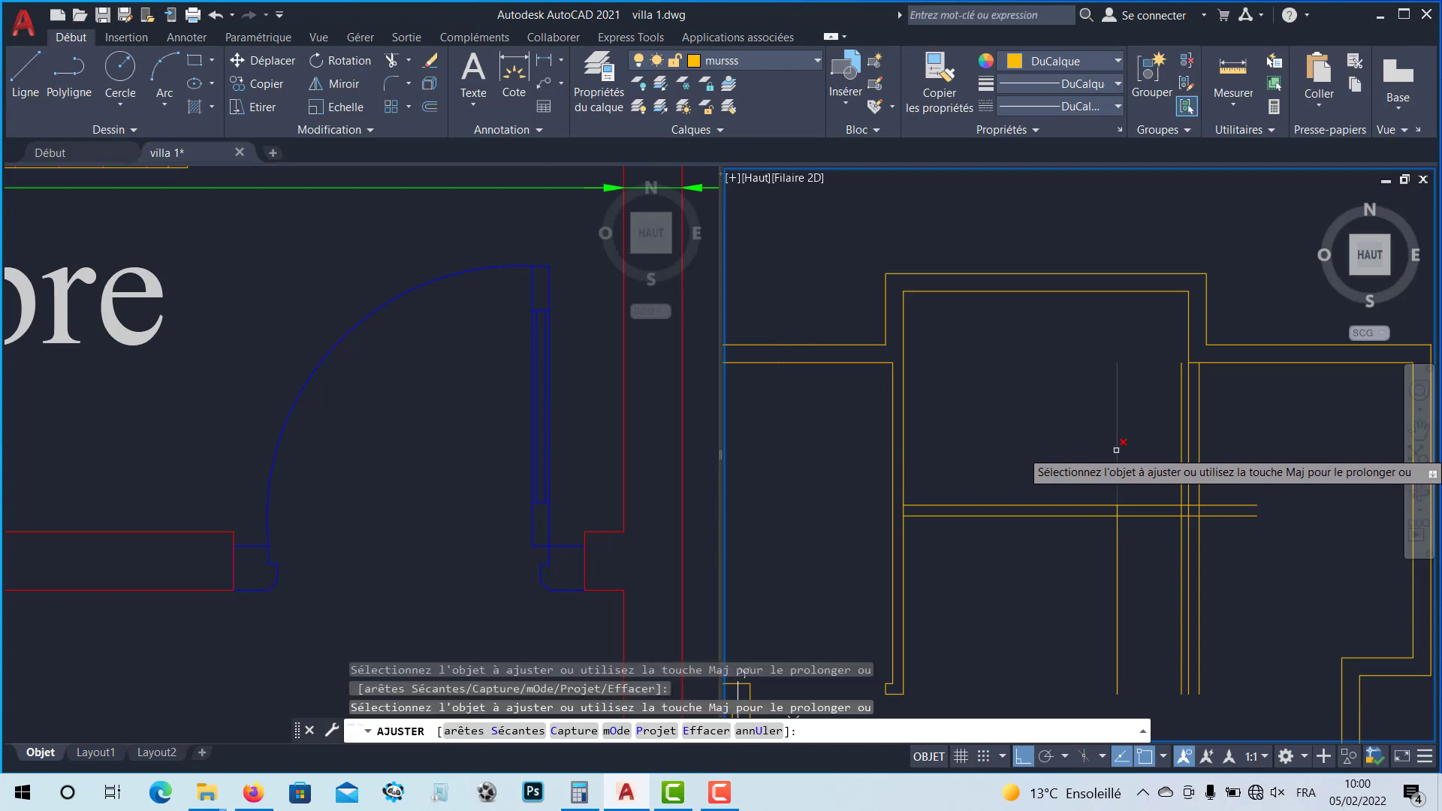
pyautogui.click(1116, 554)
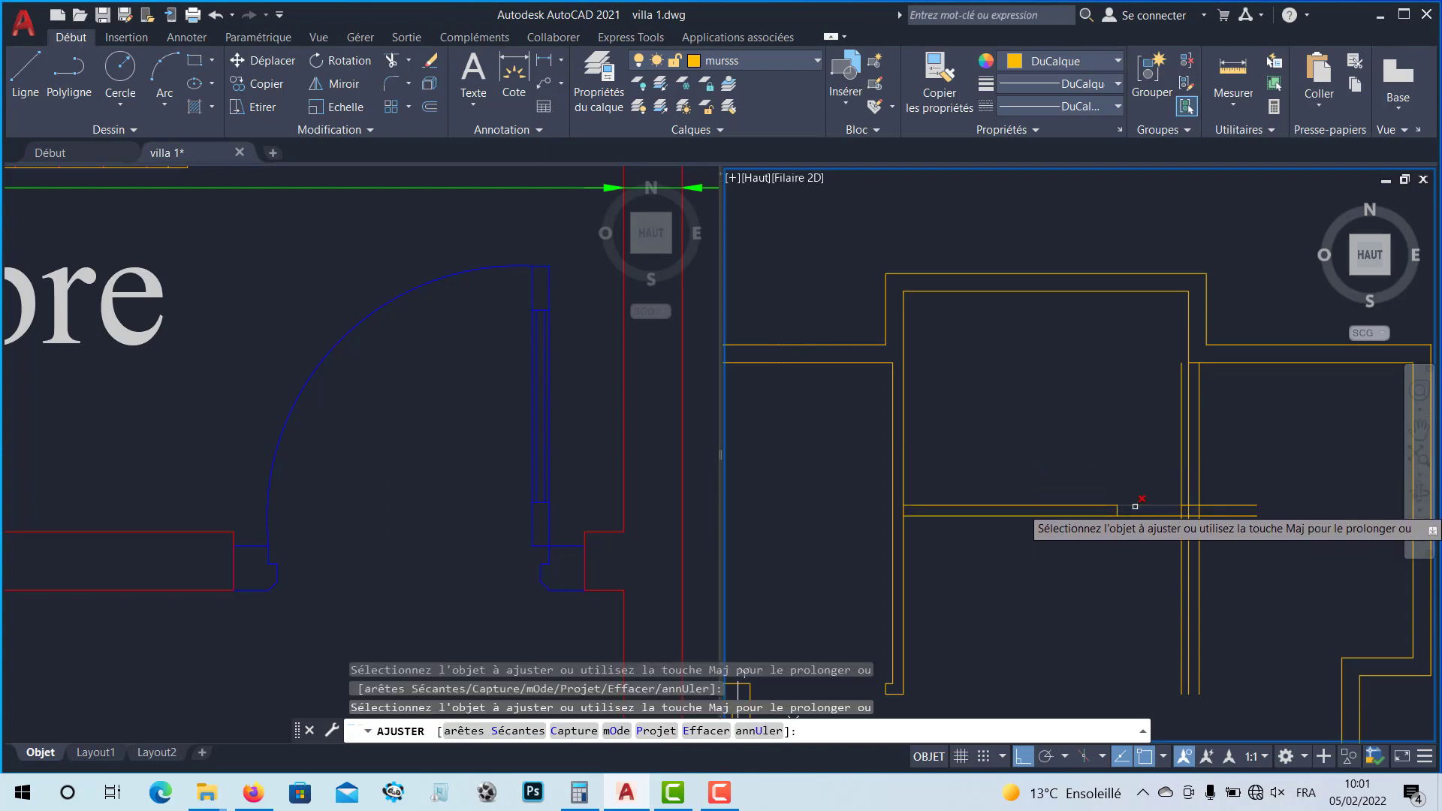
pyautogui.click(1136, 505)
pyautogui.click(1136, 515)
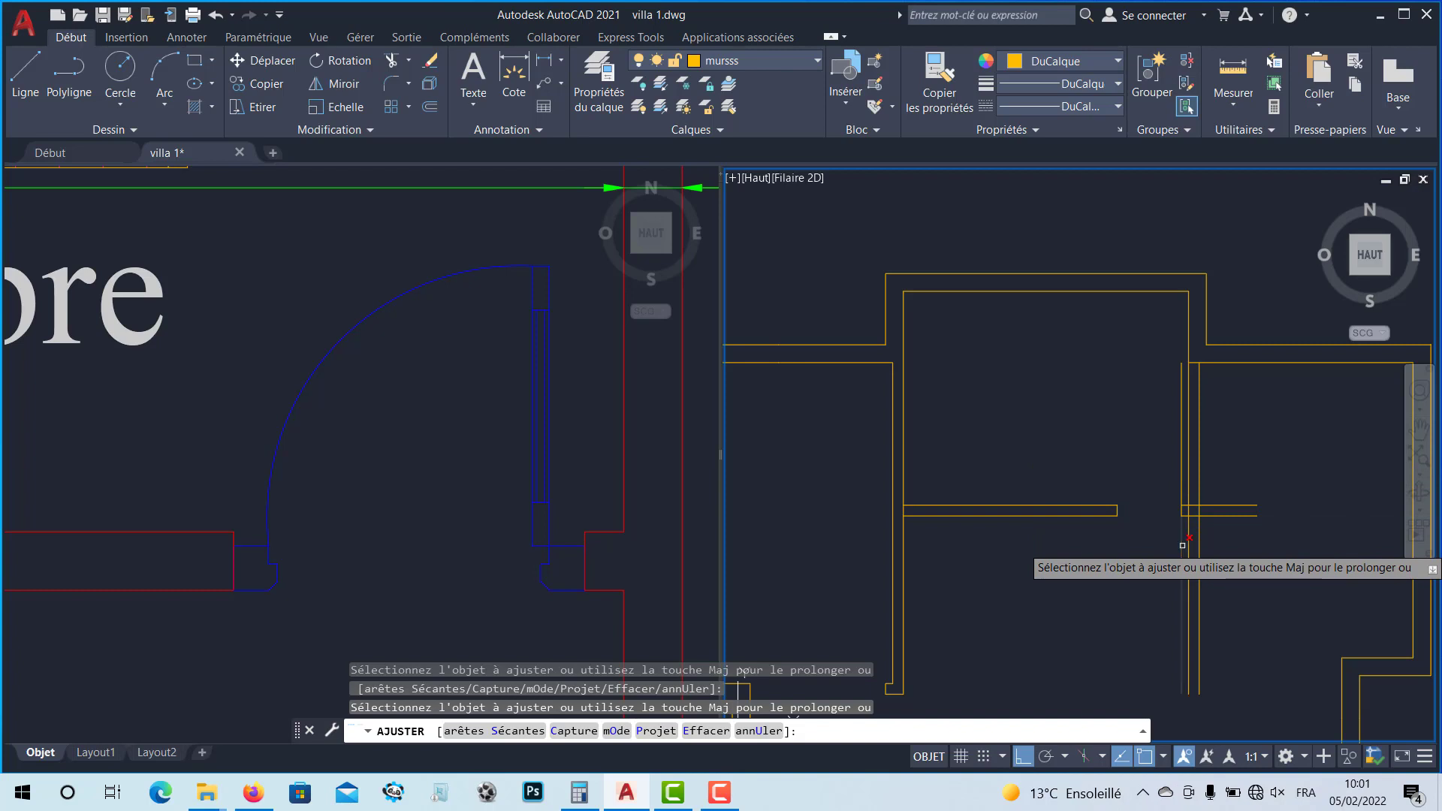
# Step: Trim the Chambre door's right jamb line above and below the horizontal wall
pyautogui.scroll(4, 1180, 533)
pyautogui.click(1196, 508)
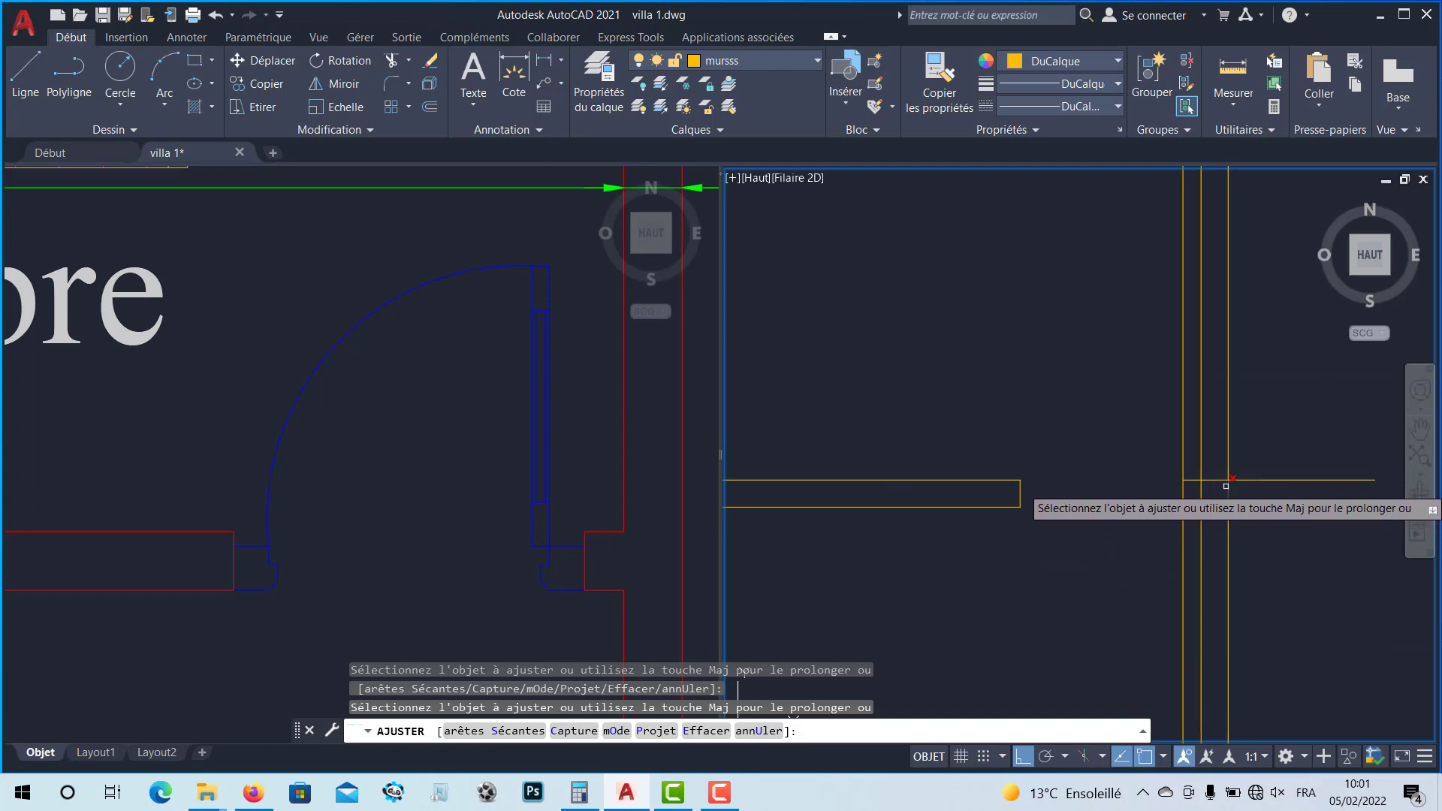
pyautogui.click(1194, 478)
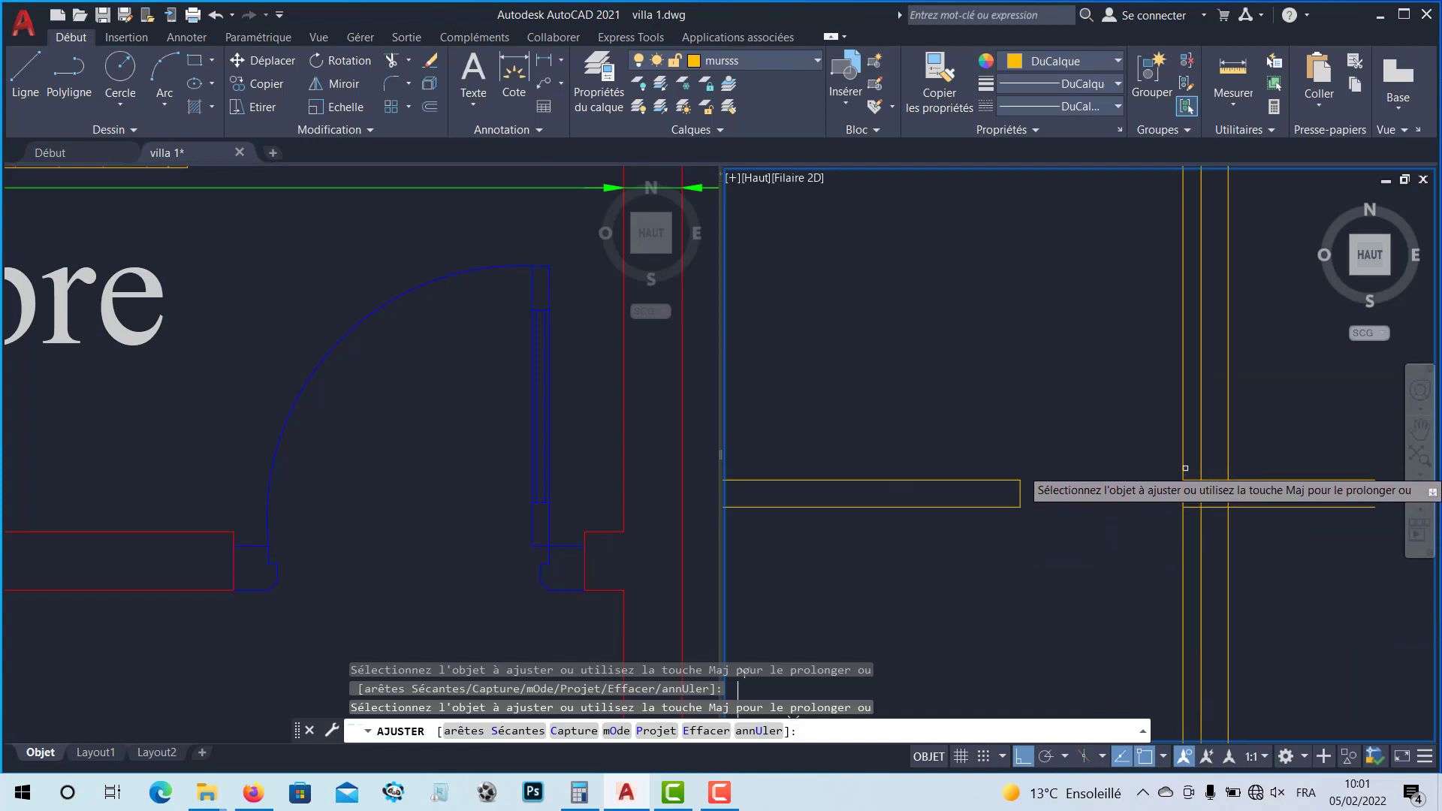
pyautogui.click(1185, 465)
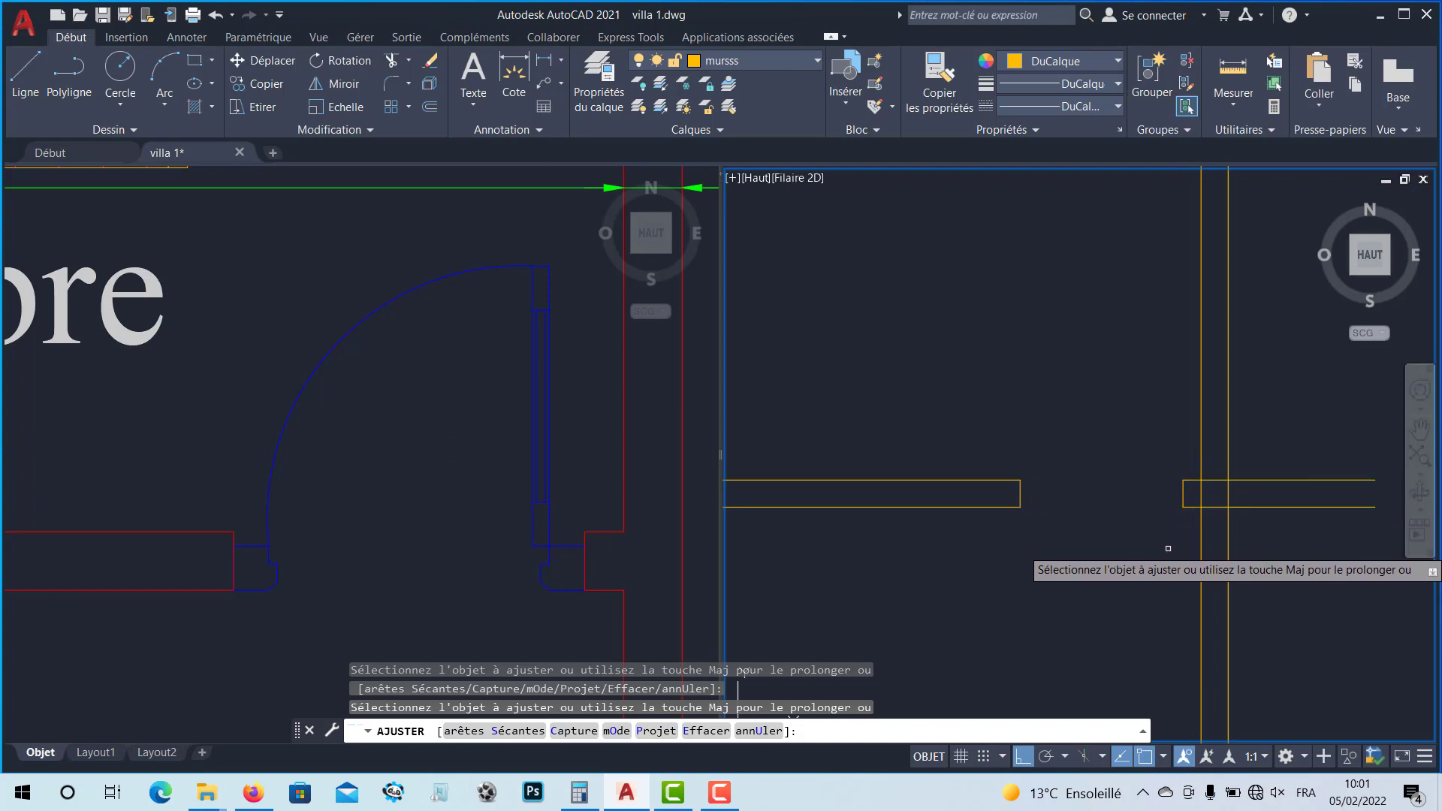
# Step: Trim the excess vertical and horizontal wall lines at the Chambre's lower-right corner to form the short return beside the door
pyautogui.scroll(-2, 1157, 499)
pyautogui.click(1141, 525)
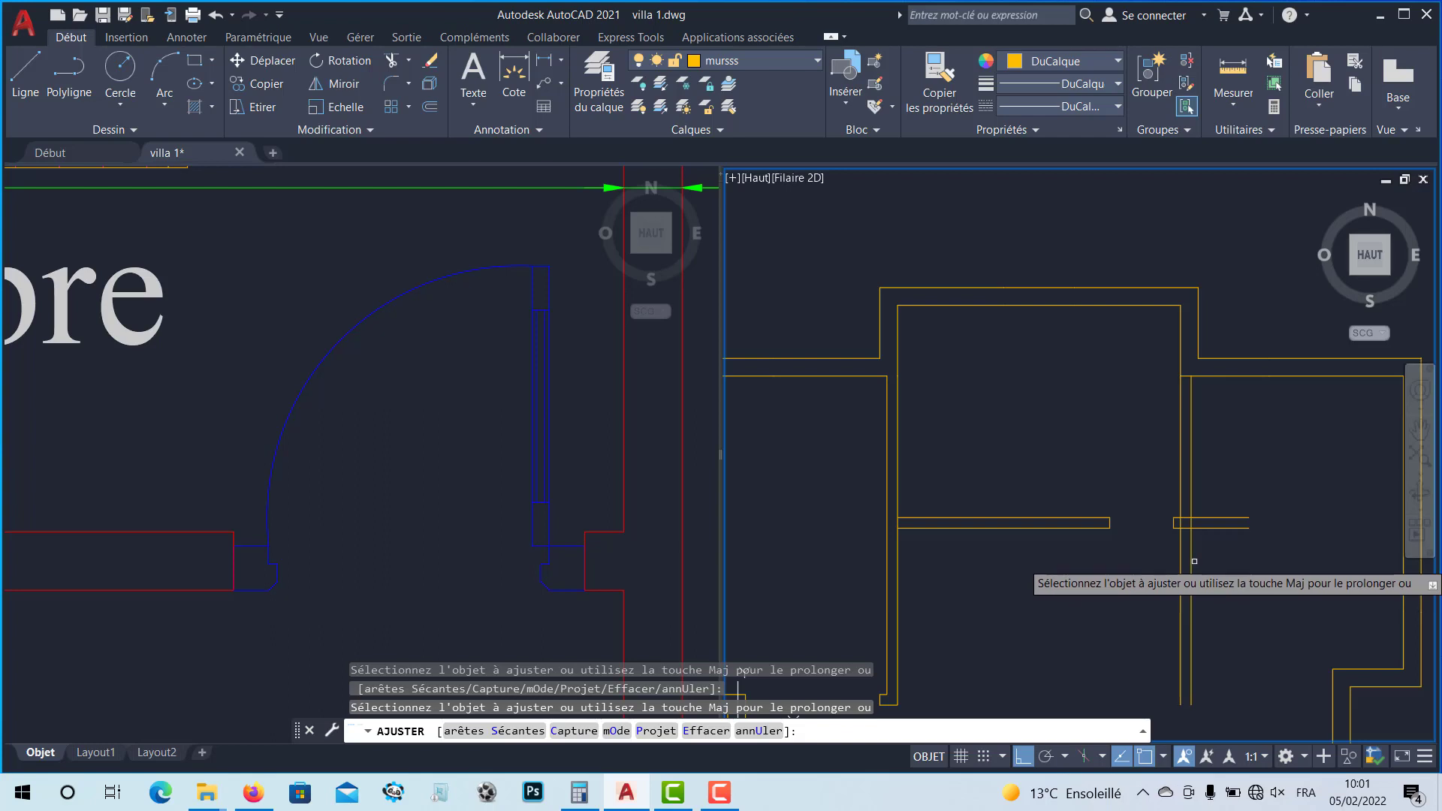
pyautogui.click(1218, 517)
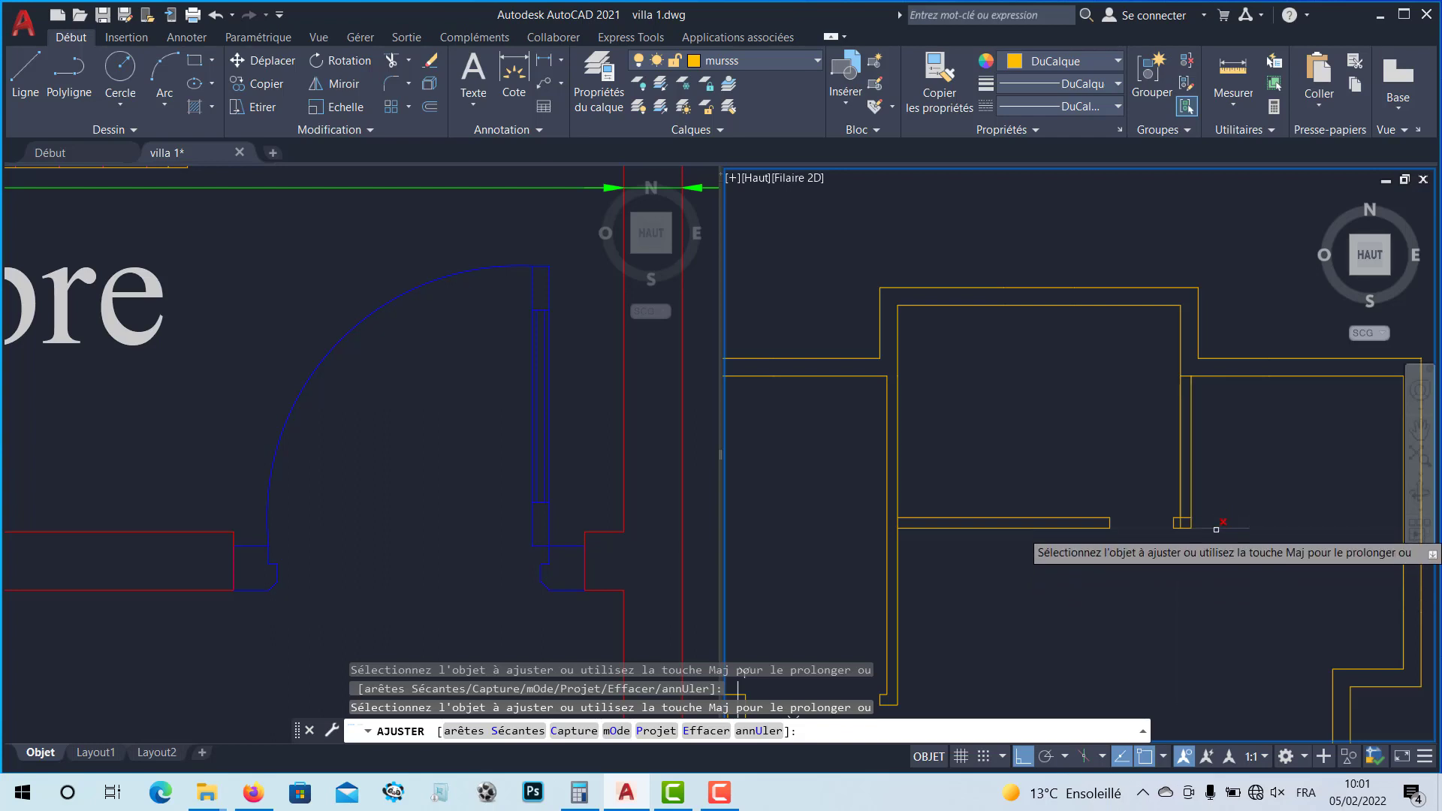
pyautogui.click(1214, 528)
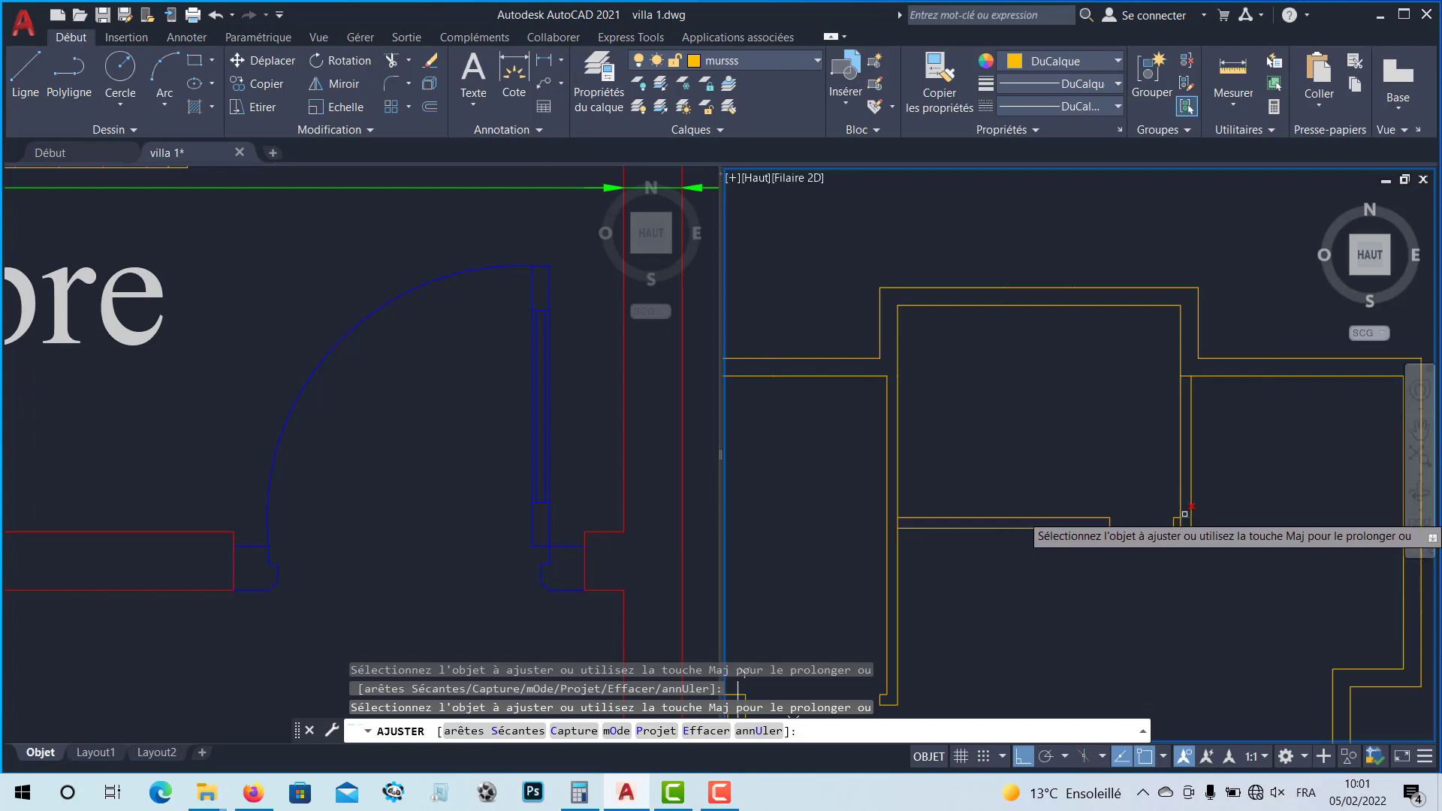
pyautogui.scroll(4, 1186, 525)
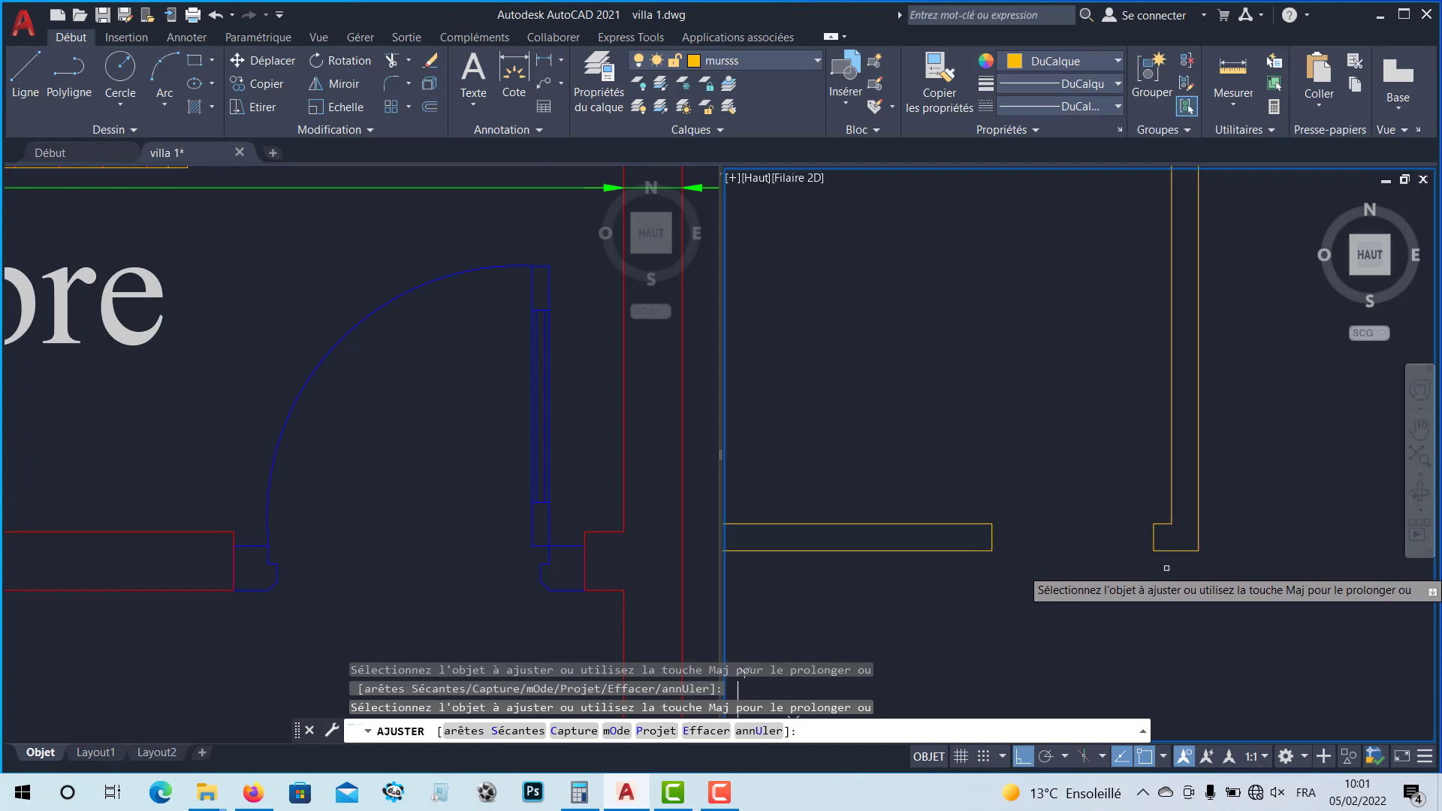
# Step: Examine the junction of the Chambre's right partition with the exterior wall and the trimmed door opening
pyautogui.scroll(-4, 1168, 507)
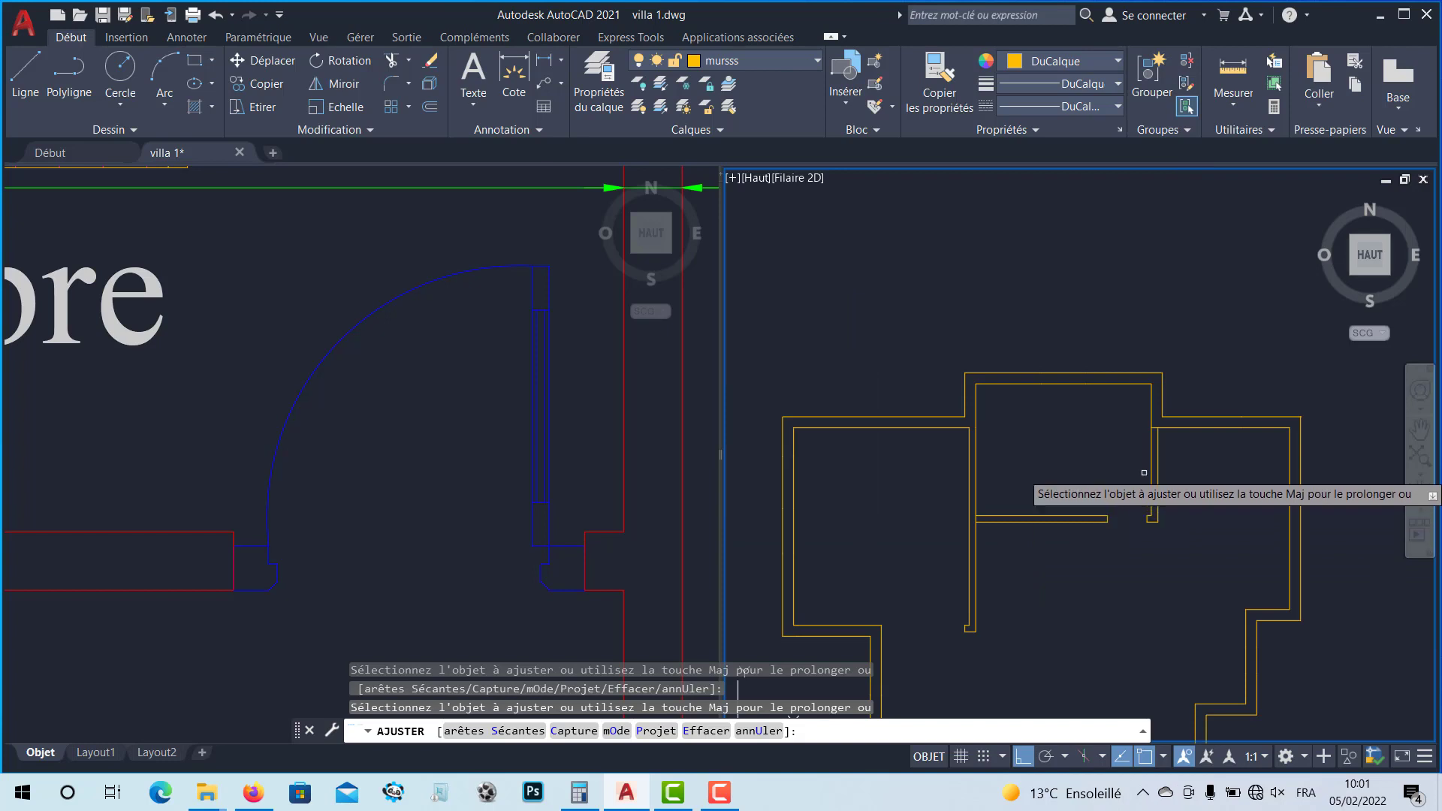
pyautogui.scroll(6, 1192, 428)
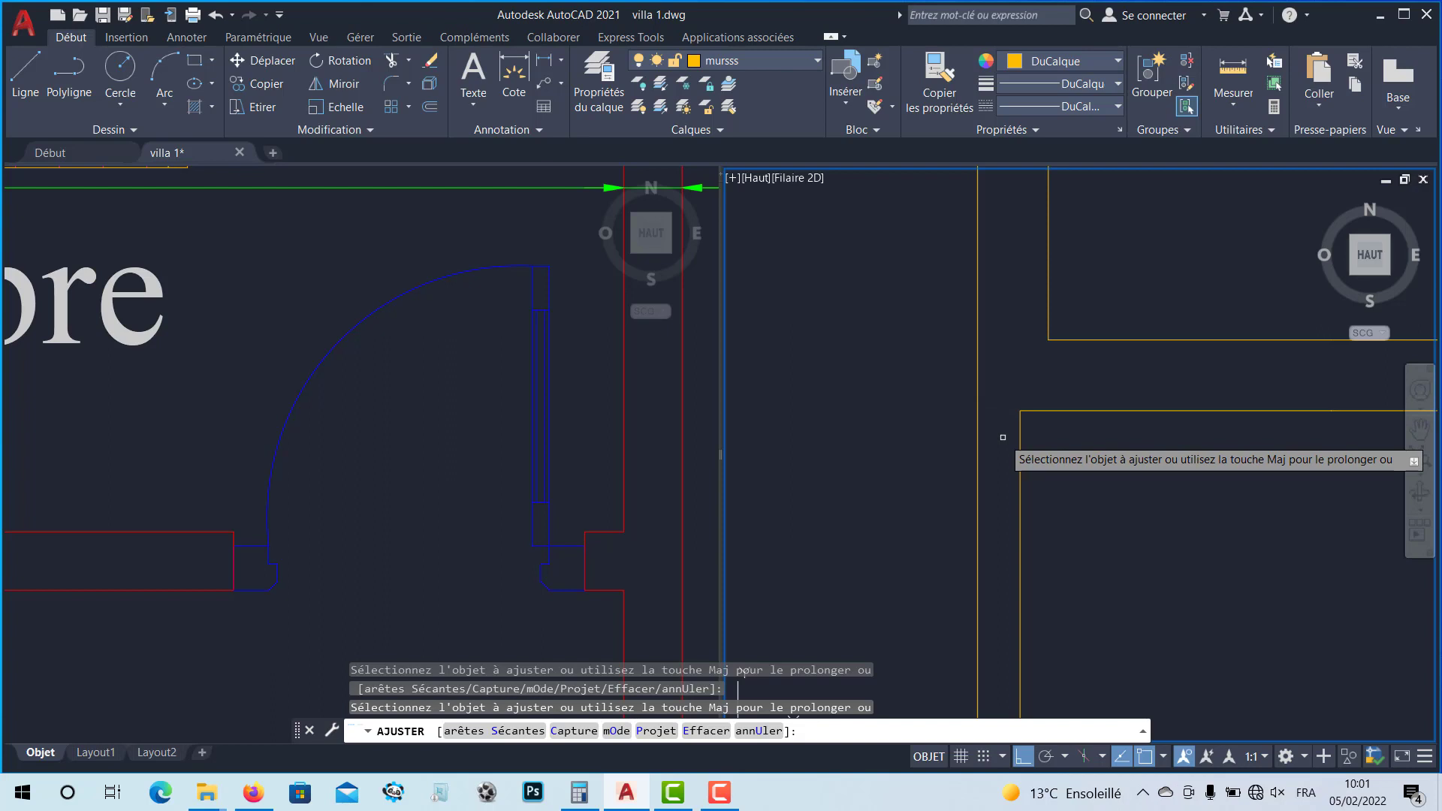
pyautogui.scroll(-6, 1017, 454)
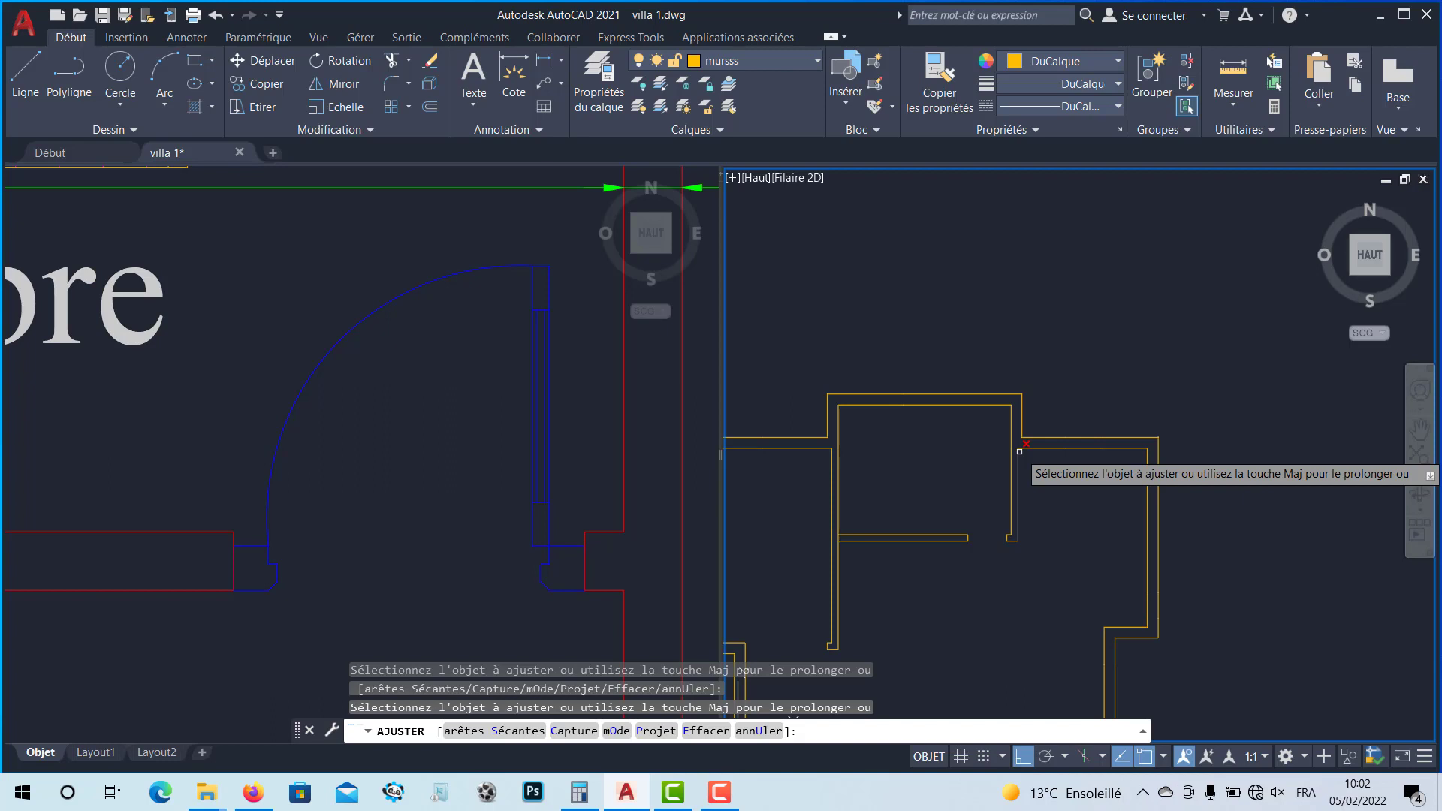
pyautogui.click(1019, 451)
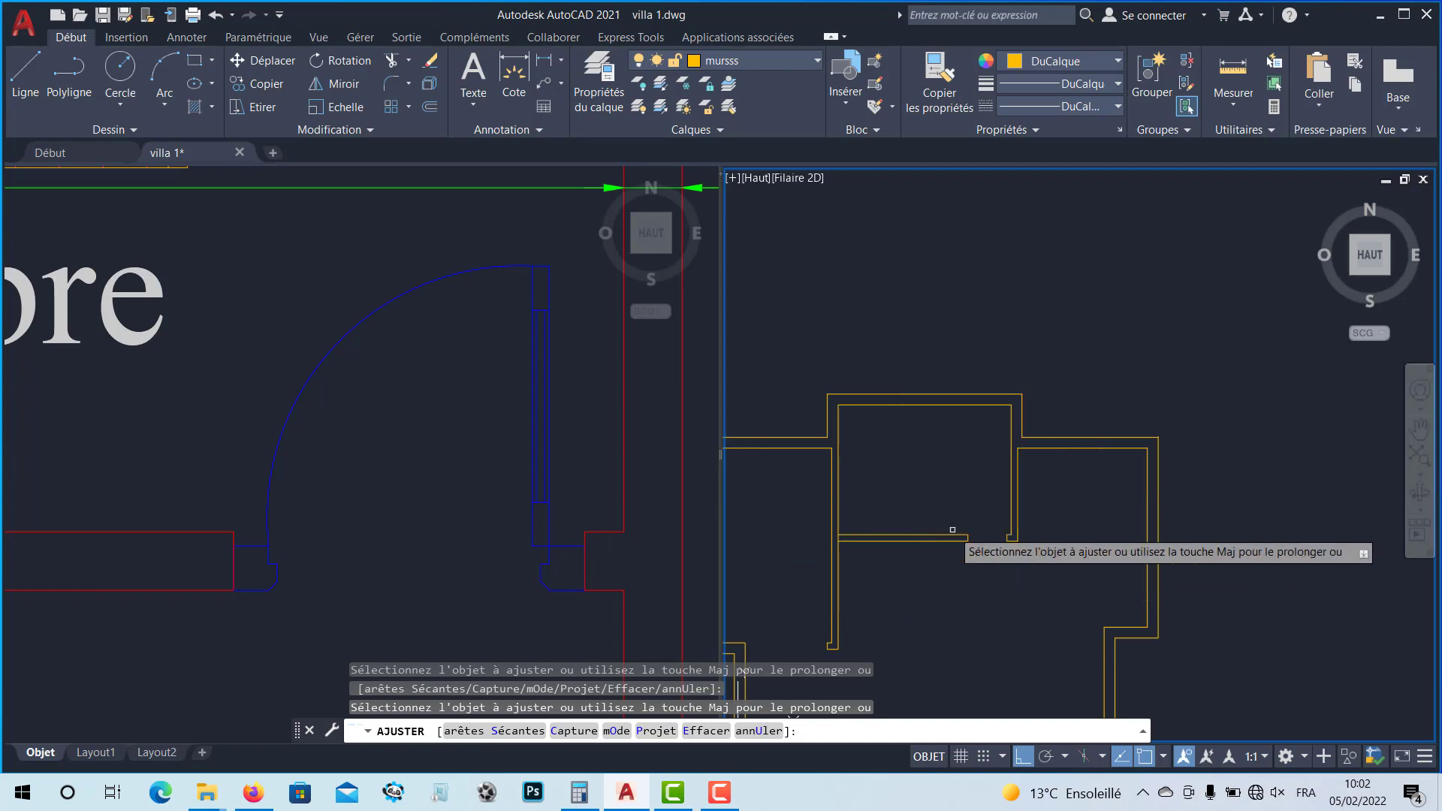
pyautogui.scroll(-1, 952, 530)
pyautogui.scroll(-2, 949, 541)
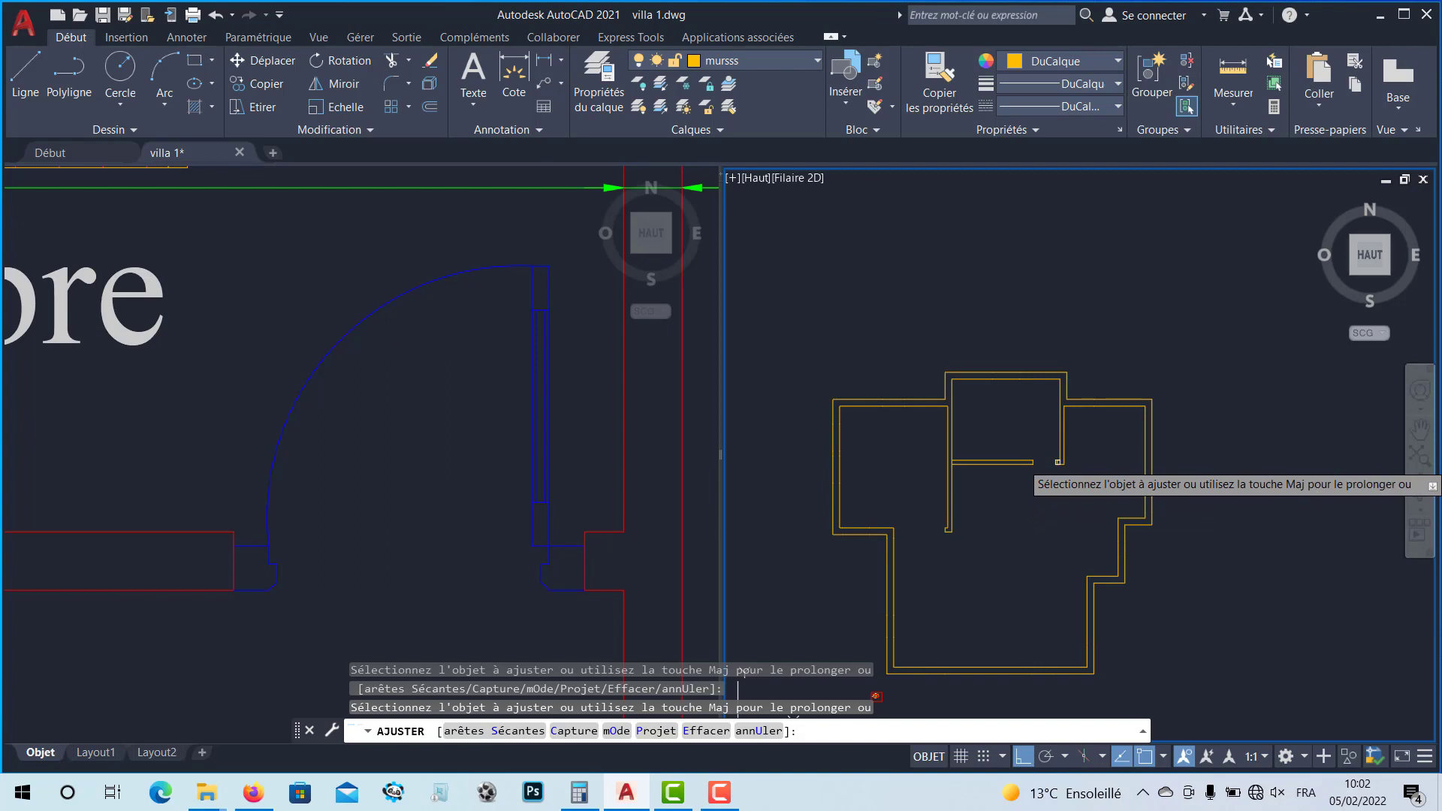
pyautogui.scroll(2, 1035, 462)
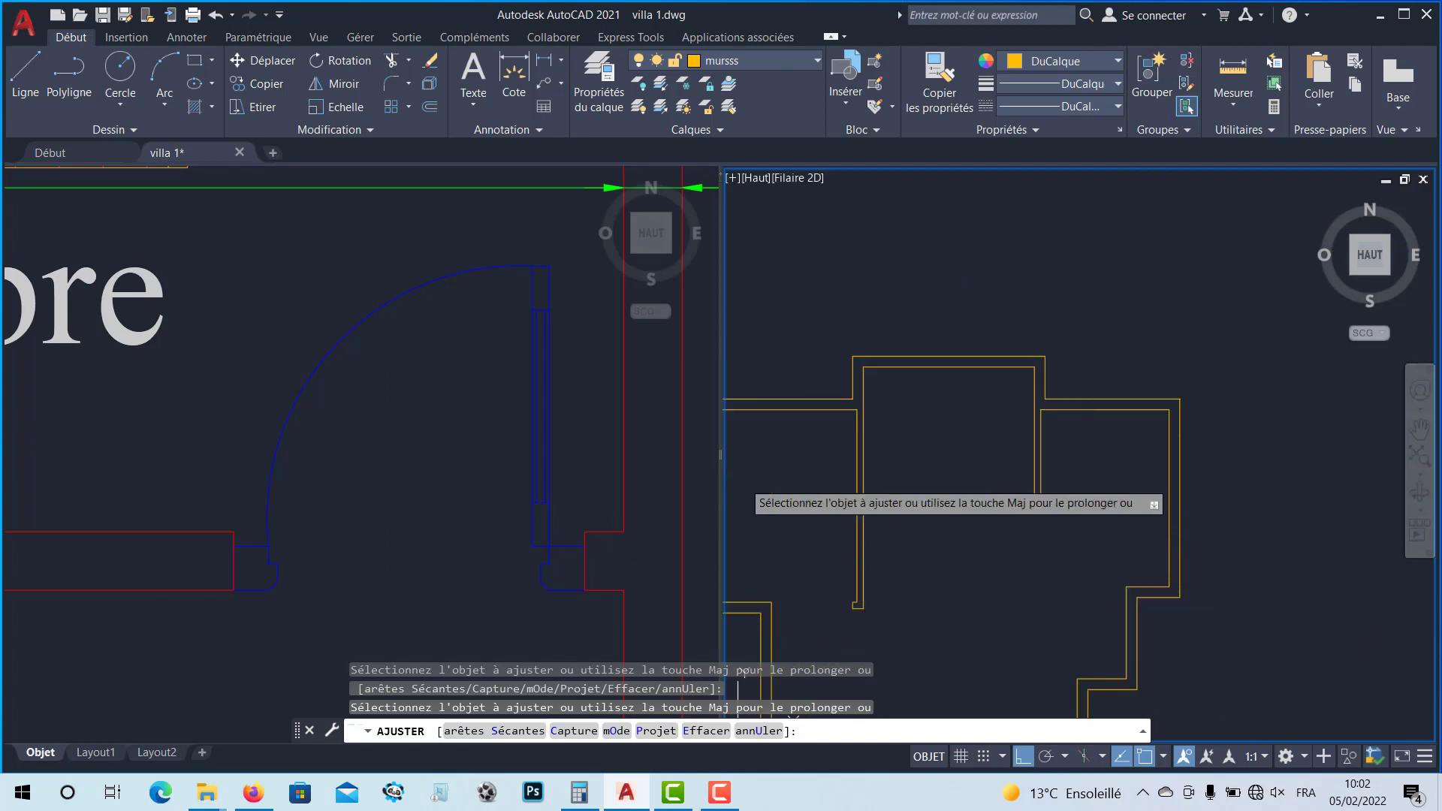
# Step: Locate the salon door in the reference plan and offset the salon's right jamb line 90 units to the left
pyautogui.scroll(-4, 518, 589)
pyautogui.scroll(-4, 503, 598)
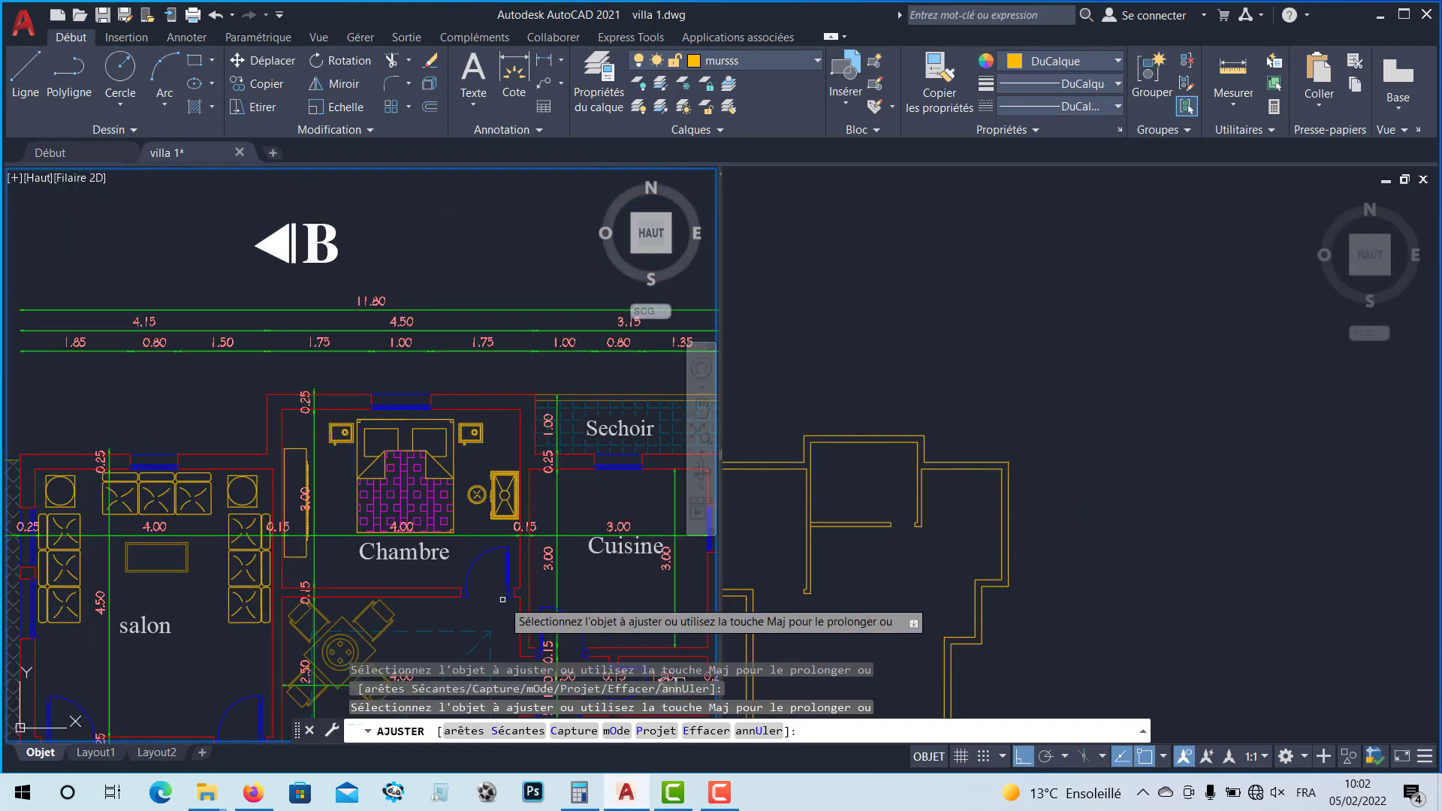
pyautogui.moveTo(188, 597); pyautogui.dragTo(276, 470, button='middle')
pyautogui.moveTo(289, 583); pyautogui.dragTo(308, 526, button='middle')
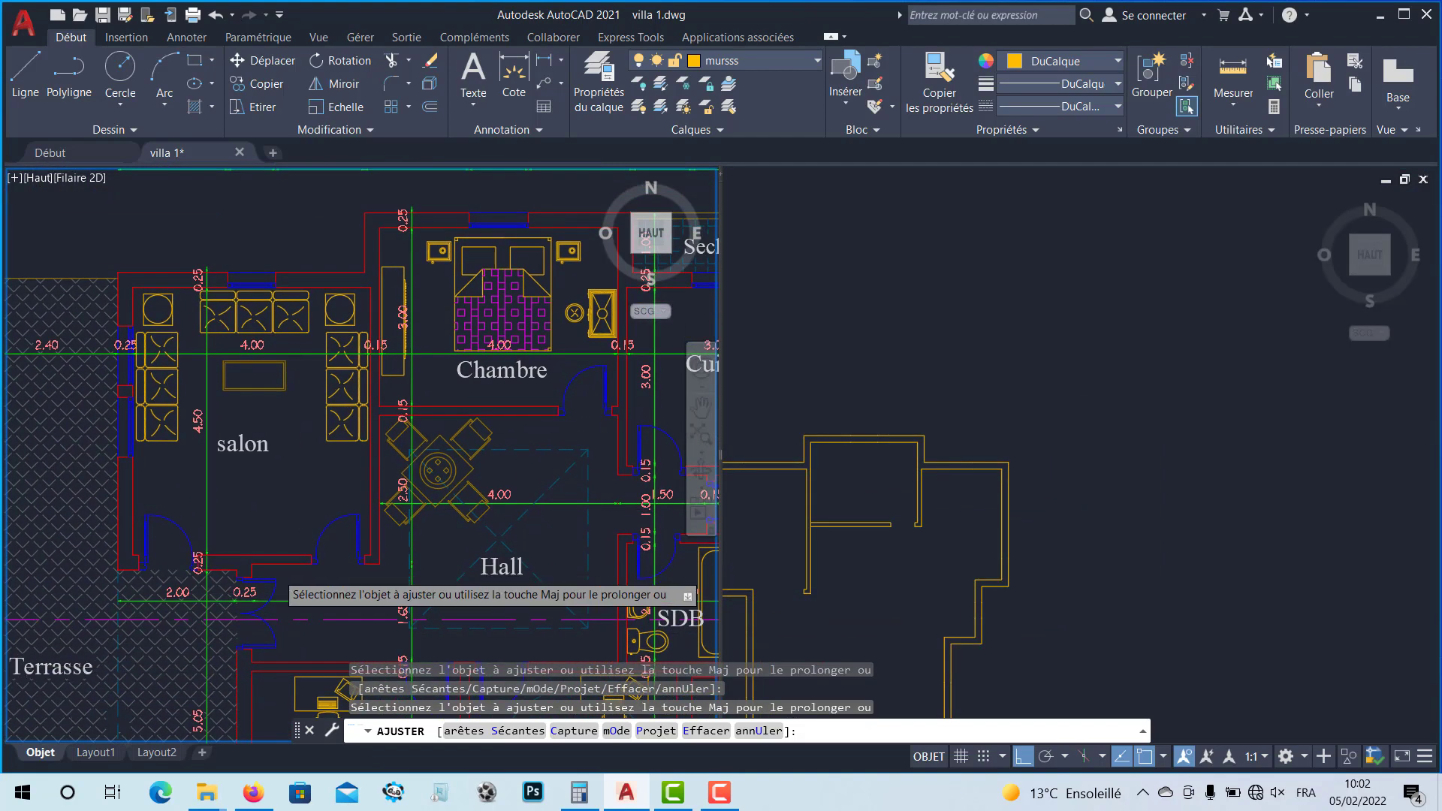
pyautogui.scroll(5, 310, 534)
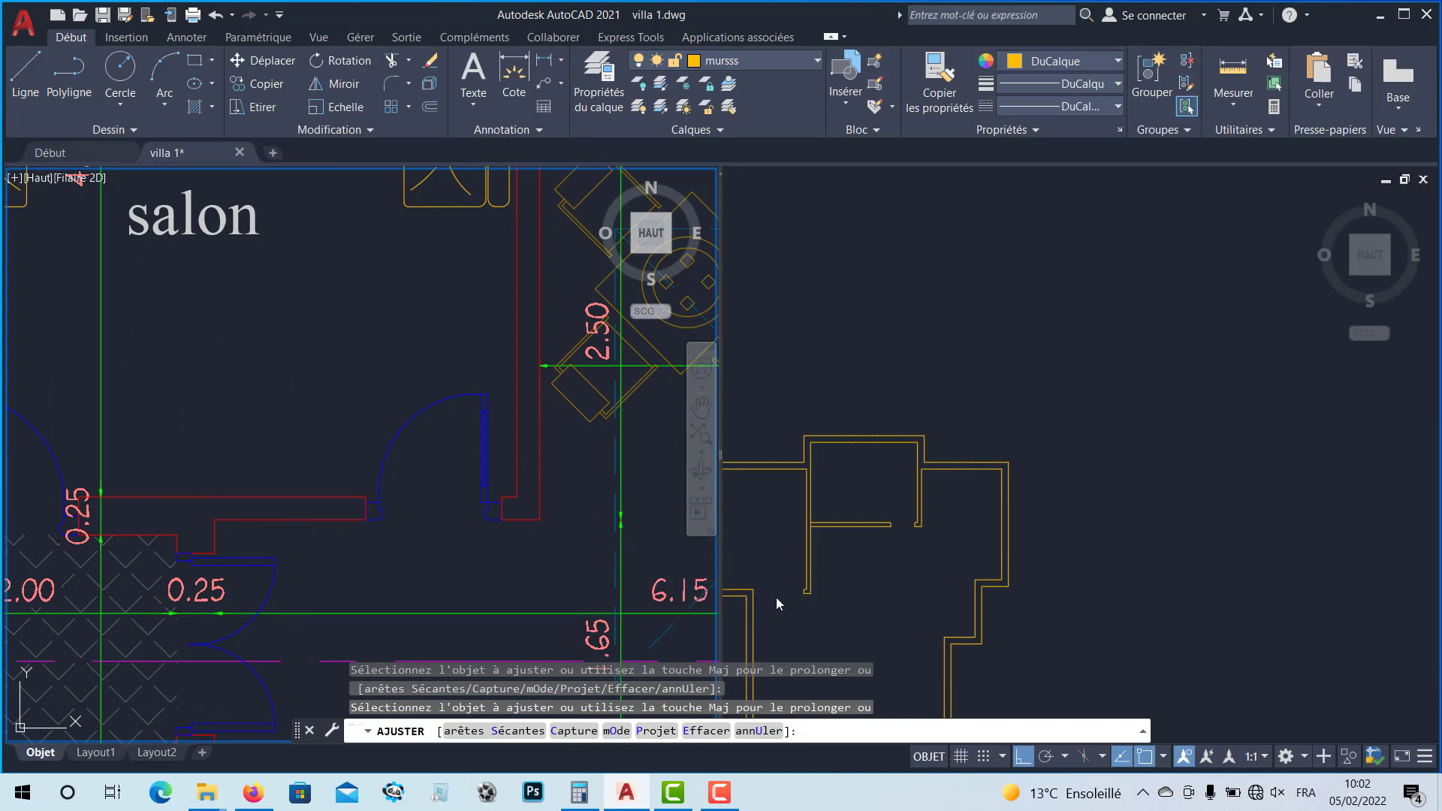
pyautogui.scroll(4, 796, 601)
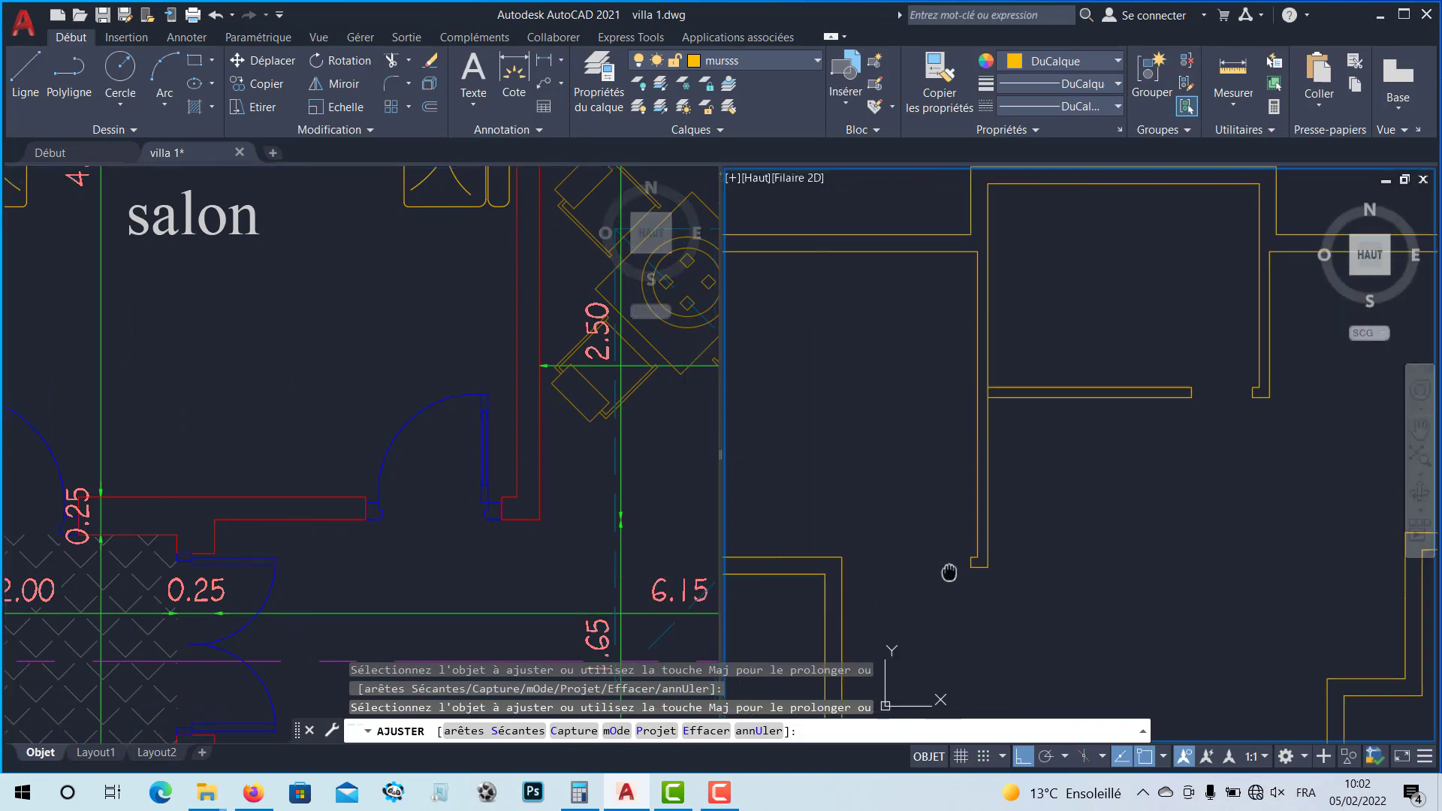
pyautogui.scroll(2, 1033, 549)
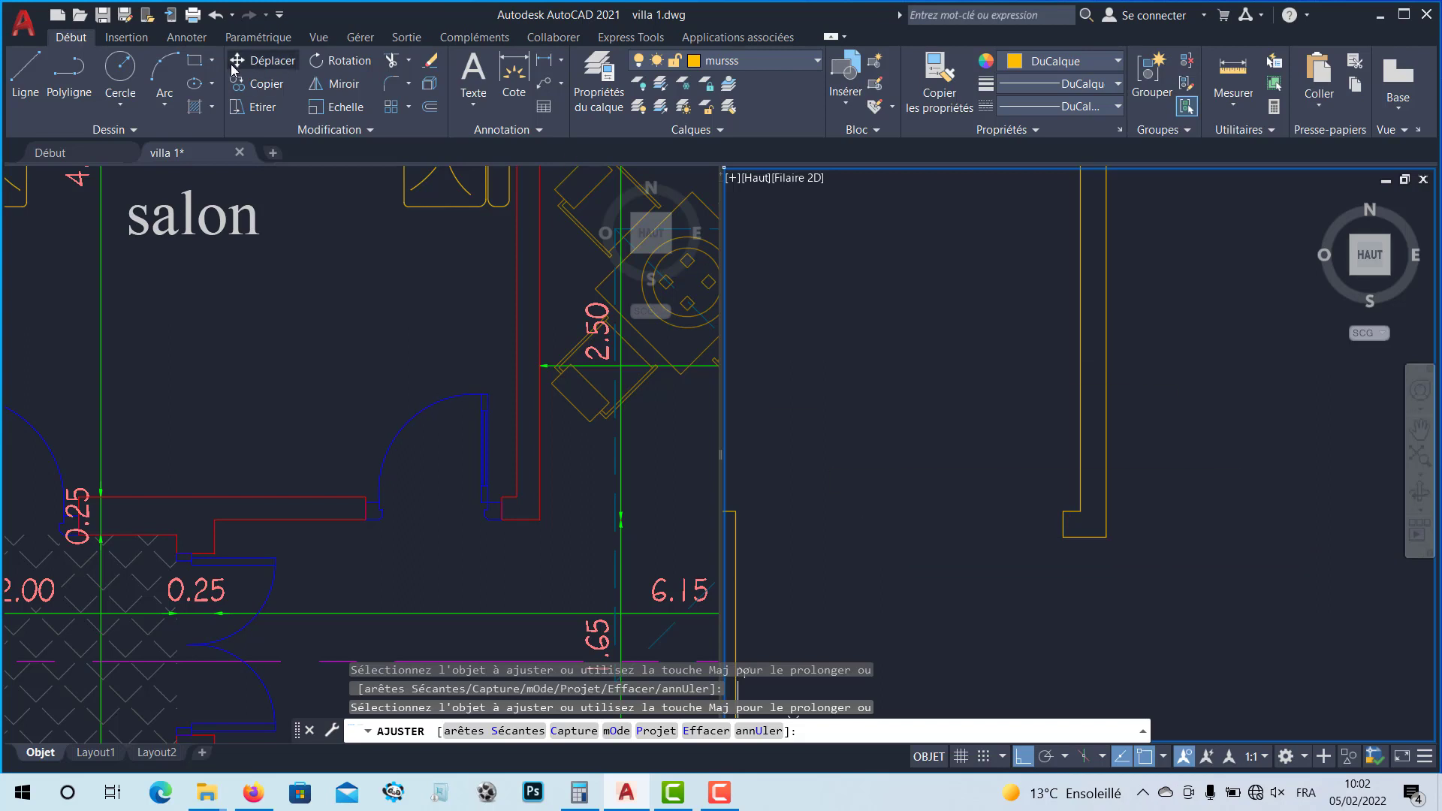
pyautogui.click(430, 107)
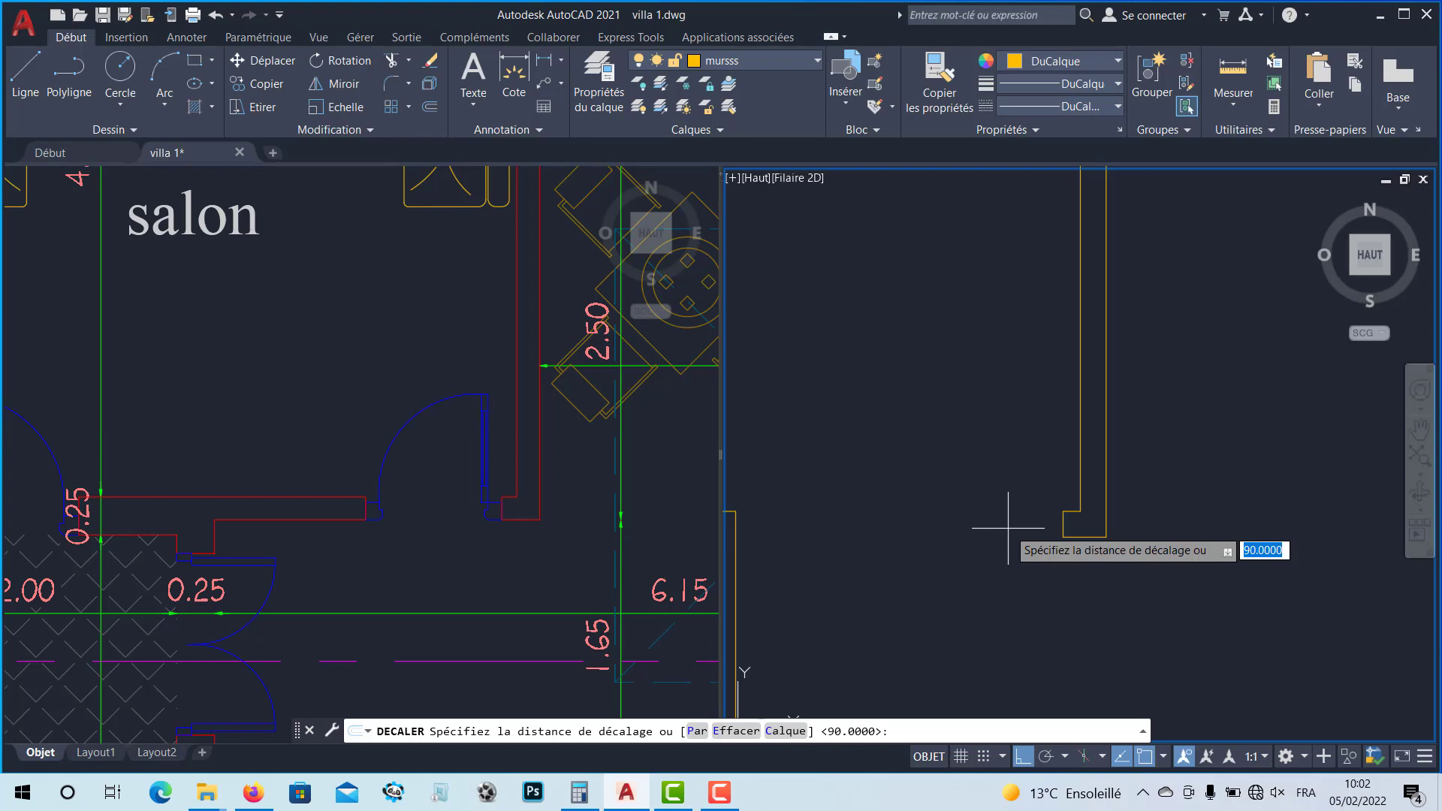
pyautogui.press('Return')
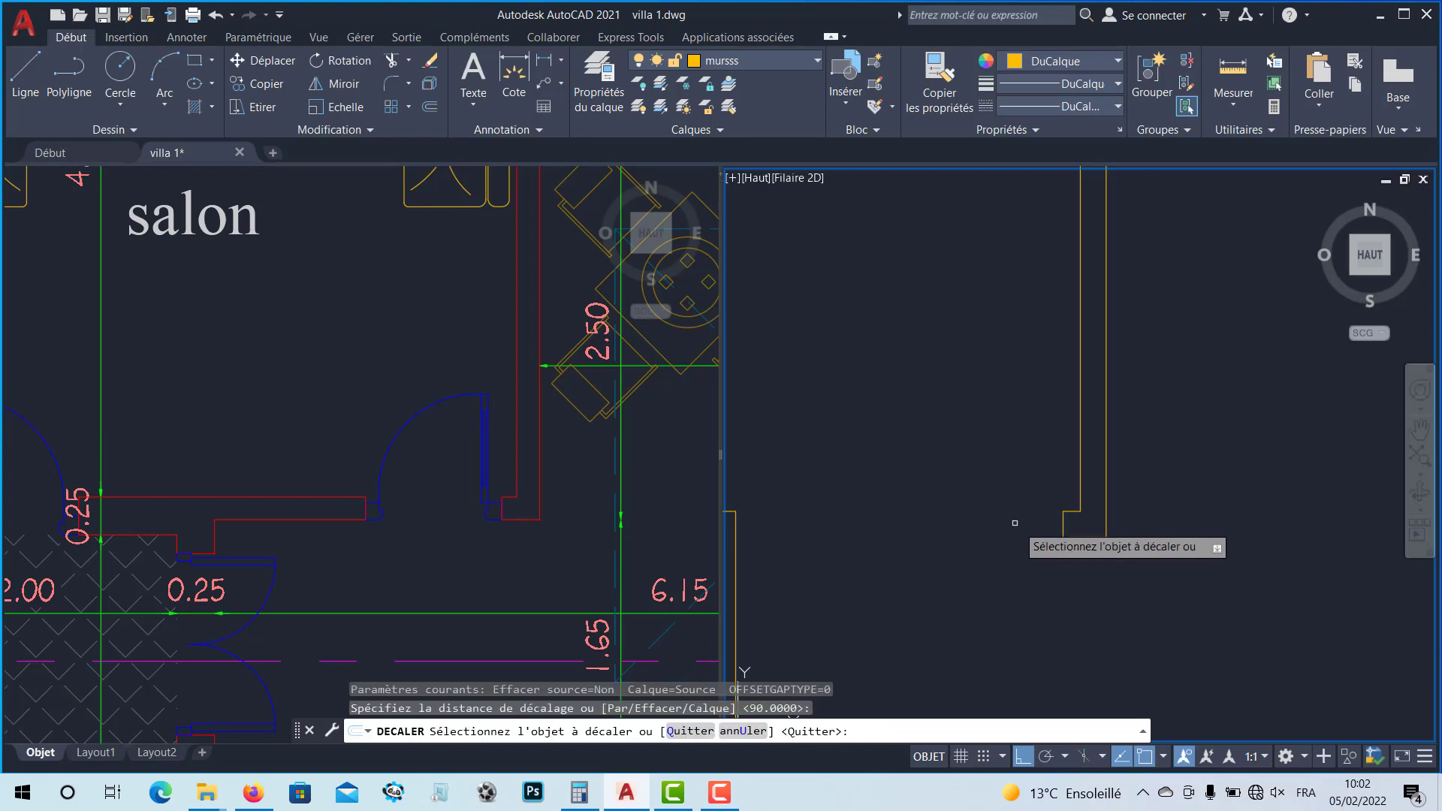
pyautogui.click(1063, 527)
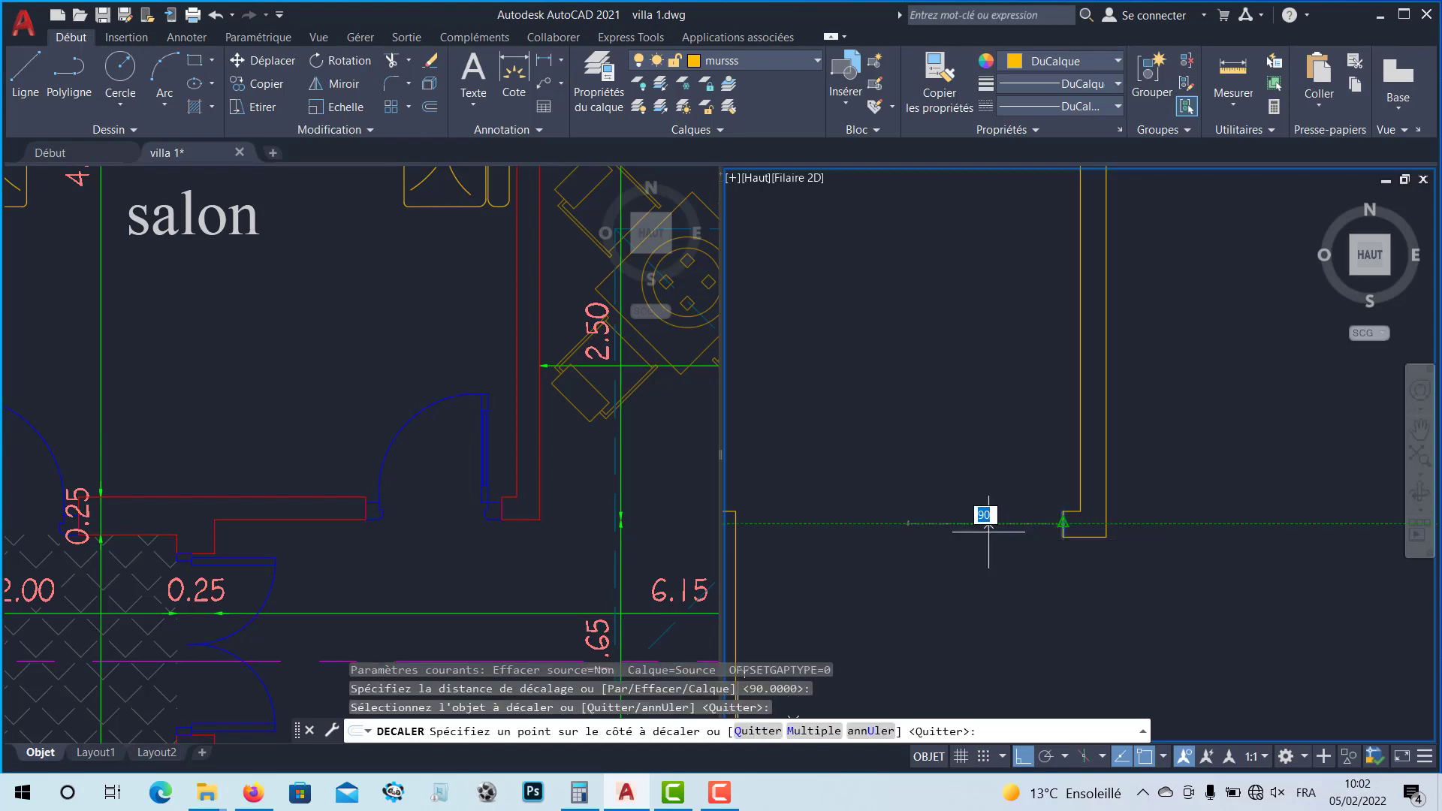
pyautogui.click(915, 545)
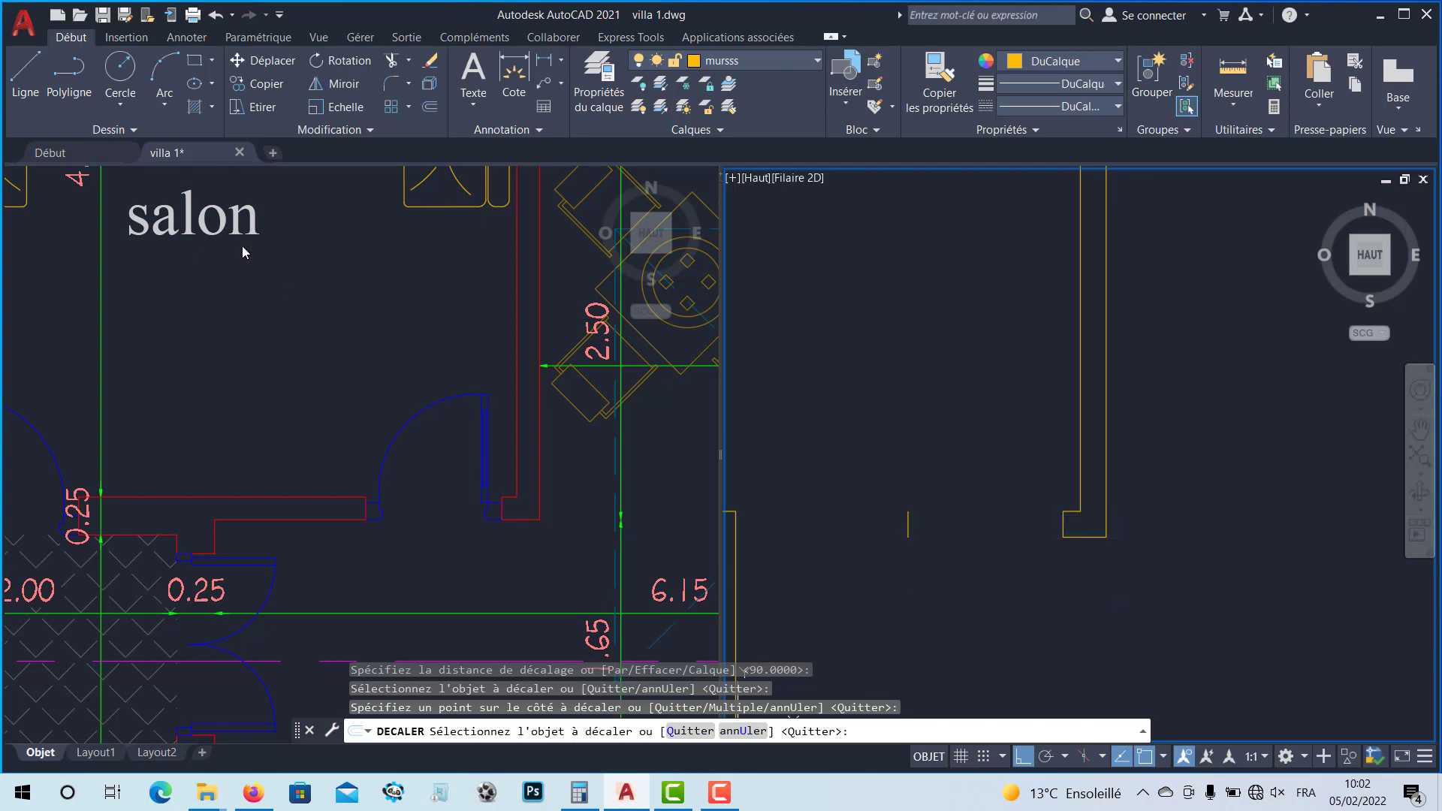
# Step: Draw a horizontal line from the upper end of the salon door's left jamb to the adjacent exterior wall corner
pyautogui.click(31, 79)
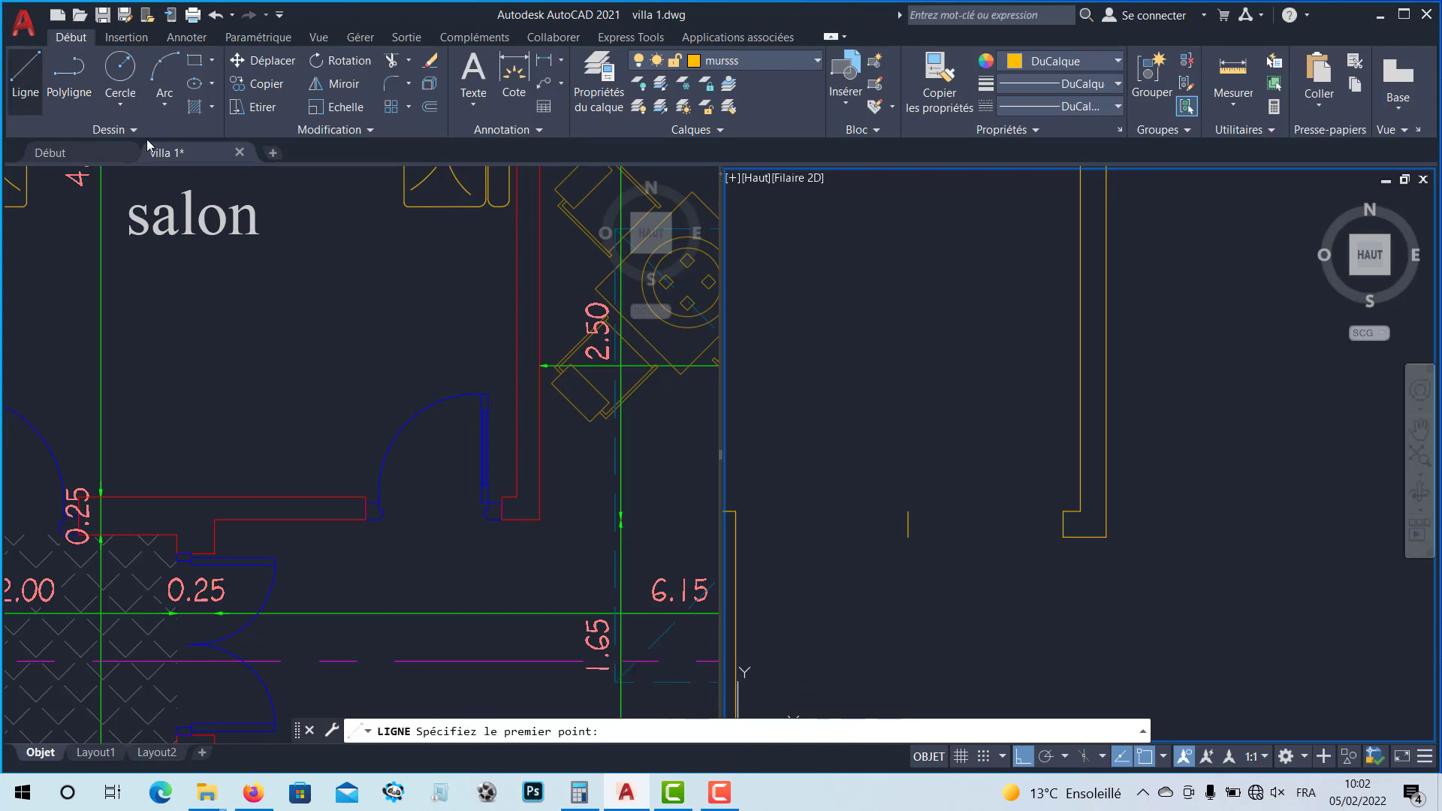
pyautogui.moveTo(798, 499); pyautogui.dragTo(911, 471, button='middle')
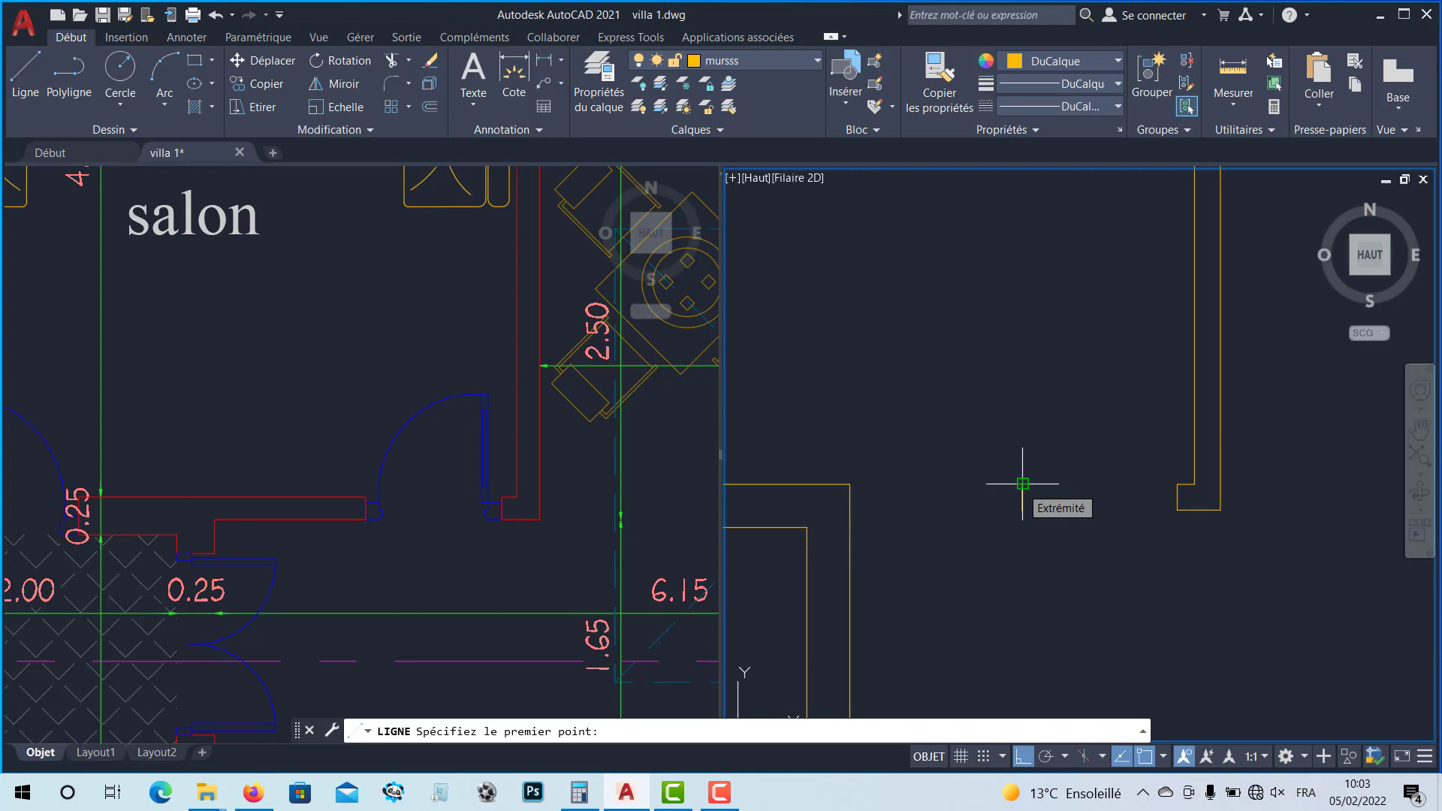
pyautogui.click(1022, 484)
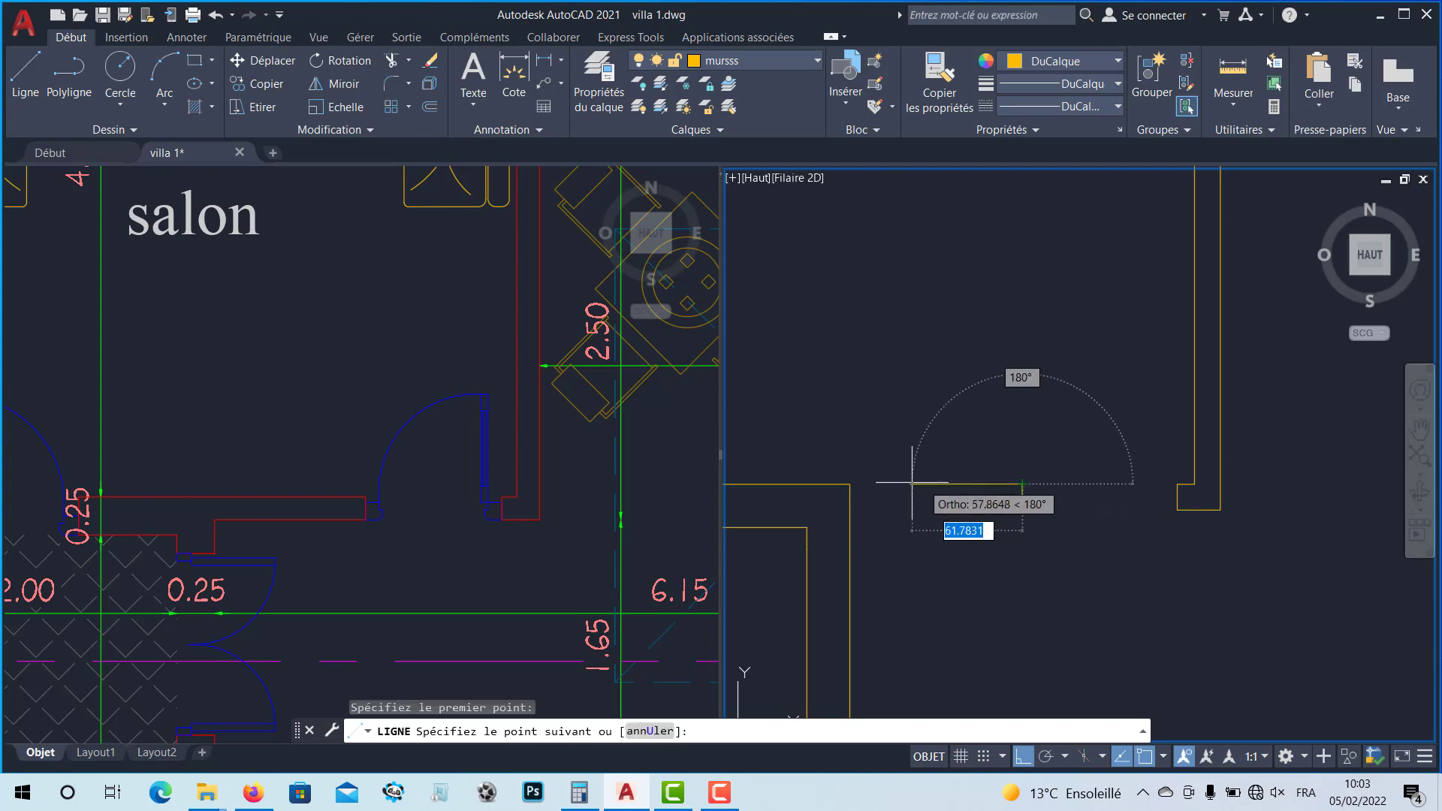
pyautogui.click(850, 484)
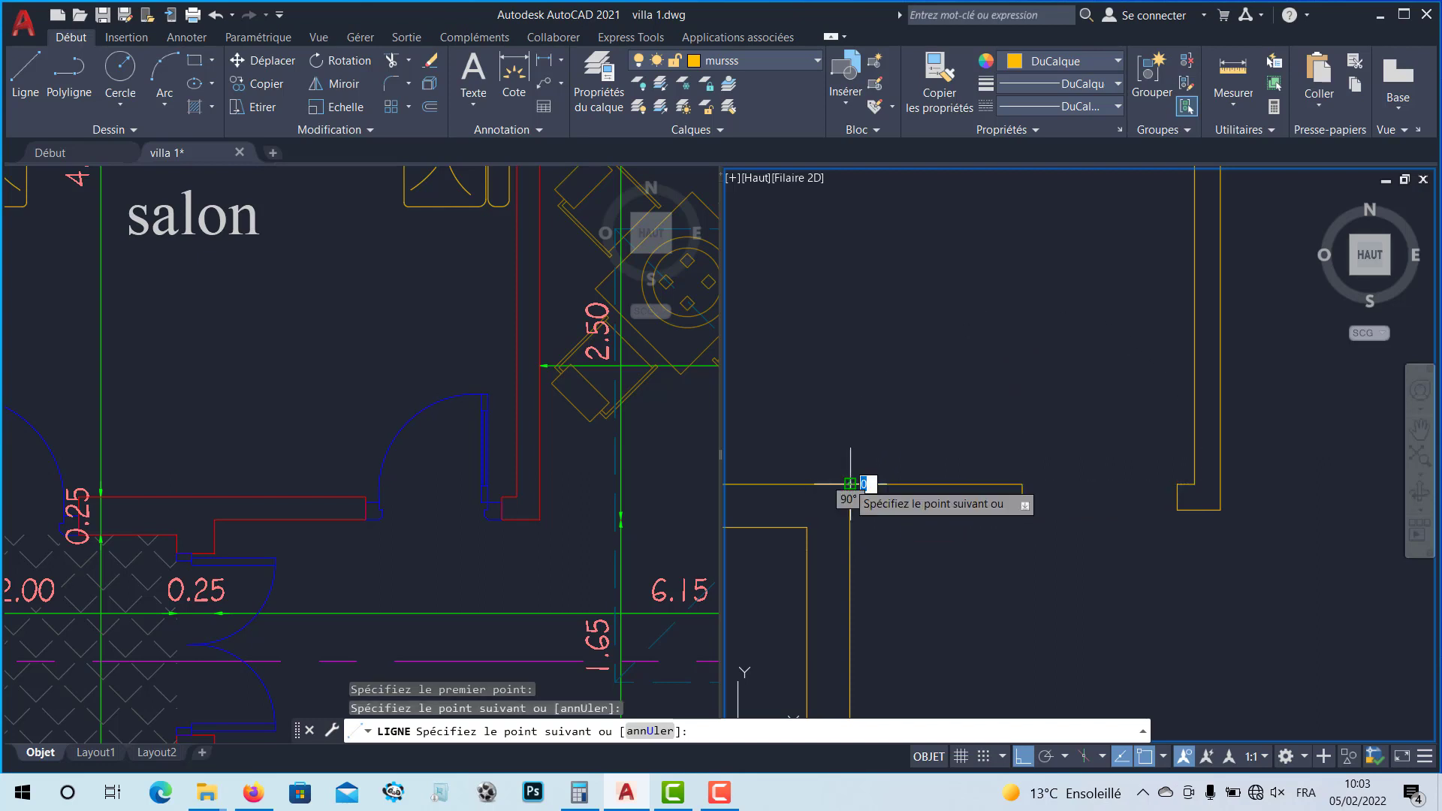
pyautogui.press('Return')
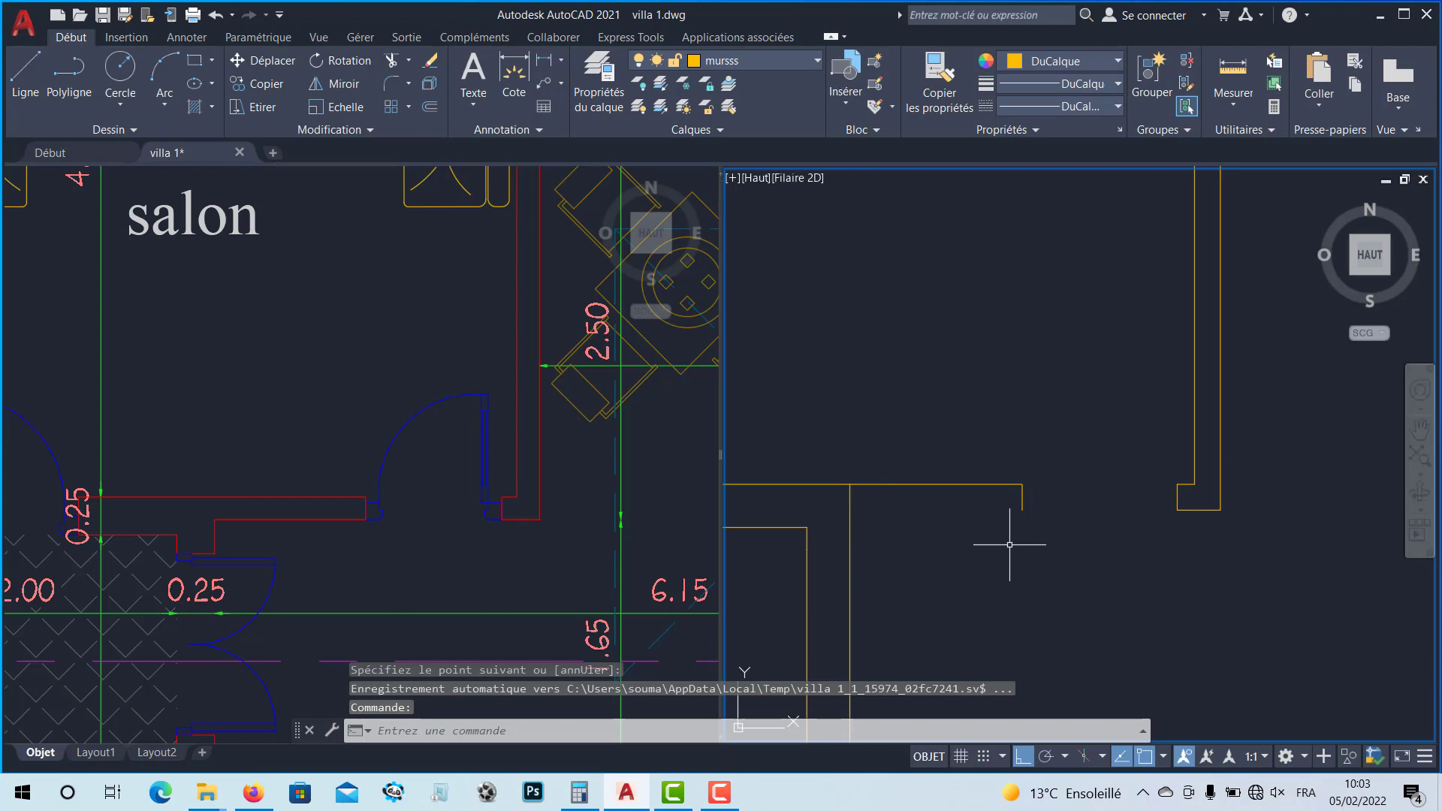
# Step: Draw a horizontal line from the lower end of the salon door's left jamb leftward past the exterior wall's outer vertical line
pyautogui.press('Return')
pyautogui.click(1022, 510)
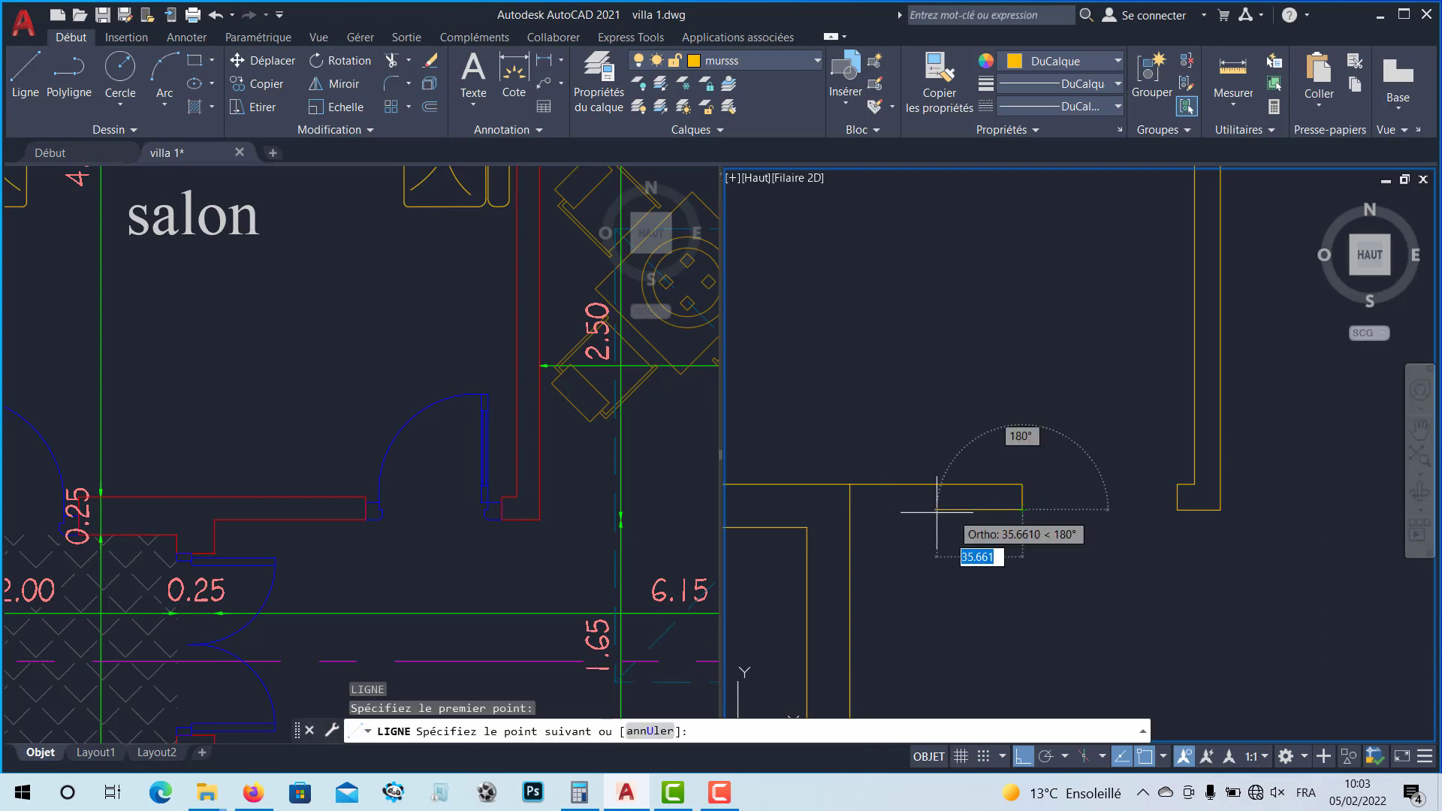
pyautogui.click(811, 508)
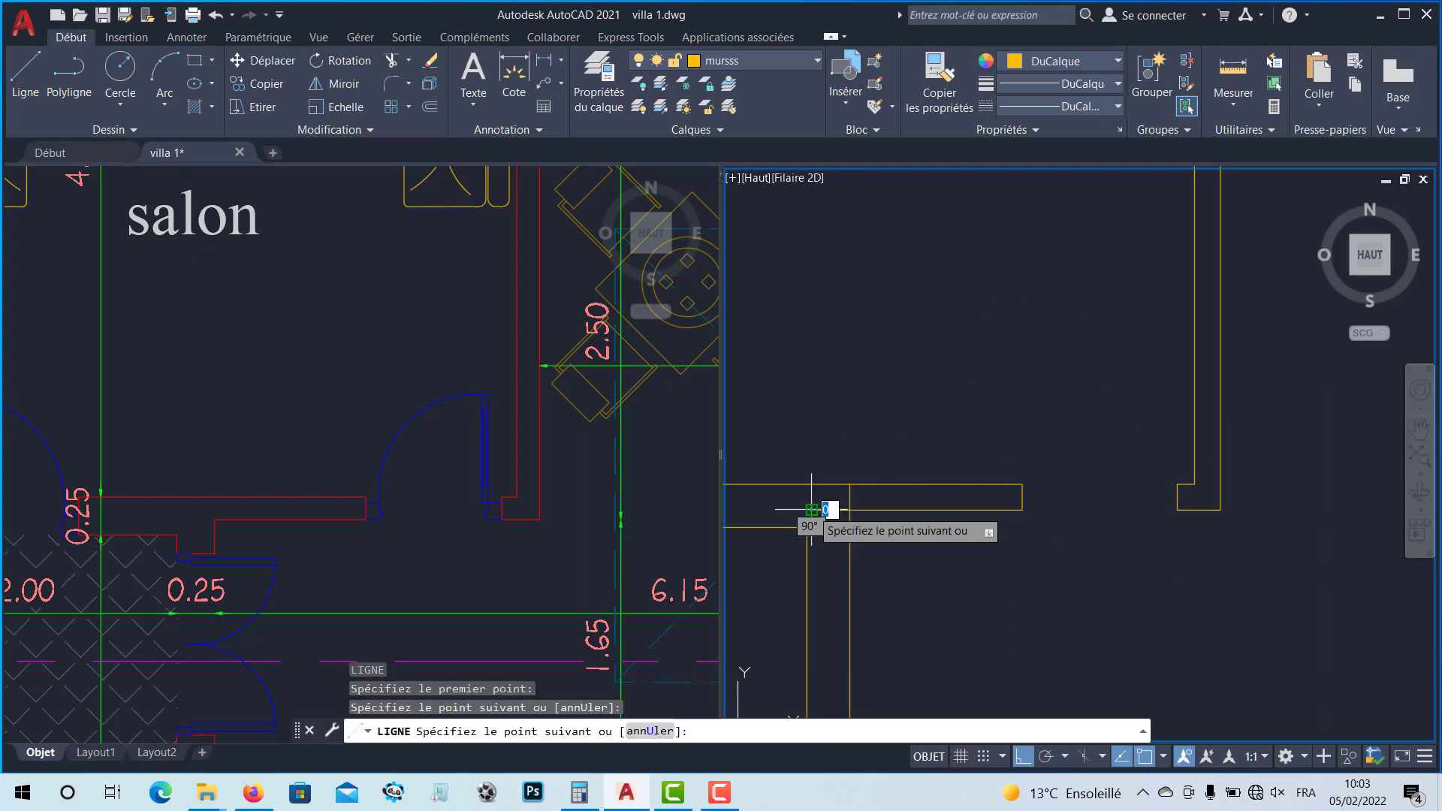
pyautogui.press('Return')
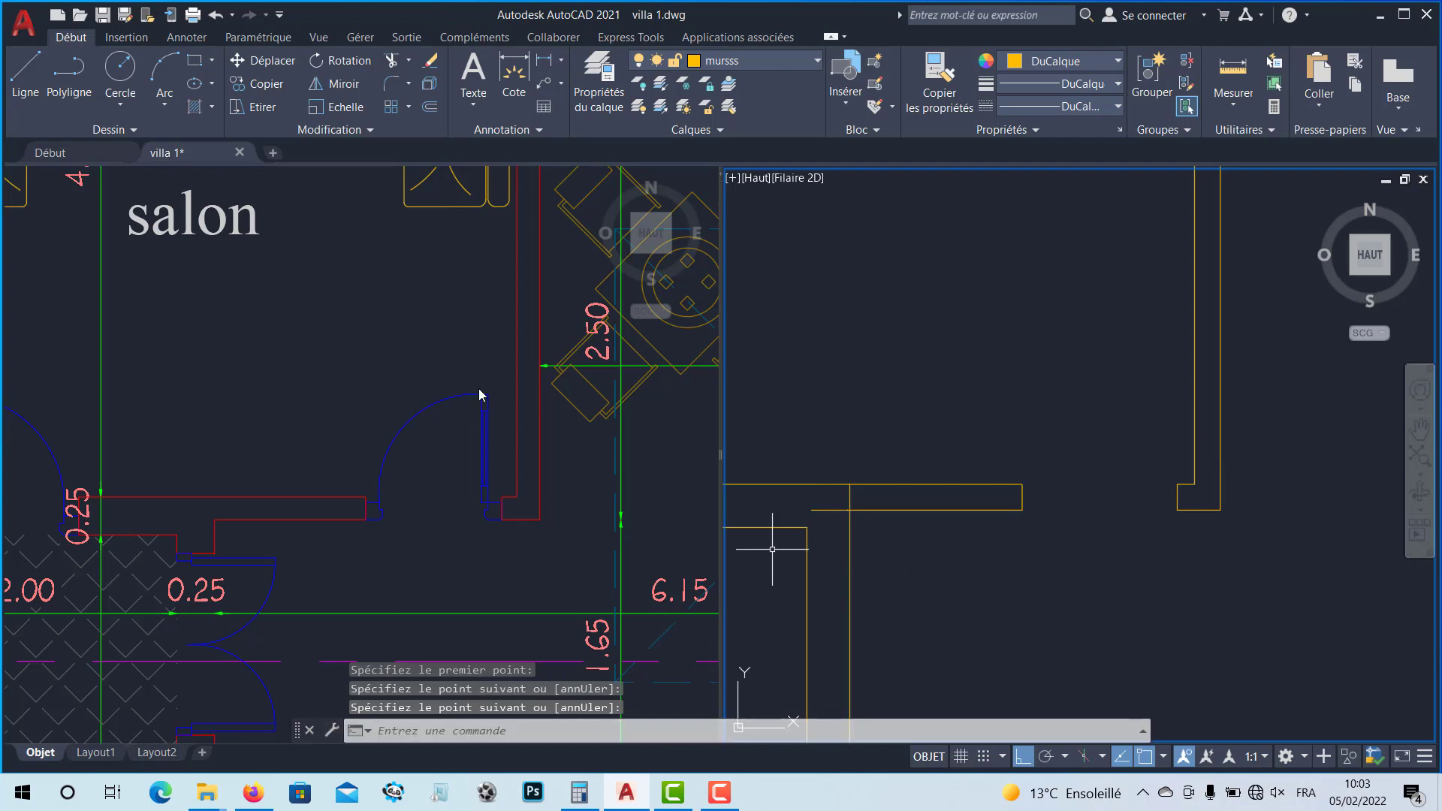
# Step: Fillet the lower line of the salon's bottom wall with the exterior wall's outer vertical line to form a clean corner
pyautogui.click(391, 84)
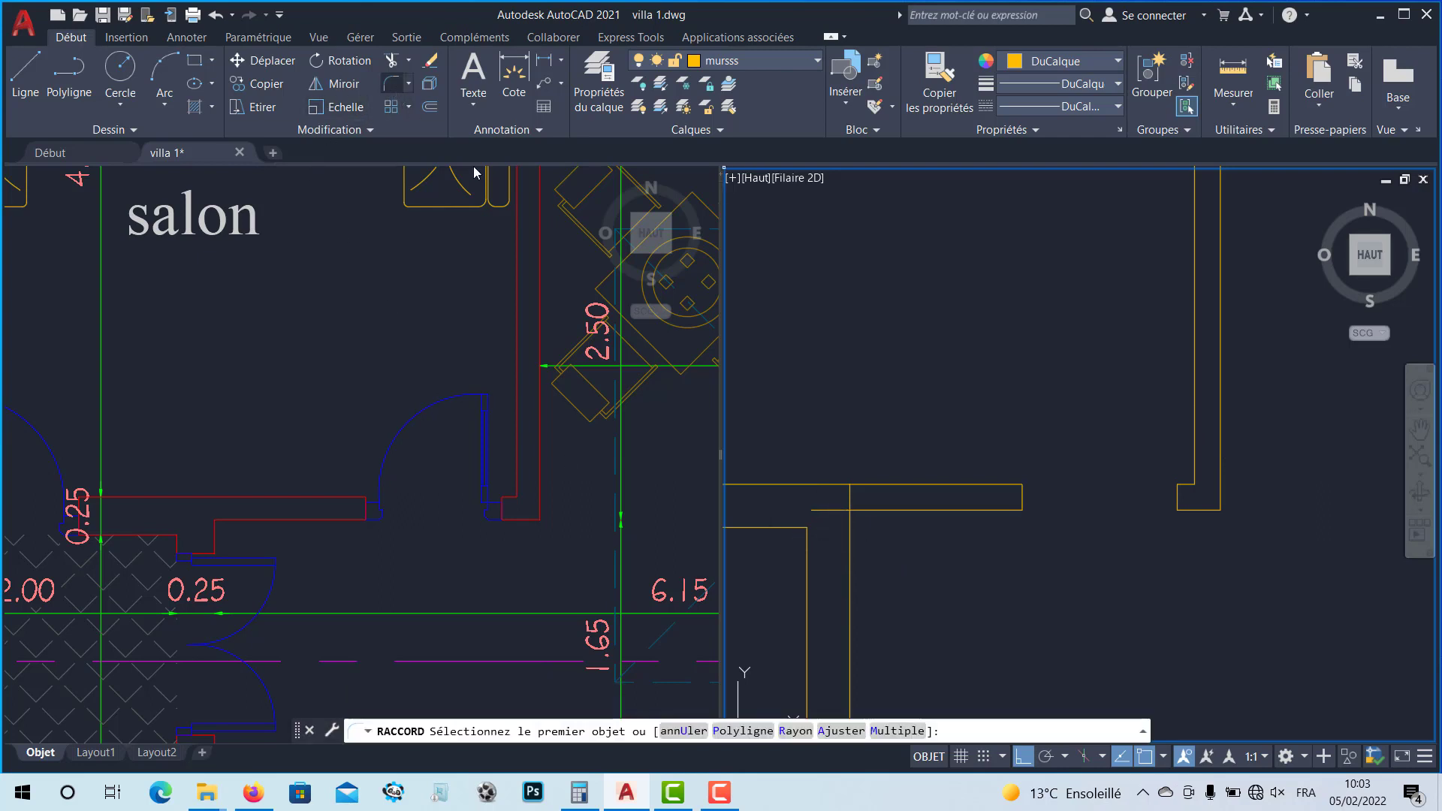
pyautogui.click(833, 509)
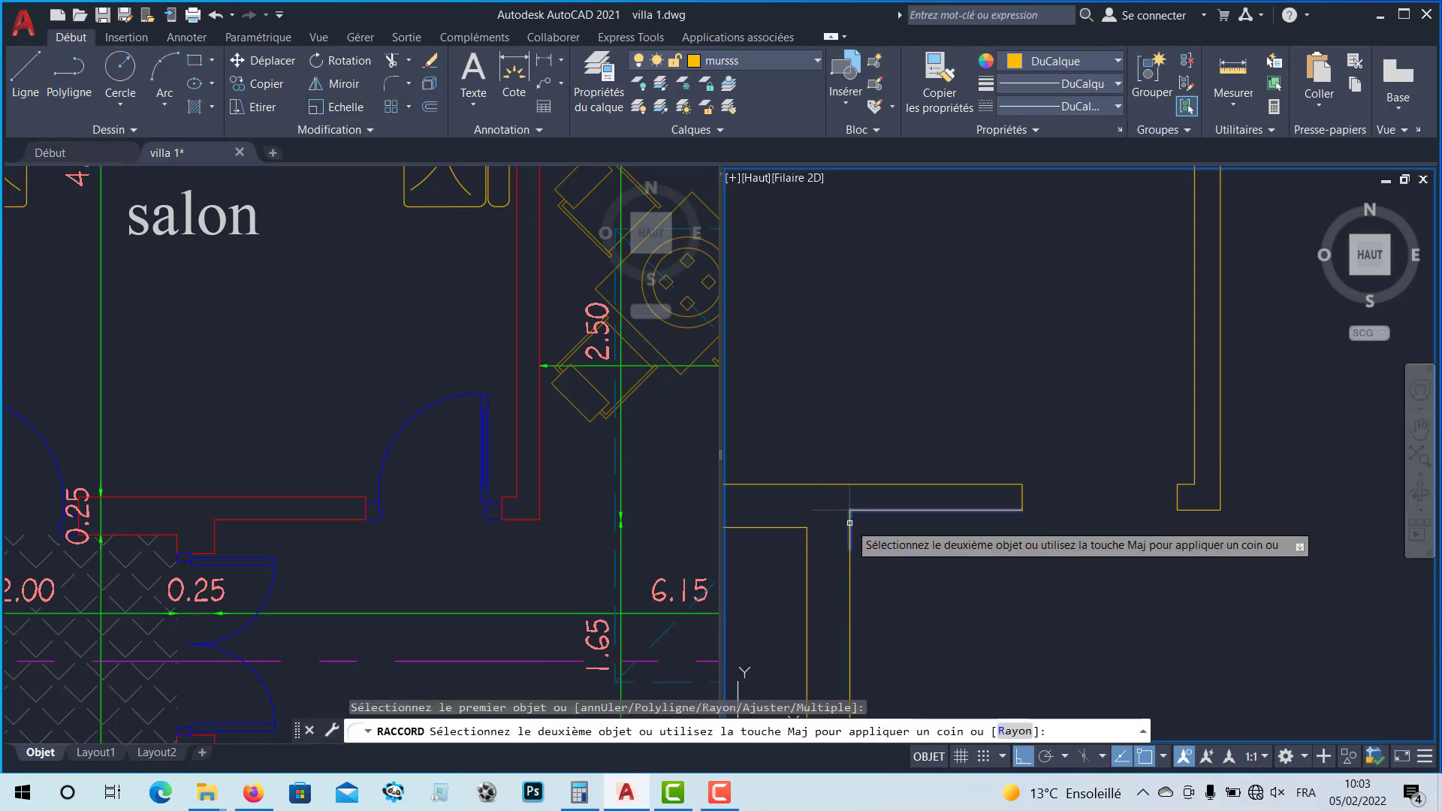
pyautogui.click(849, 536)
pyautogui.scroll(-2, 842, 578)
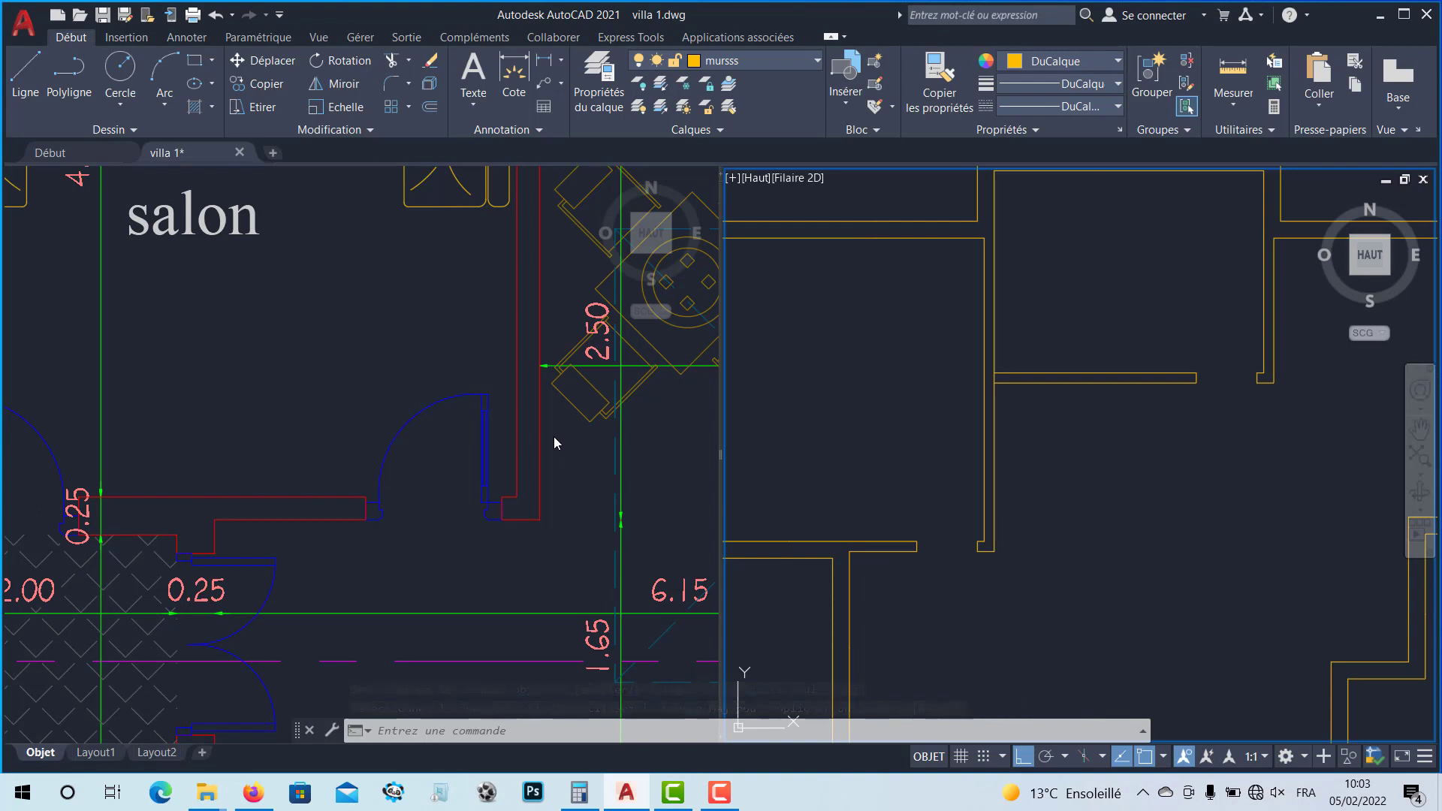
pyautogui.scroll(-2, 553, 436)
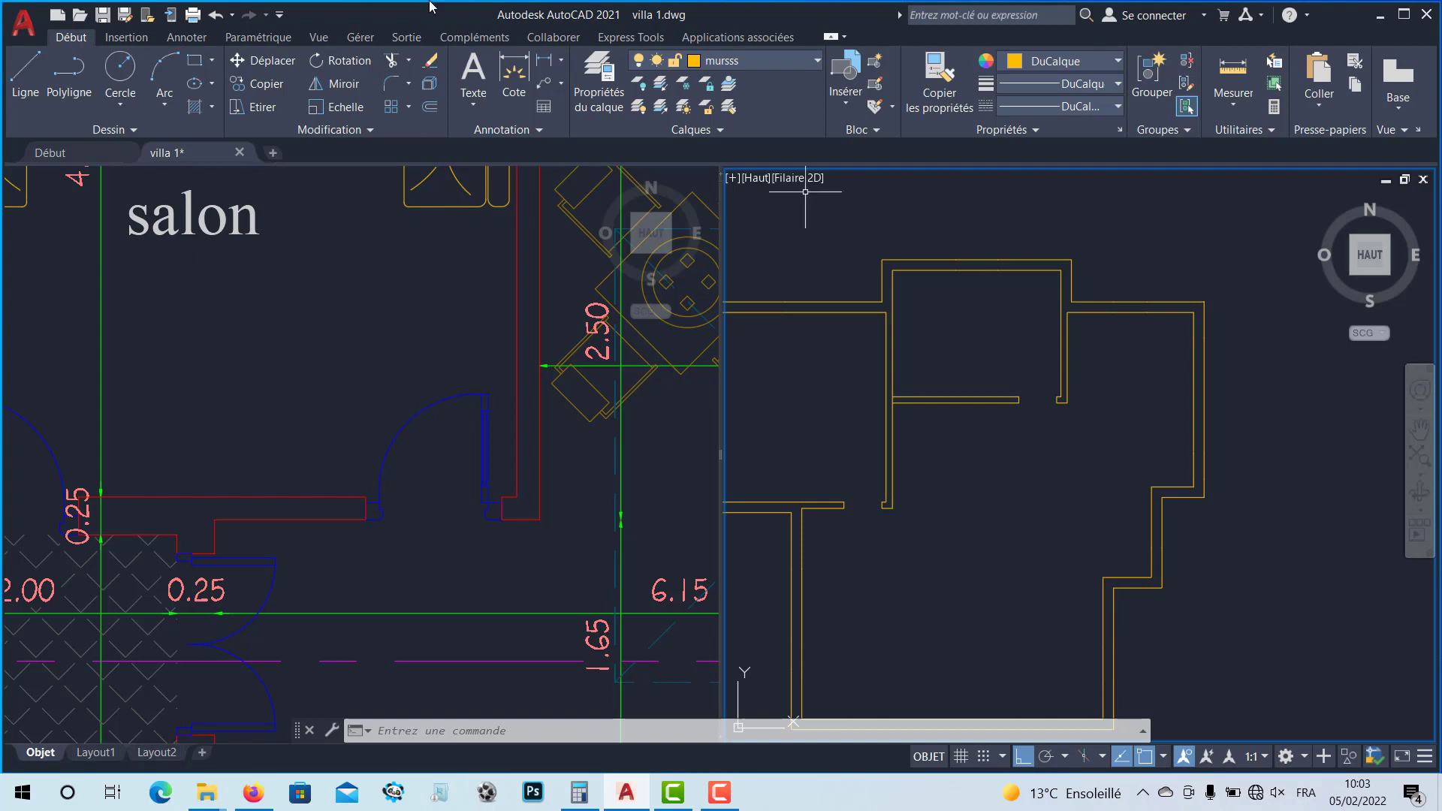
pyautogui.scroll(-2, 937, 419)
# Step: Trim the salon's right wall line between the two lines of the adjoining horizontal partition to open their junction
pyautogui.scroll(10, 930, 409)
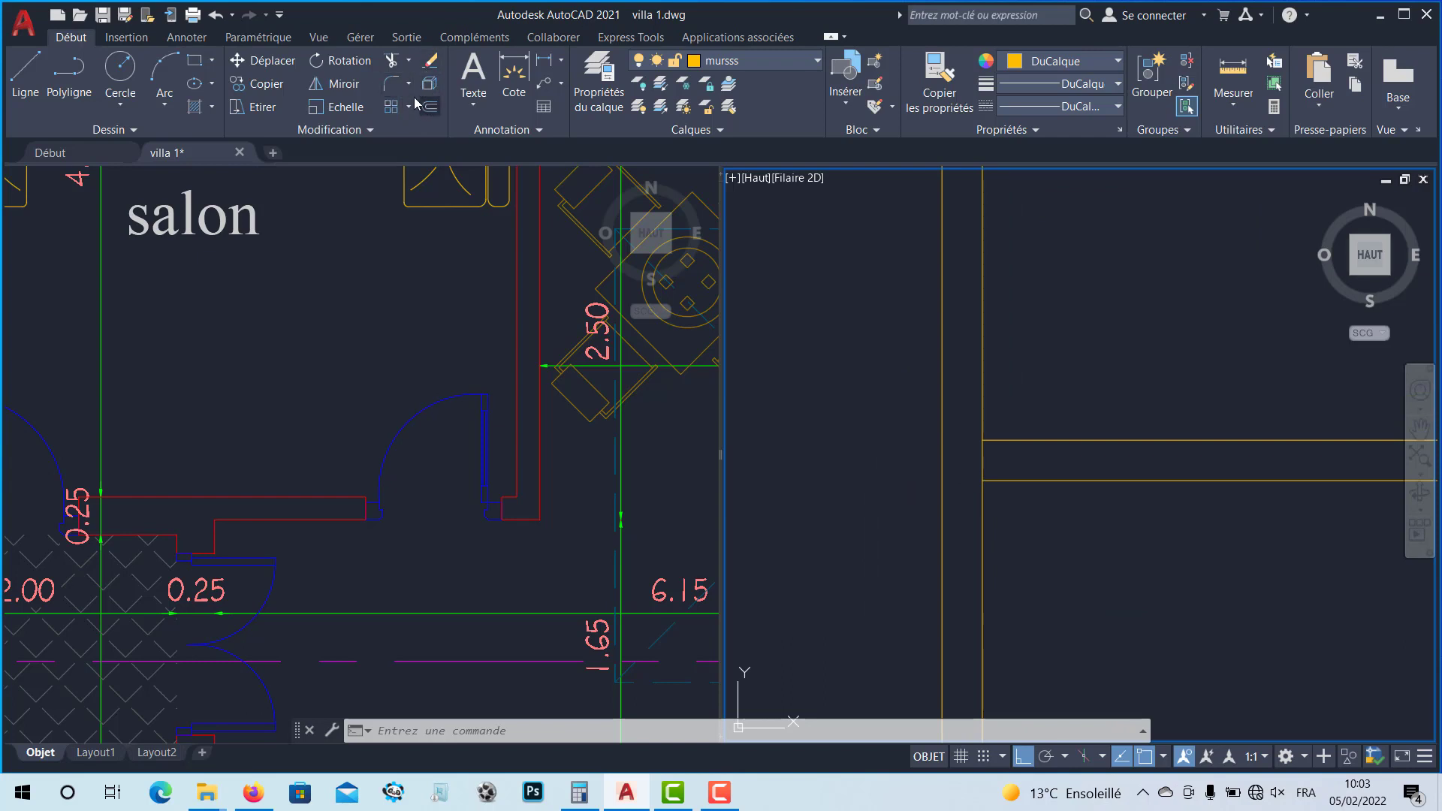
pyautogui.click(391, 61)
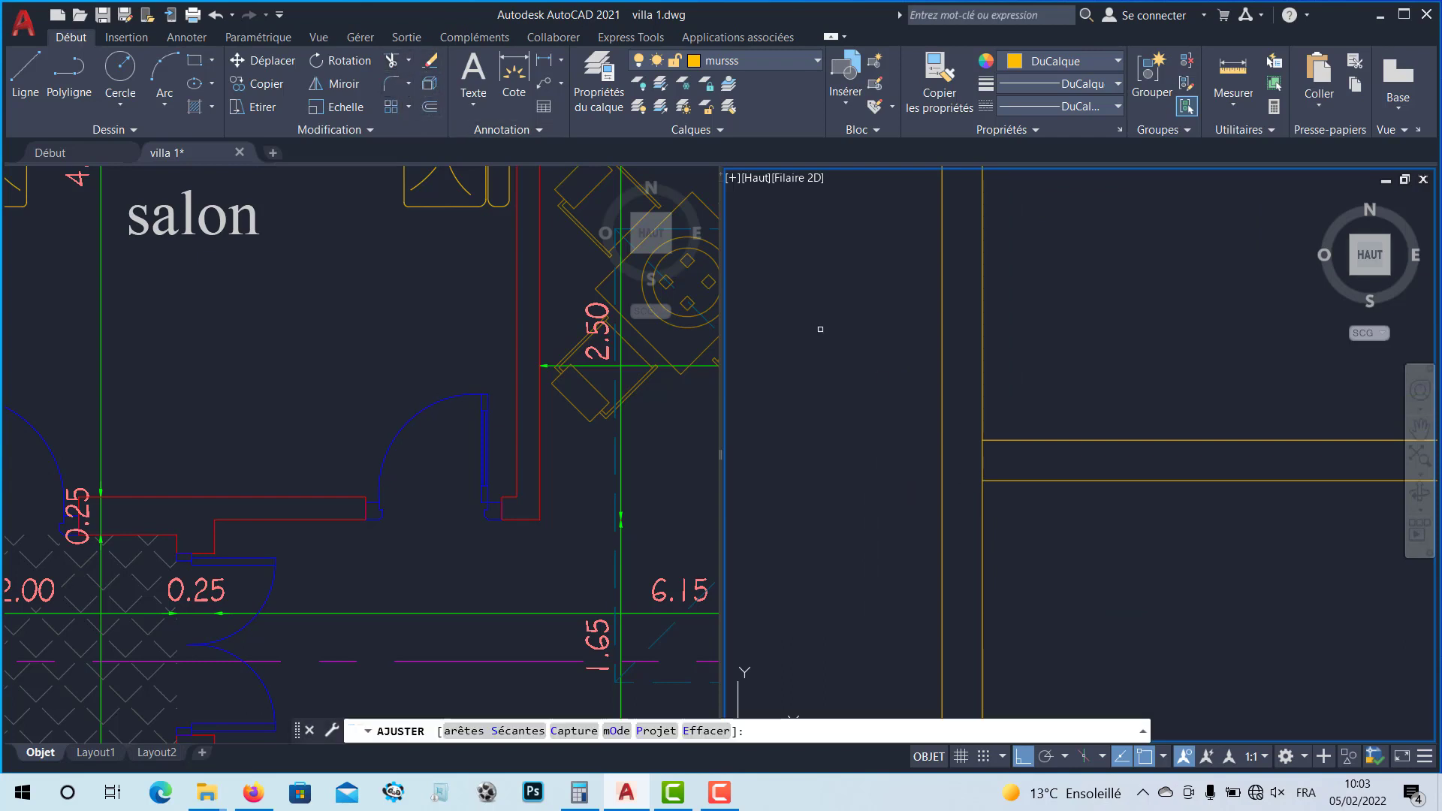
pyautogui.click(982, 462)
pyautogui.scroll(-4, 1007, 504)
pyautogui.scroll(-5, 1006, 521)
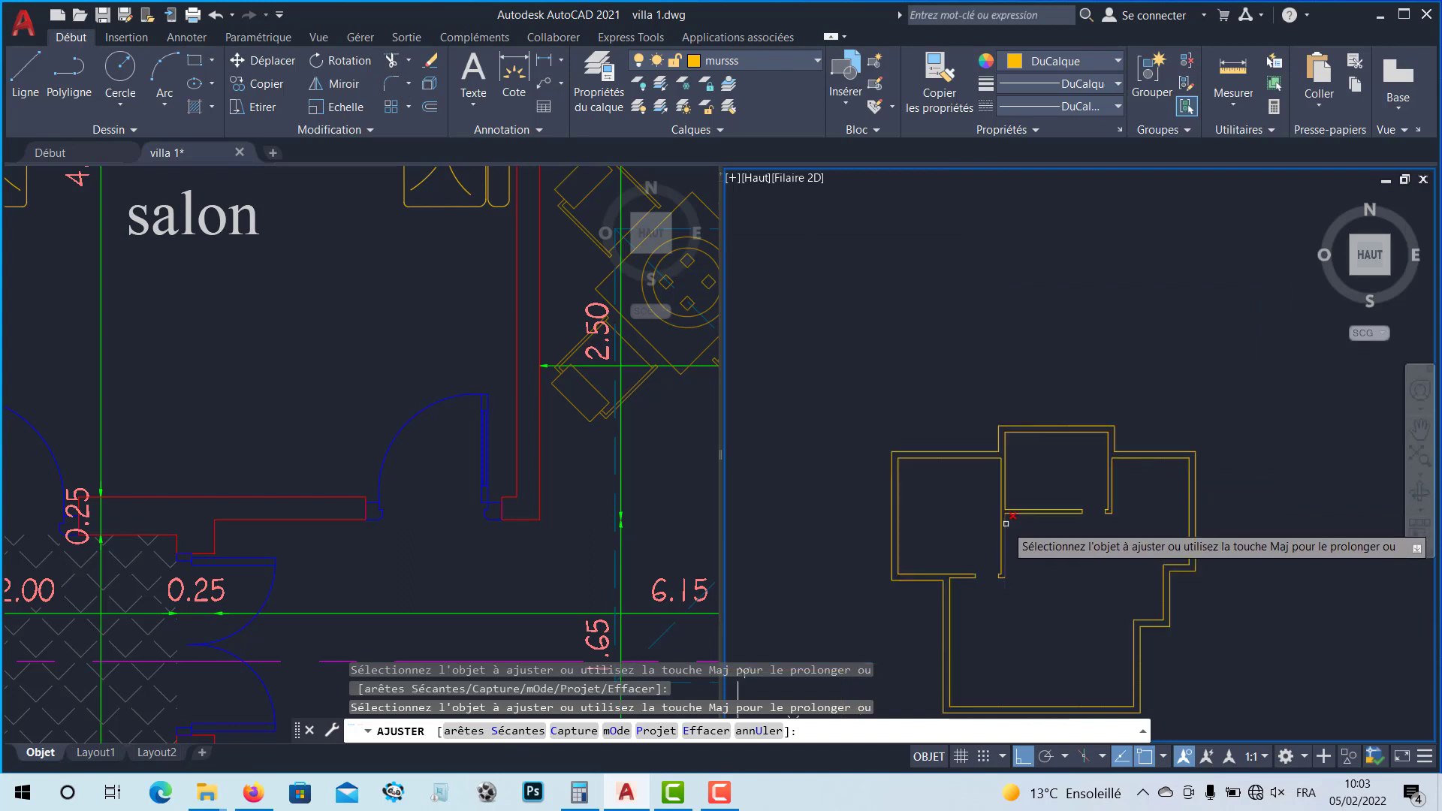
pyautogui.moveTo(967, 539); pyautogui.dragTo(979, 355, button='middle')
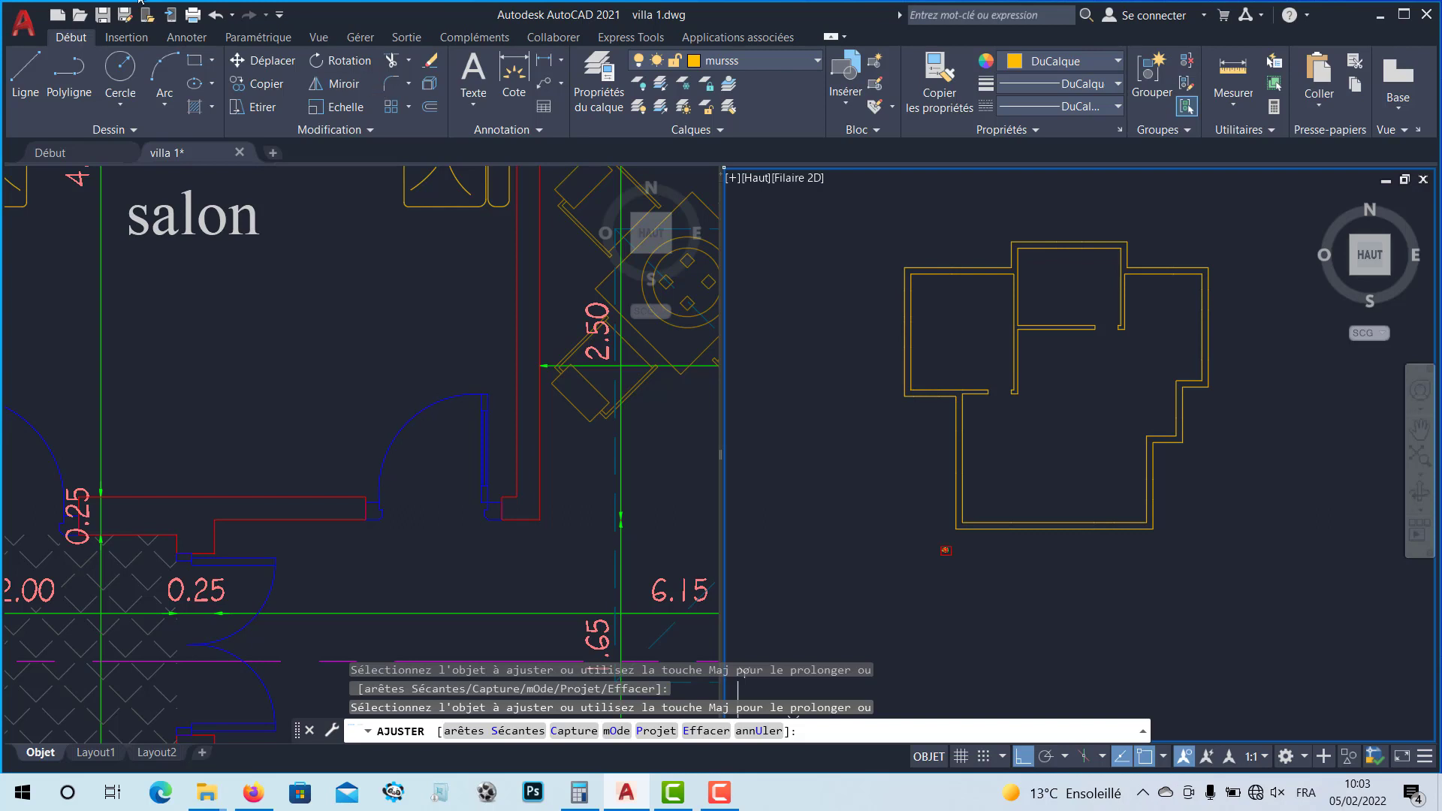
pyautogui.click(194, 60)
pyautogui.moveTo(1091, 421); pyautogui.dragTo(1077, 388, button='middle')
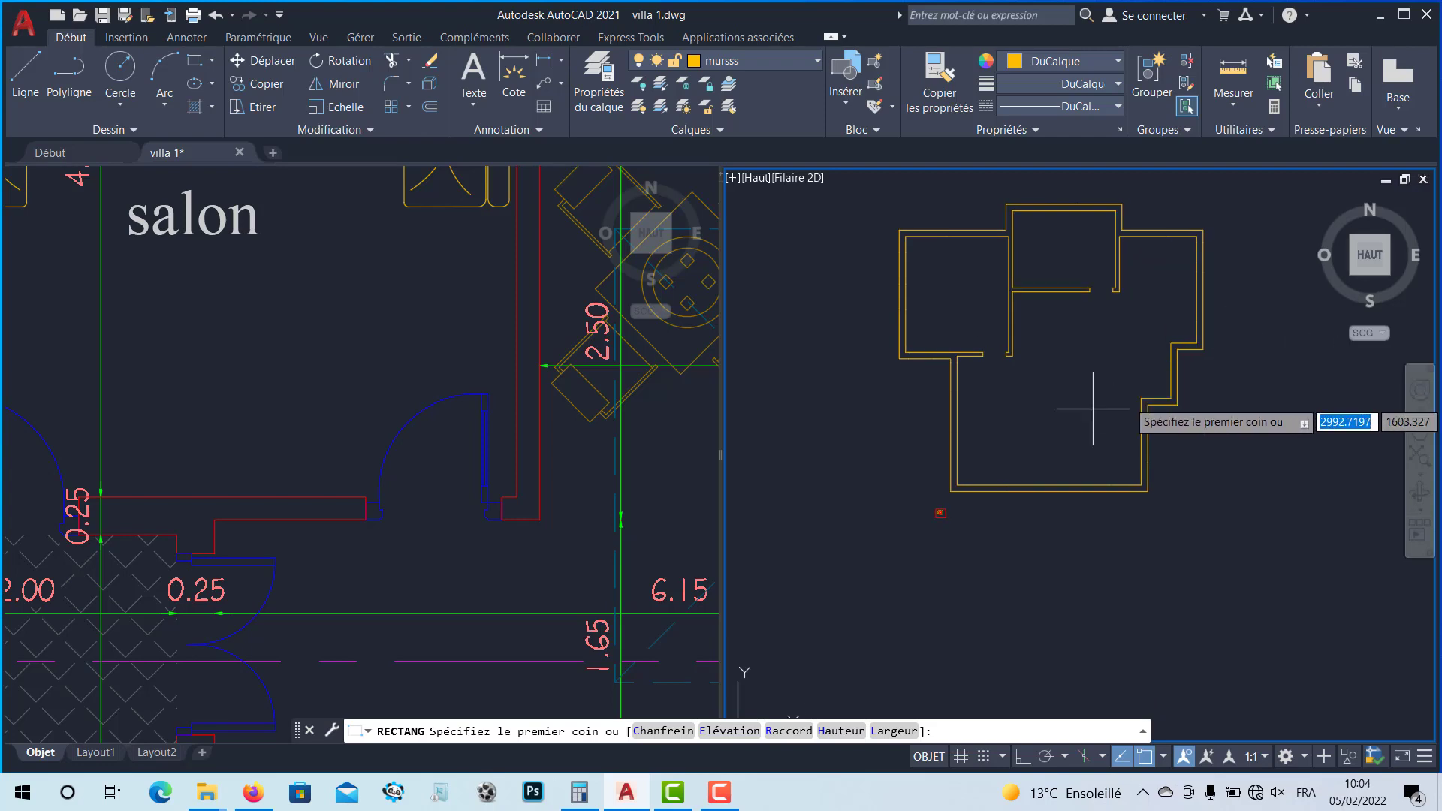
pyautogui.scroll(5, 969, 375)
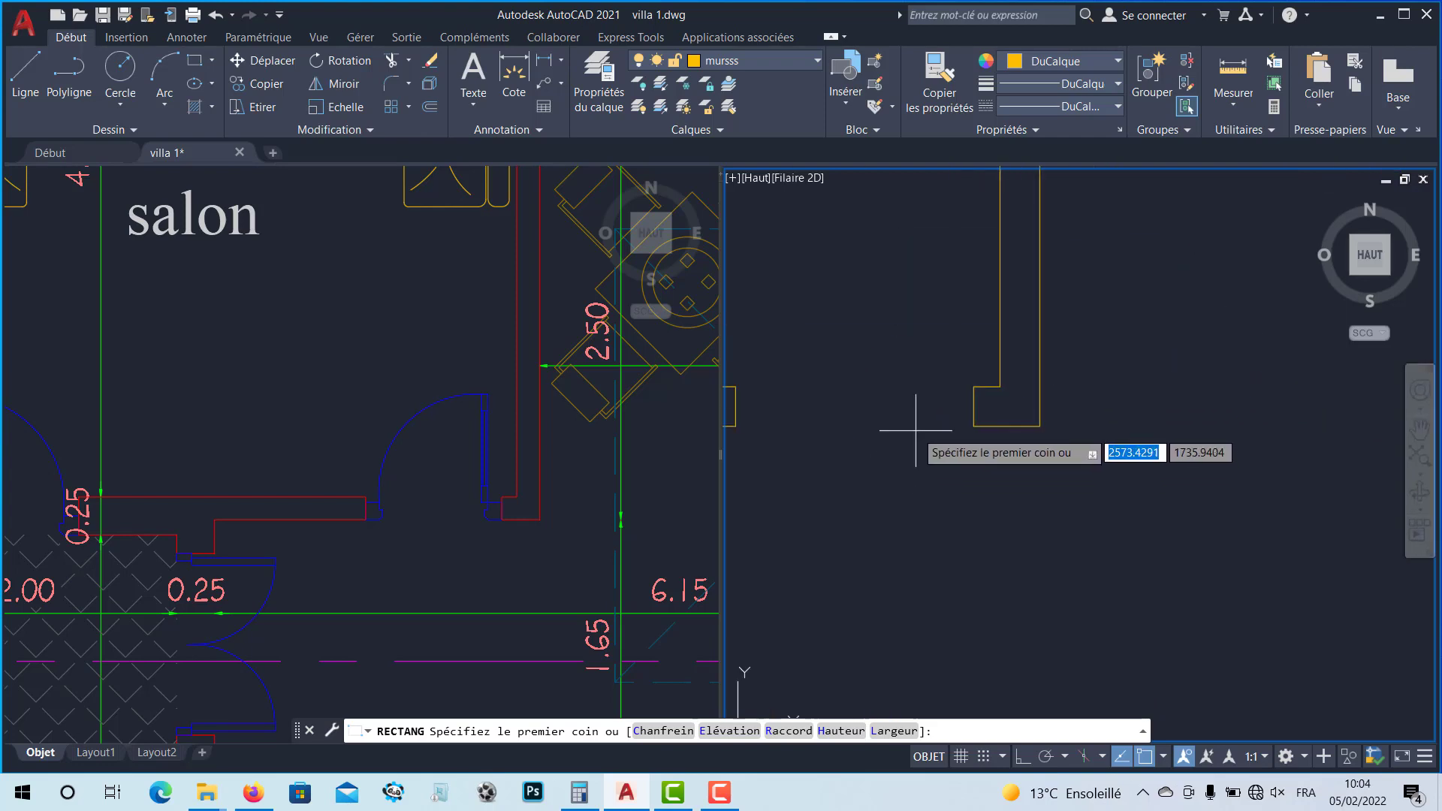
pyautogui.moveTo(915, 431); pyautogui.dragTo(1013, 473, button='middle')
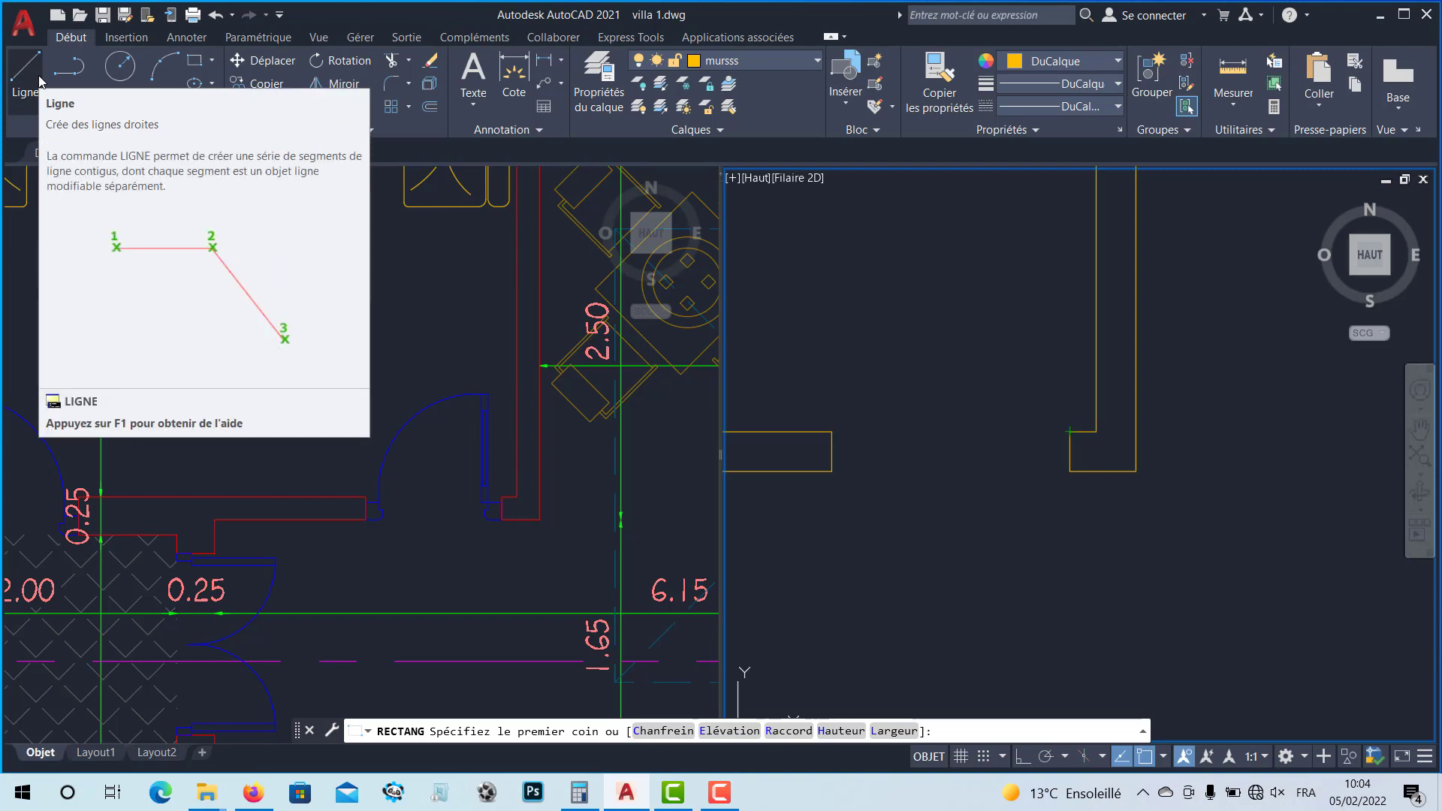
pyautogui.click(198, 66)
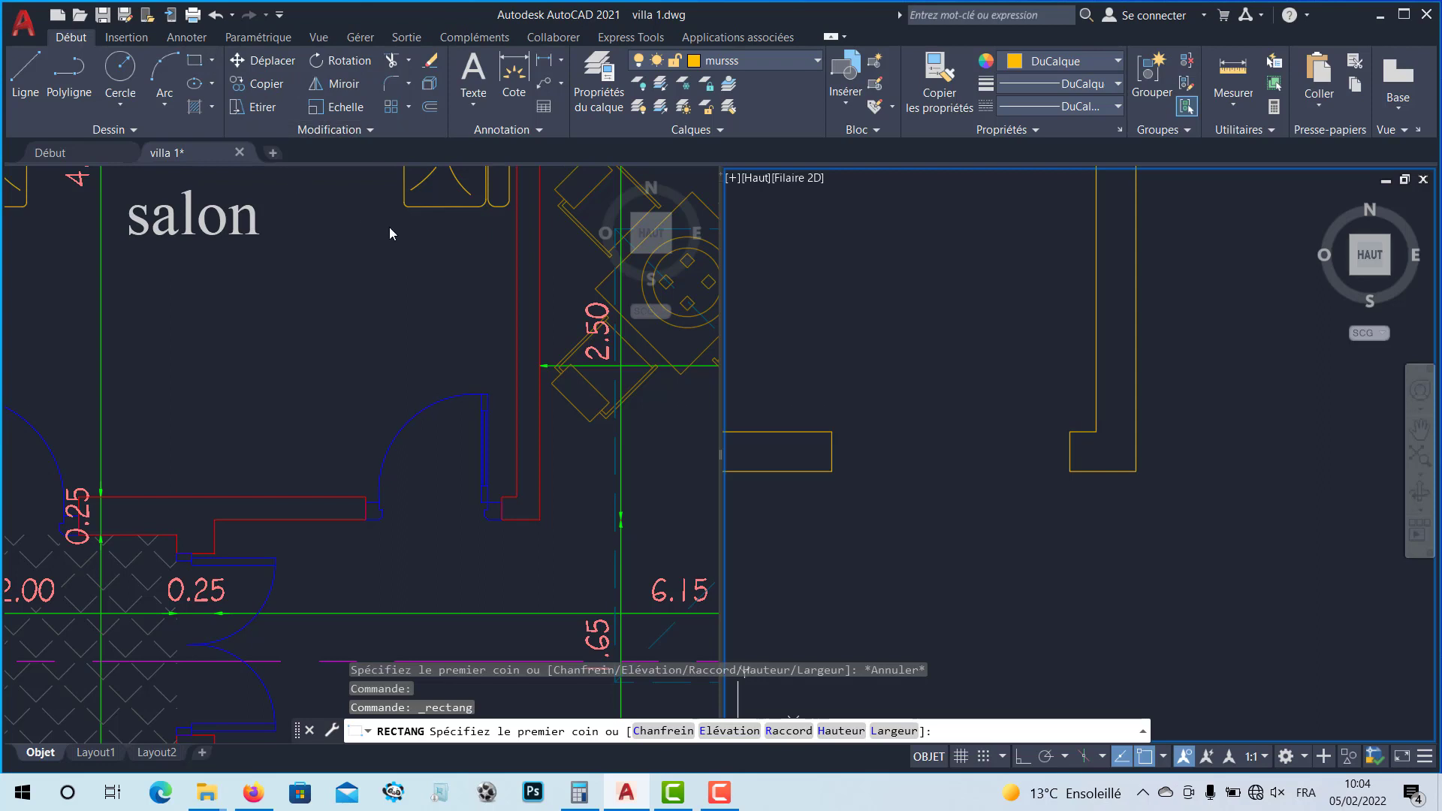
pyautogui.click(1069, 431)
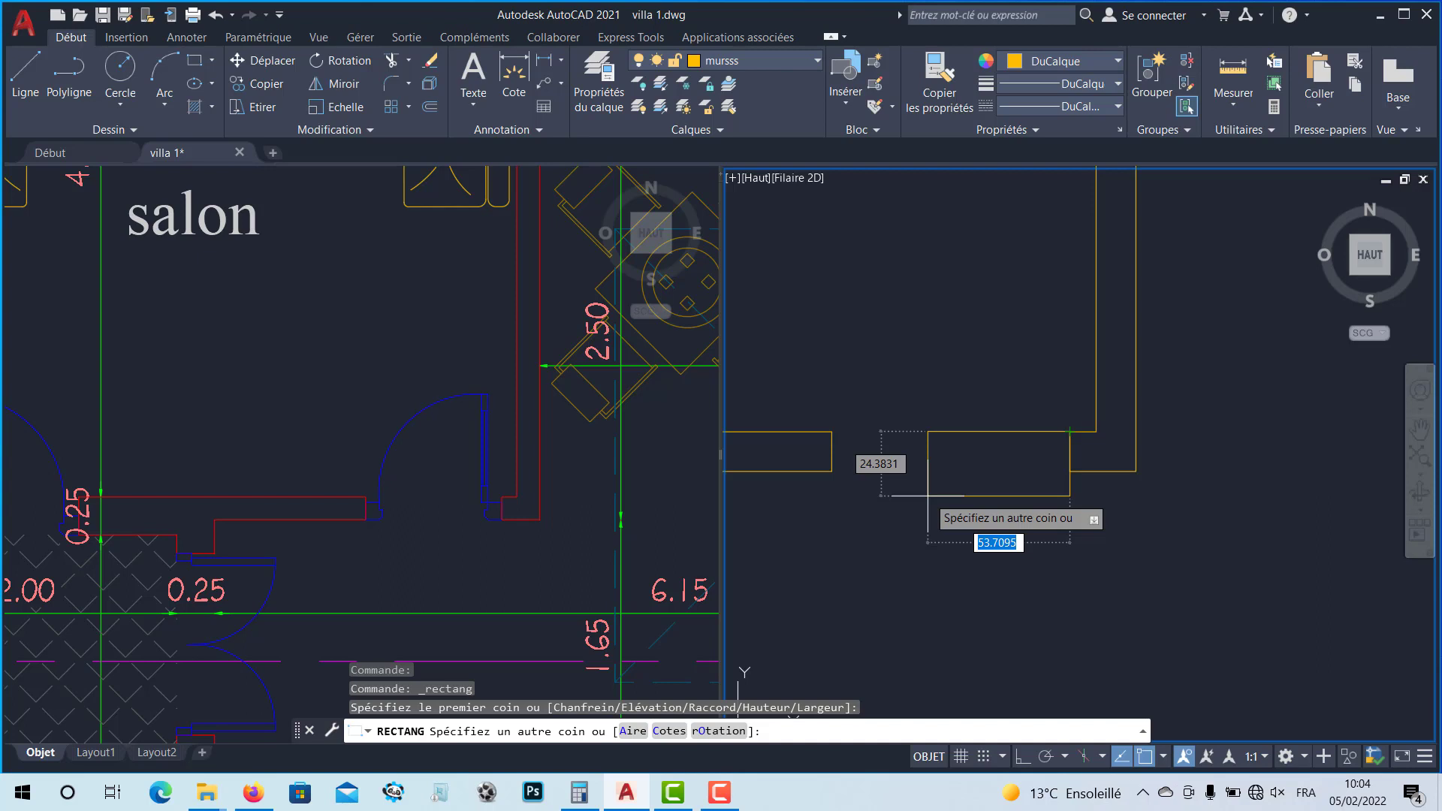
pyautogui.press('Escape')
# Step: Draw a 5 by 5 door frame rectangle up and left from the lower end of the salon door's right jamb
pyautogui.press('Return')
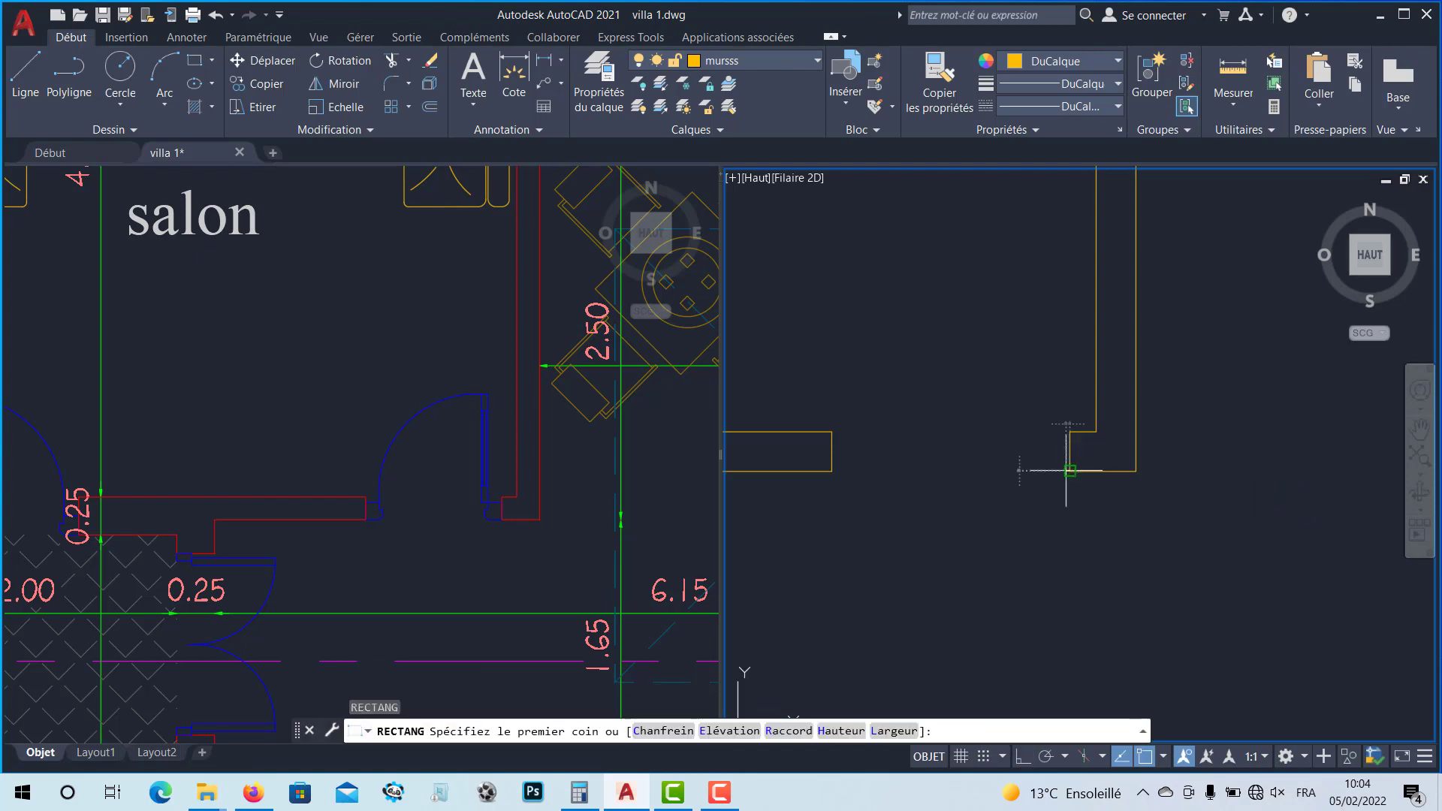
pyautogui.click(1070, 471)
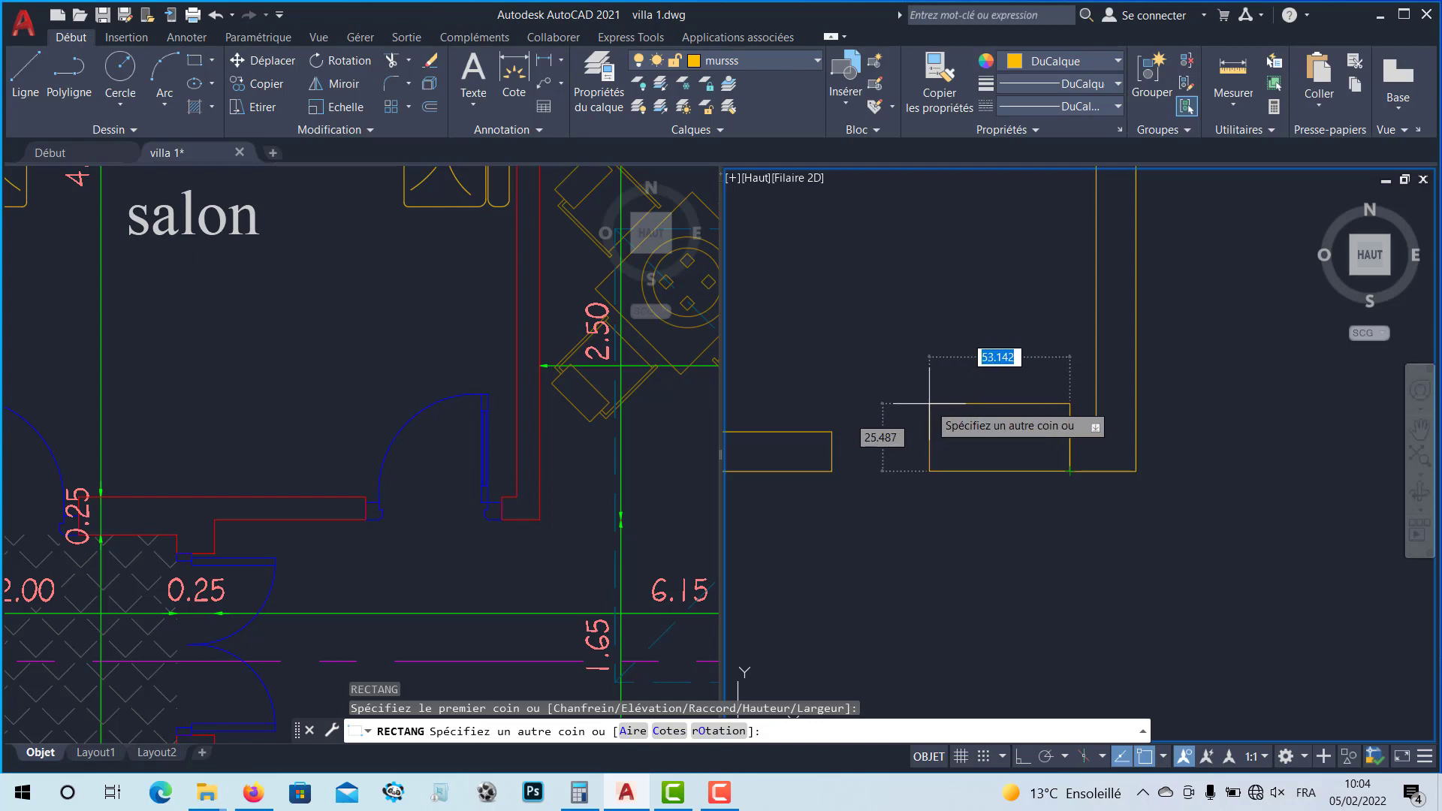
pyautogui.write('5')
pyautogui.press('Tab')
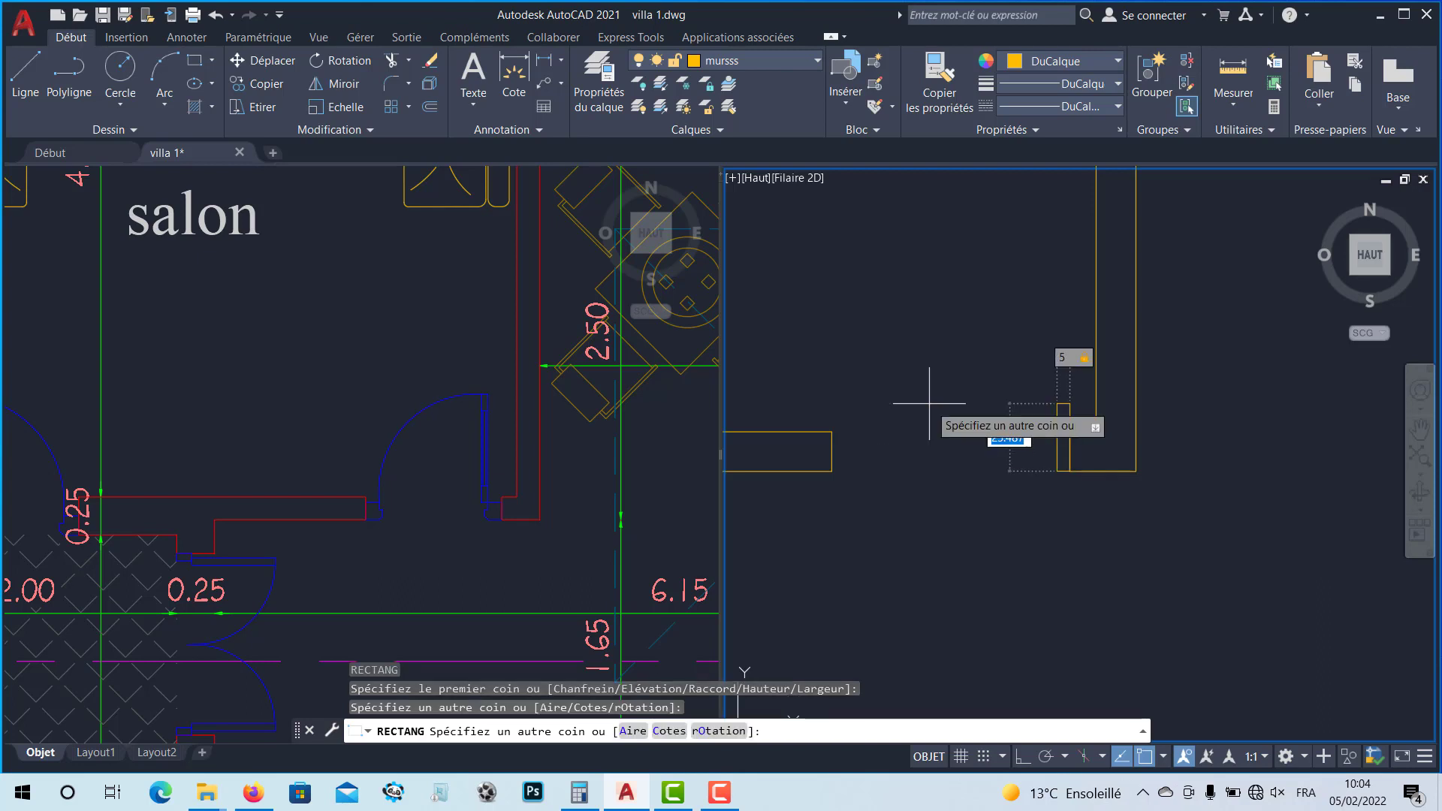
pyautogui.write('5')
pyautogui.press('Return')
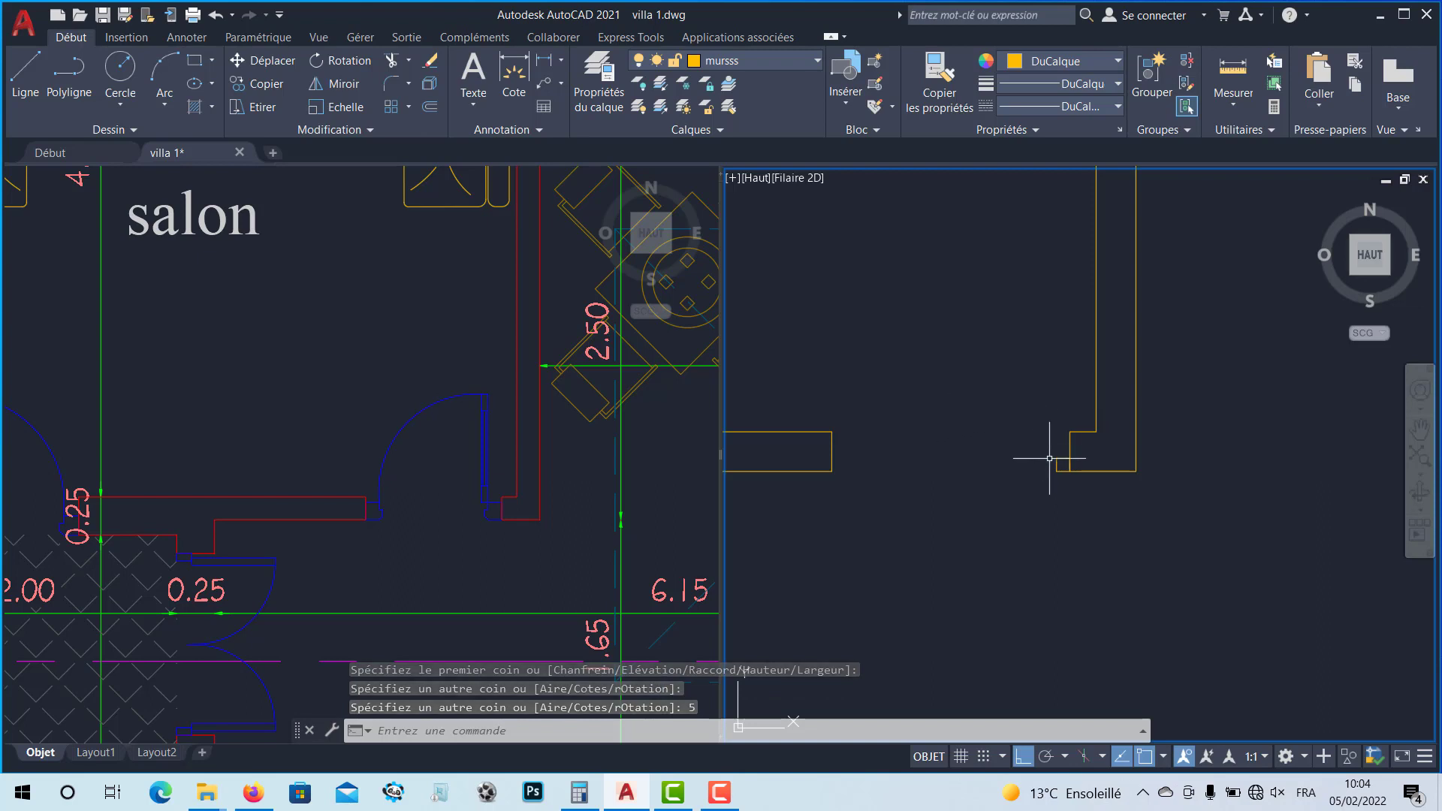
# Step: Copy the door frame square by its lower-left corner to the lower end of the salon door's left jamb
pyautogui.scroll(2, 1055, 466)
pyautogui.moveTo(1055, 467); pyautogui.dragTo(1153, 454, button='middle')
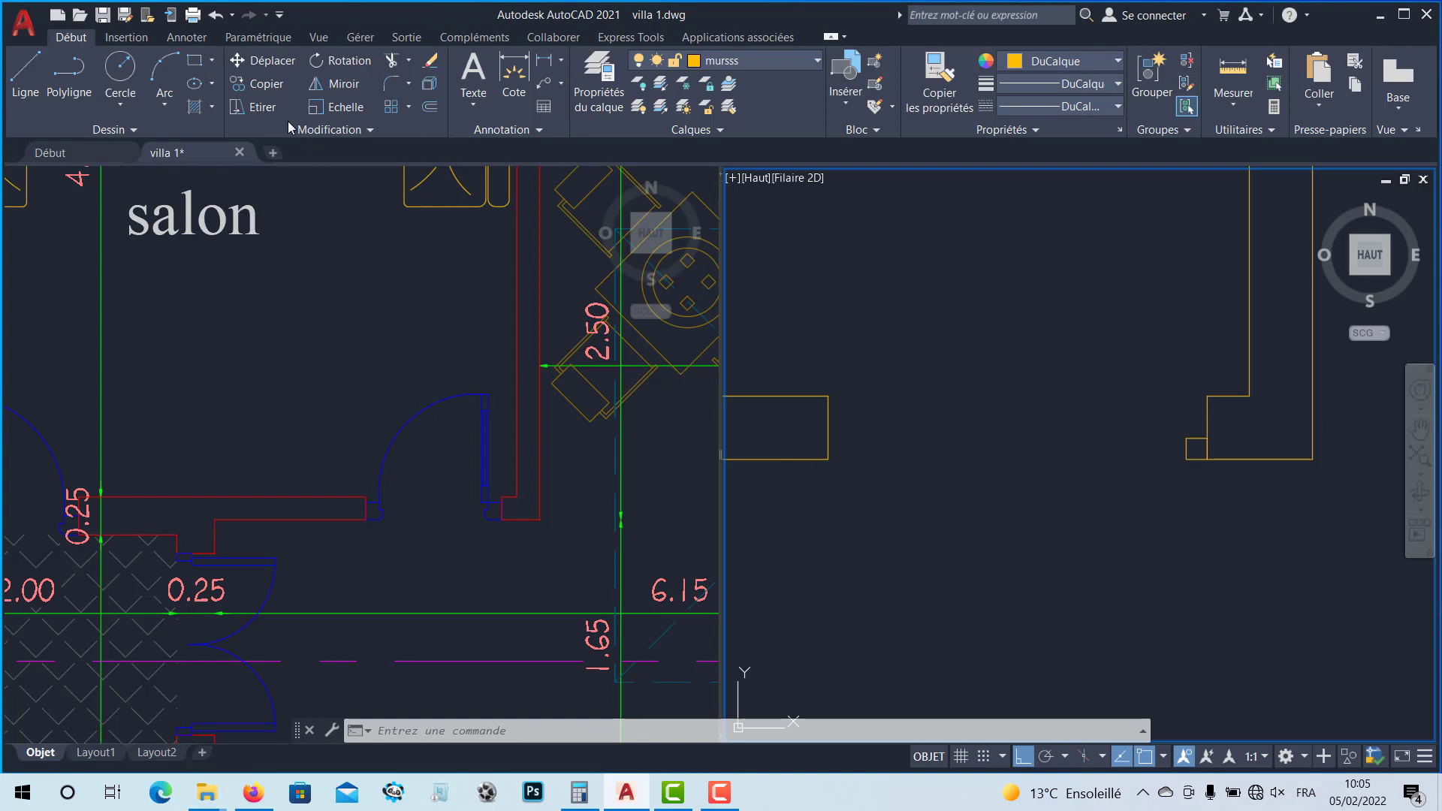
pyautogui.click(256, 84)
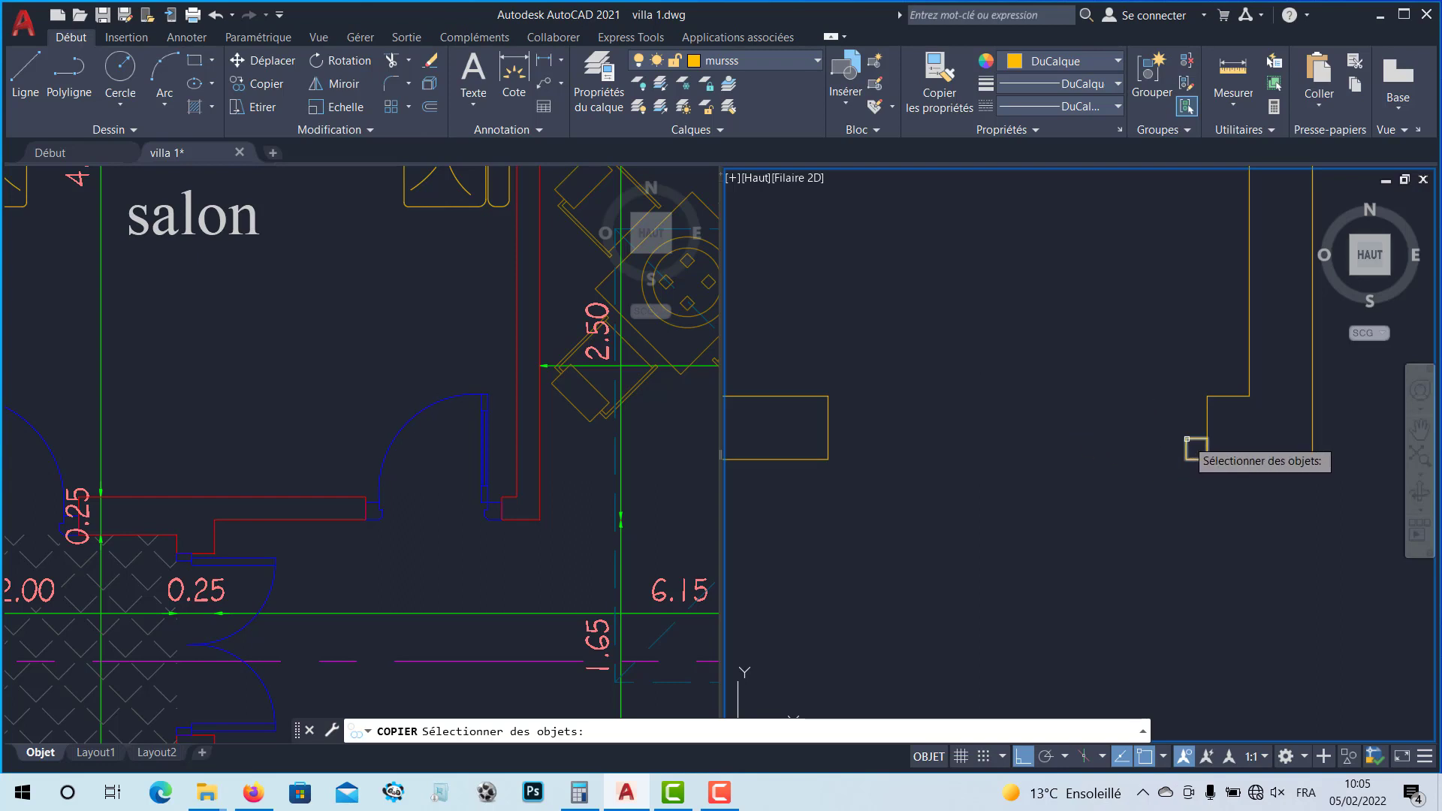
pyautogui.click(1186, 439)
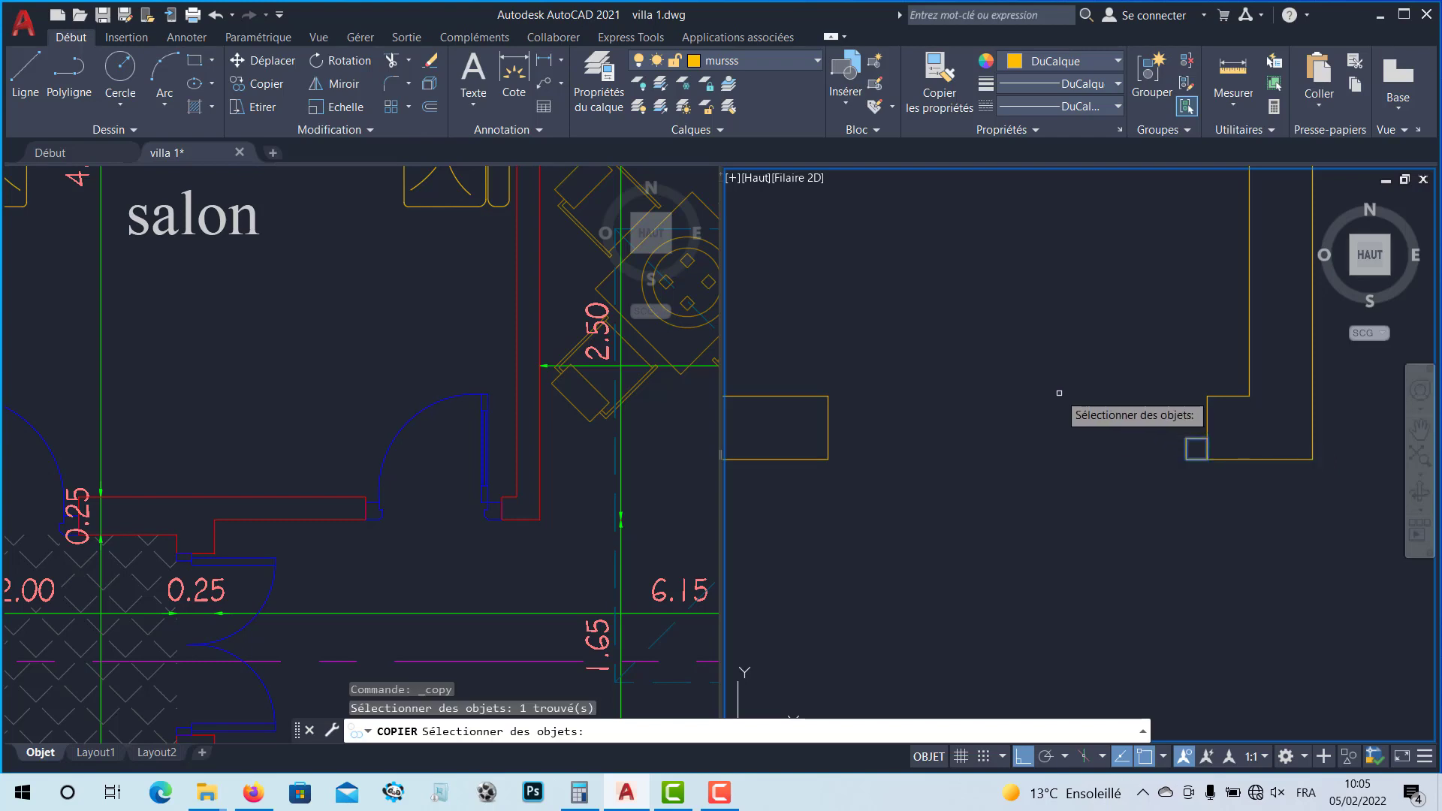
pyautogui.press('Return')
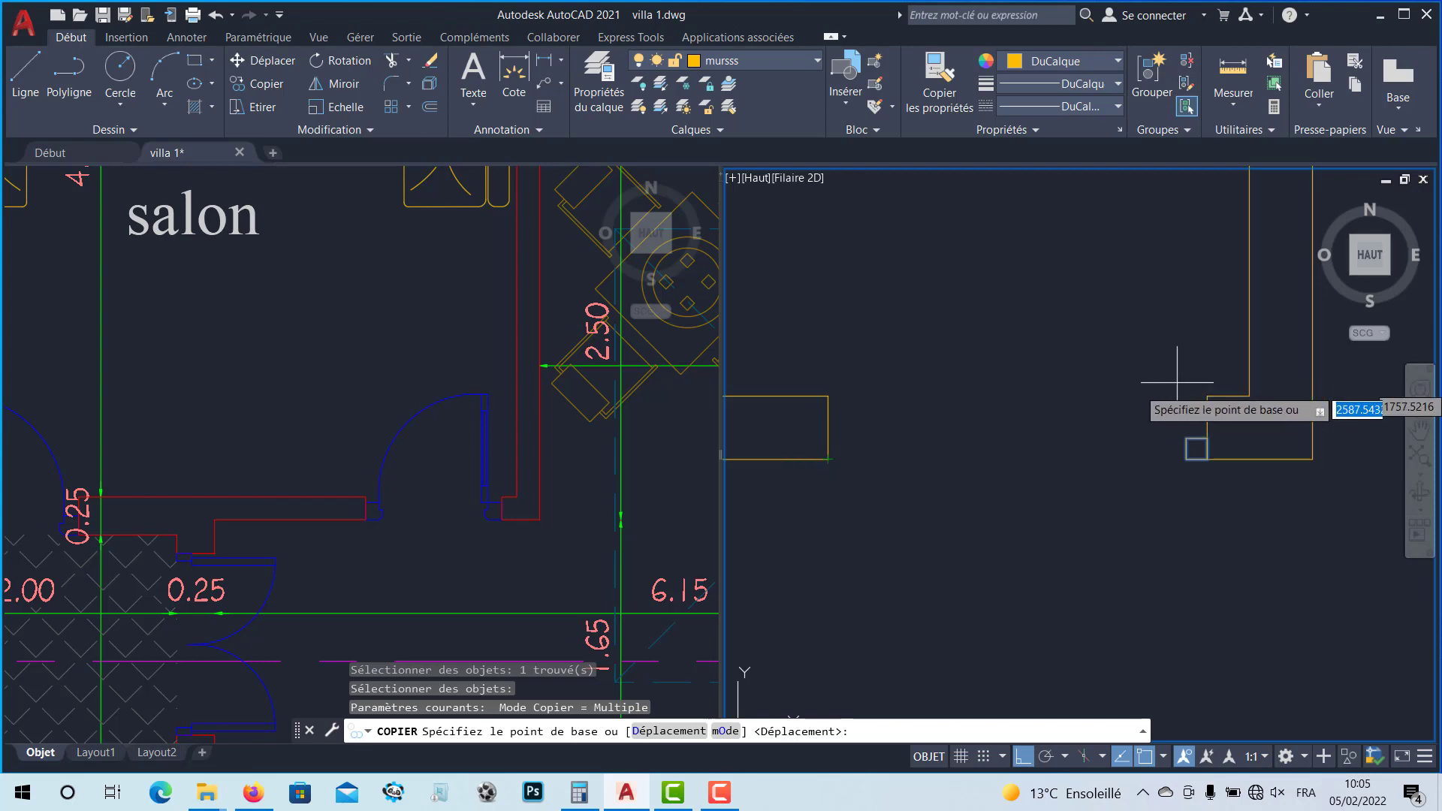
pyautogui.scroll(4, 1198, 439)
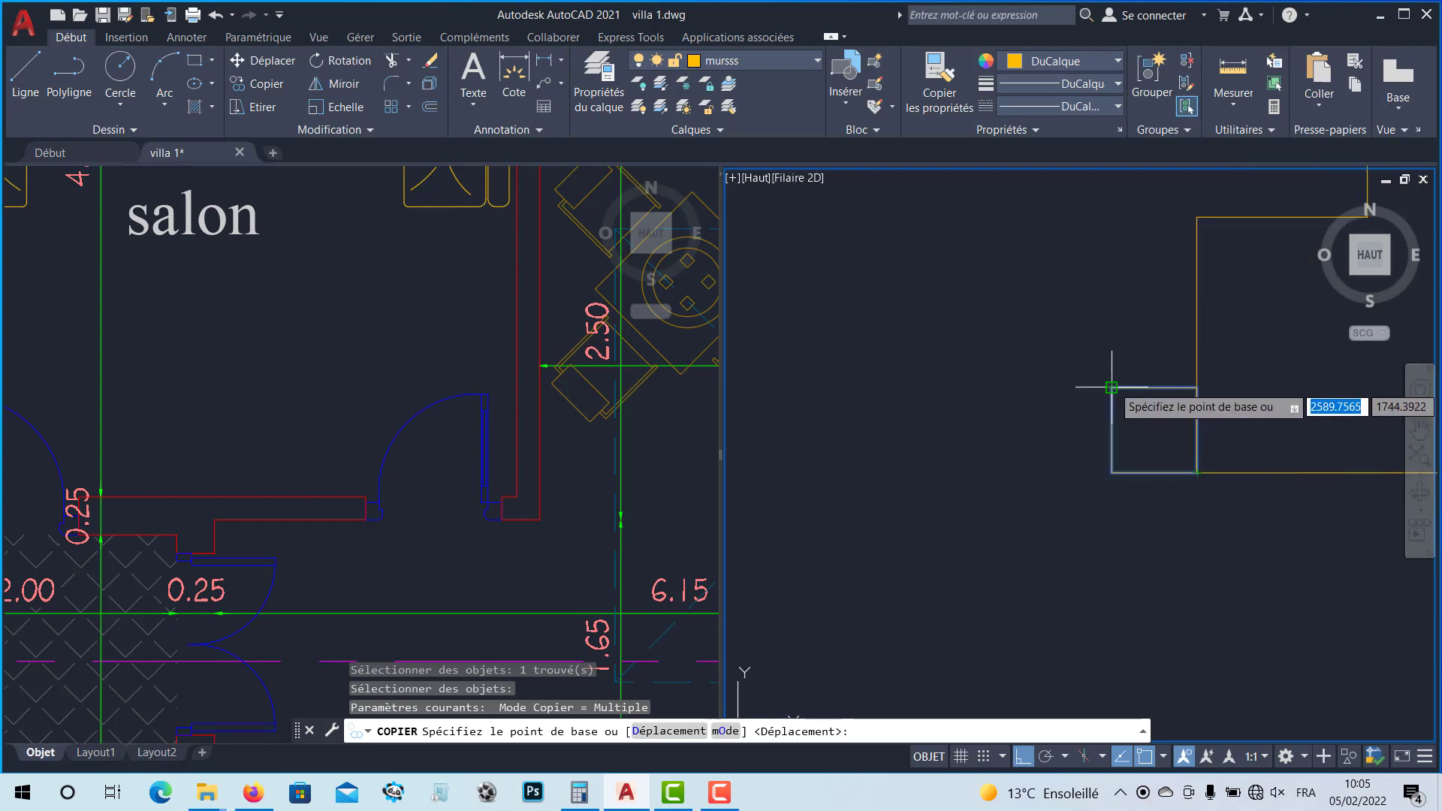
pyautogui.click(1111, 472)
pyautogui.scroll(-4, 1111, 472)
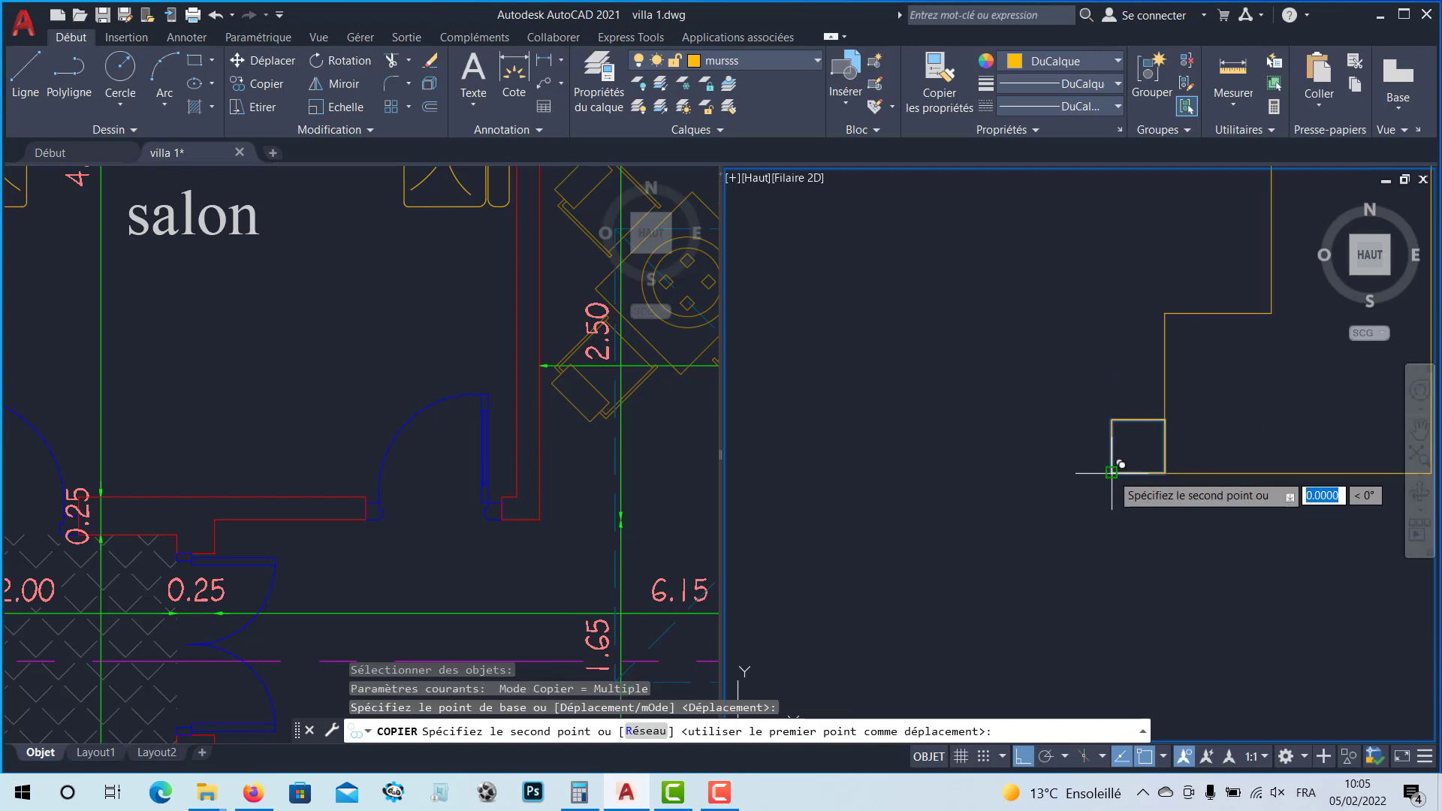
pyautogui.scroll(-2, 1111, 473)
pyautogui.scroll(7, 957, 479)
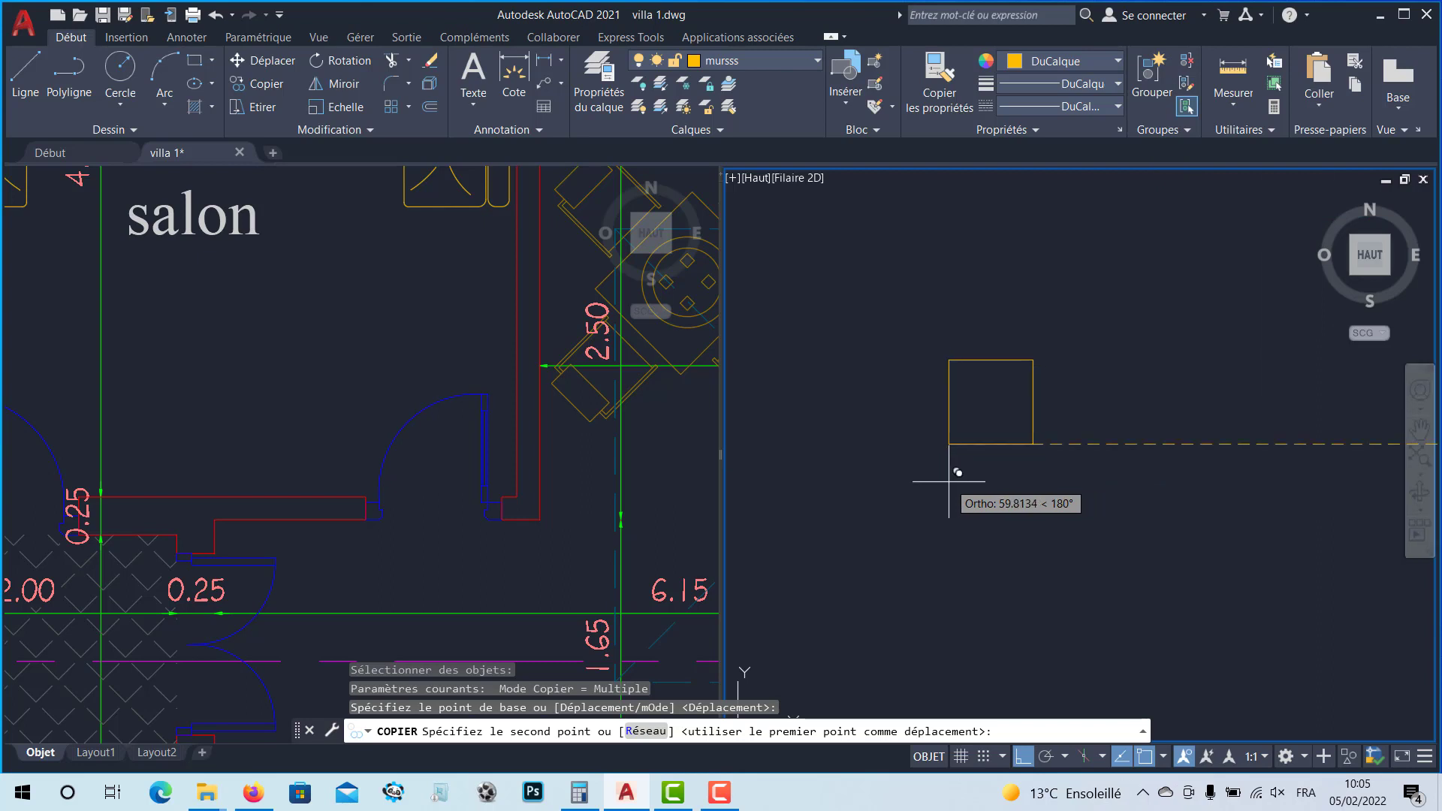
pyautogui.moveTo(927, 477); pyautogui.dragTo(1154, 469, button='middle')
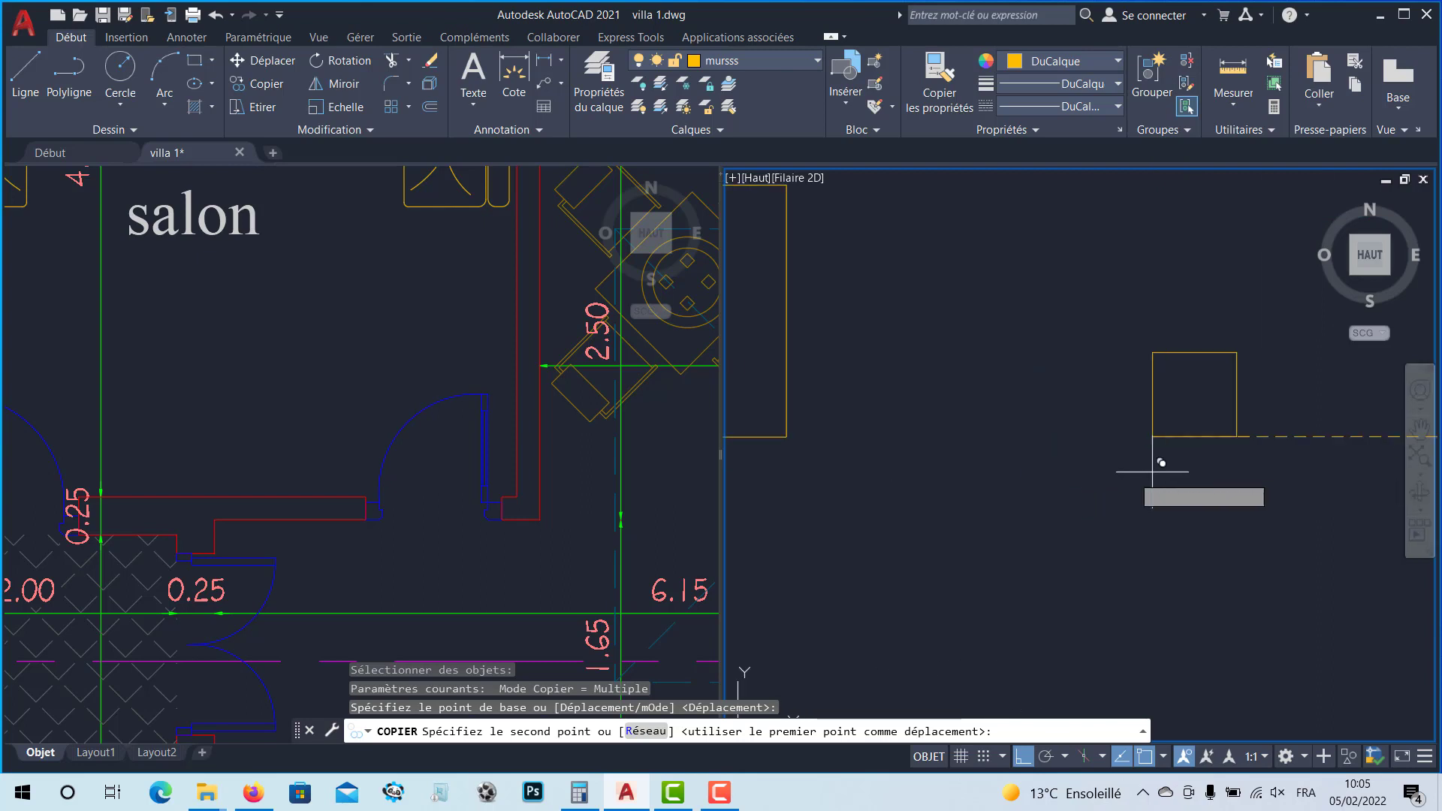
pyautogui.click(786, 436)
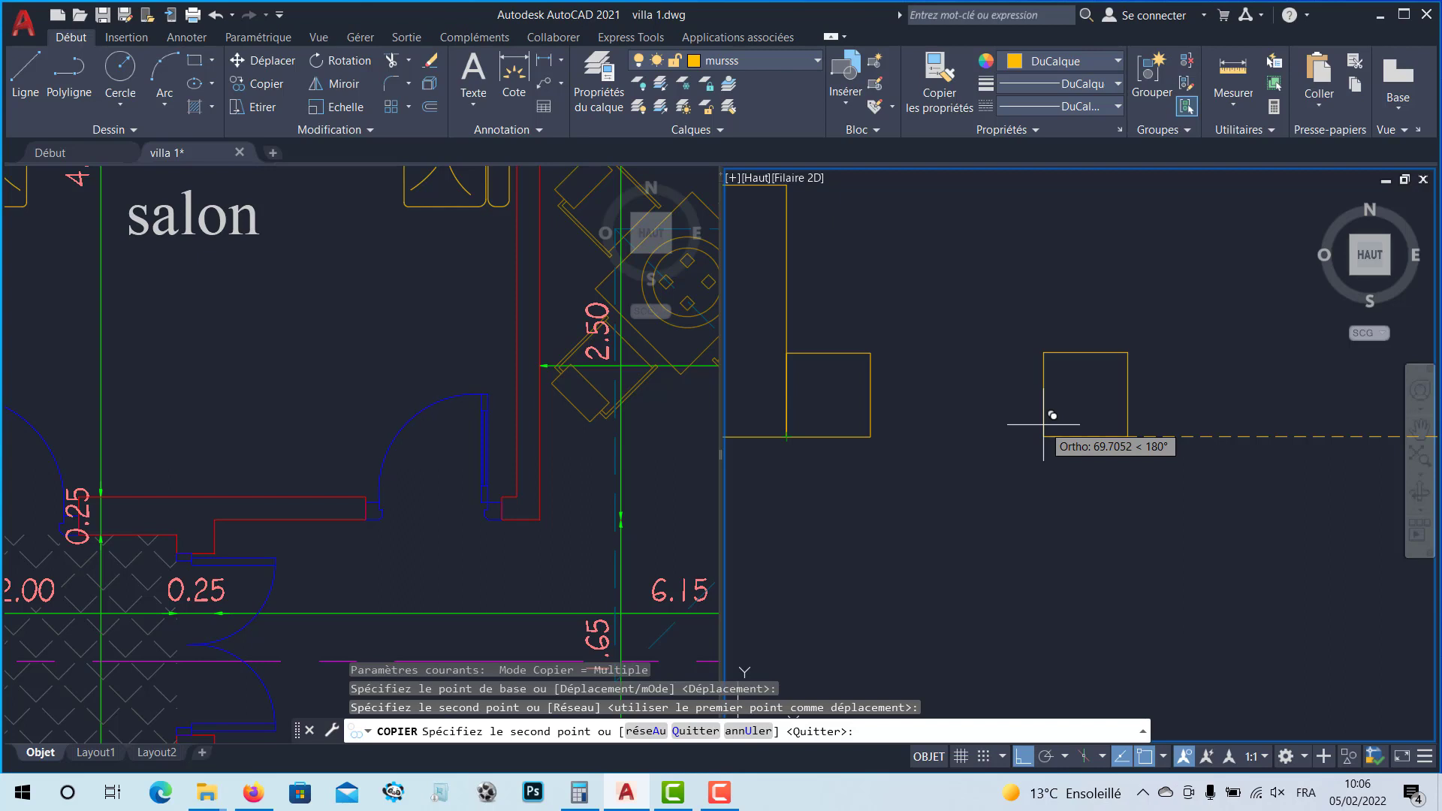
pyautogui.press('Return')
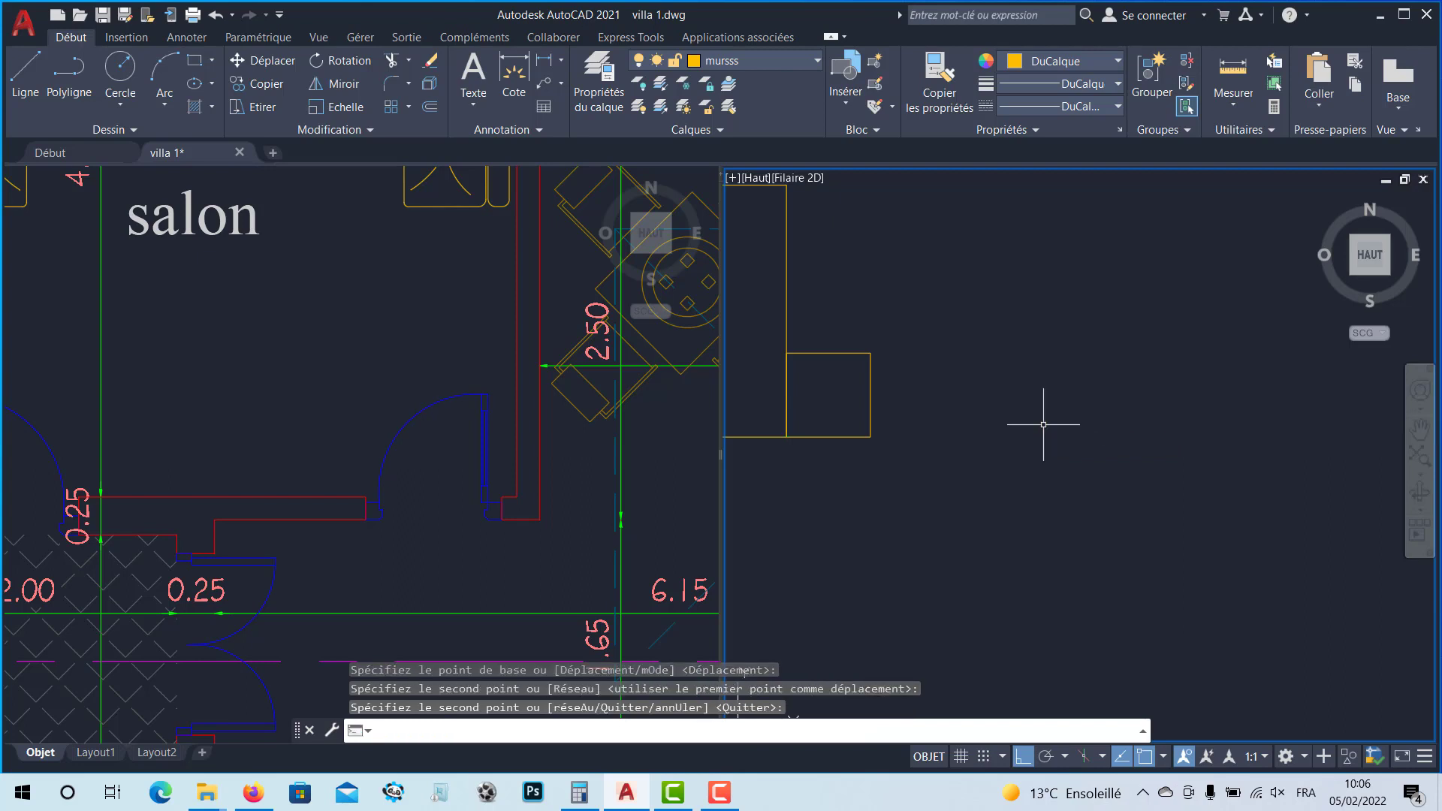
# Step: Draw the door leaf as a rectangle 3 wide and 80 high, up and left from the right frame square's upper-left corner
pyautogui.scroll(-5, 1044, 424)
pyautogui.moveTo(1137, 419); pyautogui.dragTo(972, 444, button='middle')
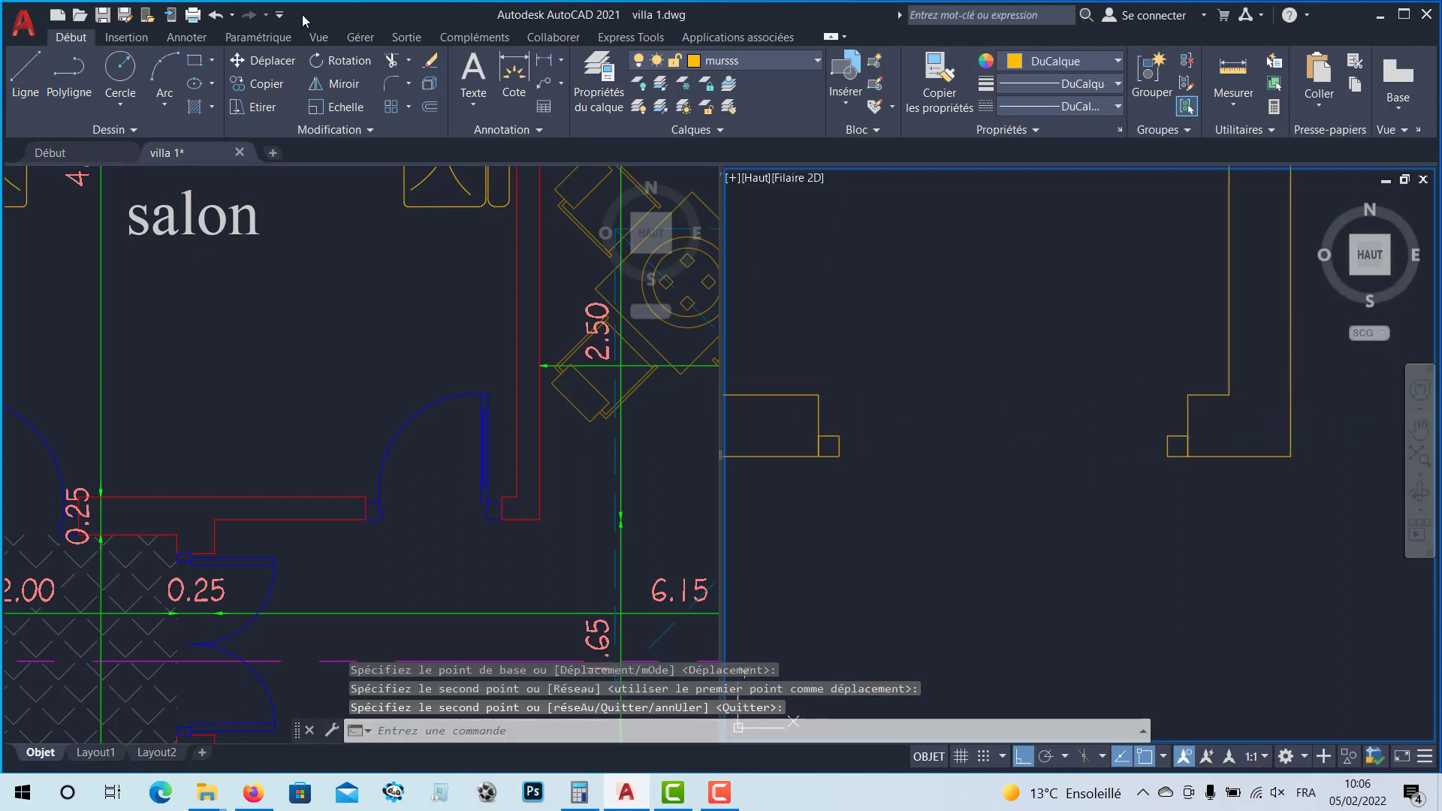
pyautogui.click(195, 61)
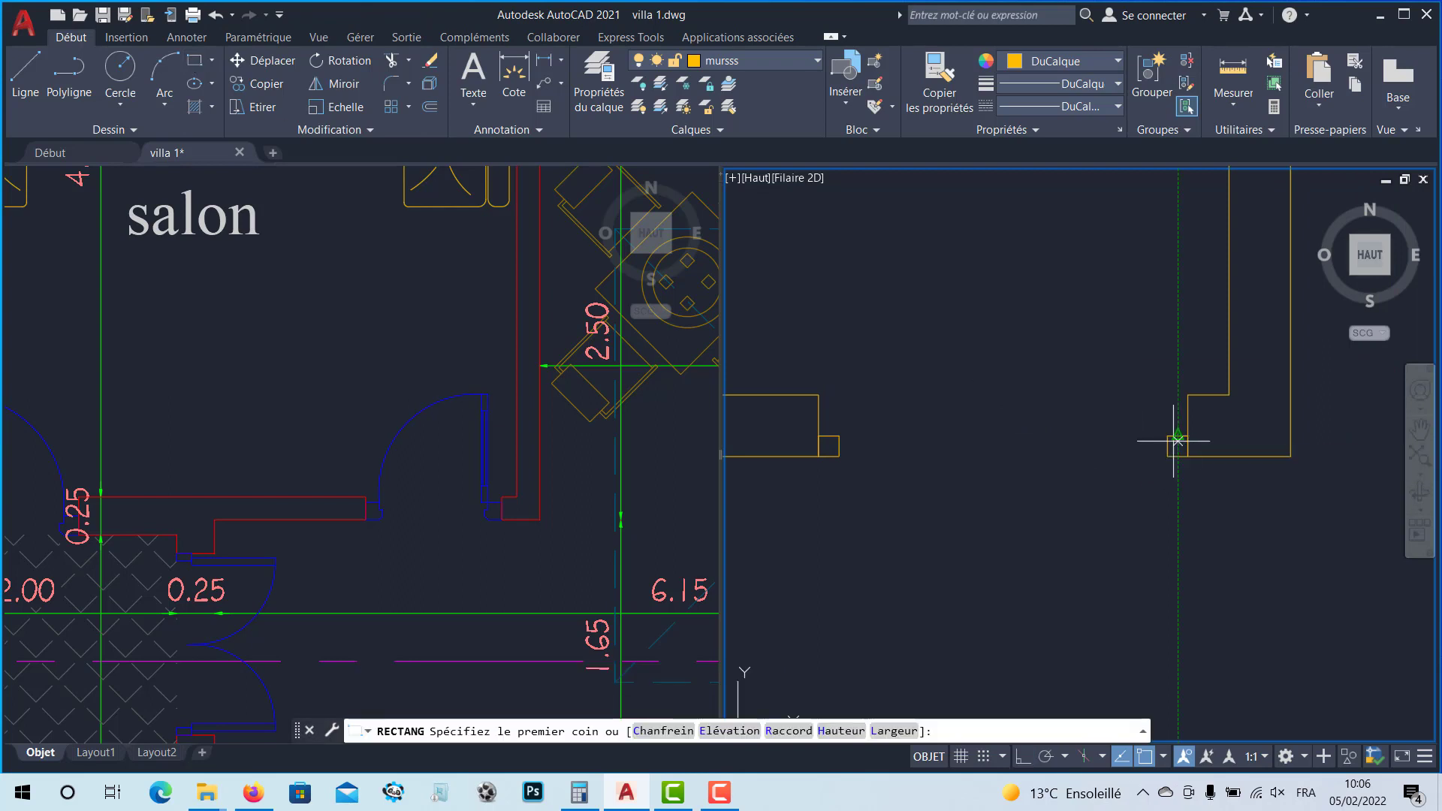
pyautogui.click(1167, 436)
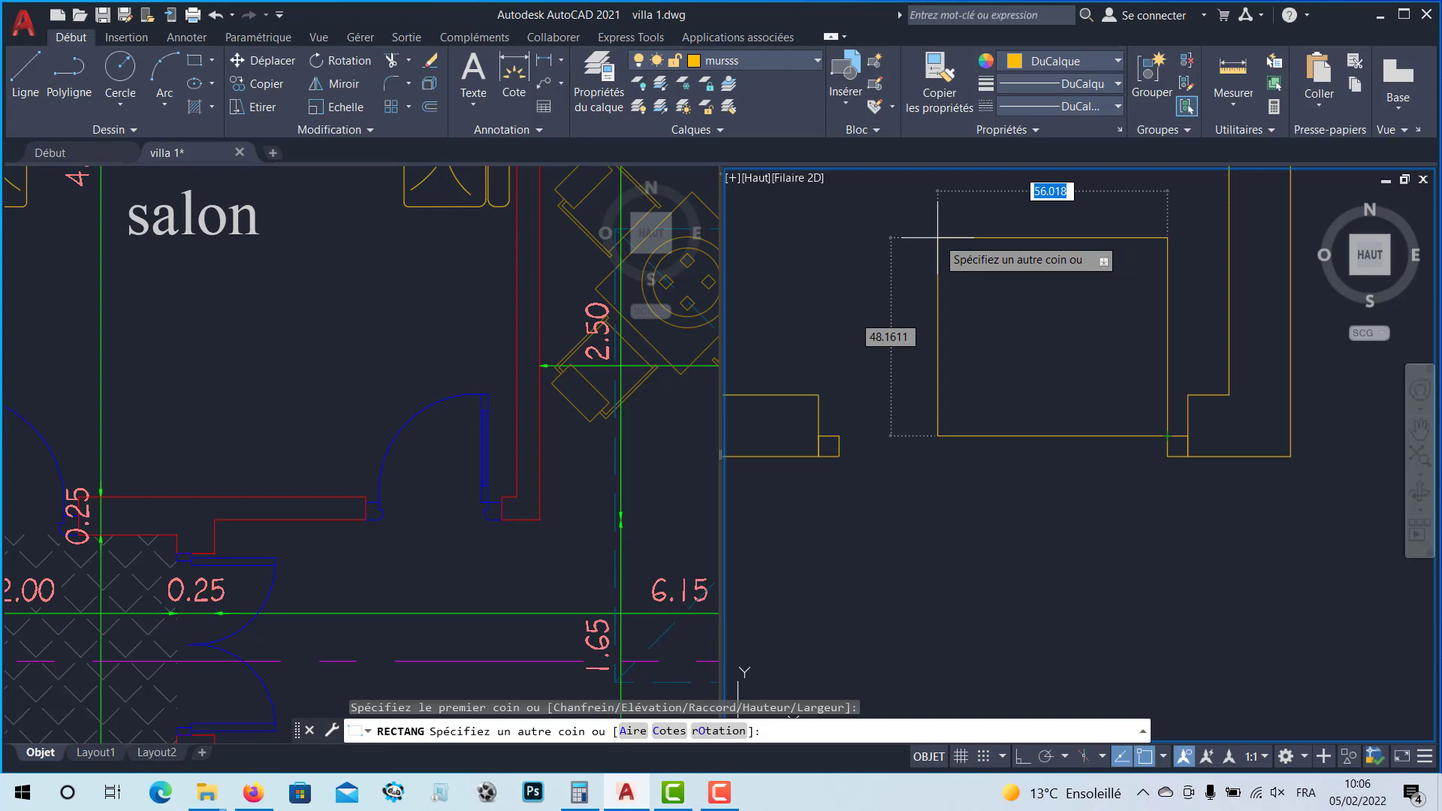
pyautogui.write('3')
pyautogui.press('Tab')
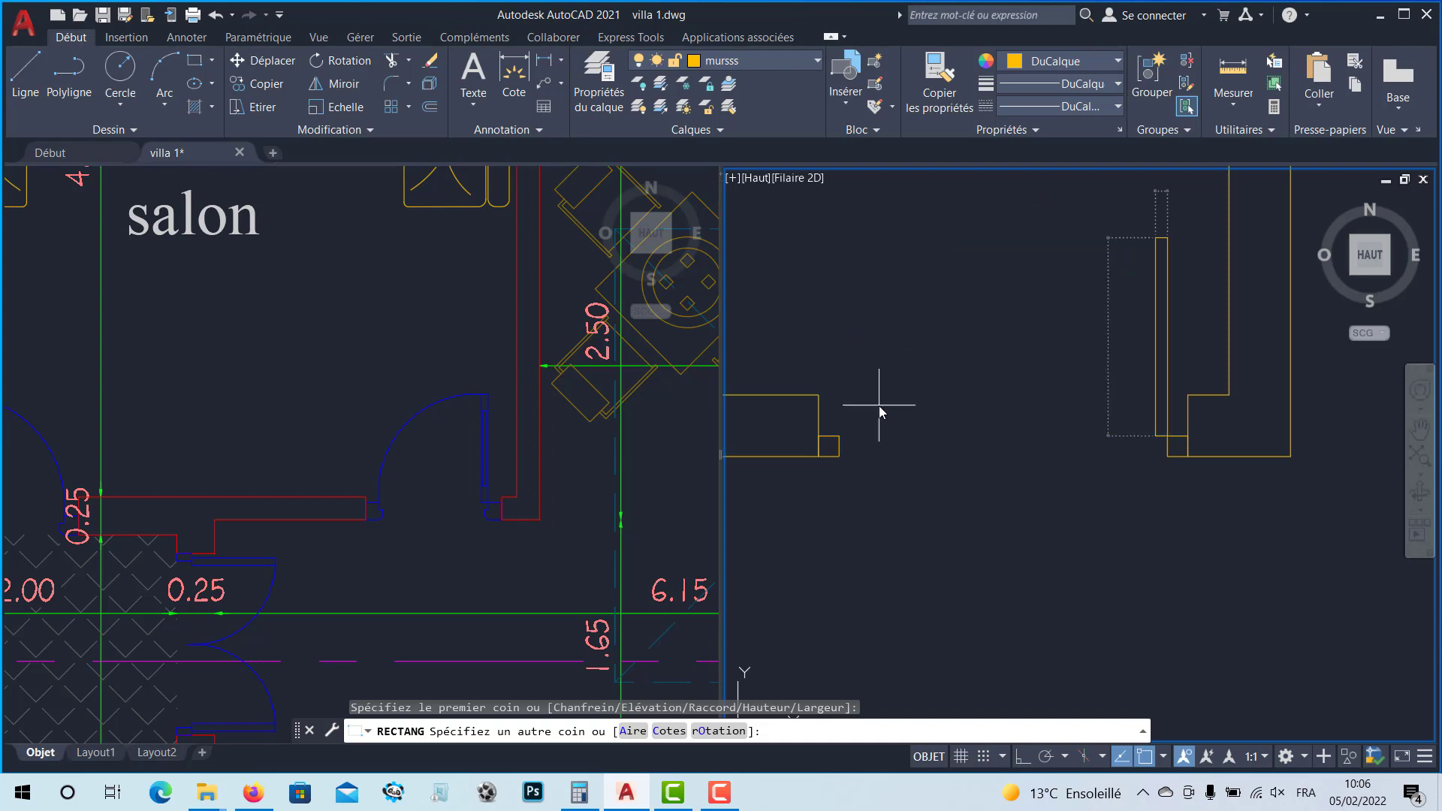
pyautogui.write('80')
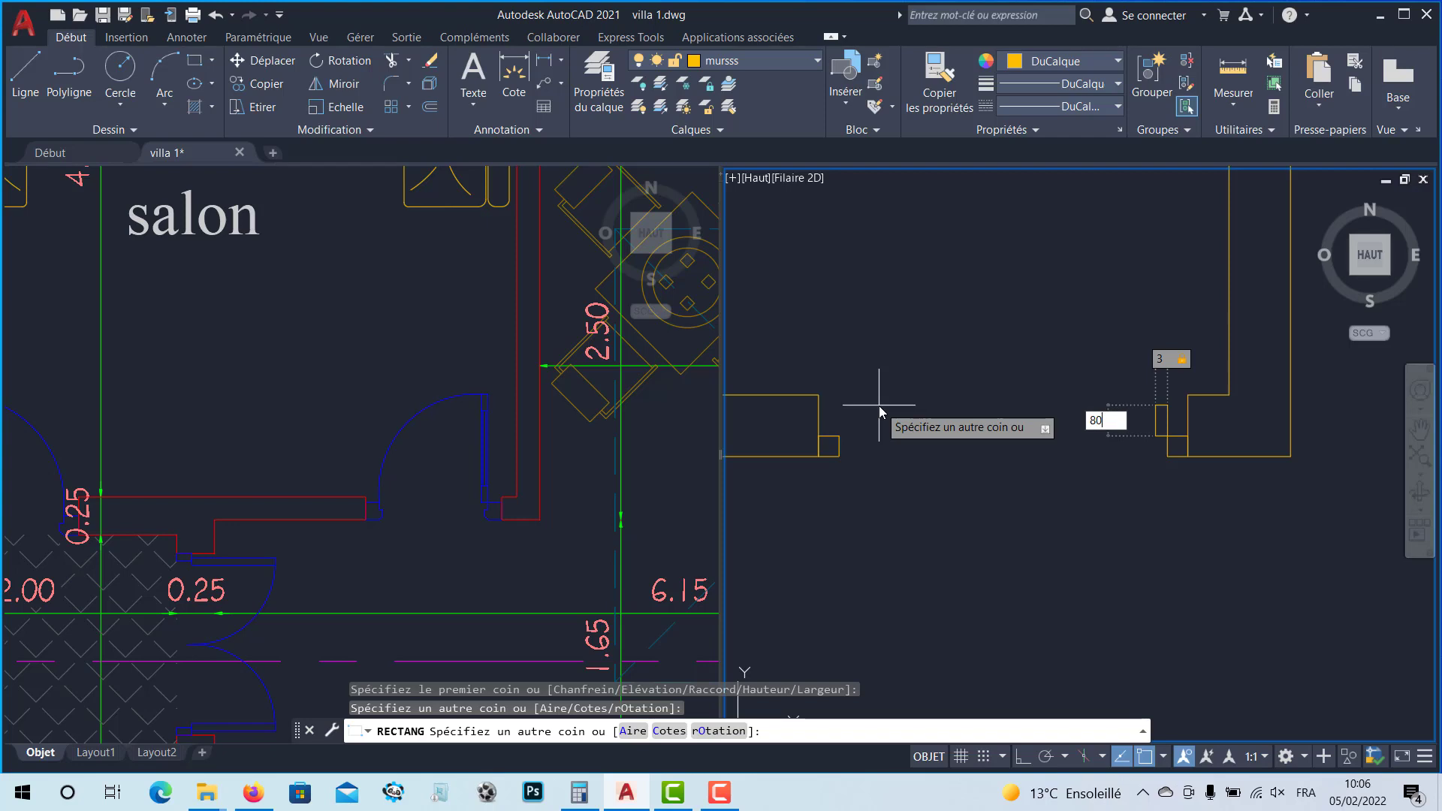
pyautogui.press('Return')
pyautogui.press('F8')
# Step: Draw a circle centred on the door leaf's lower-left corner, with its radius reaching the left frame square's upper-right corner
pyautogui.scroll(-2, 879, 406)
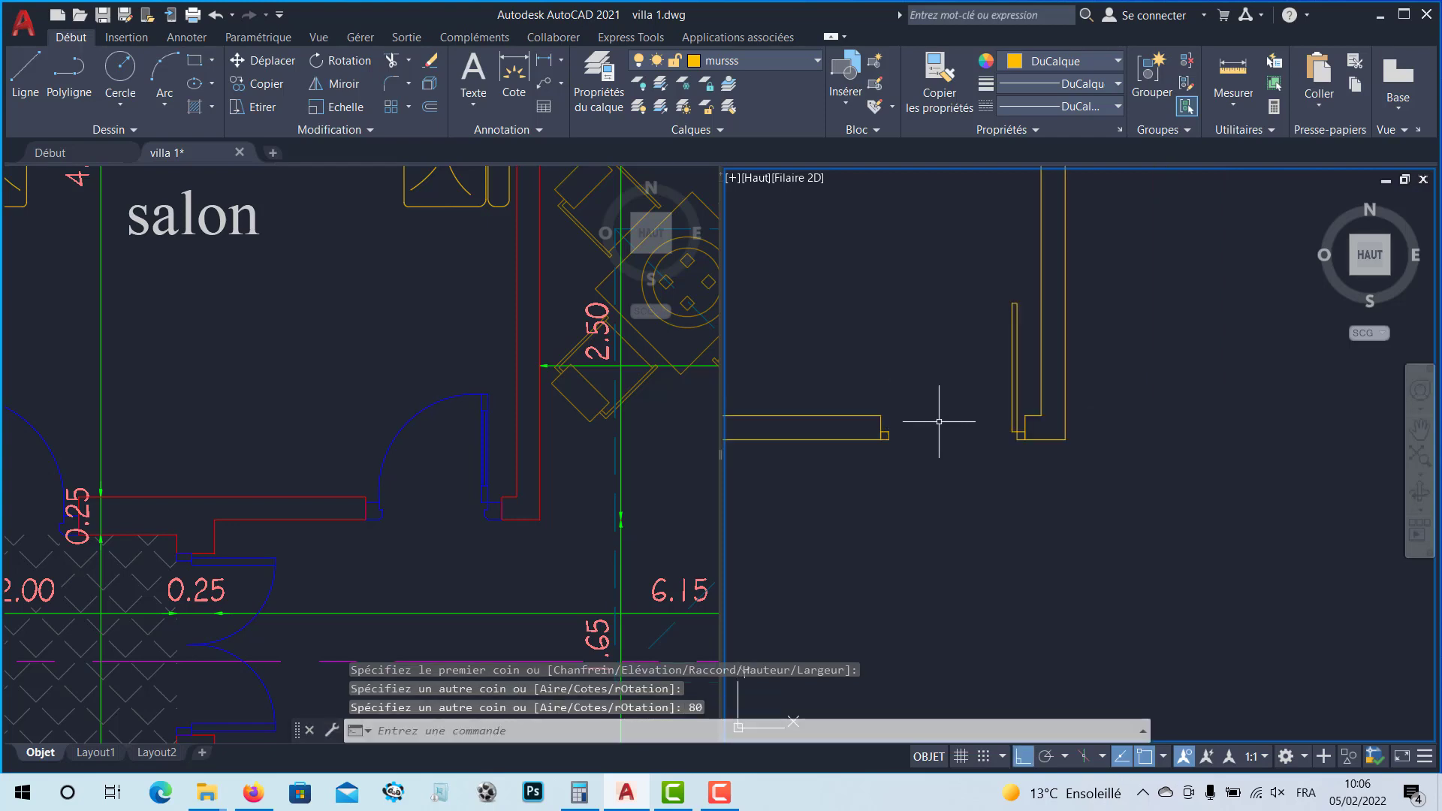
pyautogui.scroll(-2, 940, 418)
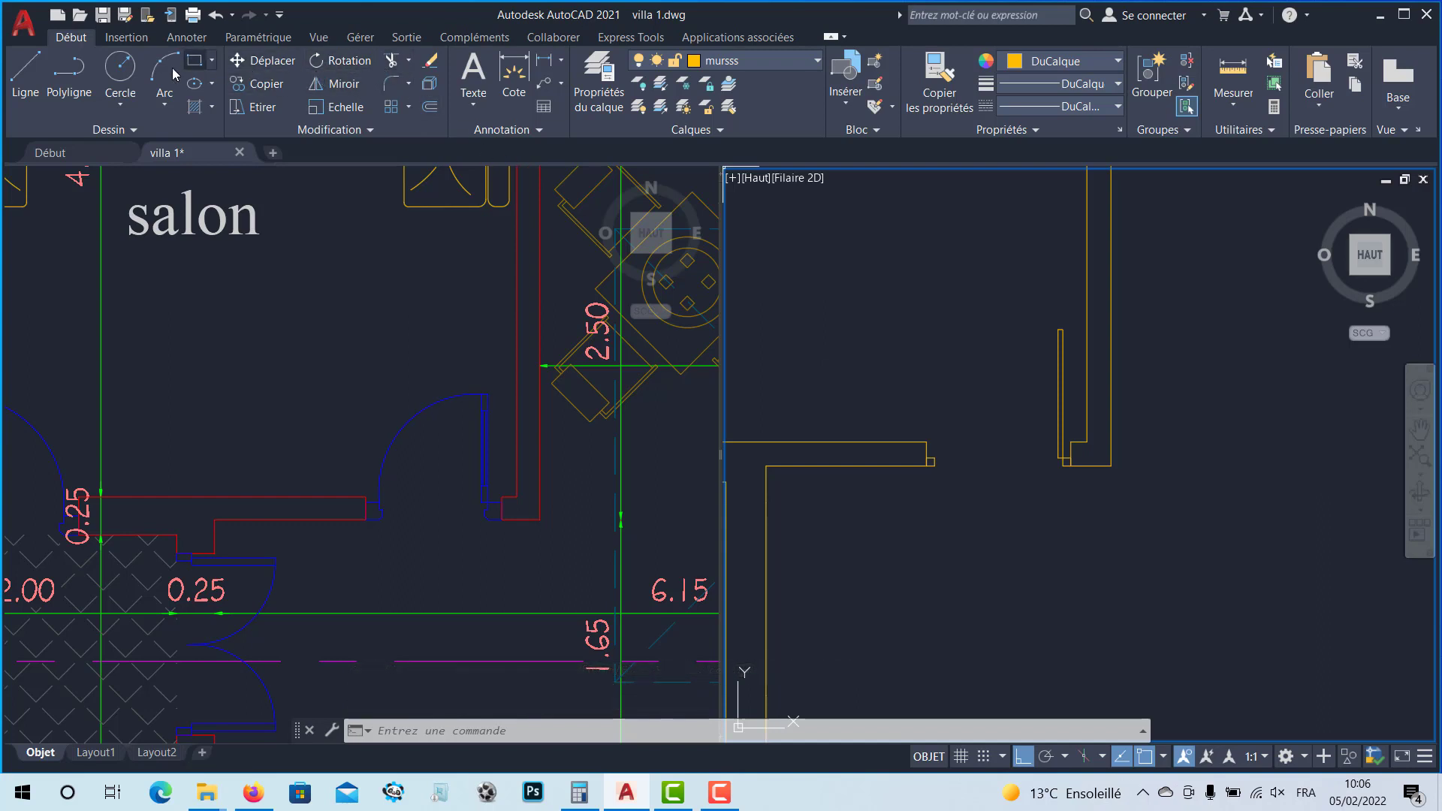
pyautogui.click(124, 104)
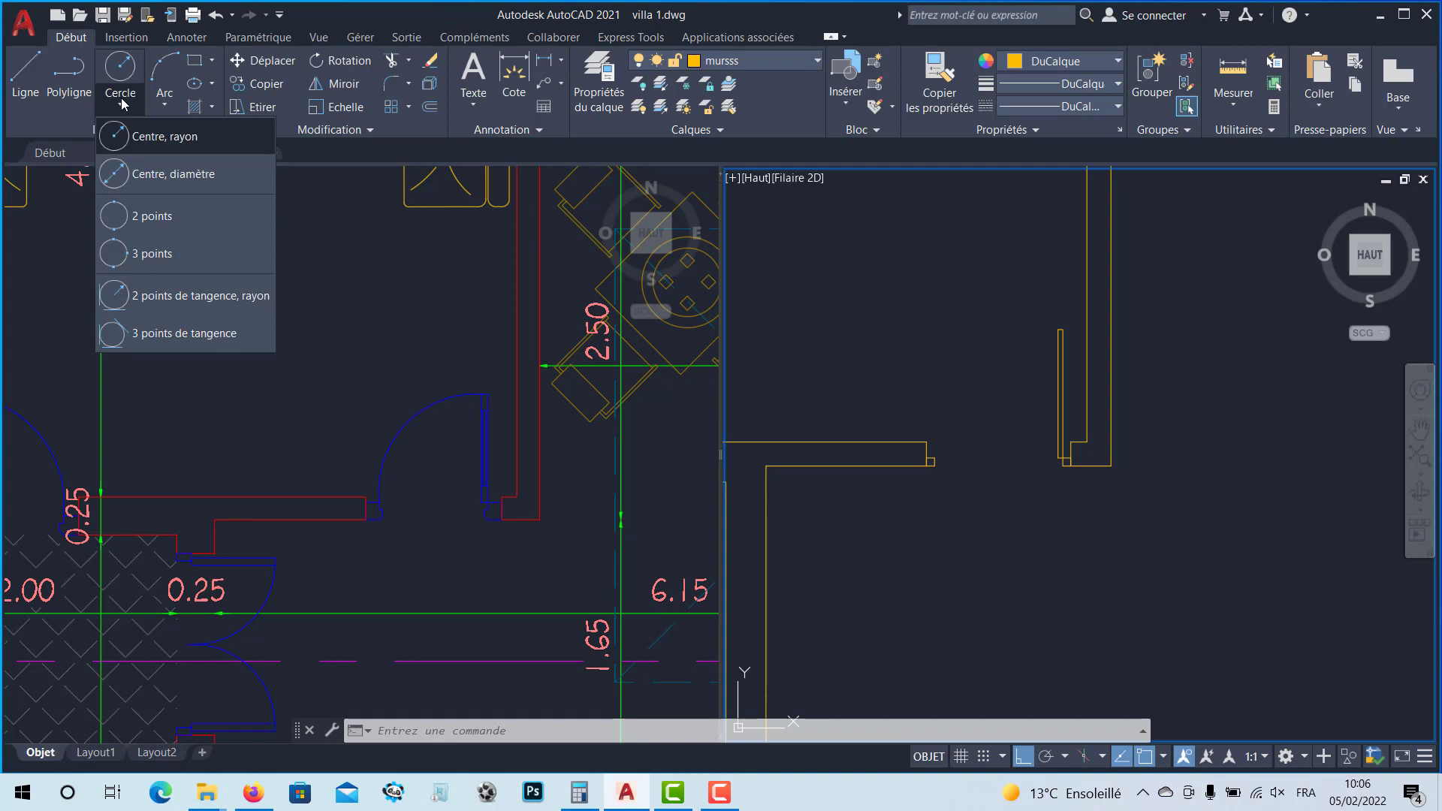
pyautogui.click(124, 139)
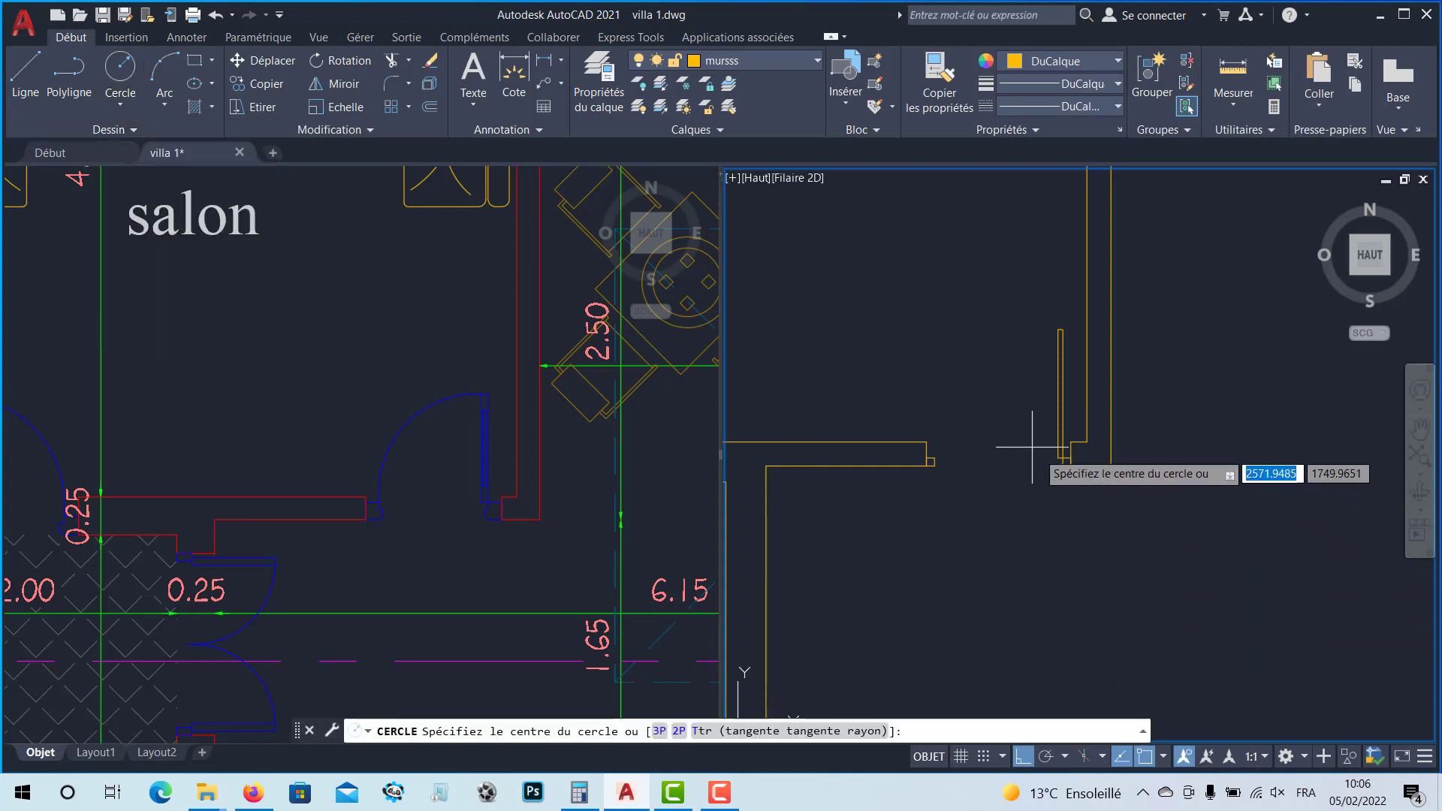
pyautogui.scroll(2, 1036, 448)
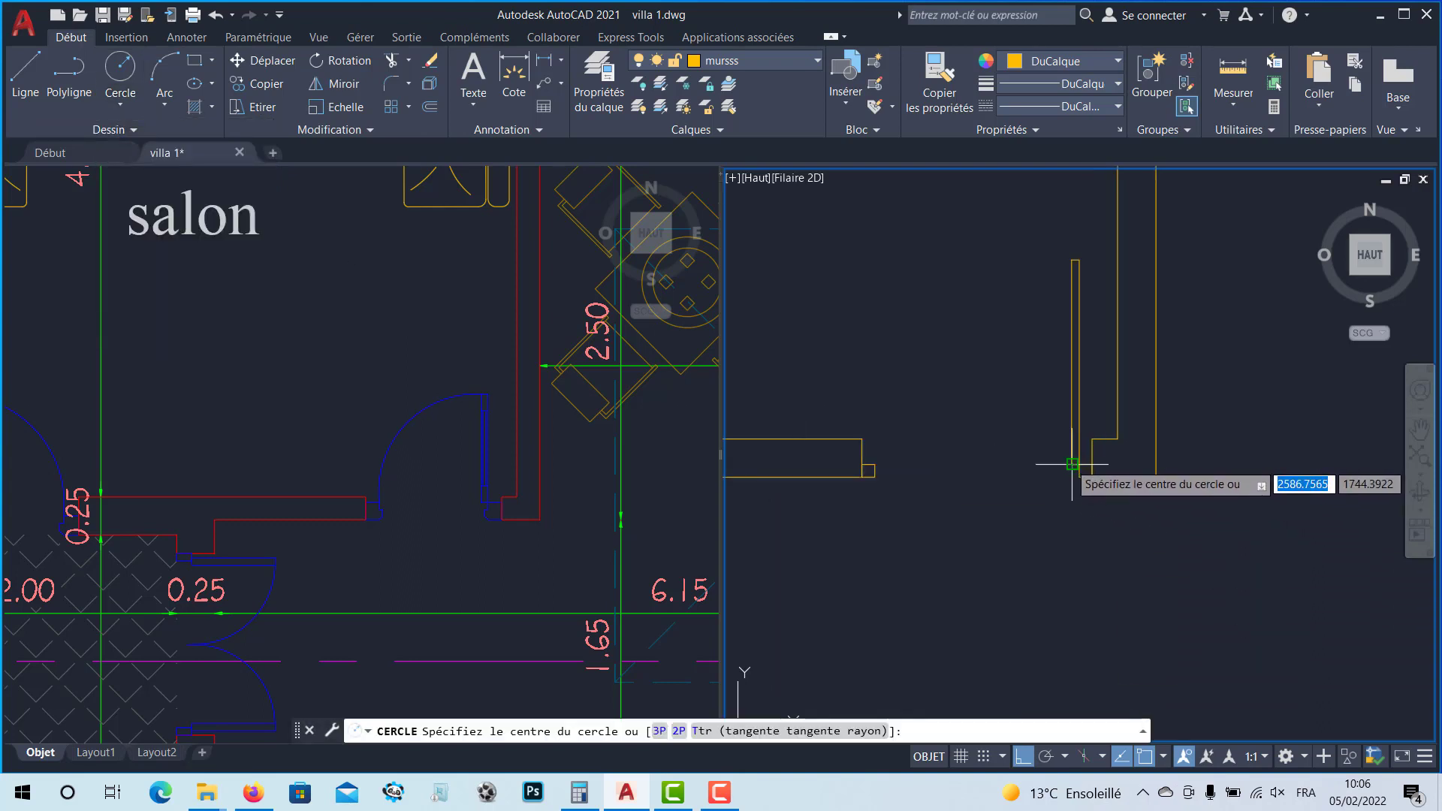
pyautogui.scroll(3, 1072, 464)
pyautogui.click(1073, 470)
pyautogui.scroll(-2, 1073, 470)
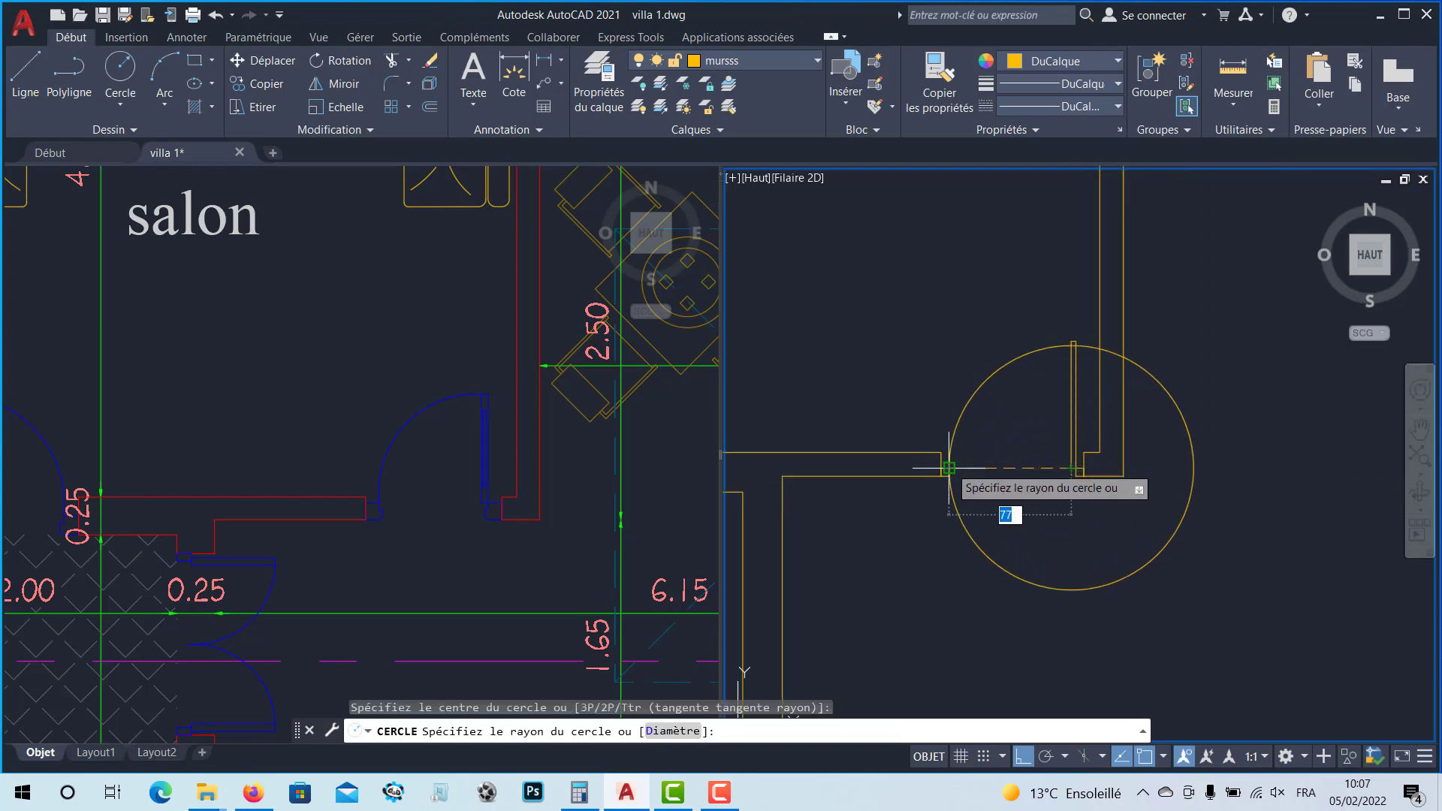
pyautogui.scroll(3, 946, 472)
pyautogui.scroll(-1, 944, 472)
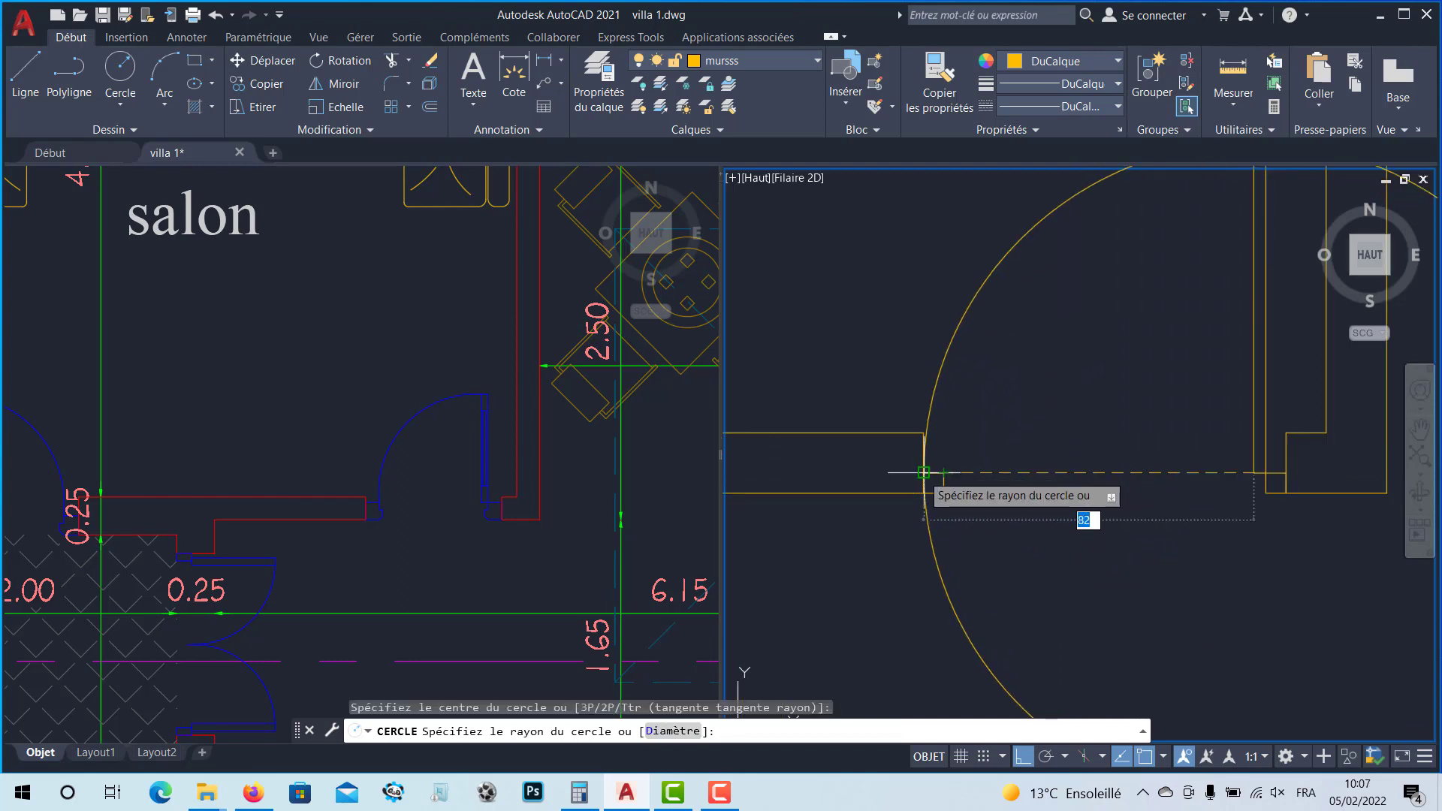
pyautogui.scroll(-1, 923, 473)
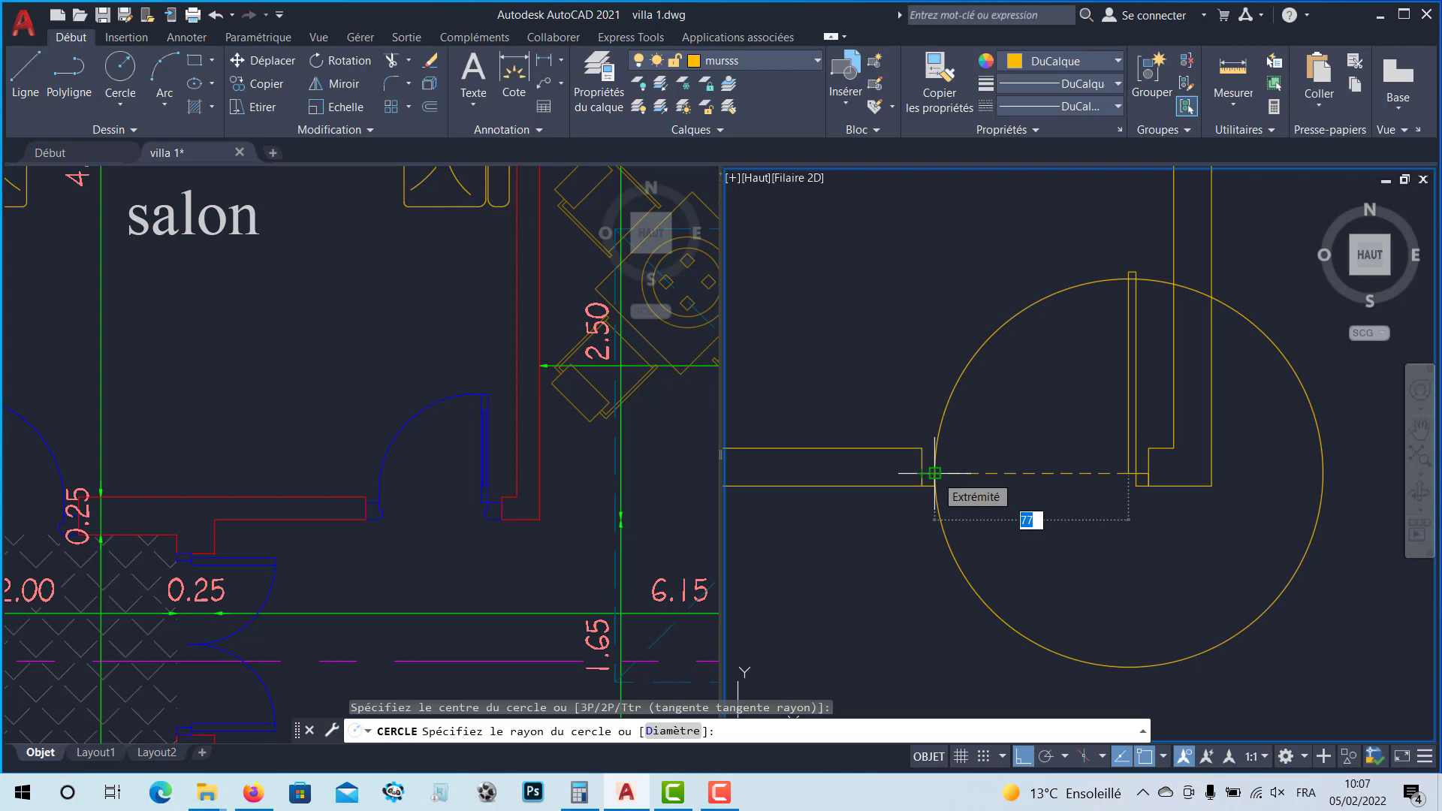
pyautogui.click(934, 473)
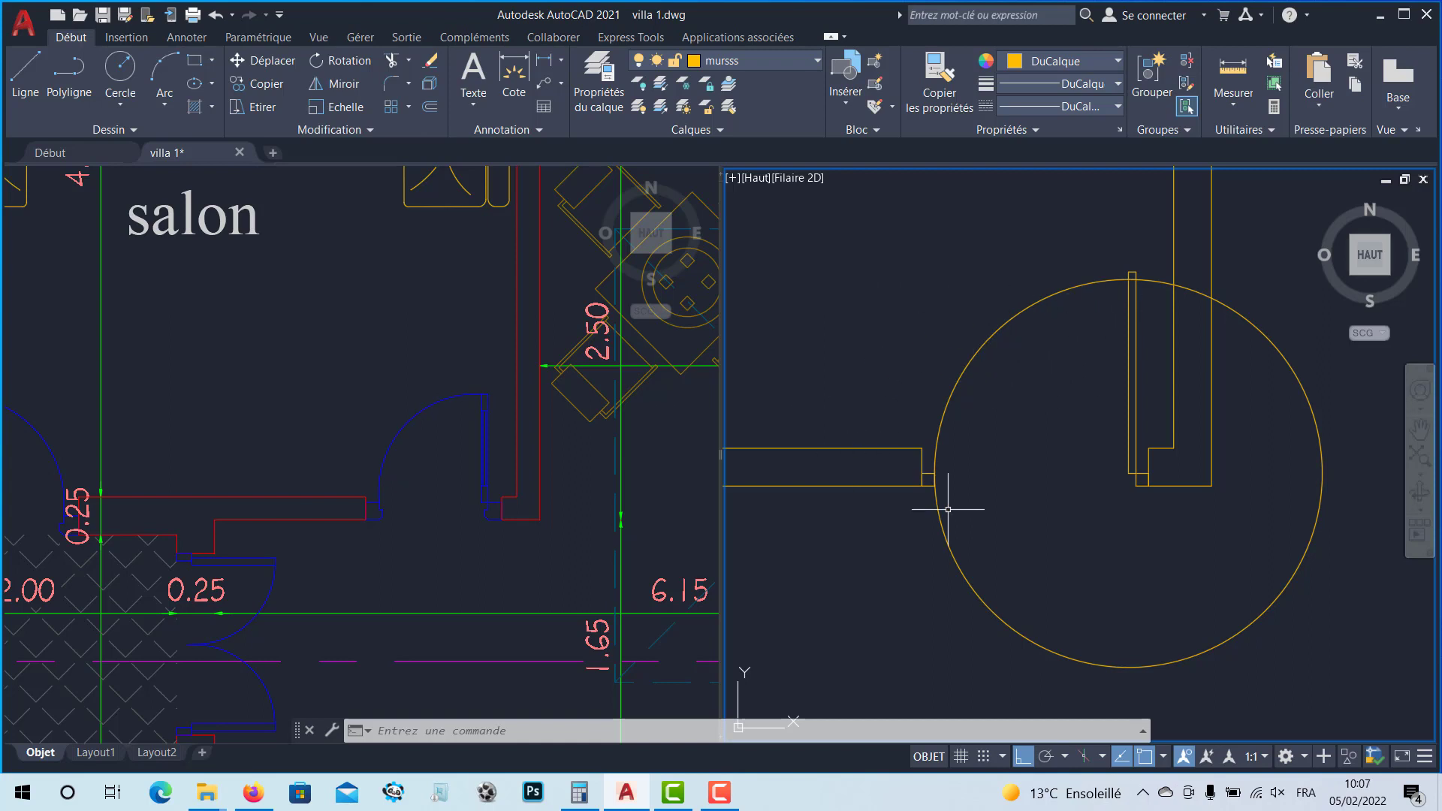
# Step: Trim the circle down to the quarter arc between the left frame square and the upper end of the door leaf
pyautogui.click(409, 66)
pyautogui.click(405, 93)
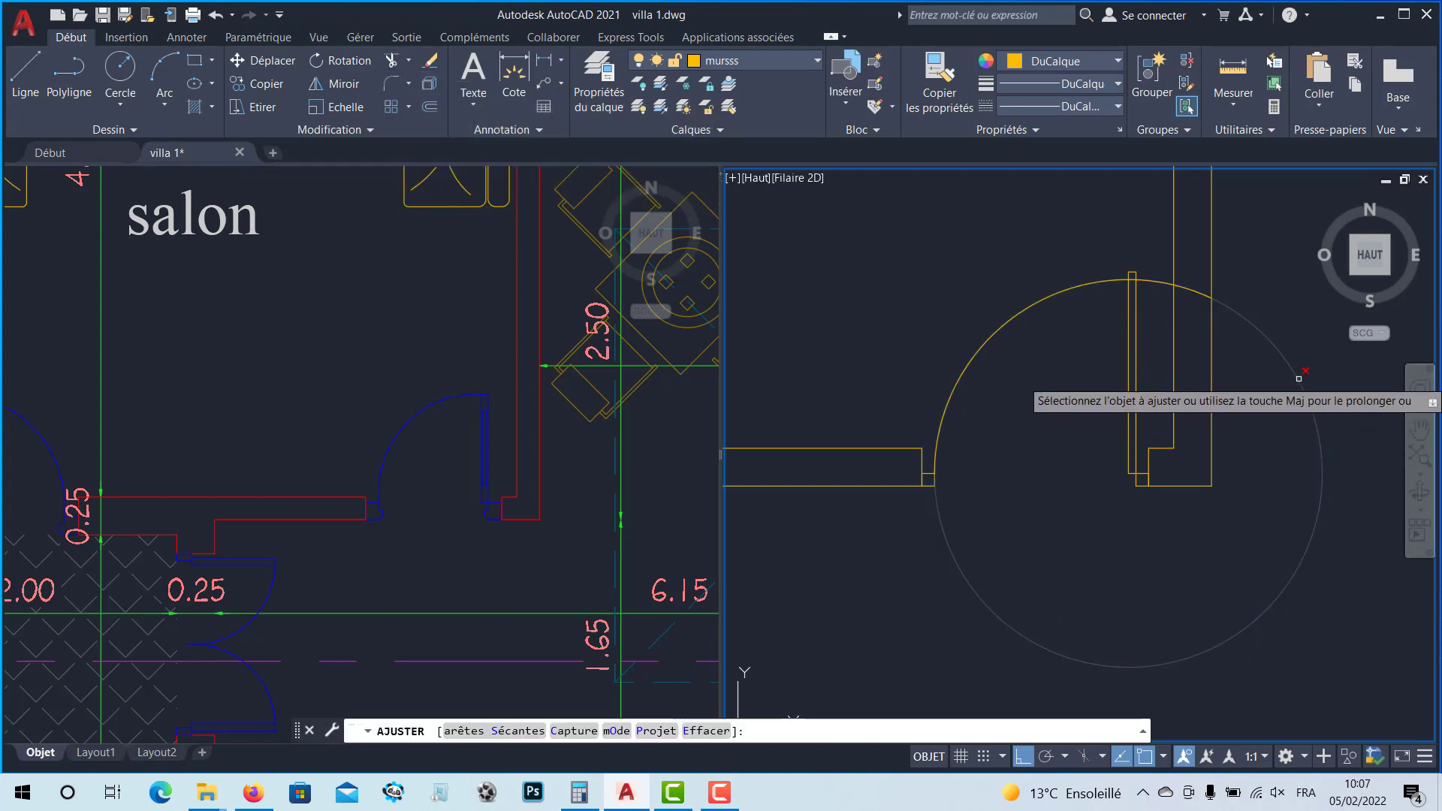
pyautogui.click(1299, 377)
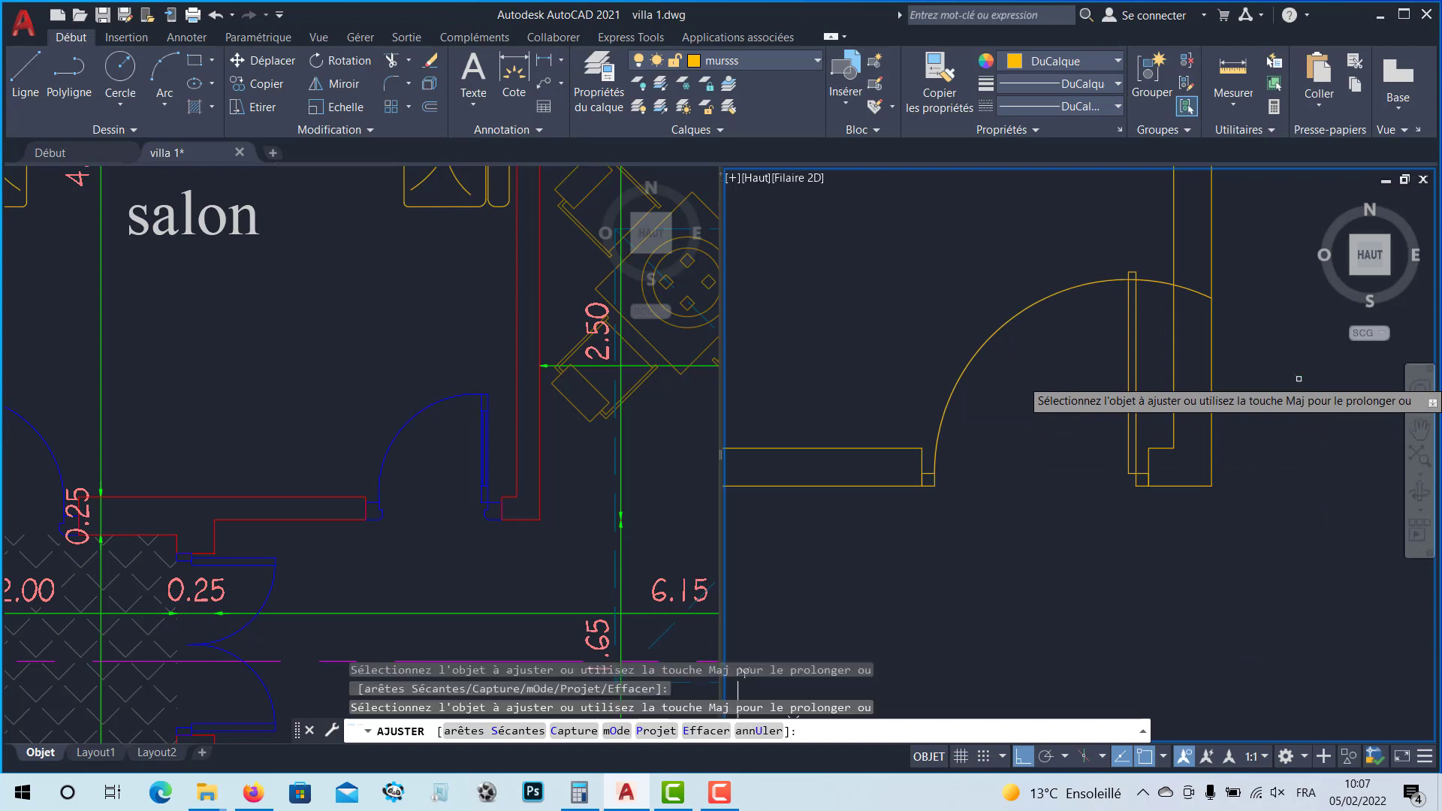
pyautogui.click(1157, 284)
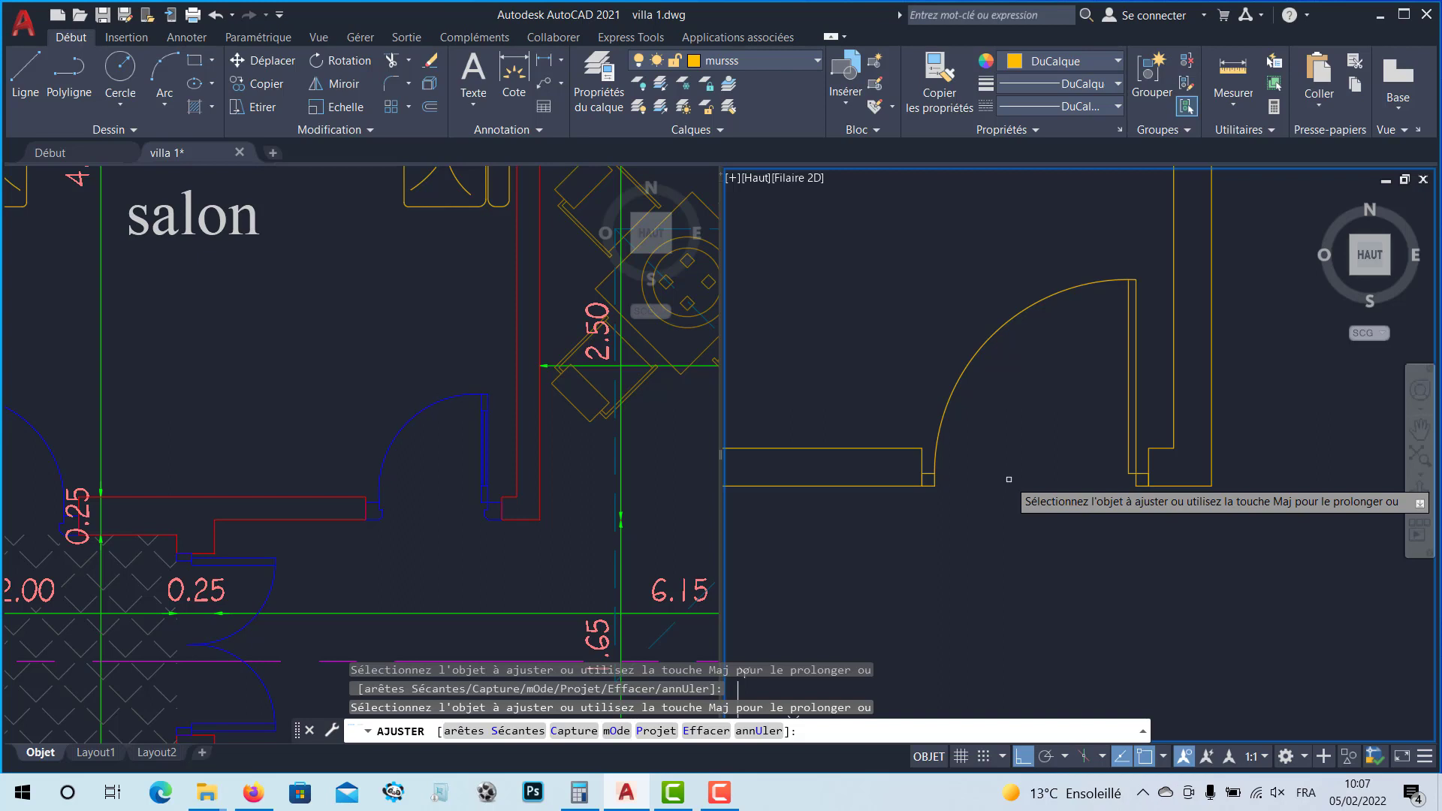
pyautogui.scroll(-2, 1009, 479)
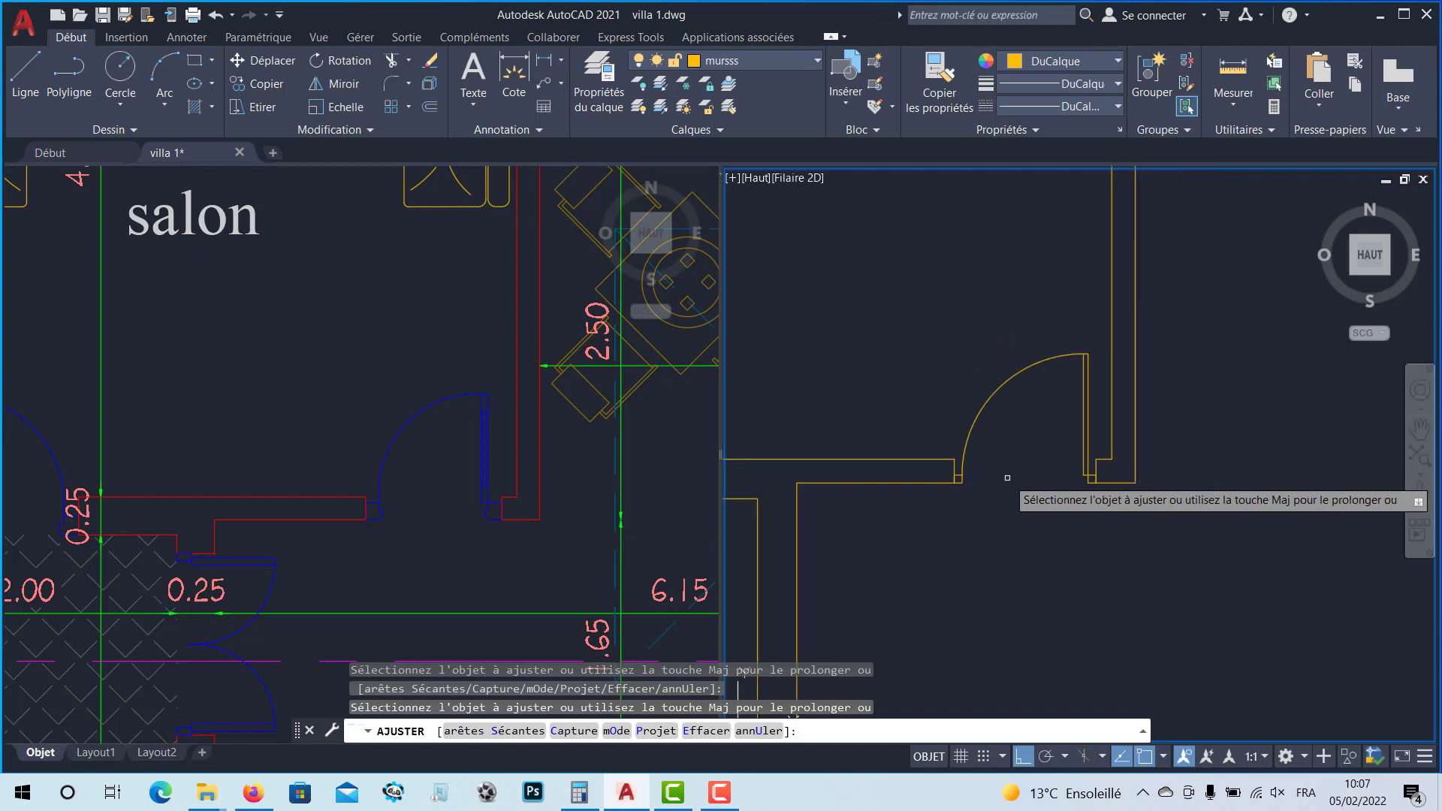
pyautogui.scroll(-2, 1007, 478)
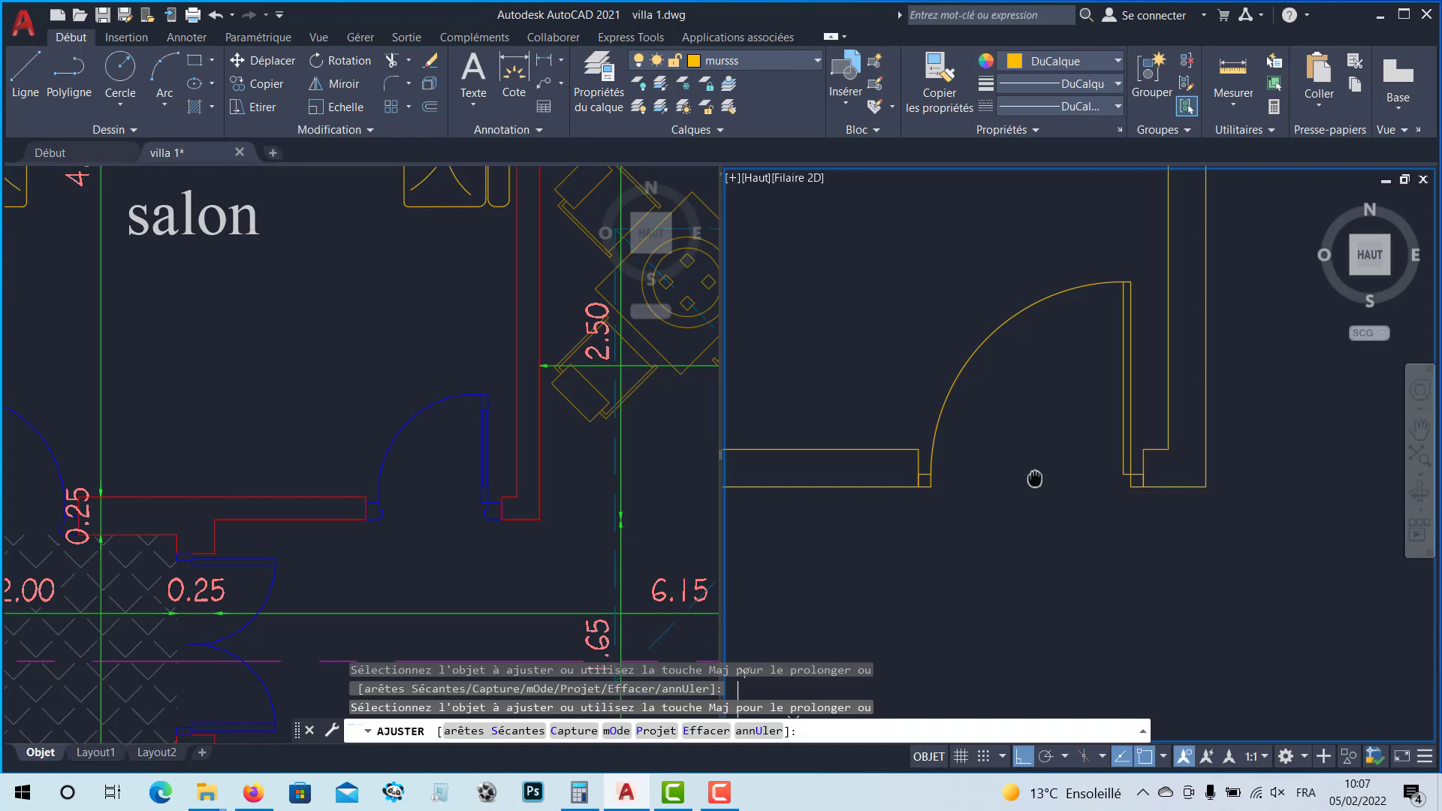
pyautogui.scroll(4, 1033, 476)
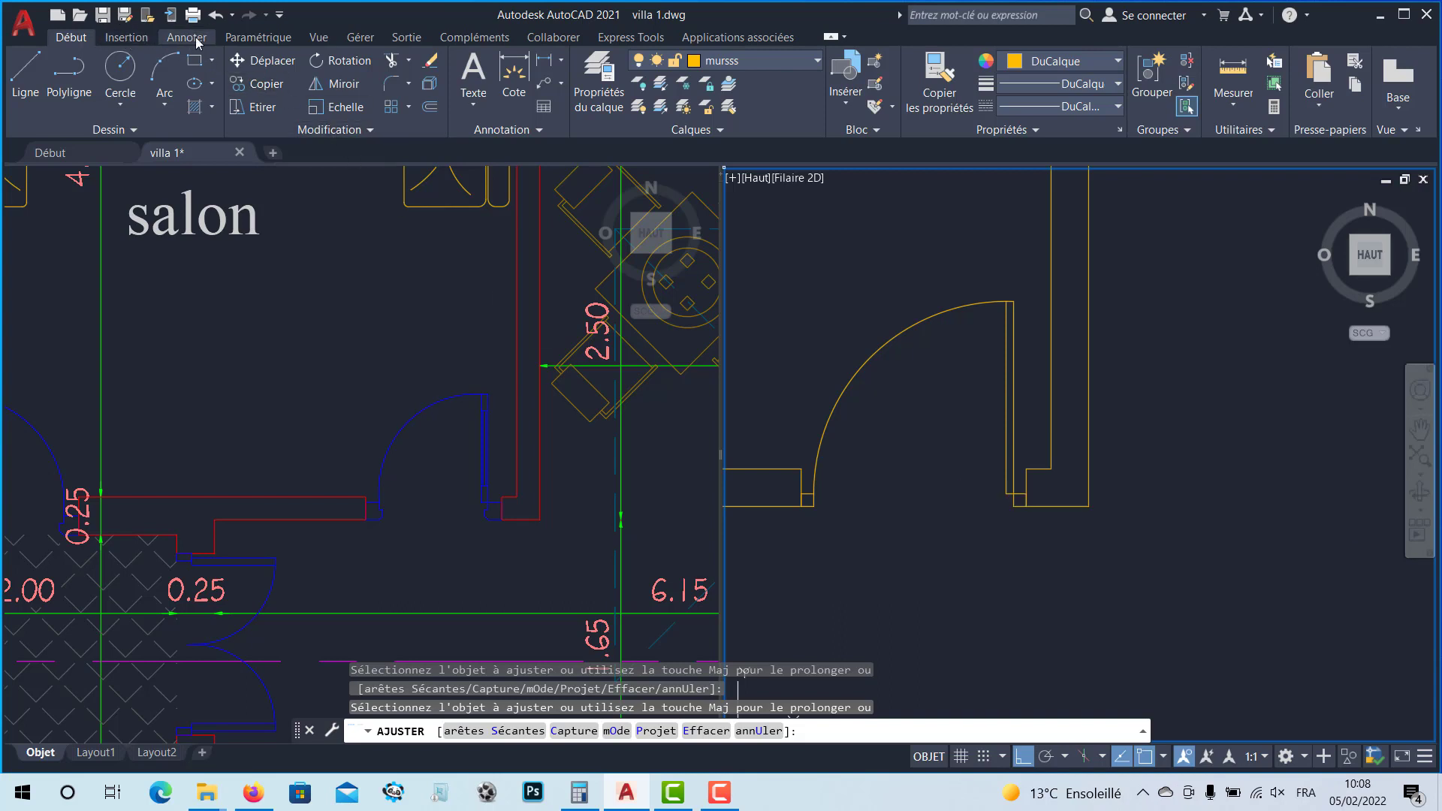
pyautogui.click(133, 38)
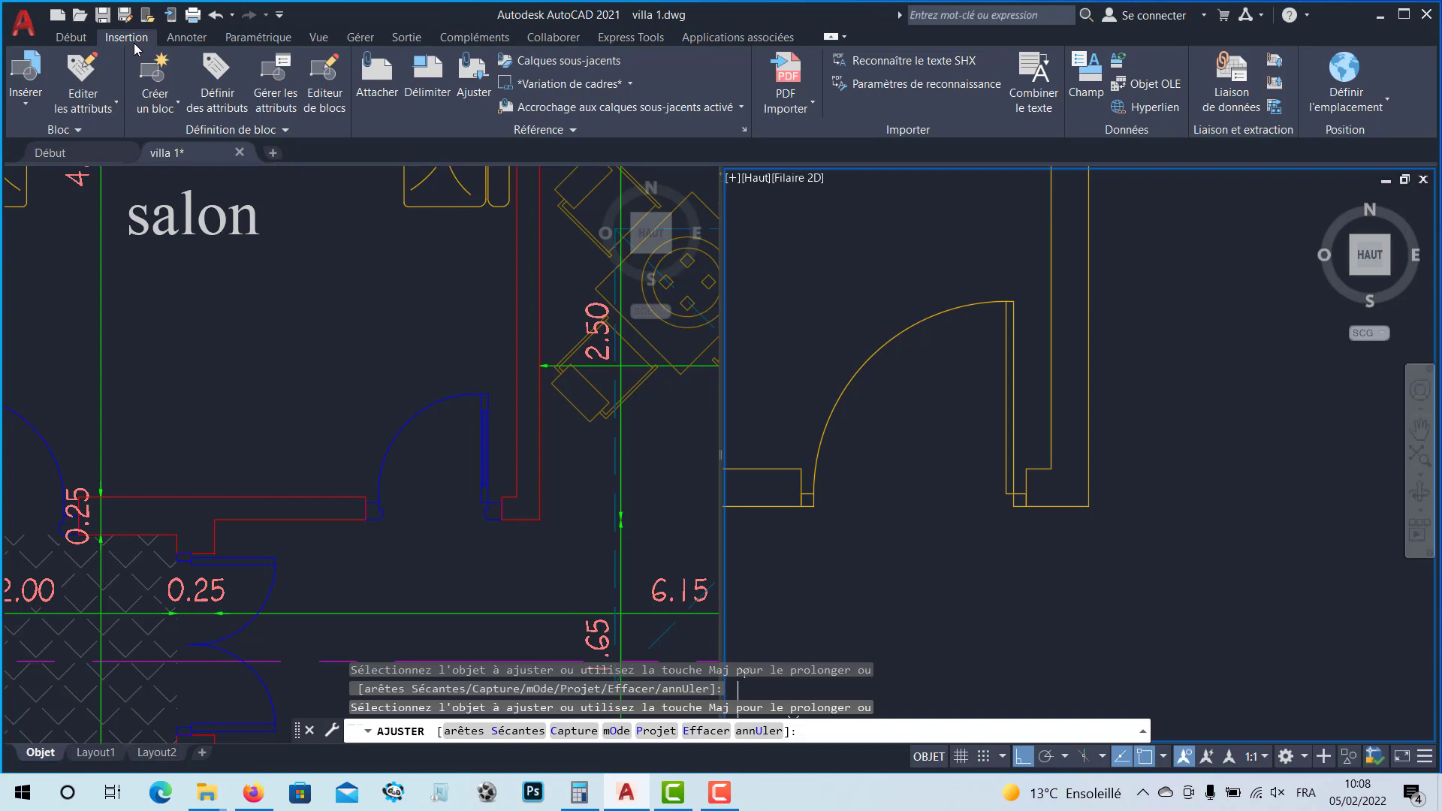
pyautogui.click(65, 37)
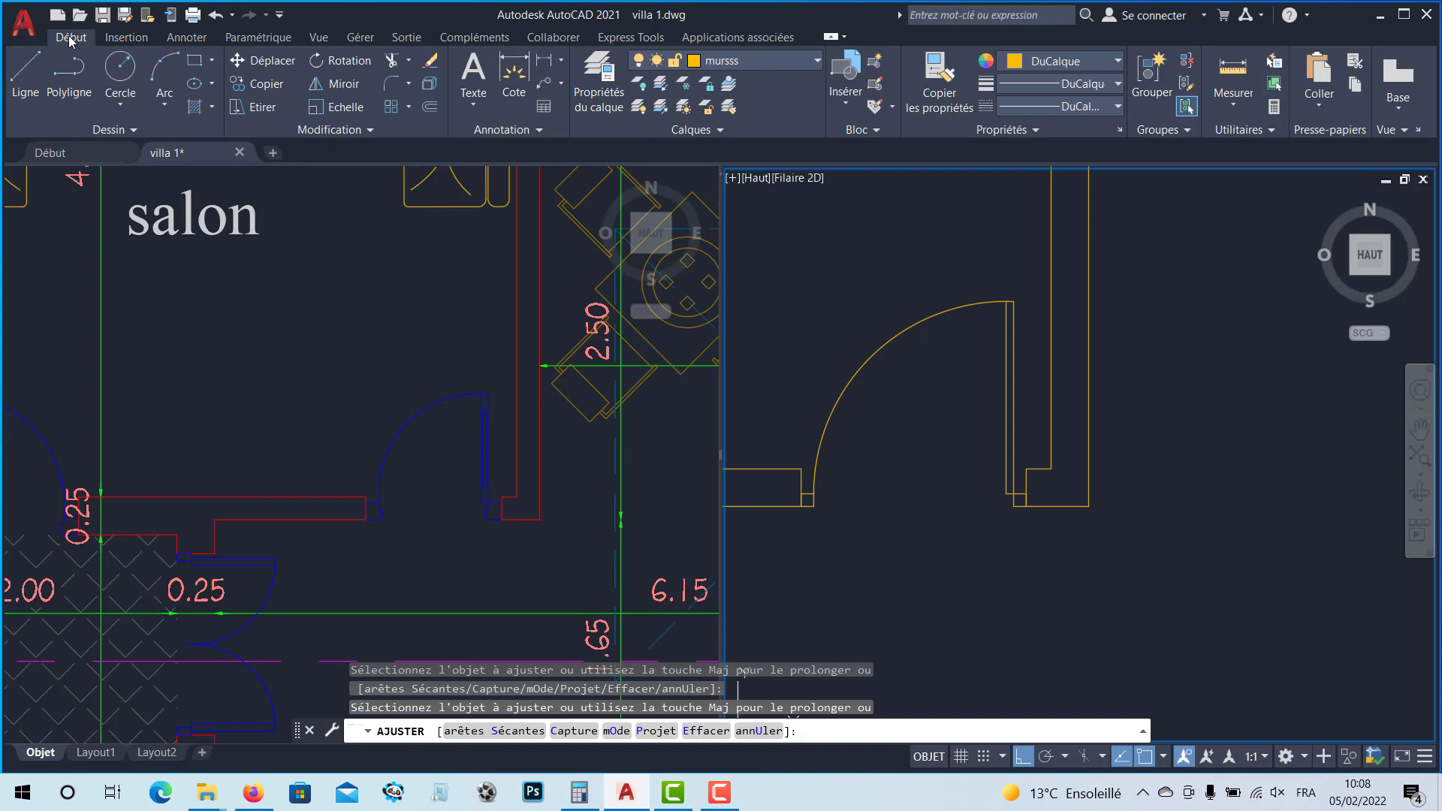
pyautogui.click(122, 38)
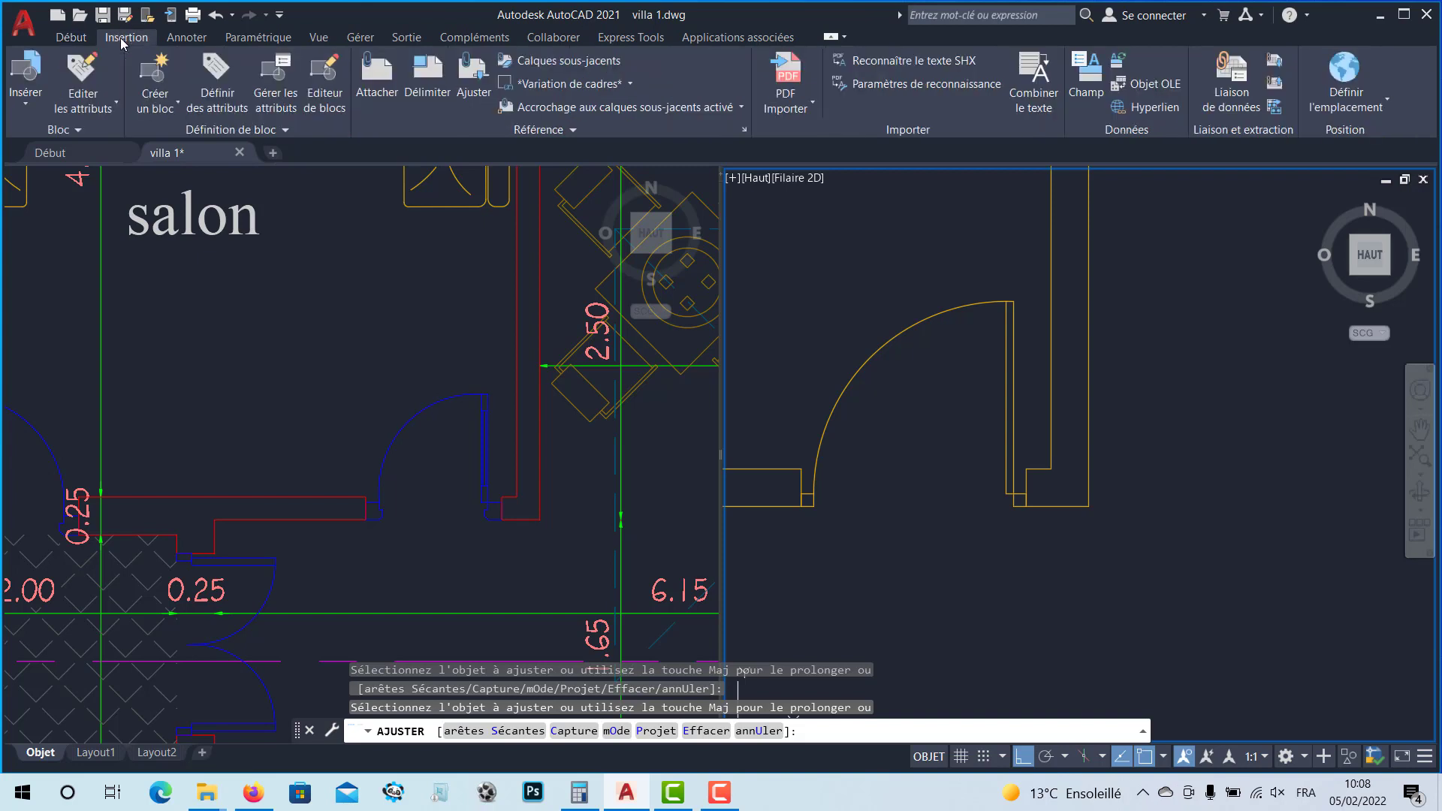
pyautogui.click(70, 39)
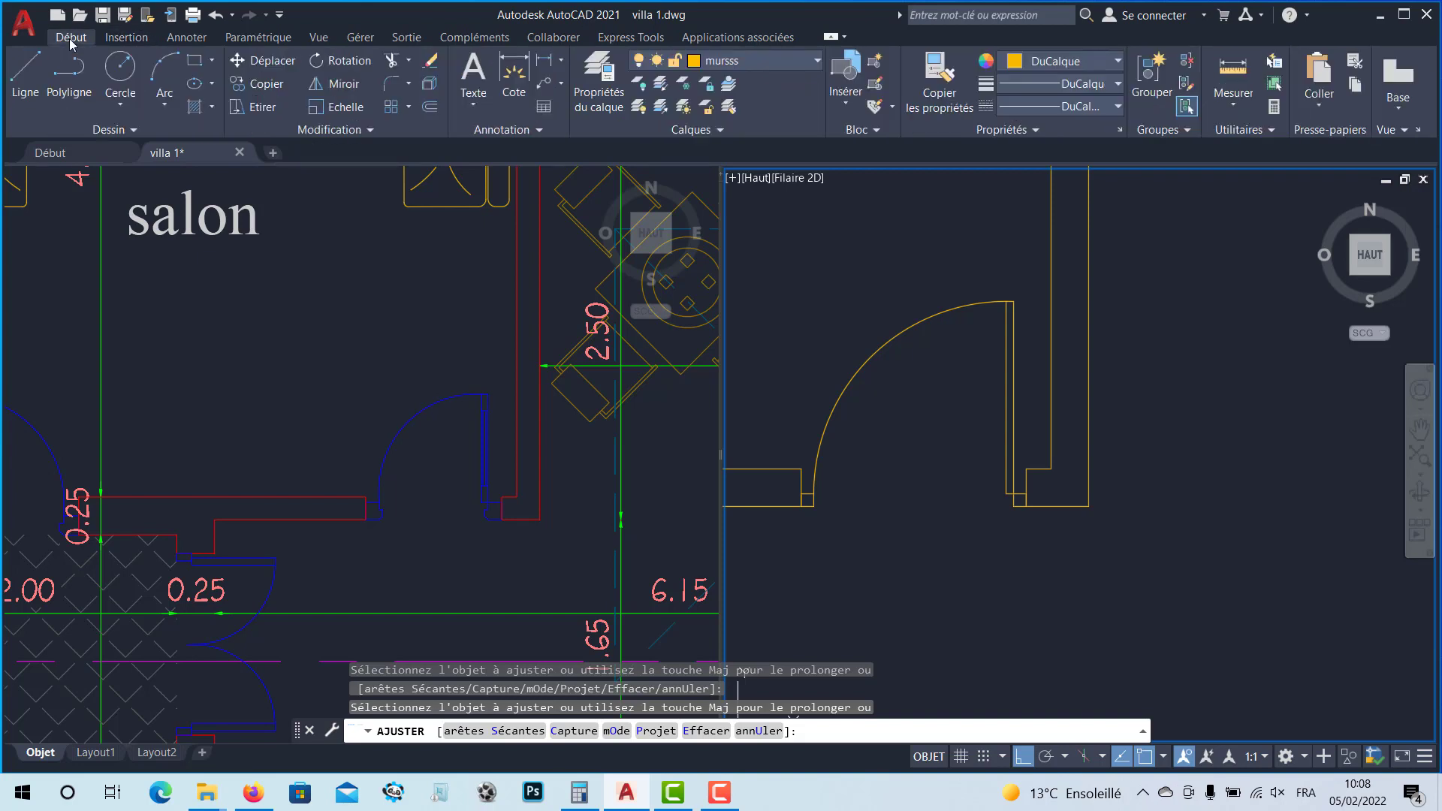
pyautogui.click(126, 38)
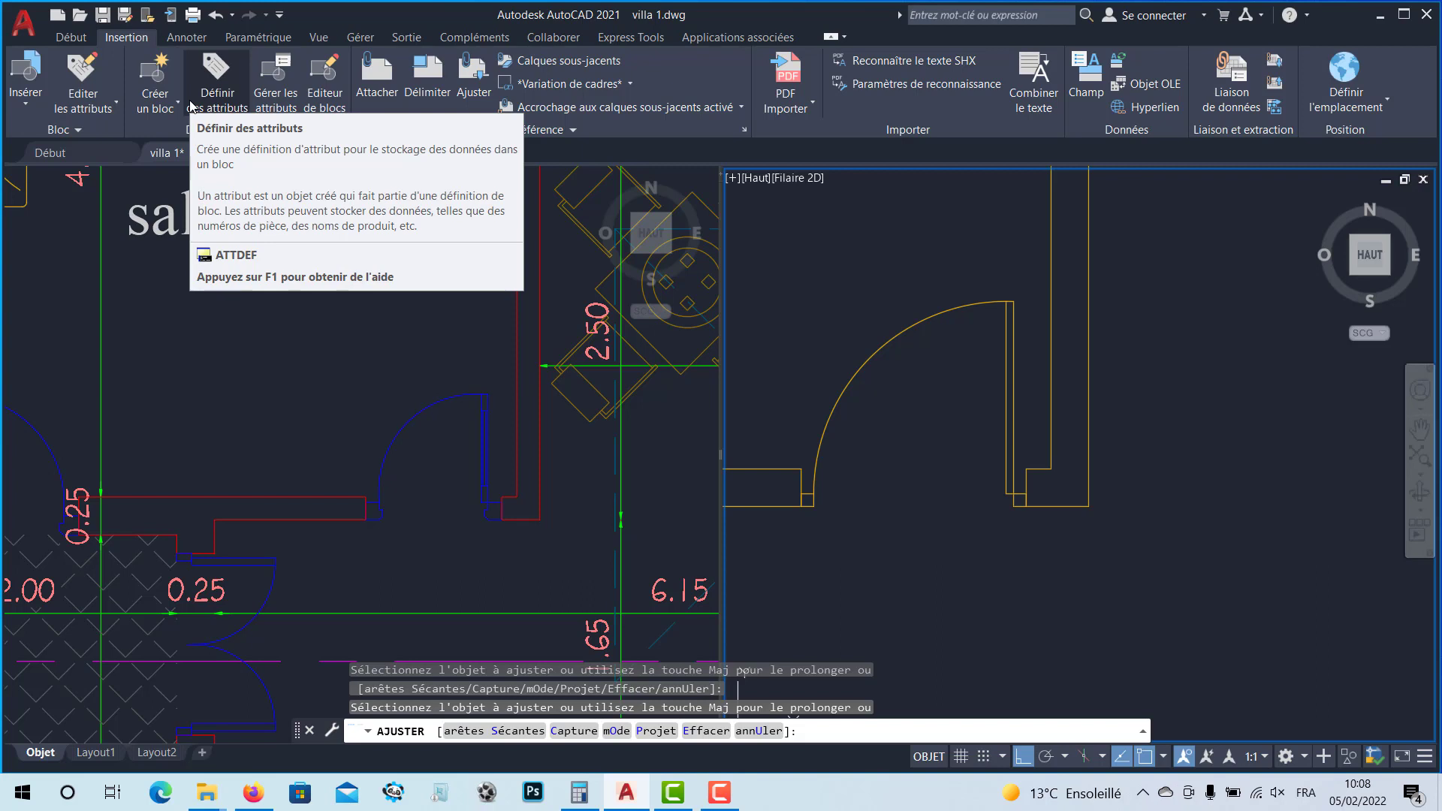
pyautogui.click(79, 129)
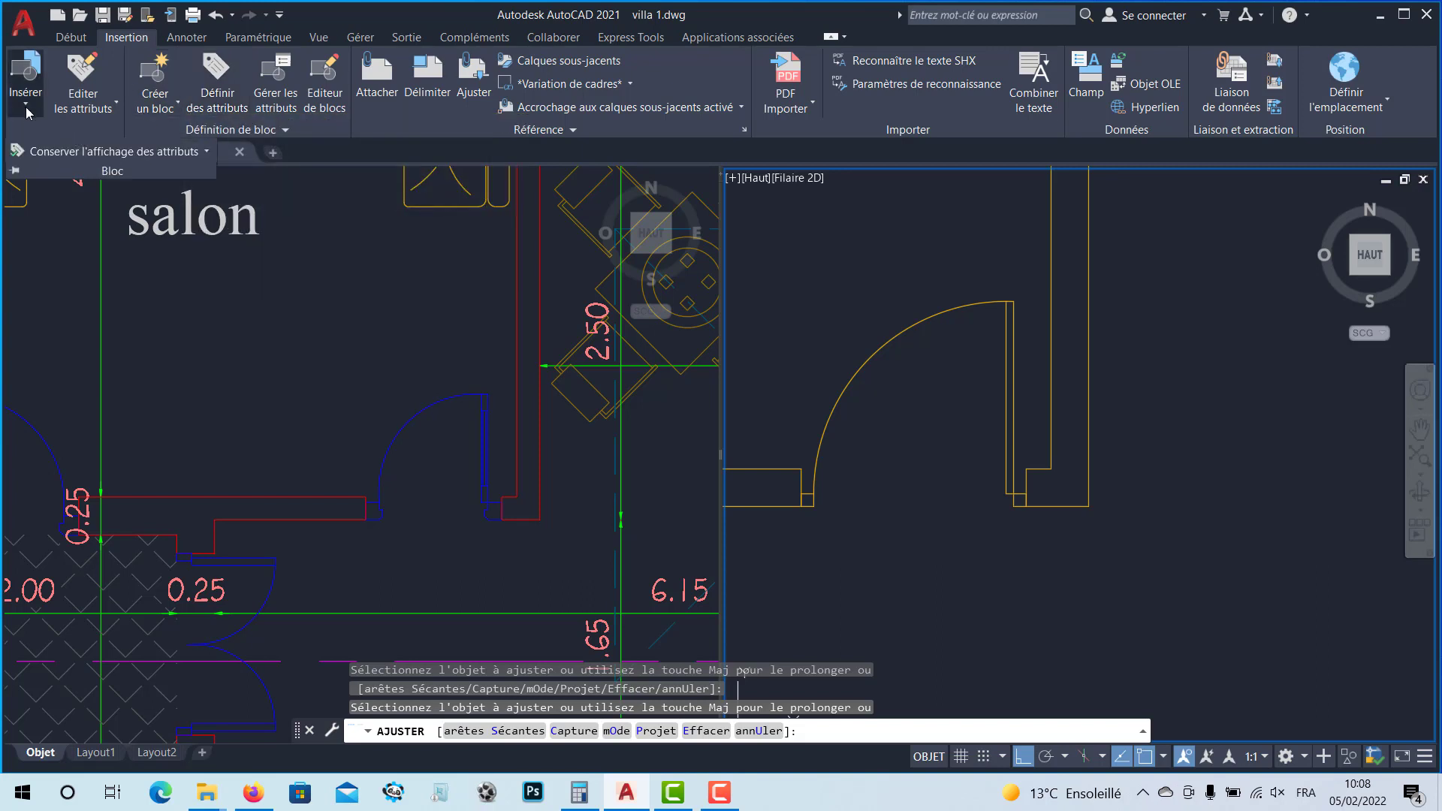
pyautogui.click(143, 72)
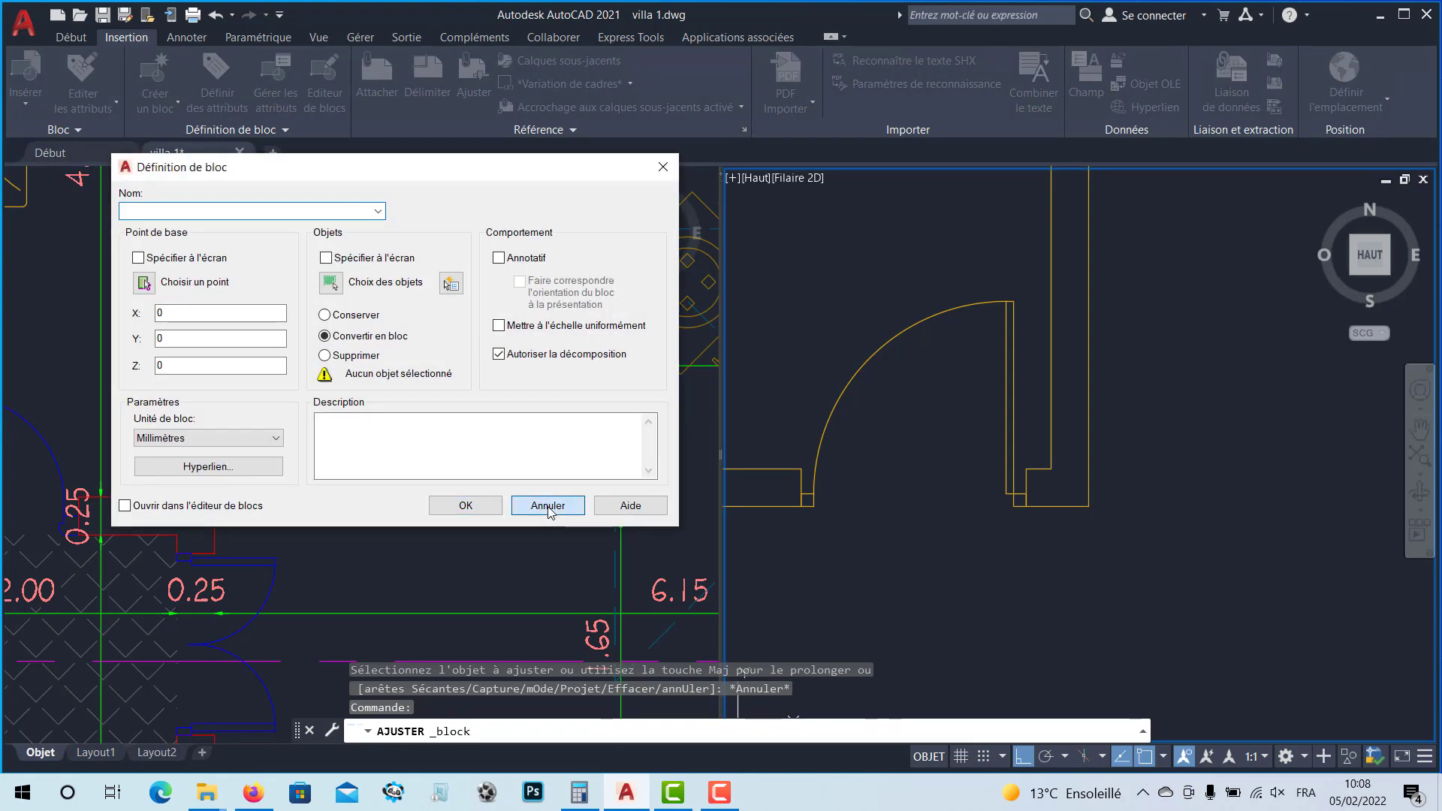
pyautogui.click(547, 505)
pyautogui.click(25, 105)
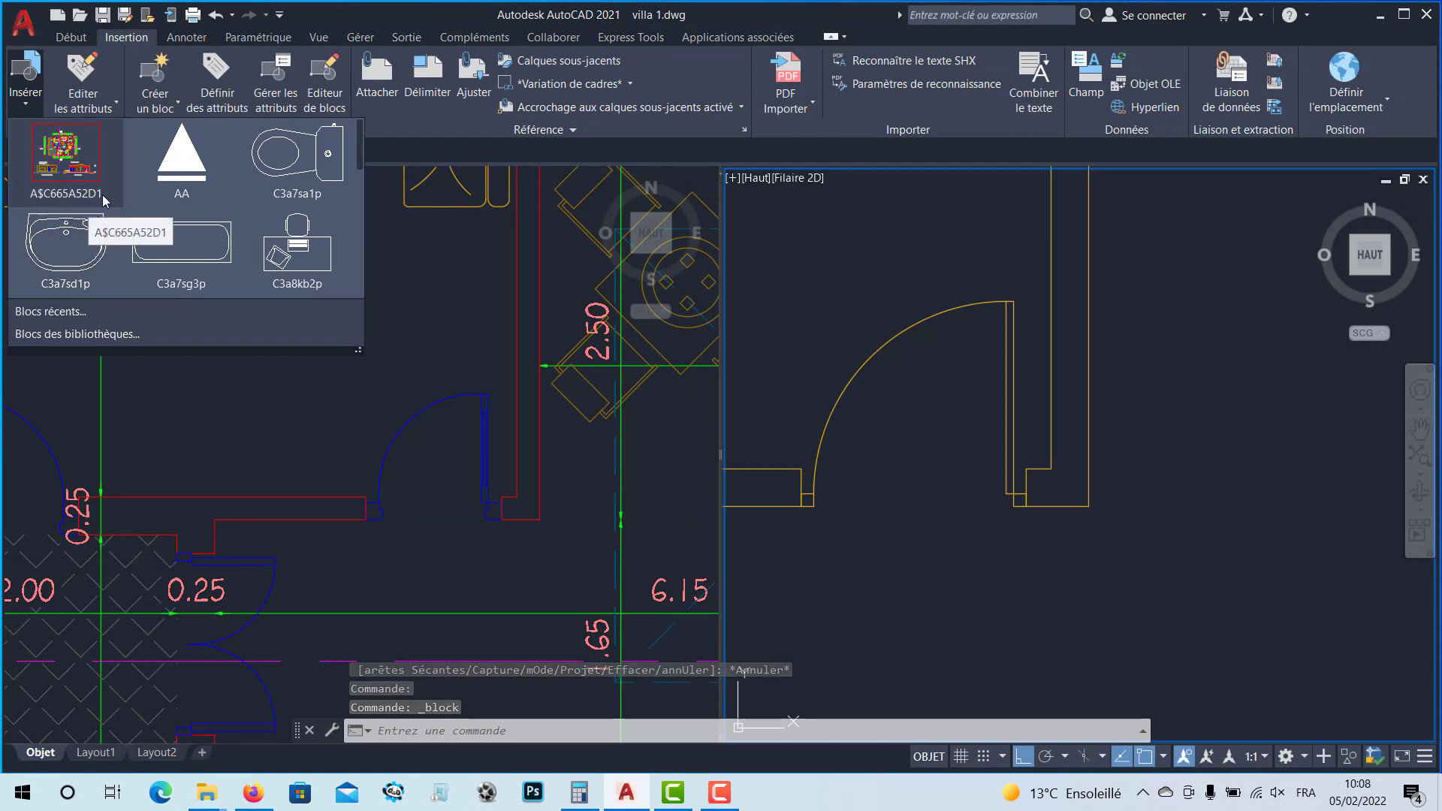
pyautogui.click(159, 88)
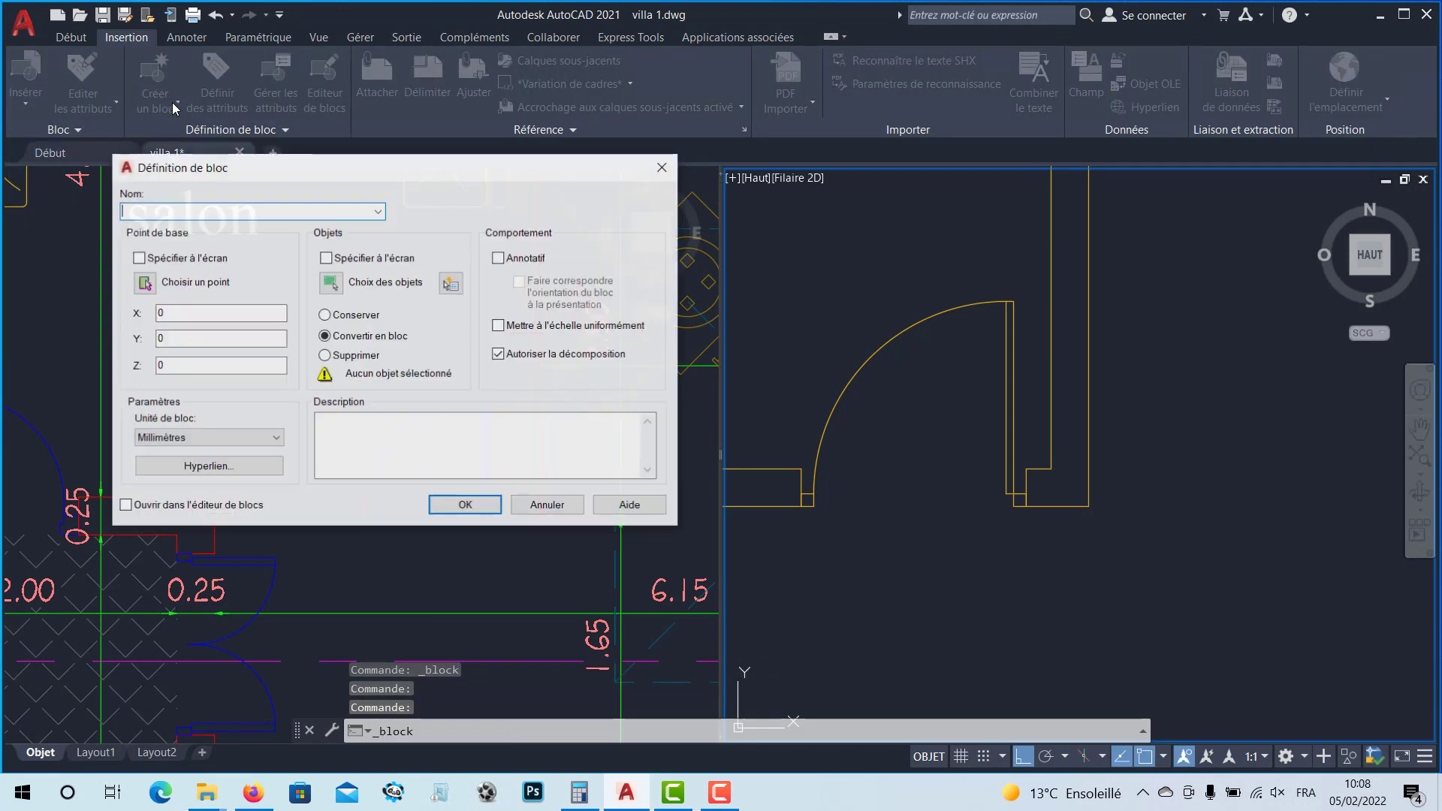
pyautogui.click(660, 164)
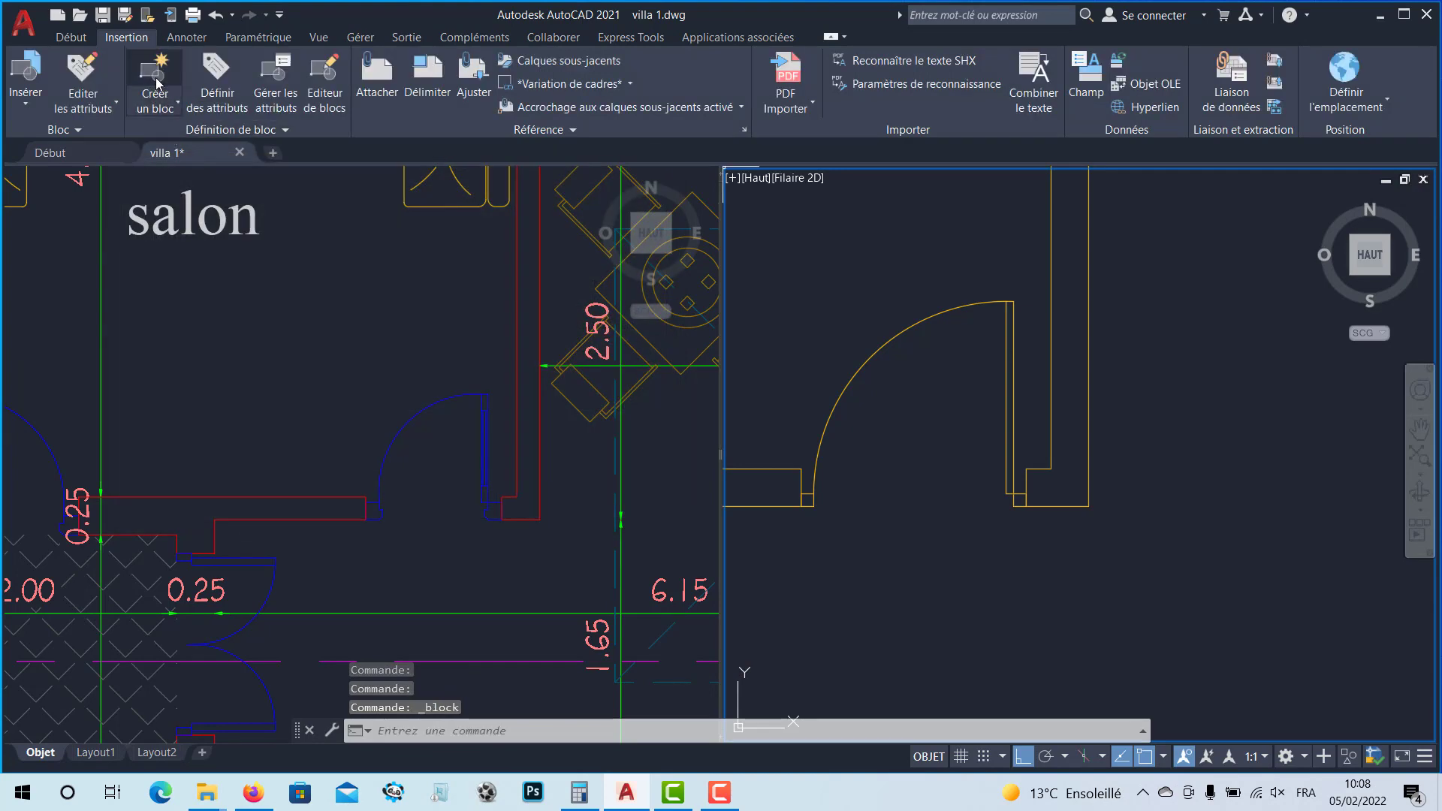
# Step: Start a block definition named "porte n90cm" with its base point at the door leaf's lower-right corner
pyautogui.press('Return')
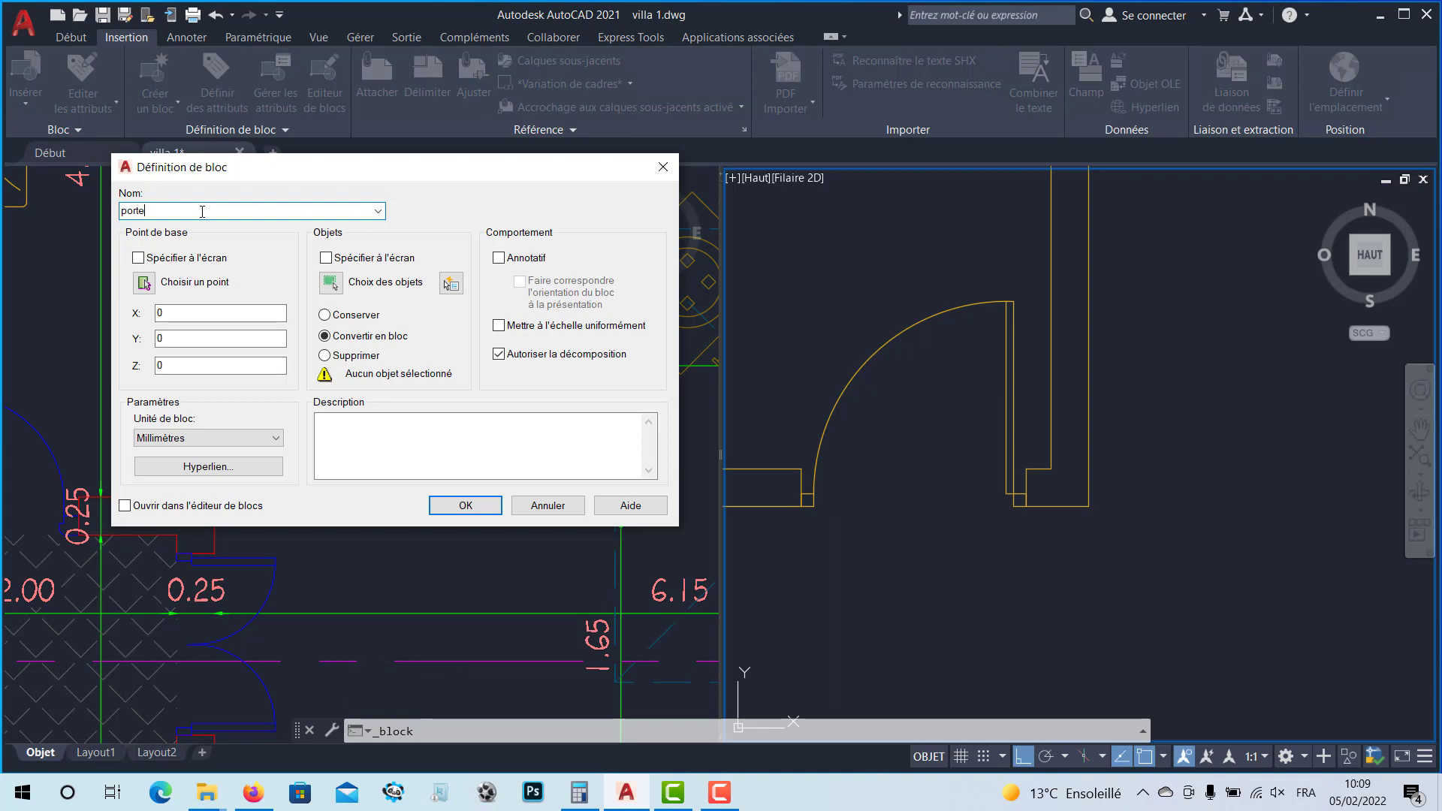
pyautogui.write('porte')
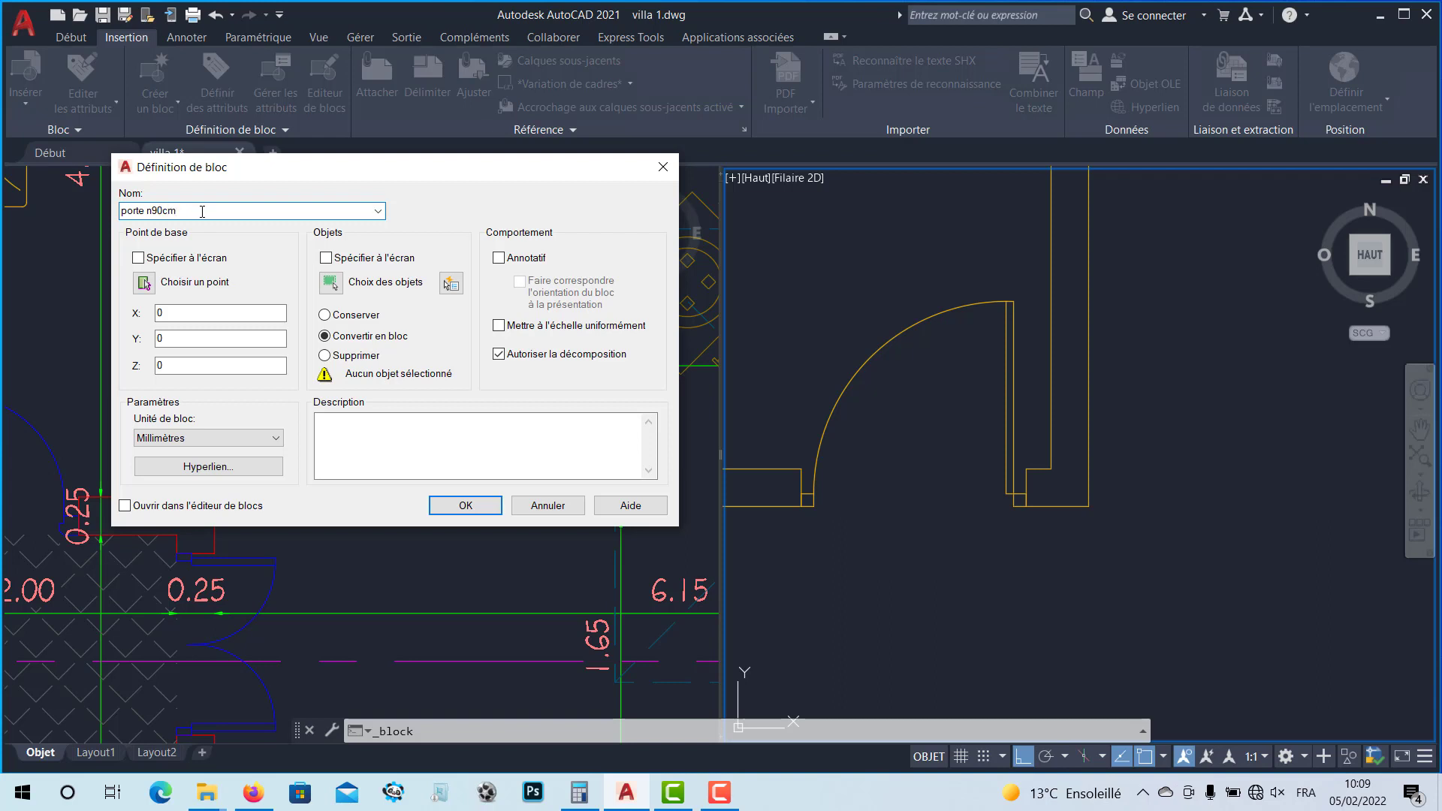
pyautogui.click(138, 258)
pyautogui.click(138, 259)
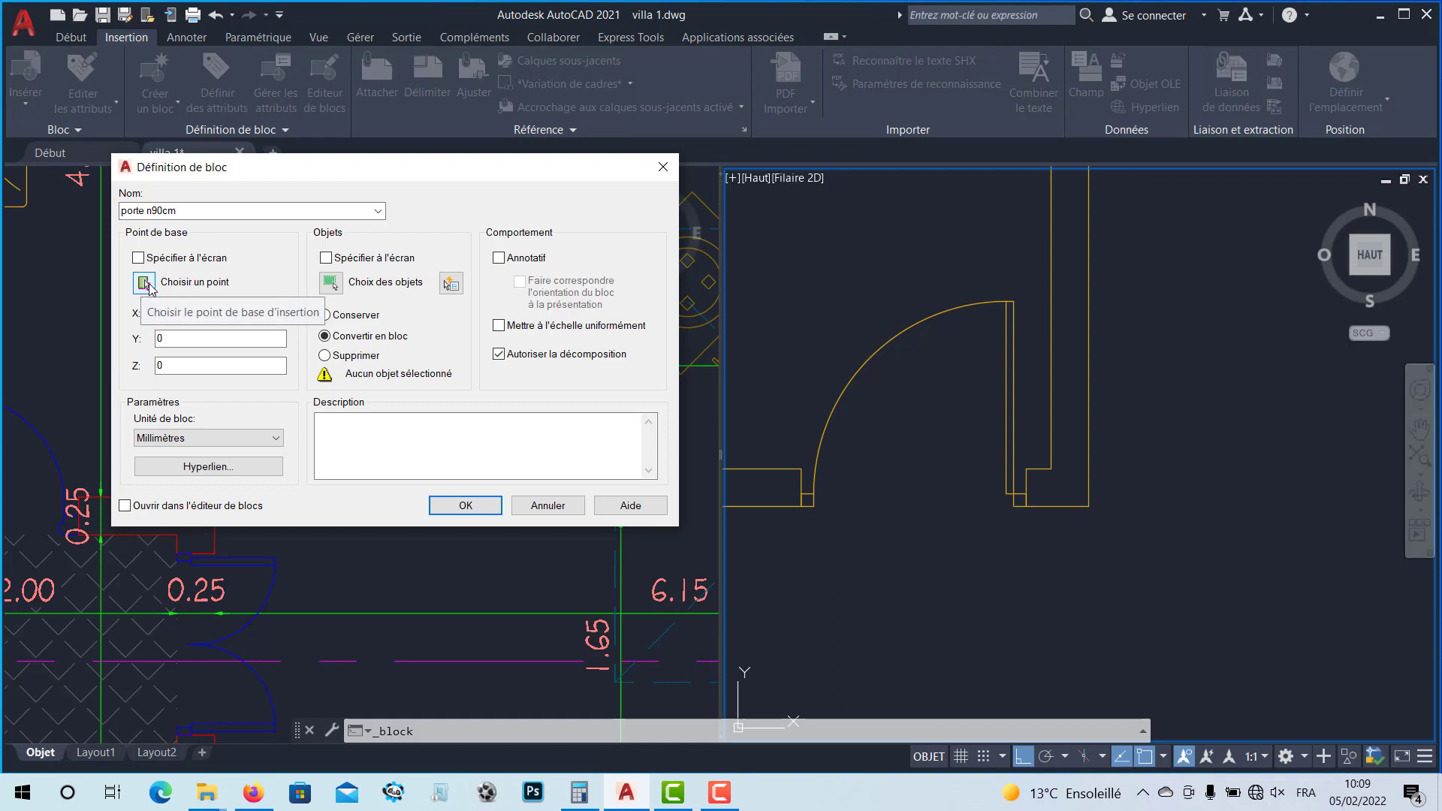
pyautogui.click(143, 283)
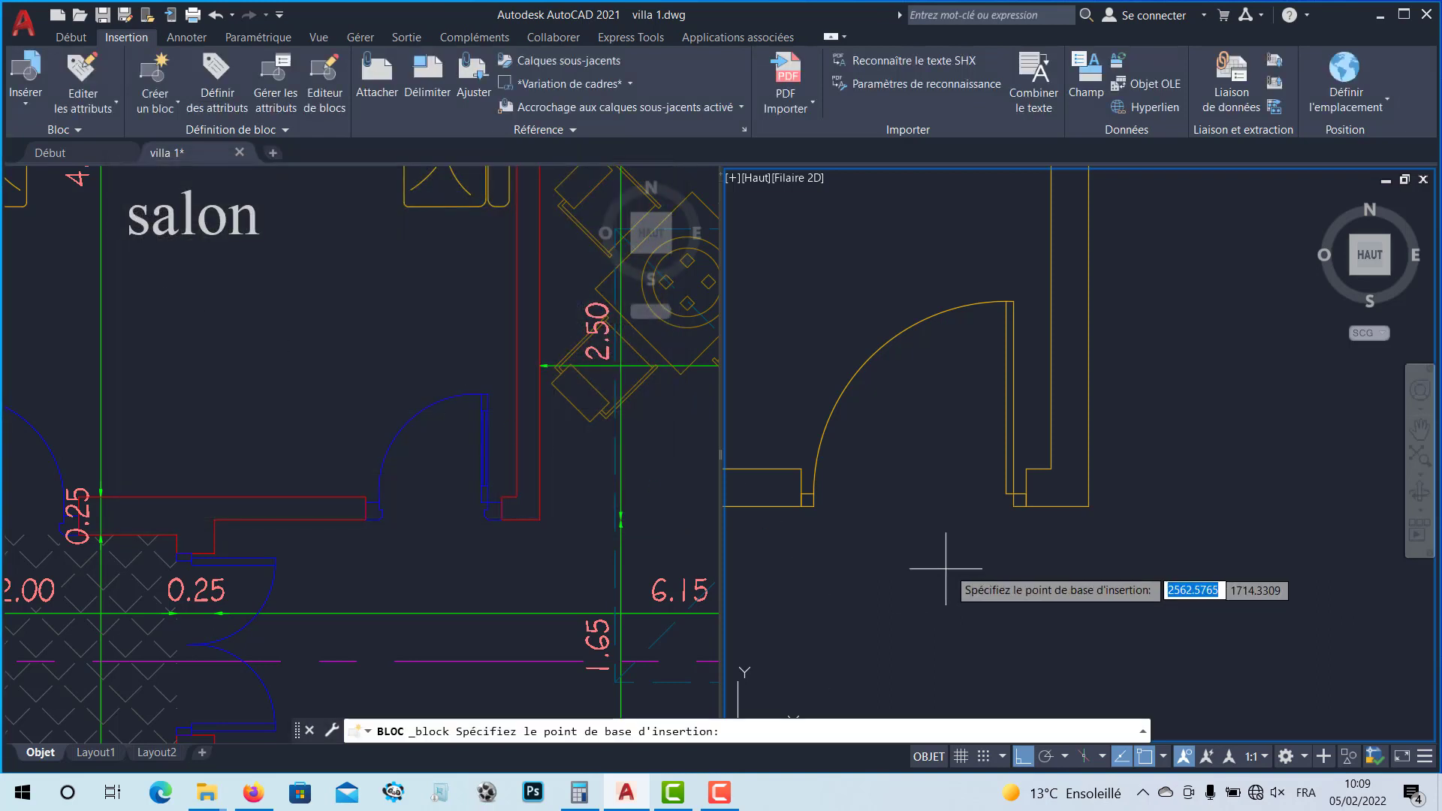
pyautogui.click(1010, 494)
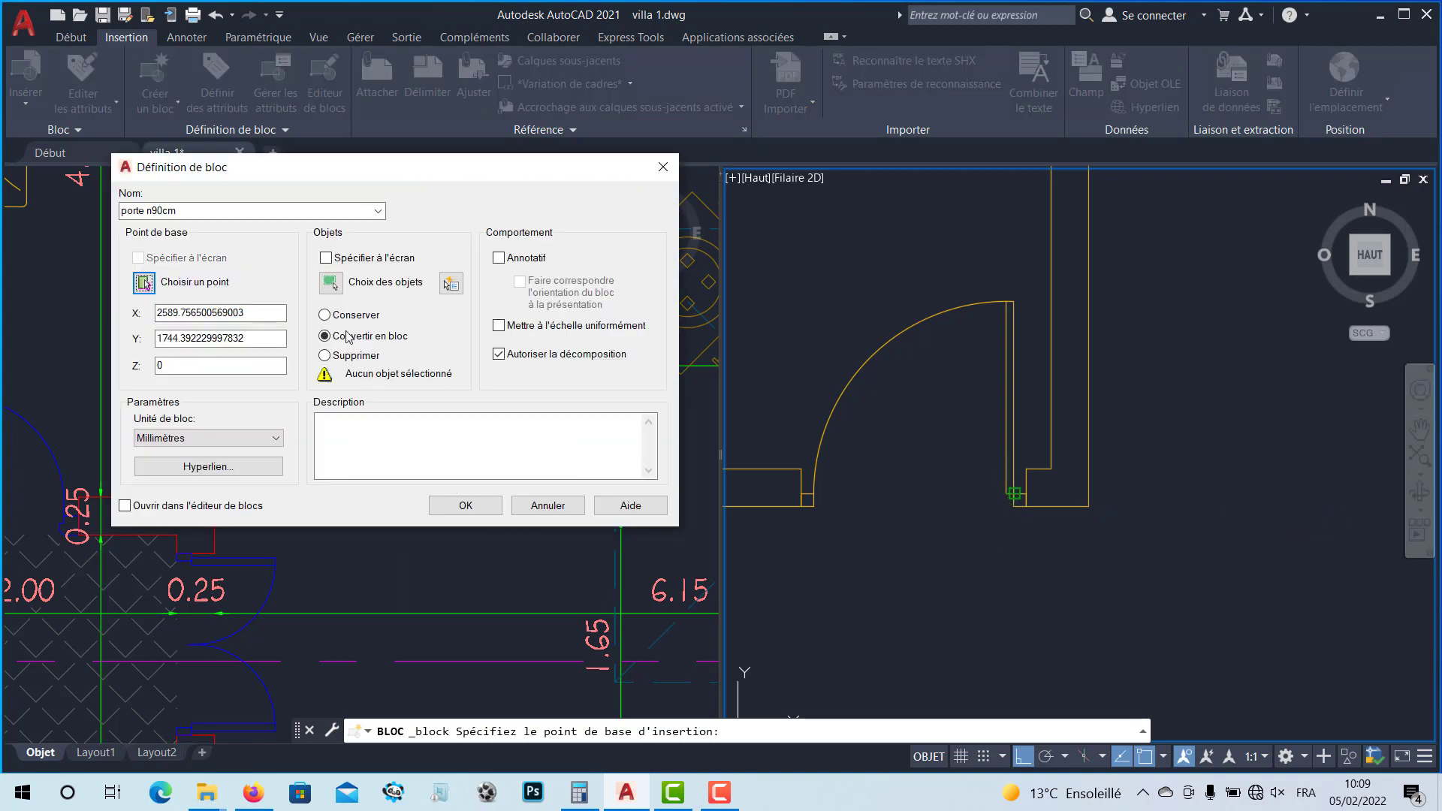
# Step: Choose the door leaf, the swing arc and both frame squares as the block's objects
pyautogui.click(333, 285)
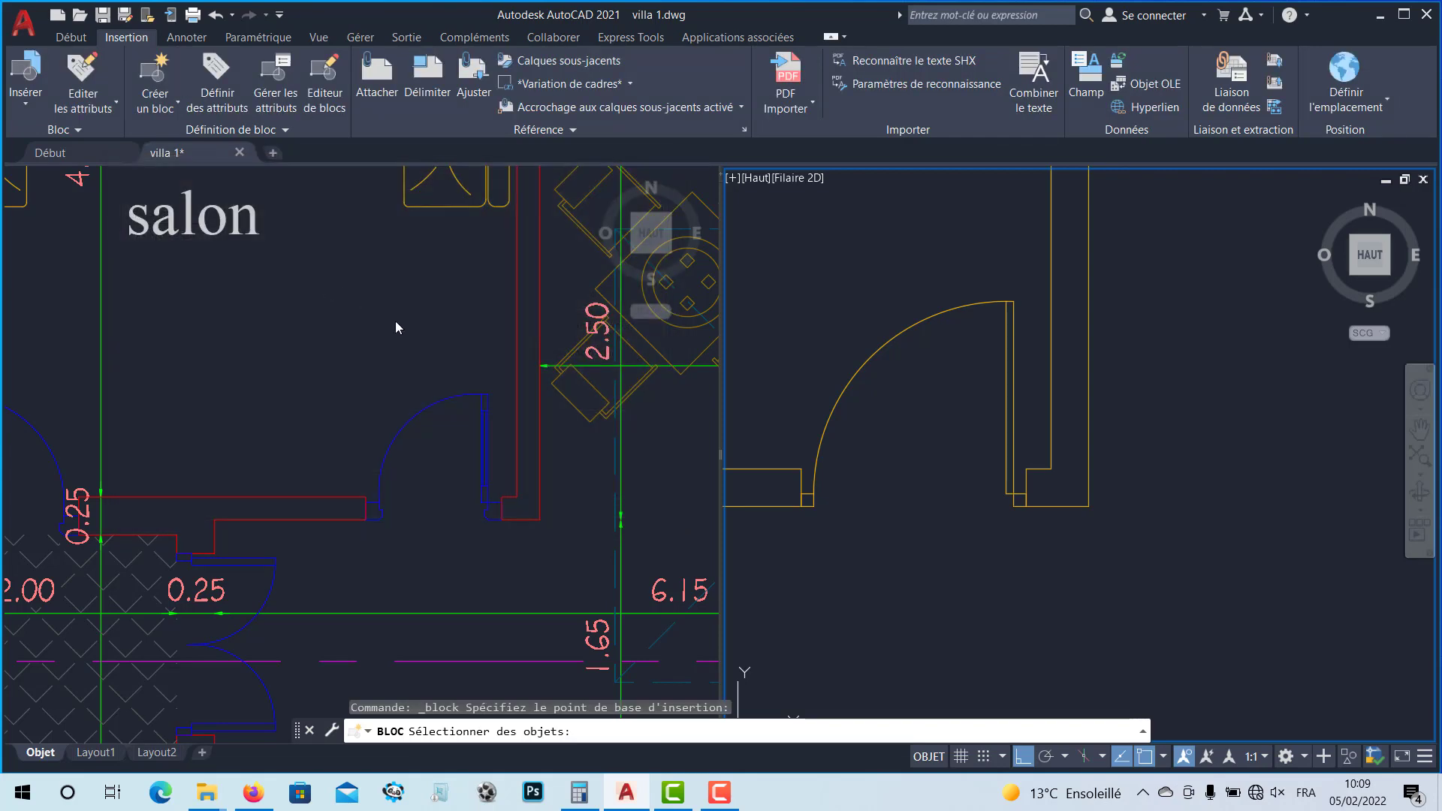
pyautogui.click(1006, 437)
pyautogui.click(860, 376)
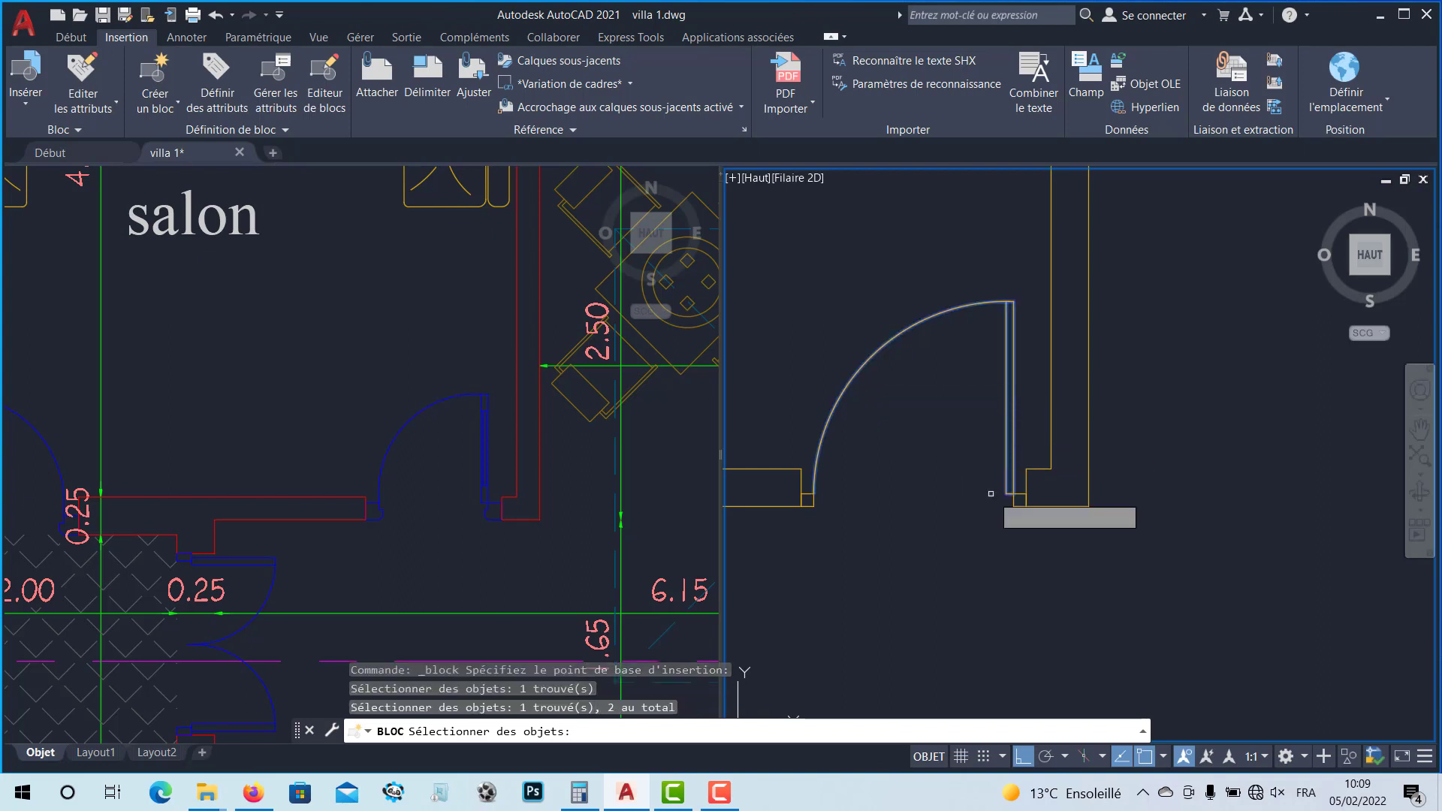
pyautogui.click(1019, 499)
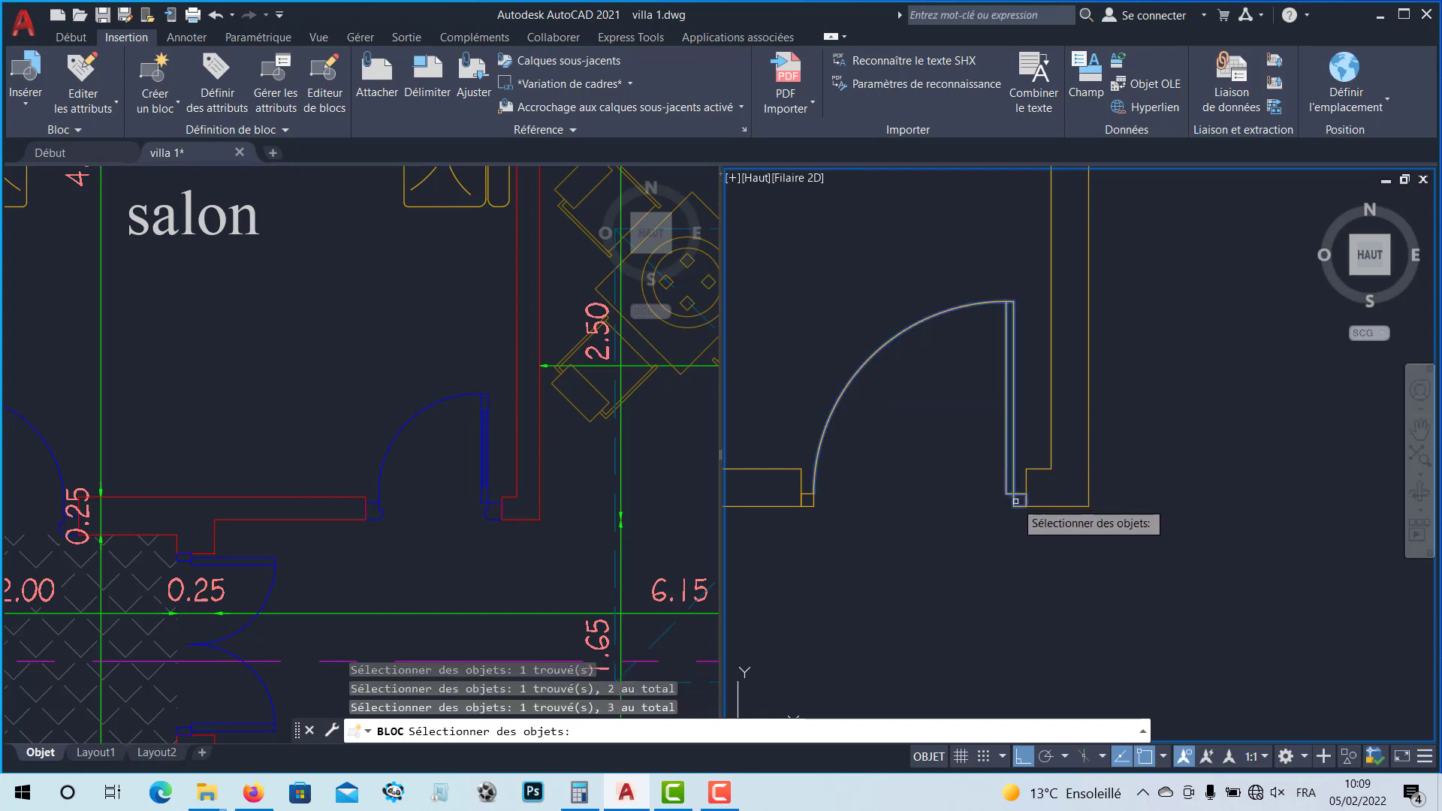
pyautogui.click(812, 507)
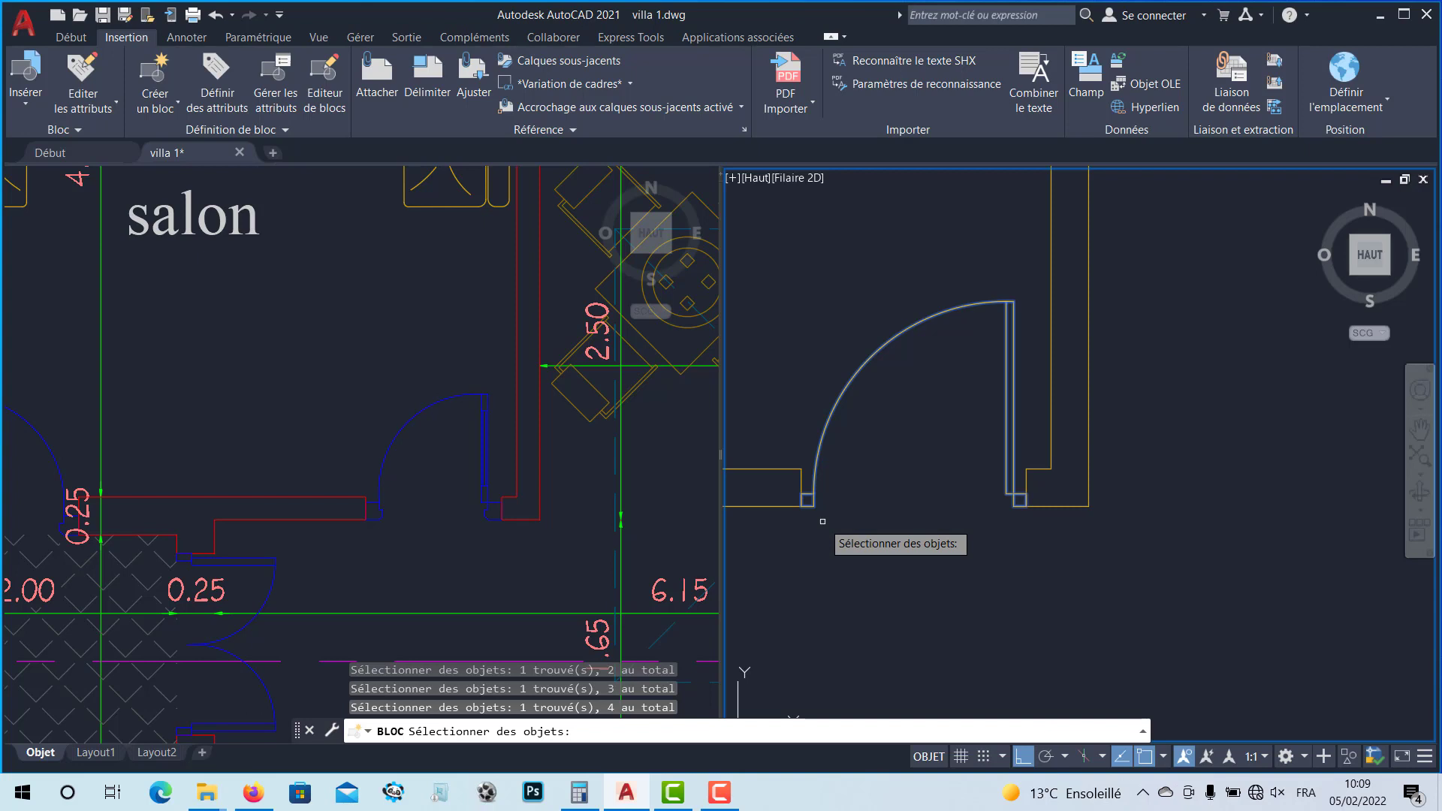
pyautogui.press('Return')
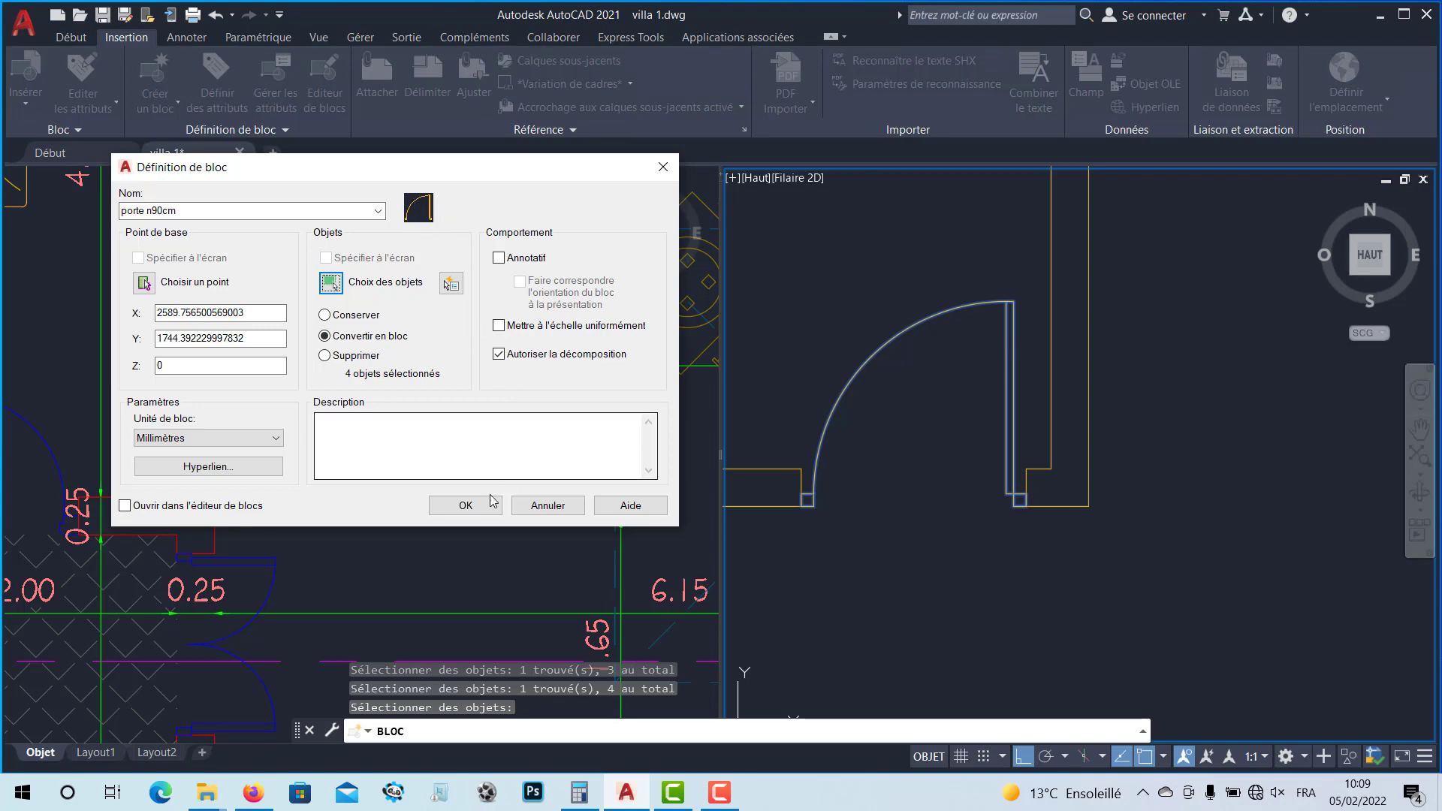
# Step: Complete the "porte n90cm" block definition, converting the chosen door objects into the block
pyautogui.click(466, 505)
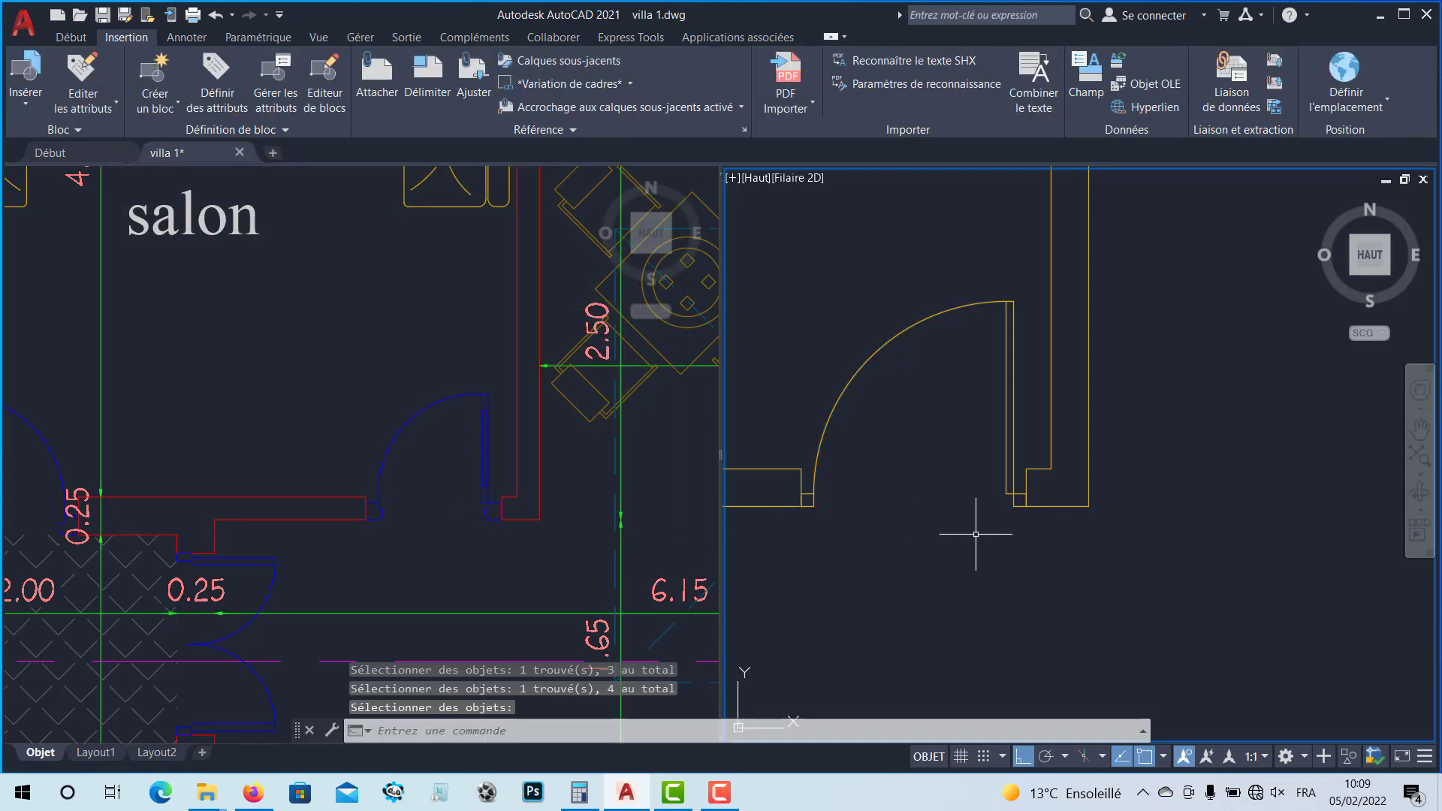
pyautogui.scroll(-2, 984, 542)
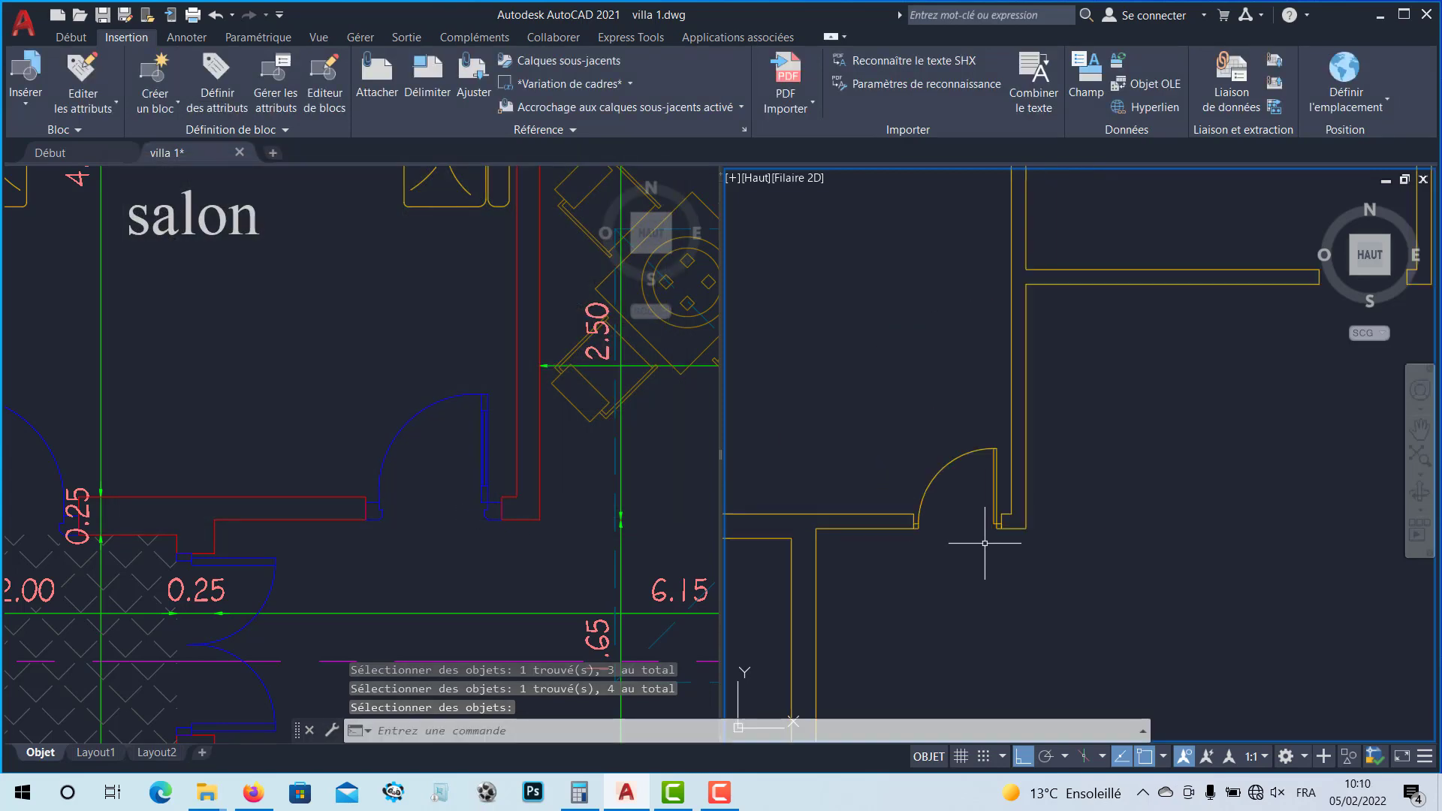
# Step: Insert the "porte n90cm" block at scale 1 and rotation 0 just below the upper room's doorway opening
pyautogui.scroll(-1, 1028, 563)
pyautogui.moveTo(1180, 431); pyautogui.dragTo(1045, 513, button='middle')
pyautogui.scroll(1, 1029, 505)
pyautogui.scroll(1, 1094, 483)
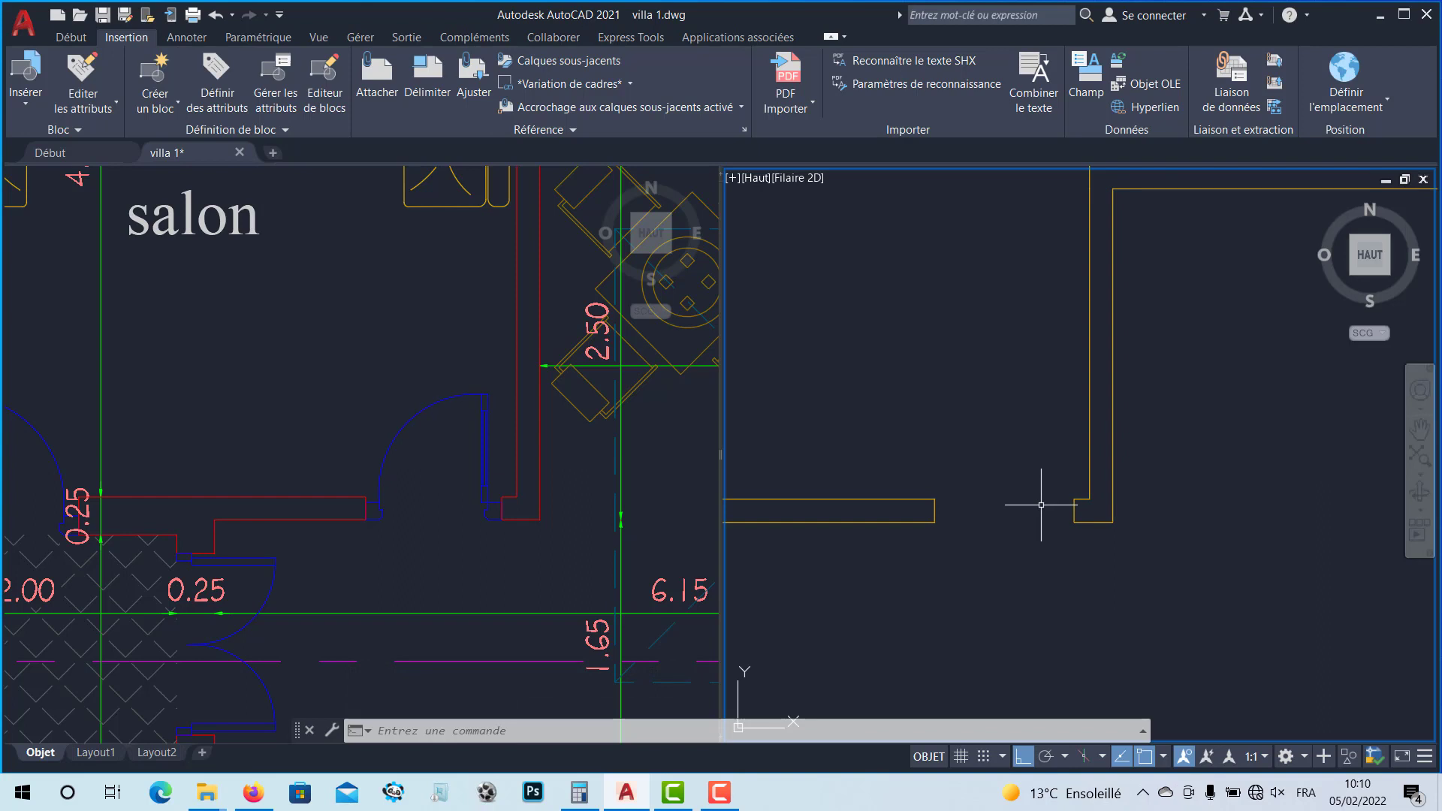
pyautogui.click(22, 109)
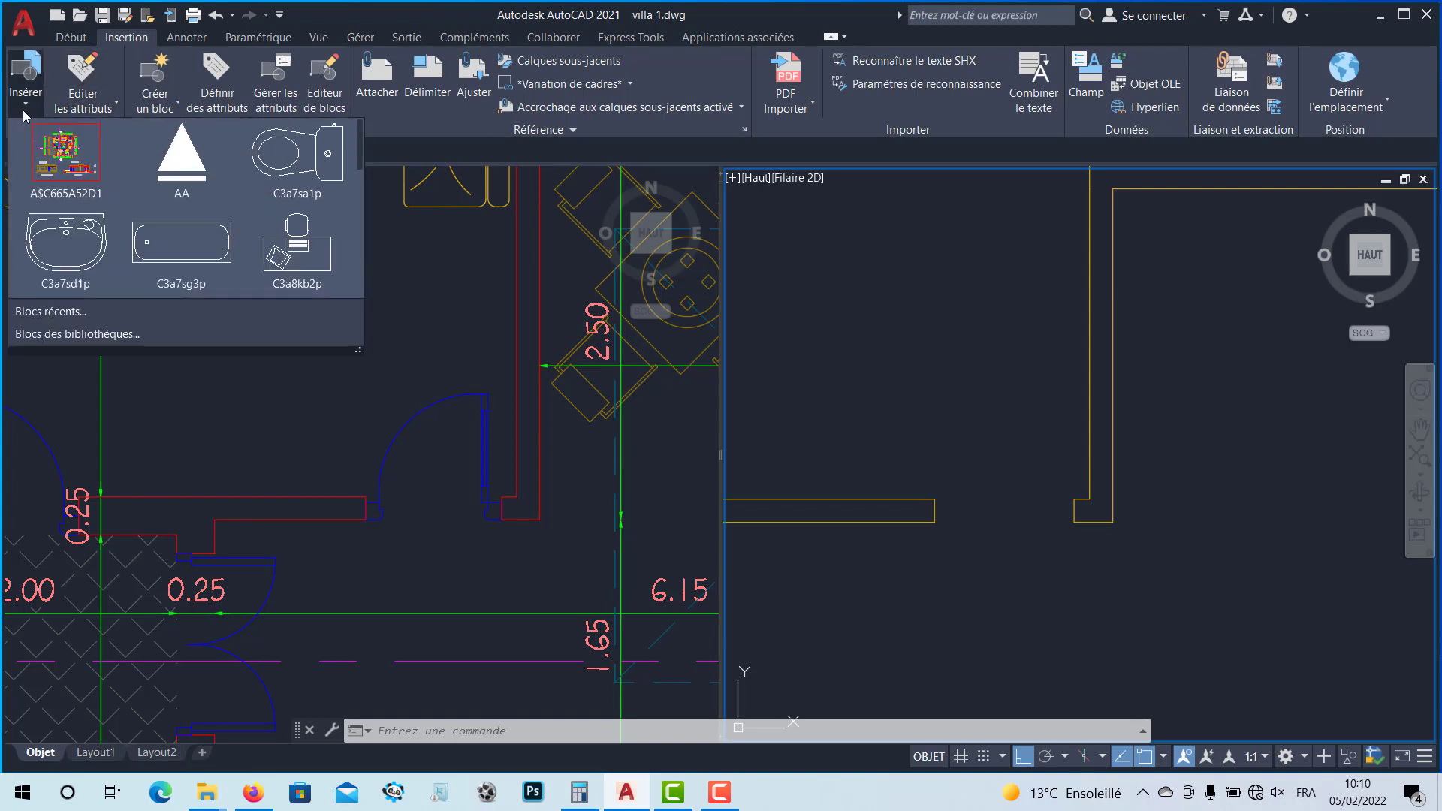
pyautogui.scroll(-1, 259, 203)
pyautogui.scroll(-3, 259, 203)
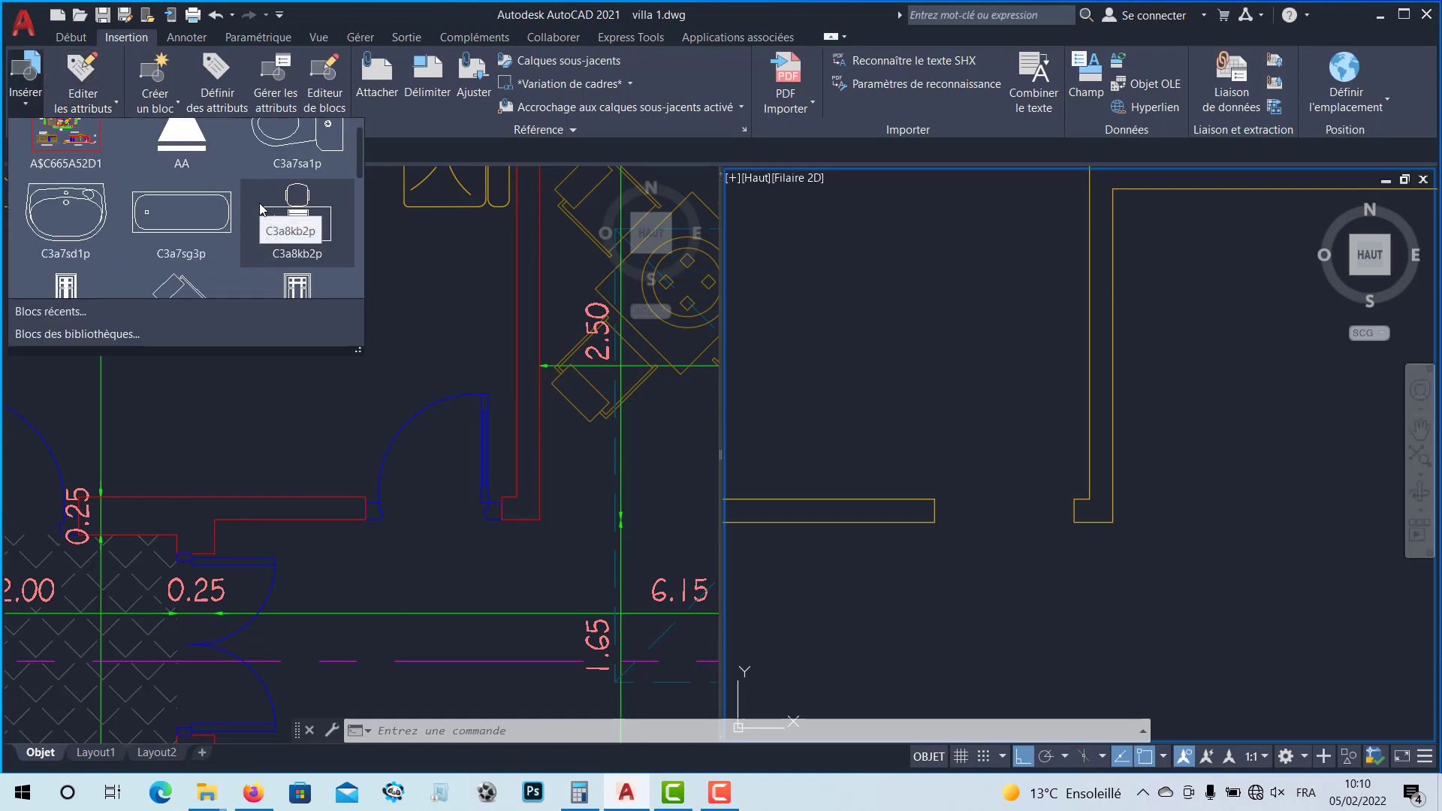
pyautogui.scroll(-6, 259, 207)
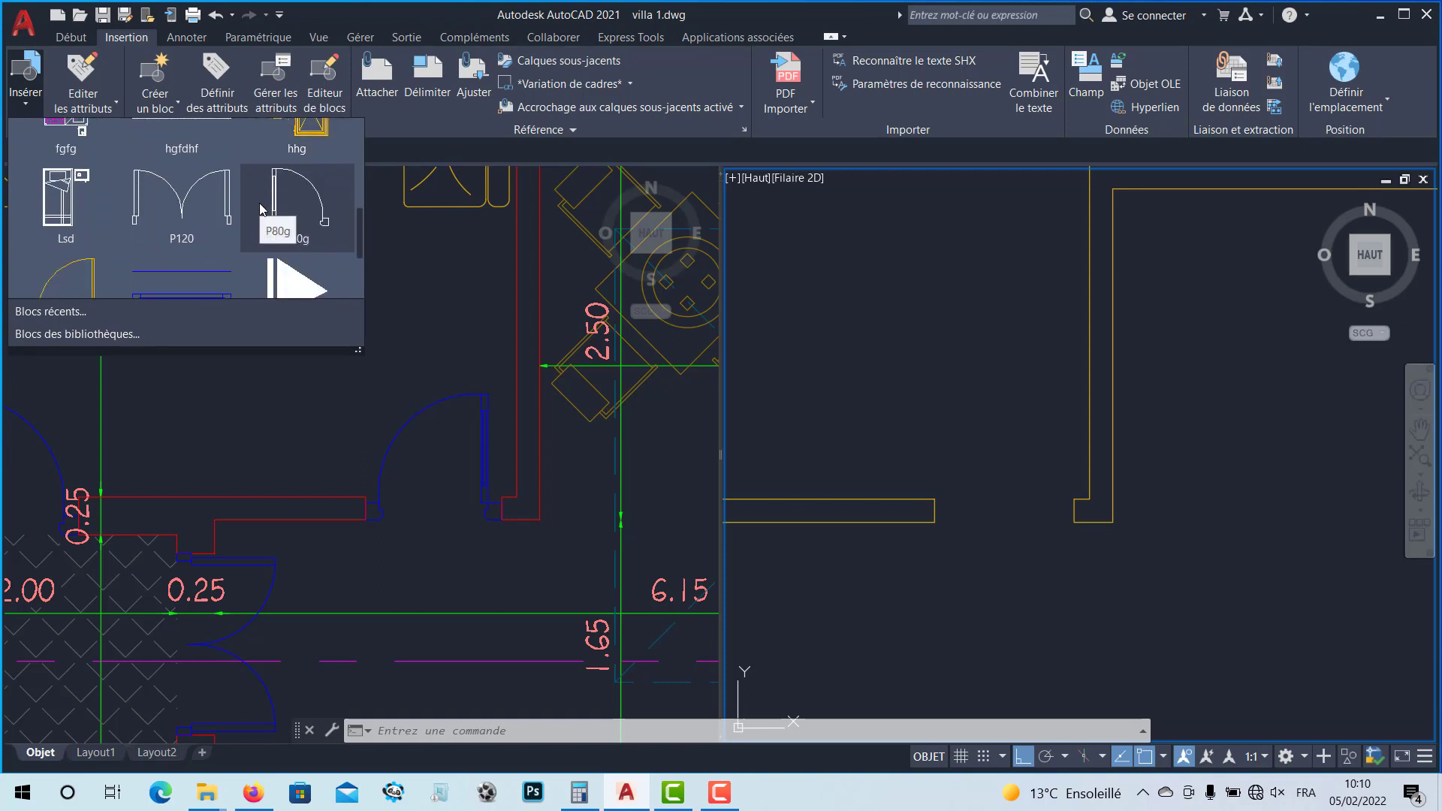
pyautogui.scroll(-3, 259, 203)
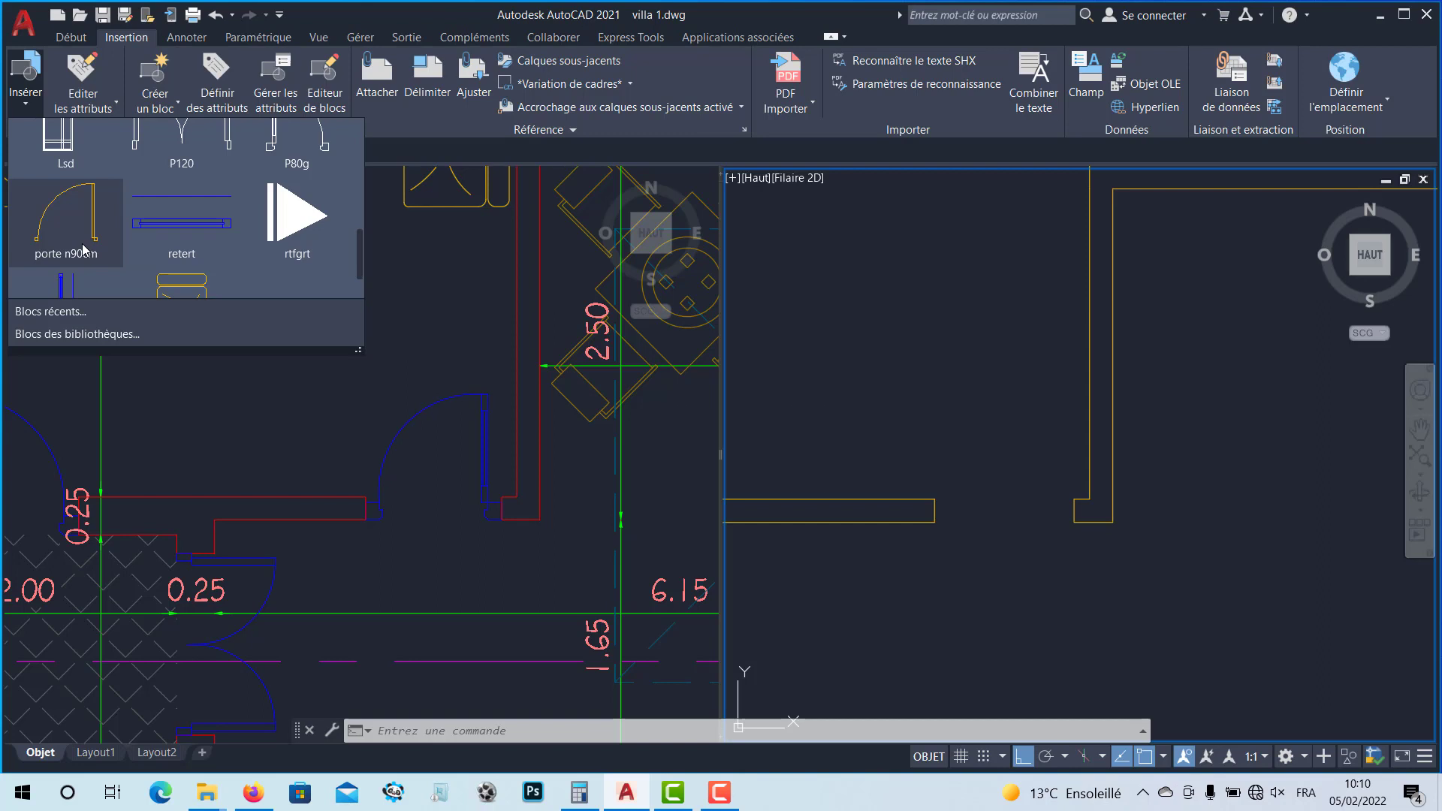
pyautogui.click(83, 246)
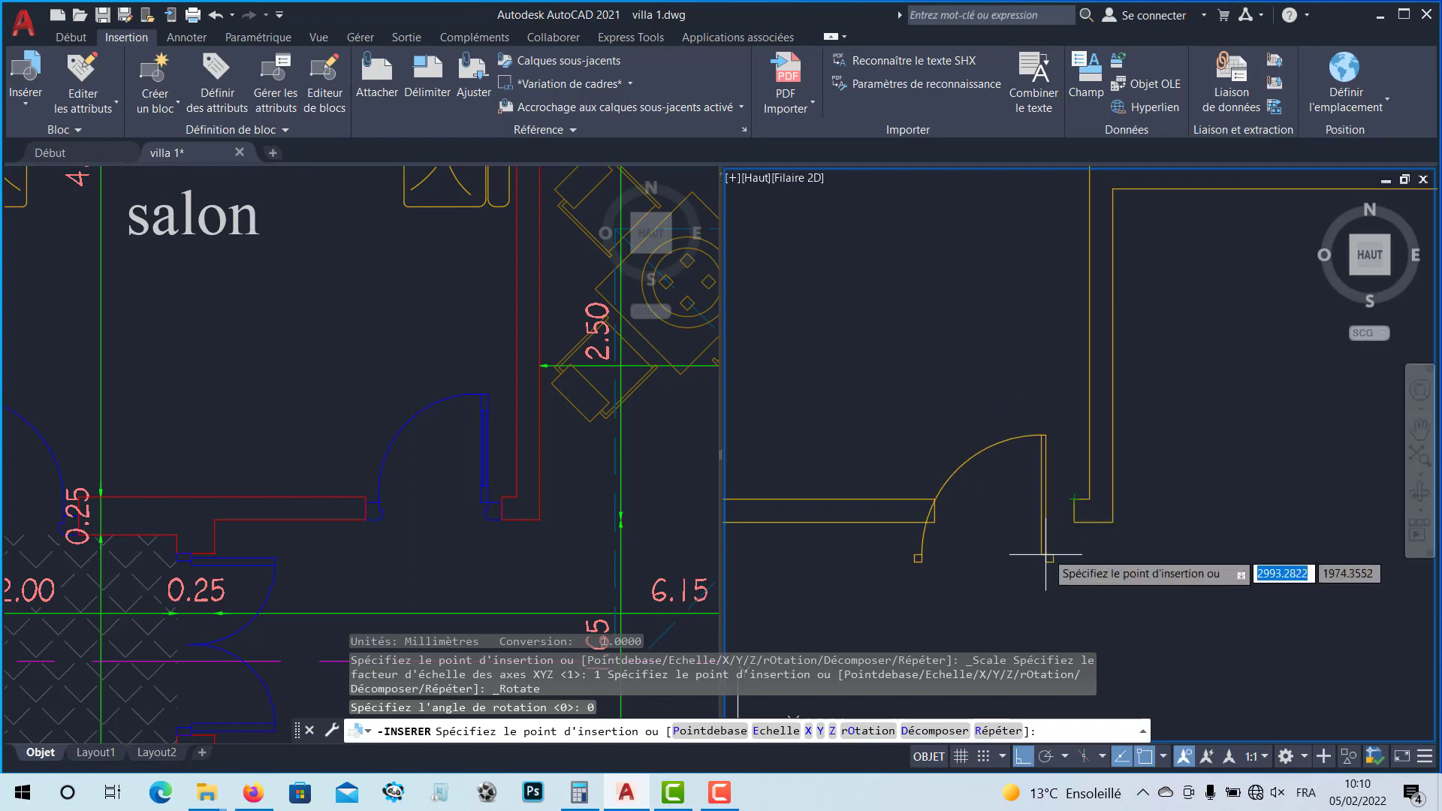
pyautogui.scroll(4, 1088, 560)
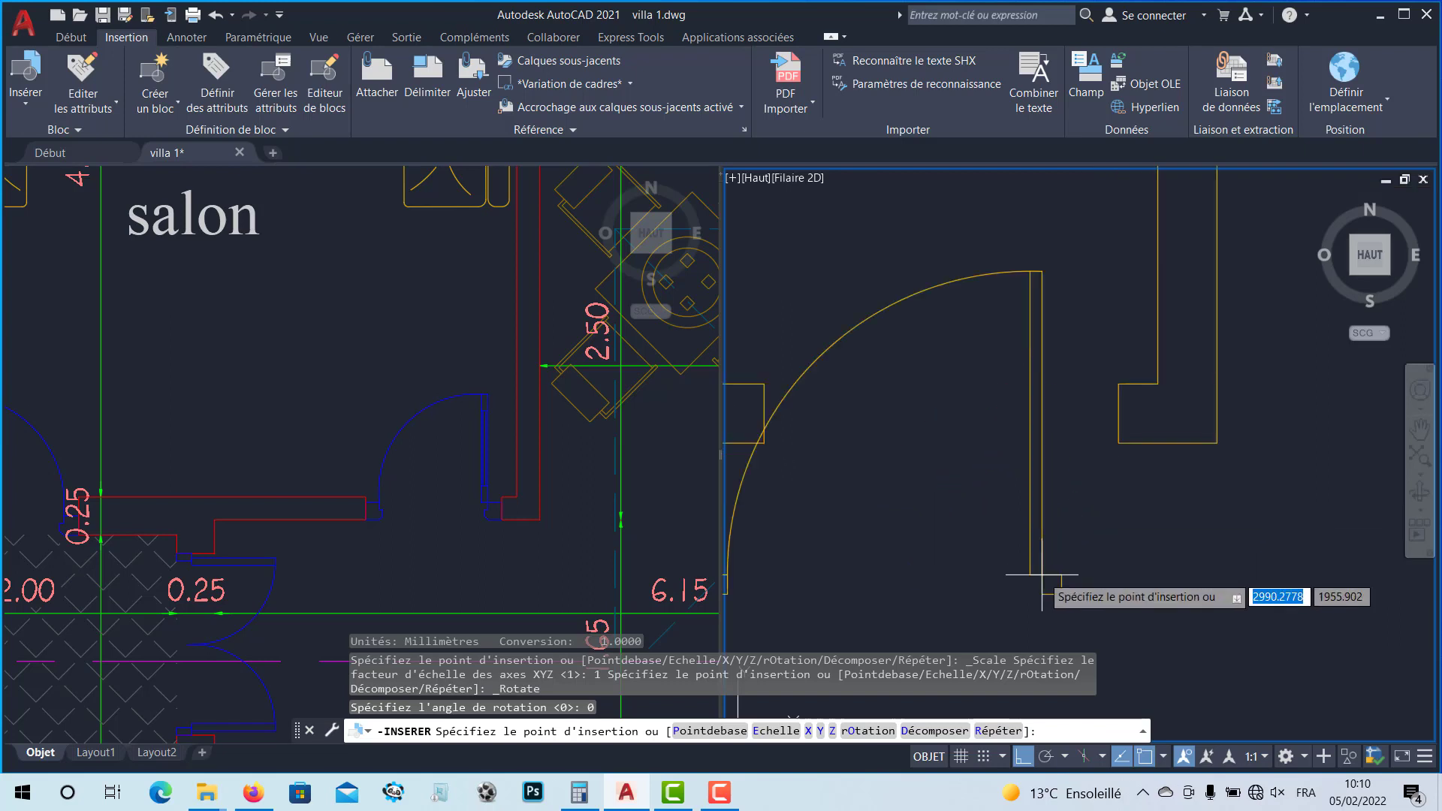
pyautogui.click(1086, 567)
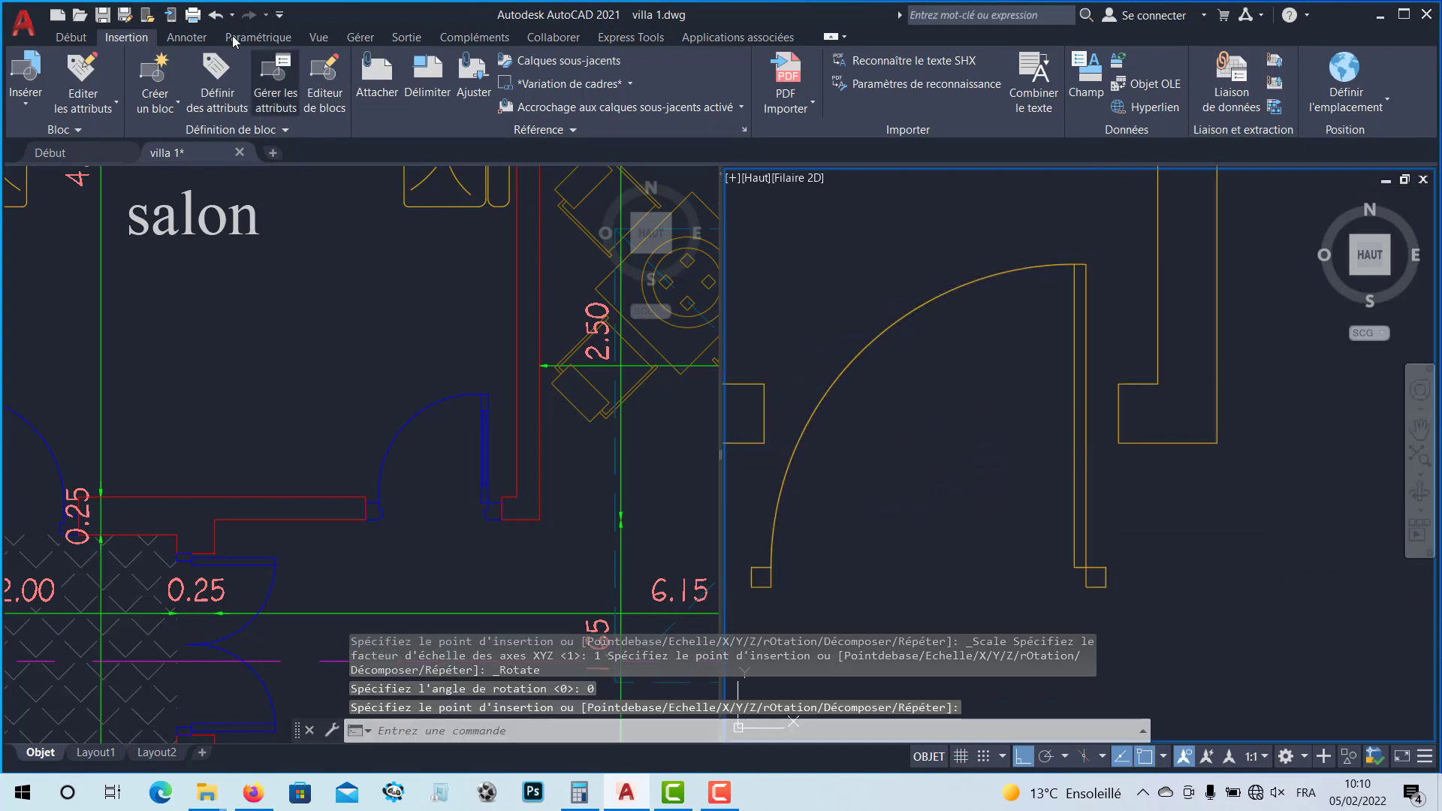
# Step: With Ortho off, move the inserted door by its right frame square's lower-right corner onto the lower-left corner of the wall stub beside the opening
pyautogui.click(71, 39)
pyautogui.click(264, 67)
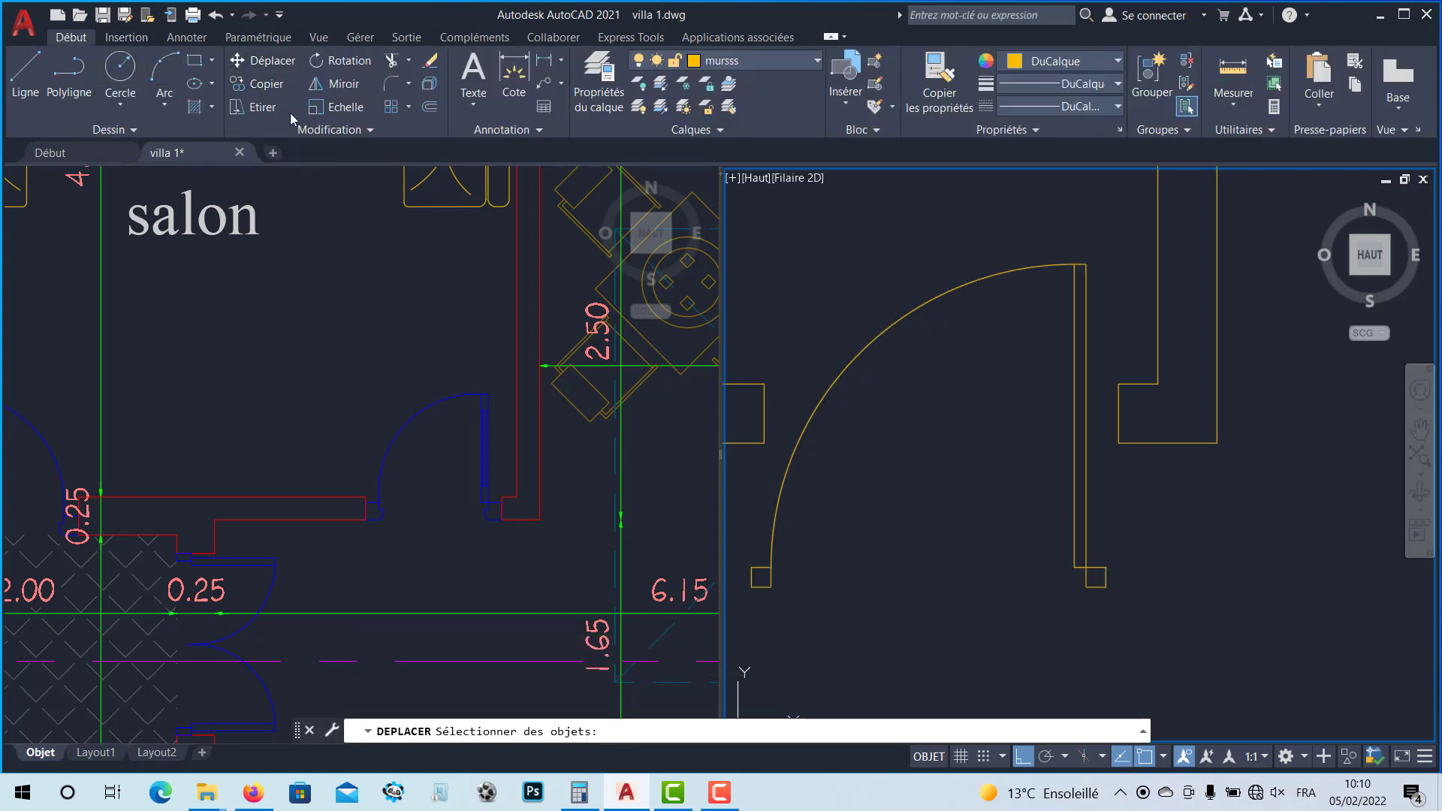
pyautogui.click(267, 66)
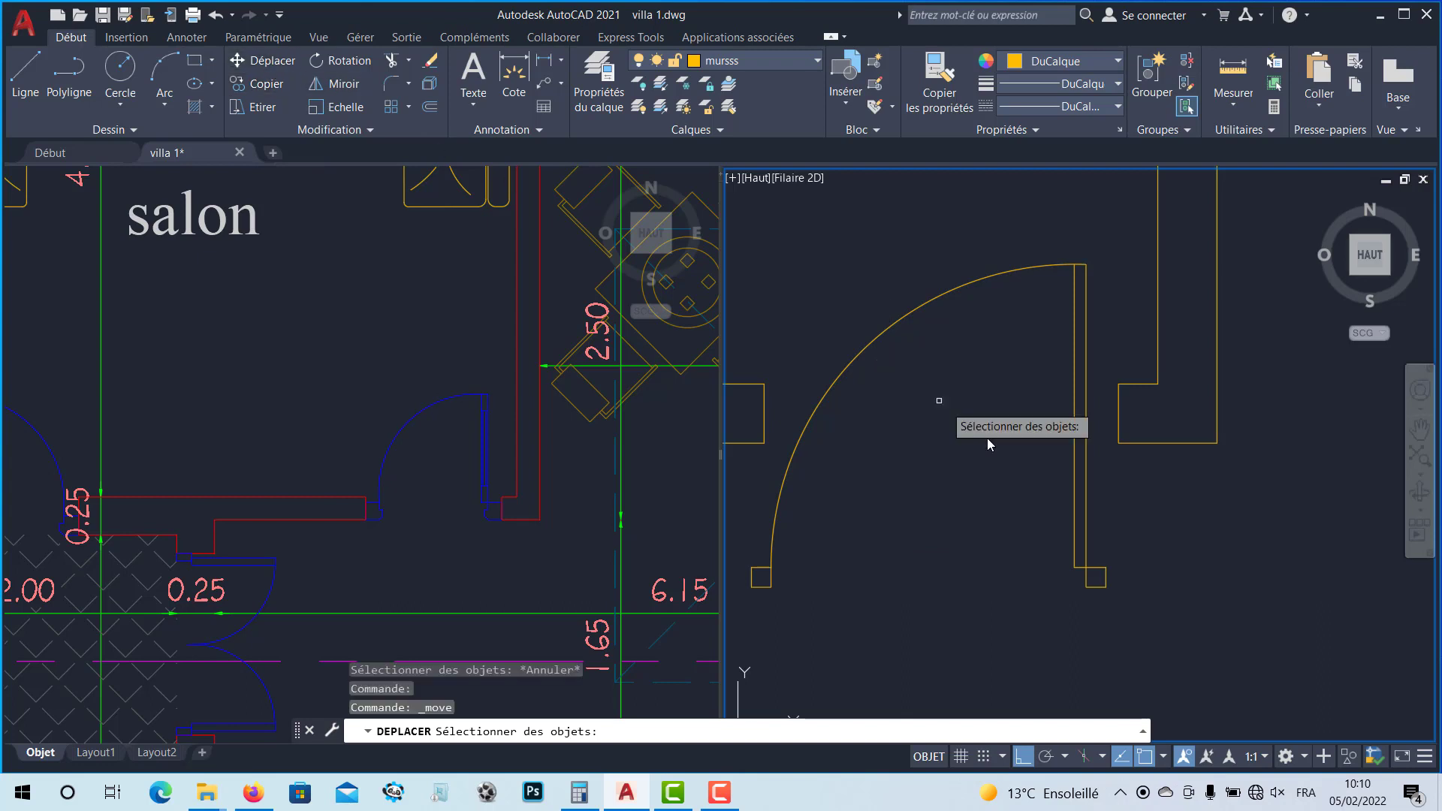
pyautogui.click(1074, 529)
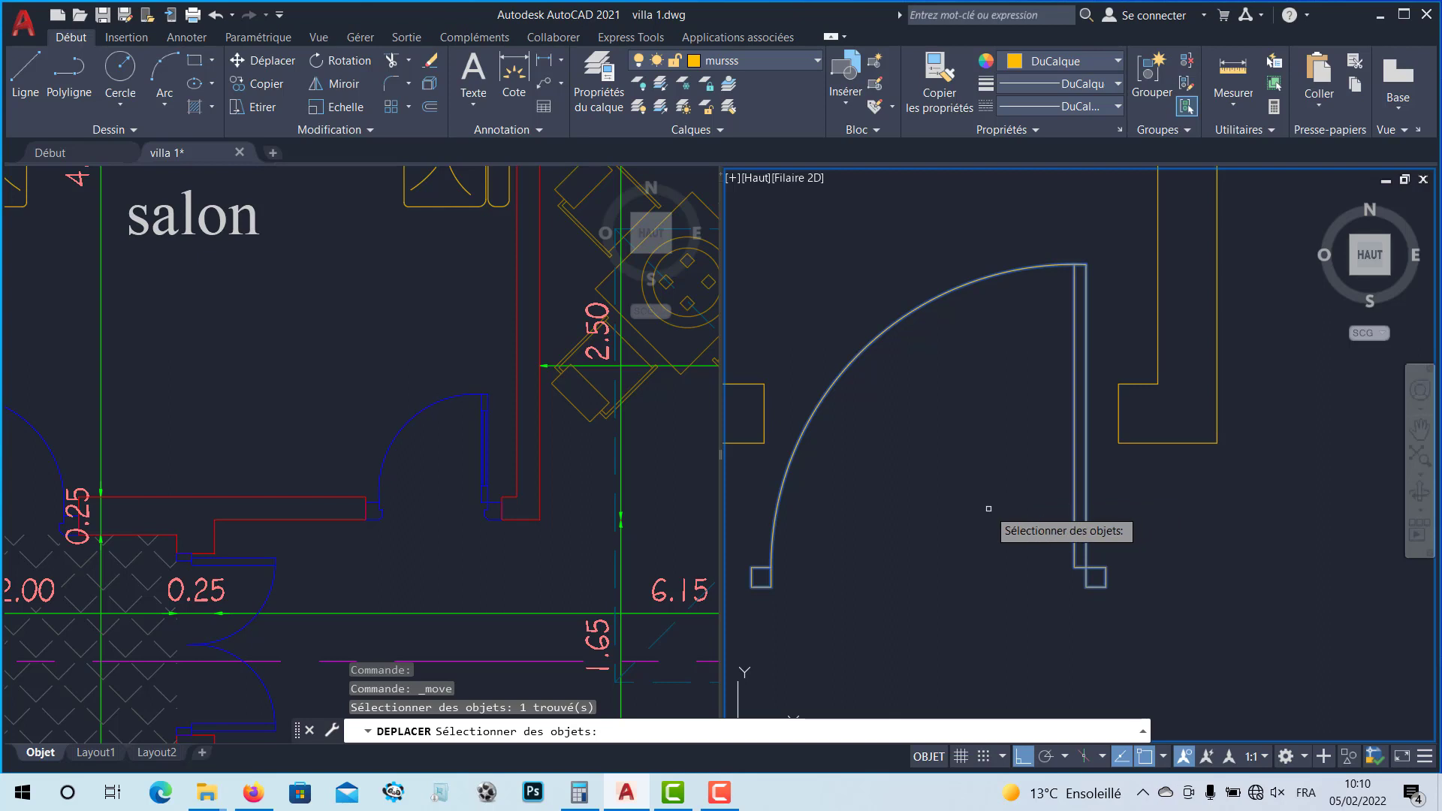
pyautogui.press('Return')
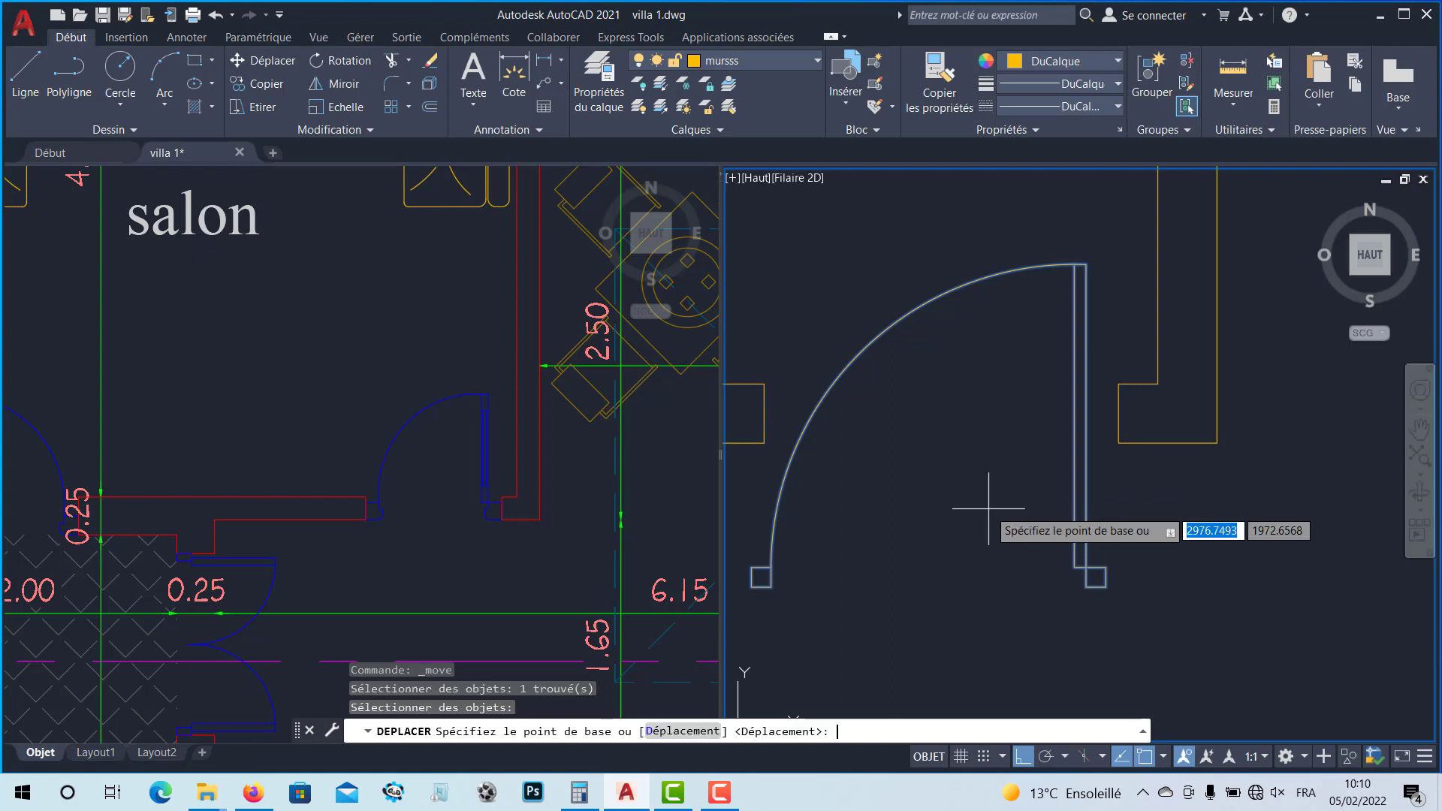
pyautogui.click(1105, 585)
pyautogui.scroll(5, 1123, 451)
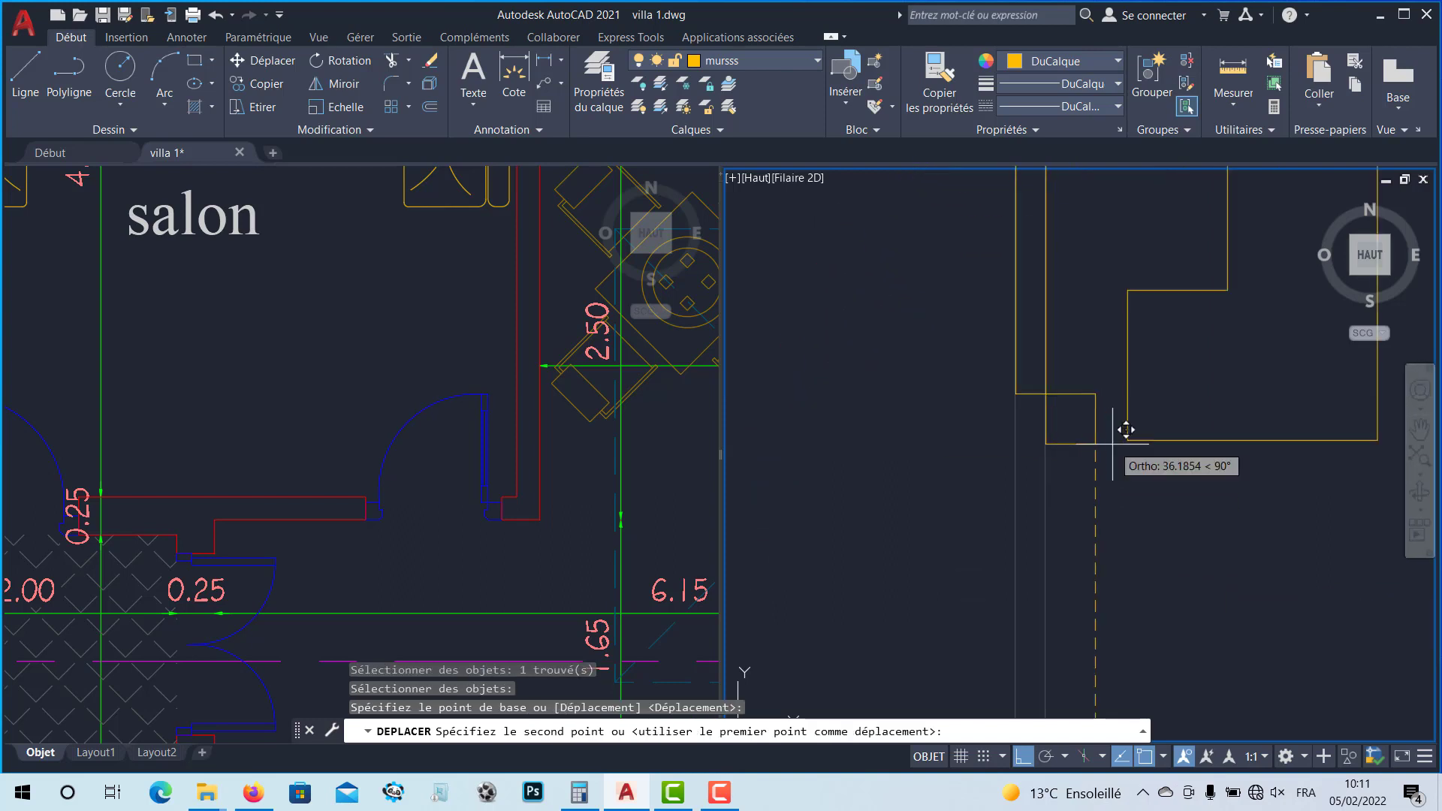
pyautogui.click(1024, 757)
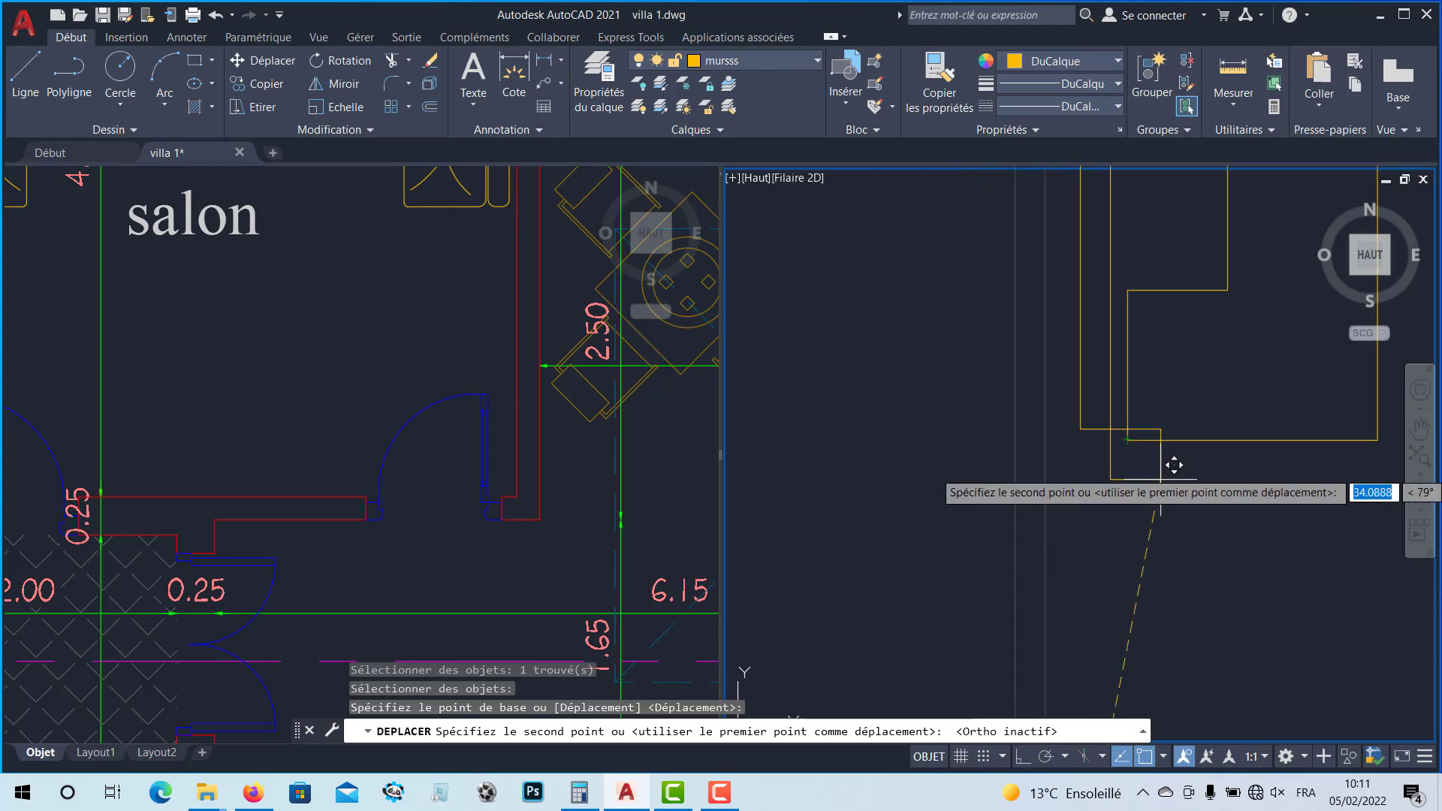
pyautogui.click(1140, 425)
pyautogui.scroll(-2, 1123, 466)
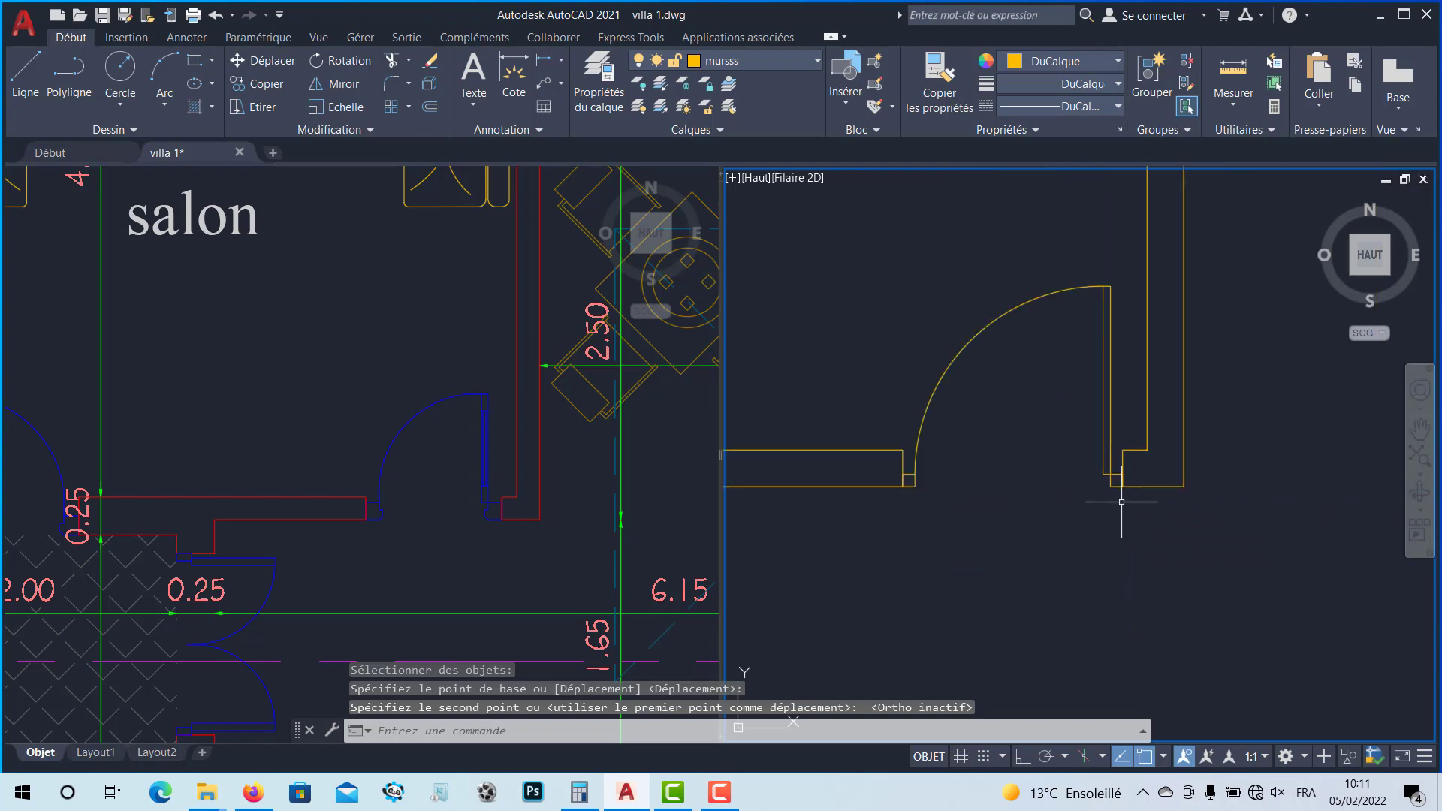
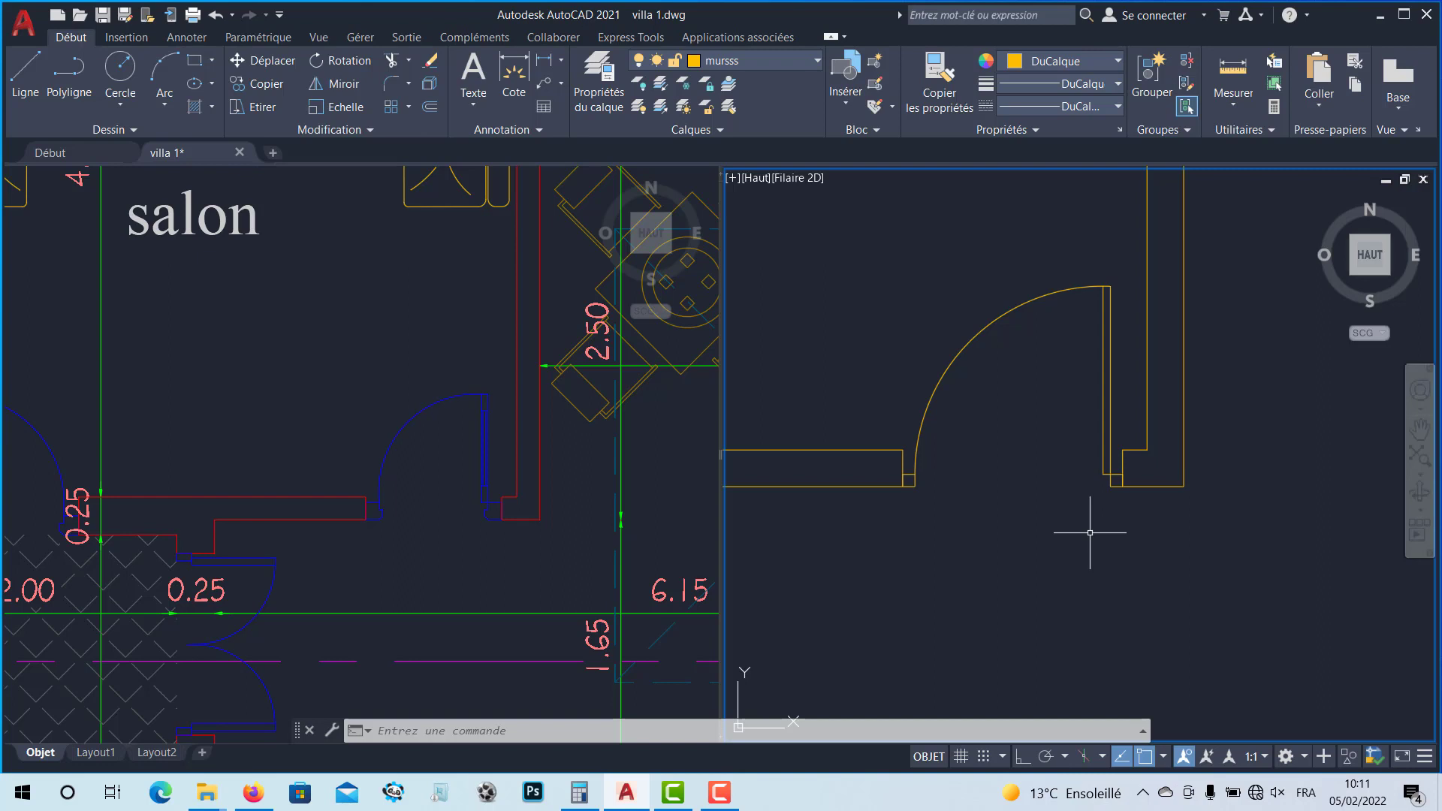
pyautogui.scroll(-5, 1062, 286)
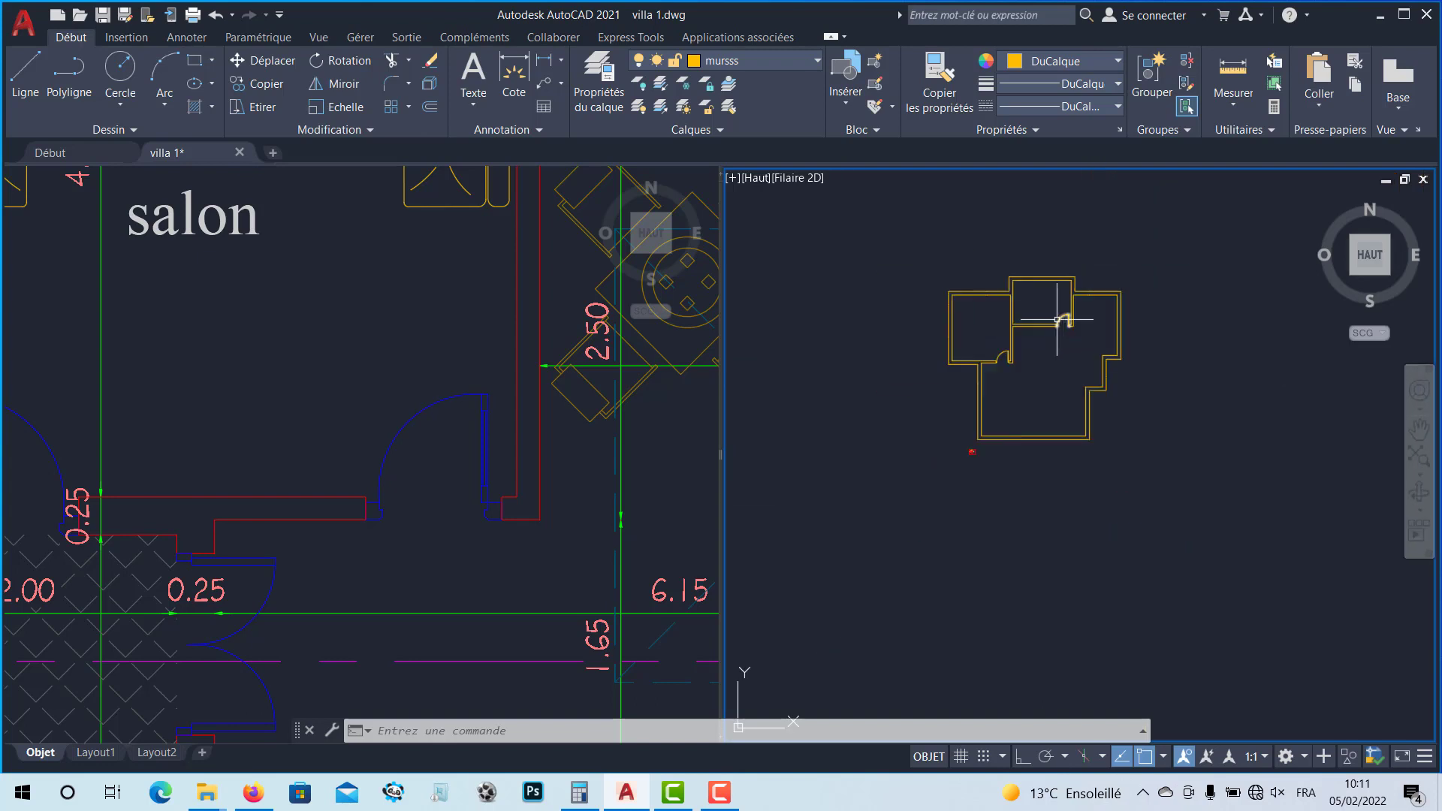
pyautogui.moveTo(1057, 312); pyautogui.dragTo(1026, 377, button='middle')
pyautogui.scroll(6, 1036, 376)
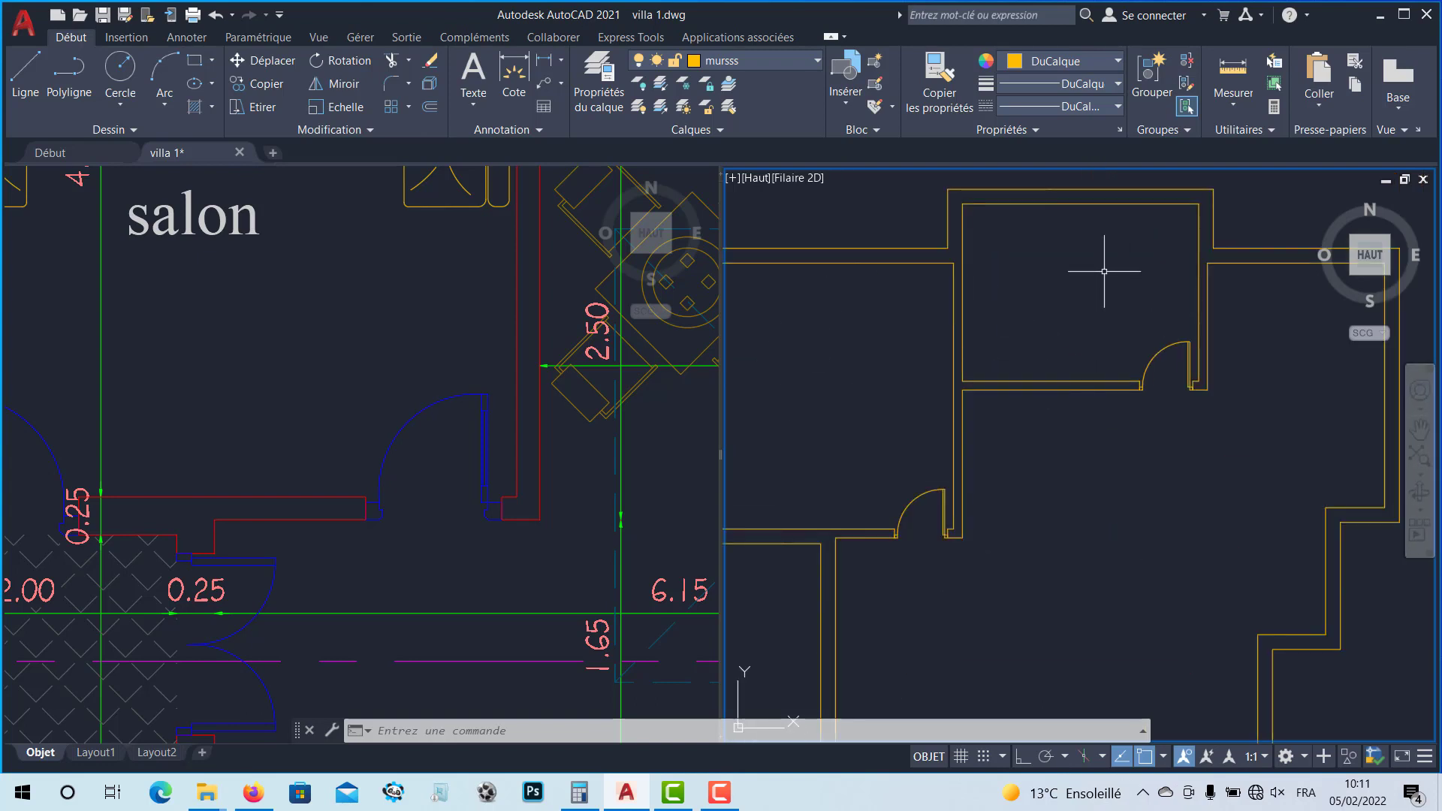
pyautogui.click(856, 403)
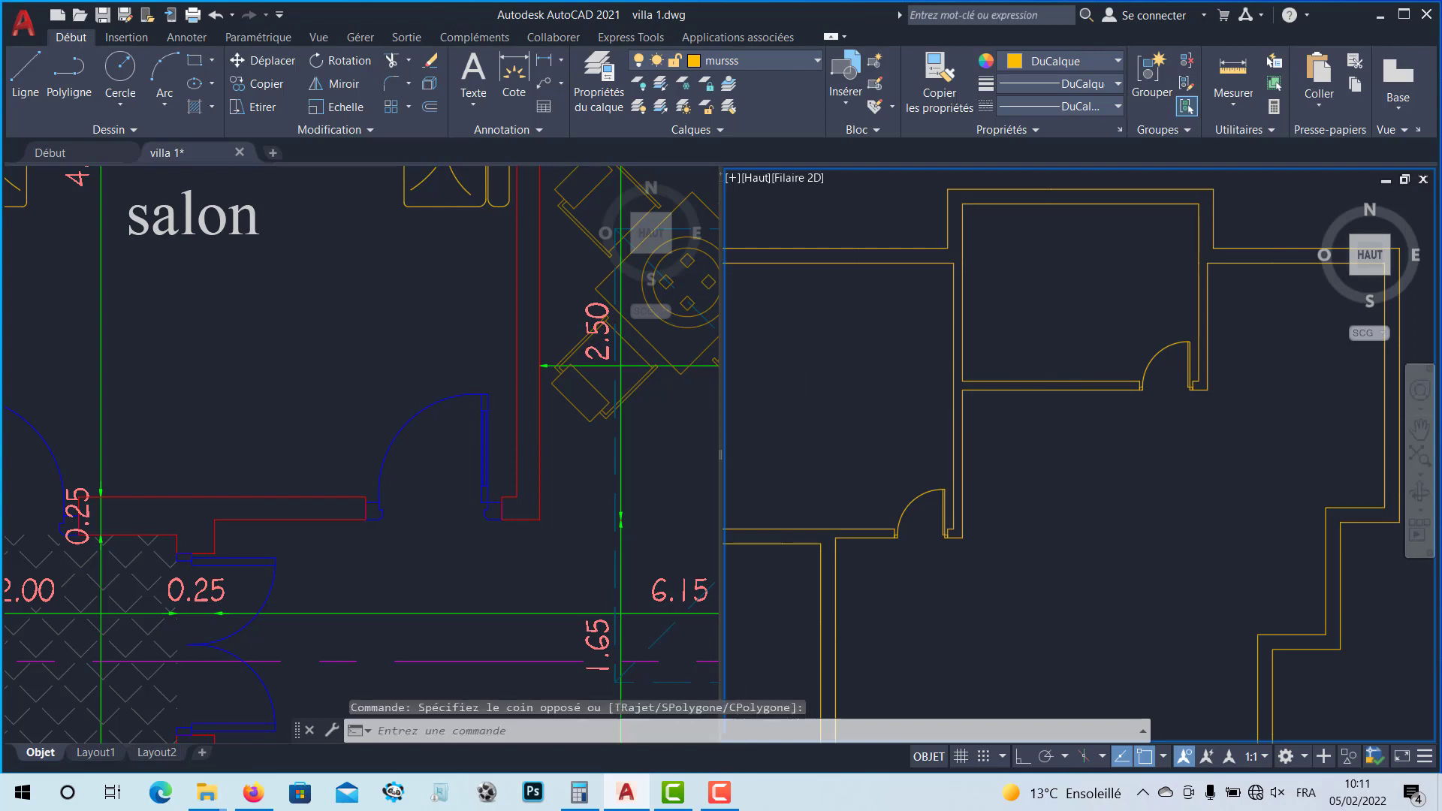
pyautogui.scroll(-5, 879, 428)
pyautogui.scroll(3, 903, 437)
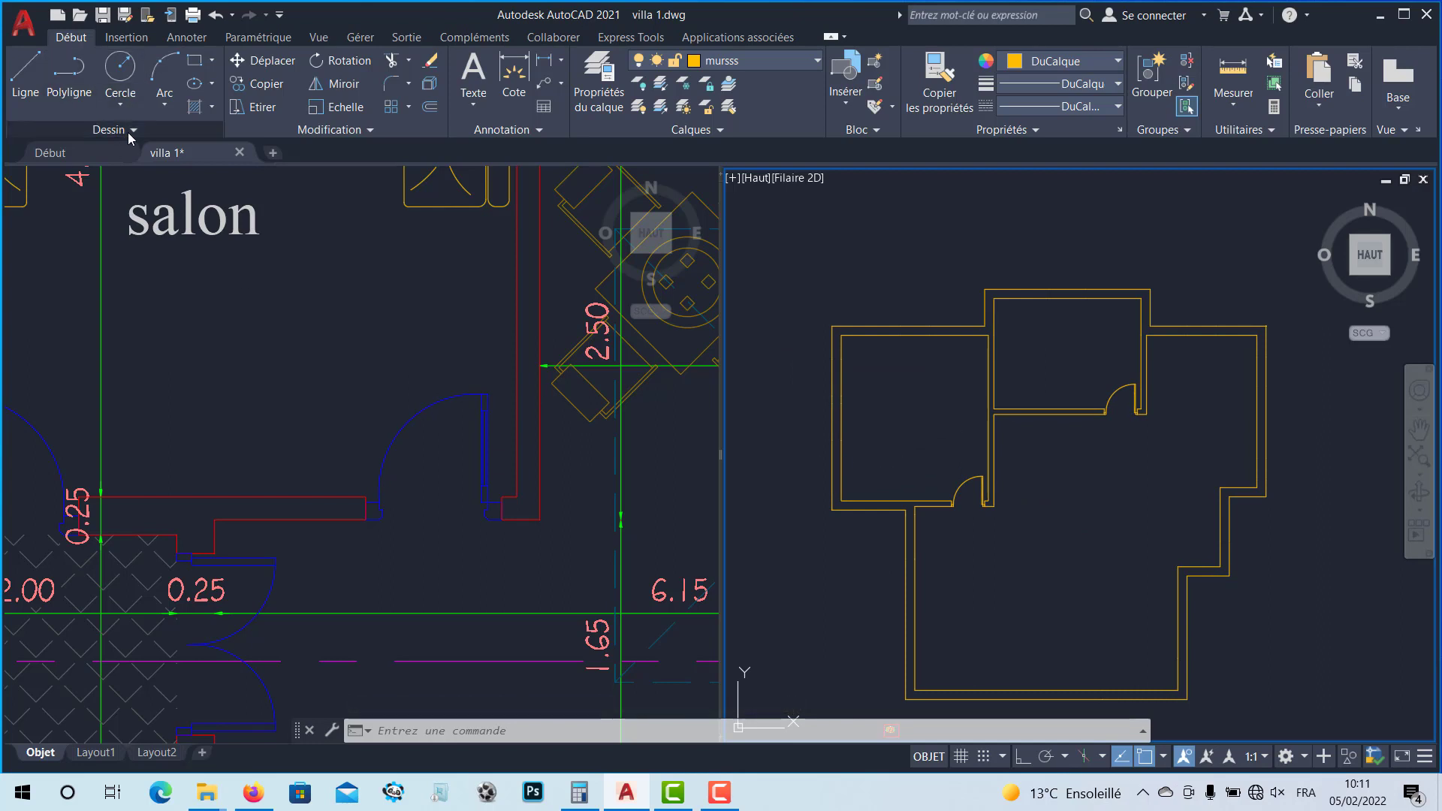
# Step: Browse the blocks available for insertion in the current drawing, including the door blocks
pyautogui.click(126, 38)
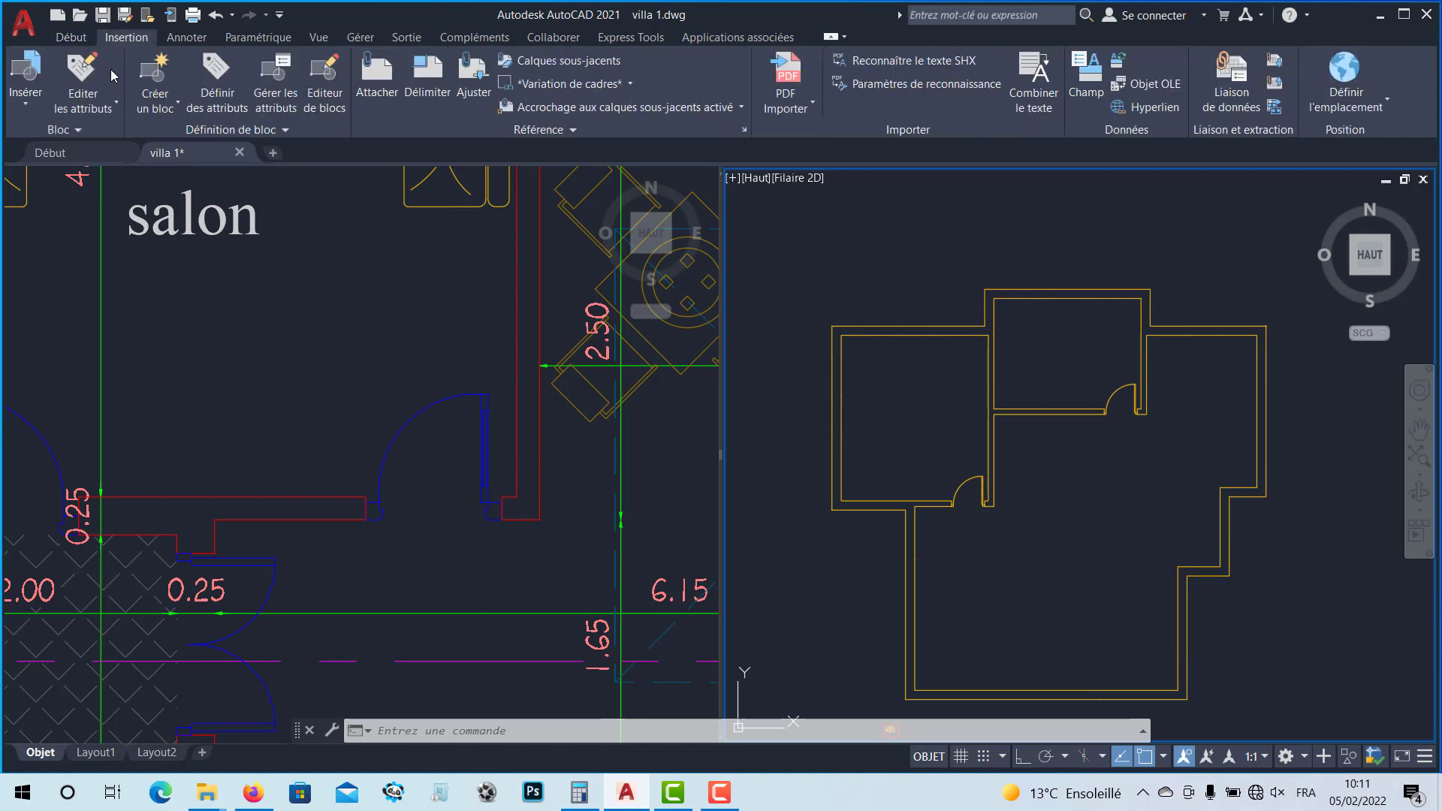
pyautogui.click(69, 129)
pyautogui.click(24, 86)
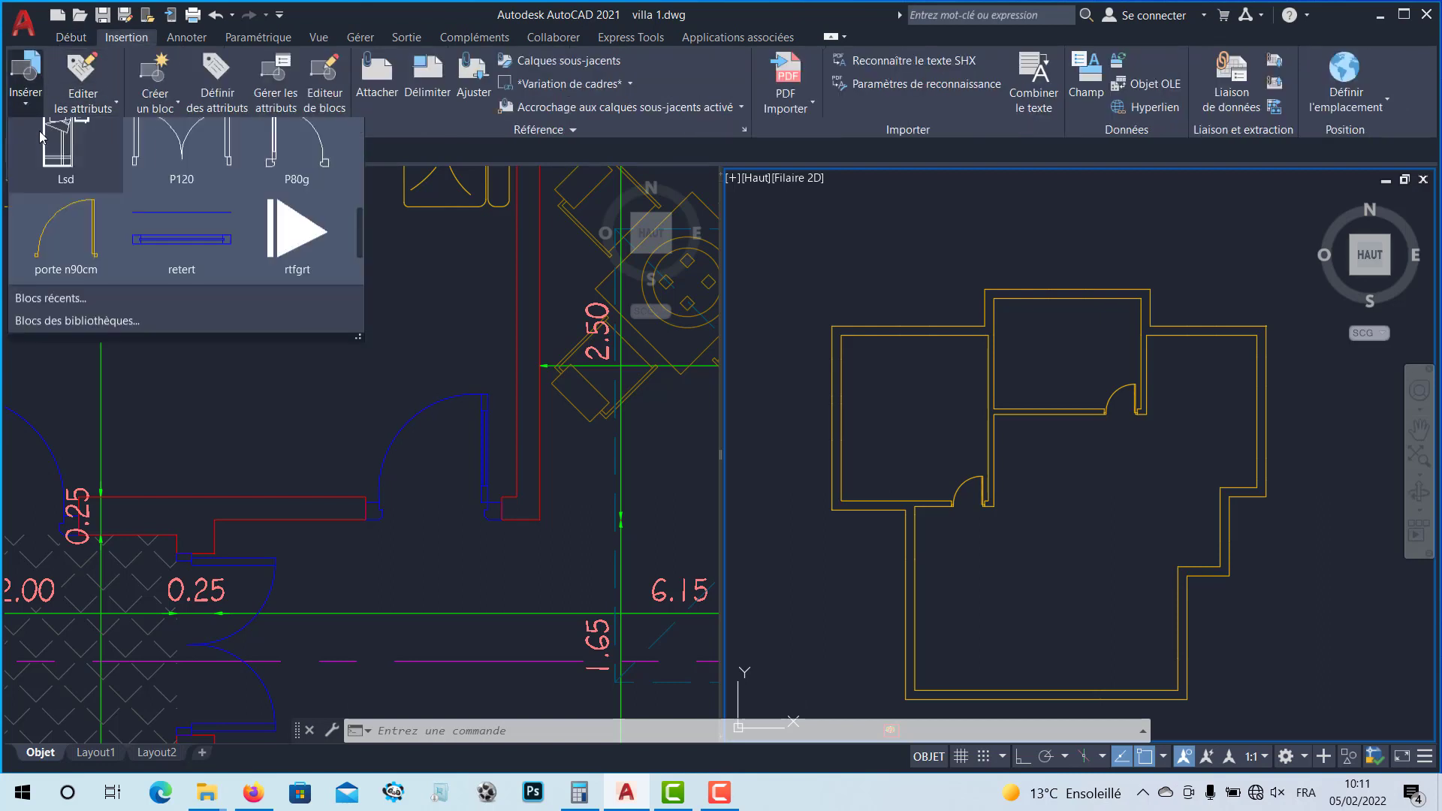
pyautogui.scroll(-1, 181, 229)
pyautogui.scroll(2, 180, 230)
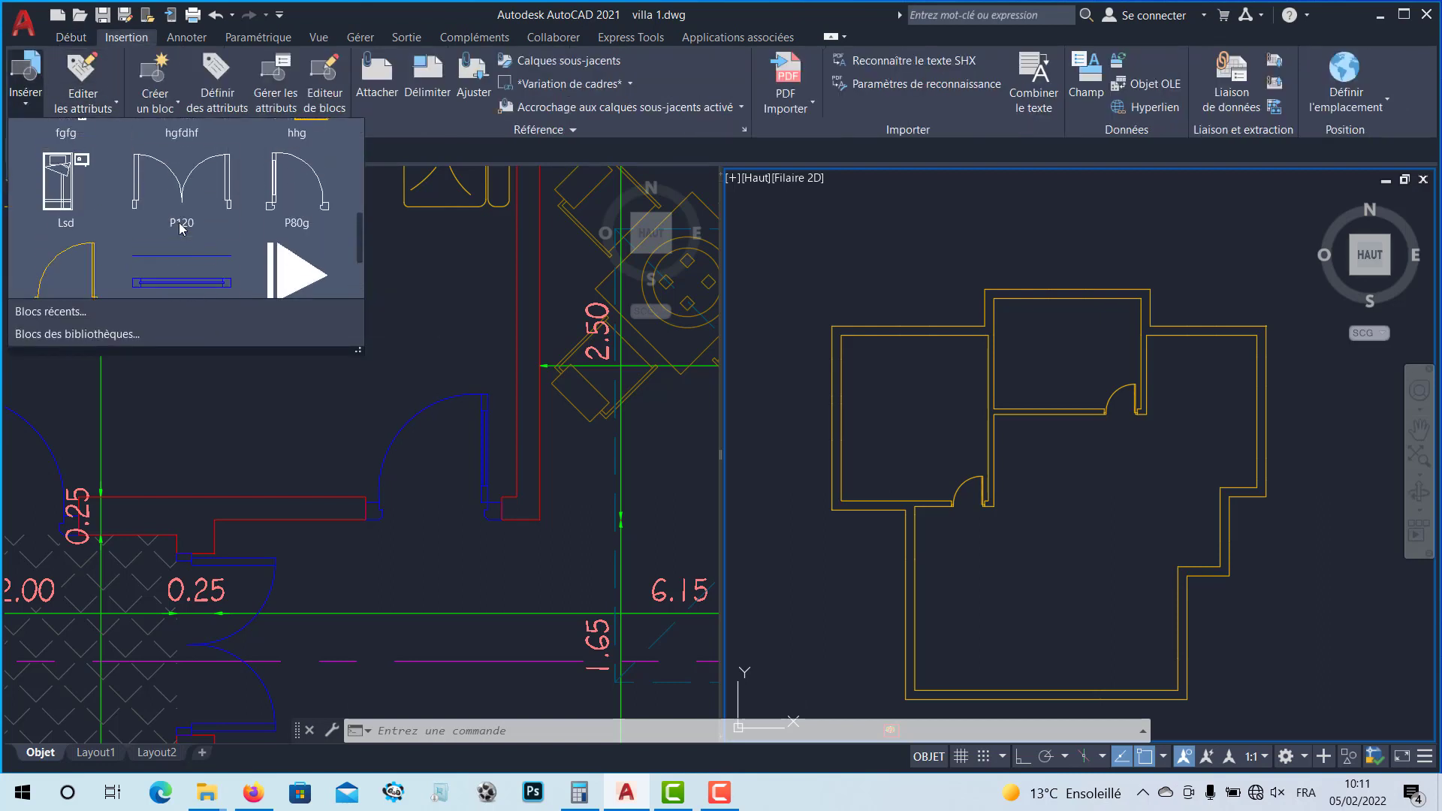
pyautogui.scroll(1, 172, 164)
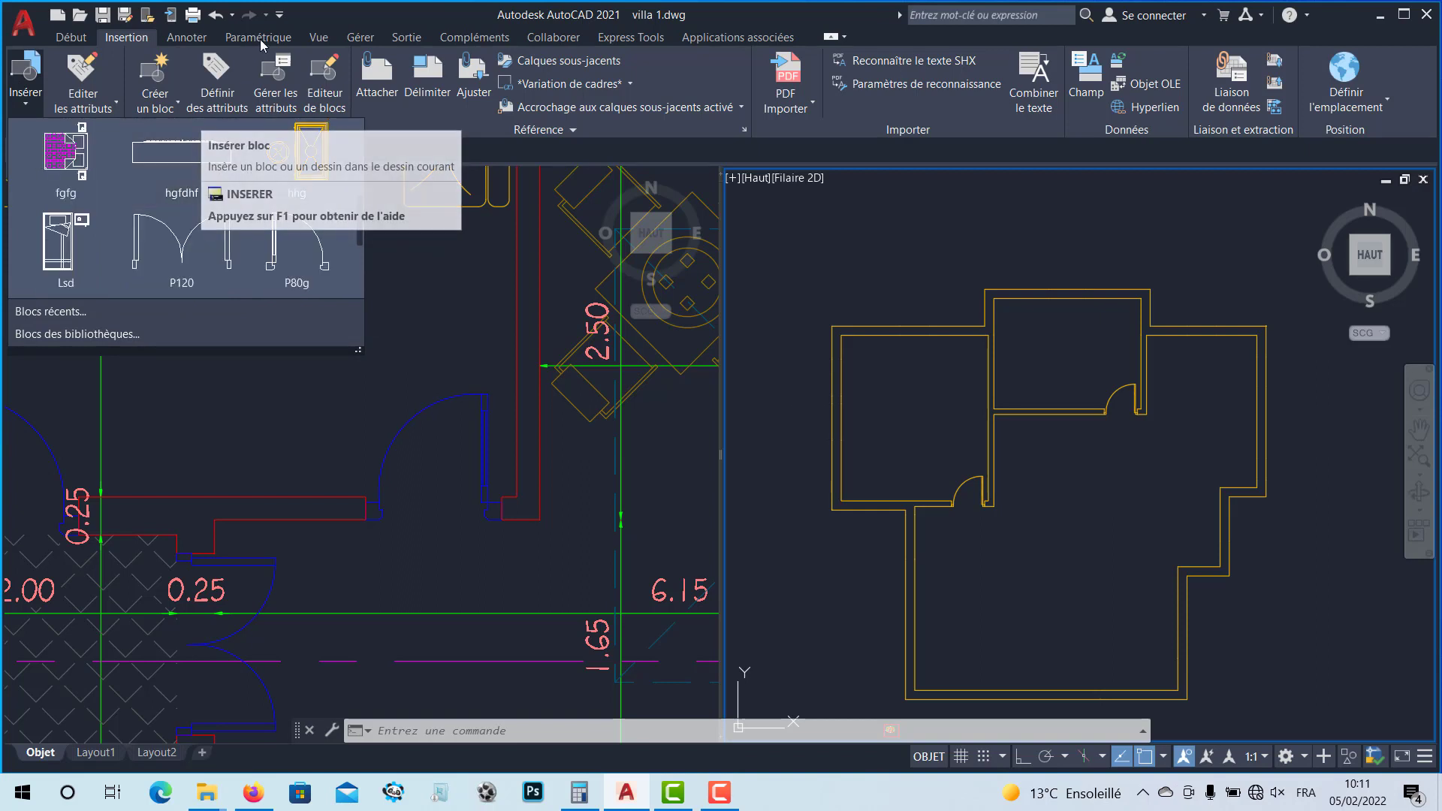
# Step: Open DesignCenter, locate the sample drawings in AutoCAD 2021\Sample\fr-fr\DesignCenter and widen the folder list to read their full names
pyautogui.click(319, 38)
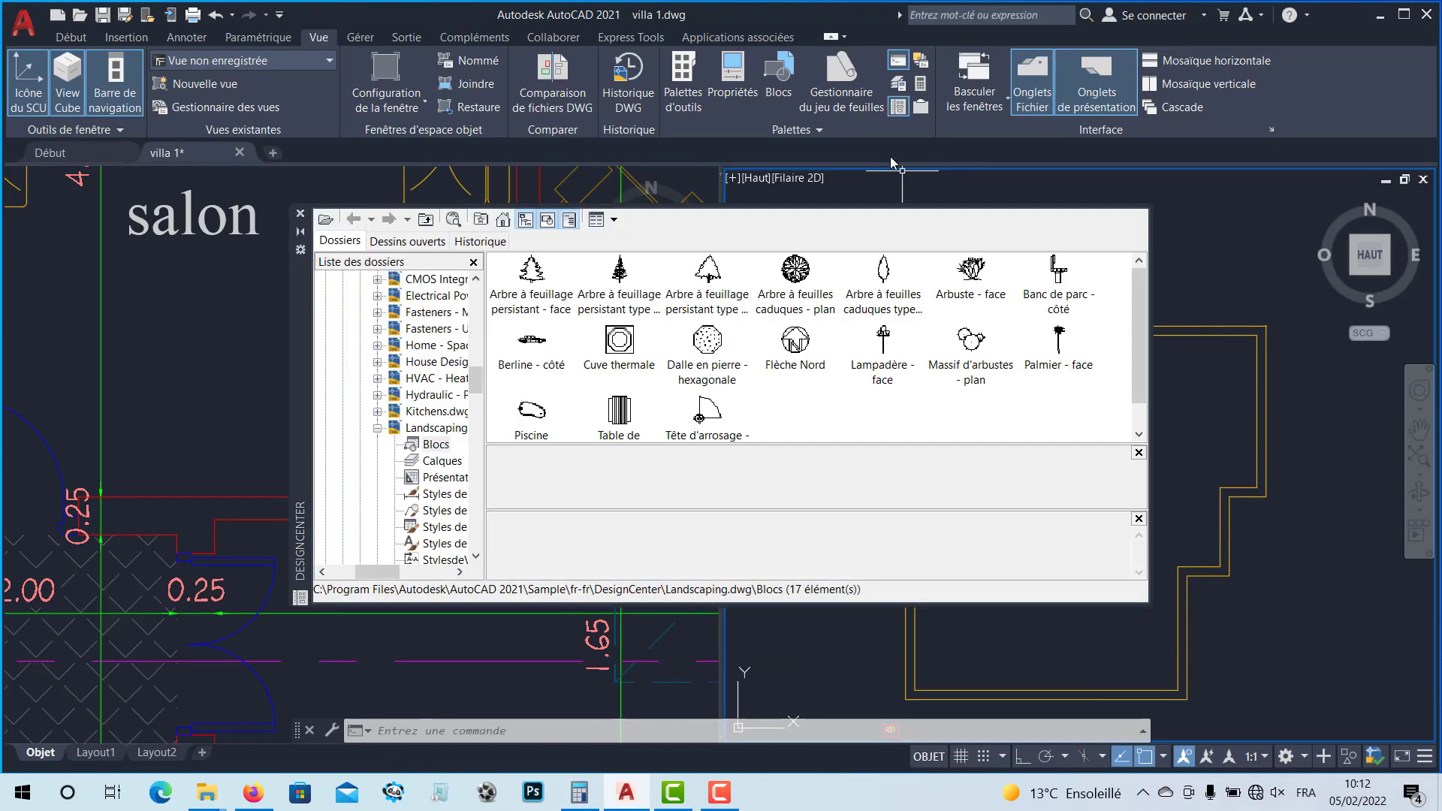
pyautogui.scroll(2, 412, 342)
pyautogui.scroll(5, 412, 345)
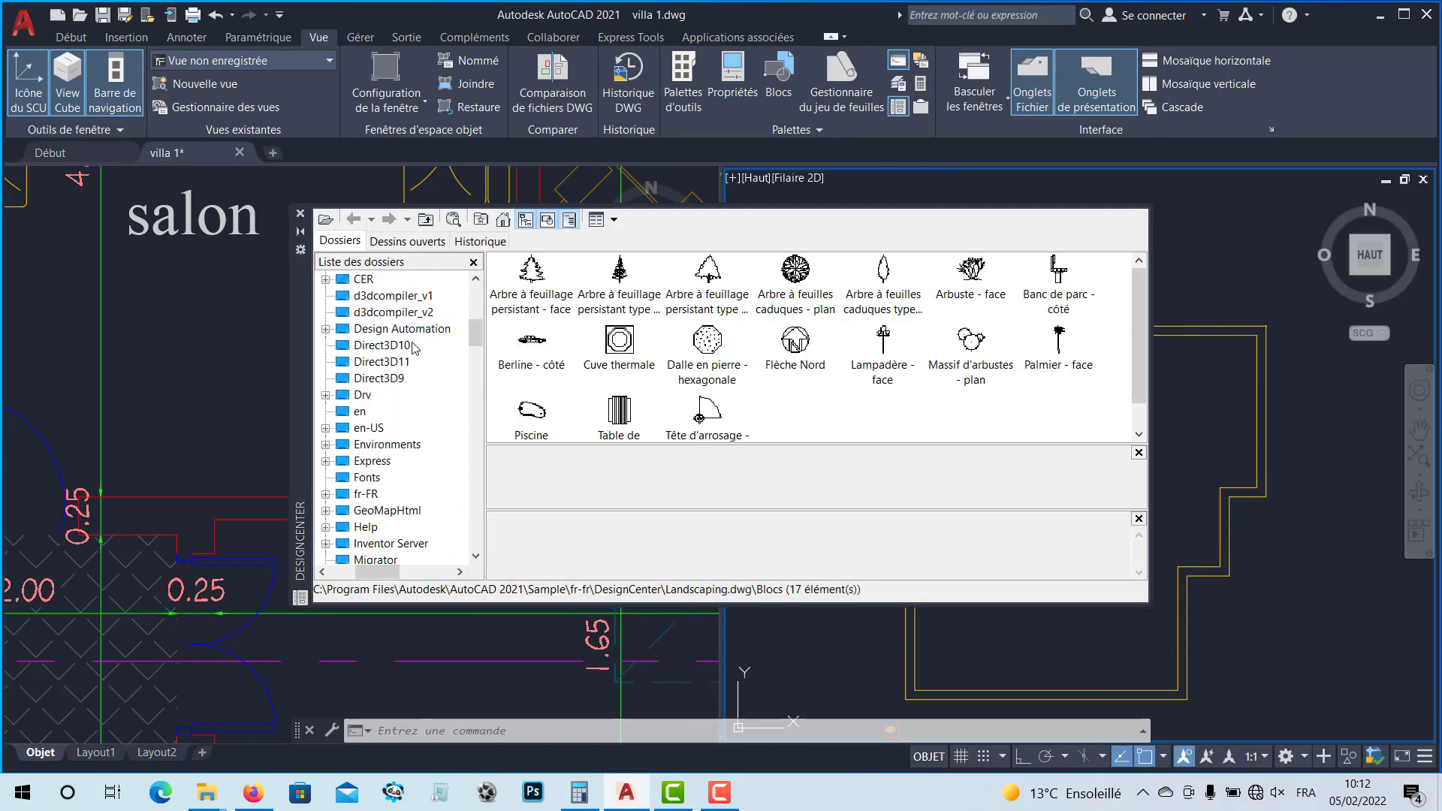
pyautogui.scroll(4, 362, 307)
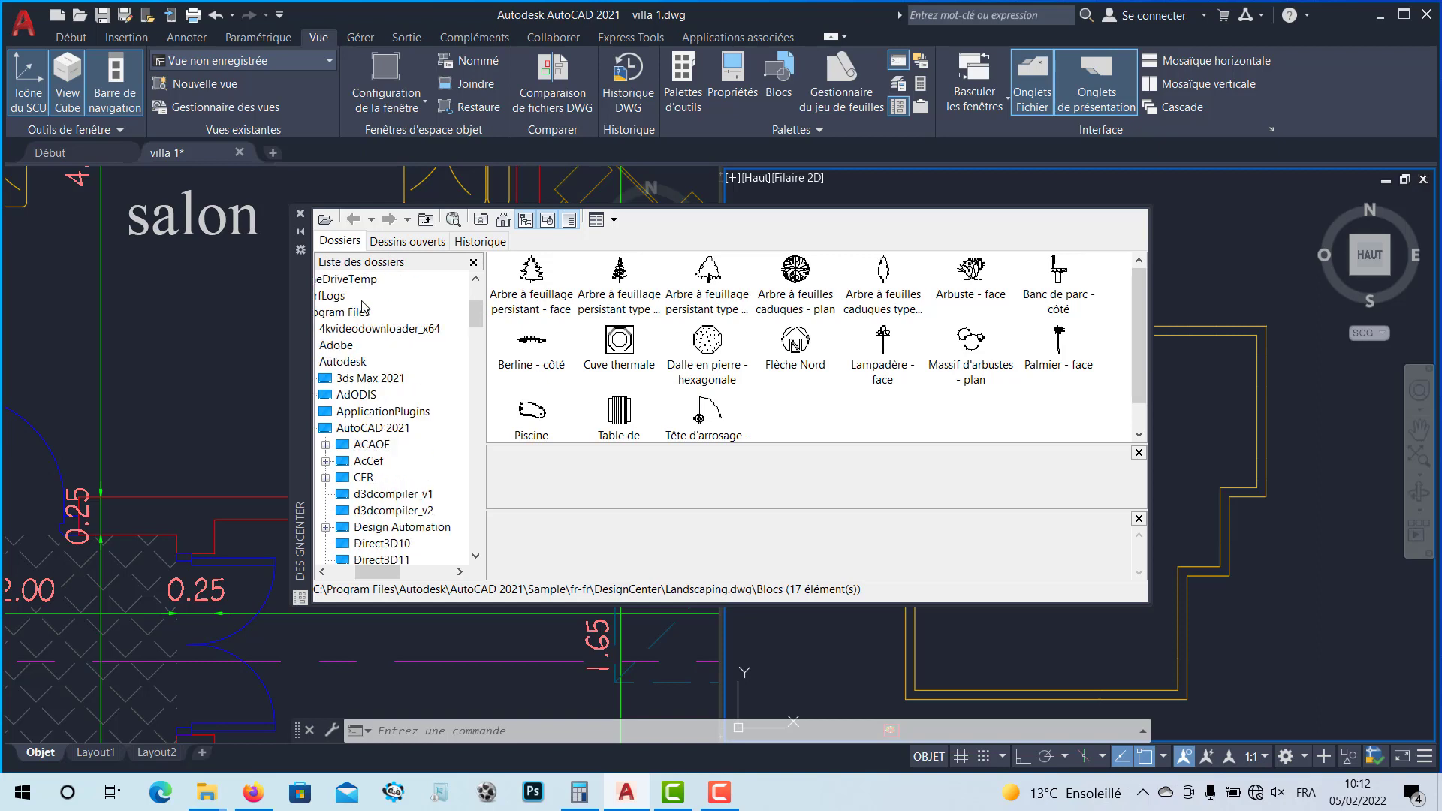
pyautogui.scroll(-1, 362, 307)
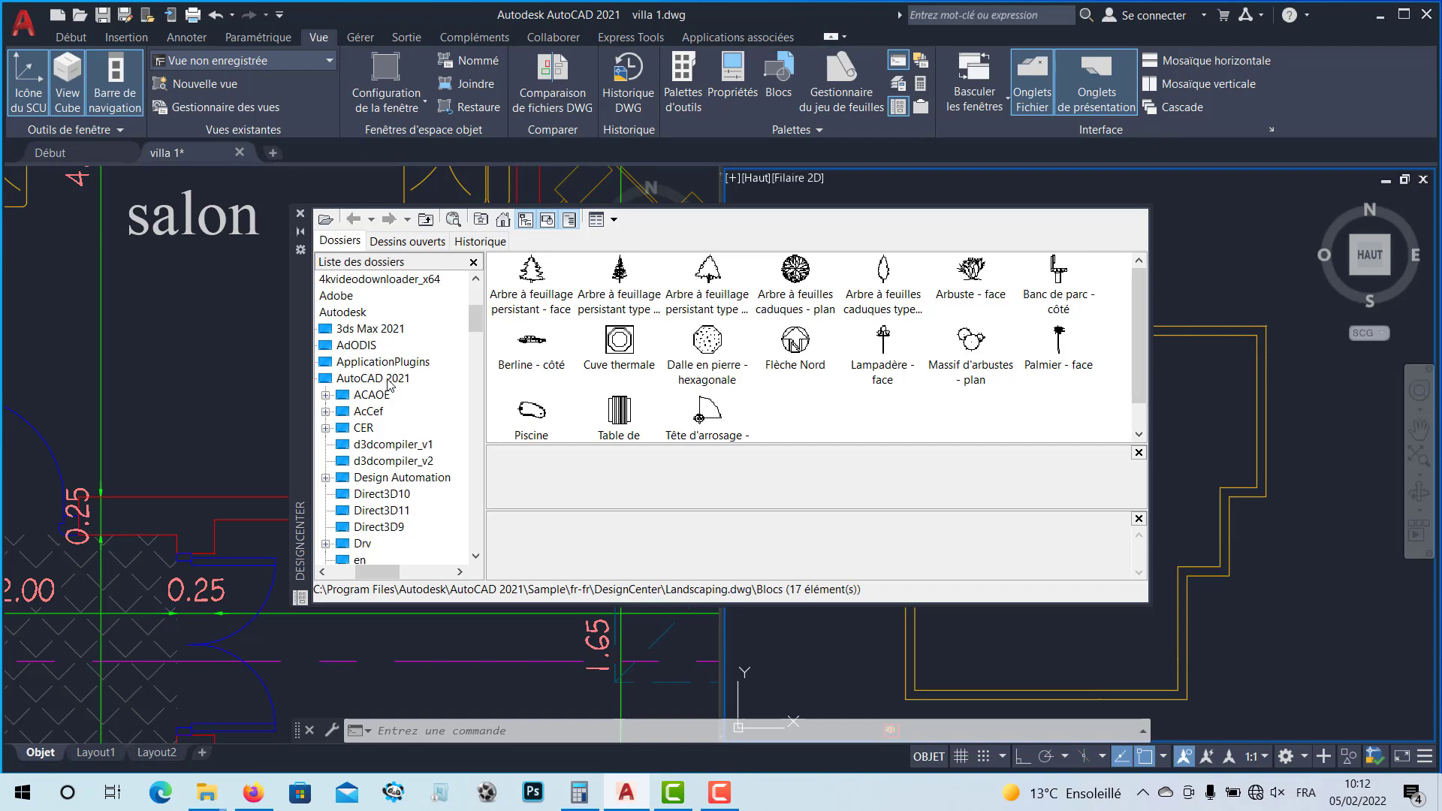
pyautogui.scroll(-6, 383, 391)
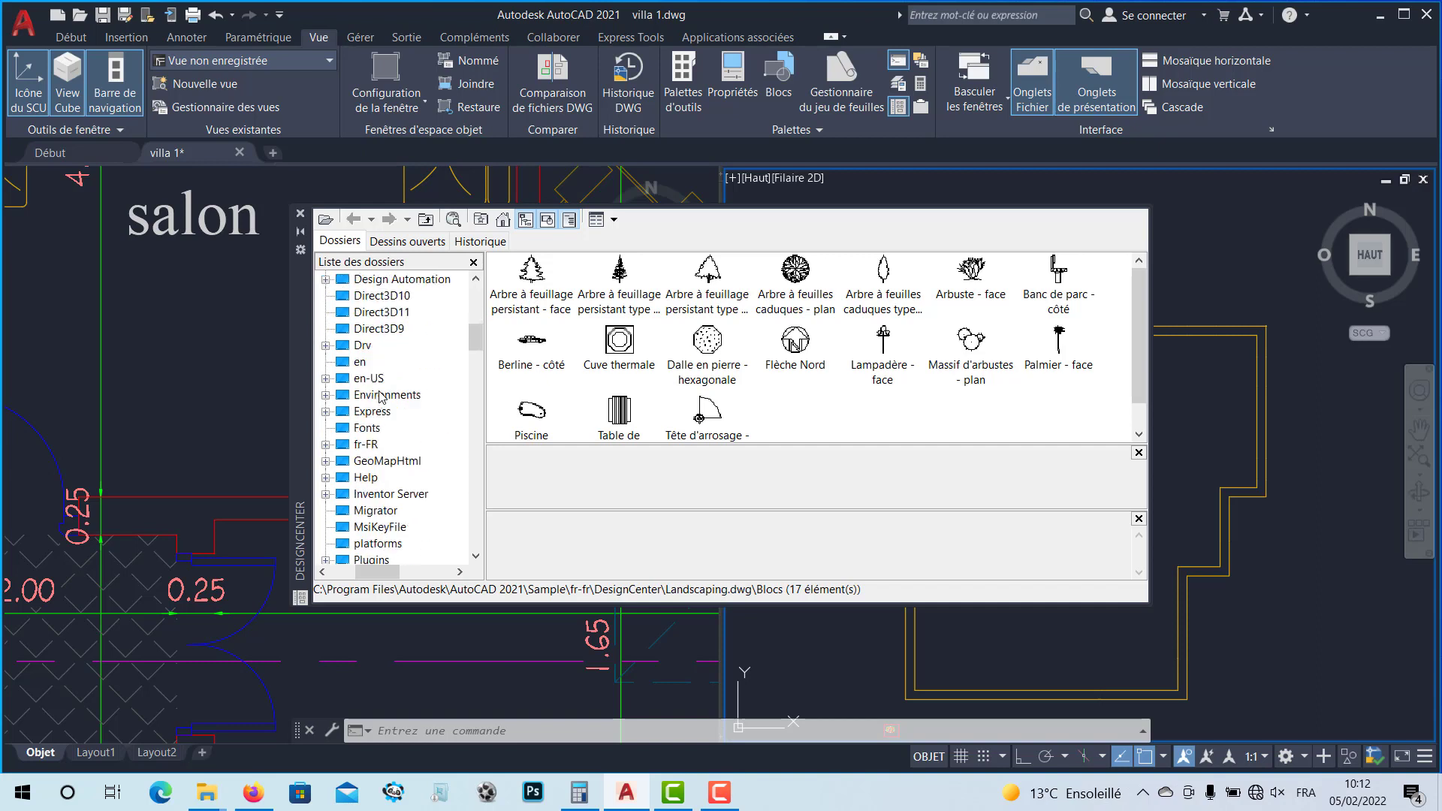
pyautogui.scroll(-1, 383, 396)
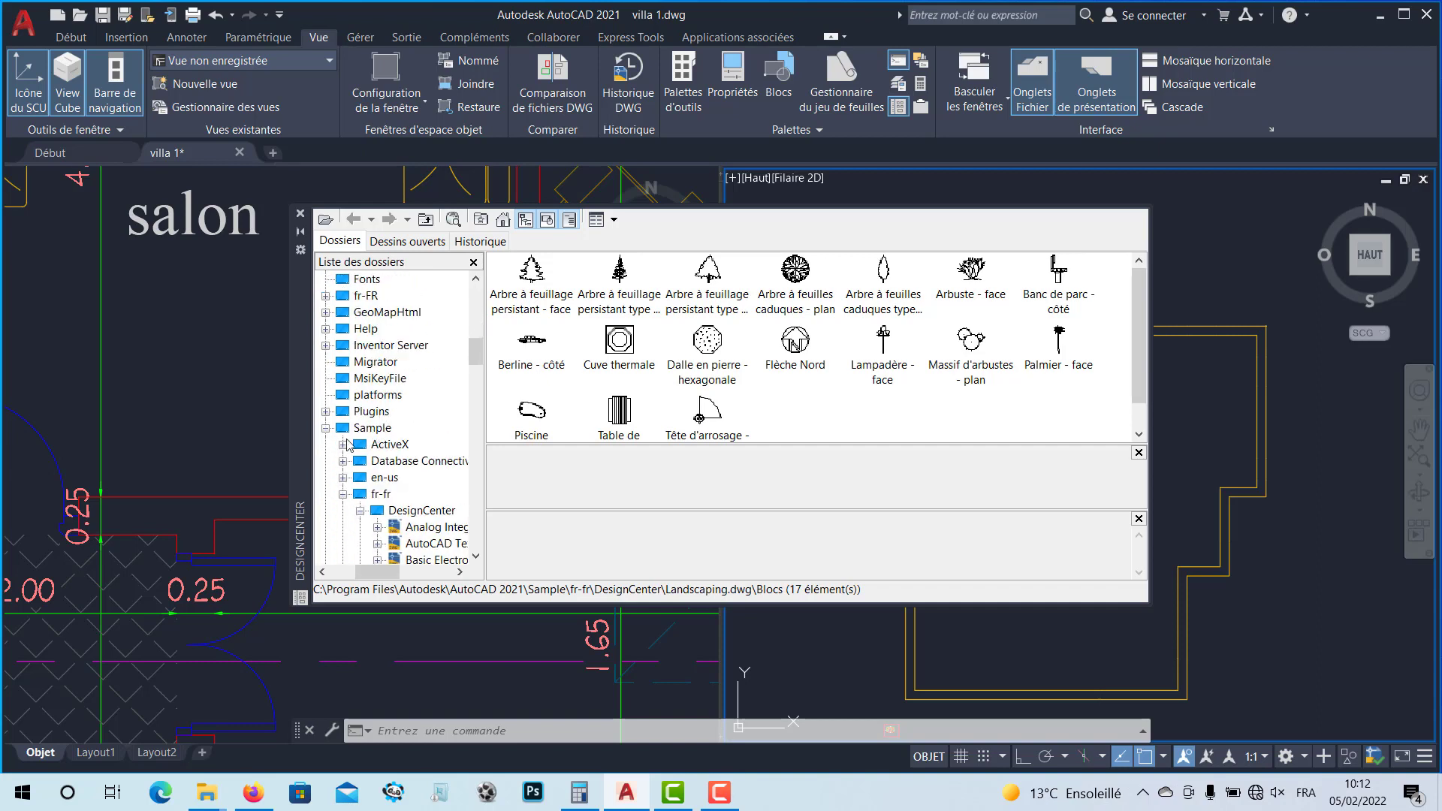
pyautogui.scroll(-1, 367, 451)
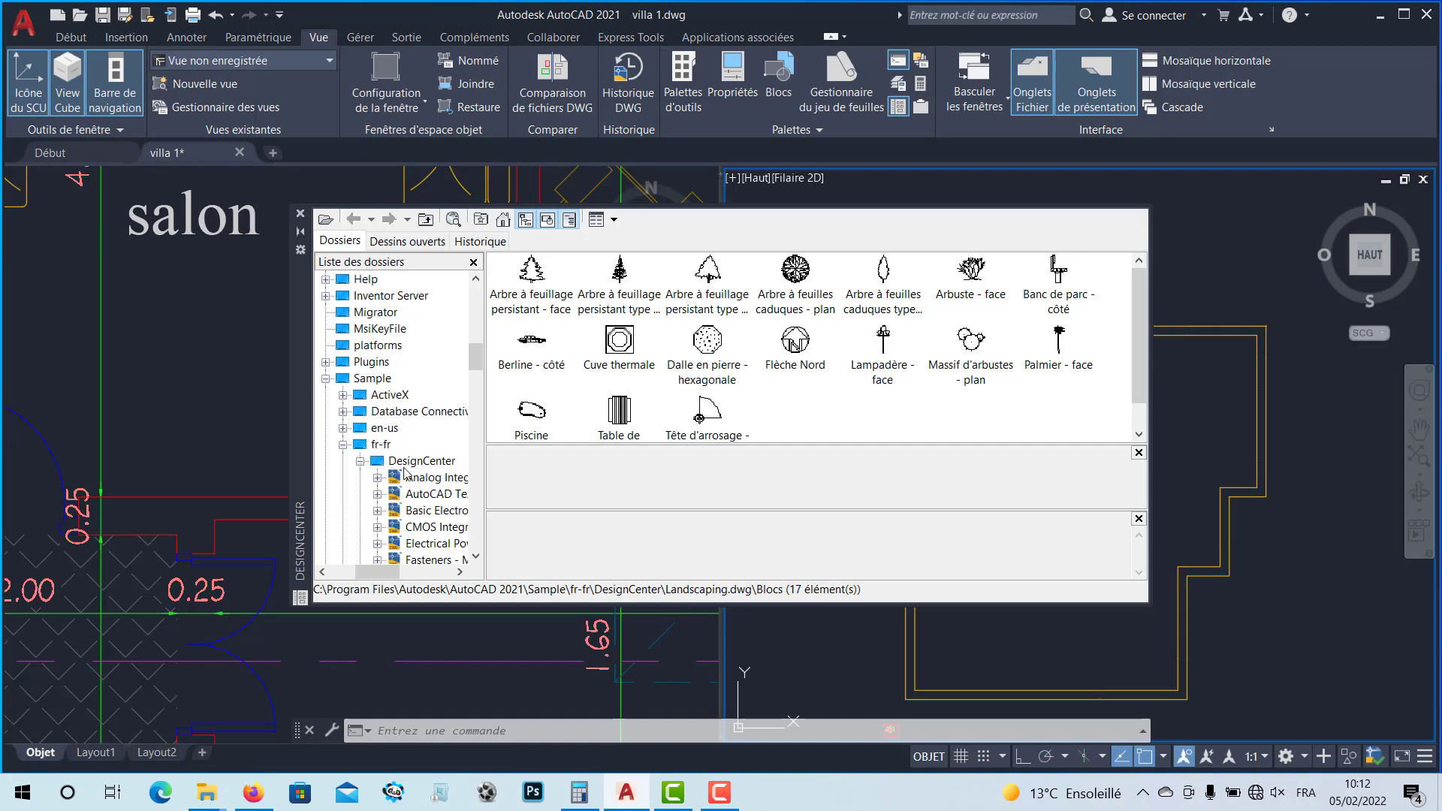
pyautogui.scroll(-3, 439, 479)
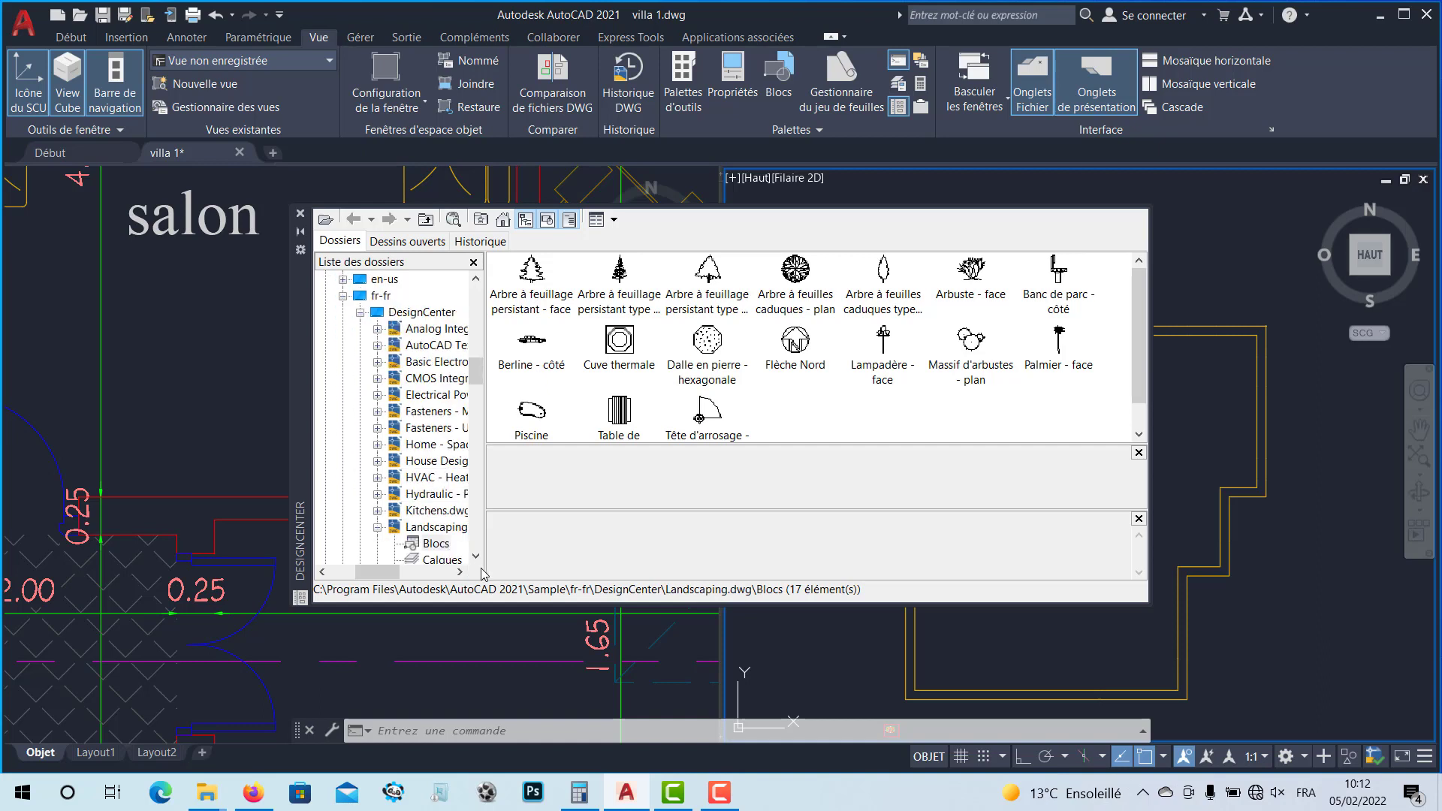
pyautogui.moveTo(485, 530); pyautogui.dragTo(531, 529)
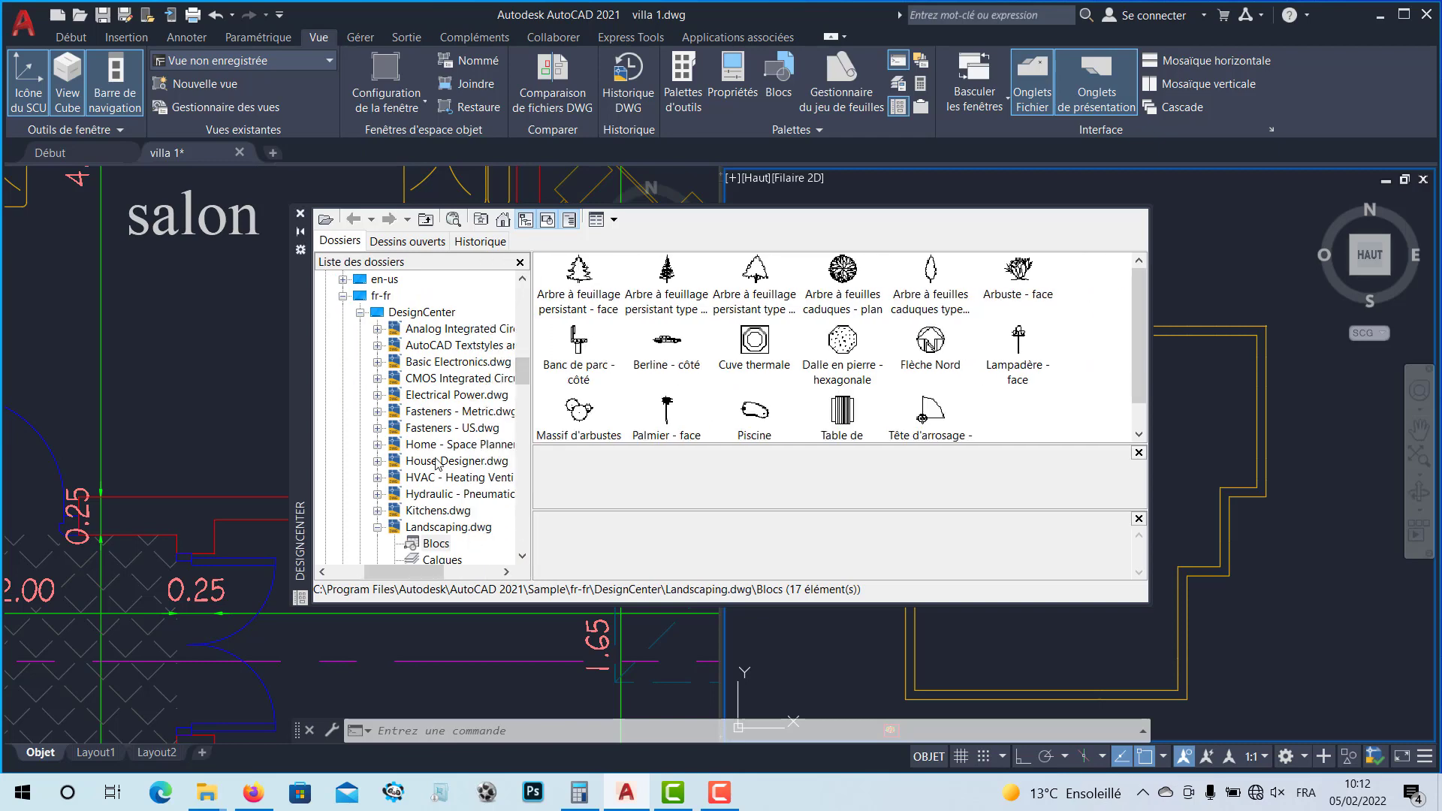
# Step: Collapse Landscaping.dwg in the sample drawings and examine the welding symbol blocks of Welding.dwg
pyautogui.scroll(-1, 413, 518)
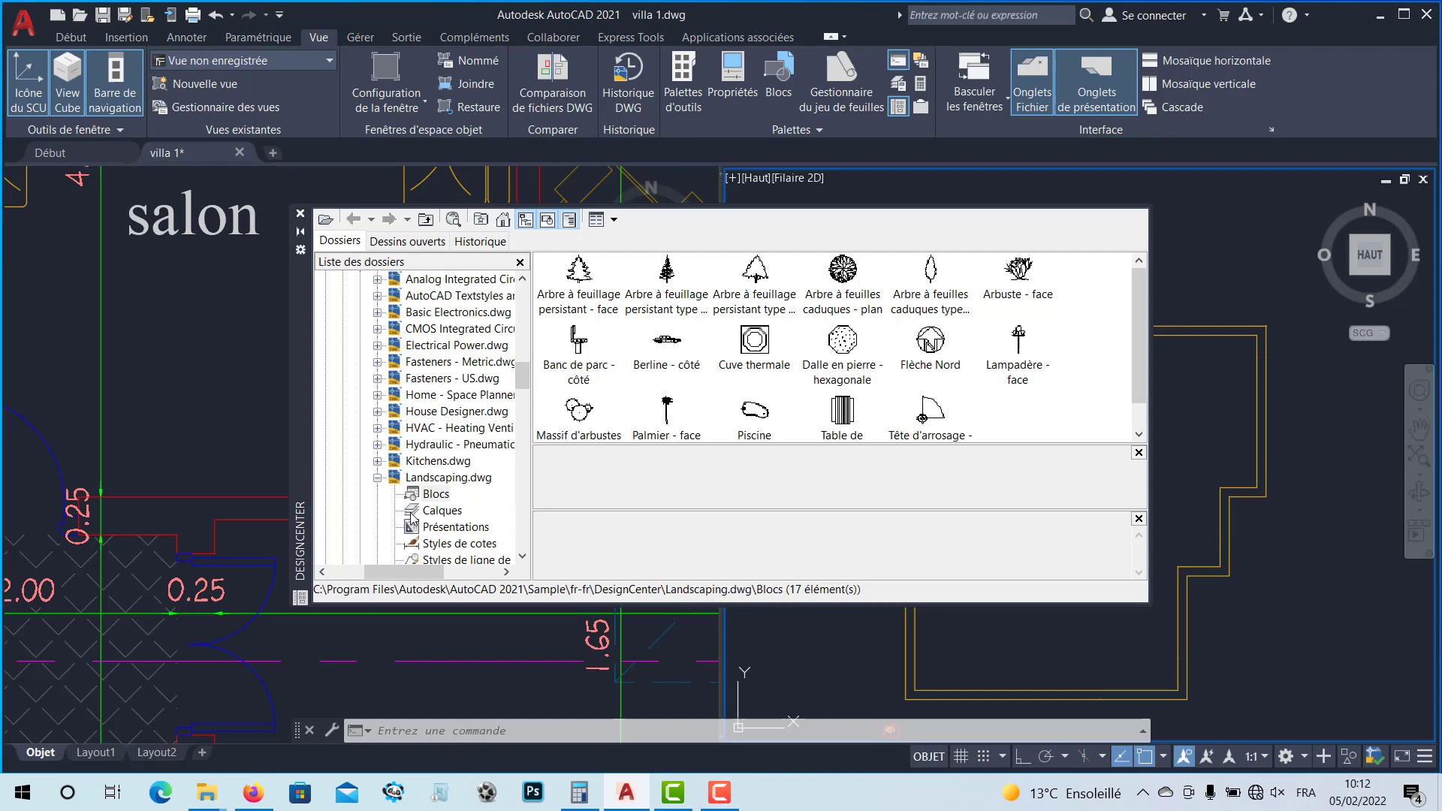
pyautogui.click(378, 479)
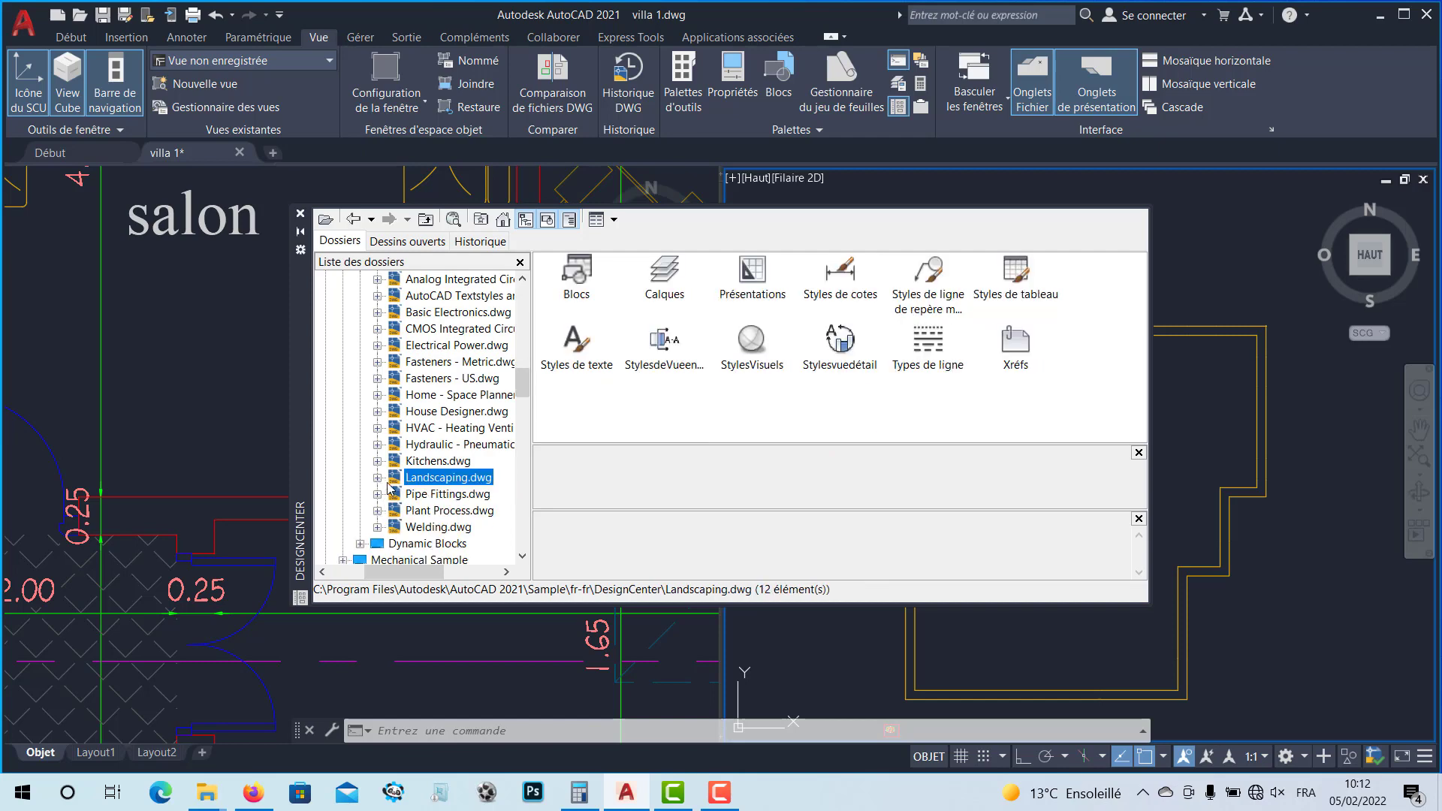
pyautogui.click(378, 527)
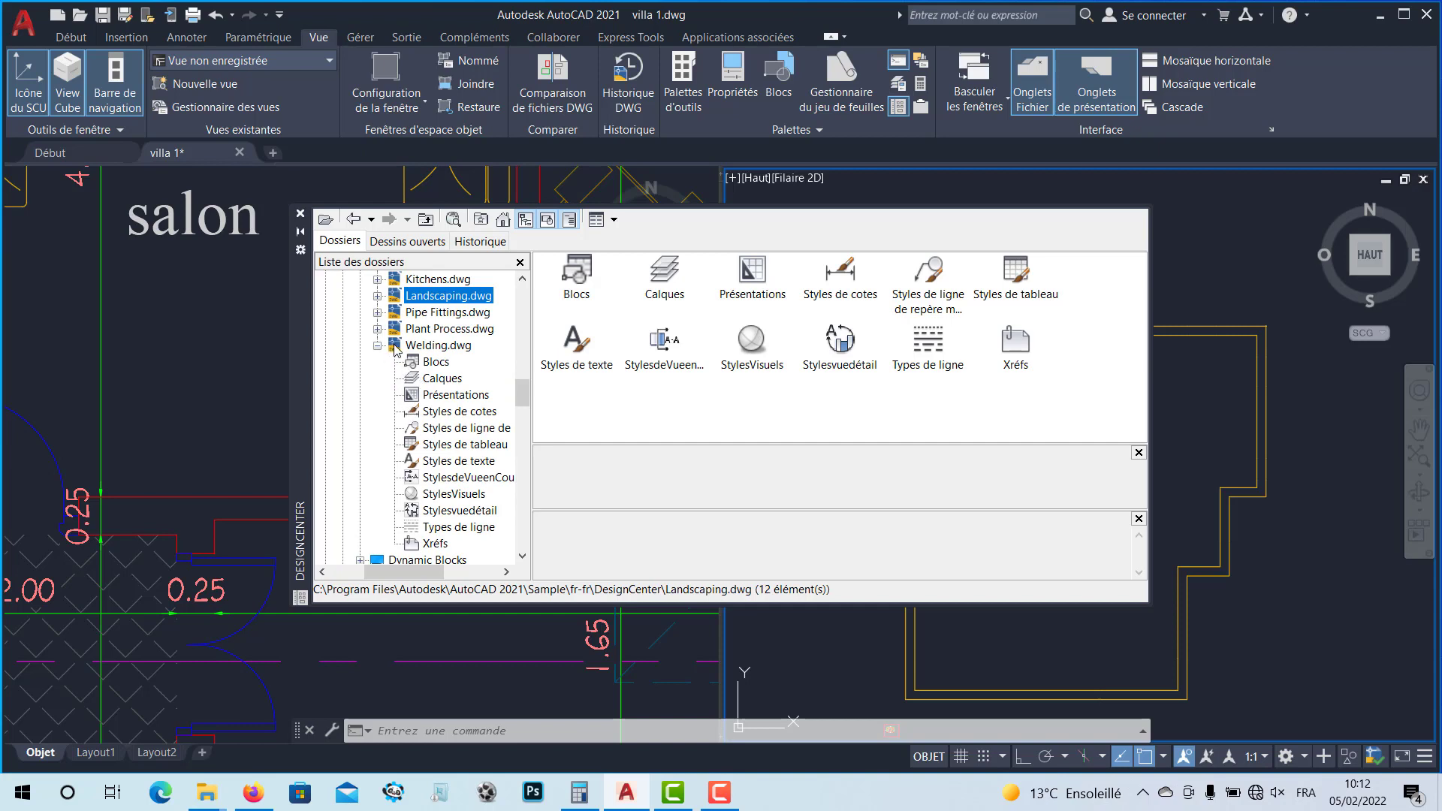
pyautogui.click(429, 380)
pyautogui.click(430, 364)
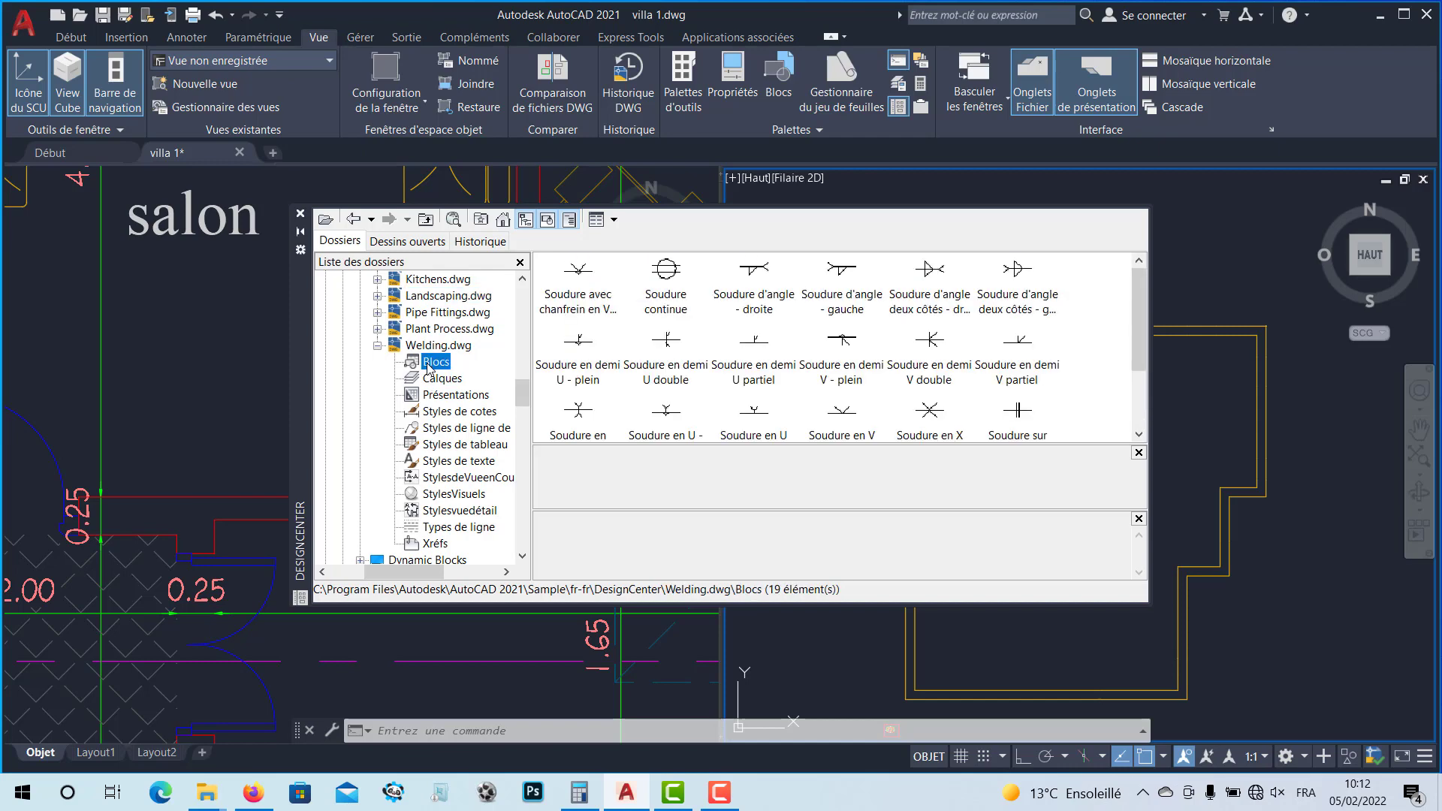
# Step: Examine the ready-made blocks of Plant Process.dwg and Pipe Fittings.dwg among the DesignCenter samples
pyautogui.click(378, 346)
pyautogui.click(378, 329)
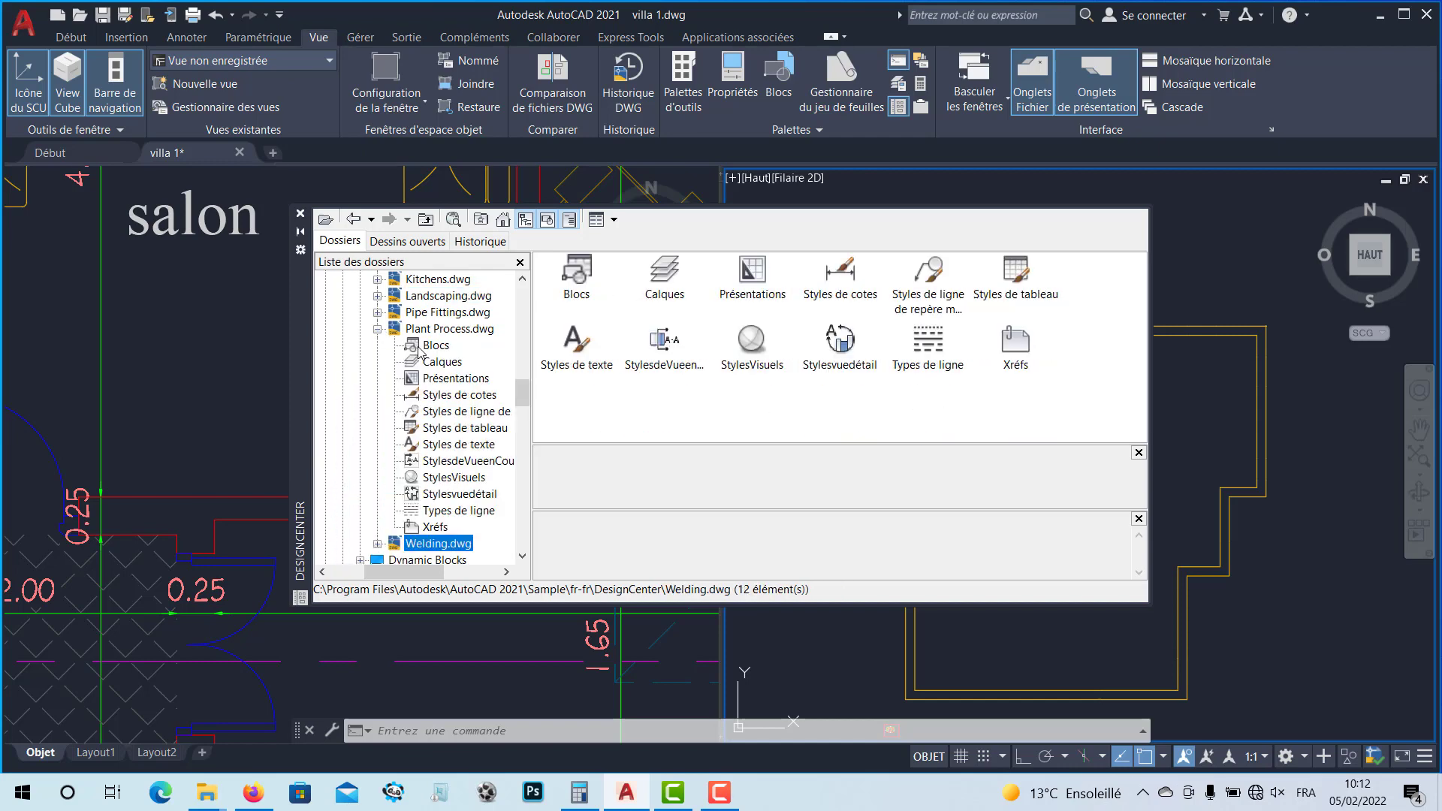
pyautogui.click(429, 347)
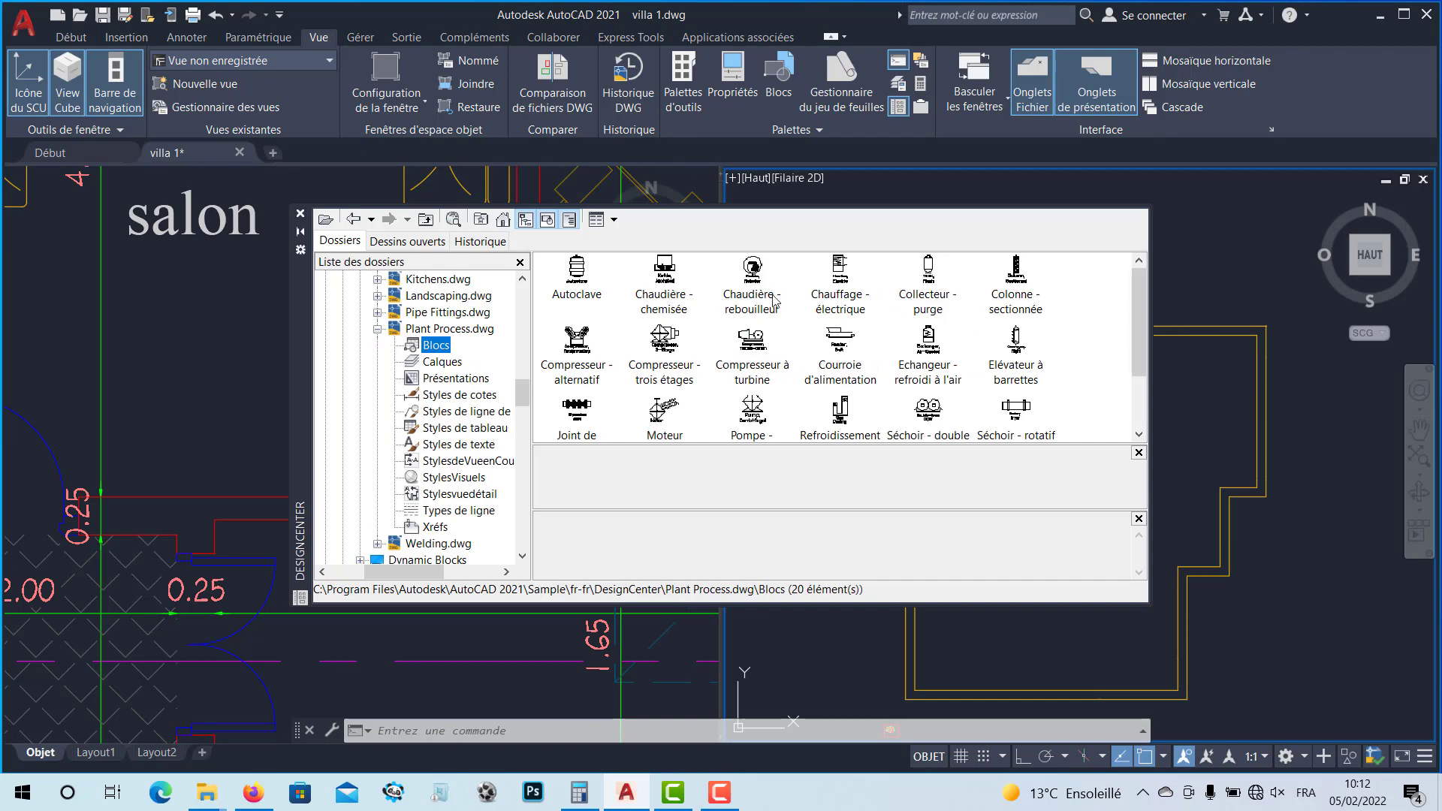
pyautogui.click(377, 329)
pyautogui.click(378, 312)
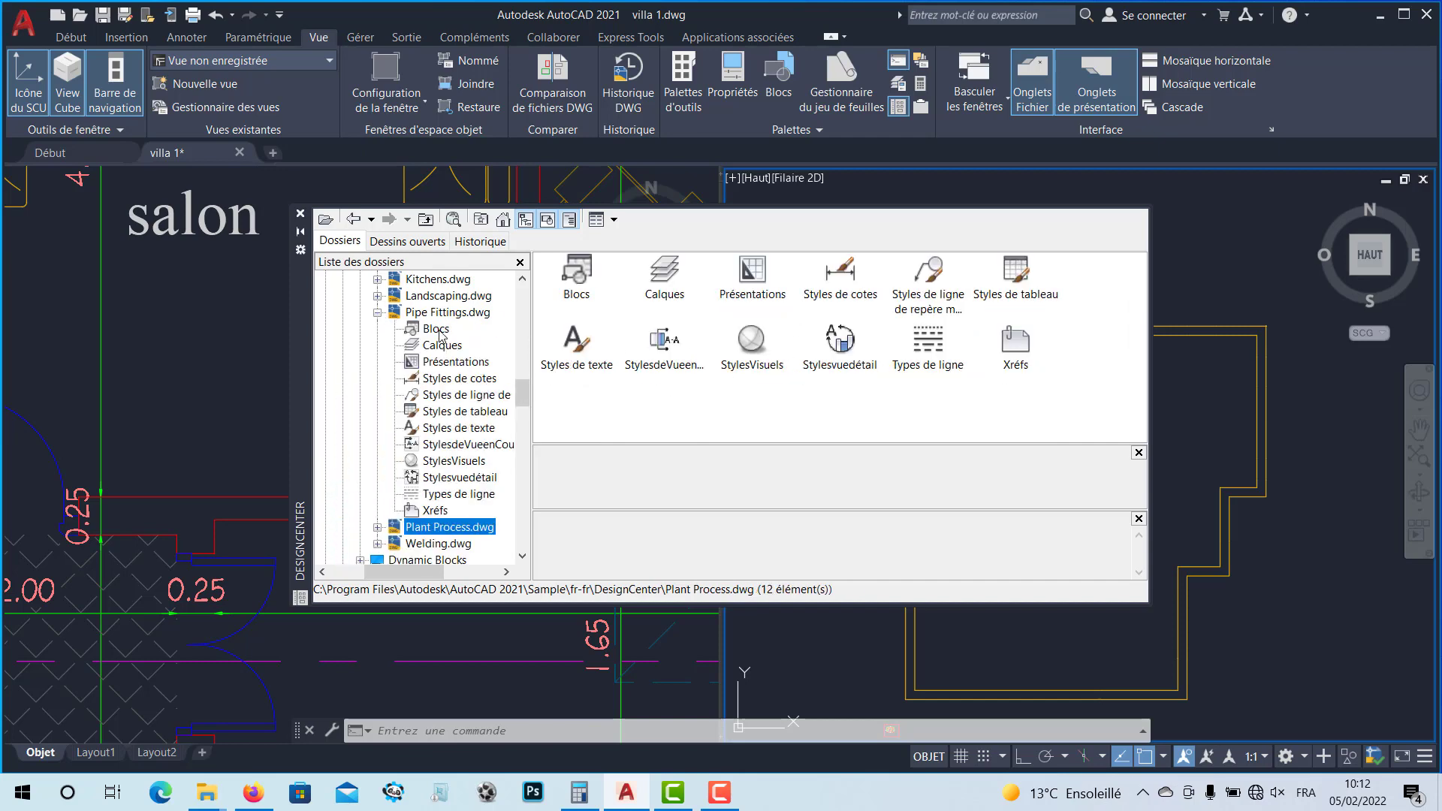
pyautogui.click(436, 330)
pyautogui.scroll(-2, 784, 382)
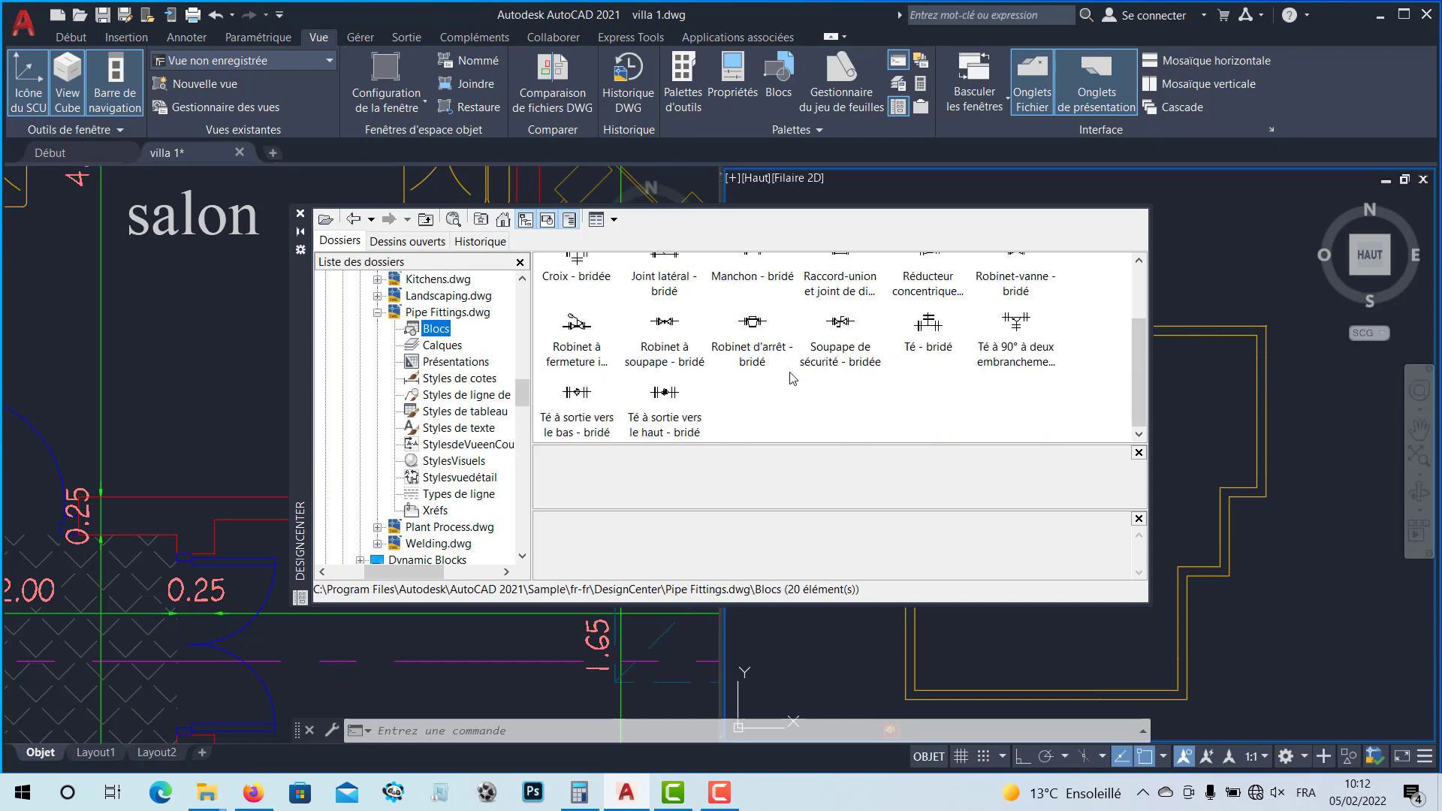
pyautogui.scroll(2, 667, 377)
pyautogui.scroll(2, 409, 342)
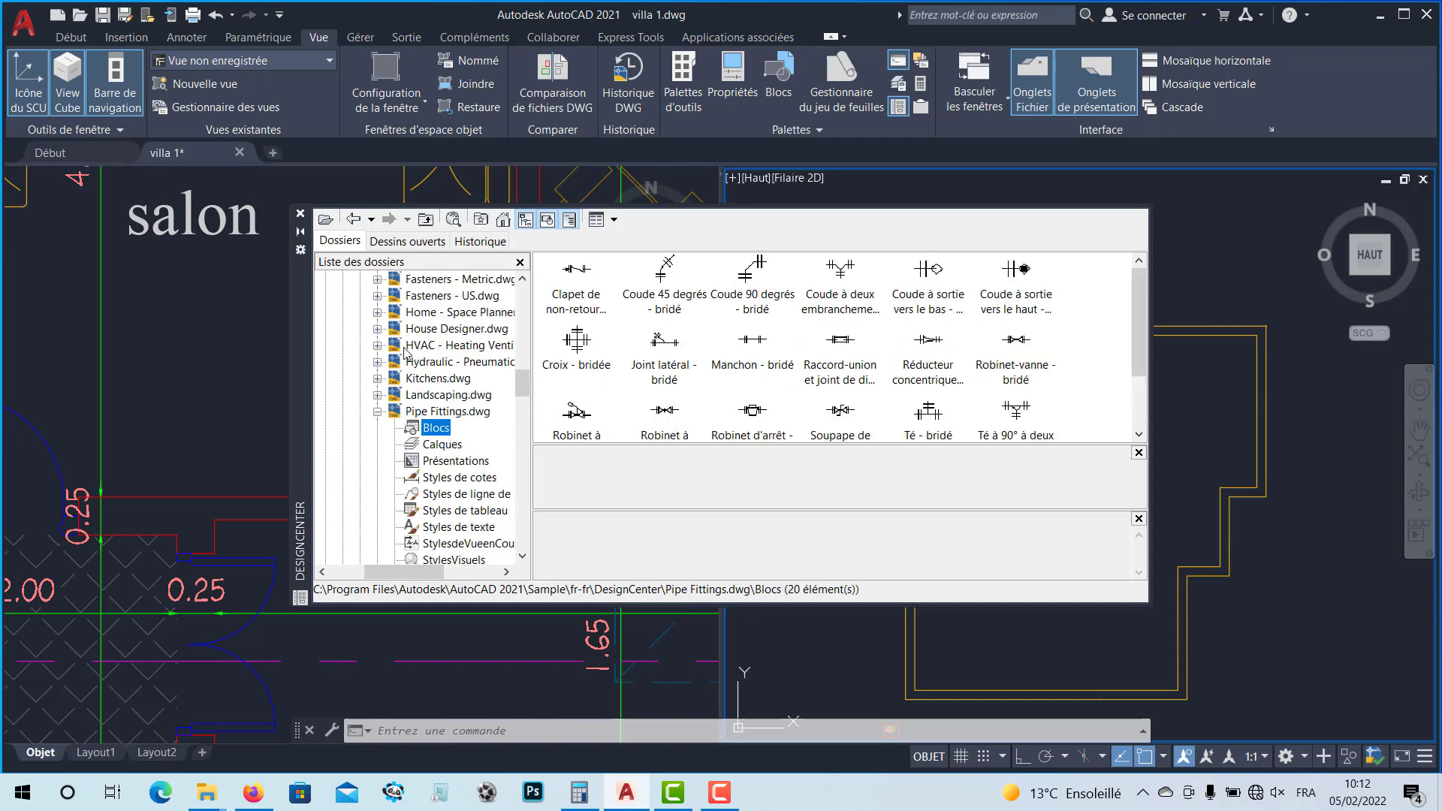
# Step: Examine the block collections of Landscaping.dwg and Kitchens.dwg among the sample drawings
pyautogui.click(377, 396)
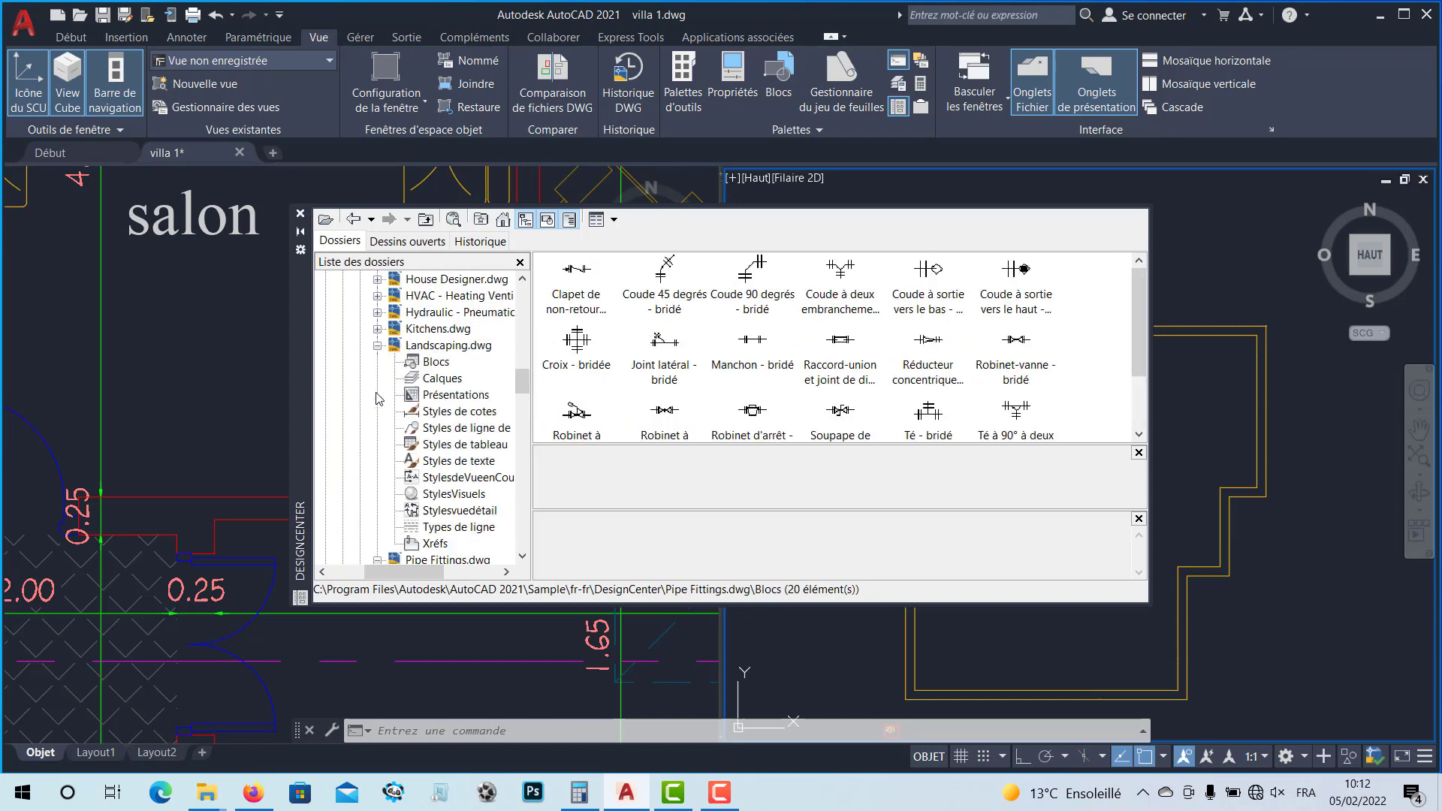
pyautogui.click(435, 362)
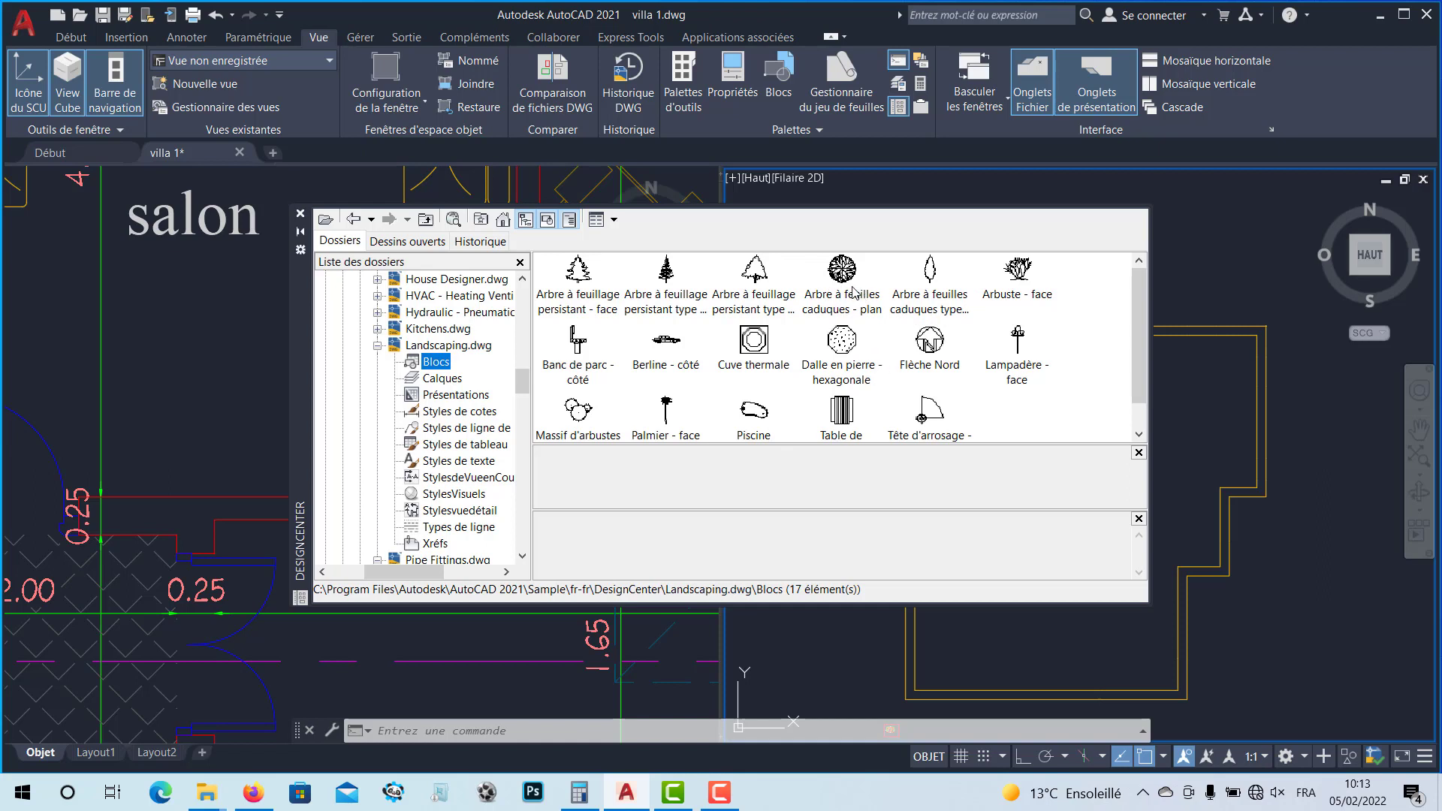
pyautogui.click(378, 348)
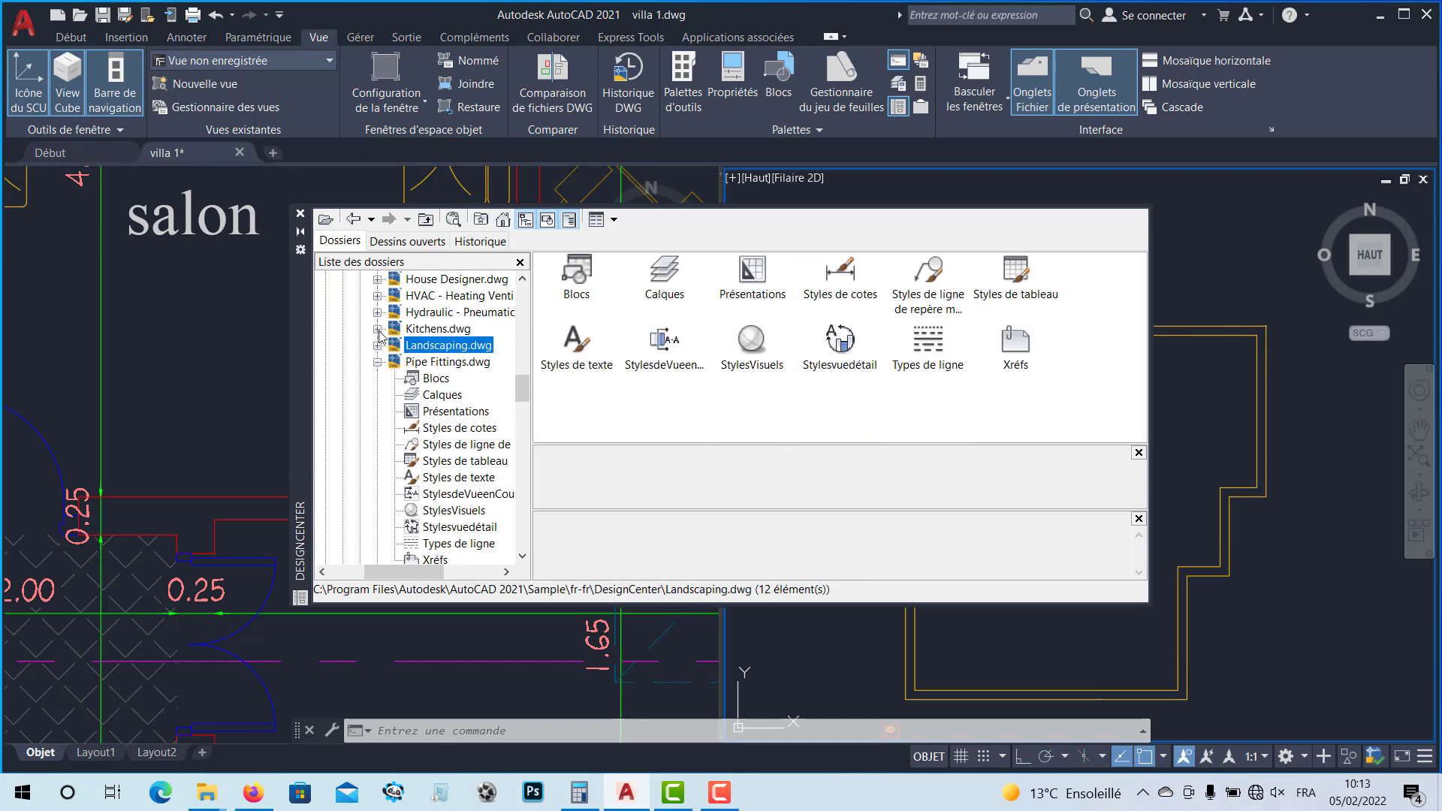
pyautogui.click(378, 330)
pyautogui.click(433, 348)
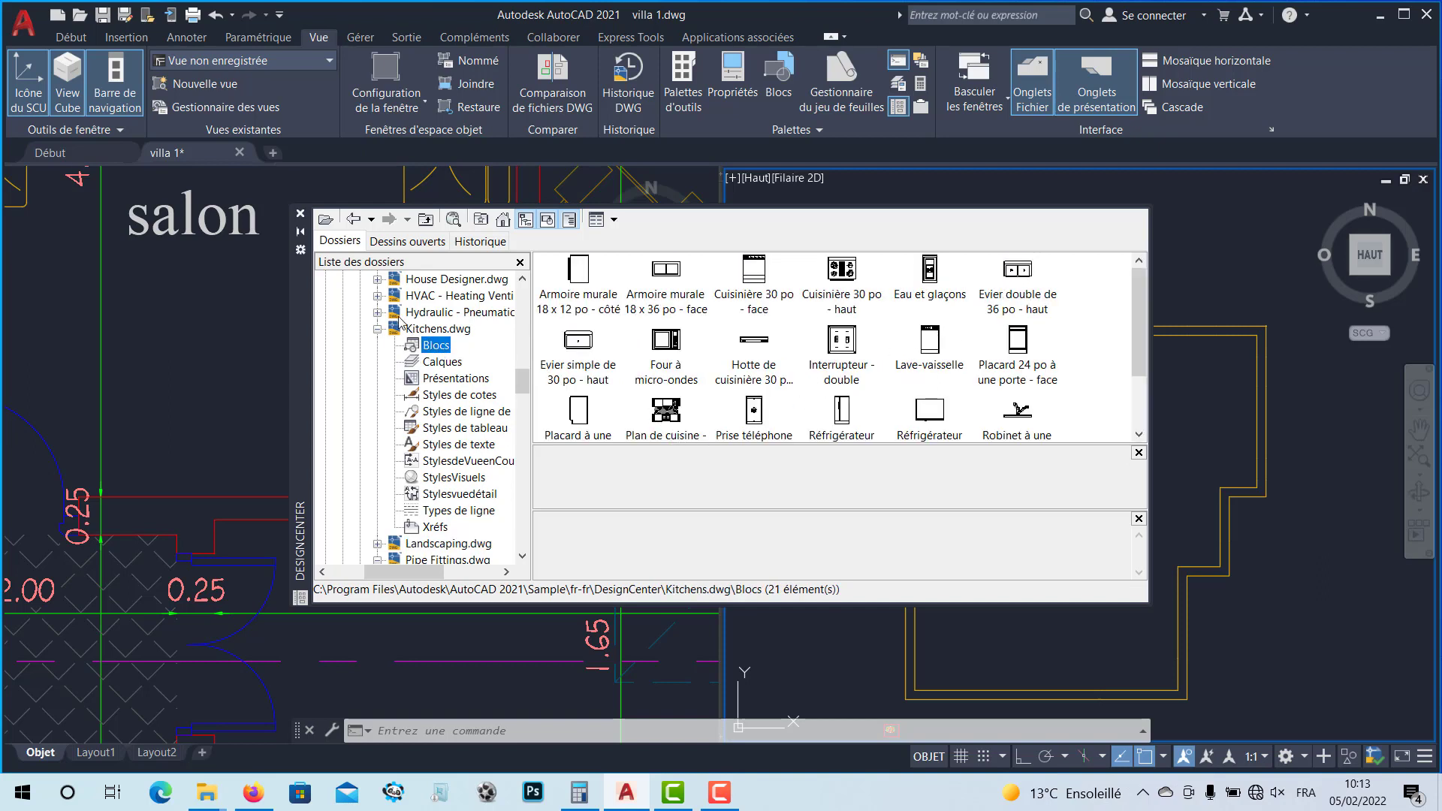
# Step: Examine the blocks of Hydraulic - Pneumatic.dwg and collapse that drawing in the folder list
pyautogui.click(378, 330)
pyautogui.click(377, 313)
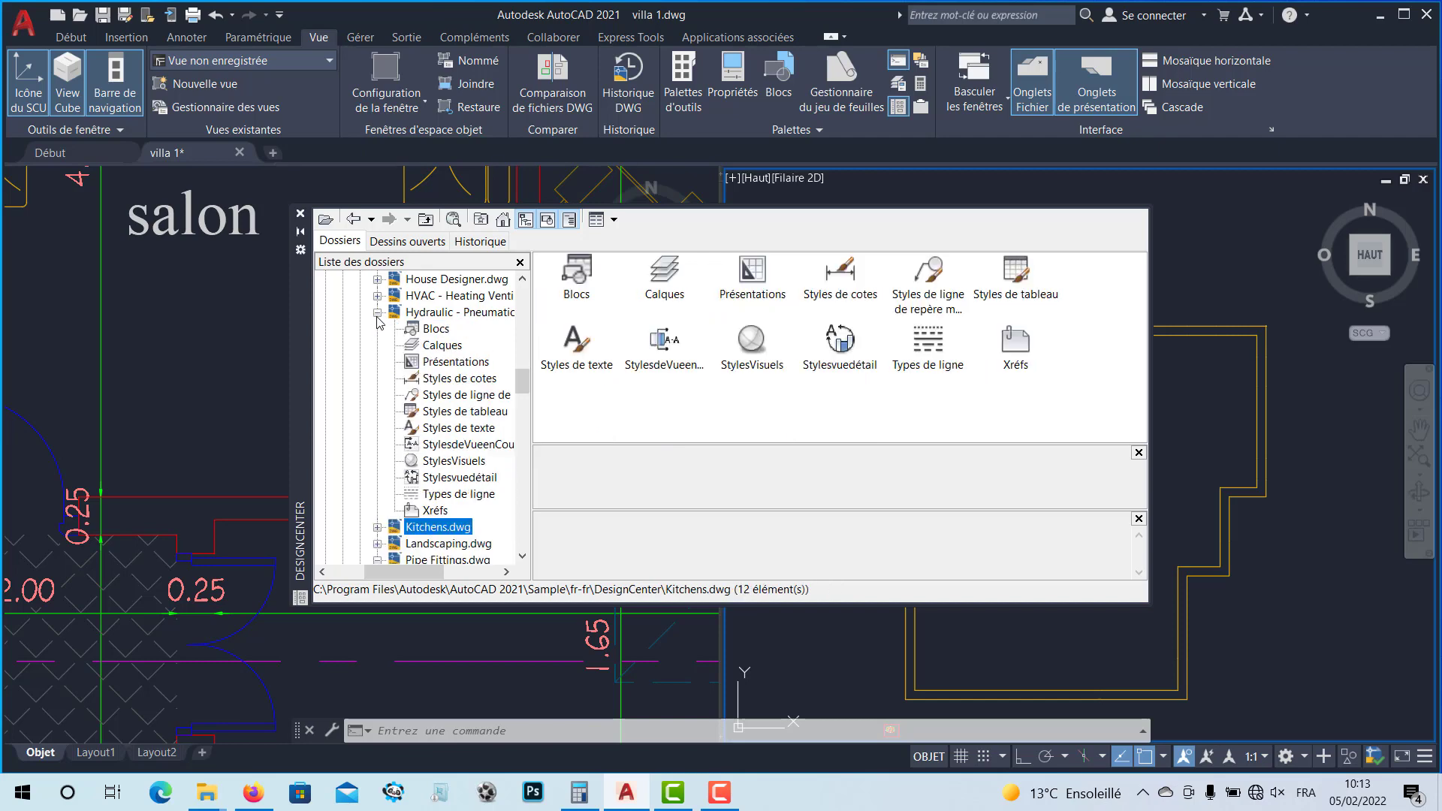
pyautogui.click(437, 332)
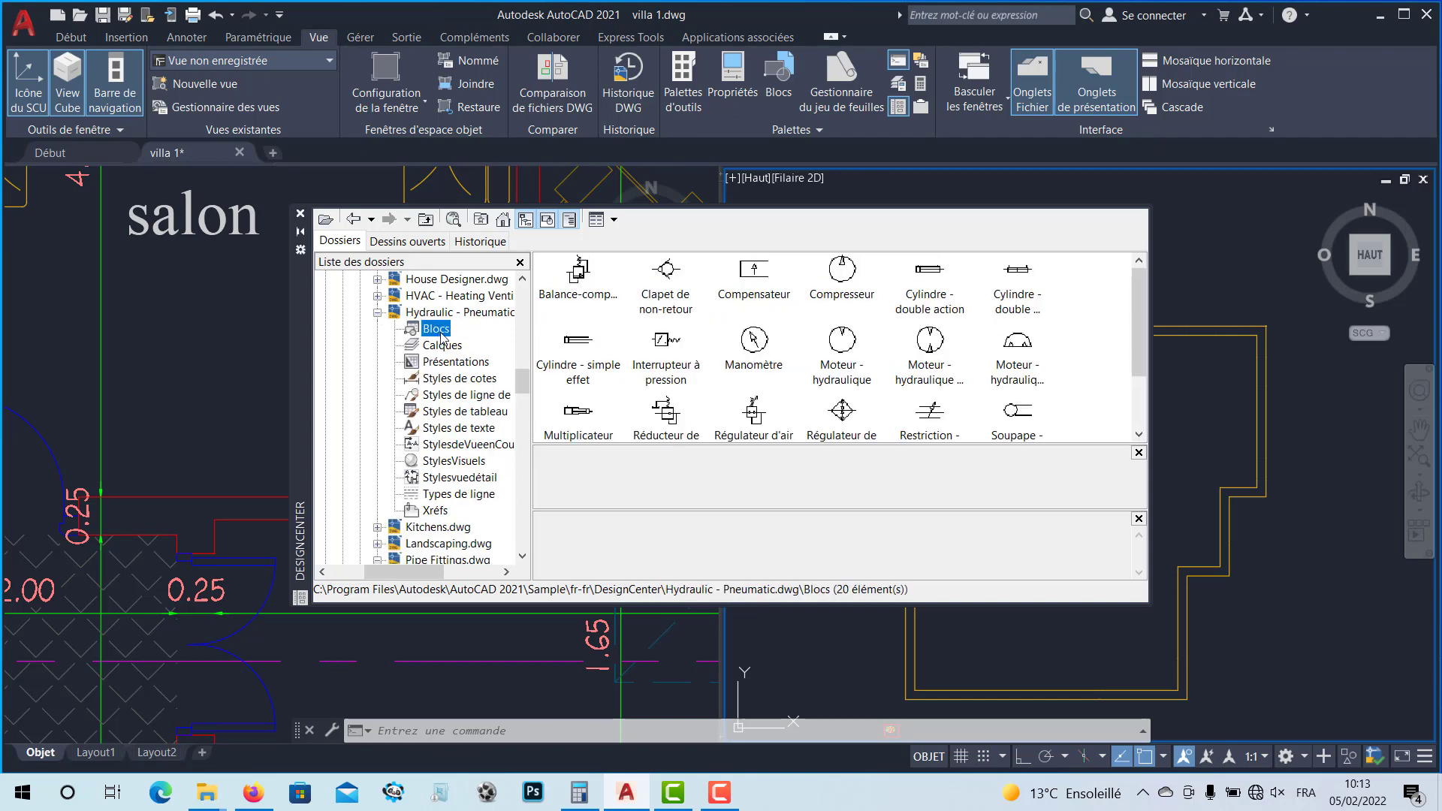
pyautogui.click(377, 313)
# Step: Insert the "Grand lit" block from Home - Space Planner.dwg just outside the villa outline's lower-right side and close DesignCenter
pyautogui.scroll(2, 380, 338)
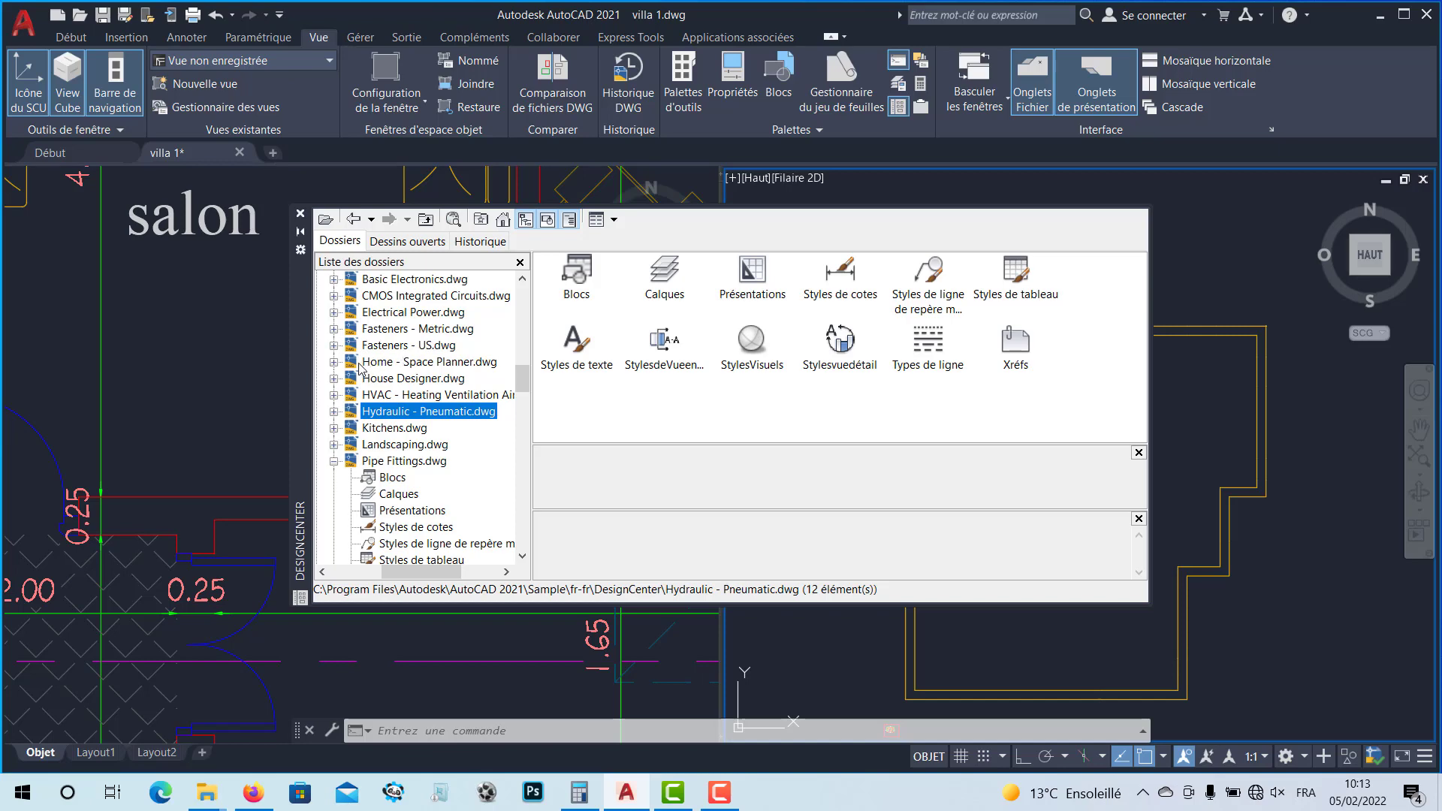
pyautogui.click(333, 362)
pyautogui.click(385, 364)
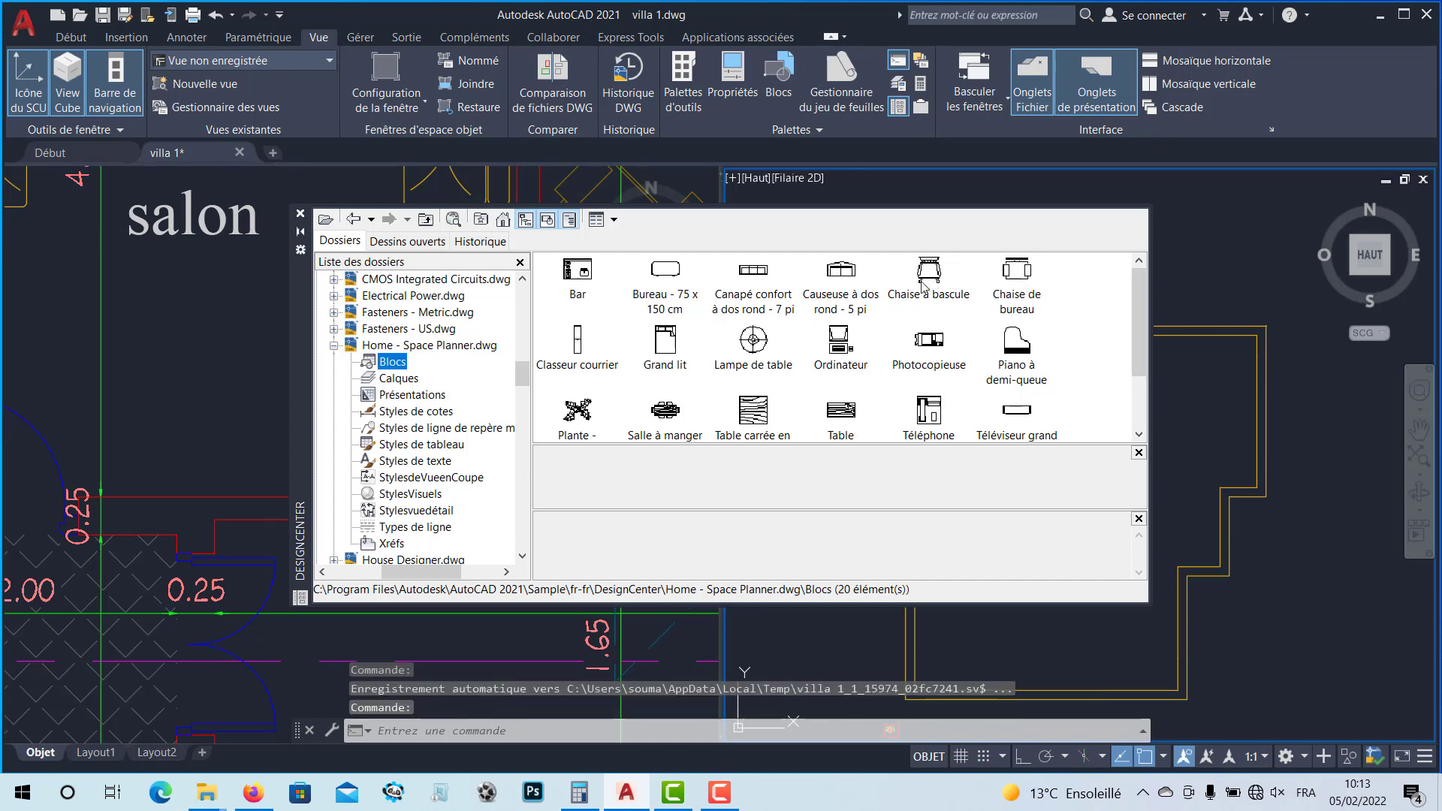
pyautogui.click(665, 350)
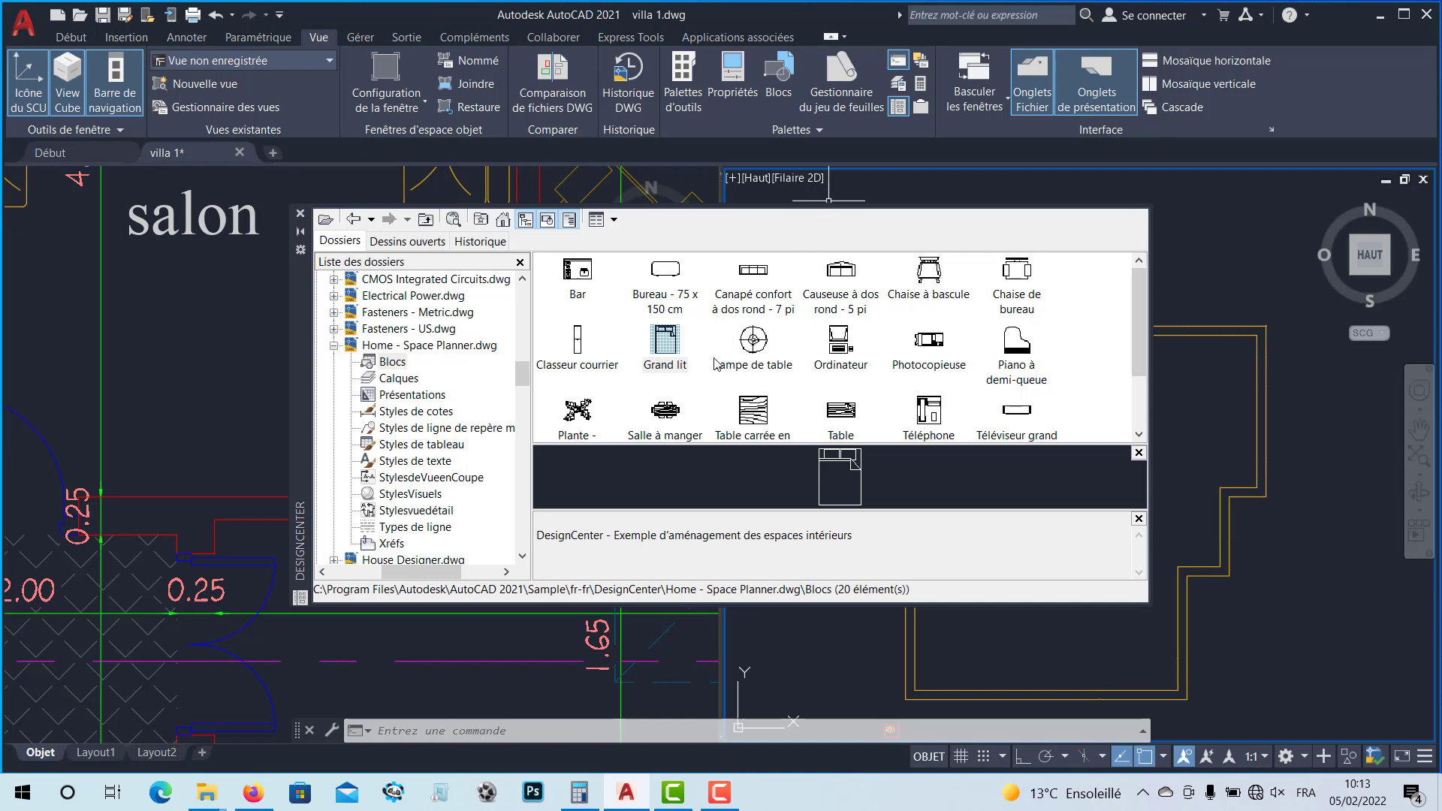
pyautogui.moveTo(891, 419)
pyautogui.mouseDown()
pyautogui.moveTo(1235, 497)
pyautogui.moveTo(1256, 555)
pyautogui.mouseUp()
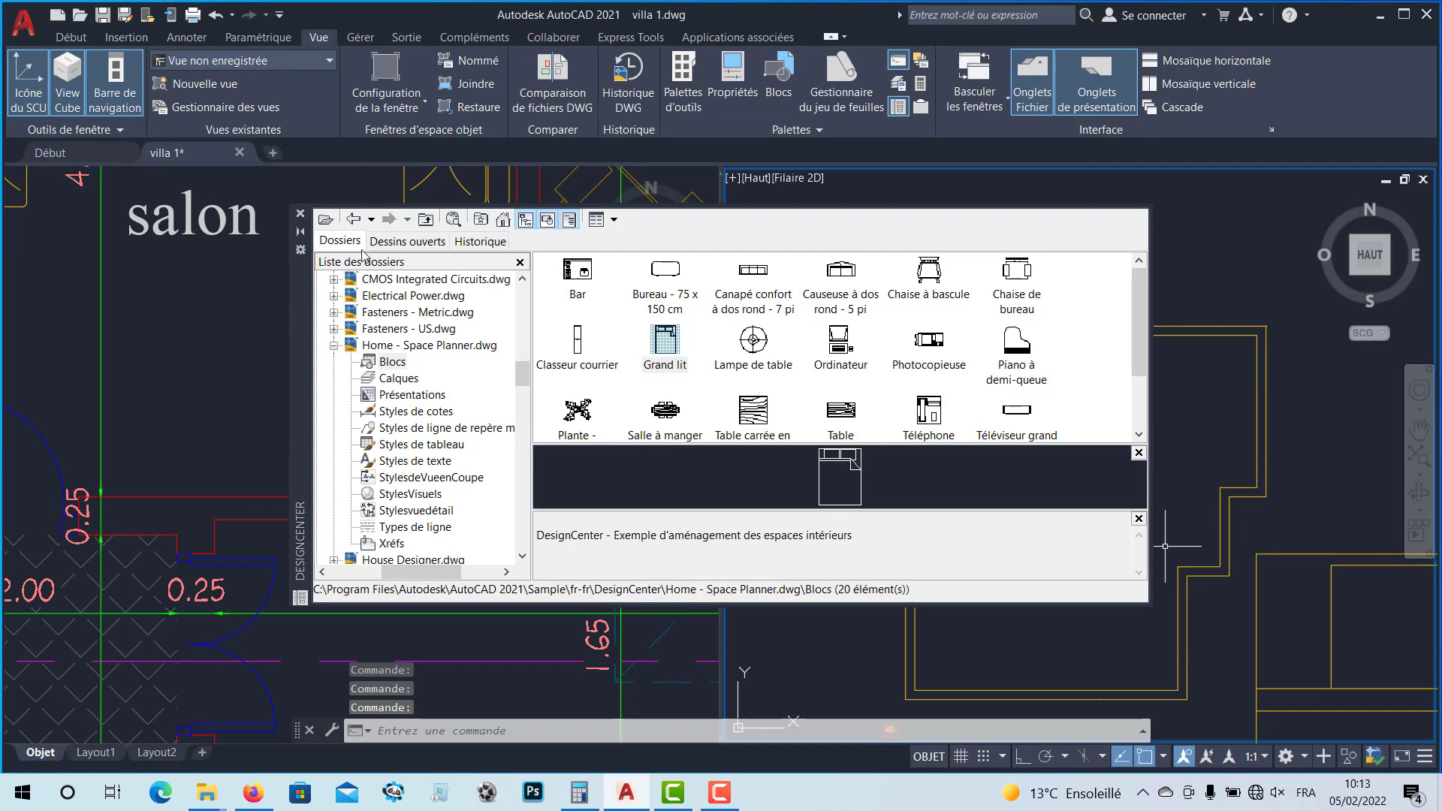
pyautogui.click(301, 215)
pyautogui.scroll(-2, 1242, 611)
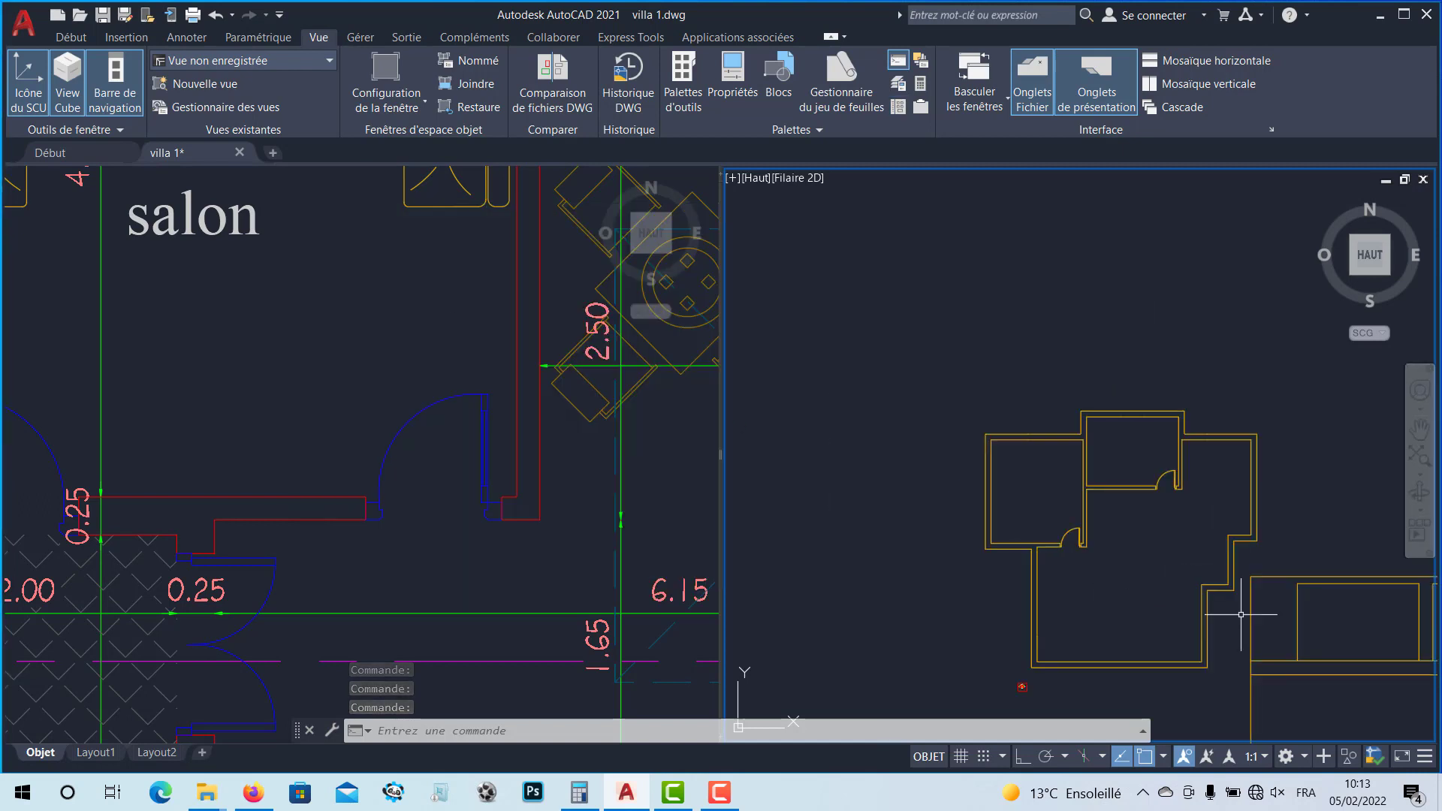
pyautogui.moveTo(1239, 610); pyautogui.dragTo(956, 439, button='middle')
pyautogui.scroll(-2, 960, 442)
pyautogui.moveTo(994, 502); pyautogui.dragTo(985, 445, button='middle')
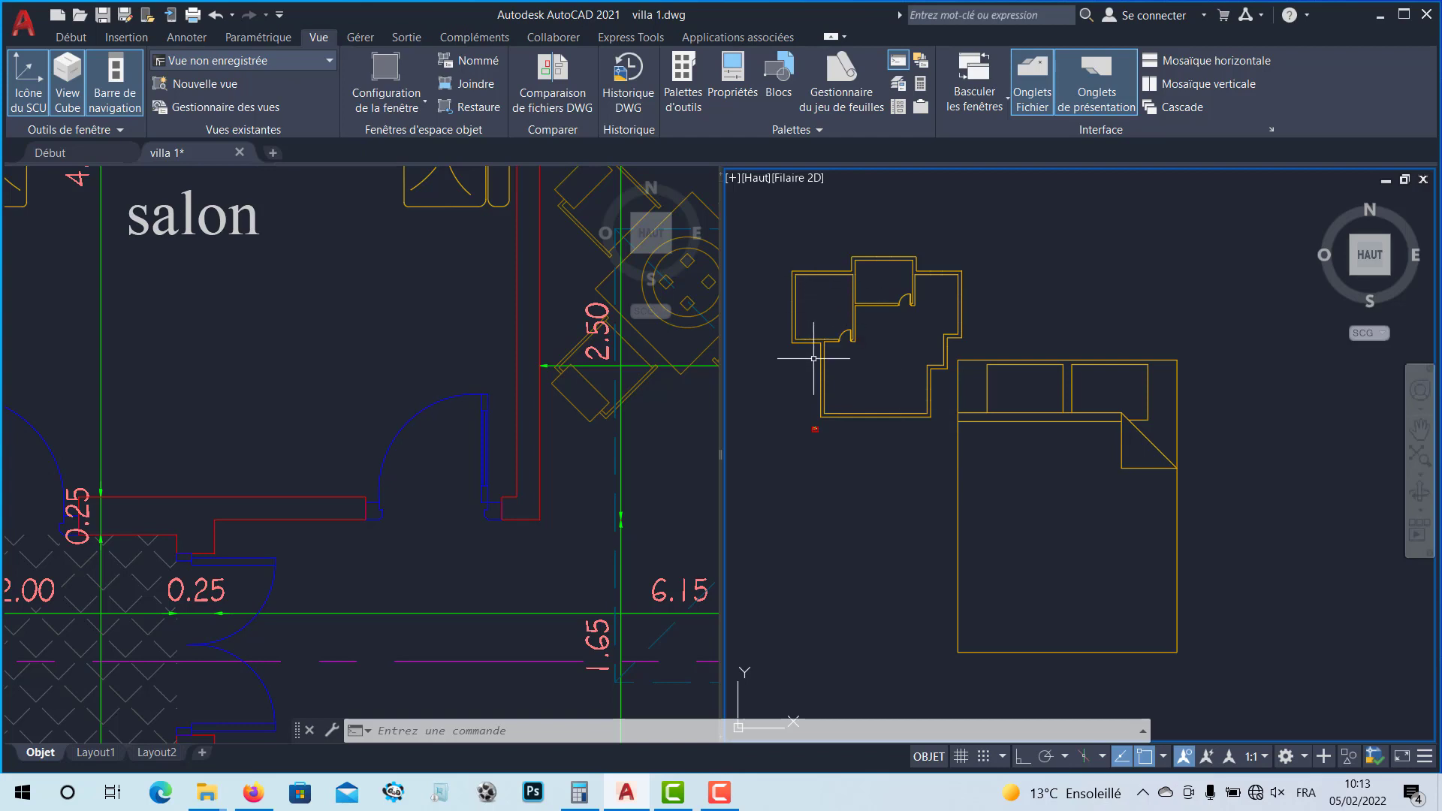
# Step: Draw a 200 by 200 square with the Rectangle command in the empty area below the inserted bed
pyautogui.moveTo(1127, 562); pyautogui.dragTo(1101, 508, button='middle')
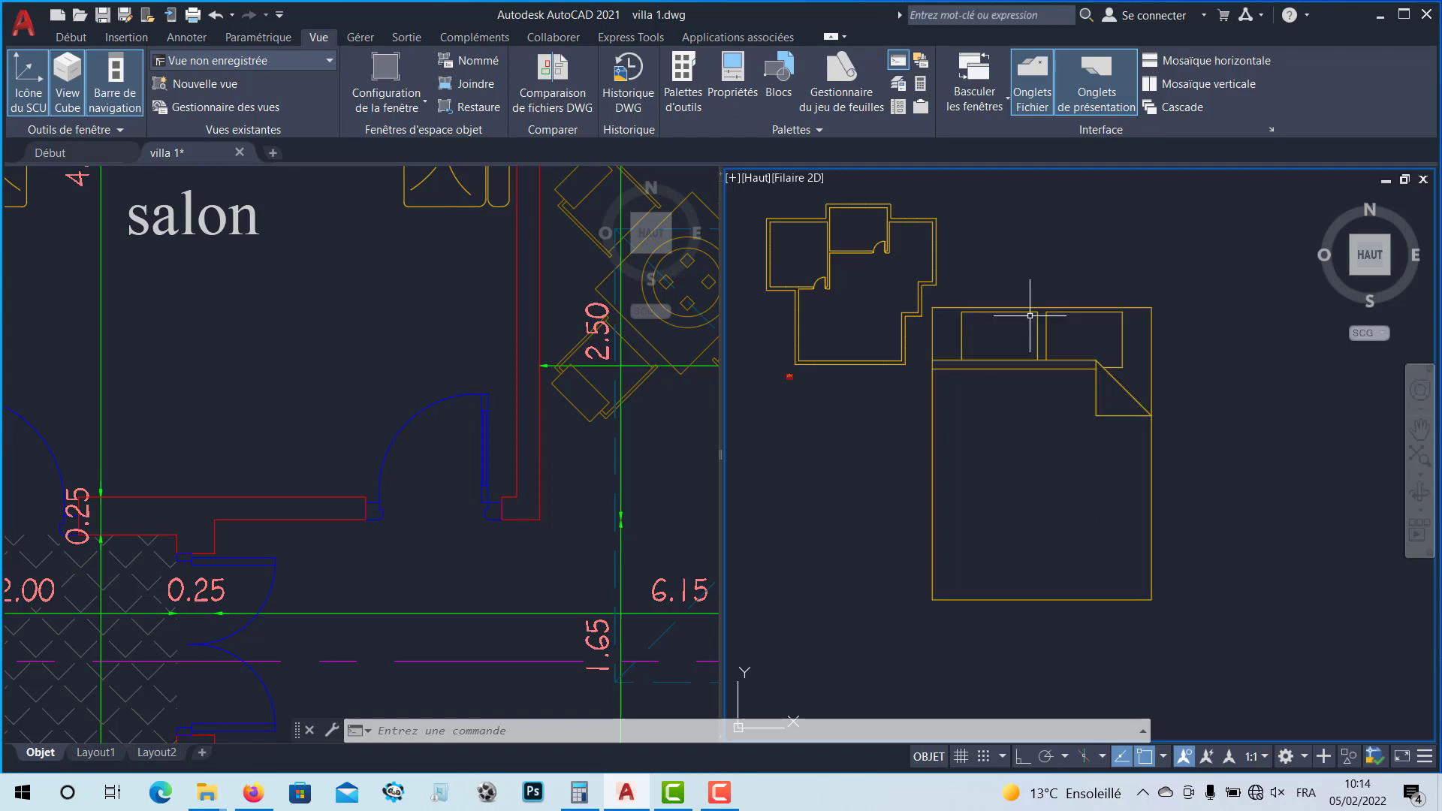
pyautogui.moveTo(1024, 429); pyautogui.dragTo(1009, 408, button='middle')
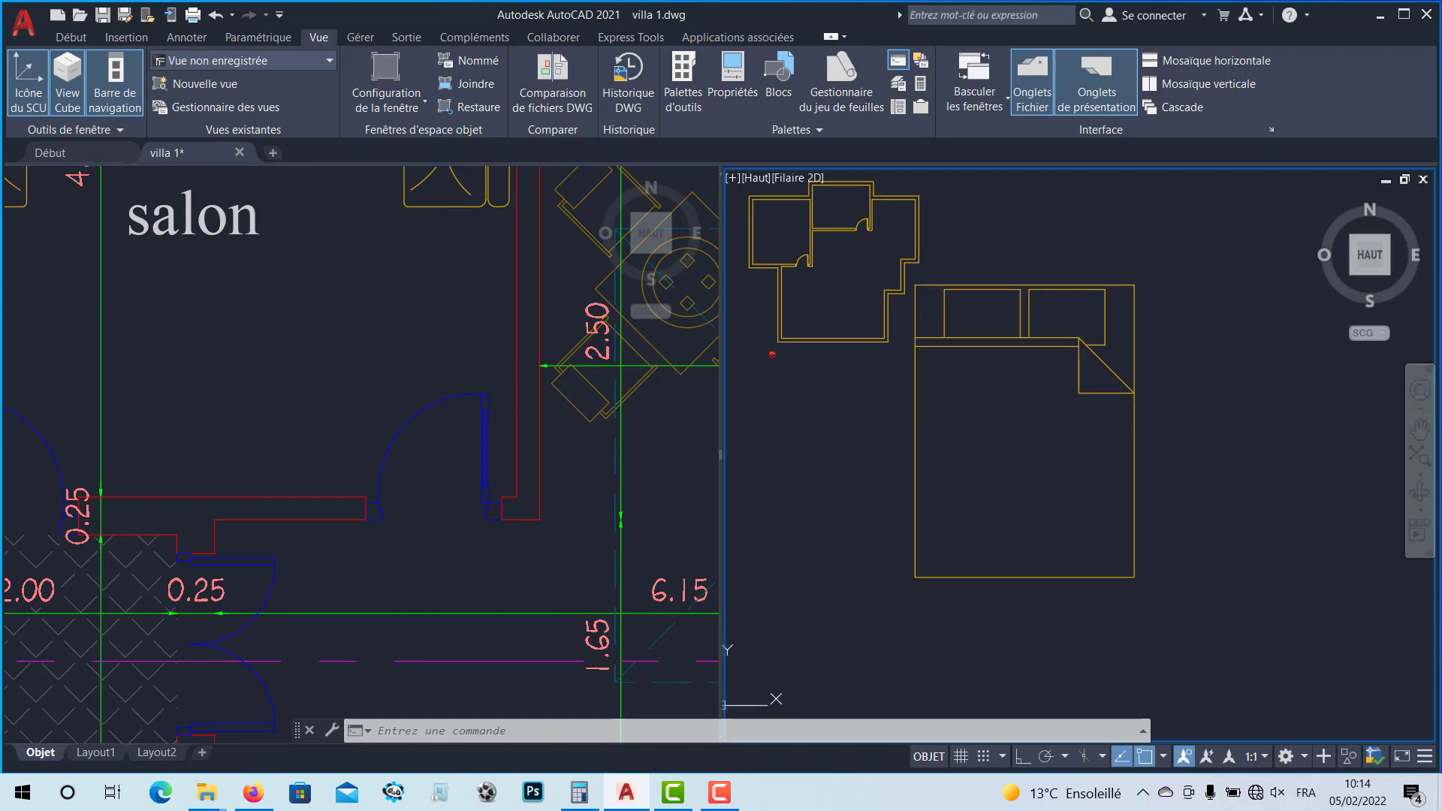
pyautogui.click(71, 37)
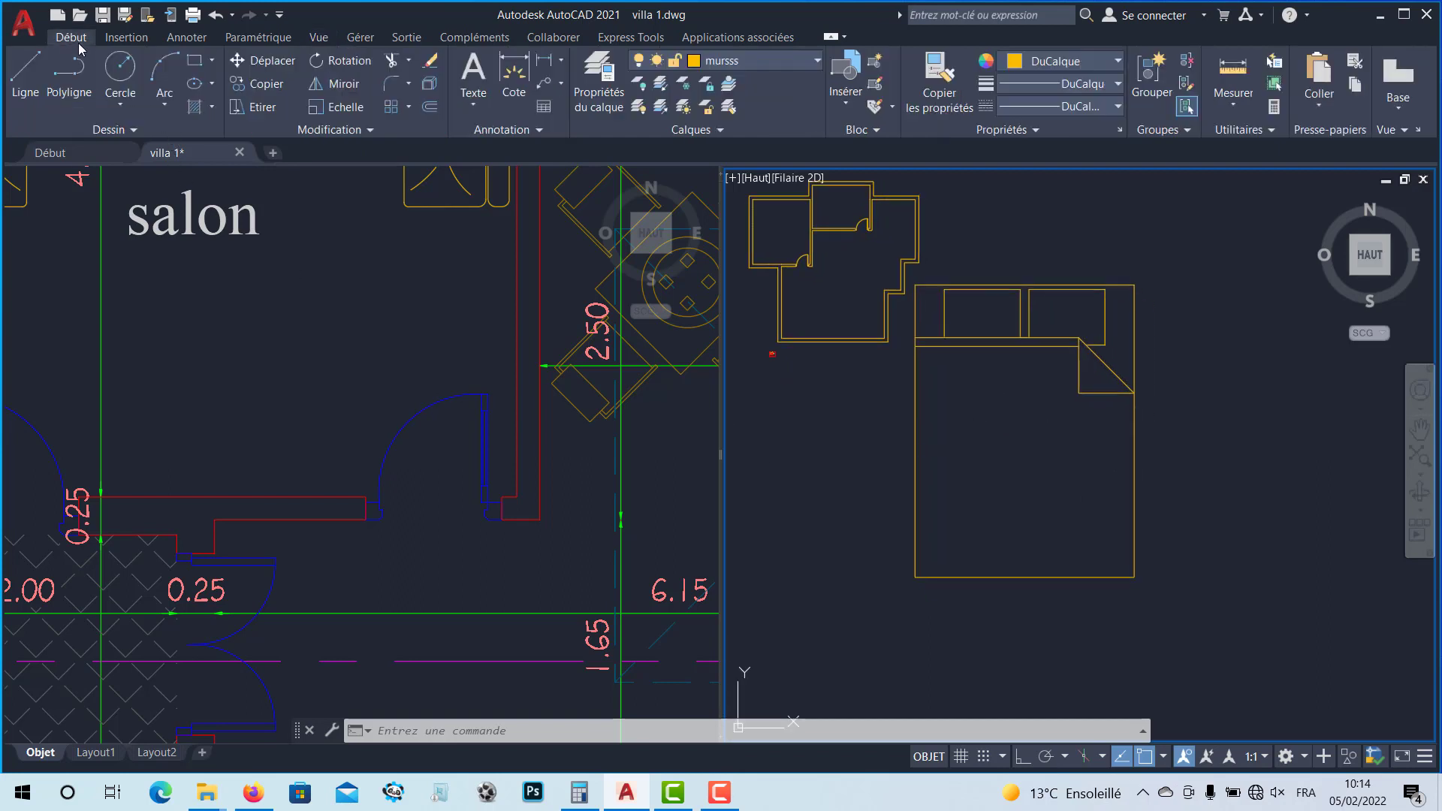
pyautogui.click(194, 60)
pyautogui.moveTo(911, 489); pyautogui.dragTo(843, 354, button='middle')
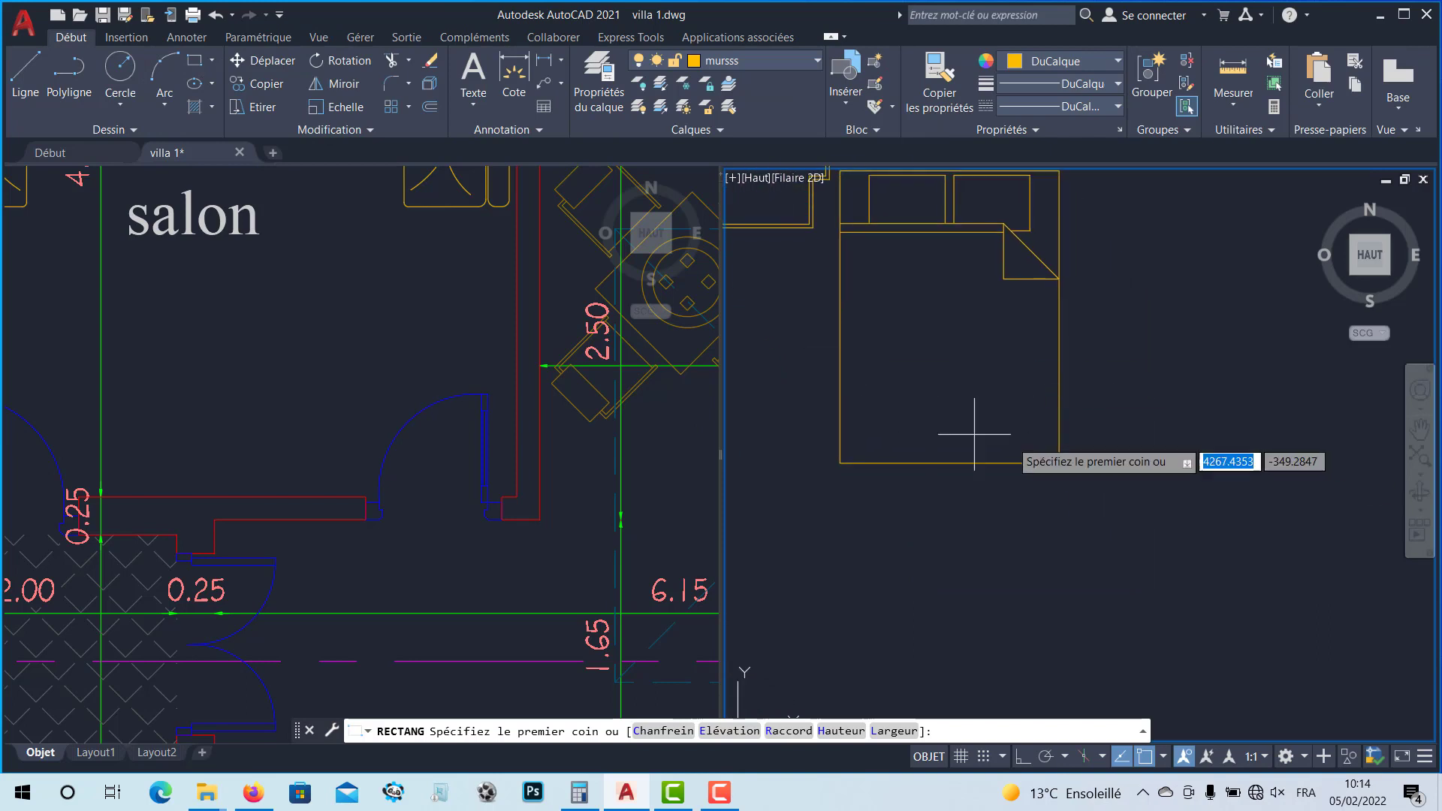
pyautogui.click(906, 536)
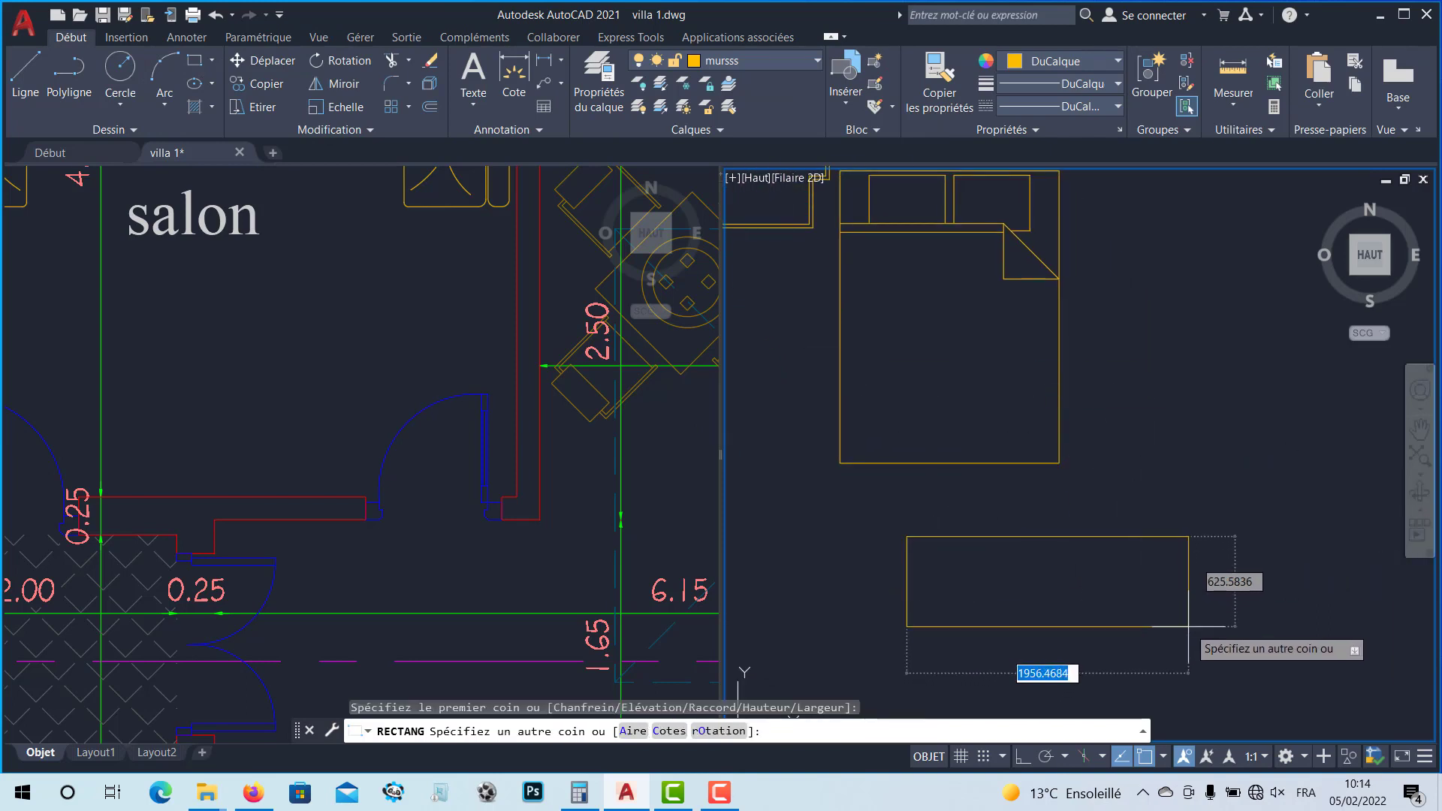
pyautogui.write('200')
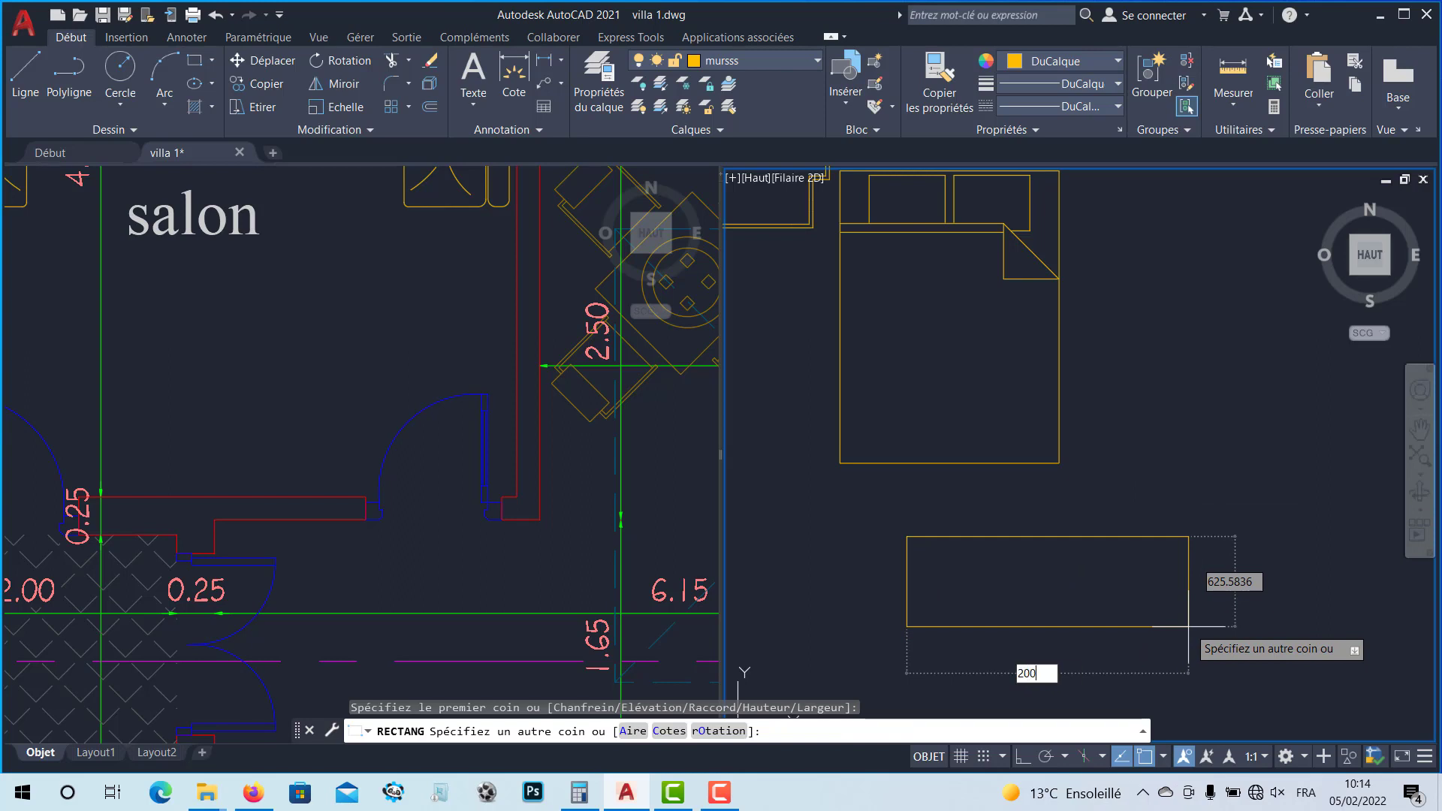
pyautogui.press('Tab')
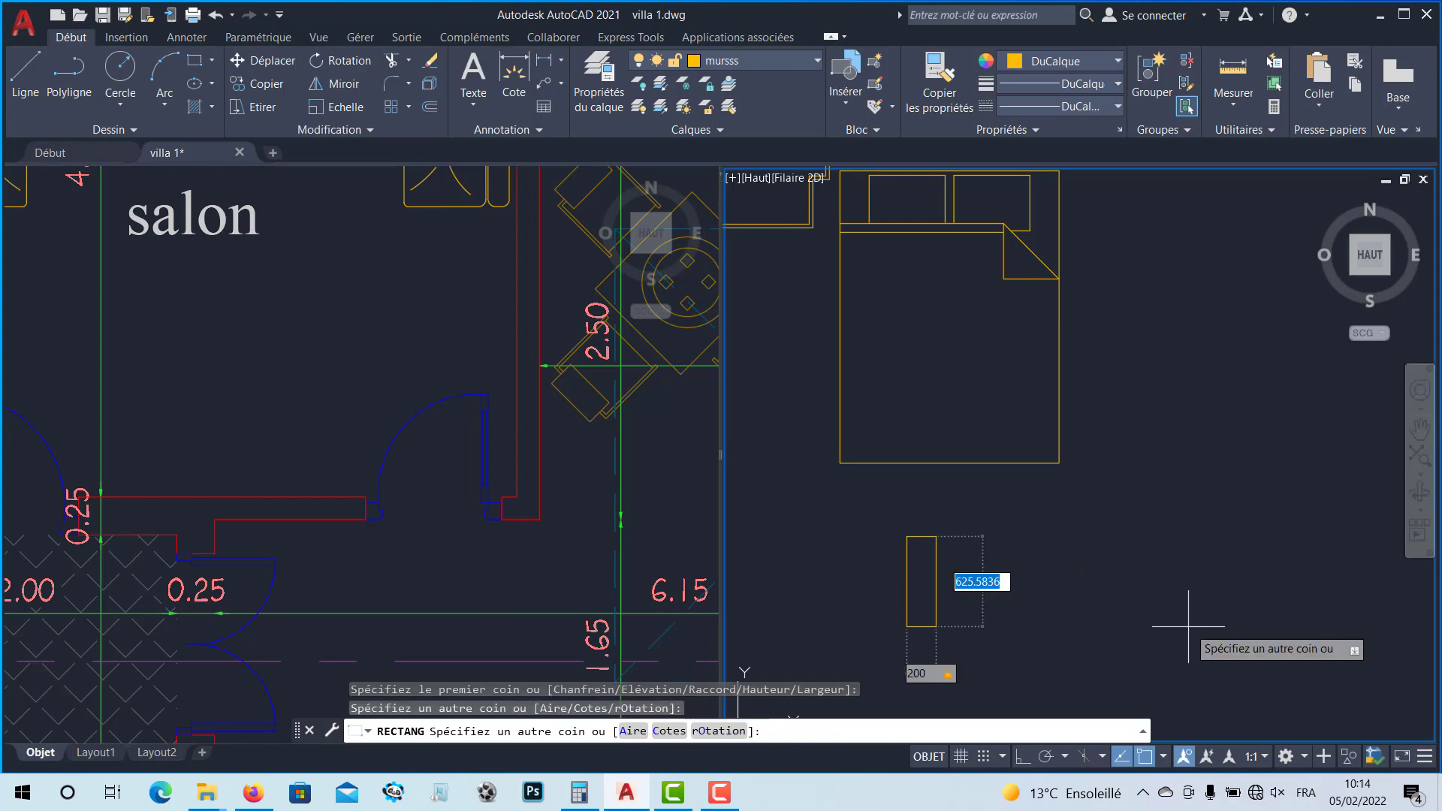
pyautogui.write('200')
pyautogui.press('Return')
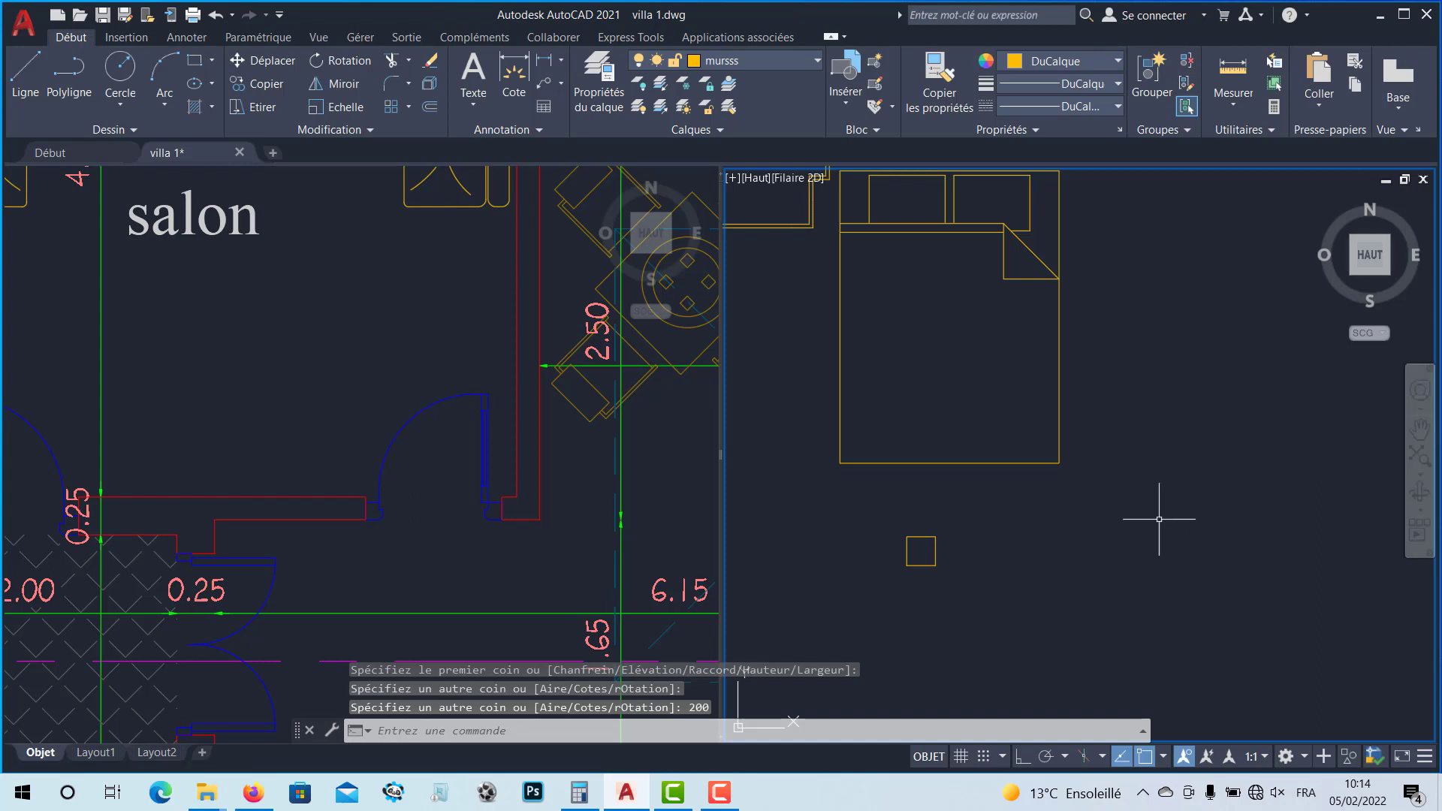
# Step: Move the bed by its upper-left corner onto the upper-left corner of the 200 by 200 square
pyautogui.moveTo(1013, 365); pyautogui.dragTo(1051, 390, button='middle')
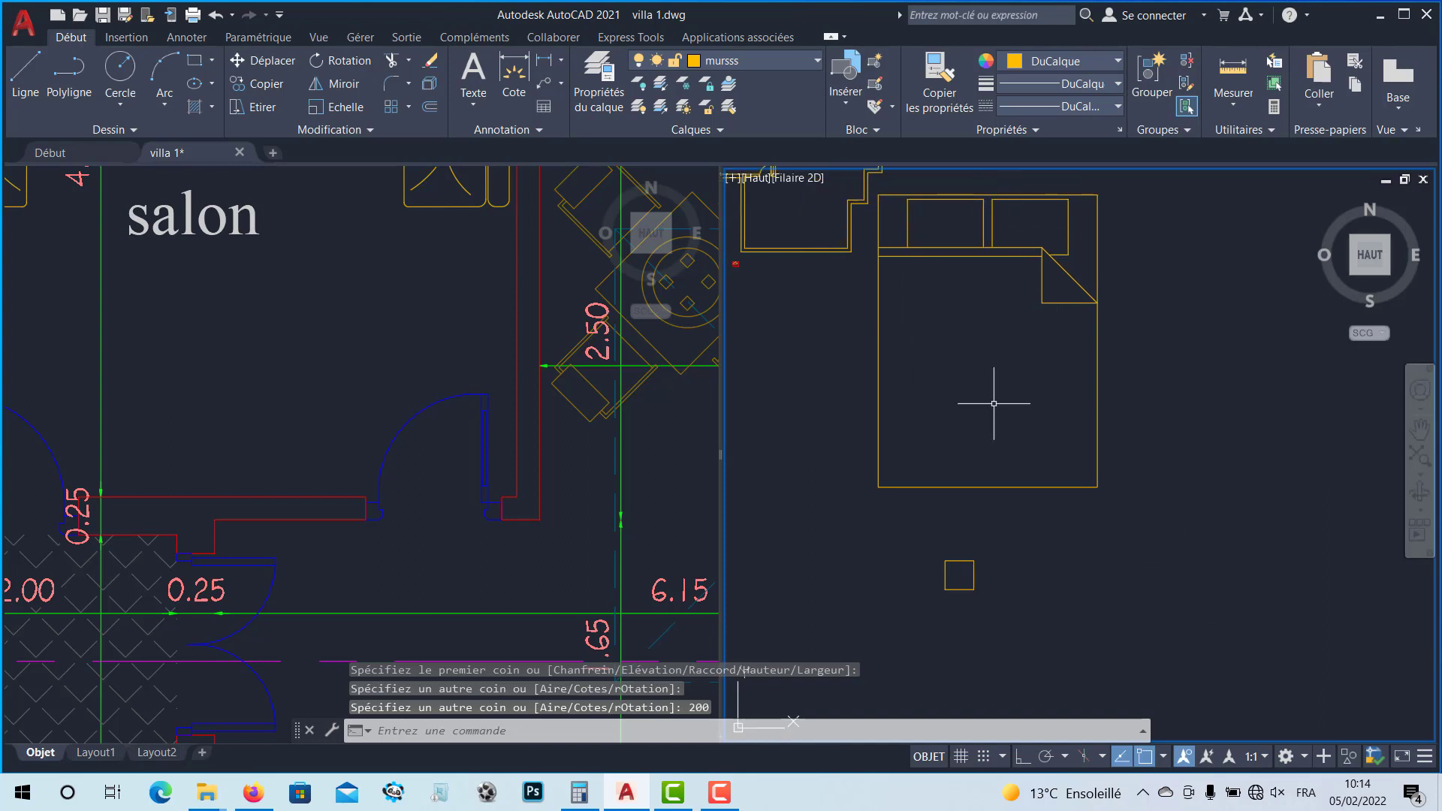
pyautogui.click(259, 65)
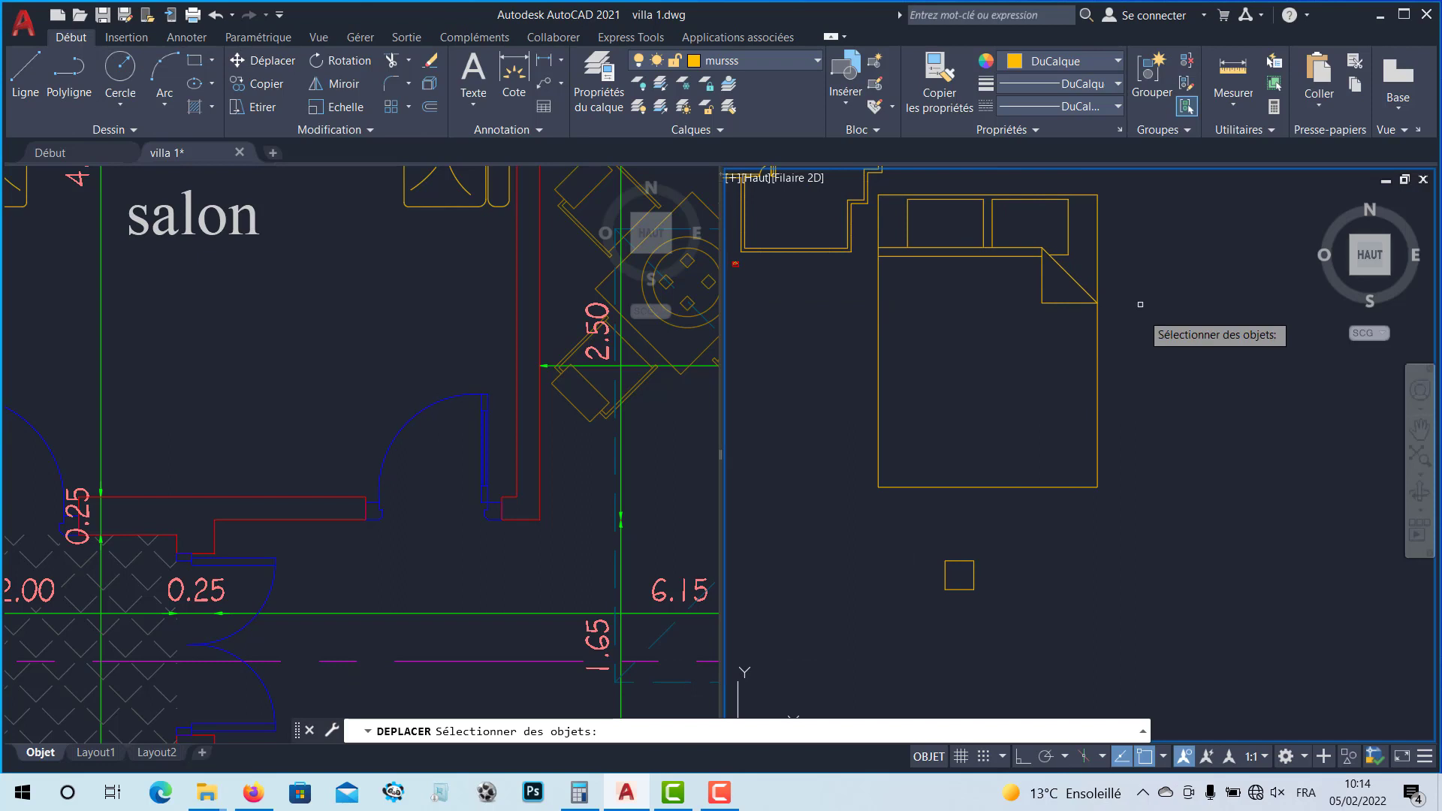
pyautogui.click(1096, 250)
pyautogui.press('Return')
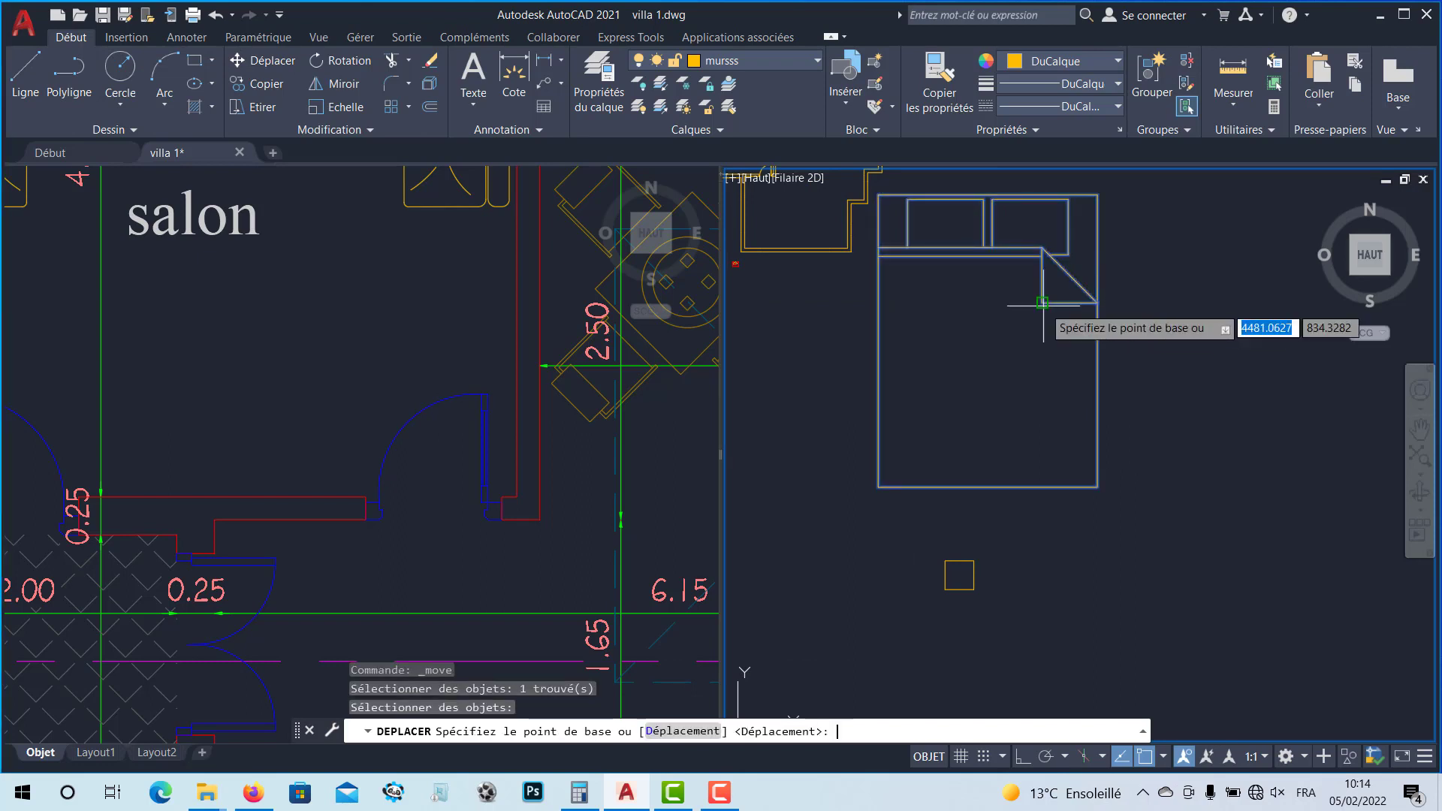
pyautogui.click(879, 195)
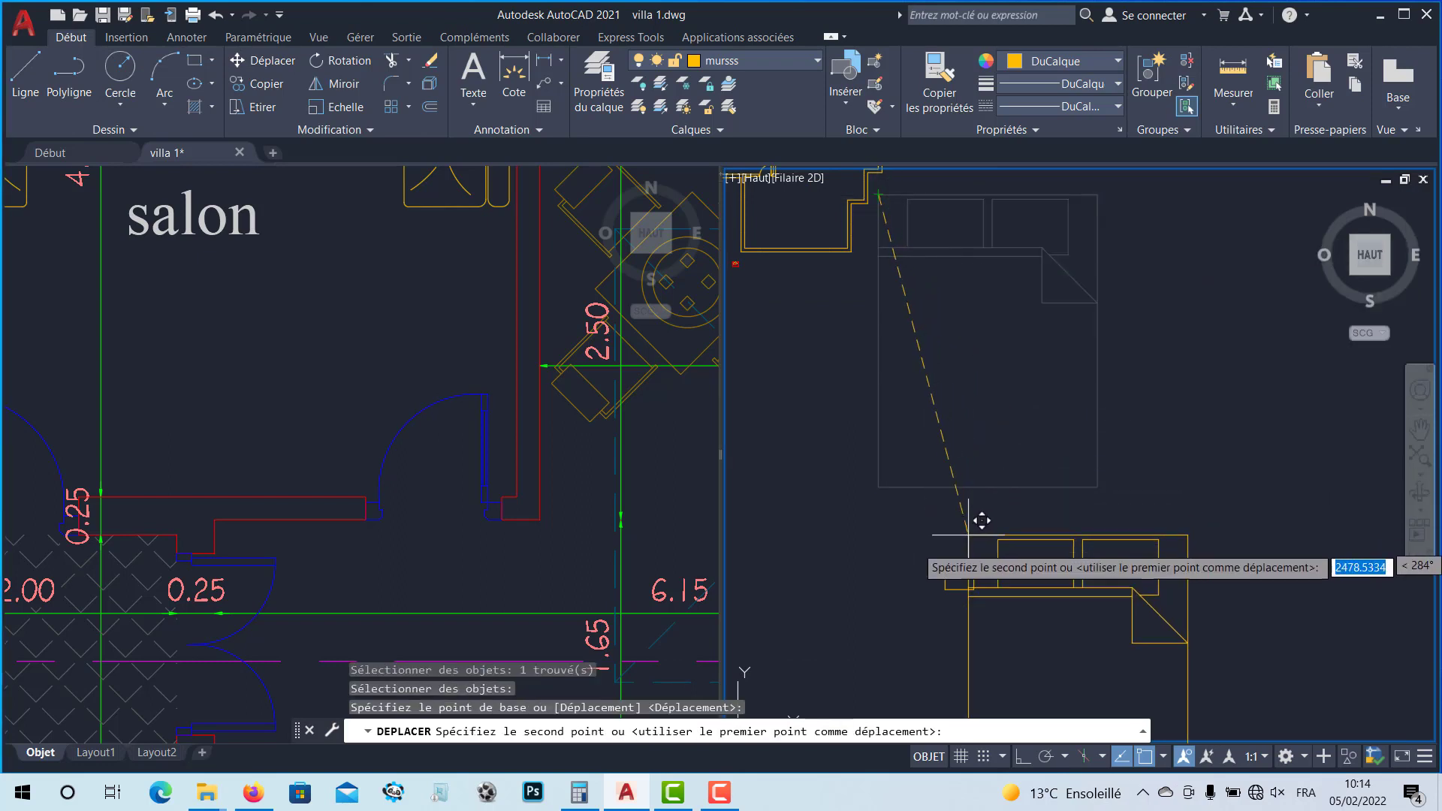
pyautogui.scroll(3, 966, 515)
pyautogui.click(877, 552)
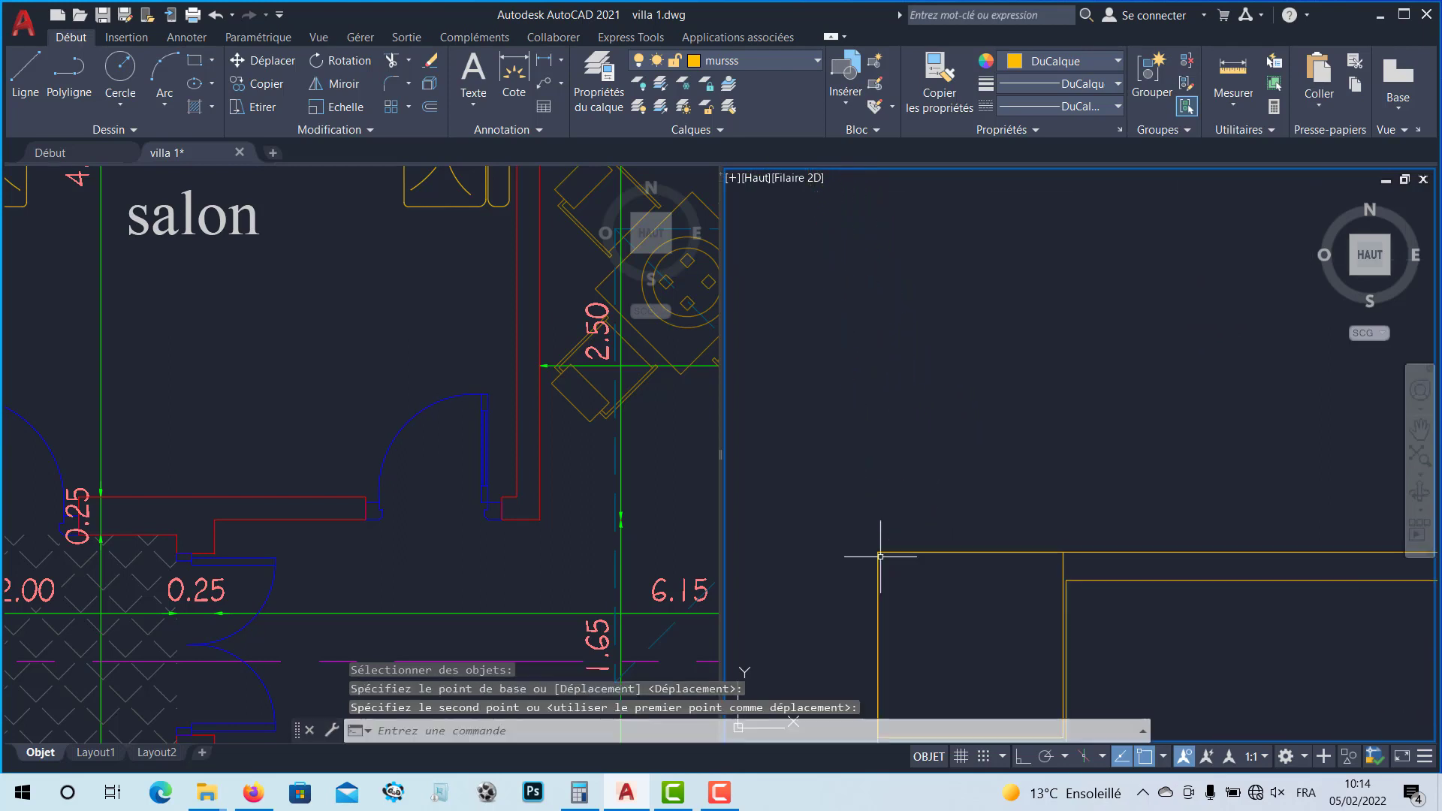
pyautogui.scroll(-2, 877, 556)
pyautogui.scroll(3, 973, 428)
pyautogui.scroll(-5, 737, 412)
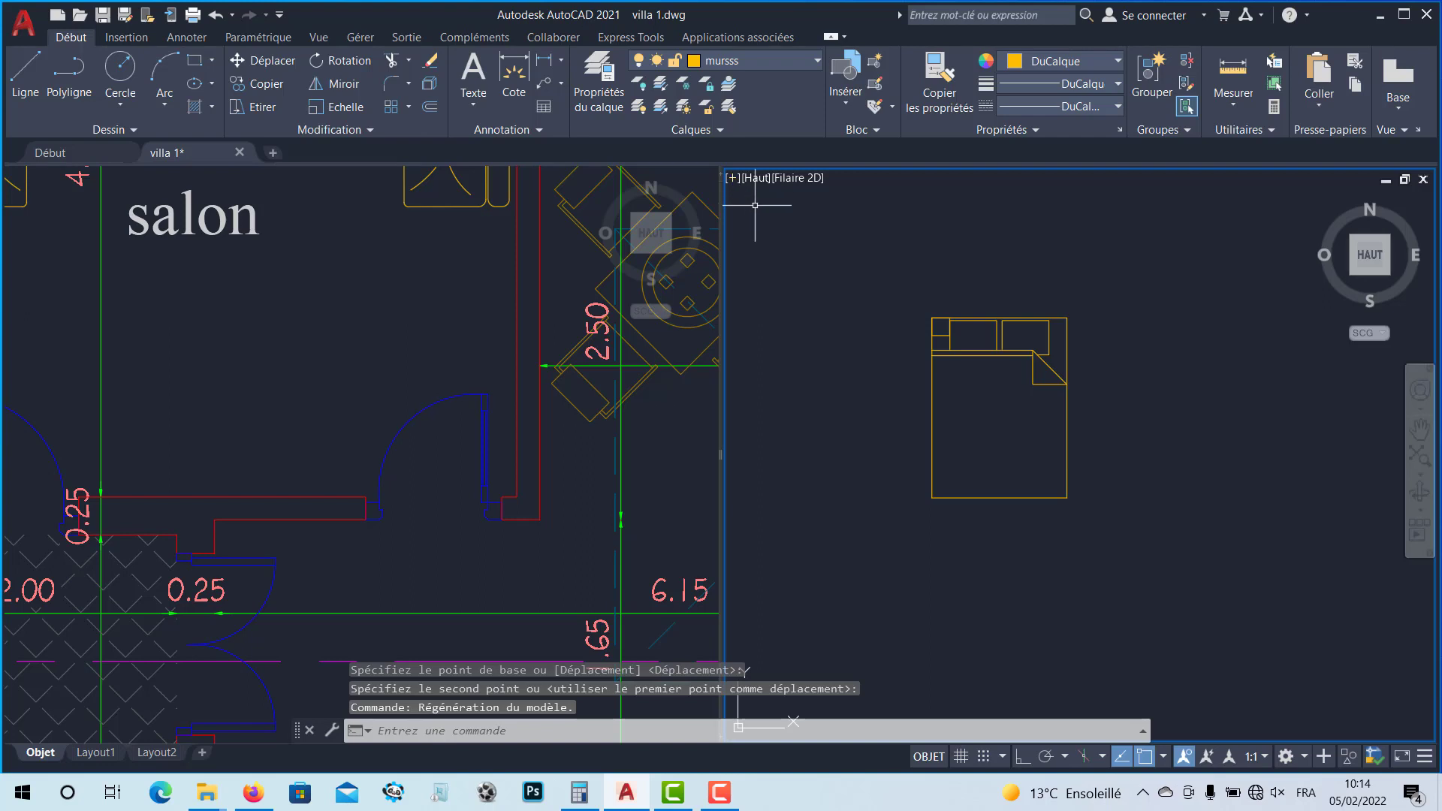
# Step: Maximize the viewport that shows the bed block and the 200 by 200 square
pyautogui.click(735, 181)
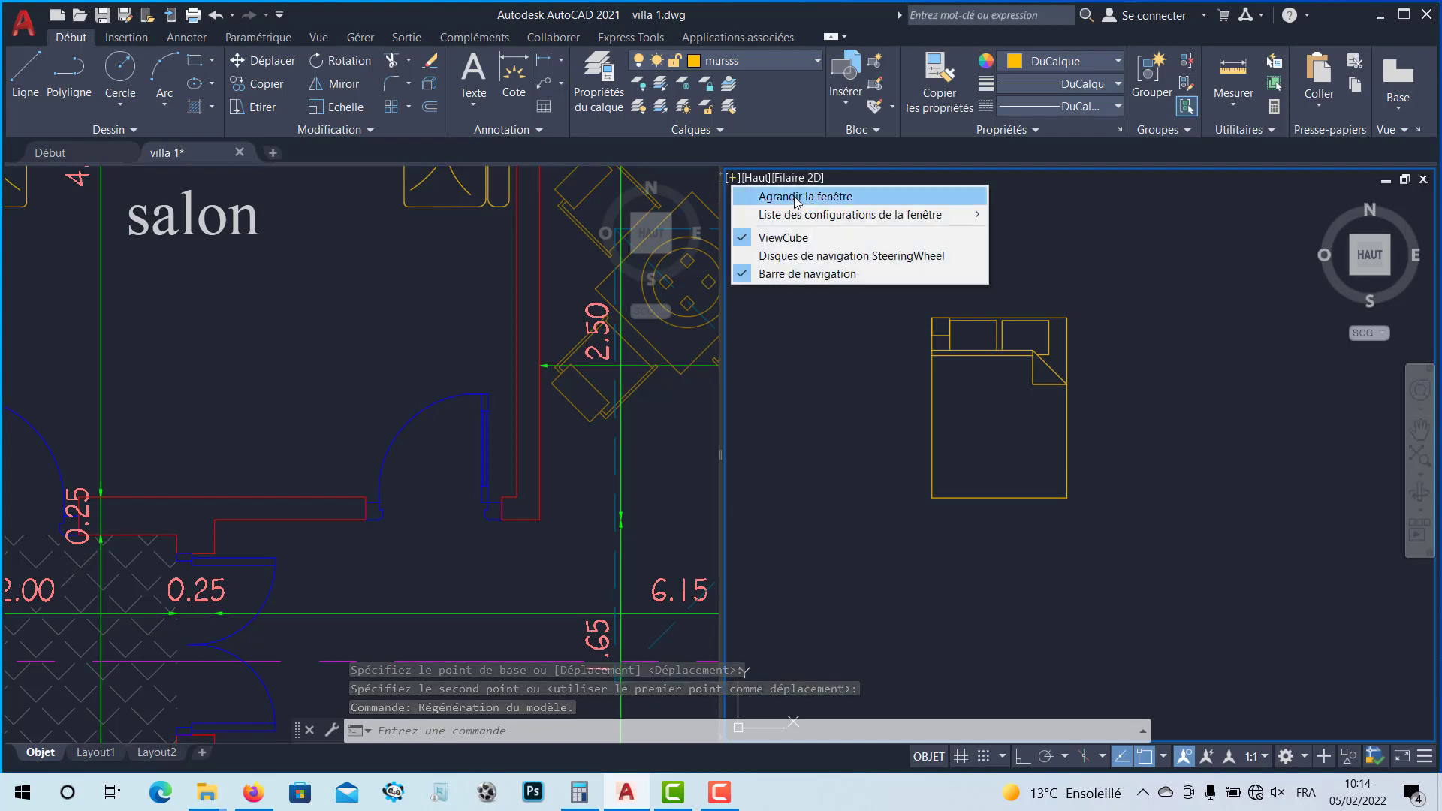
pyautogui.click(788, 194)
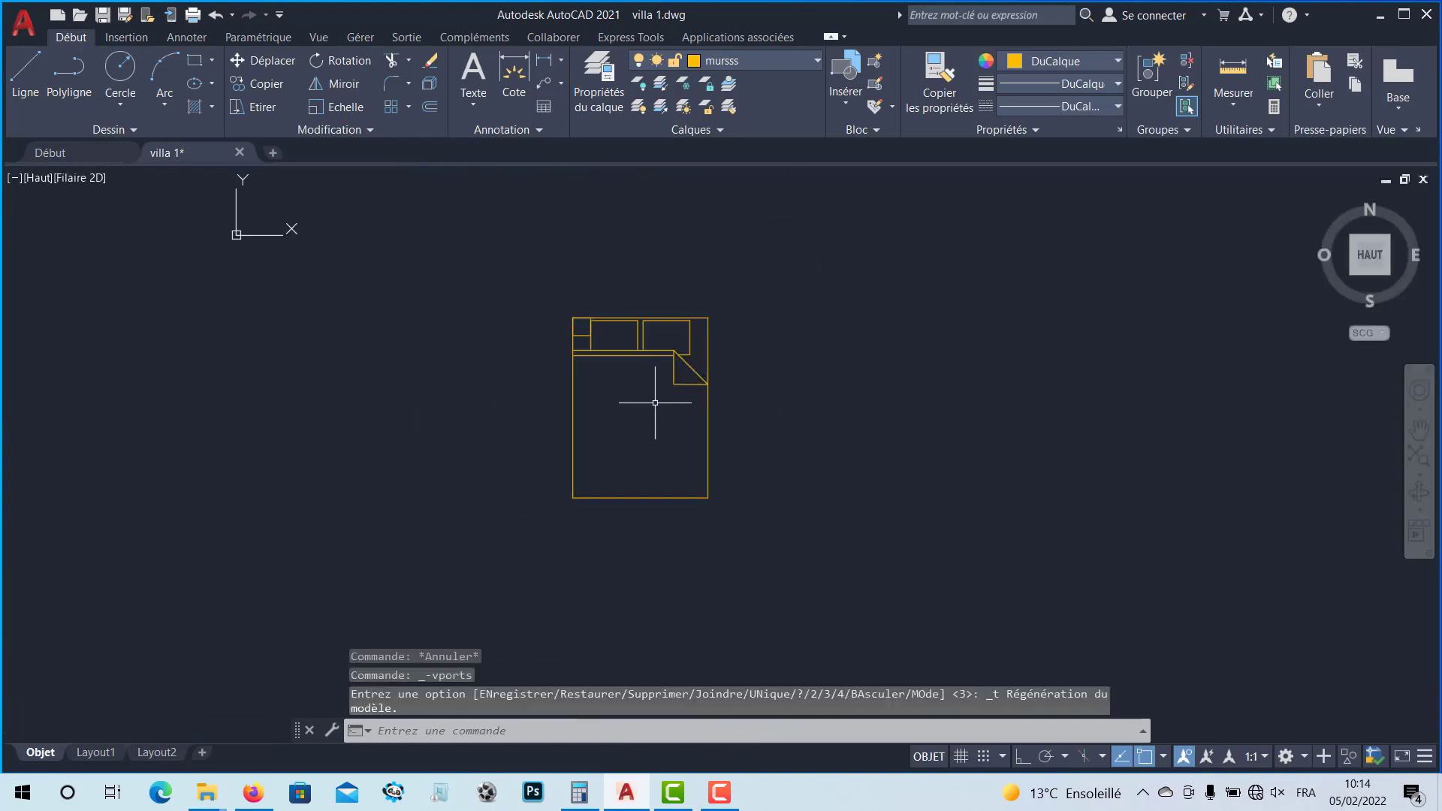
pyautogui.scroll(5, 657, 376)
pyautogui.scroll(2, 658, 367)
pyautogui.scroll(-2, 644, 354)
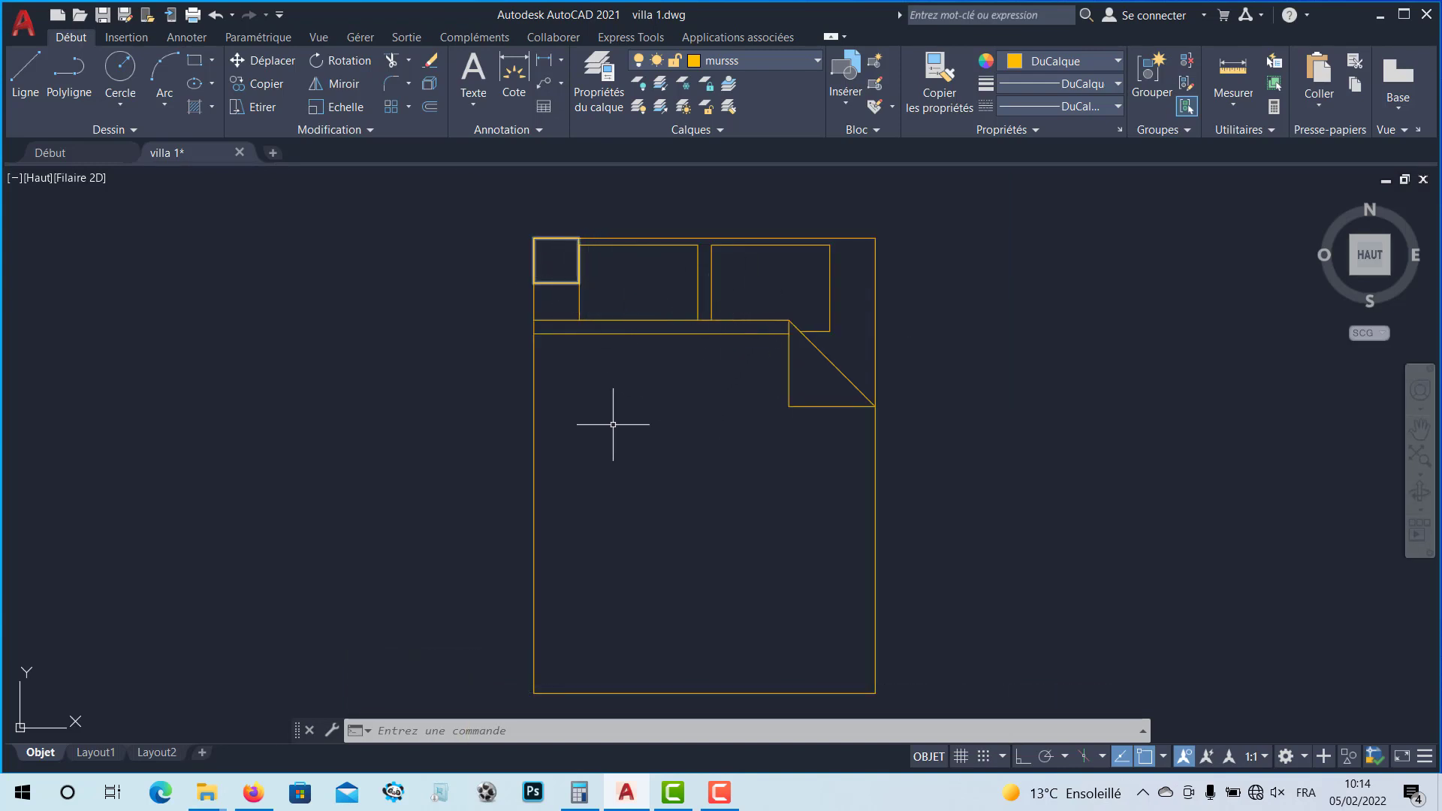
pyautogui.click(744, 335)
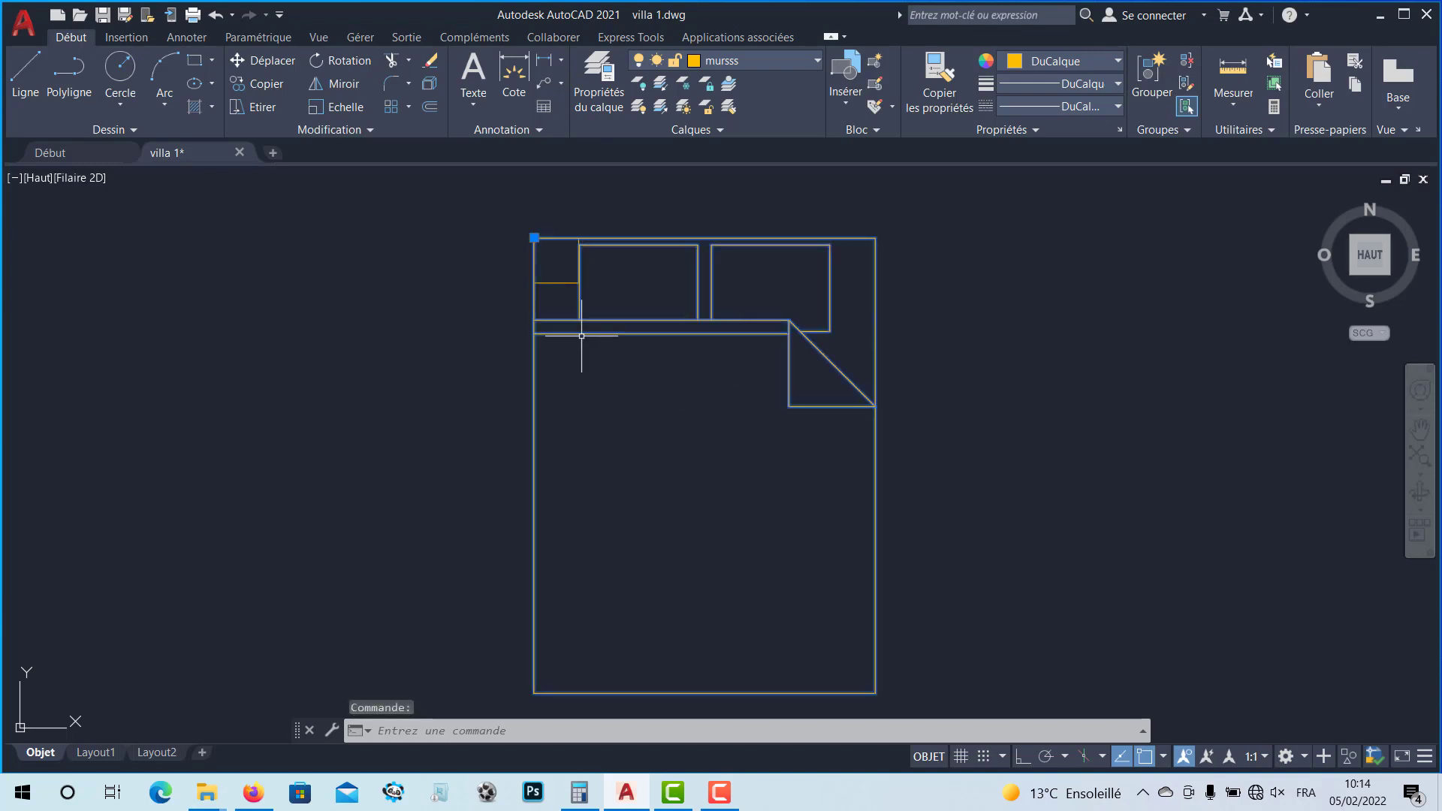
pyautogui.click(318, 110)
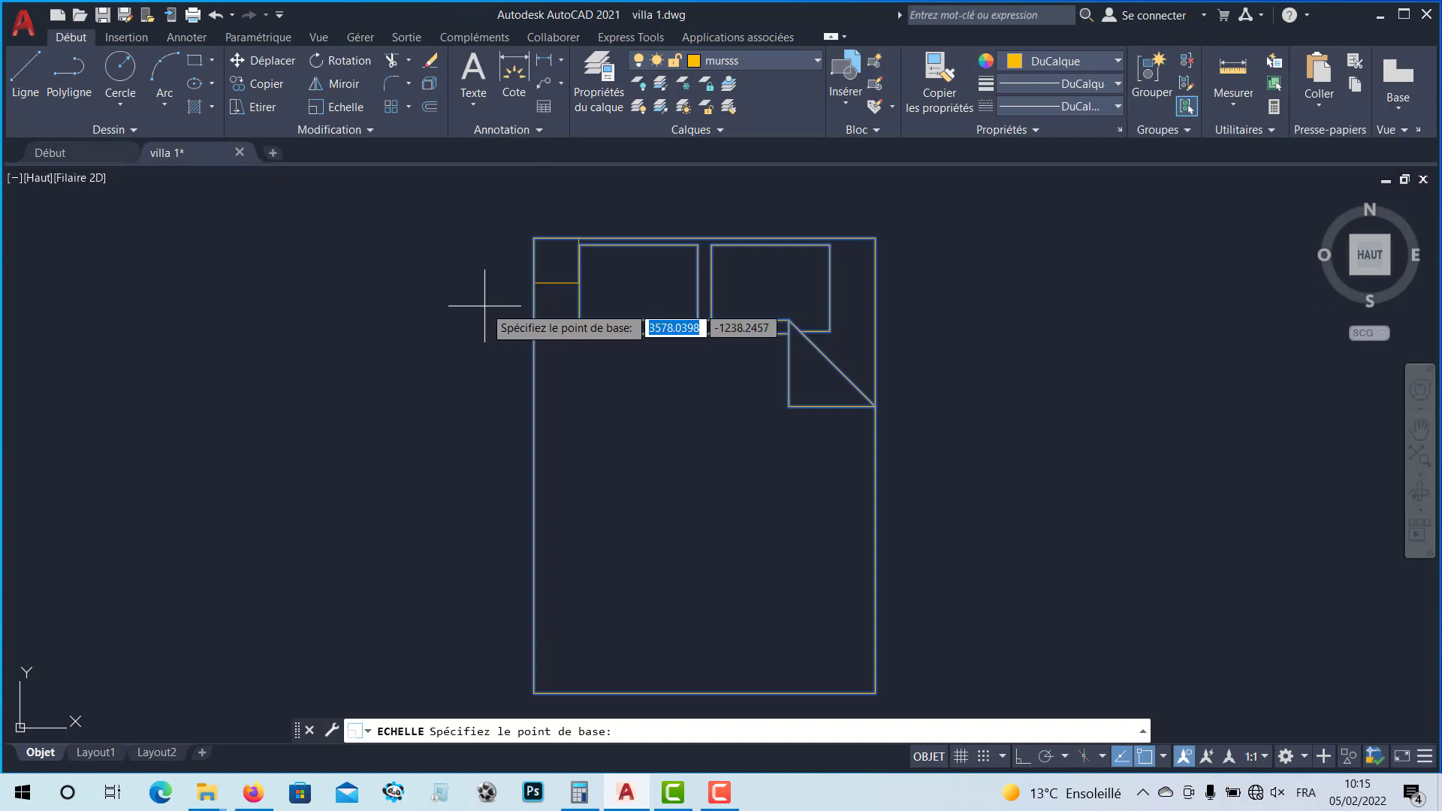
pyautogui.press('Escape')
pyautogui.press('Escape')
pyautogui.press('Escape')
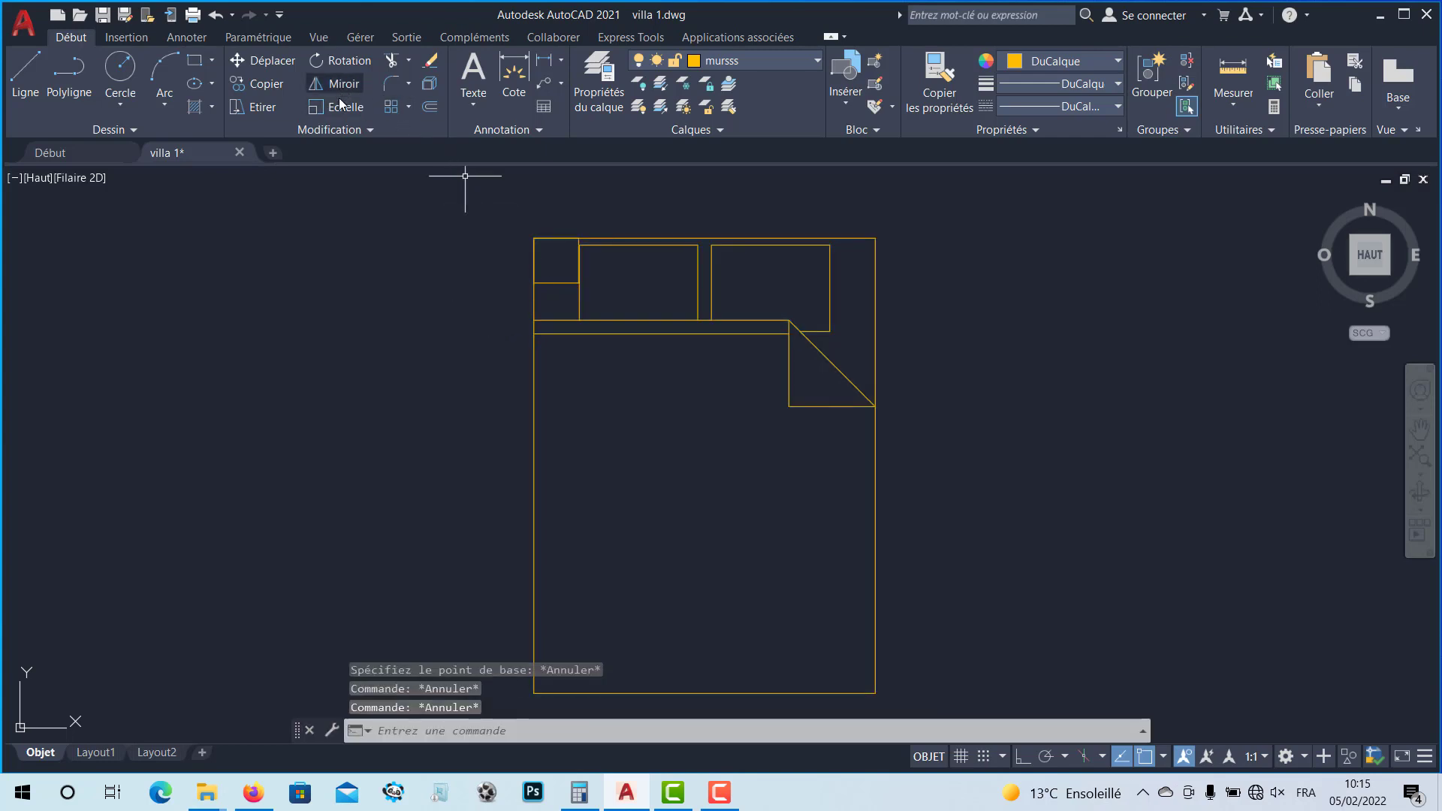
# Step: Begin scaling the bed block, using the upper-left corner it shares with the square as the base point
pyautogui.click(342, 106)
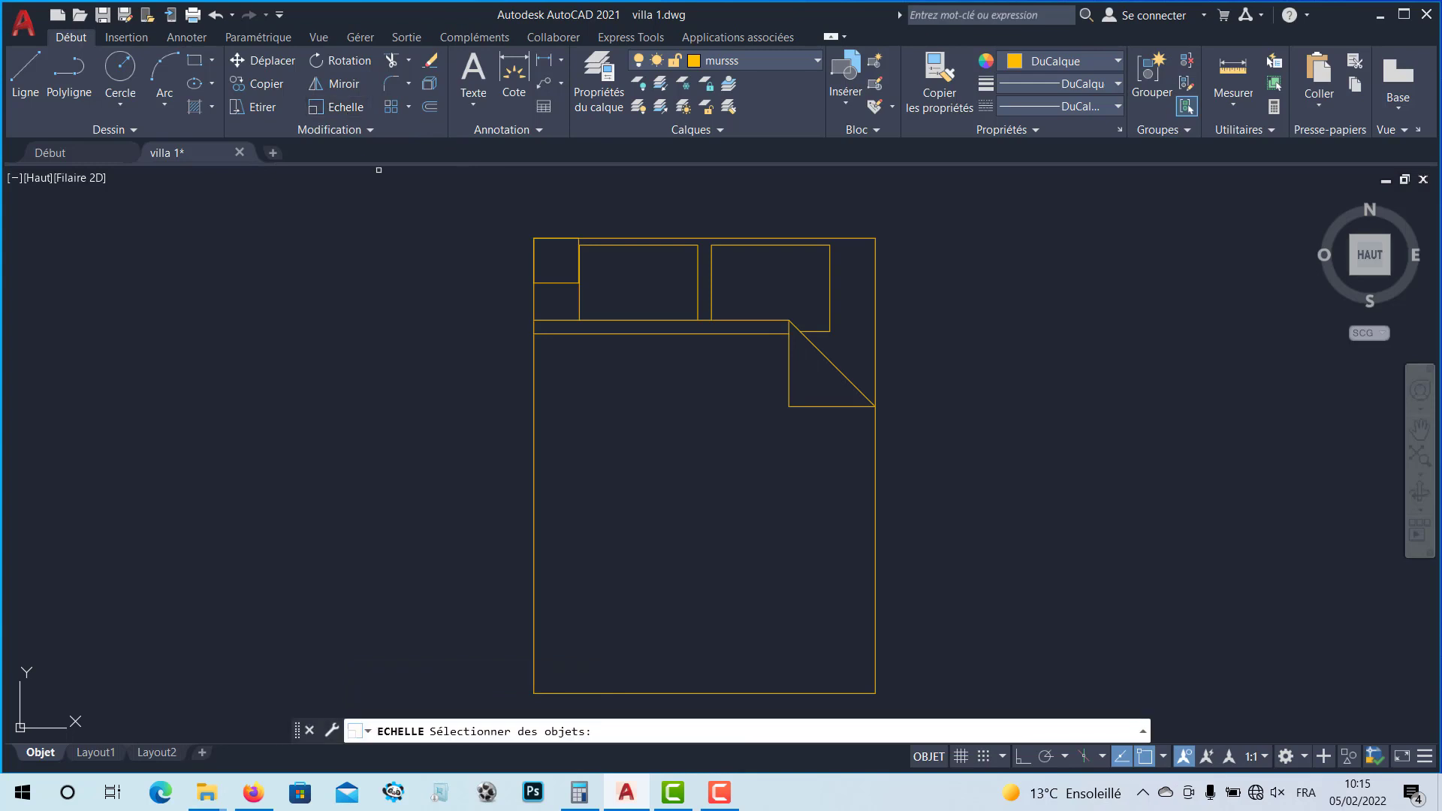
pyautogui.click(533, 404)
pyautogui.press('Return')
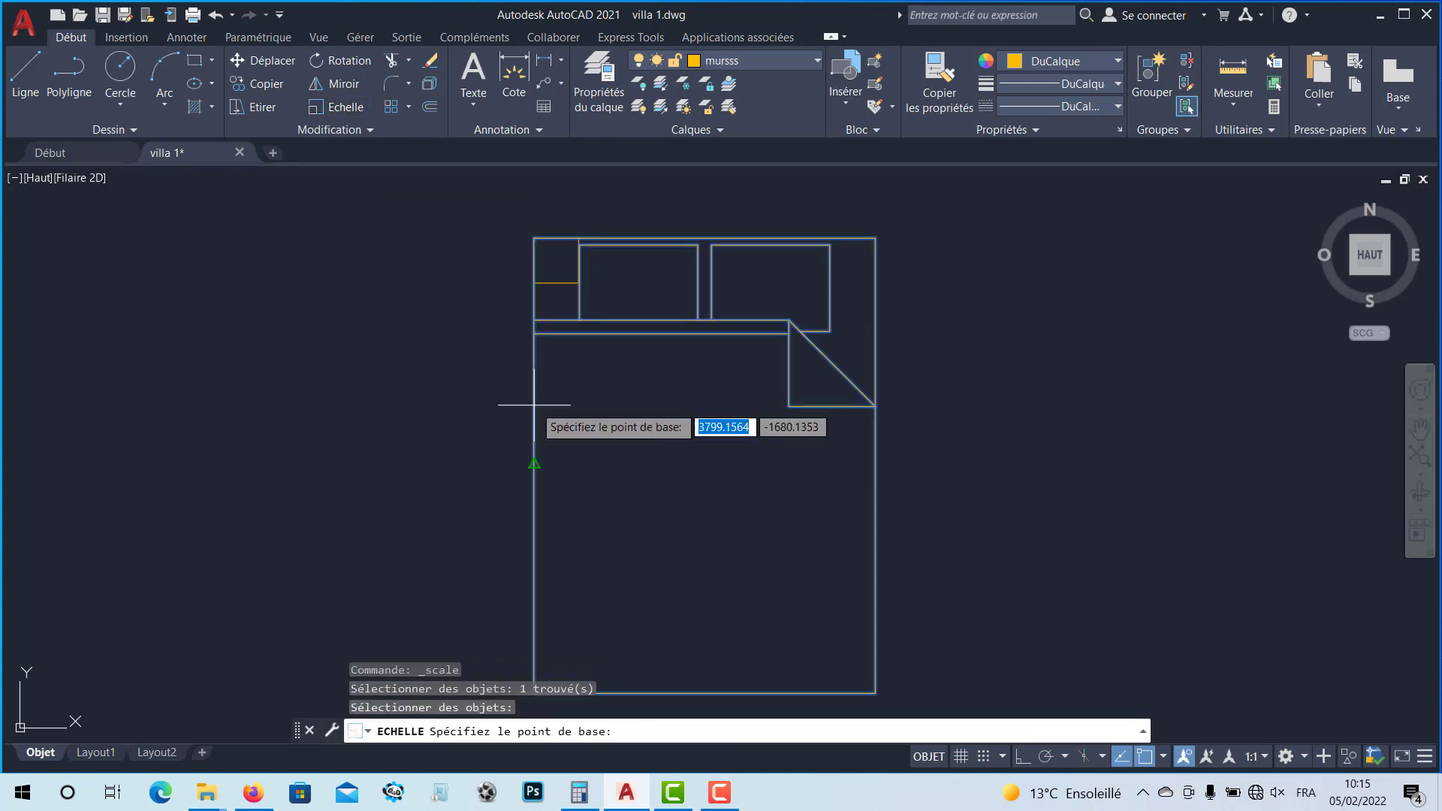
pyautogui.moveTo(666, 420); pyautogui.dragTo(679, 396, button='middle')
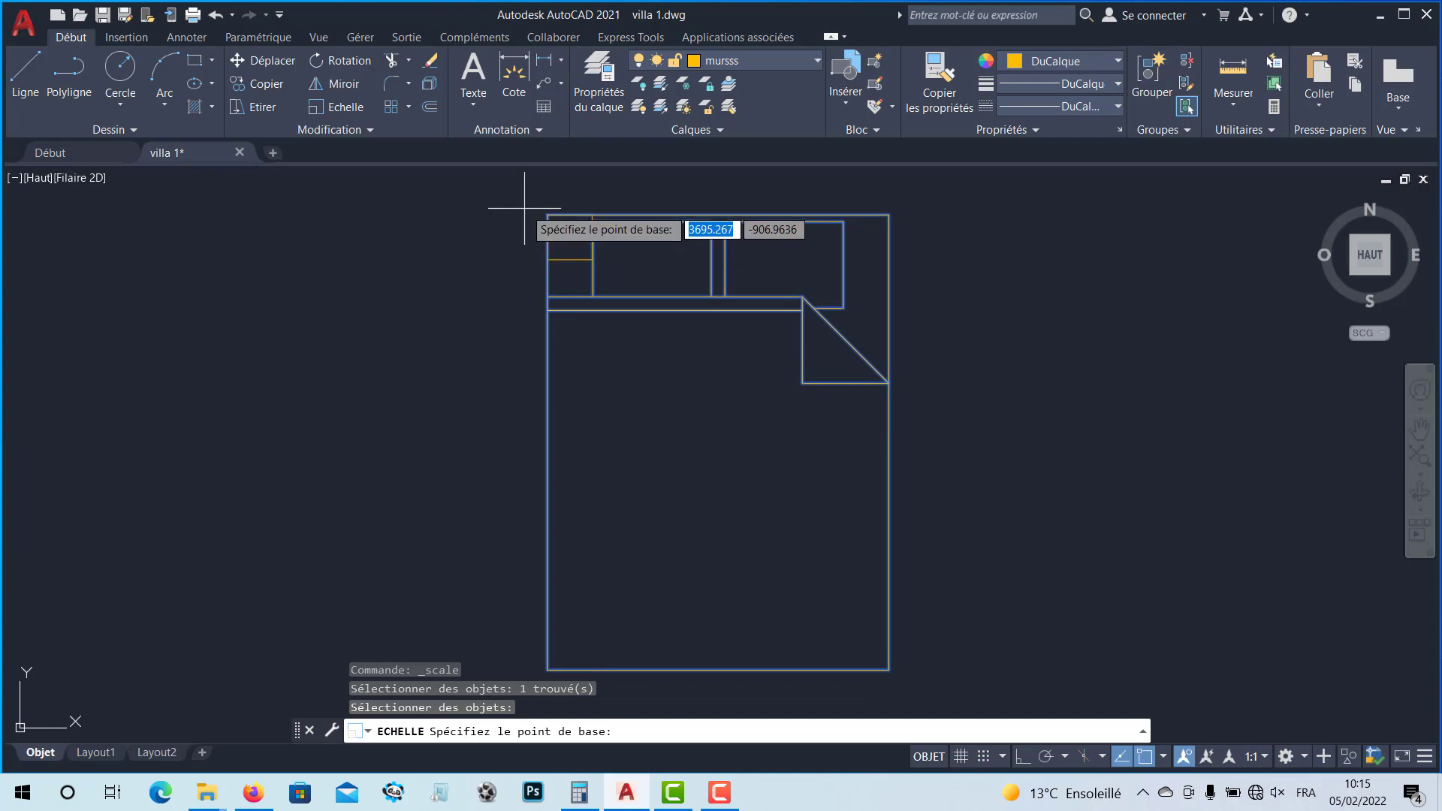
pyautogui.click(548, 214)
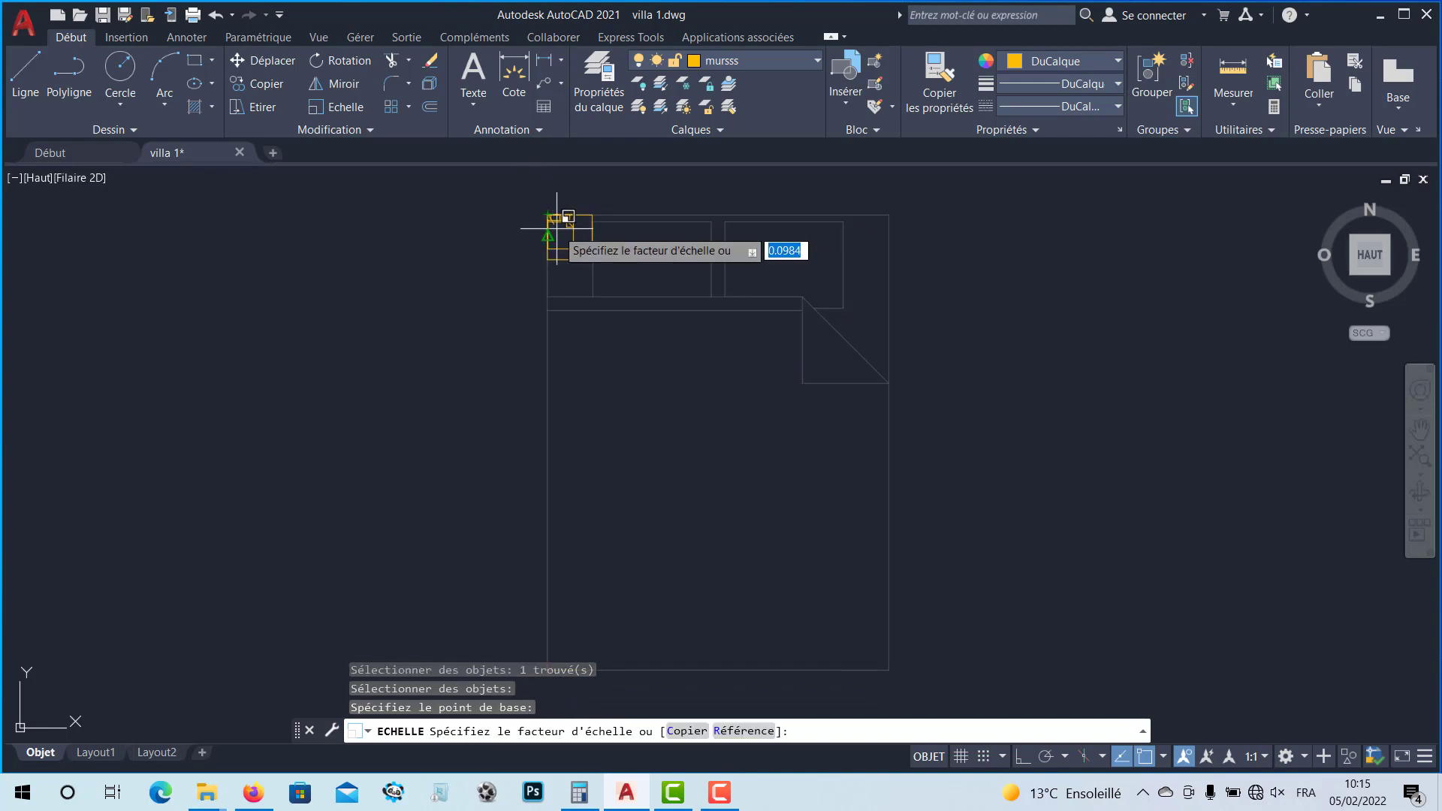
pyautogui.scroll(5, 560, 233)
pyautogui.moveTo(560, 232); pyautogui.dragTo(518, 330, button='middle')
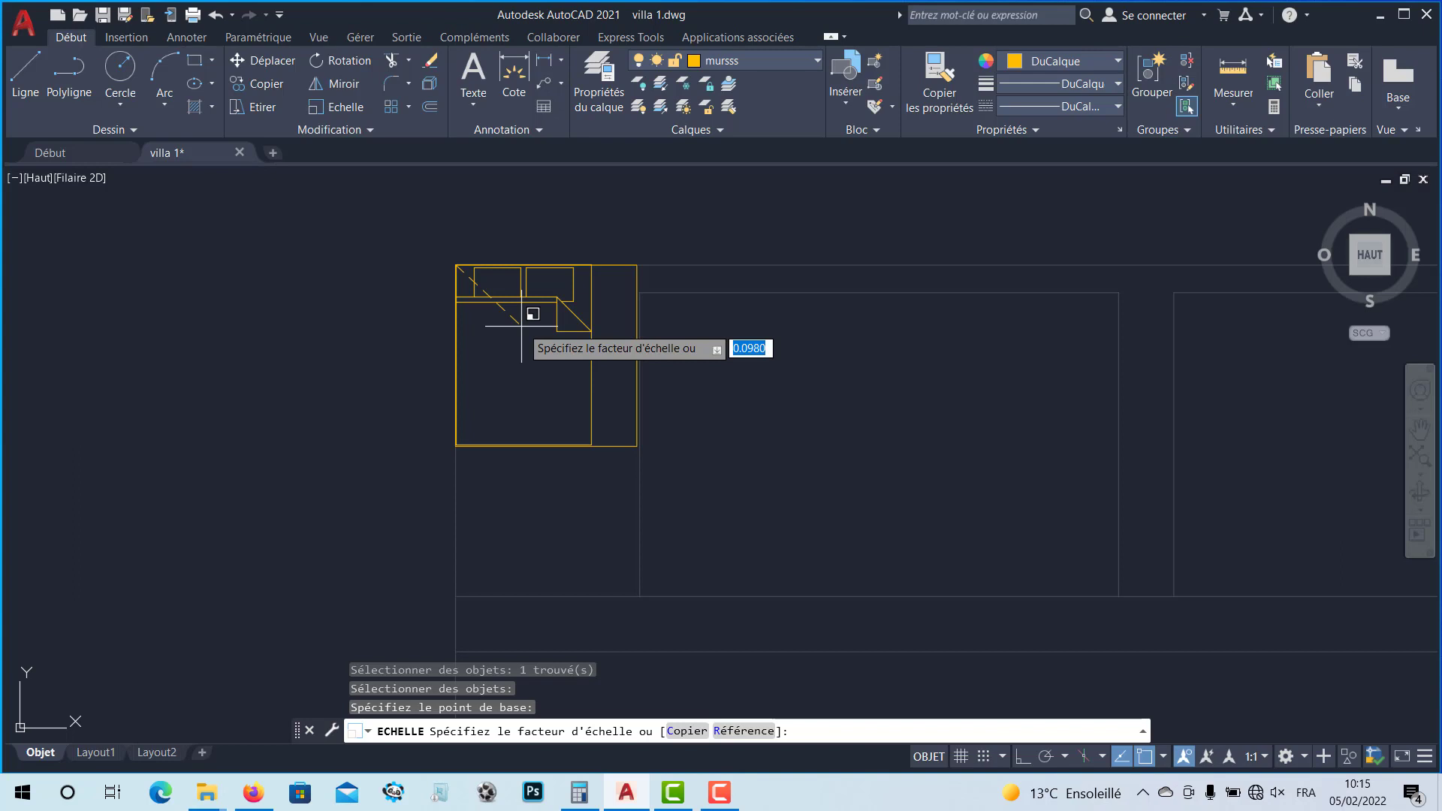
# Step: Scale the bed with the Reference option, using its top edge as reference length and the square's upper-right corner as the new length
pyautogui.press('Down')
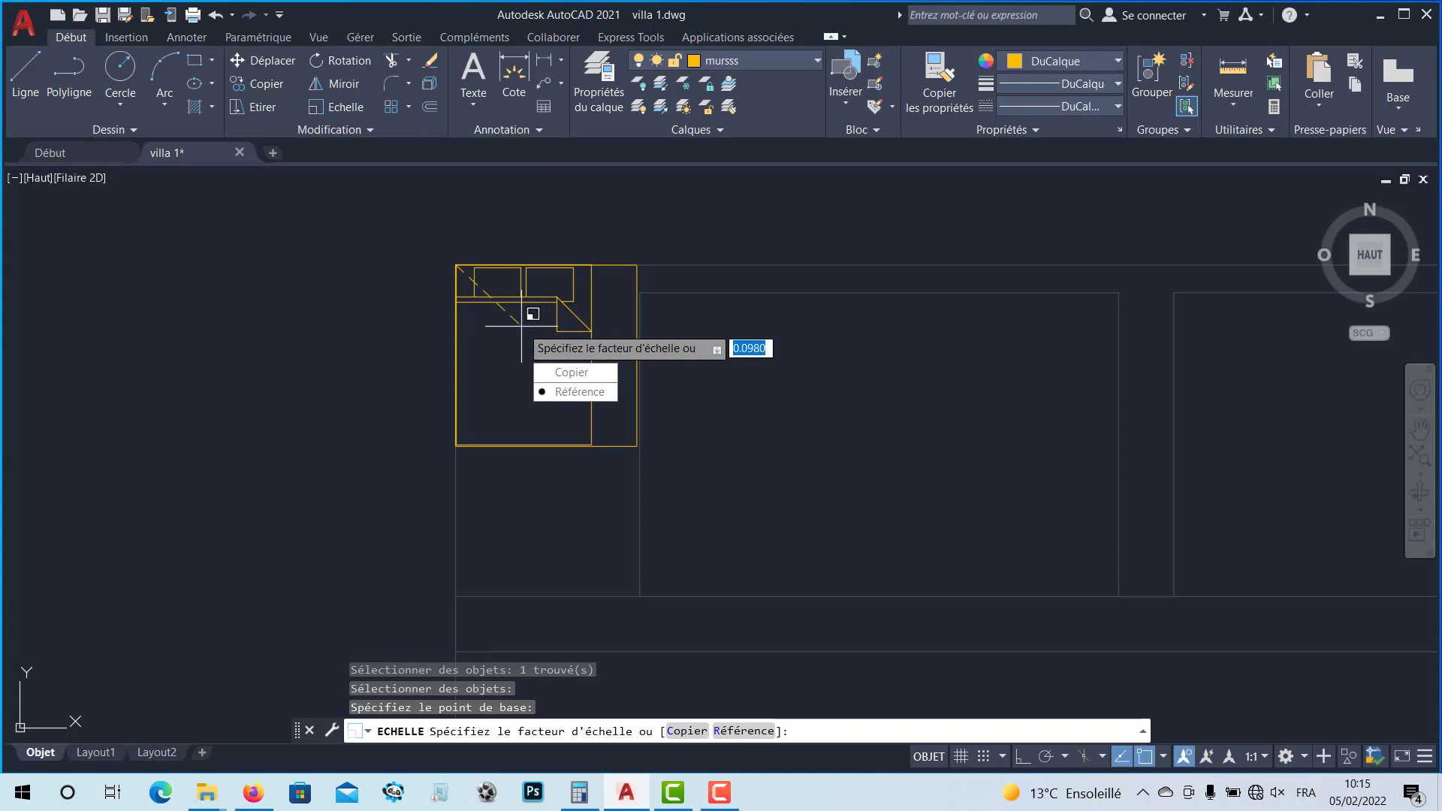
pyautogui.press('Return')
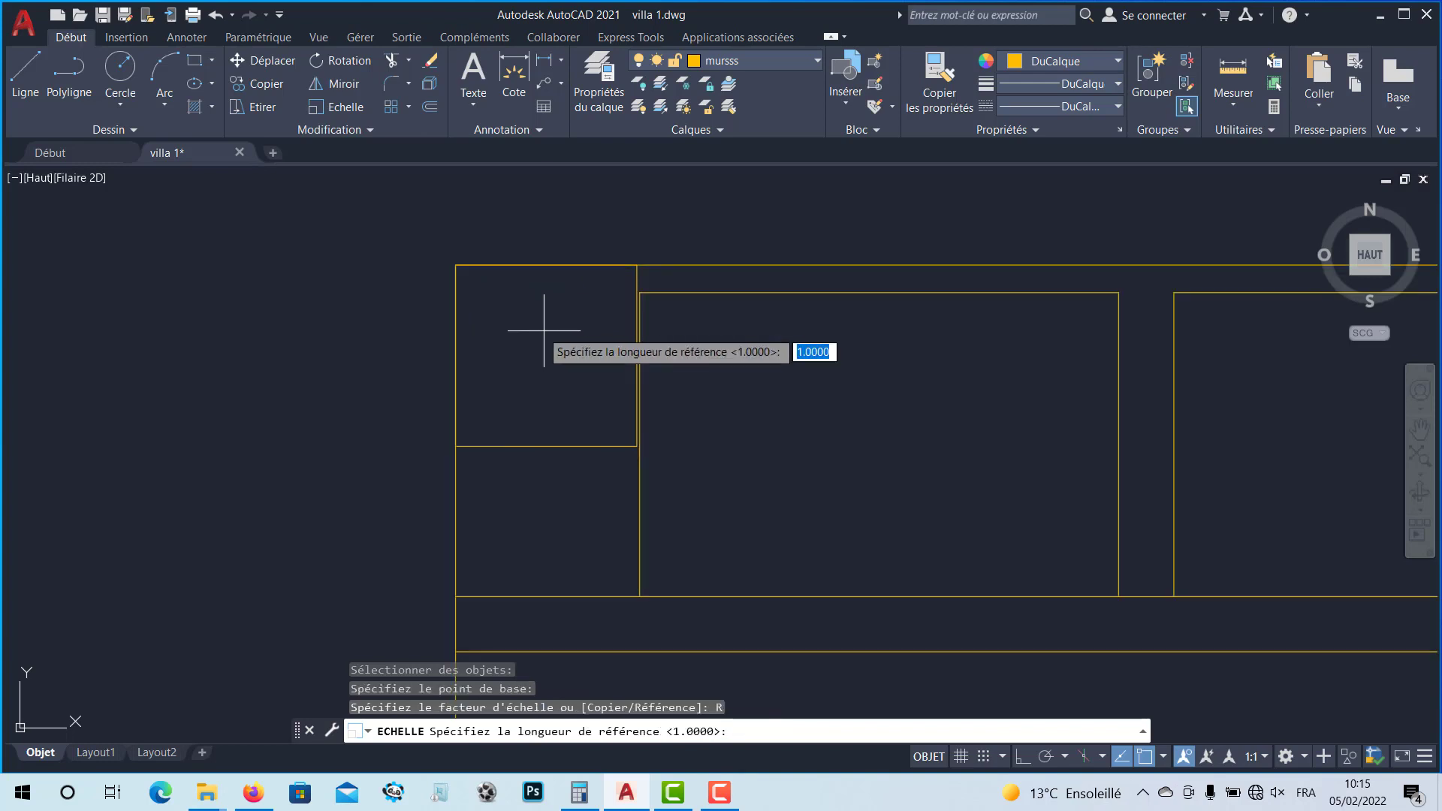
pyautogui.click(456, 265)
pyautogui.scroll(-3, 683, 390)
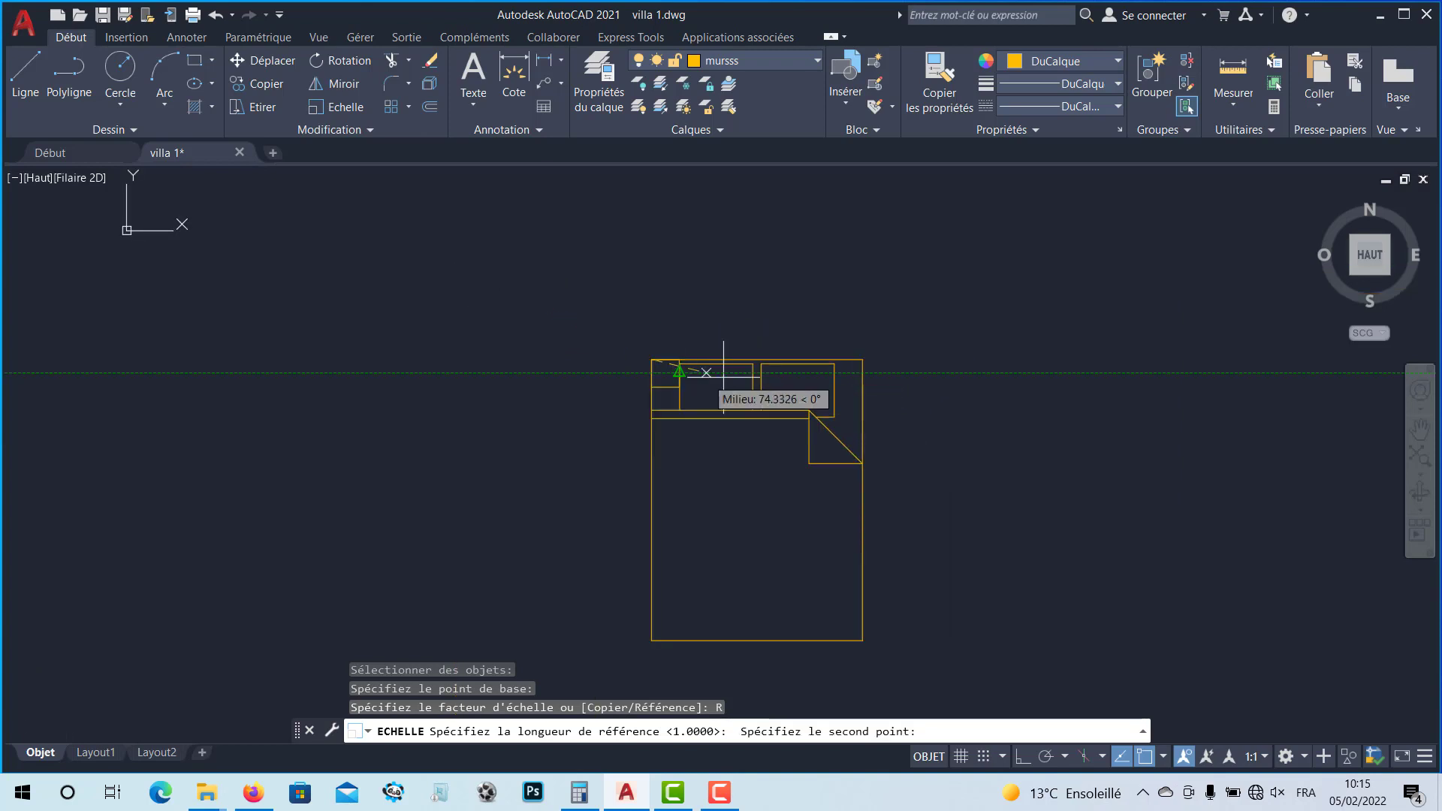
pyautogui.click(862, 360)
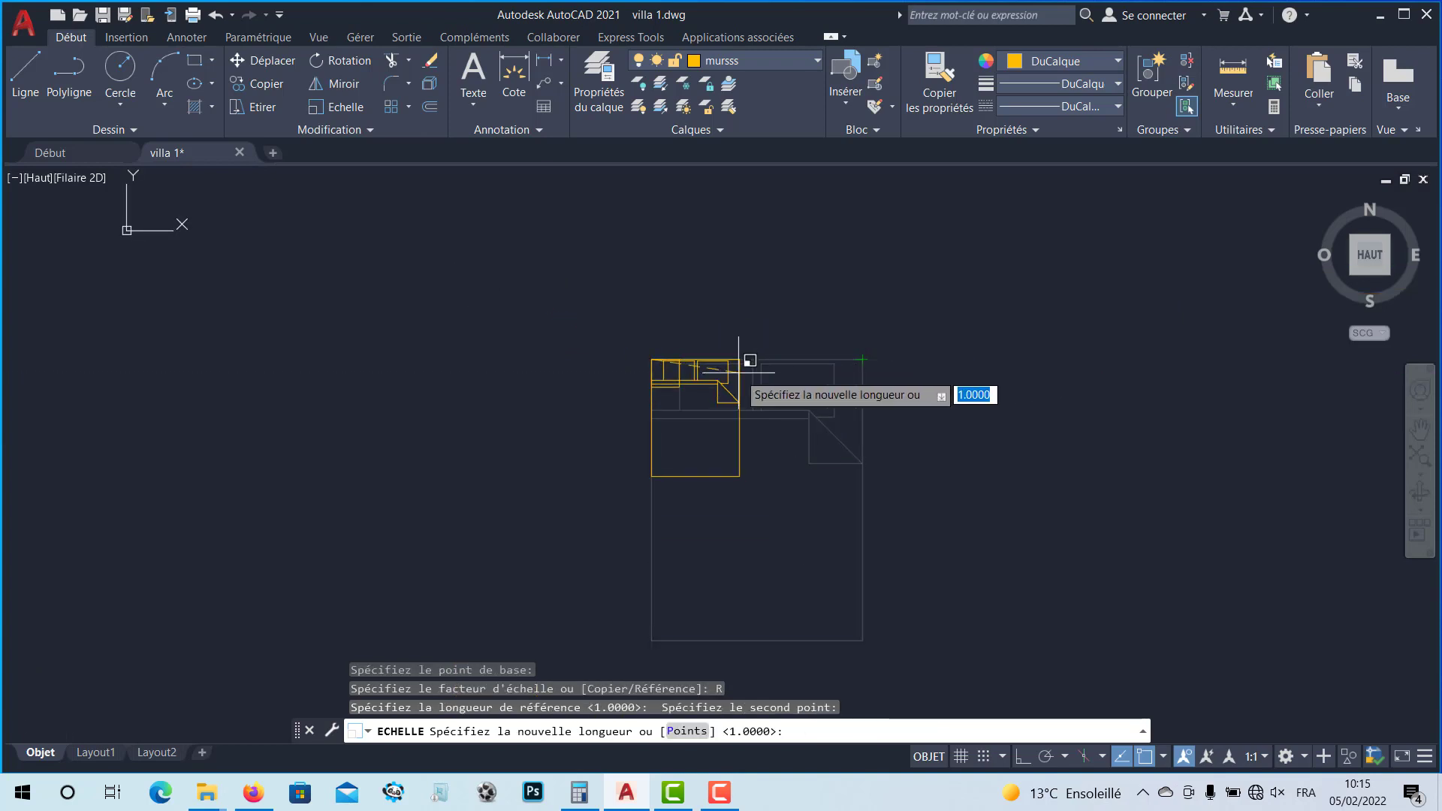
pyautogui.scroll(5, 738, 371)
pyautogui.scroll(-2, 669, 348)
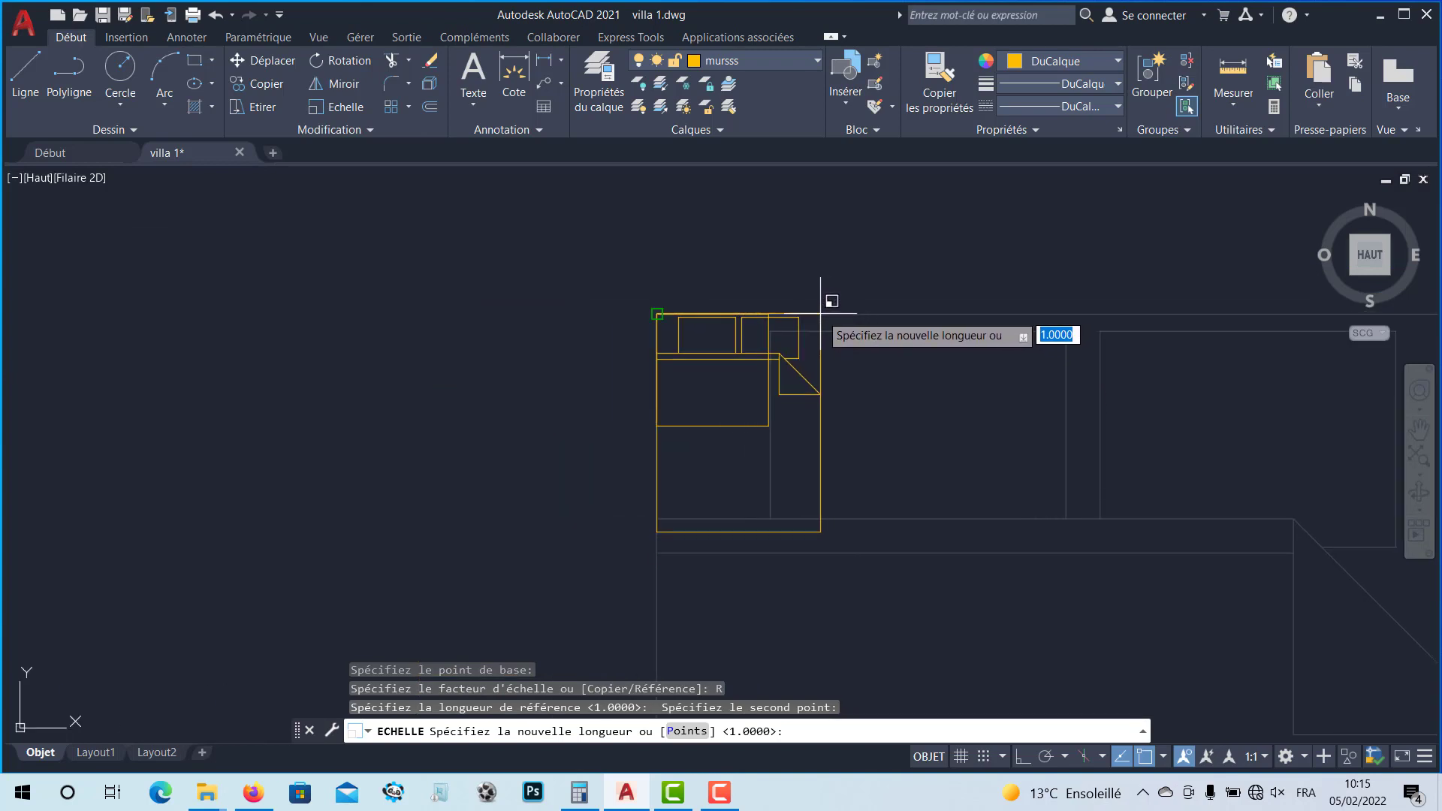
pyautogui.scroll(5, 770, 315)
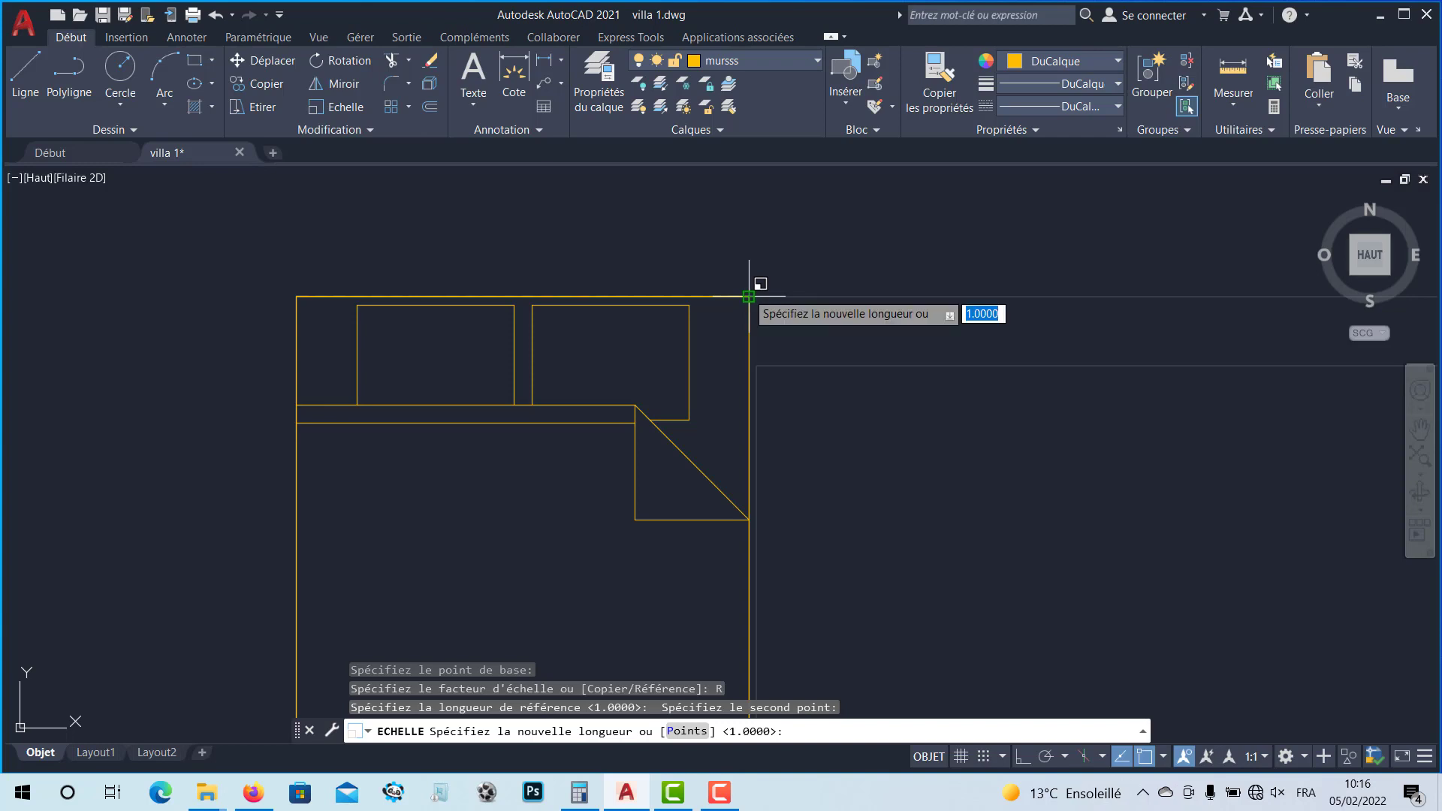
pyautogui.press('Return')
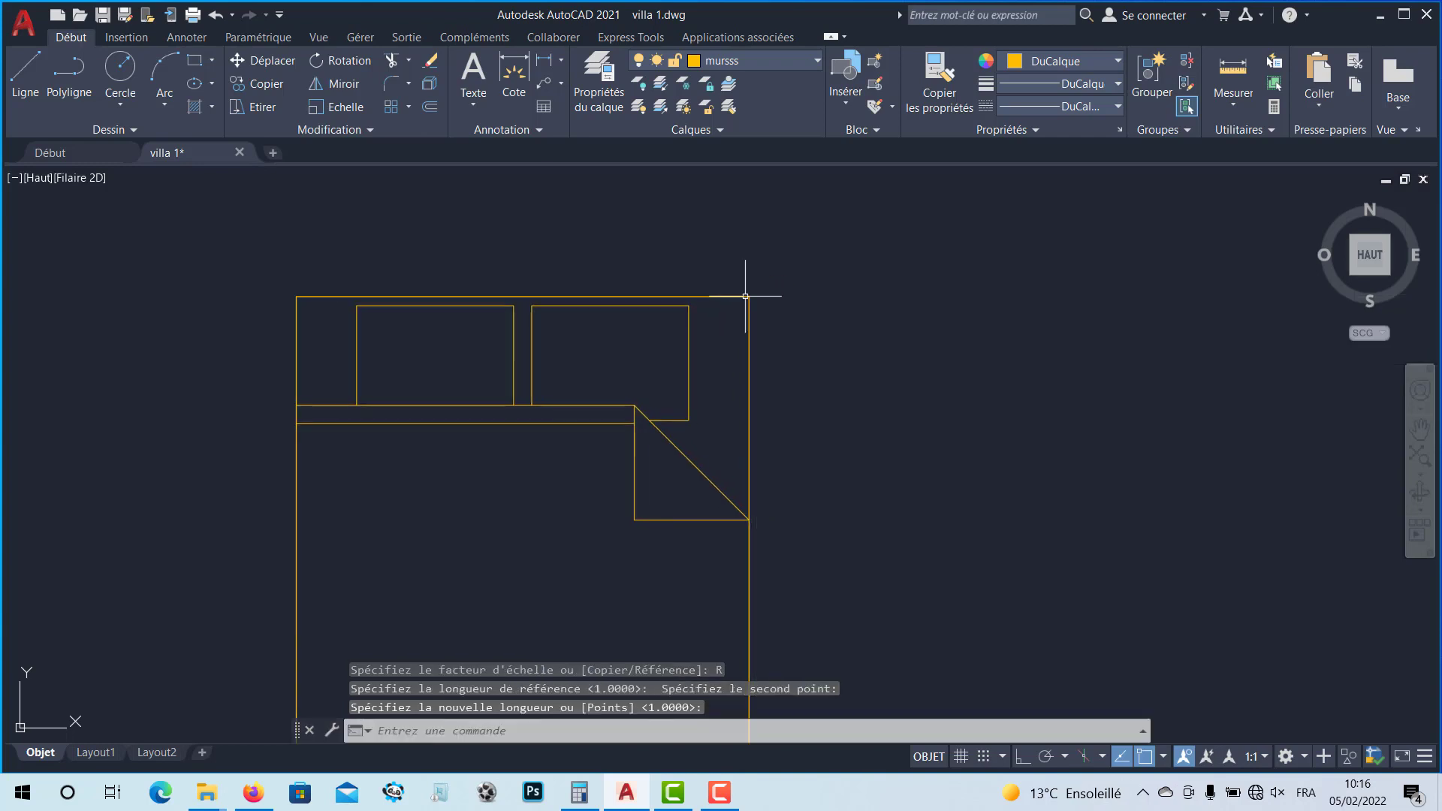
# Step: Put the 200 by 200 square on the COT layer and clear the selection
pyautogui.scroll(-6, 764, 398)
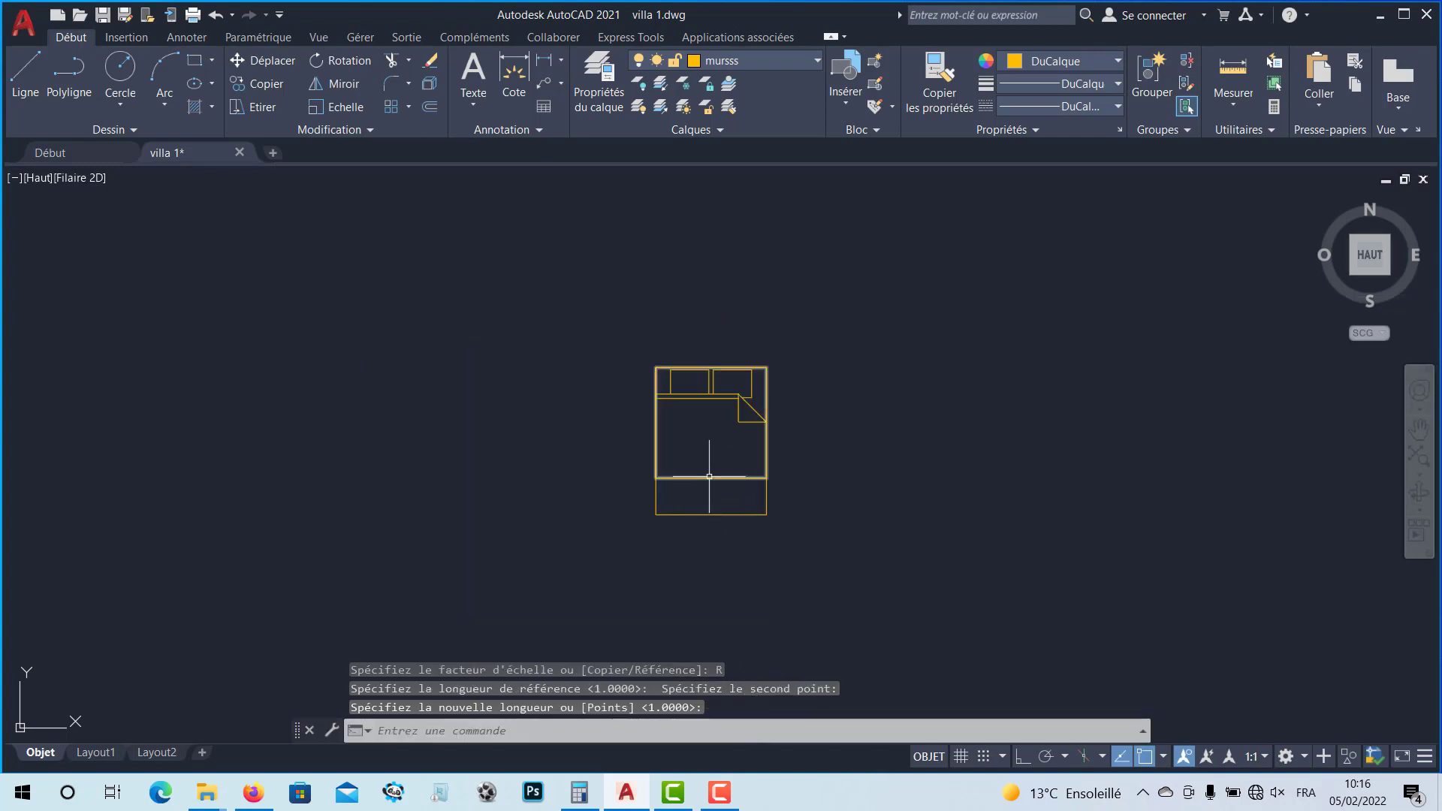
pyautogui.scroll(4, 713, 488)
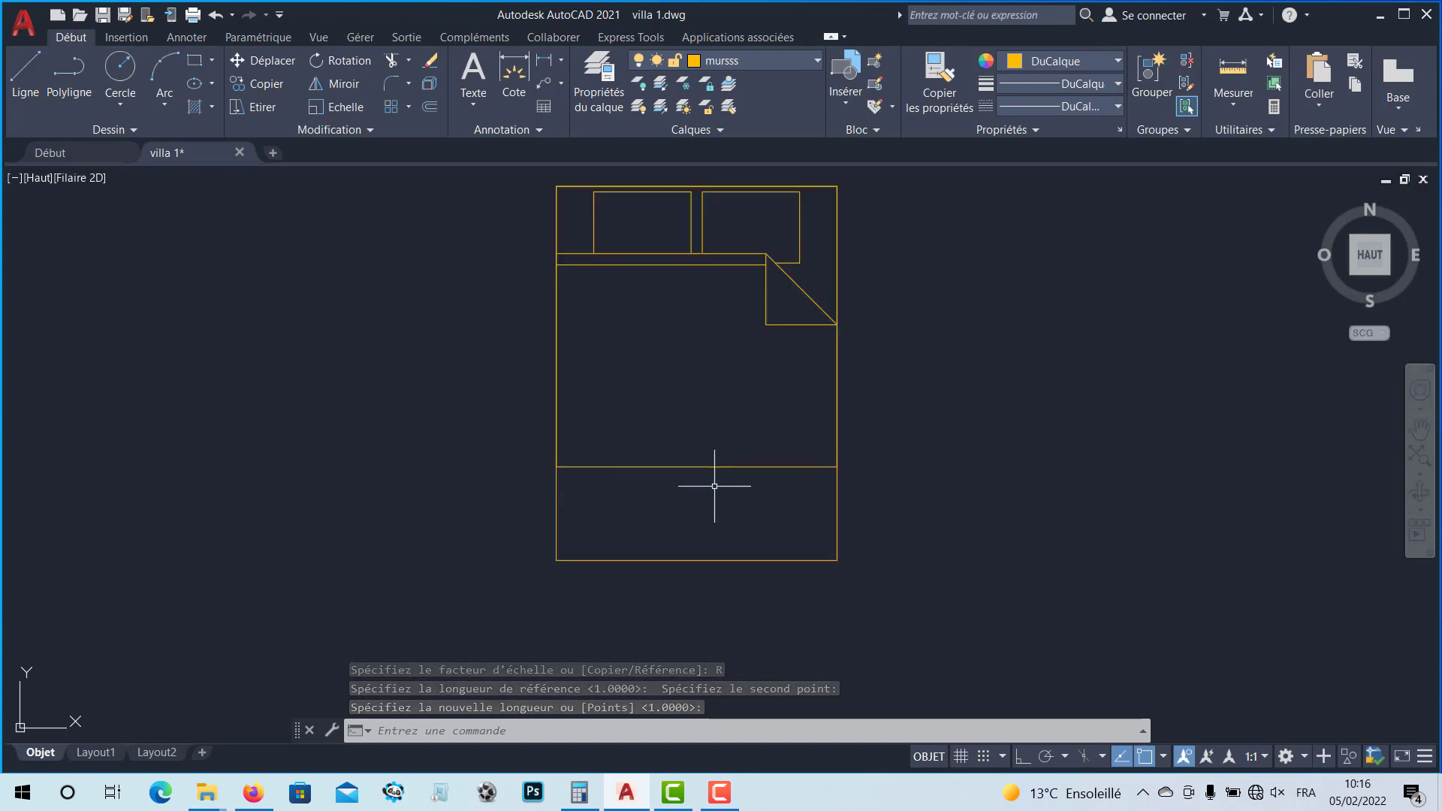
pyautogui.click(706, 468)
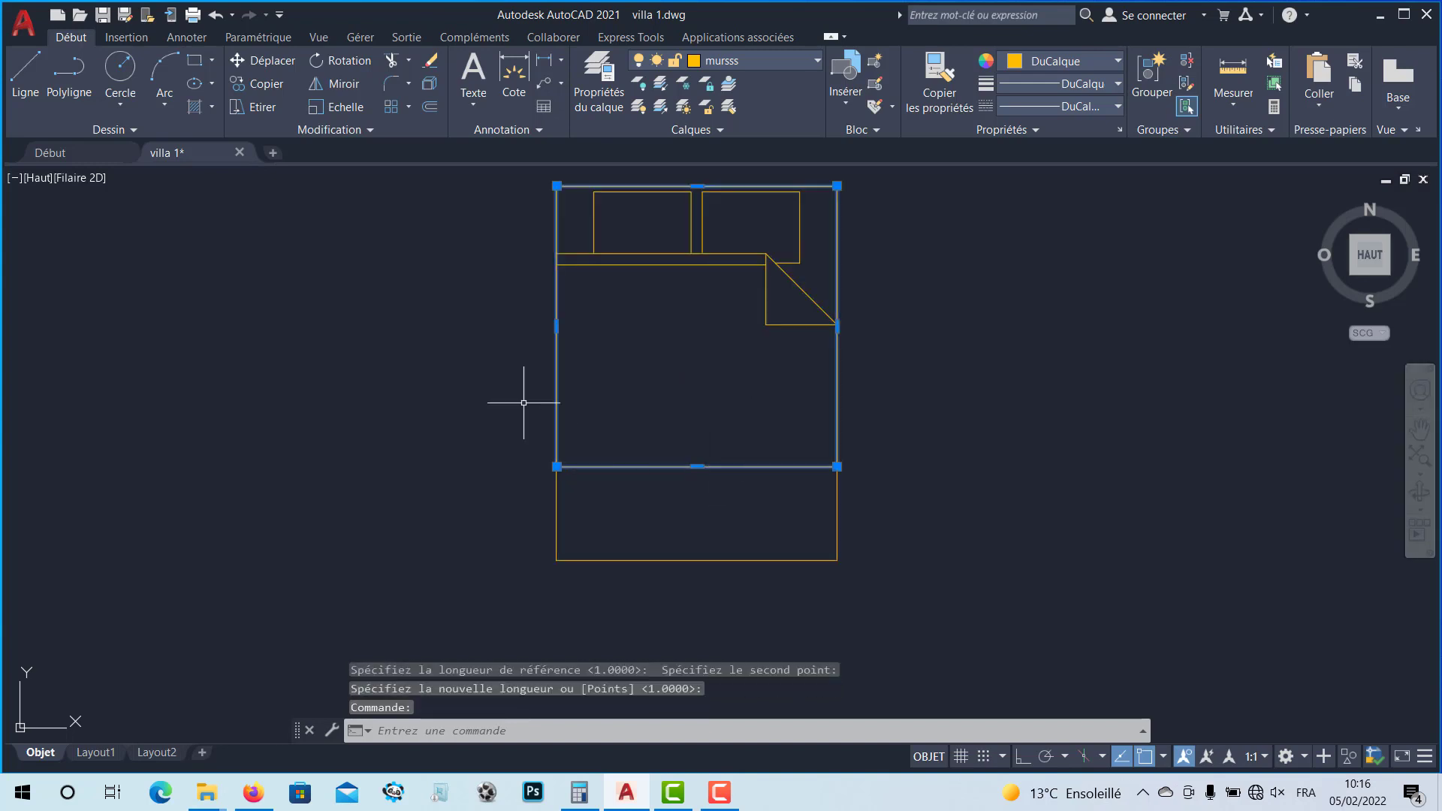
pyautogui.click(790, 57)
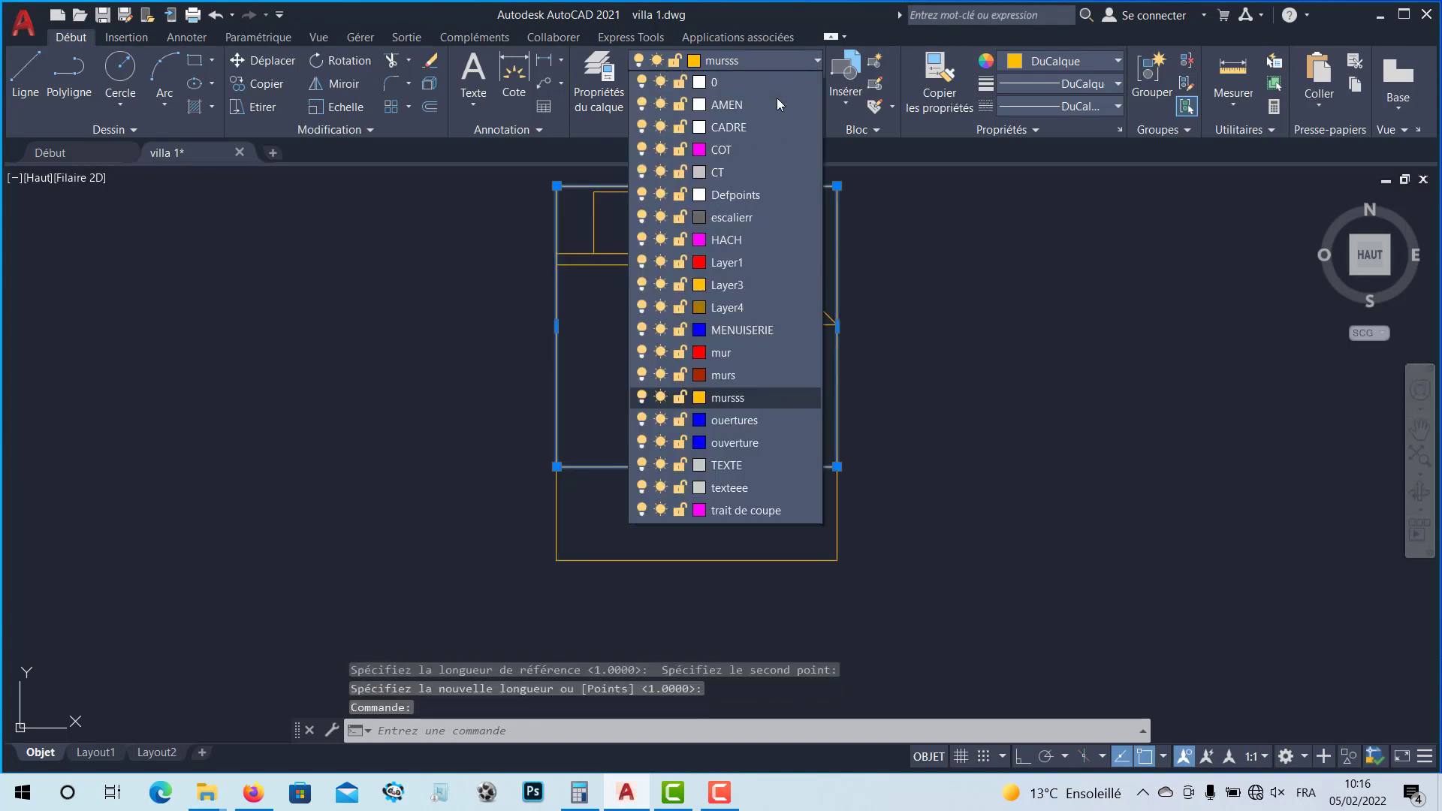
pyautogui.click(737, 152)
pyautogui.click(959, 449)
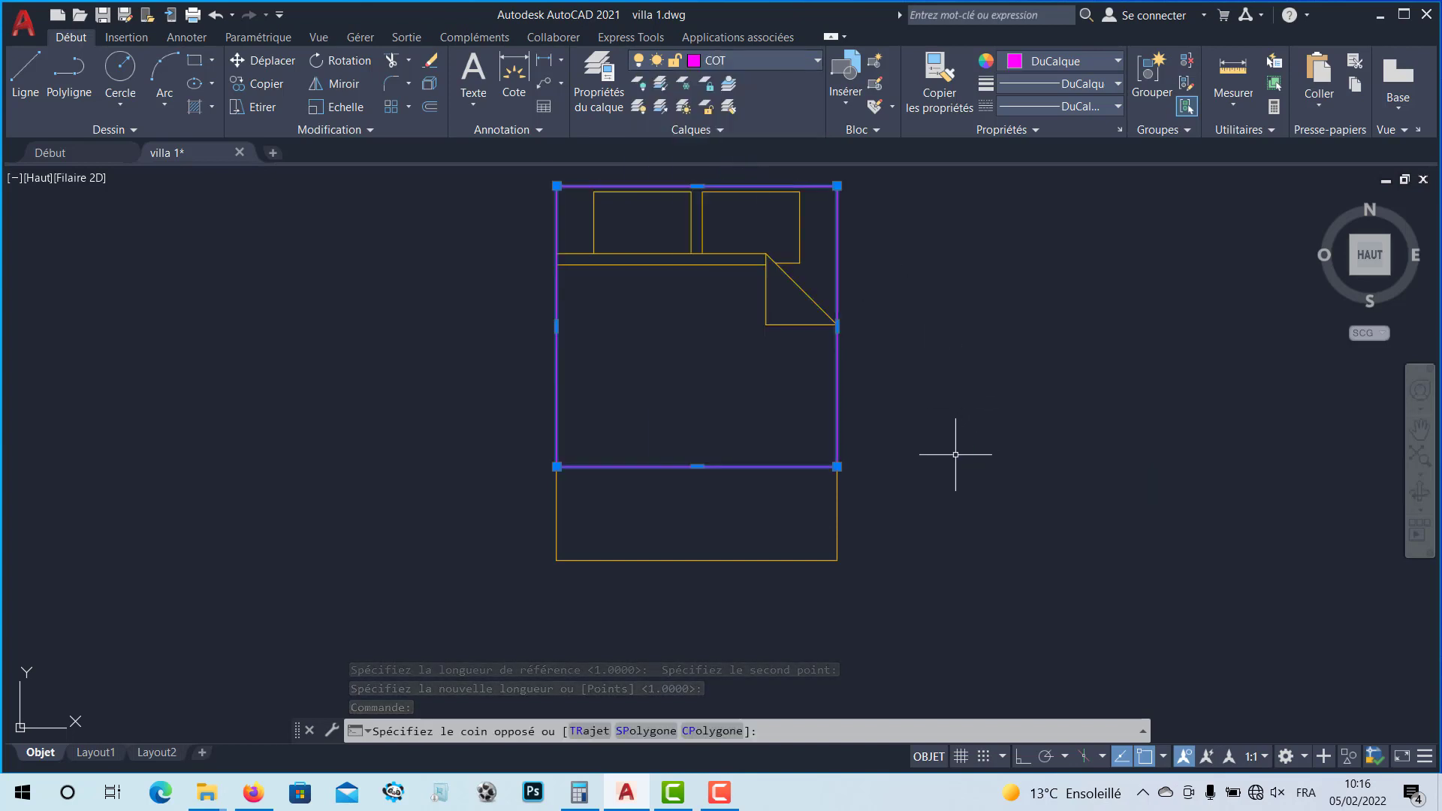
pyautogui.press('Escape')
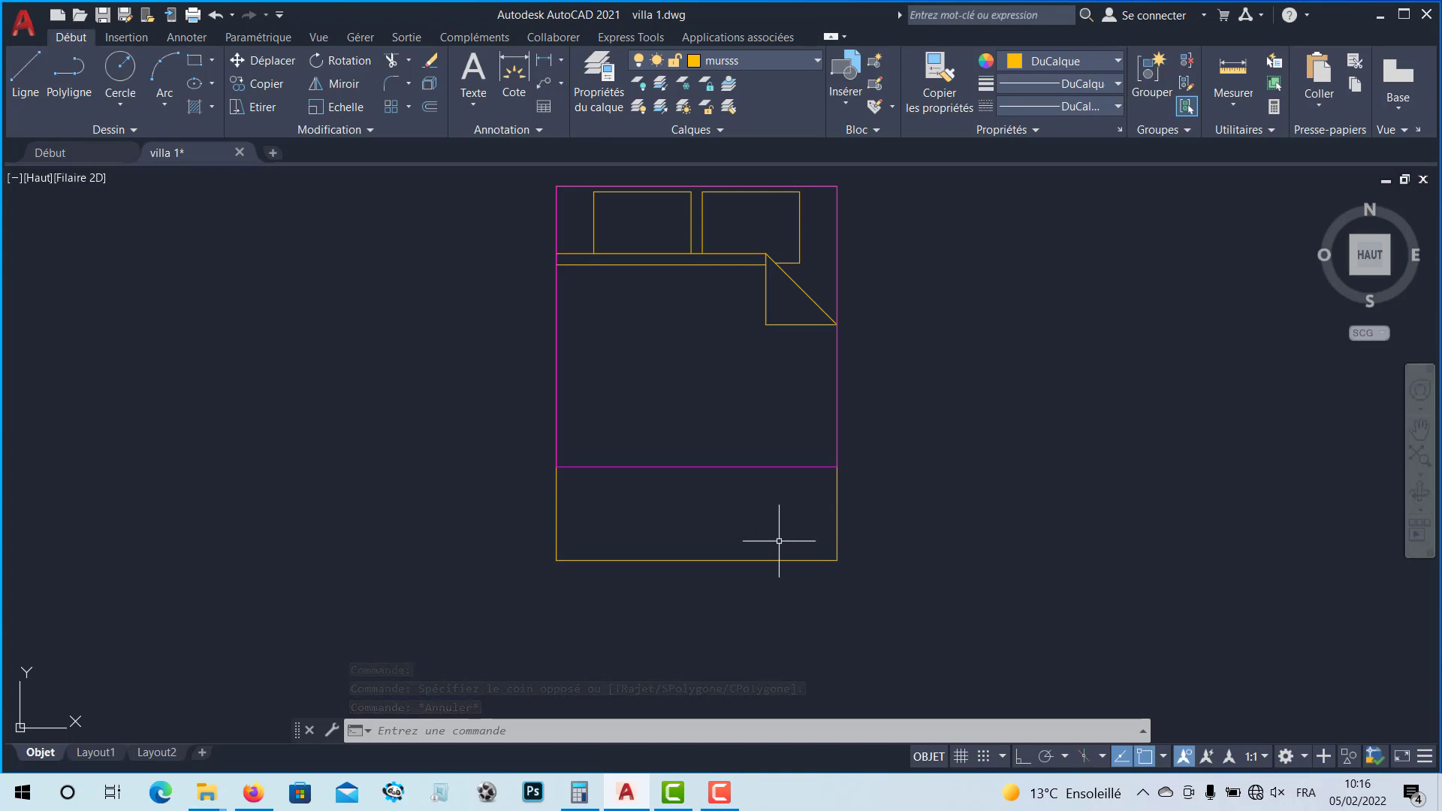
# Step: Explode the bed block and delete the line forming its bottom edge
pyautogui.click(738, 558)
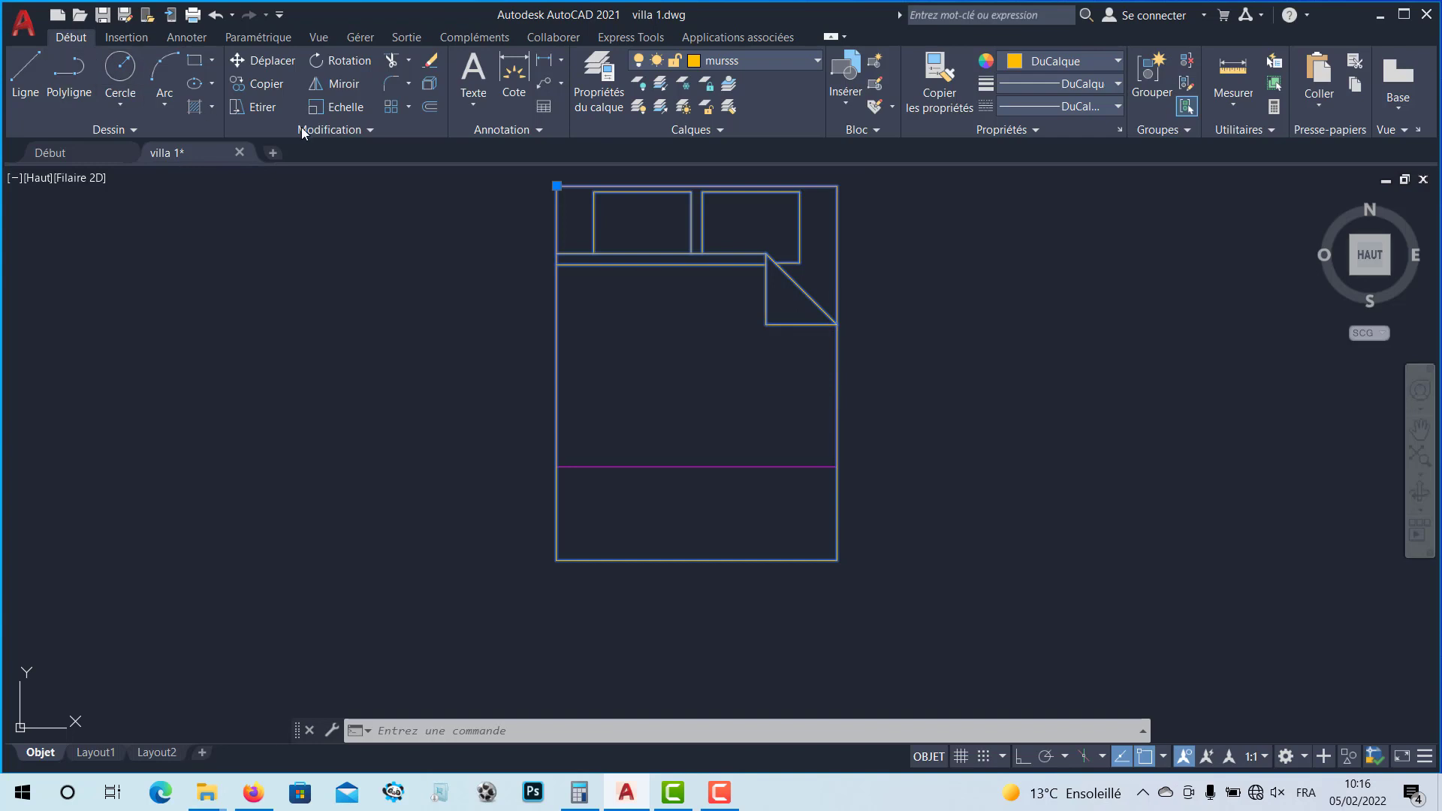
pyautogui.click(431, 87)
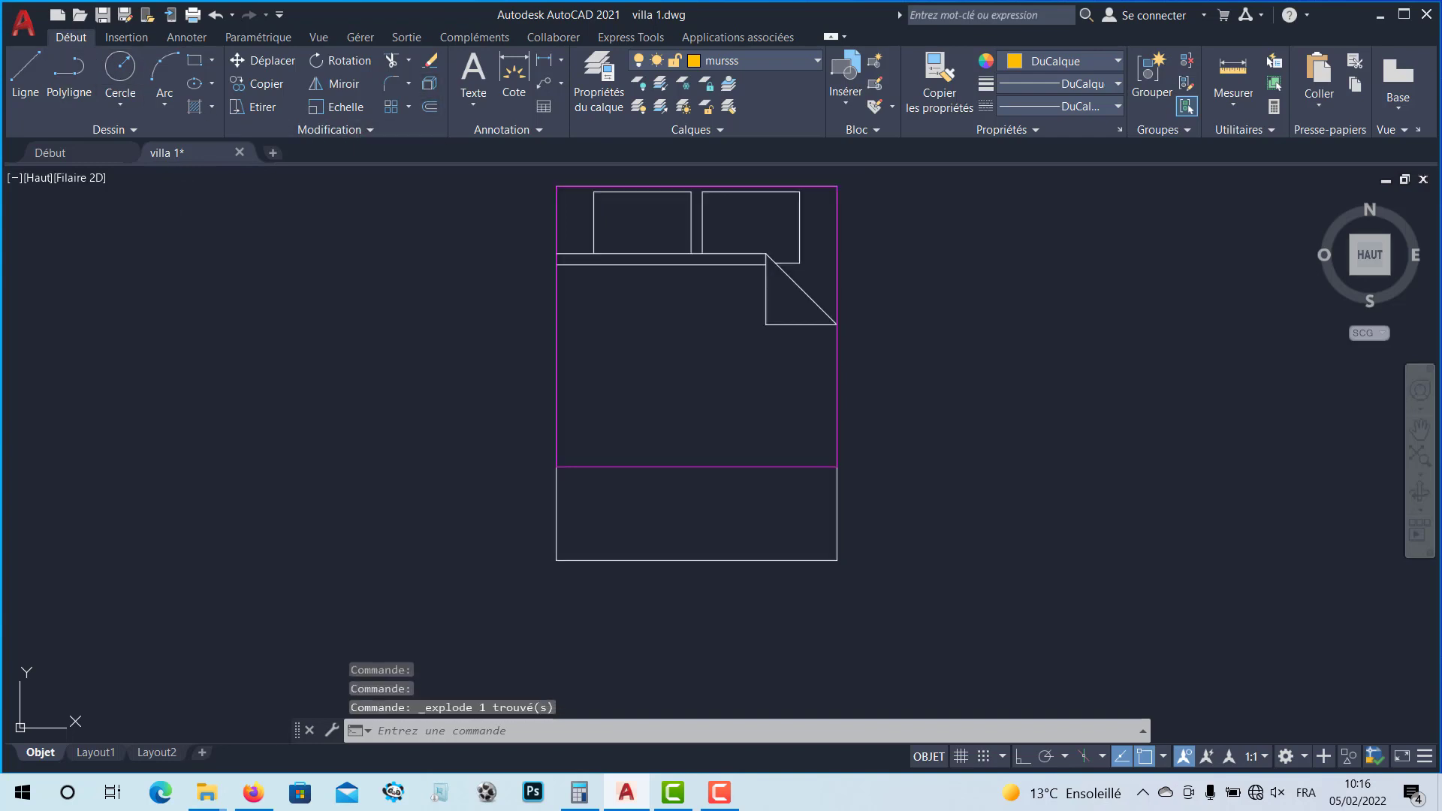
pyautogui.click(639, 559)
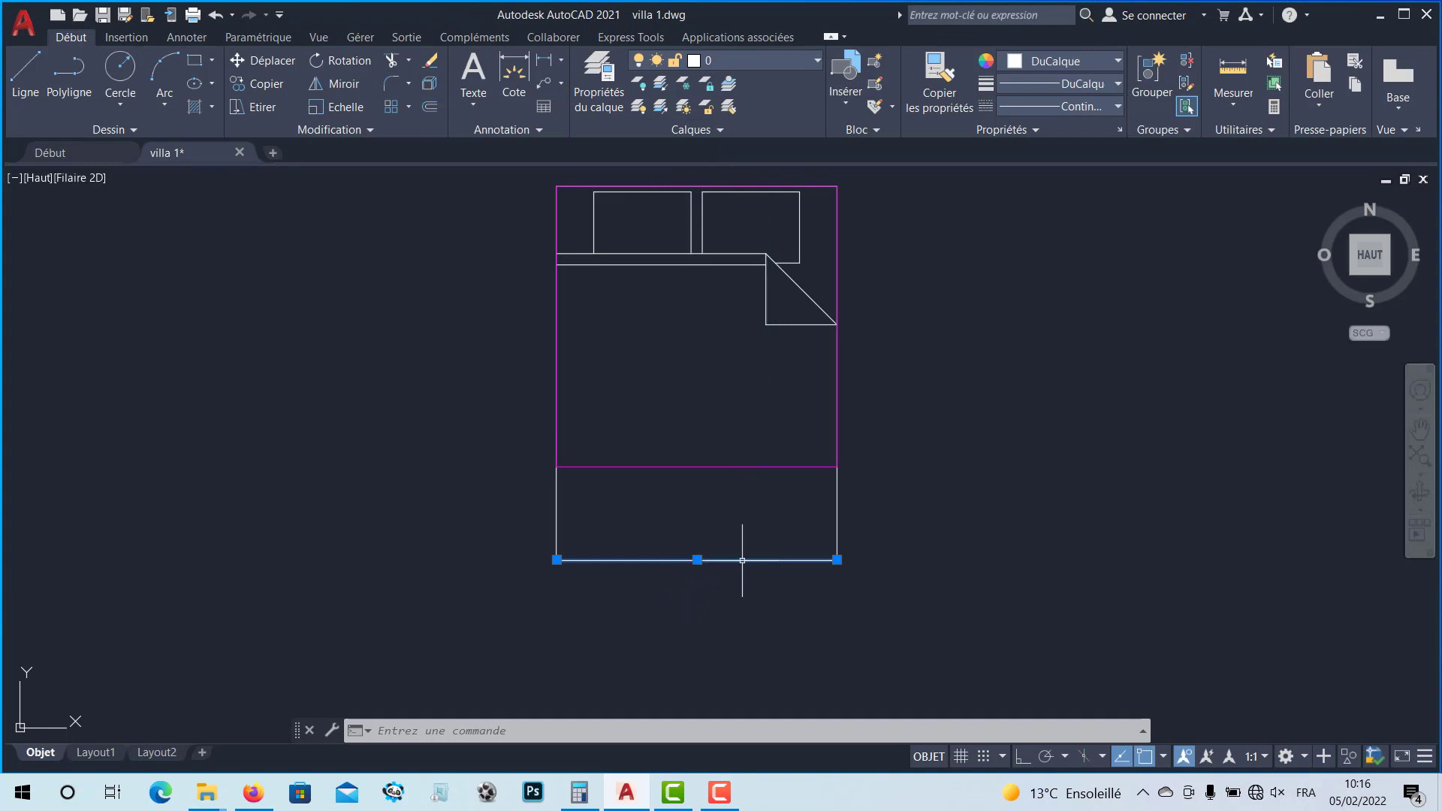
pyautogui.press('Delete')
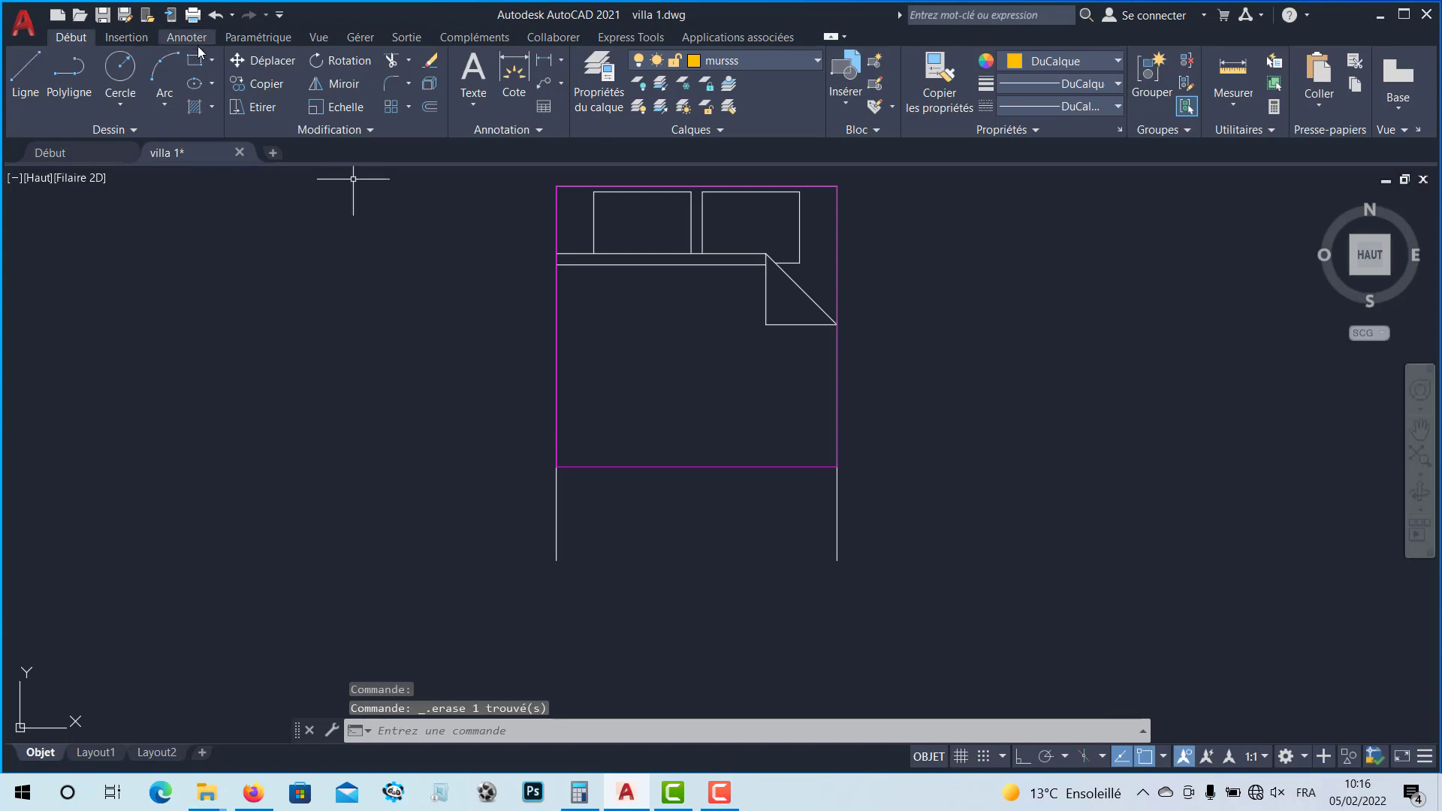
# Step: With Ortho on, draw a horizontal line from the square's lower-left corner to a point beyond the bed's right side
pyautogui.click(17, 78)
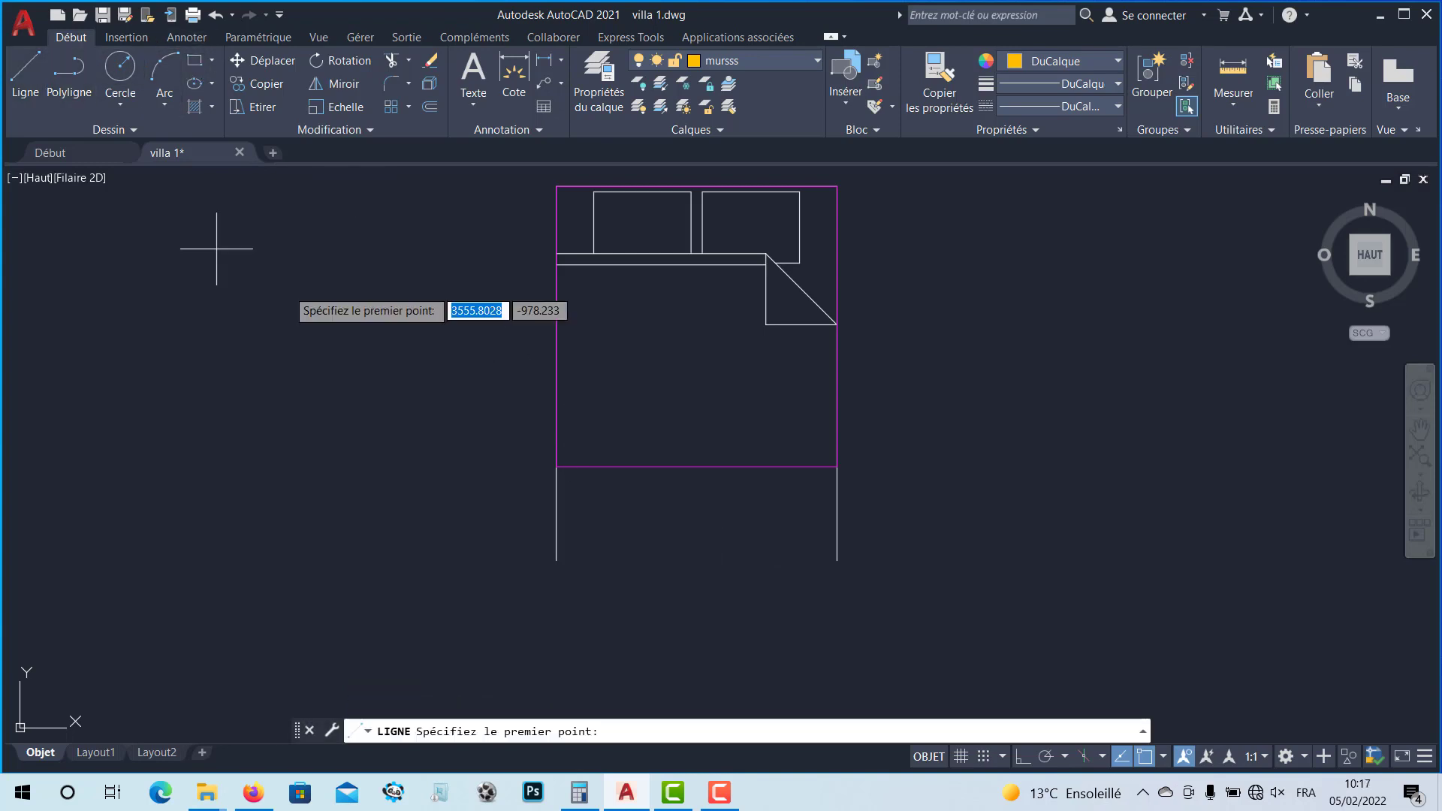
pyautogui.click(556, 466)
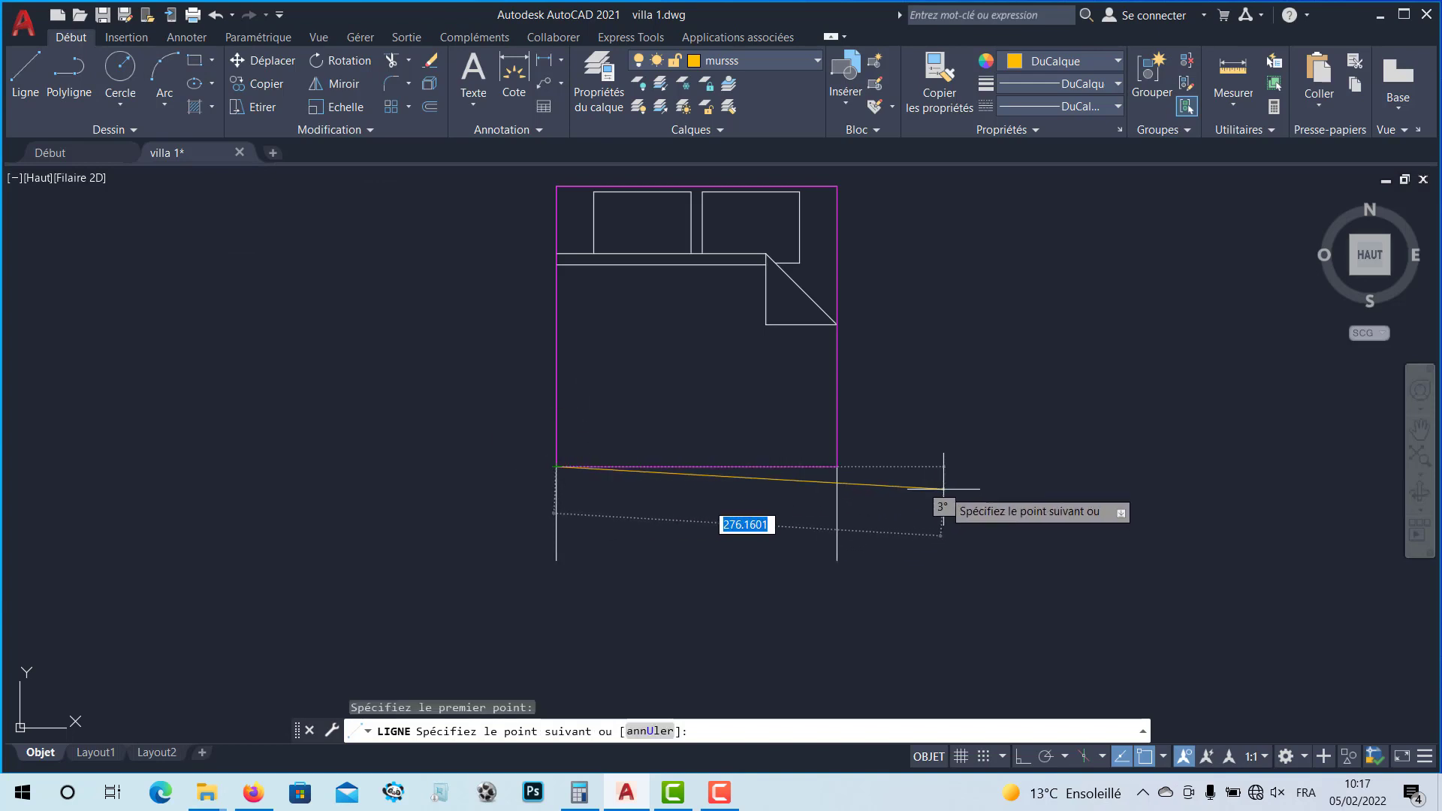
pyautogui.press('F8')
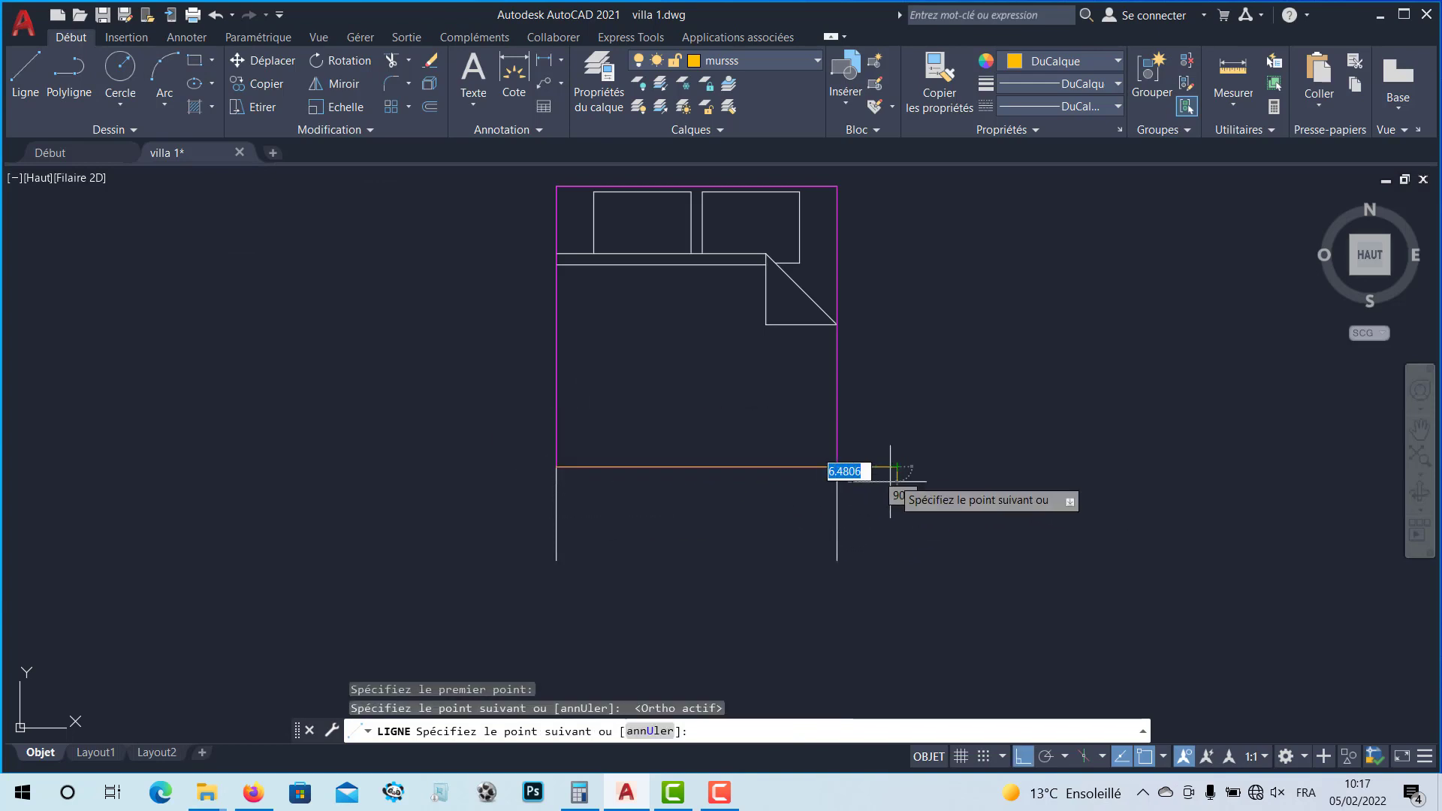
pyautogui.click(897, 471)
pyautogui.press('Return')
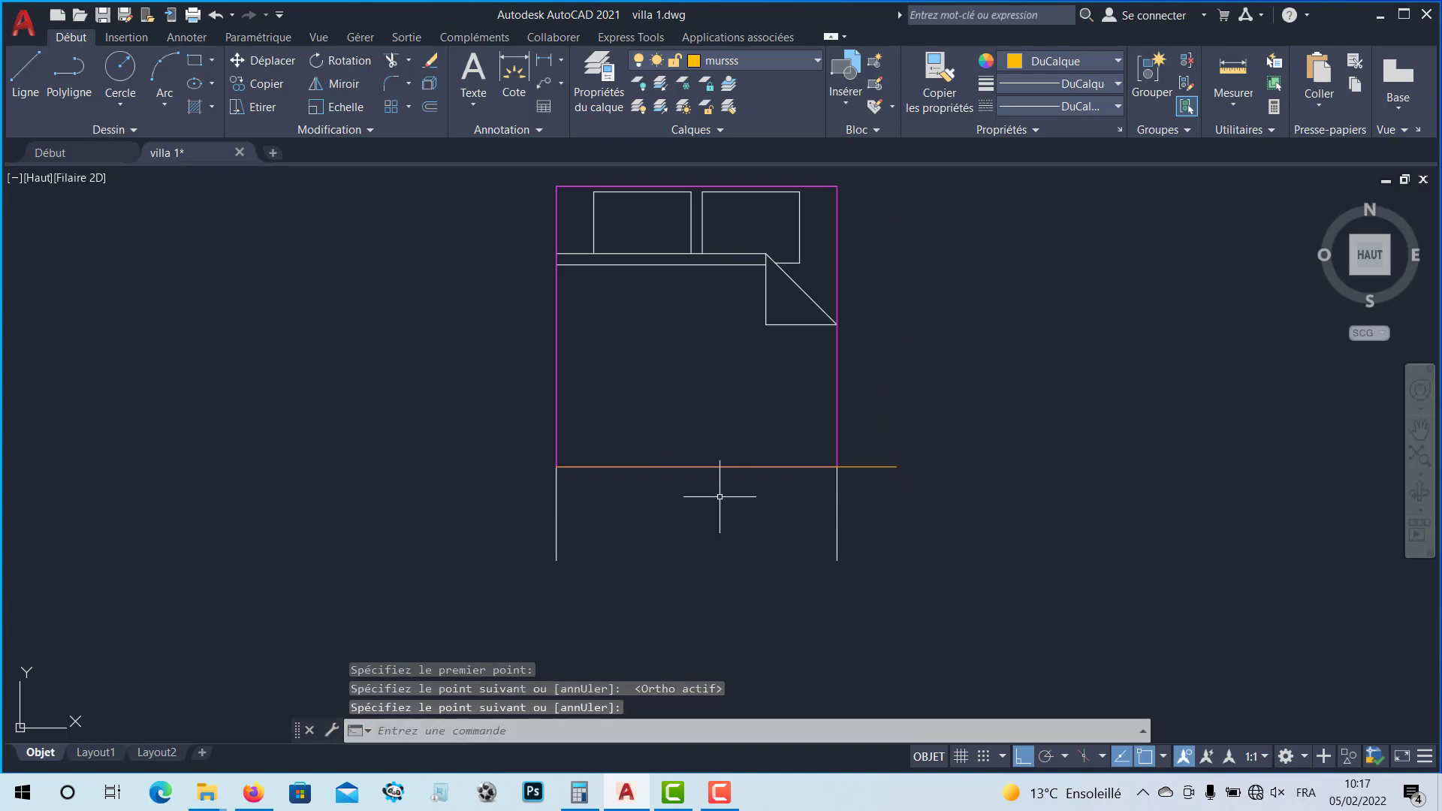
# Step: Stretch the new horizontal line's left end outward past the bed's left side
pyautogui.click(588, 470)
pyautogui.click(557, 466)
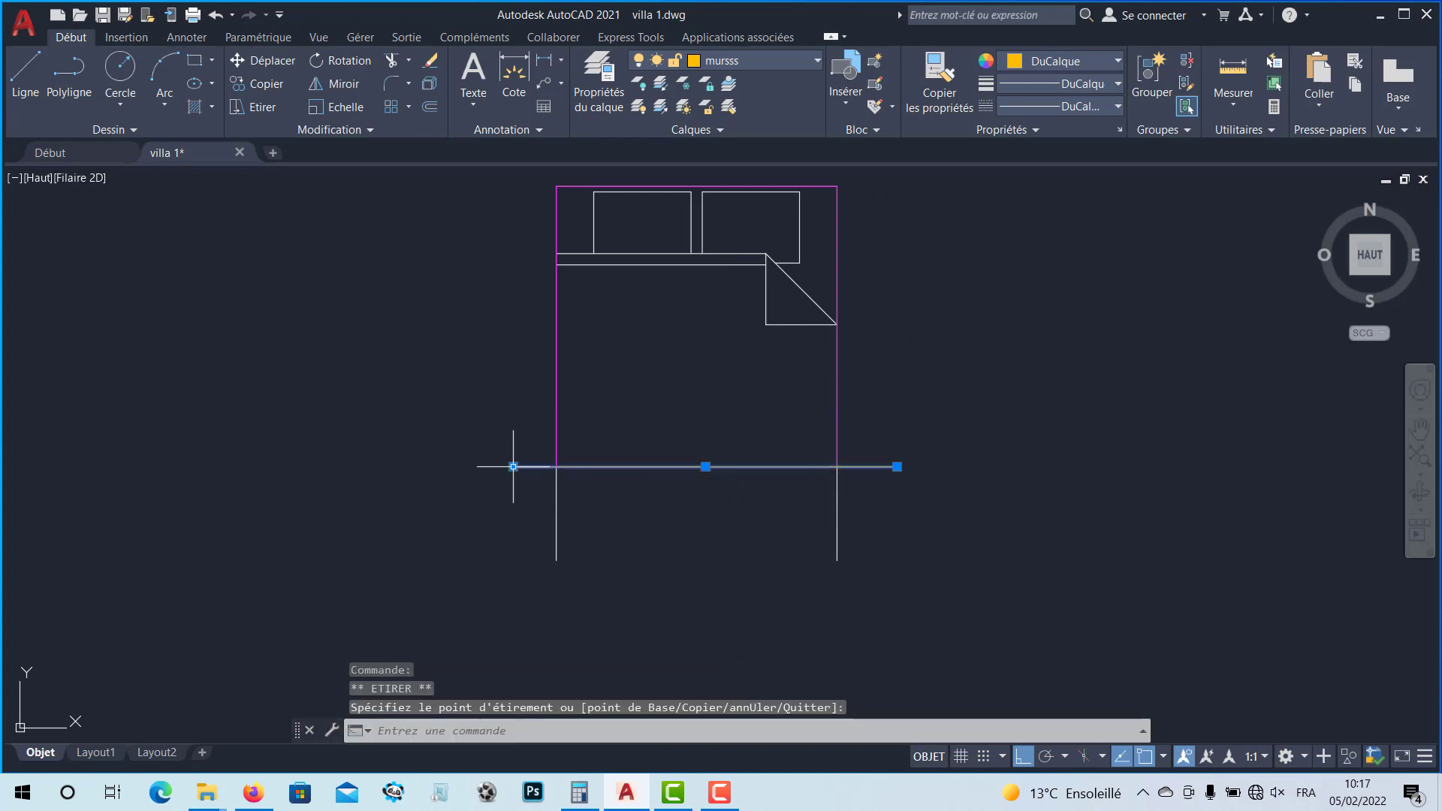
pyautogui.click(513, 467)
pyautogui.press('Escape')
pyautogui.press('Escape')
# Step: Trim the overhanging ends of the horizontal line and the bed's two side lines below it
pyautogui.click(389, 63)
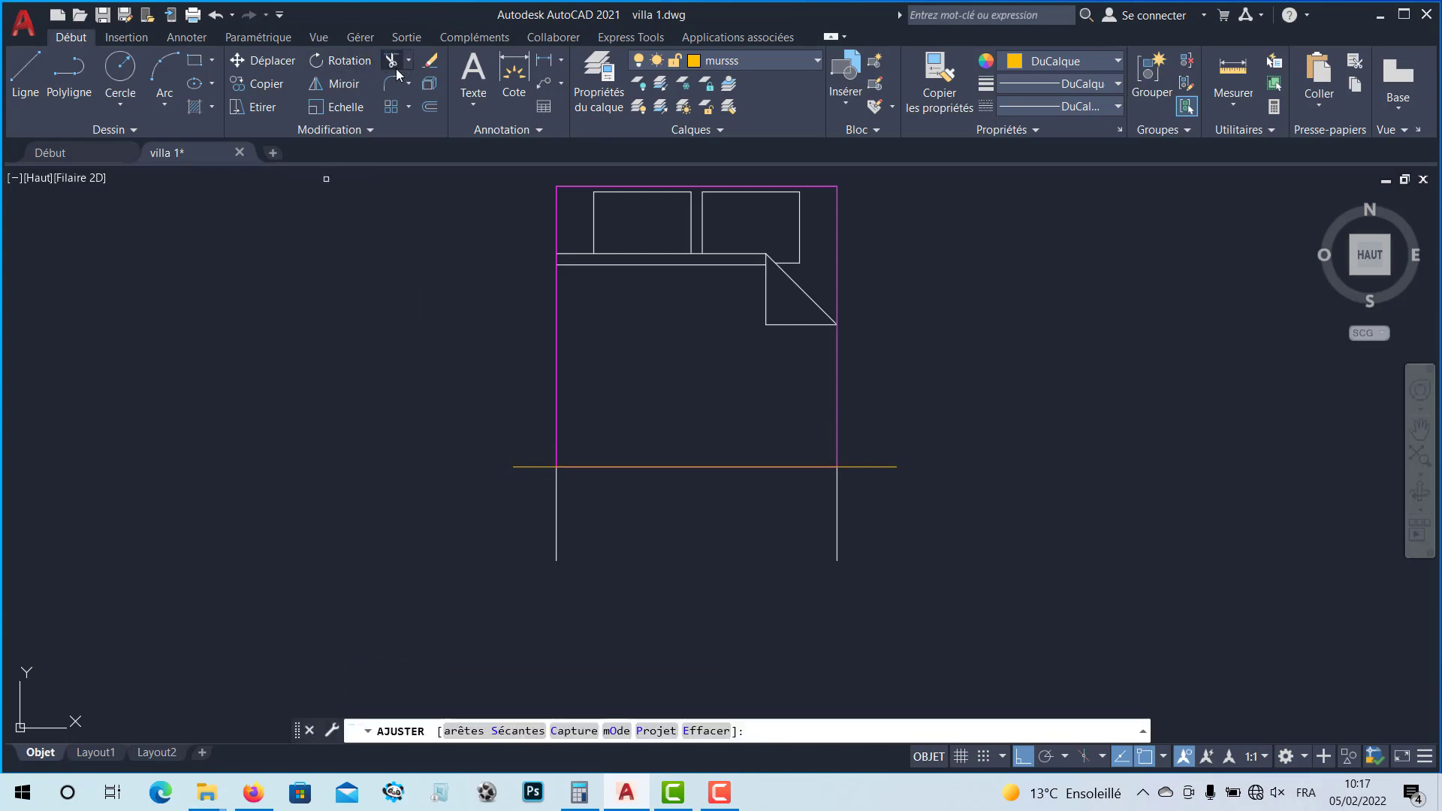
pyautogui.click(870, 467)
pyautogui.click(836, 502)
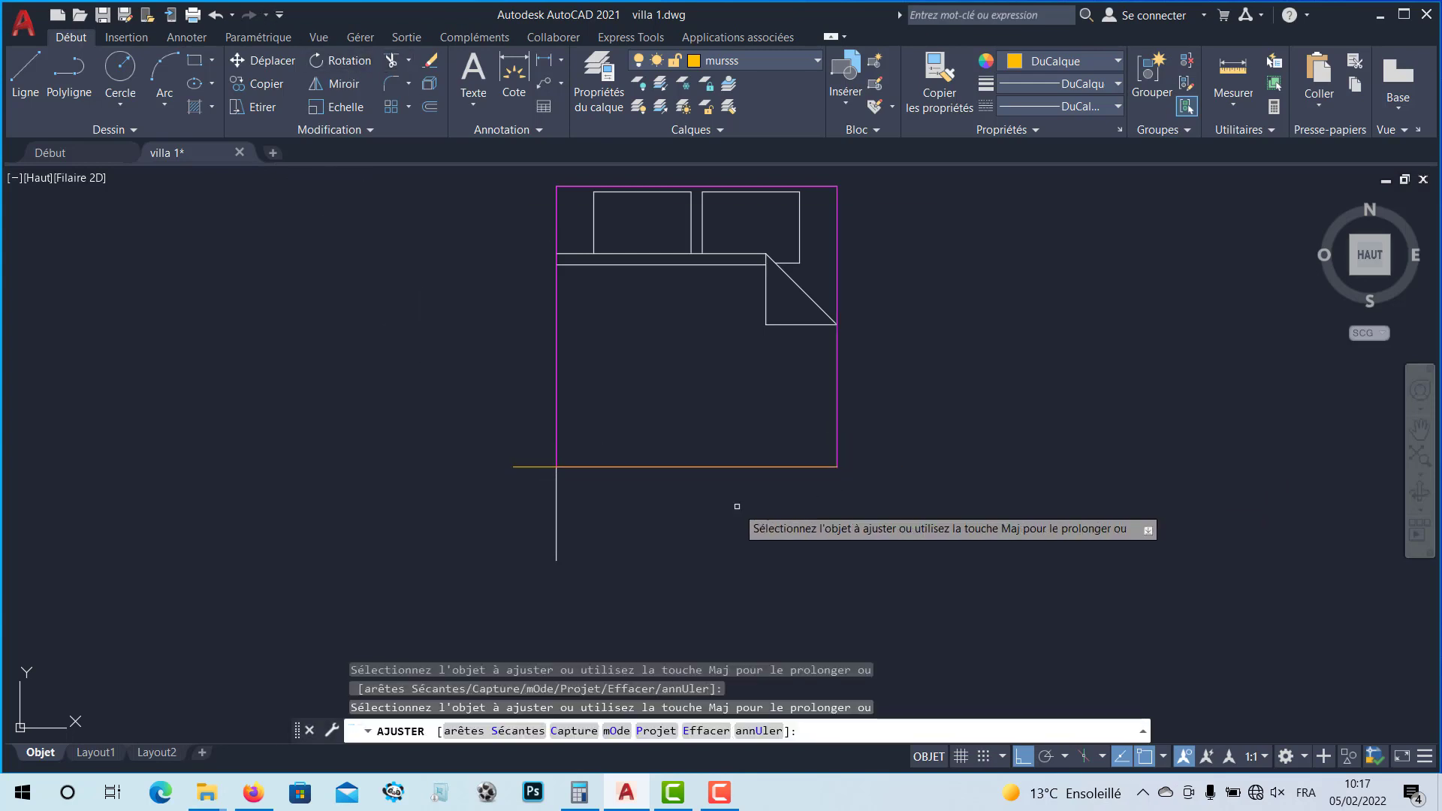
pyautogui.click(557, 521)
pyautogui.click(528, 465)
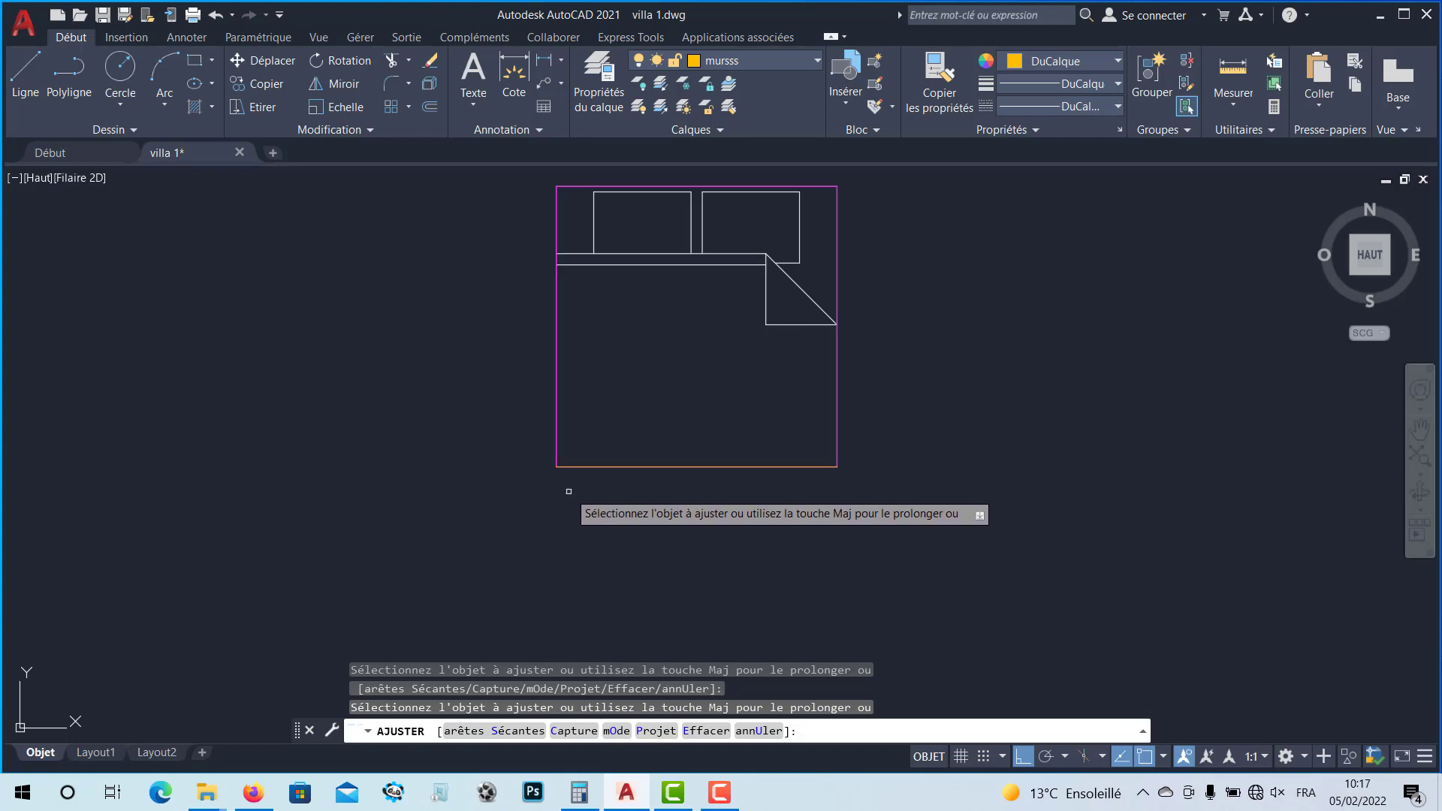
pyautogui.press('Escape')
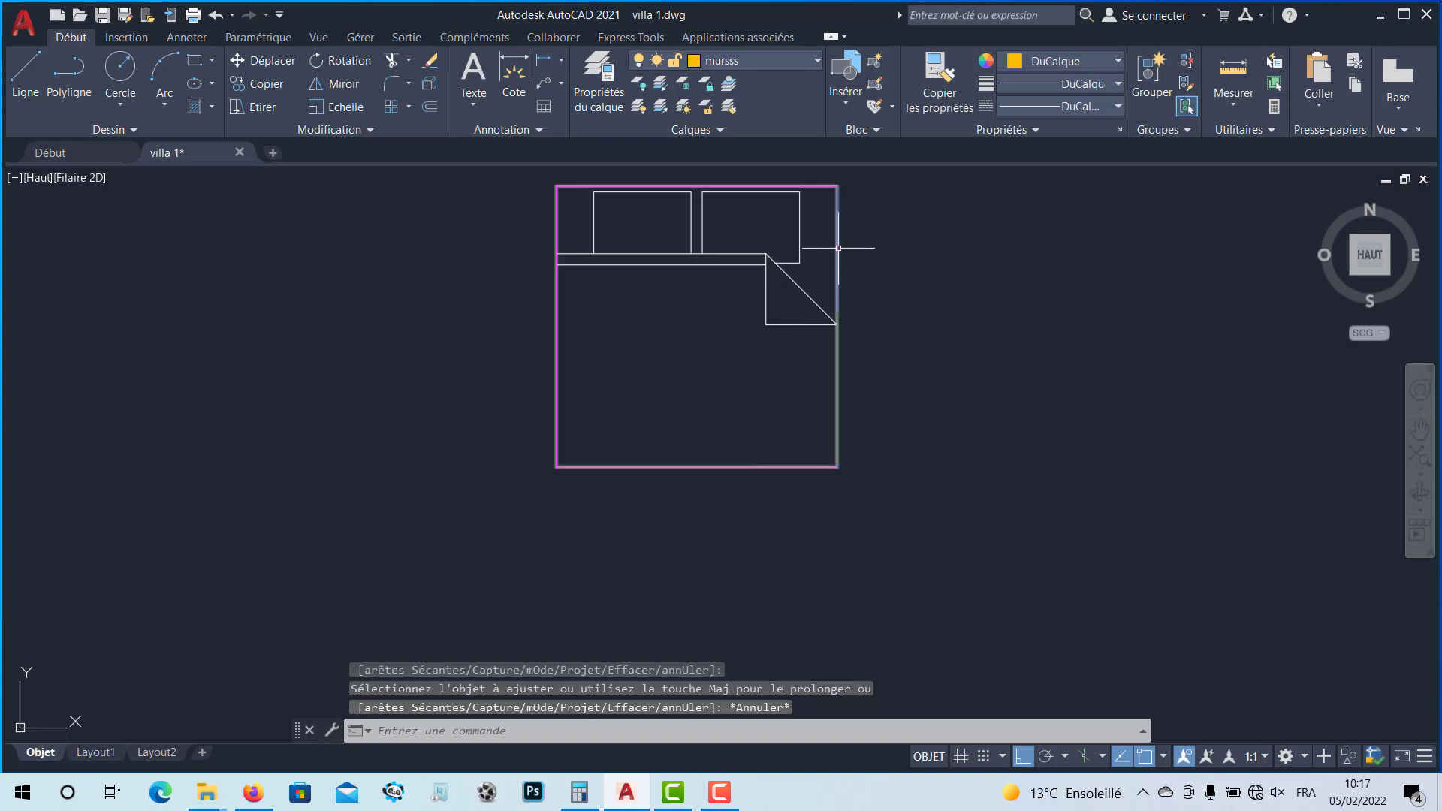
# Step: Delete the magenta 200 by 200 reference square around the bed
pyautogui.click(838, 248)
pyautogui.press('Delete')
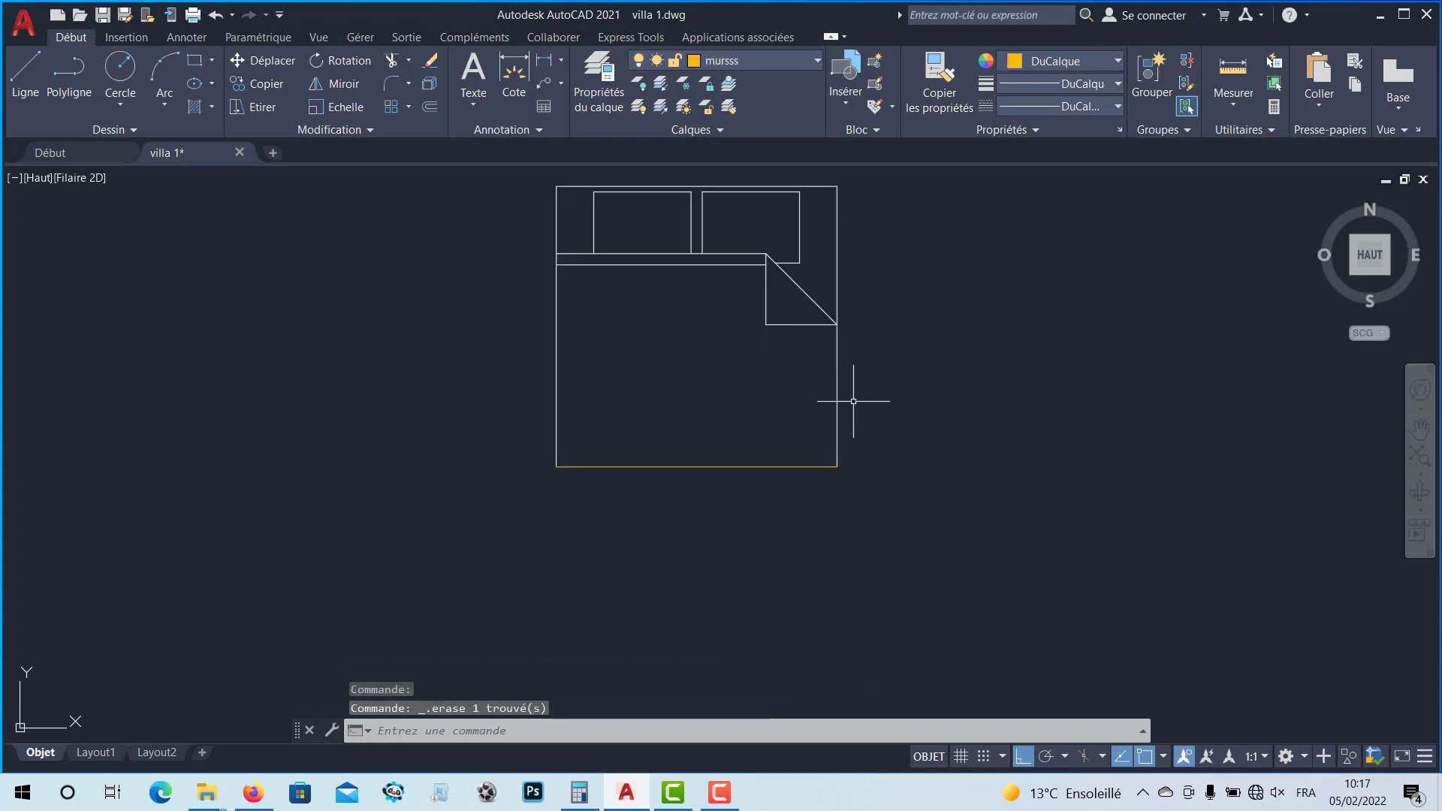
pyautogui.moveTo(847, 407); pyautogui.dragTo(822, 450, button='middle')
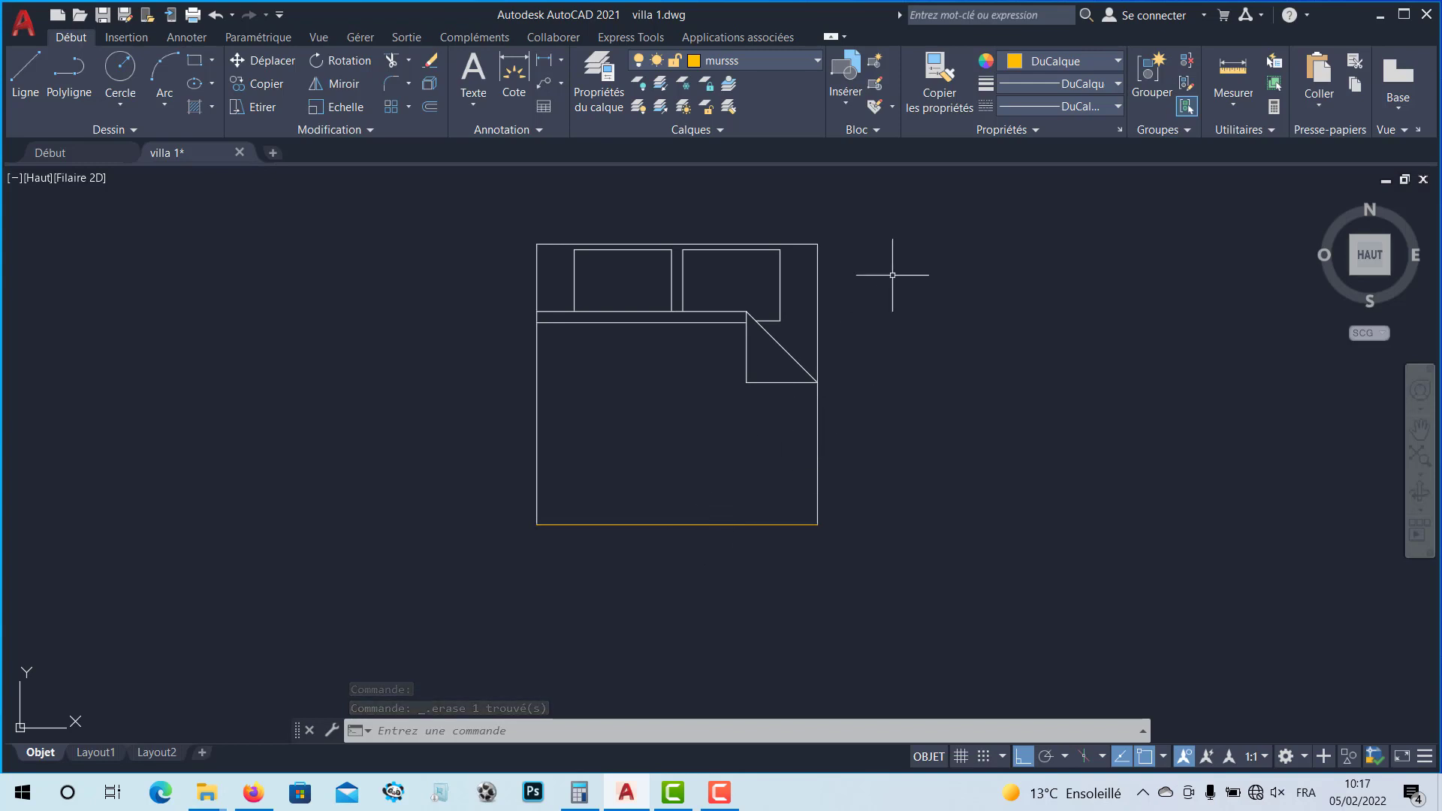
pyautogui.click(890, 225)
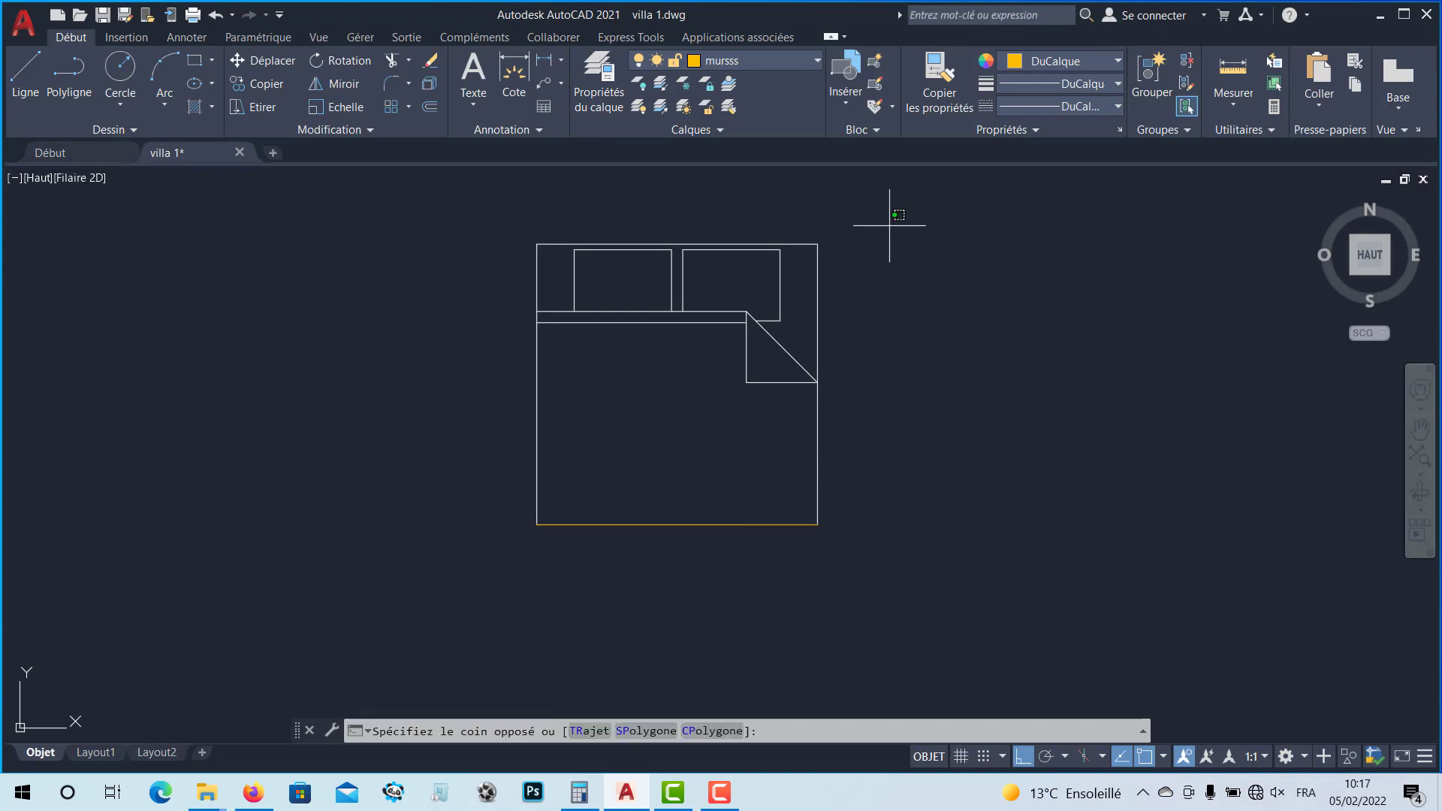
pyautogui.click(487, 539)
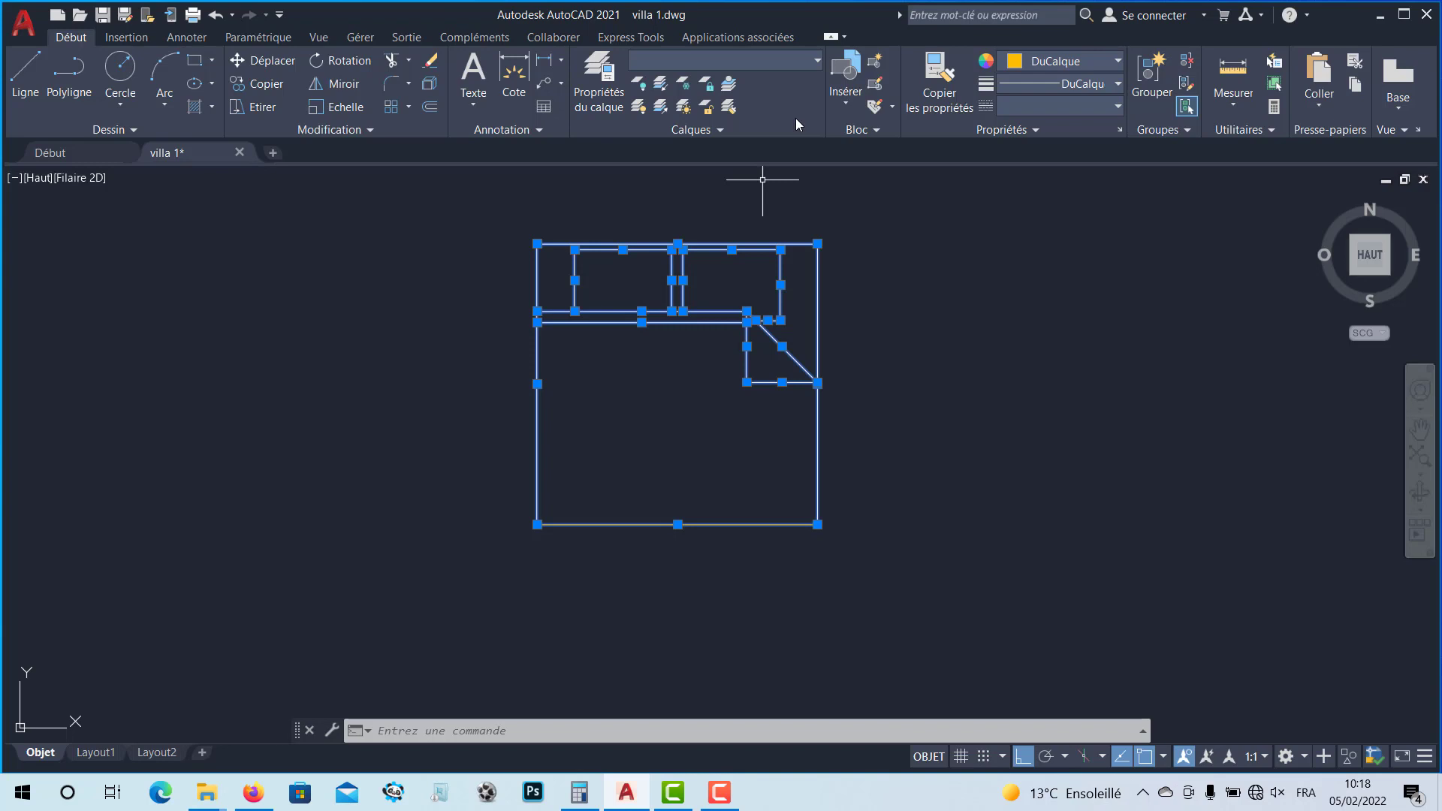
pyautogui.press('Escape')
pyautogui.press('Escape')
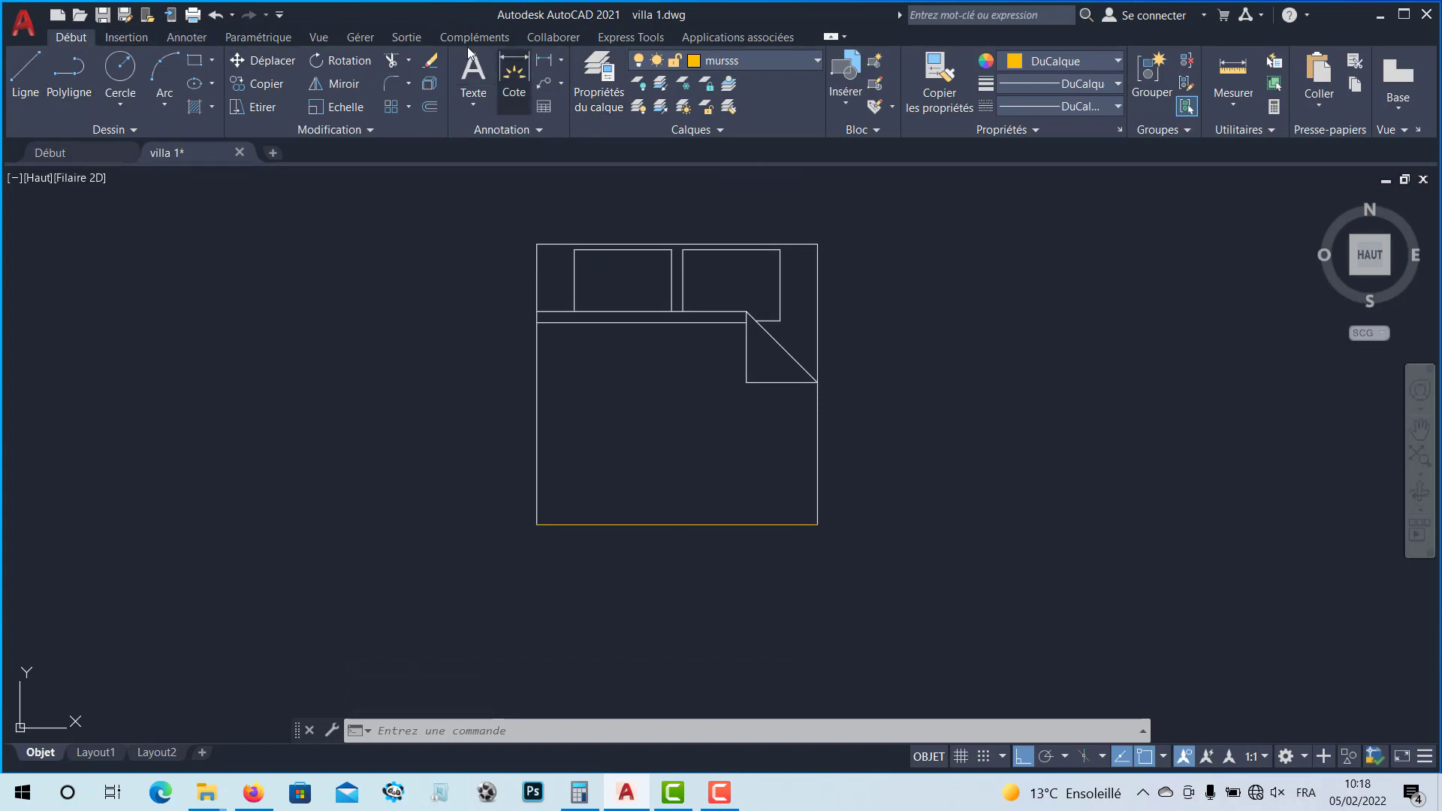
# Step: Create a new layer named "fournitures" in the layer properties manager
pyautogui.click(588, 90)
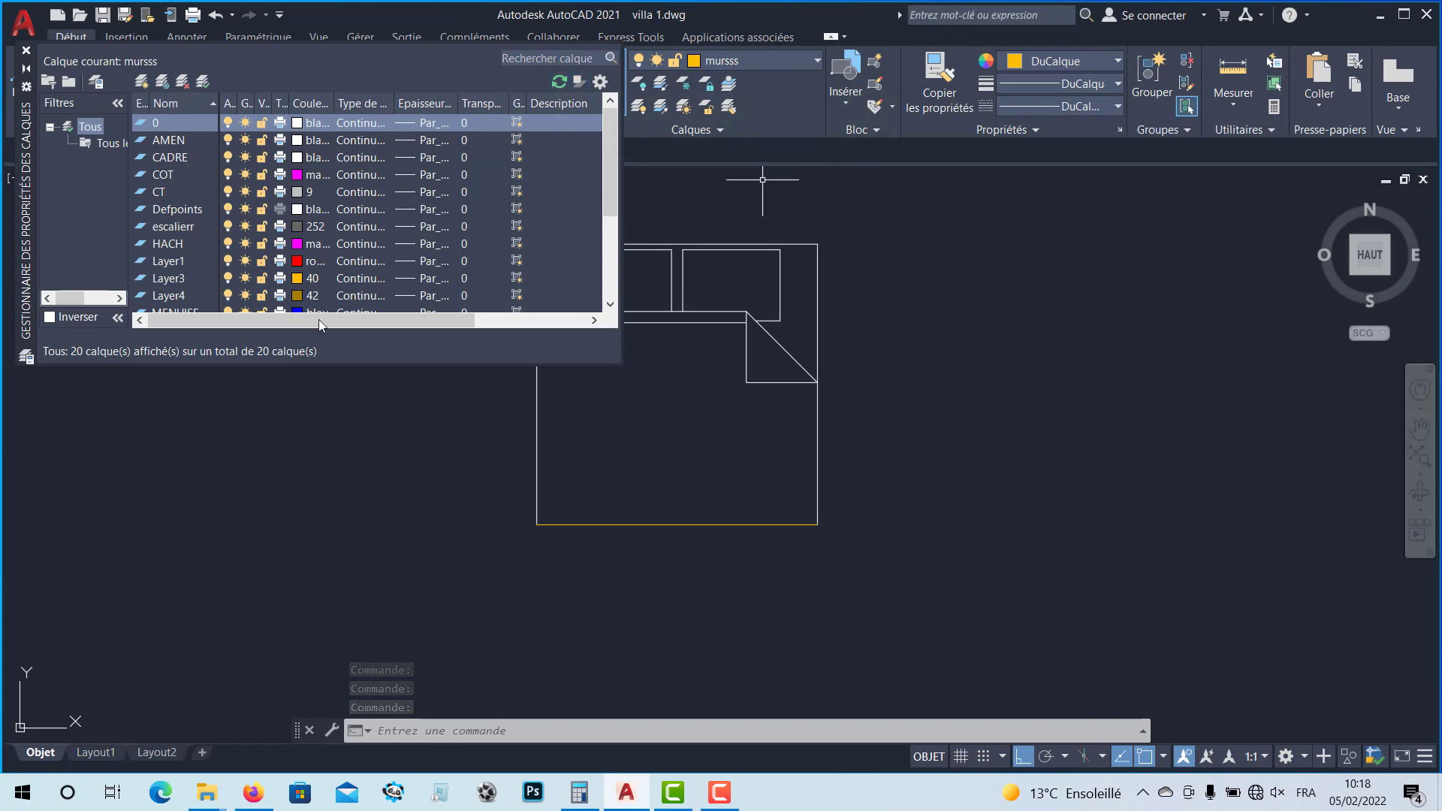
pyautogui.moveTo(345, 362); pyautogui.dragTo(338, 562)
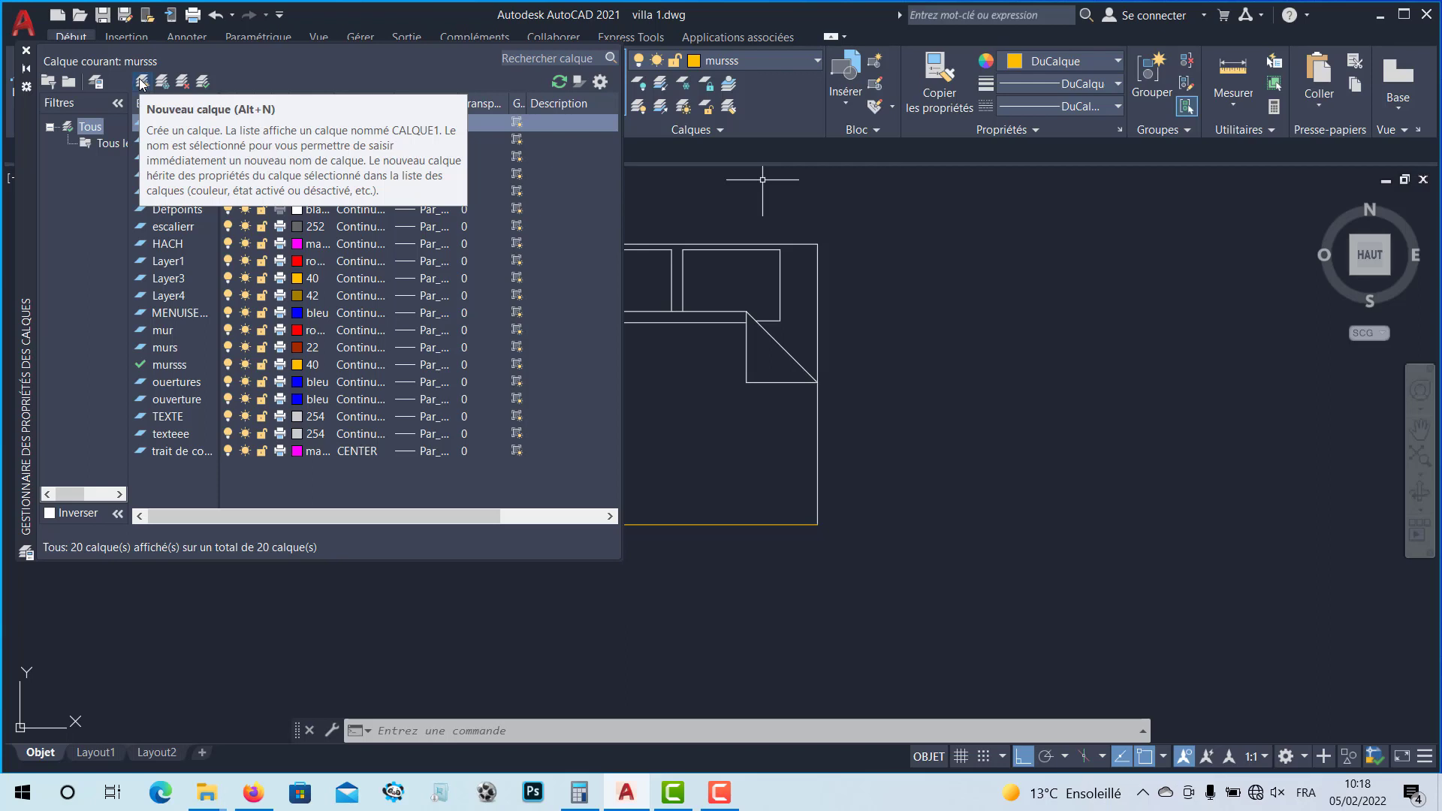
pyautogui.click(140, 82)
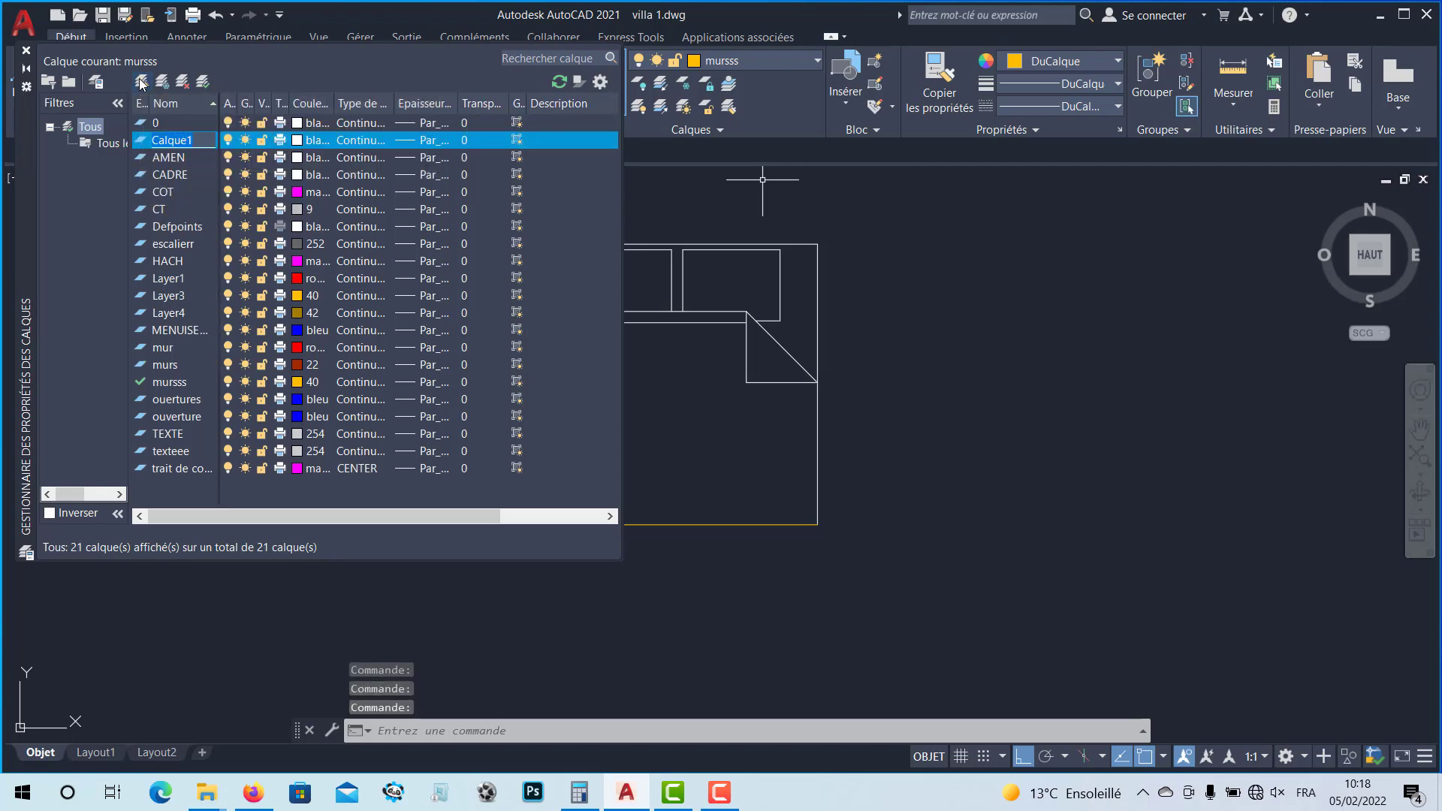
pyautogui.write('meu')
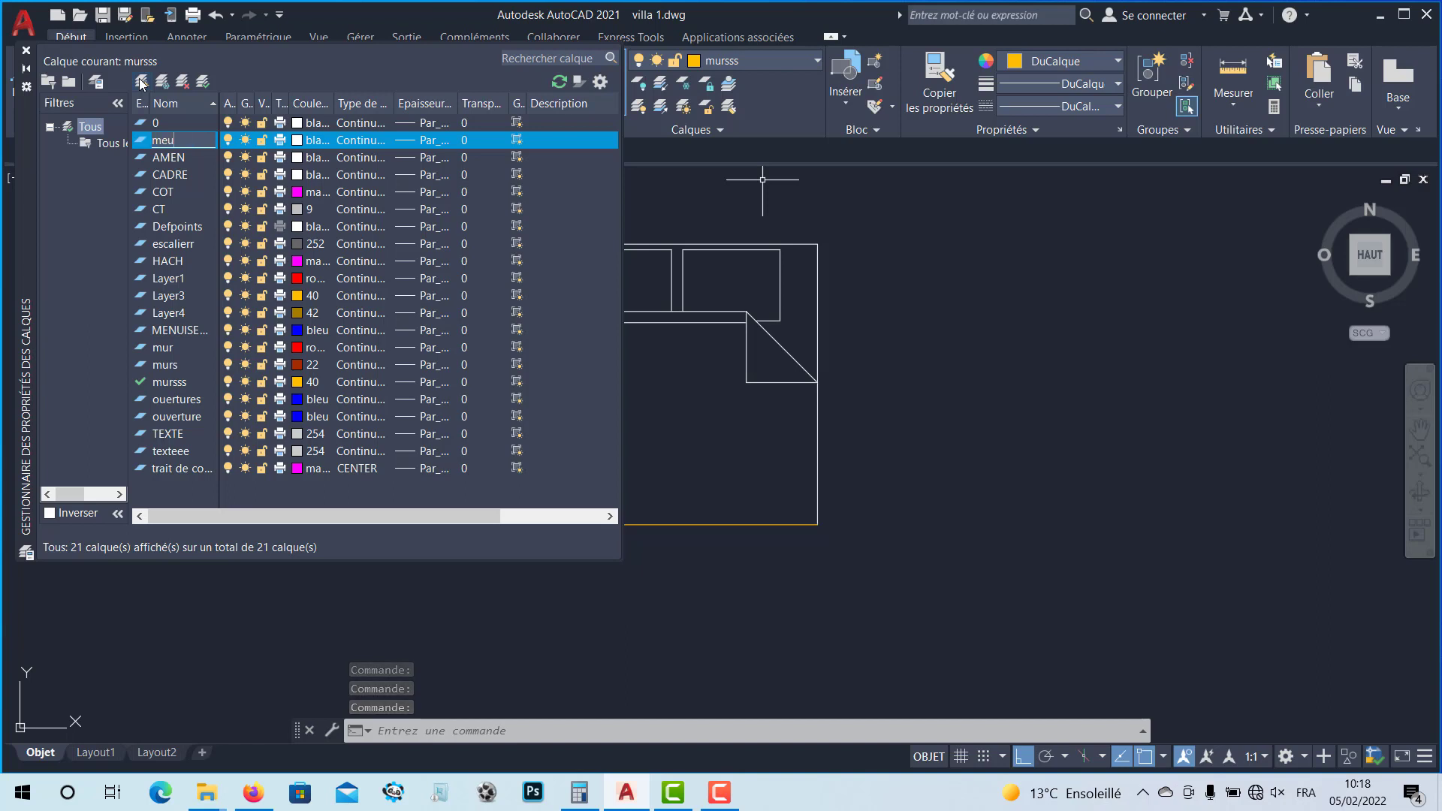
pyautogui.write('bles')
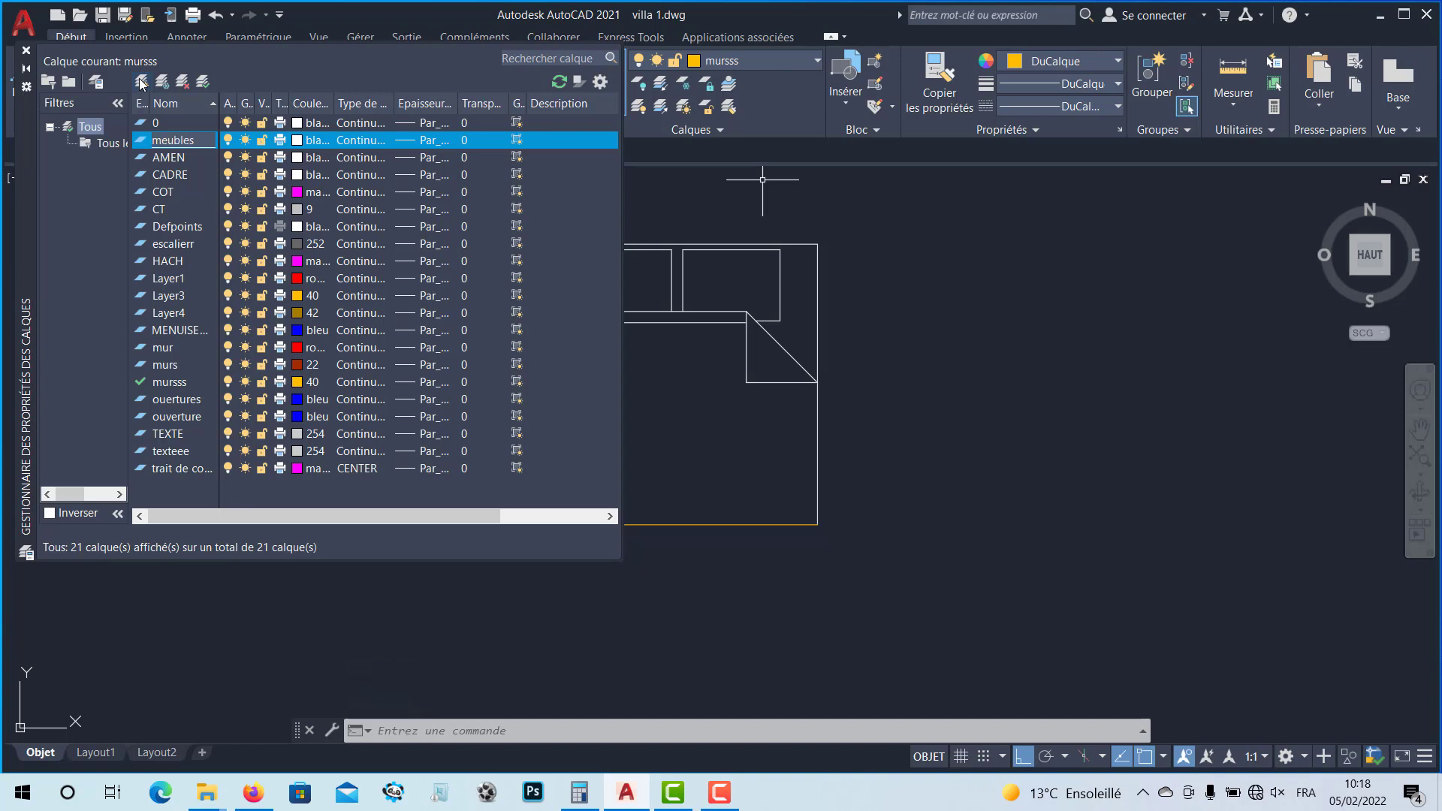
pyautogui.press('BackSpace')
pyautogui.press('BackSpace')
pyautogui.press('BackSpace')
pyautogui.press('BackSpace')
pyautogui.press('BackSpace')
pyautogui.press('BackSpace')
pyautogui.press('BackSpace')
pyautogui.write('fournitures')
# Step: Set the fournitures layer's color to index 10 and close the layer manager
pyautogui.click(296, 140)
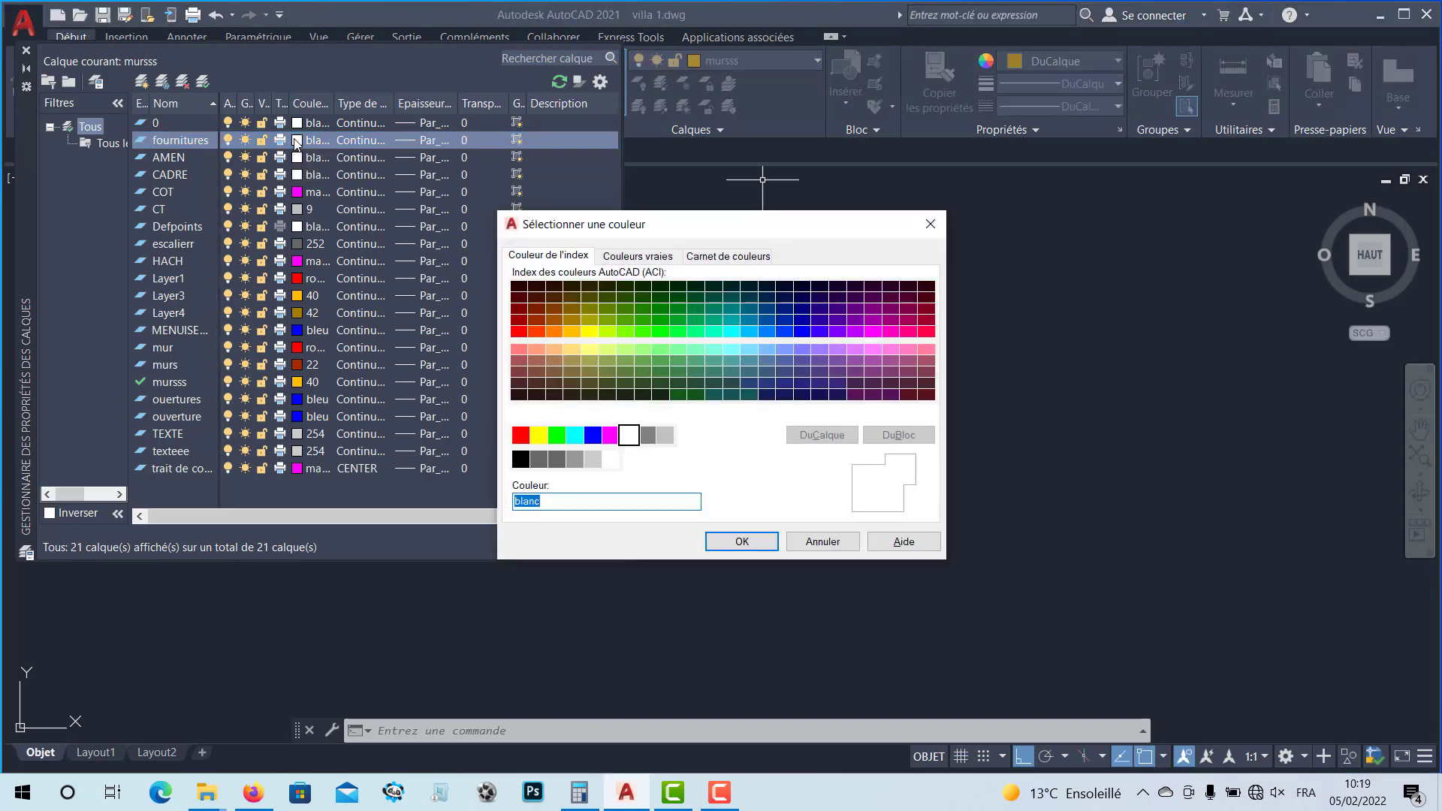
pyautogui.click(521, 333)
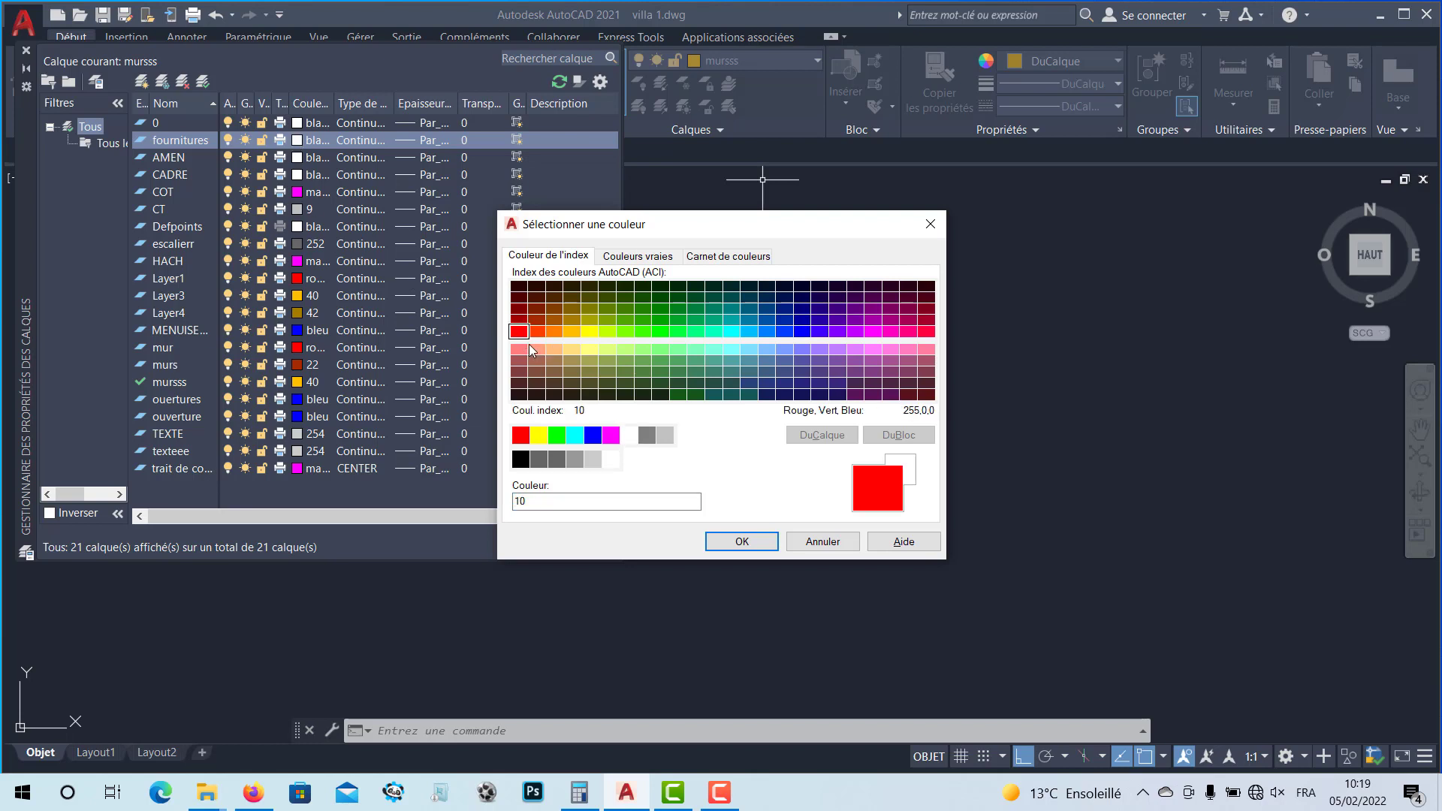
pyautogui.click(739, 542)
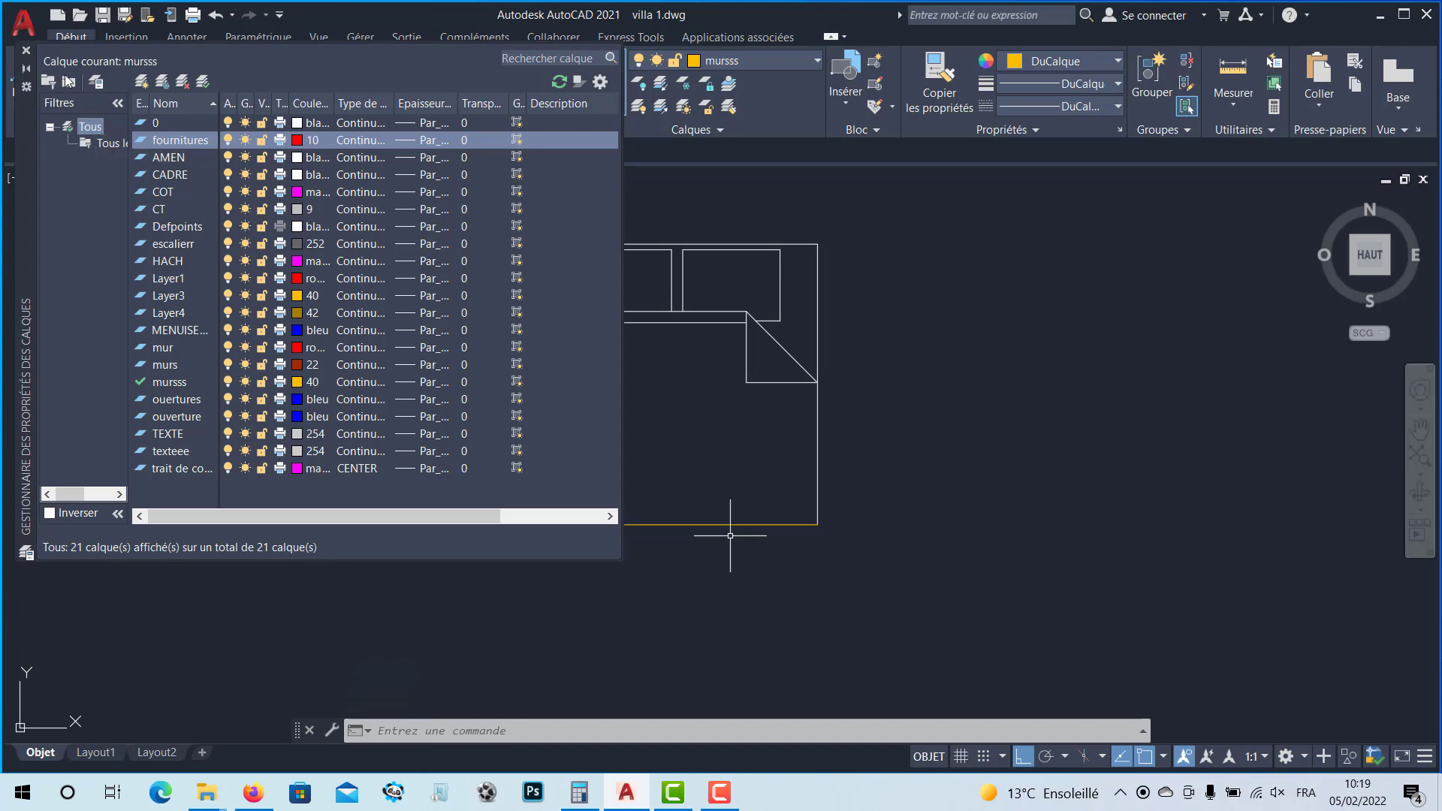
pyautogui.click(27, 51)
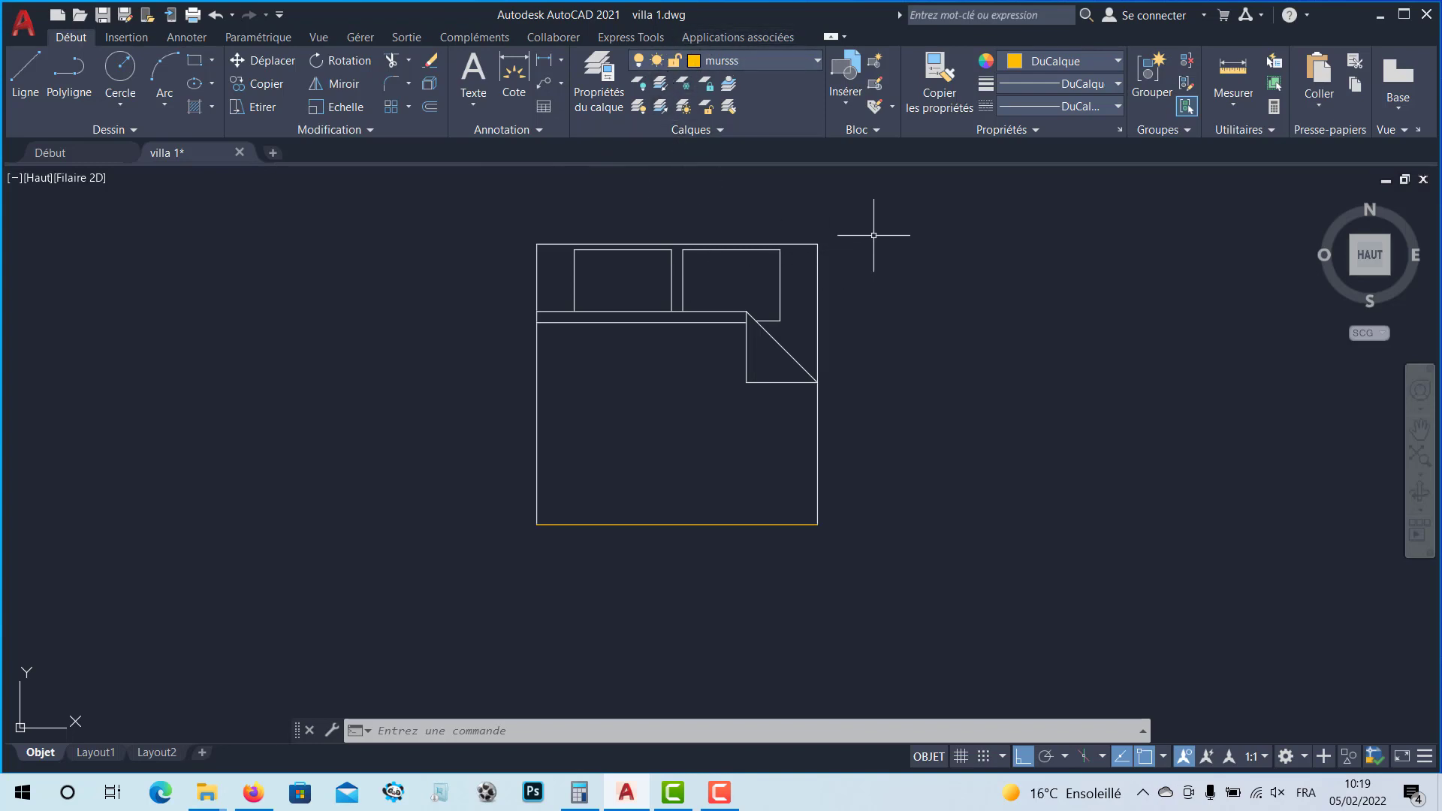
# Step: Move all the bed's lines to the fournitures layer and clear the selection
pyautogui.click(894, 207)
pyautogui.click(478, 574)
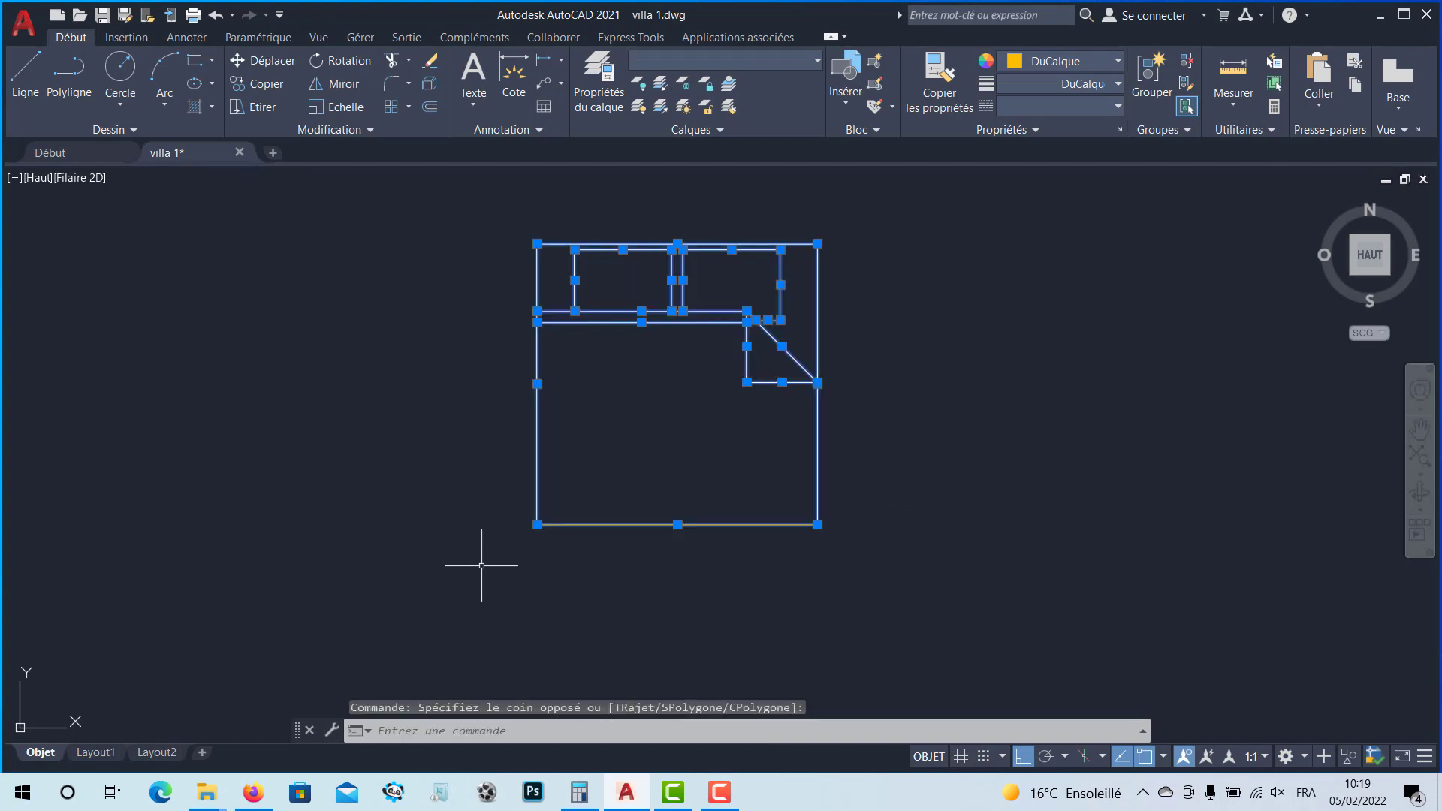
pyautogui.click(817, 63)
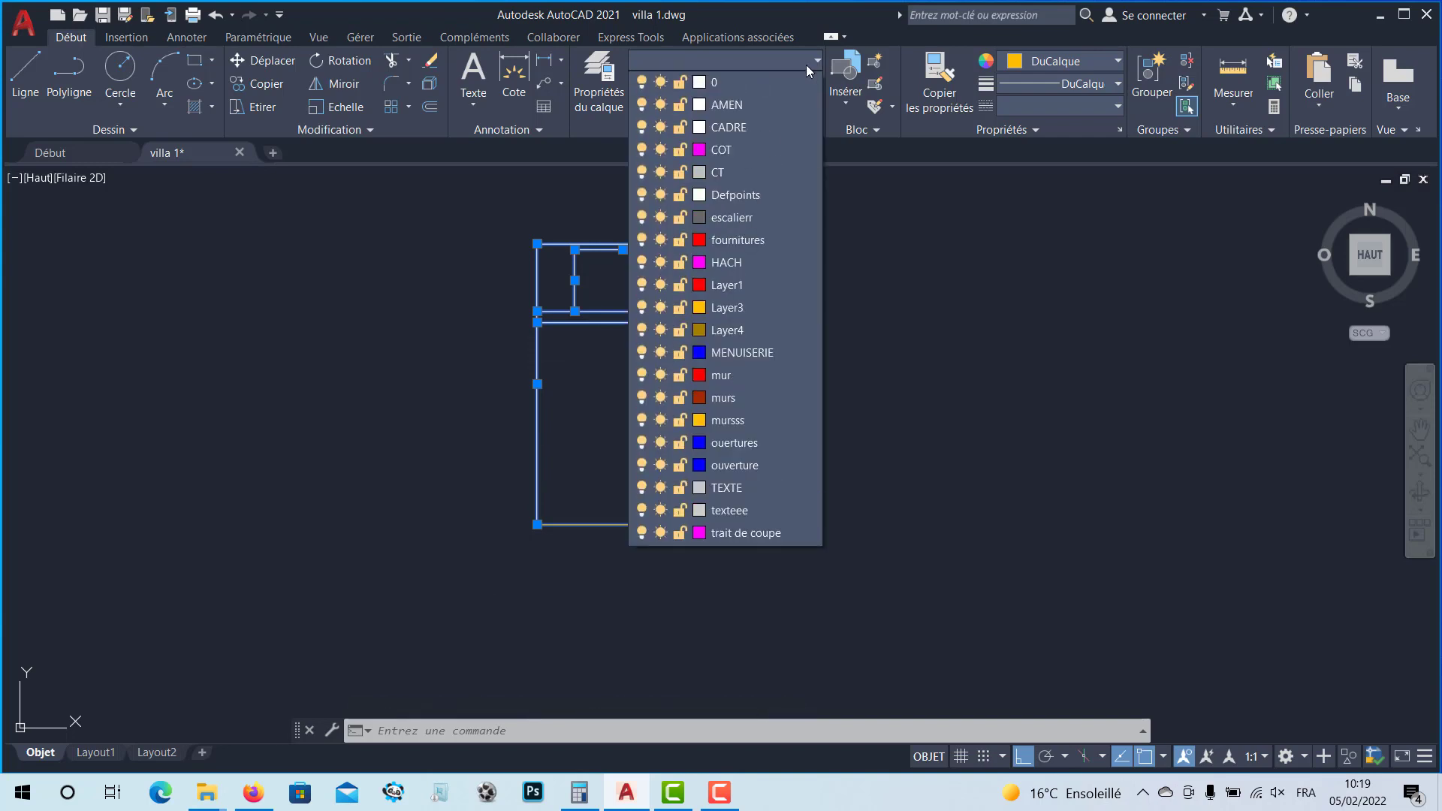
pyautogui.click(757, 241)
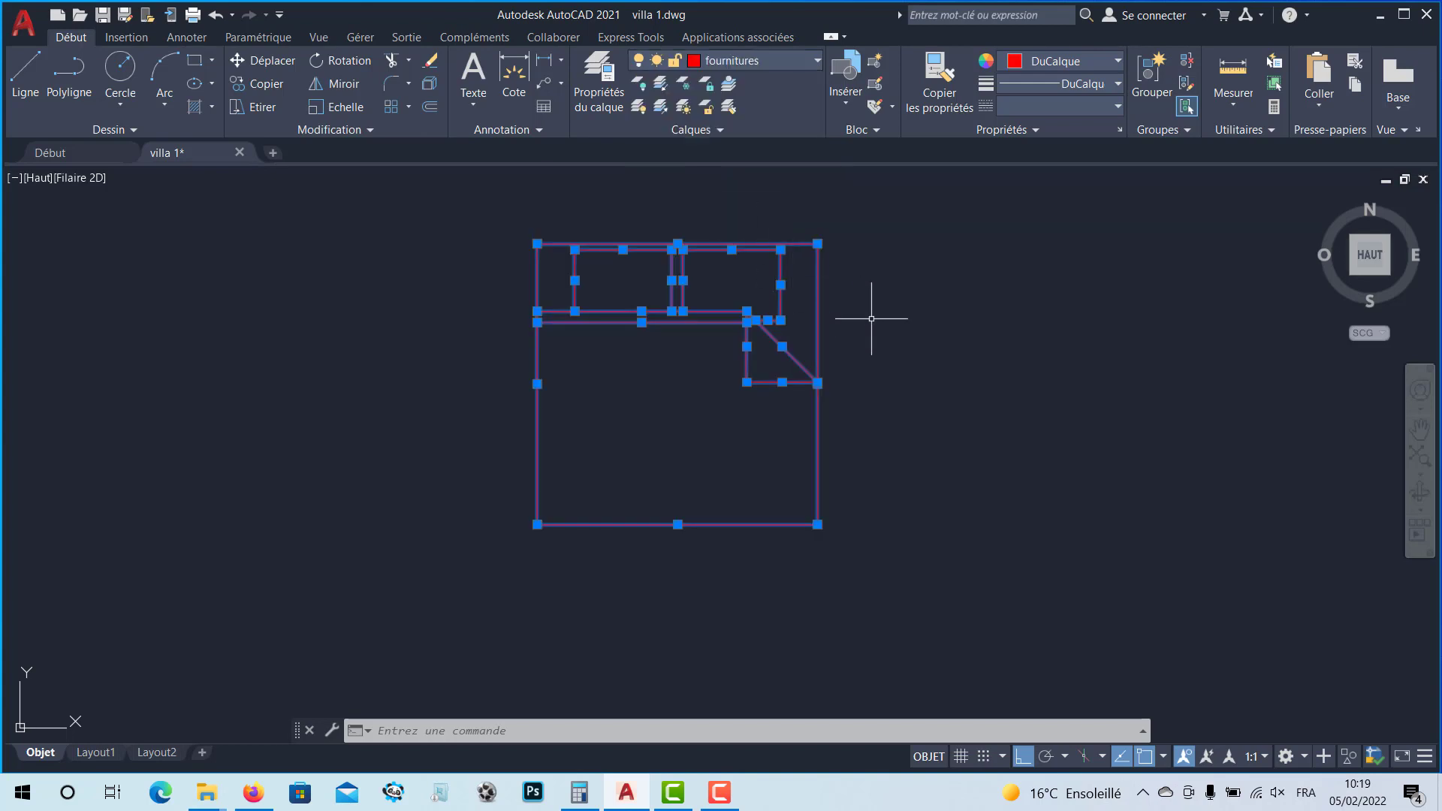
pyautogui.click(923, 376)
pyautogui.click(913, 392)
pyautogui.press('Escape')
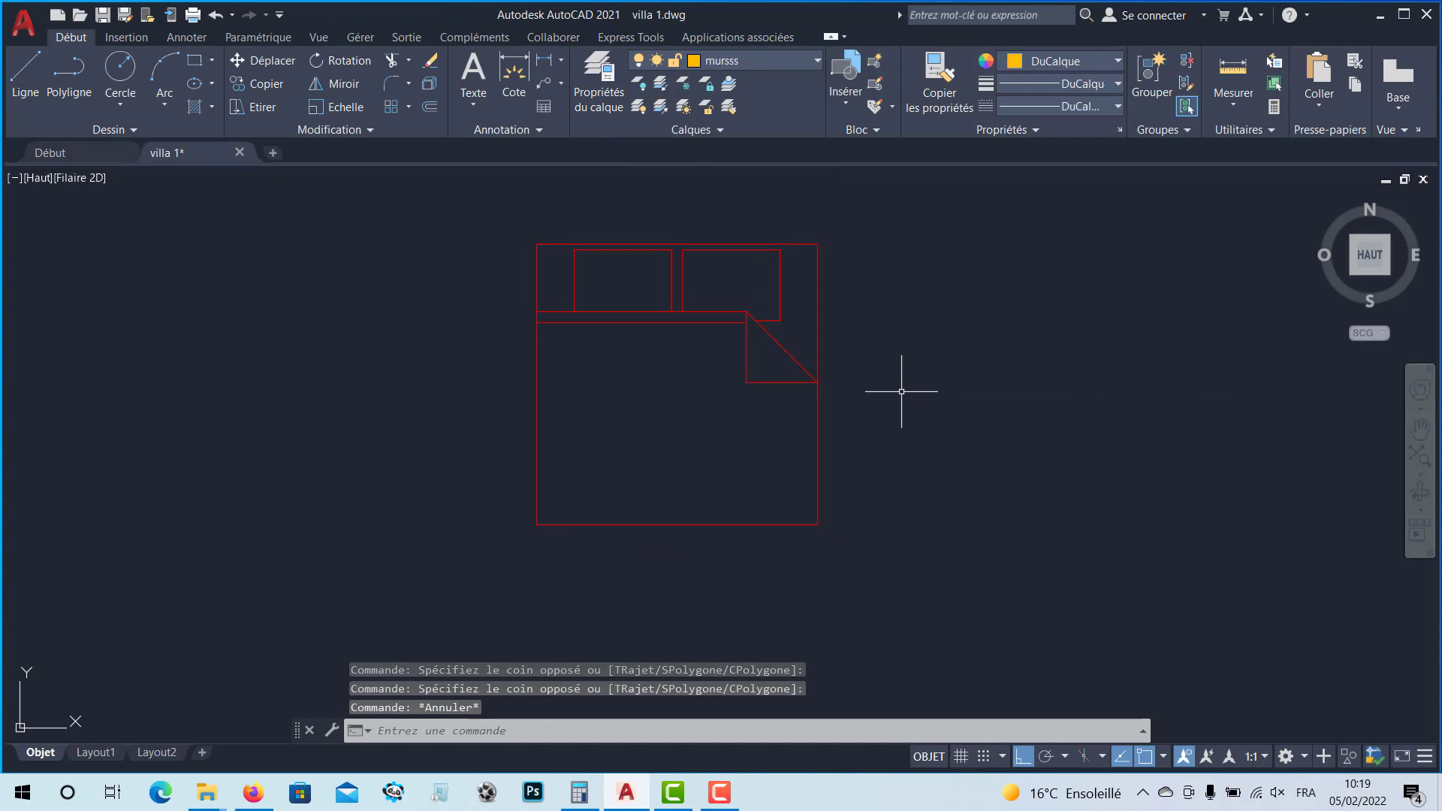
# Step: Create another layer named "portes & founetre" in the layer properties manager
pyautogui.click(593, 83)
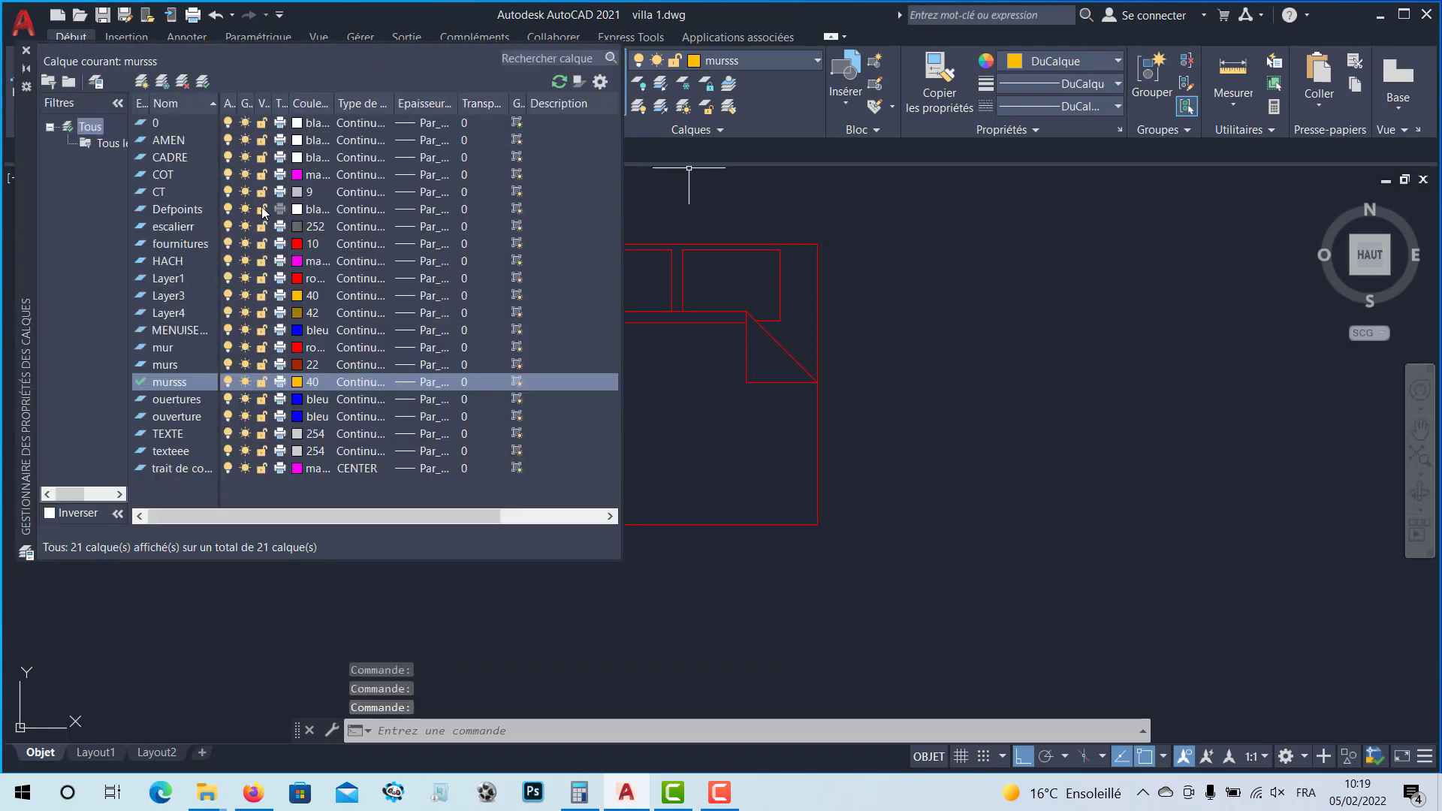
pyautogui.click(142, 83)
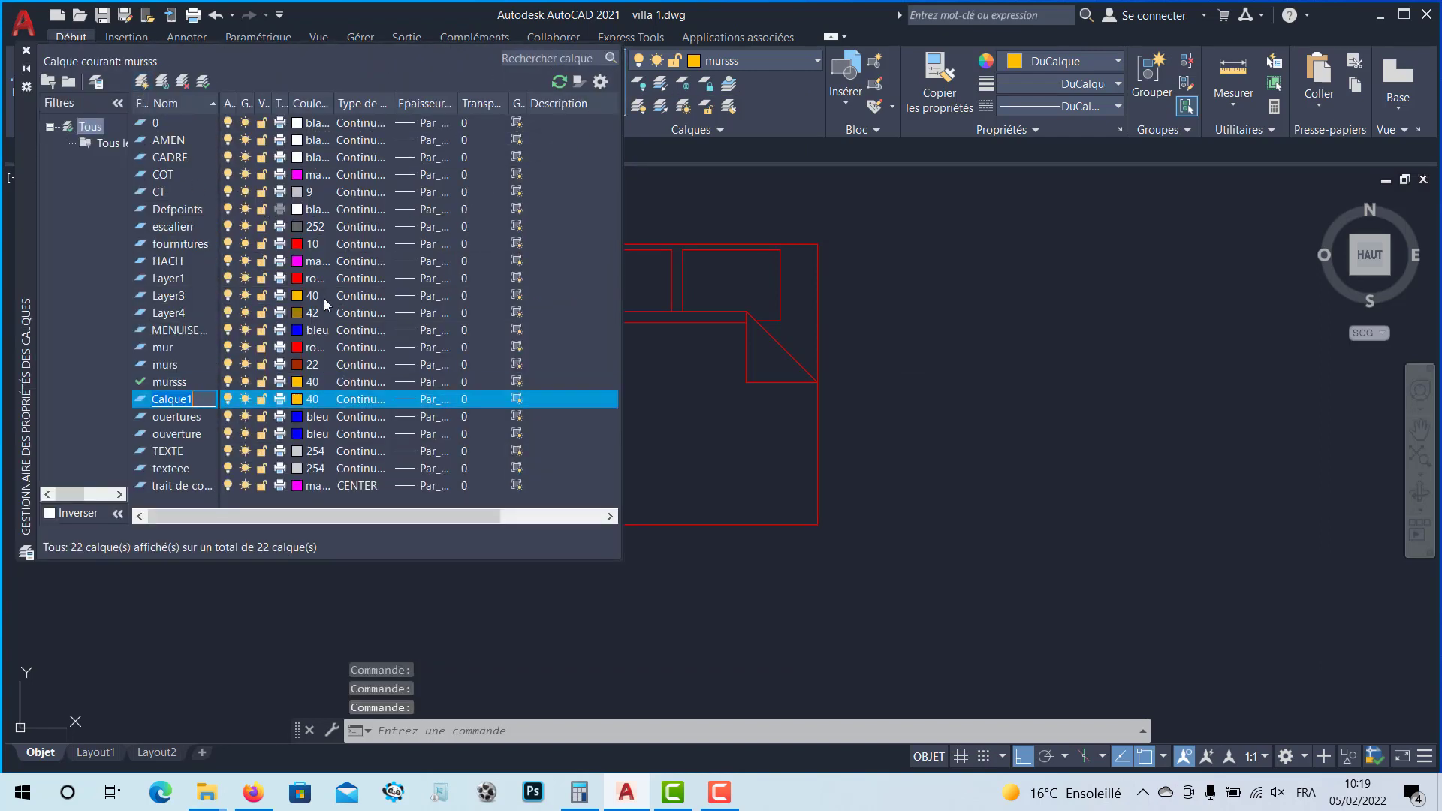
pyautogui.write('porte')
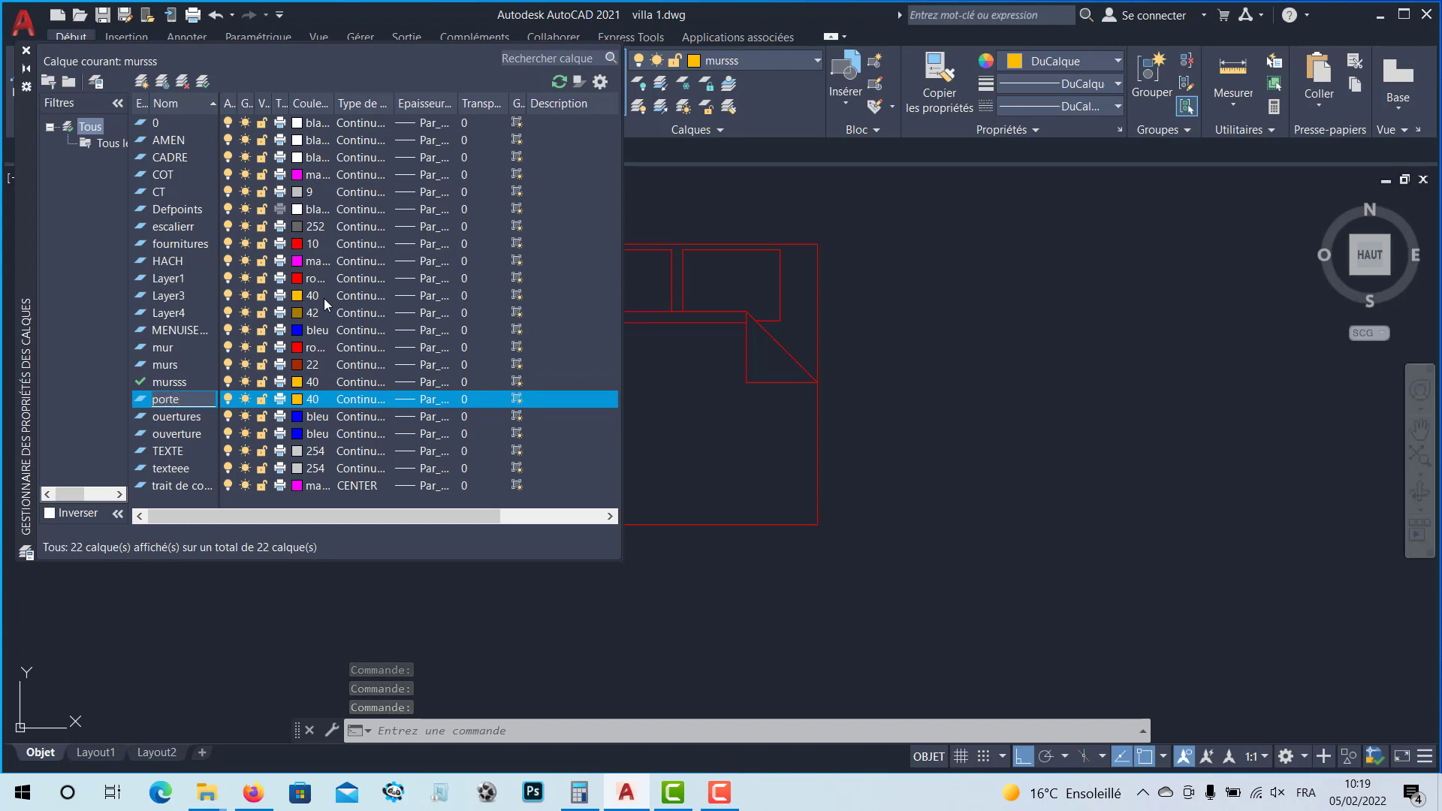
pyautogui.write('s &')
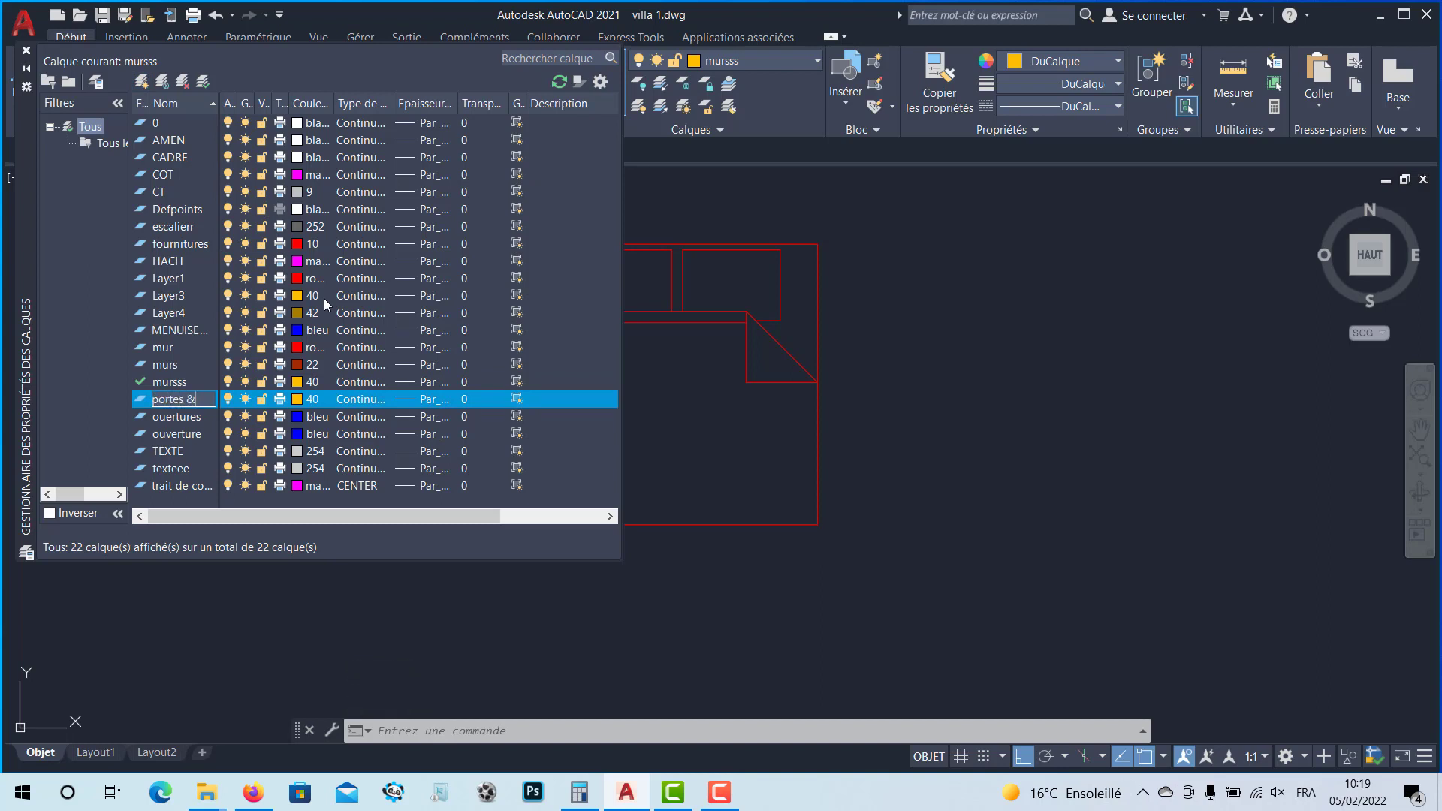
pyautogui.write(' founetre')
# Step: Set the new doors and windows layer's color to index 160 and close the layer manager
pyautogui.click(296, 400)
pyautogui.click(784, 331)
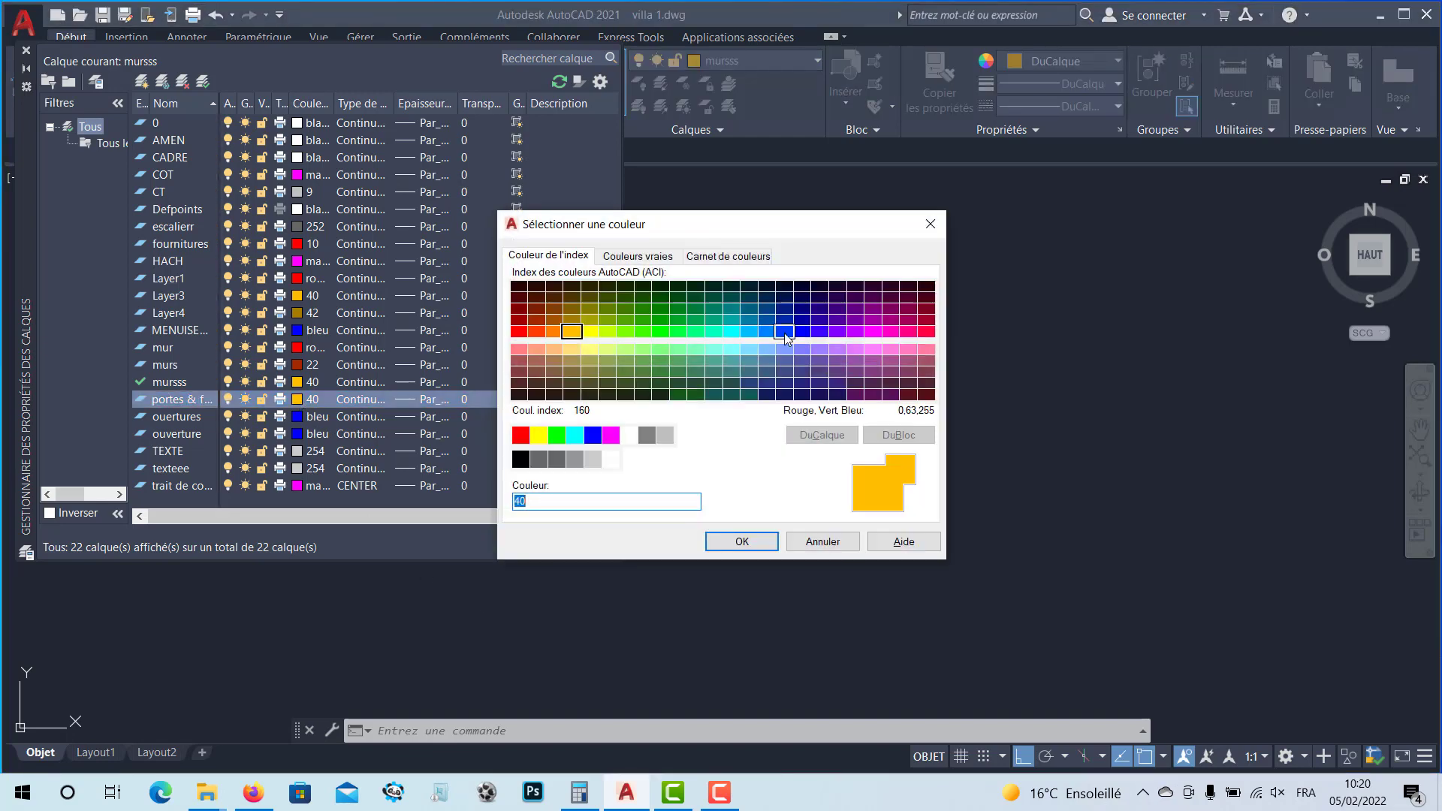
pyautogui.click(739, 542)
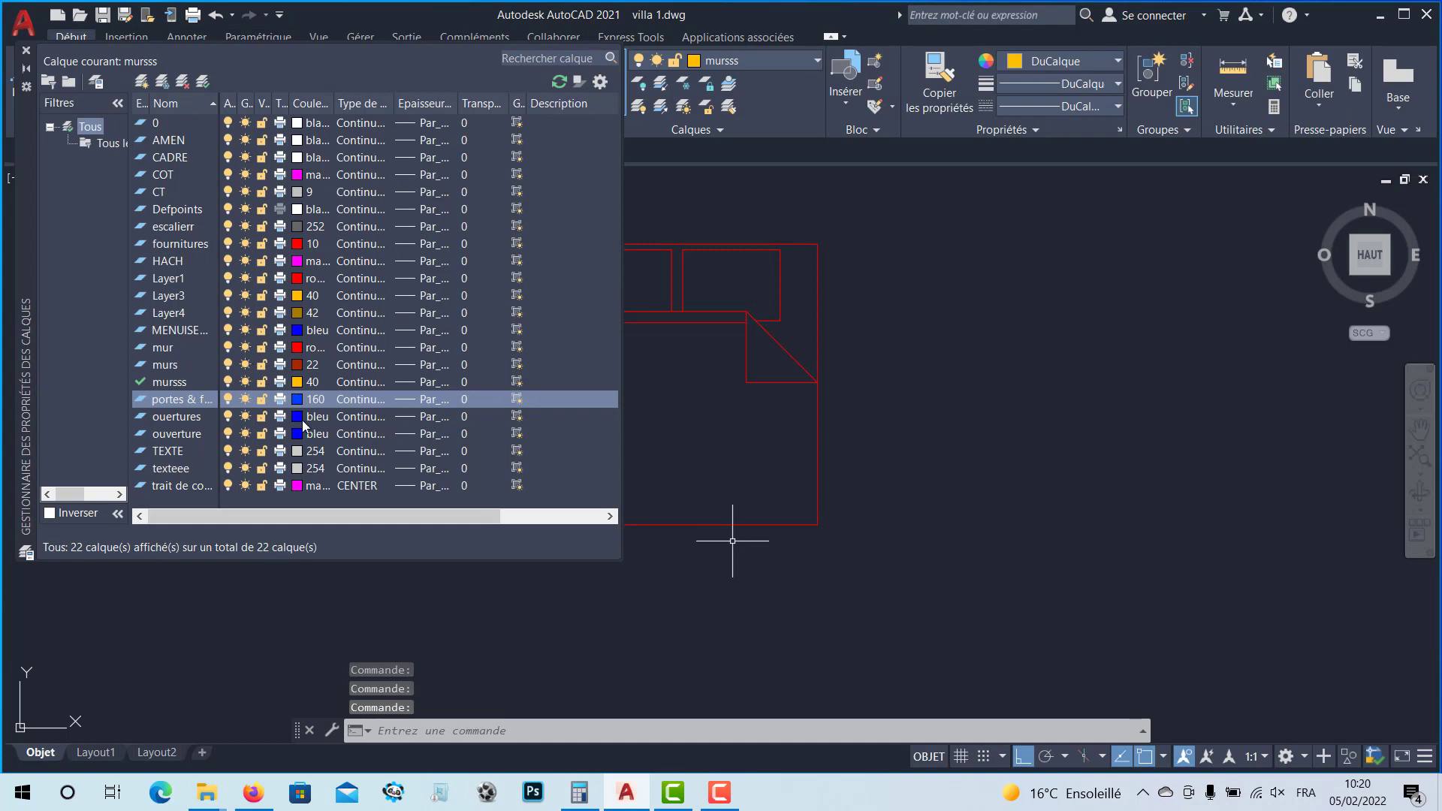
pyautogui.click(26, 51)
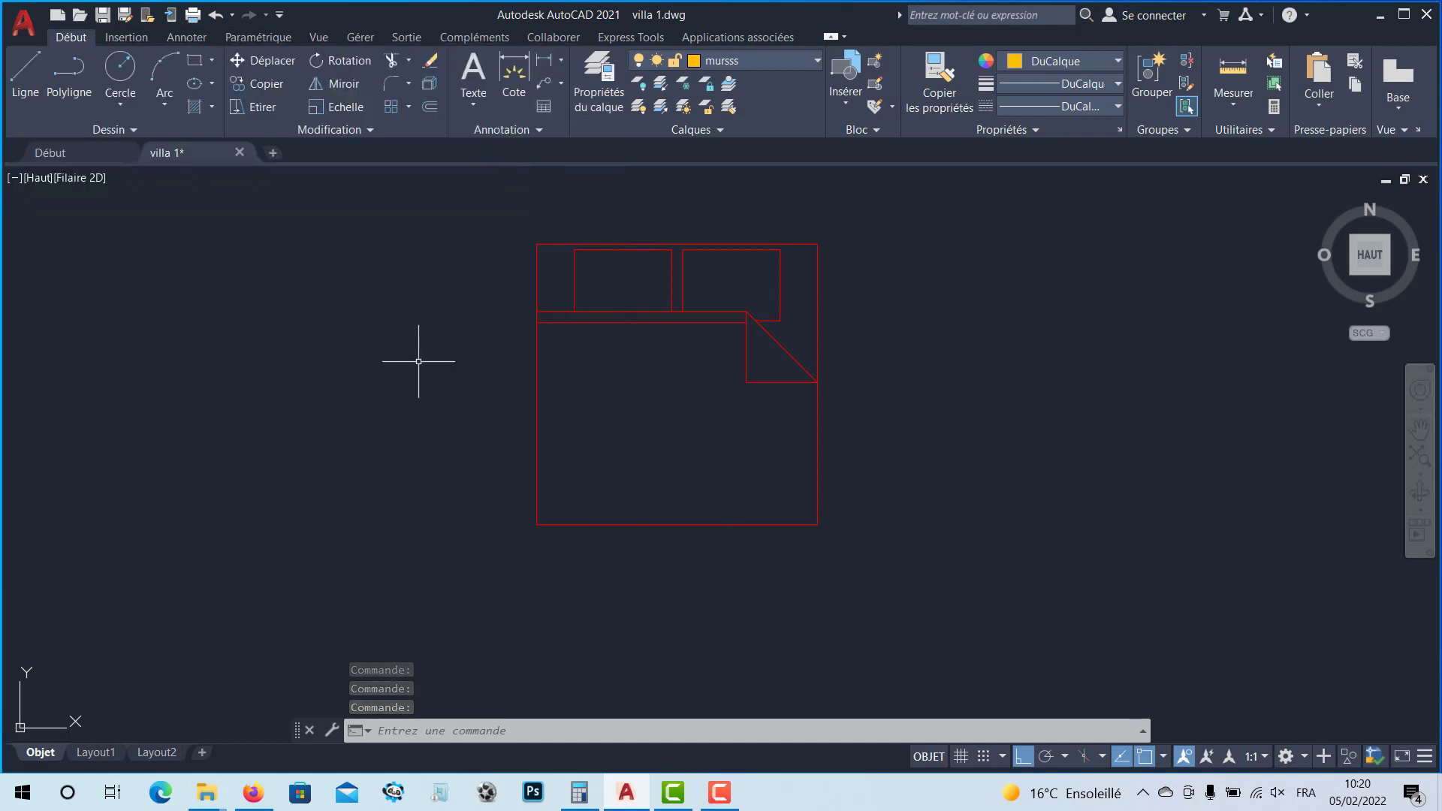
# Step: Select all the lines that make up the bed
pyautogui.scroll(-5, 530, 437)
pyautogui.scroll(-2, 552, 446)
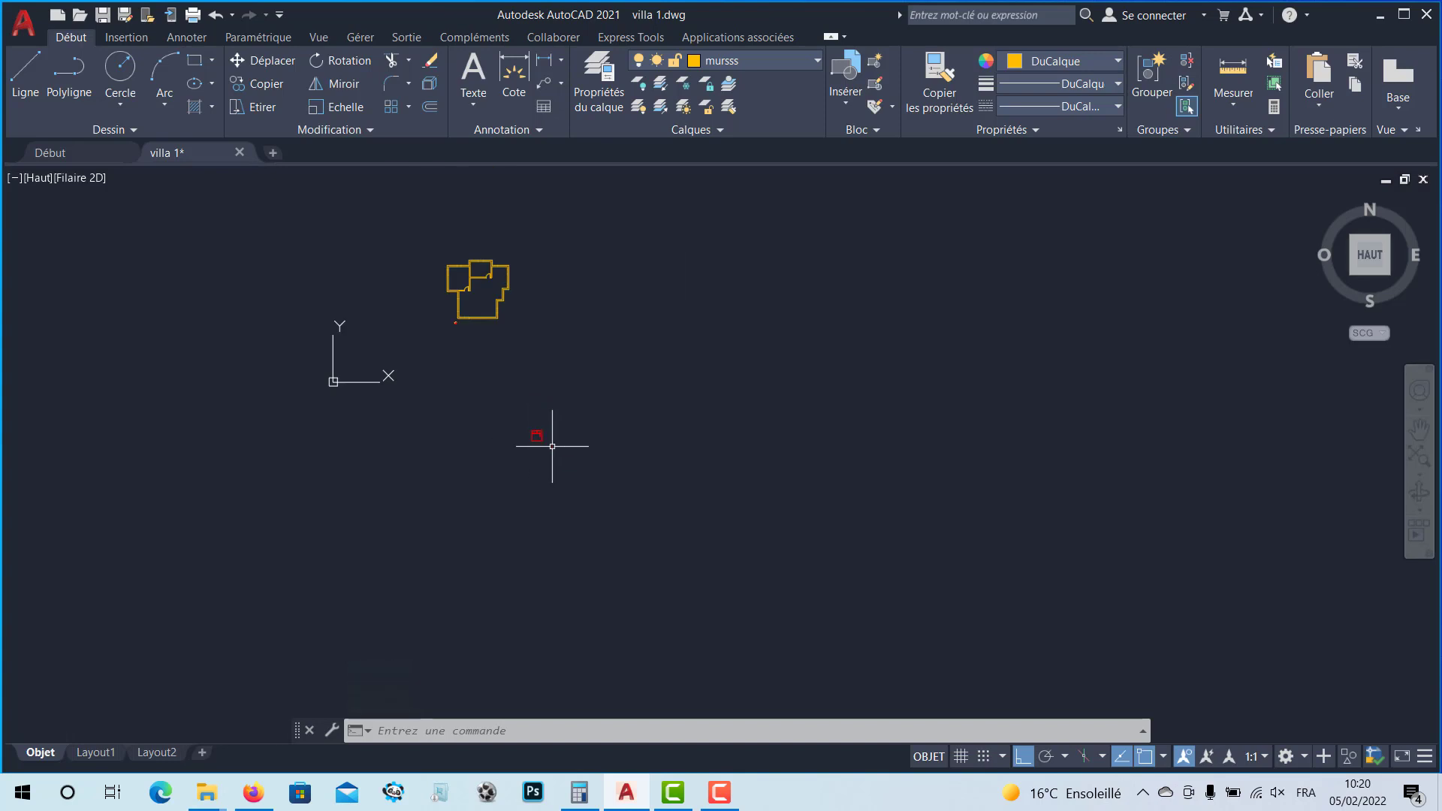
pyautogui.scroll(6, 508, 374)
pyautogui.moveTo(634, 562); pyautogui.dragTo(647, 447, button='middle')
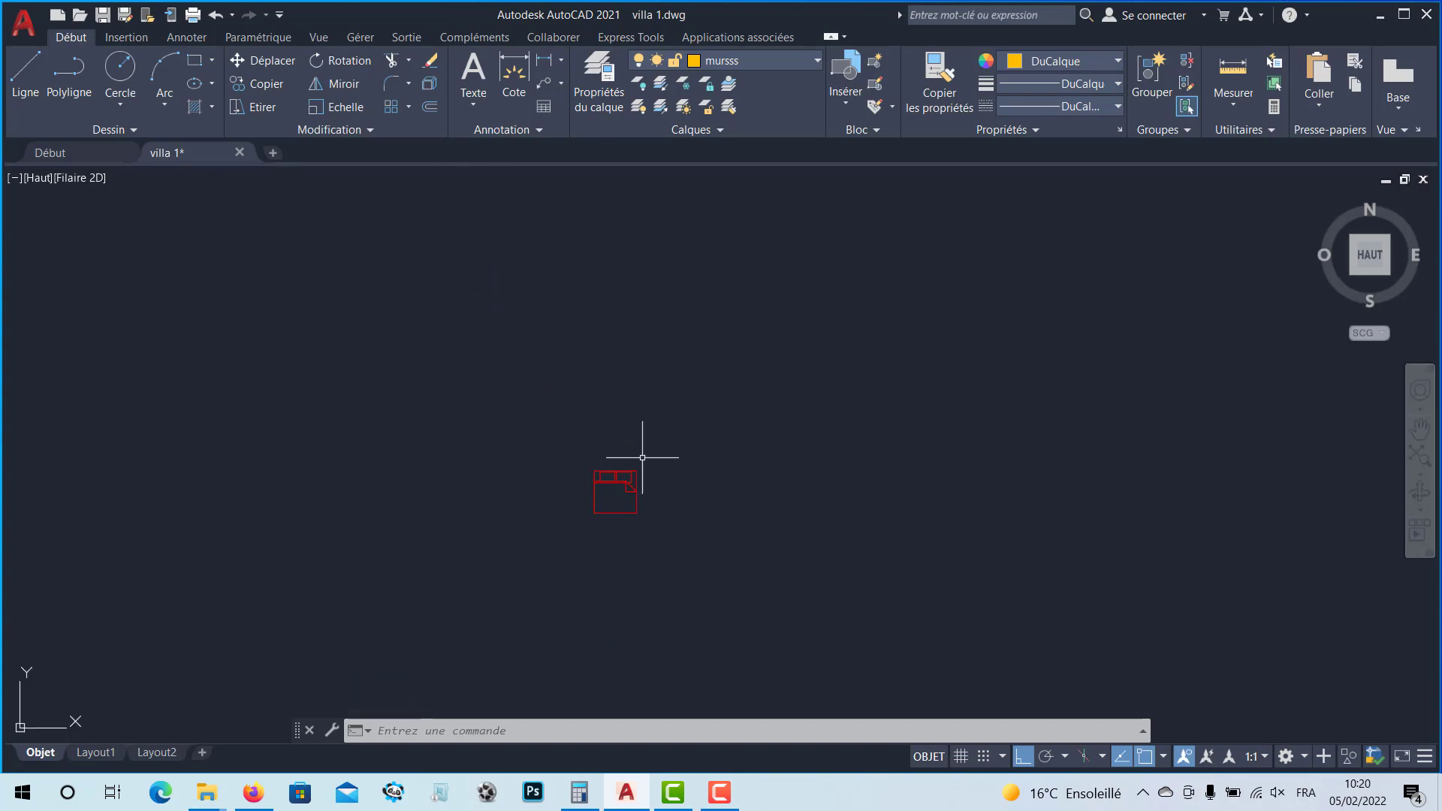
pyautogui.scroll(4, 647, 473)
pyautogui.click(642, 457)
pyautogui.click(365, 666)
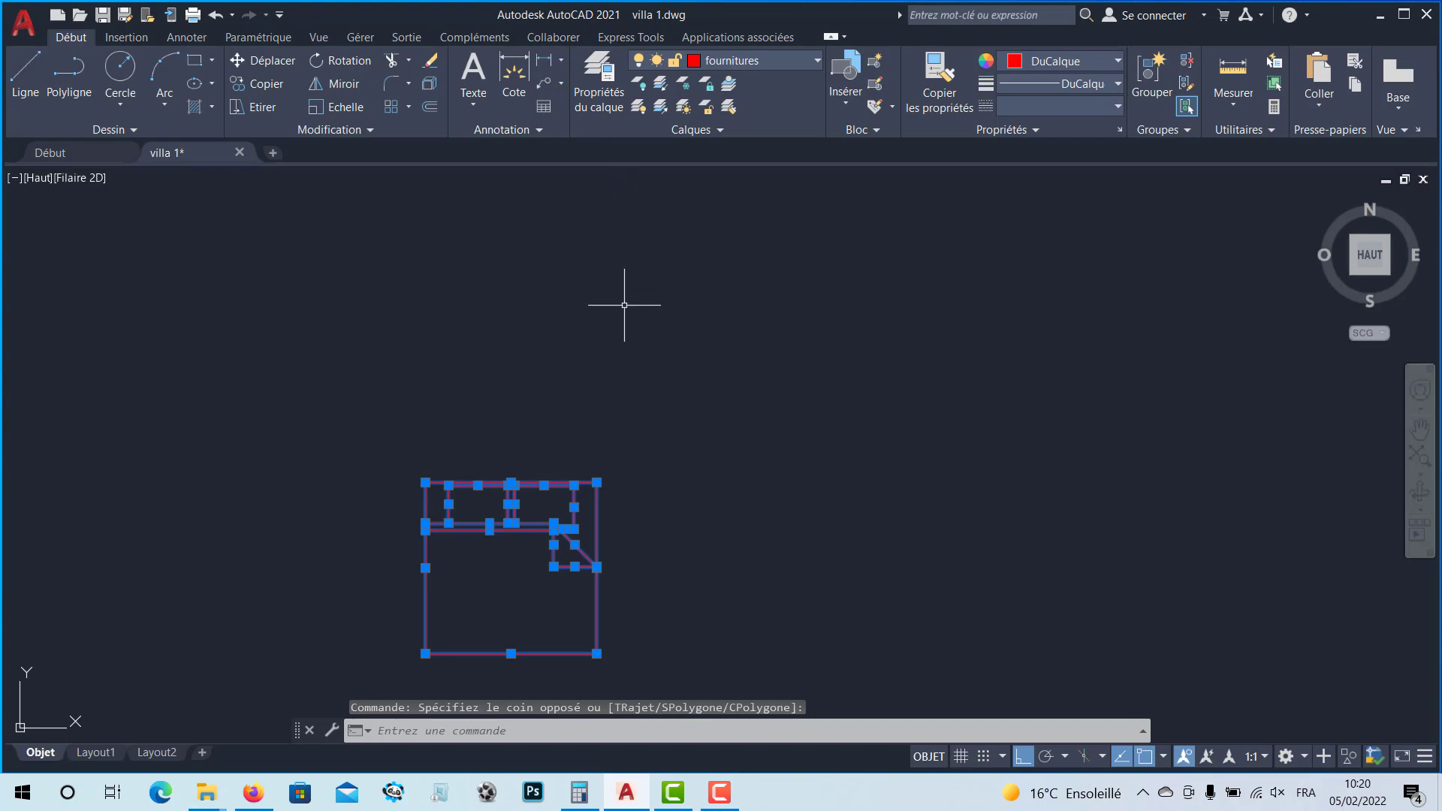
pyautogui.moveTo(158, 151)
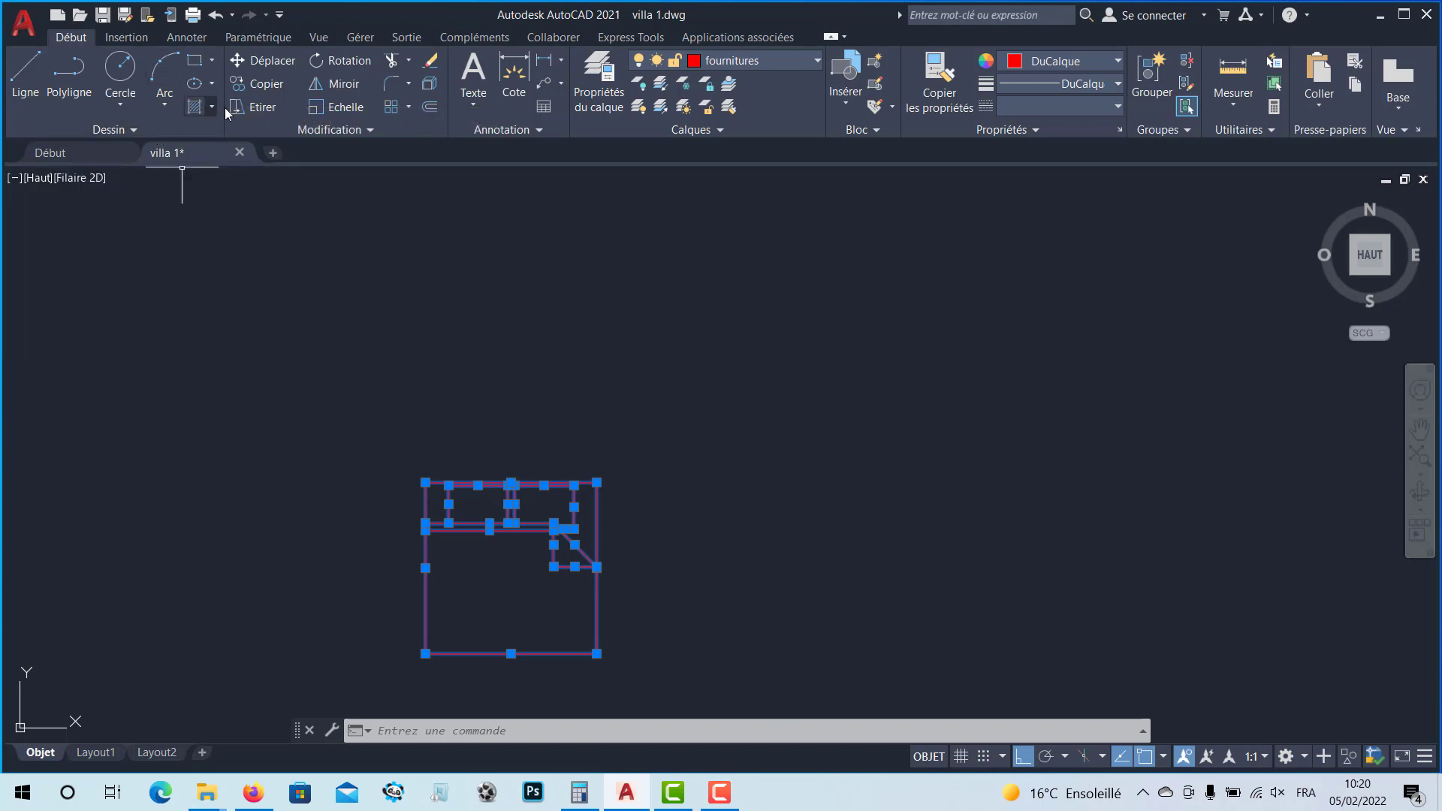
pyautogui.click(371, 130)
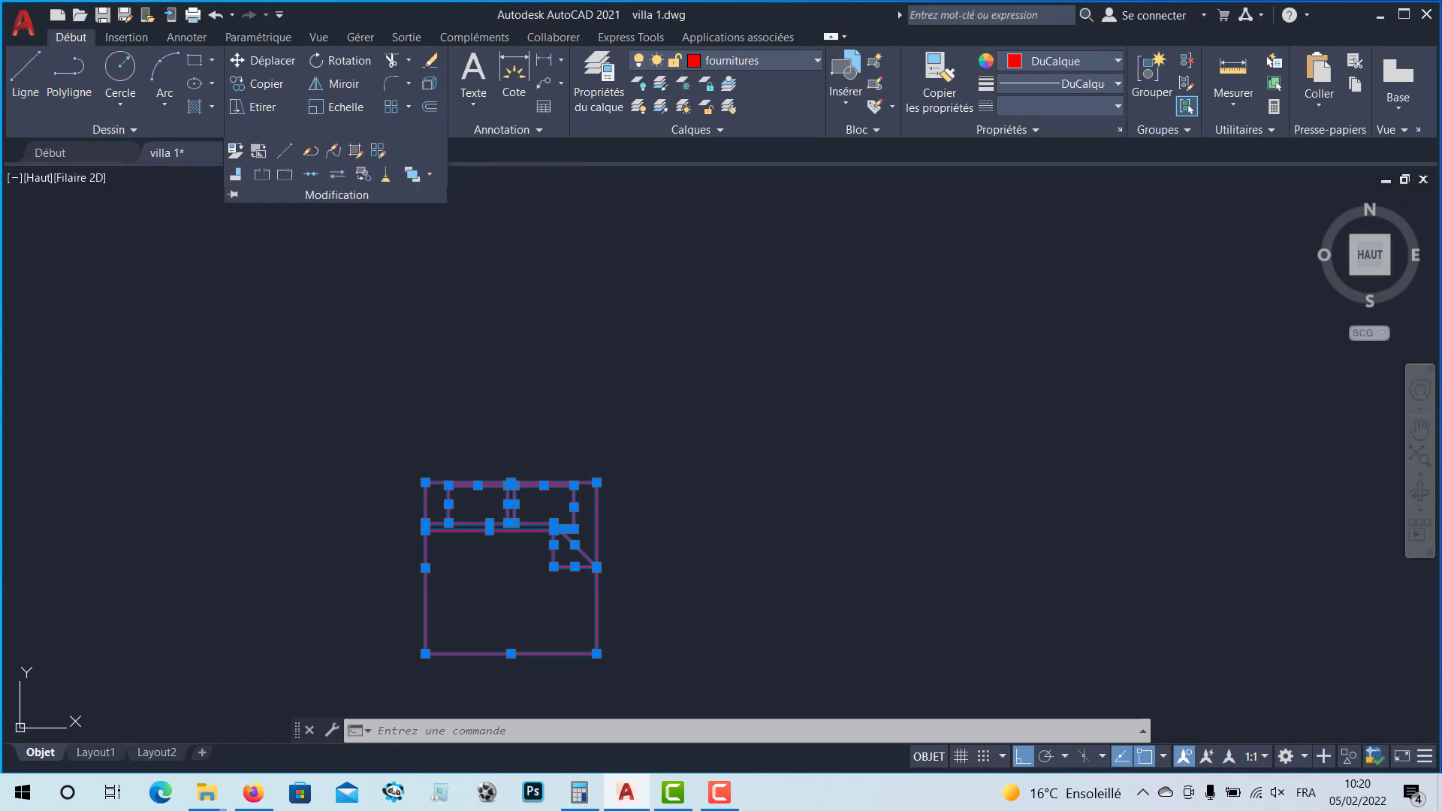
pyautogui.click(515, 391)
pyautogui.click(667, 490)
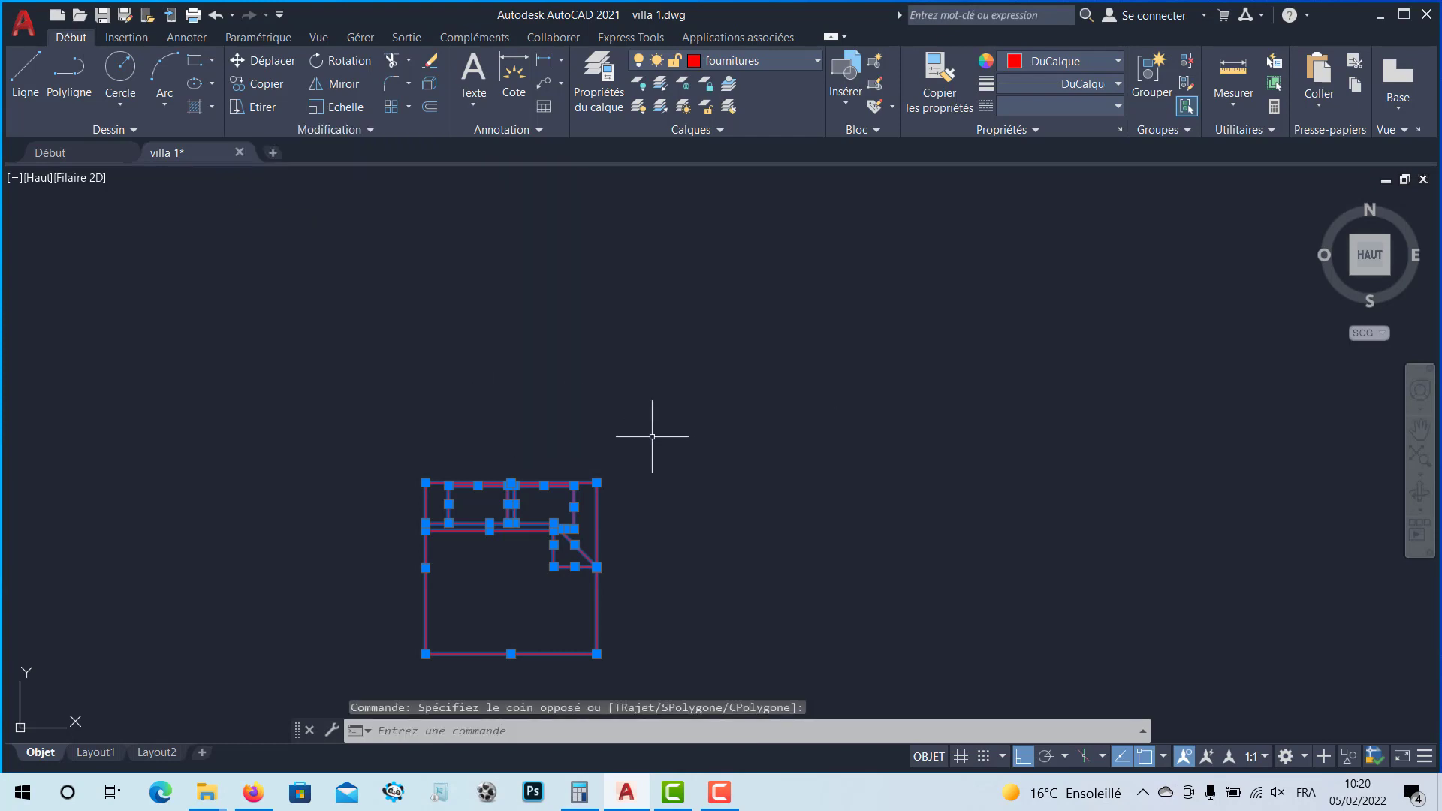
# Step: Turn on the drawing grid and clear the bed's selection
pyautogui.press('F7')
pyautogui.click(670, 405)
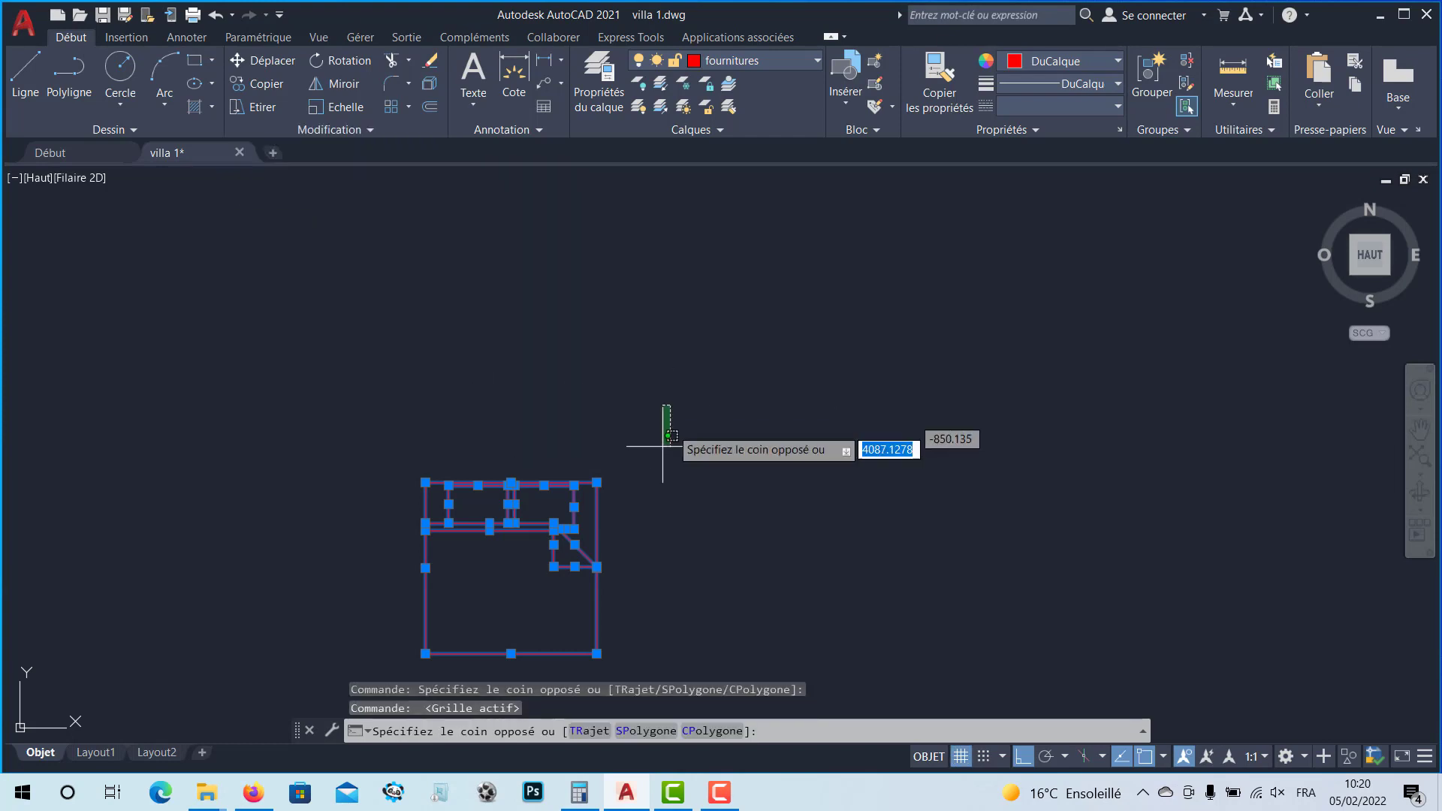
pyautogui.click(620, 510)
pyautogui.click(595, 499)
pyautogui.press('Escape')
pyautogui.press('Escape')
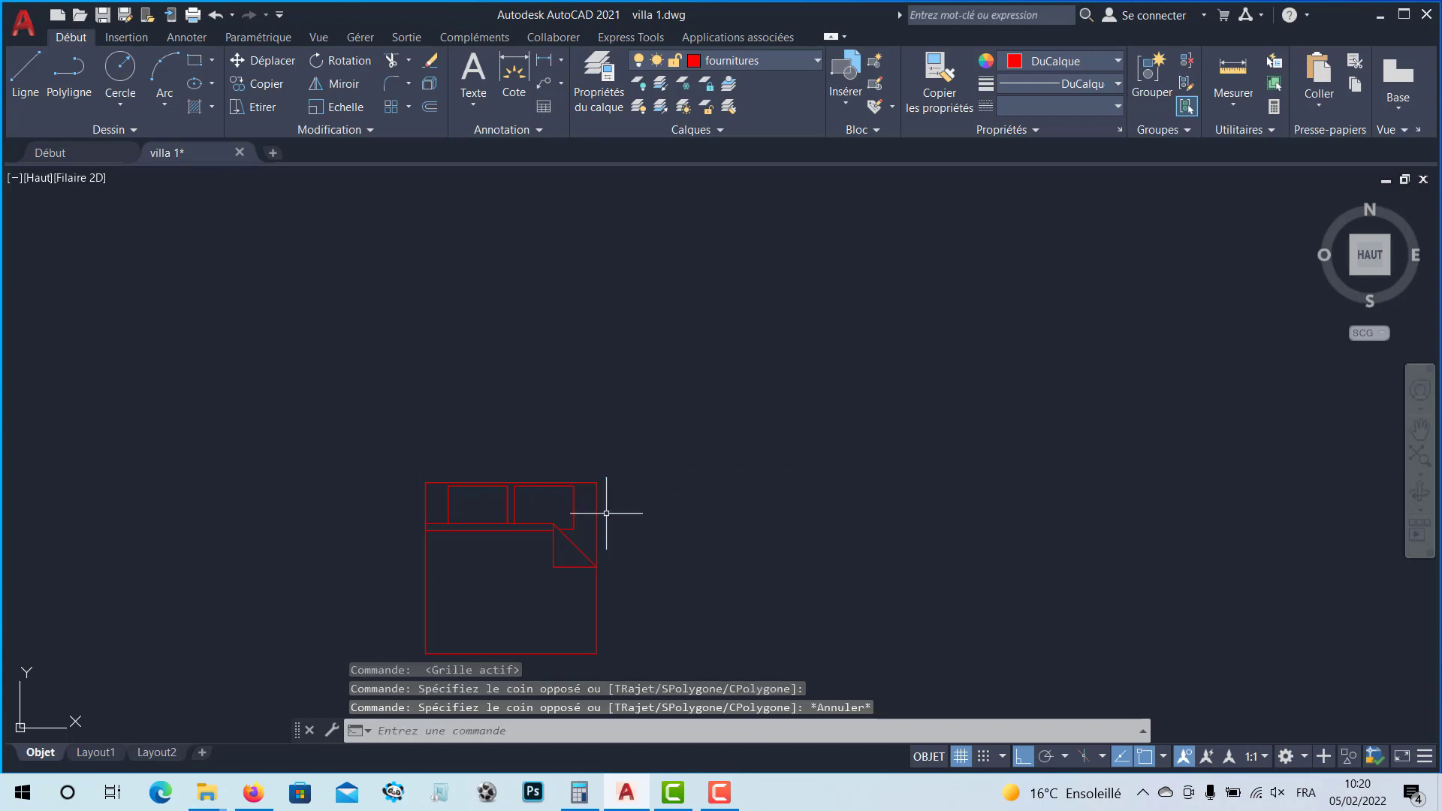
# Step: Select the whole bed and, with ortho mode off, move it by its upper-left corner into the left bedroom near the top wall
pyautogui.click(597, 515)
pyautogui.moveTo(564, 499); pyautogui.dragTo(613, 389, button='middle')
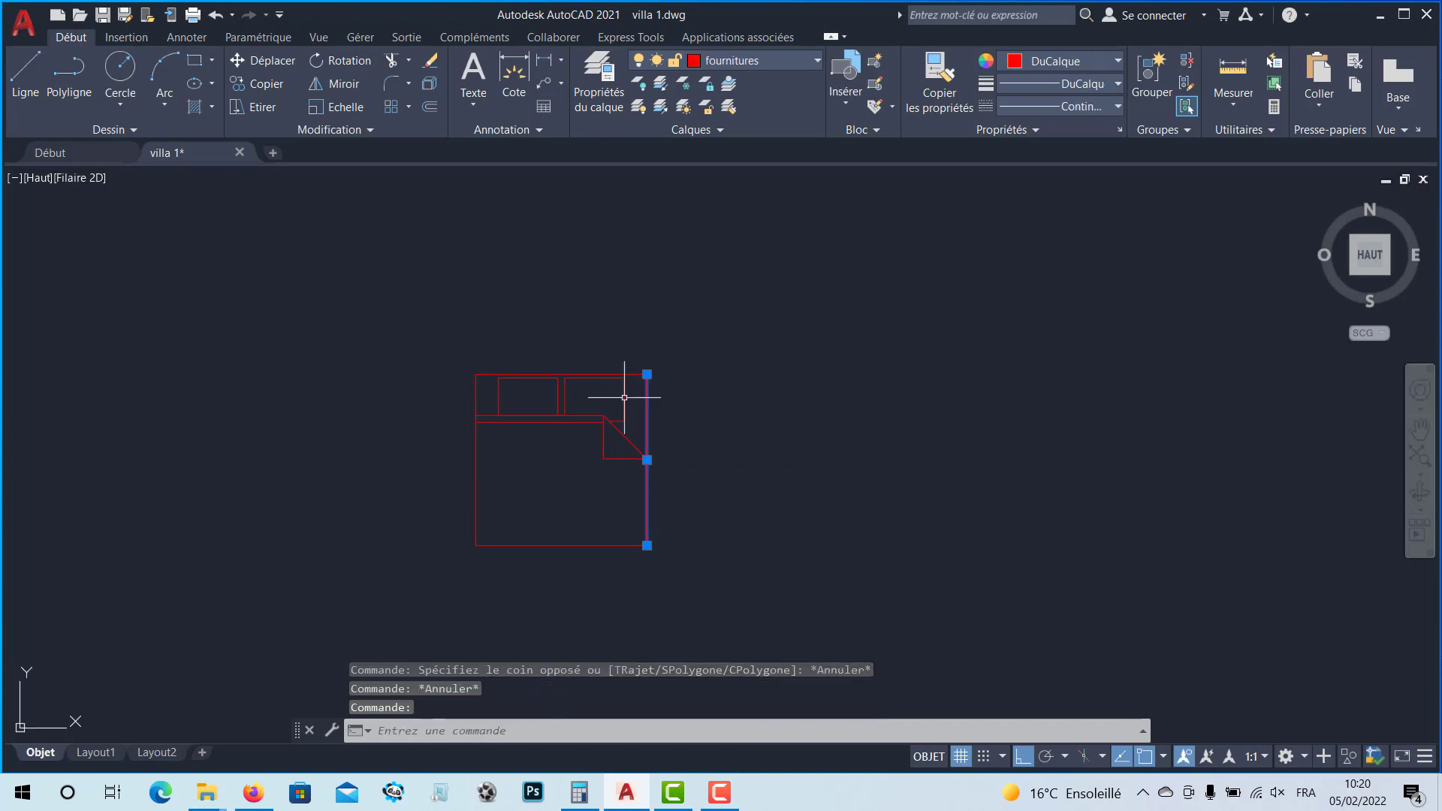
pyautogui.click(702, 337)
pyautogui.click(429, 543)
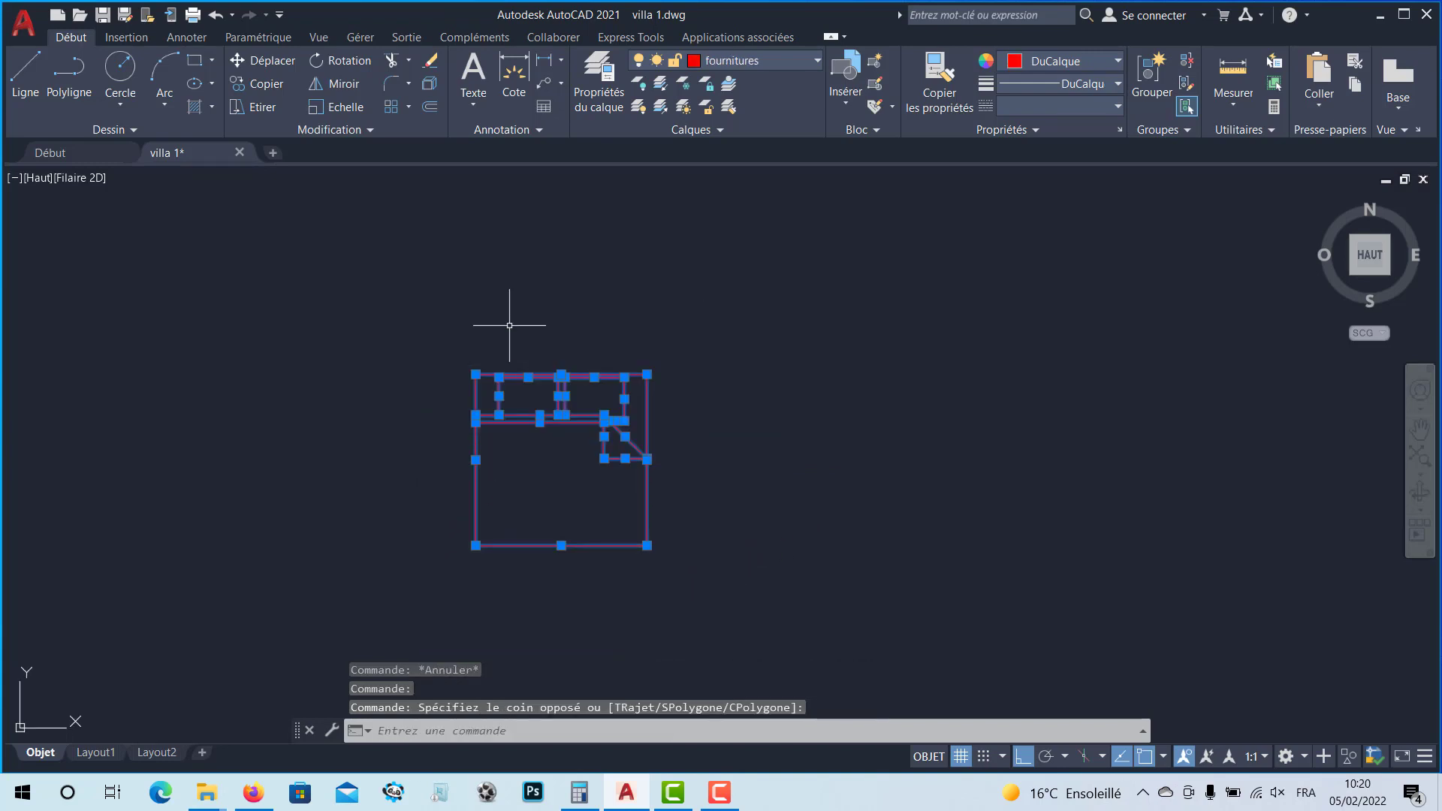
pyautogui.click(250, 61)
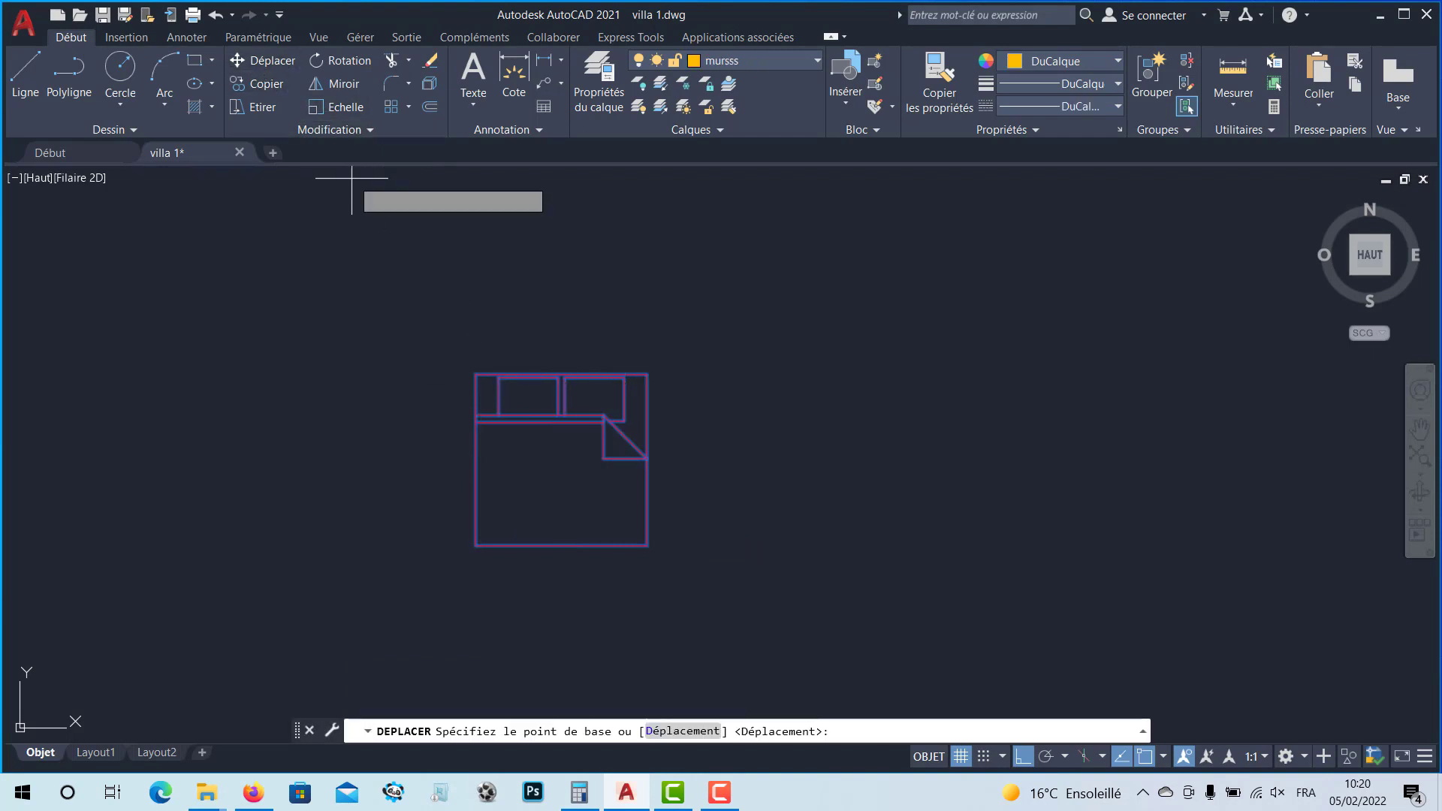
pyautogui.click(478, 375)
pyautogui.scroll(-6, 536, 307)
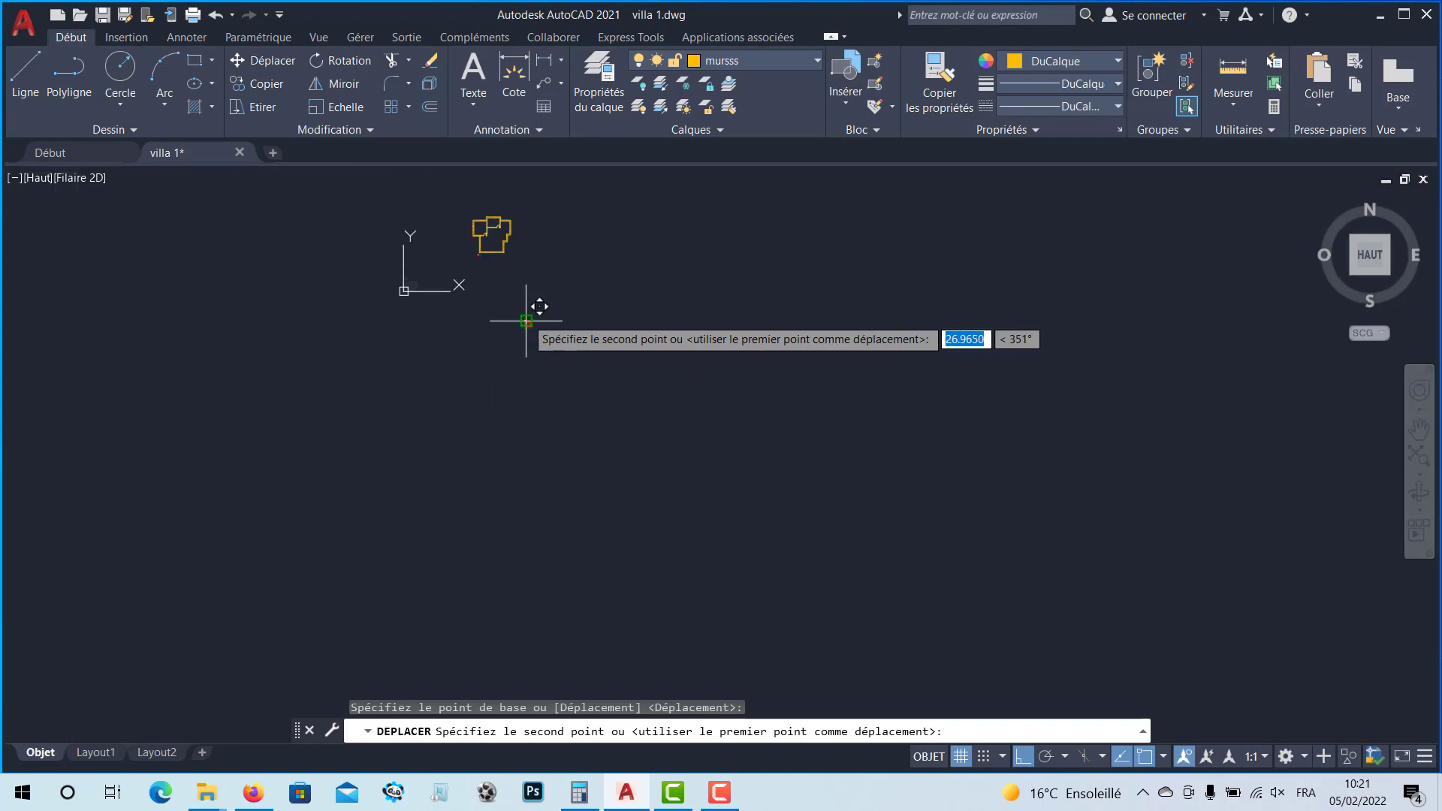
pyautogui.scroll(7, 549, 310)
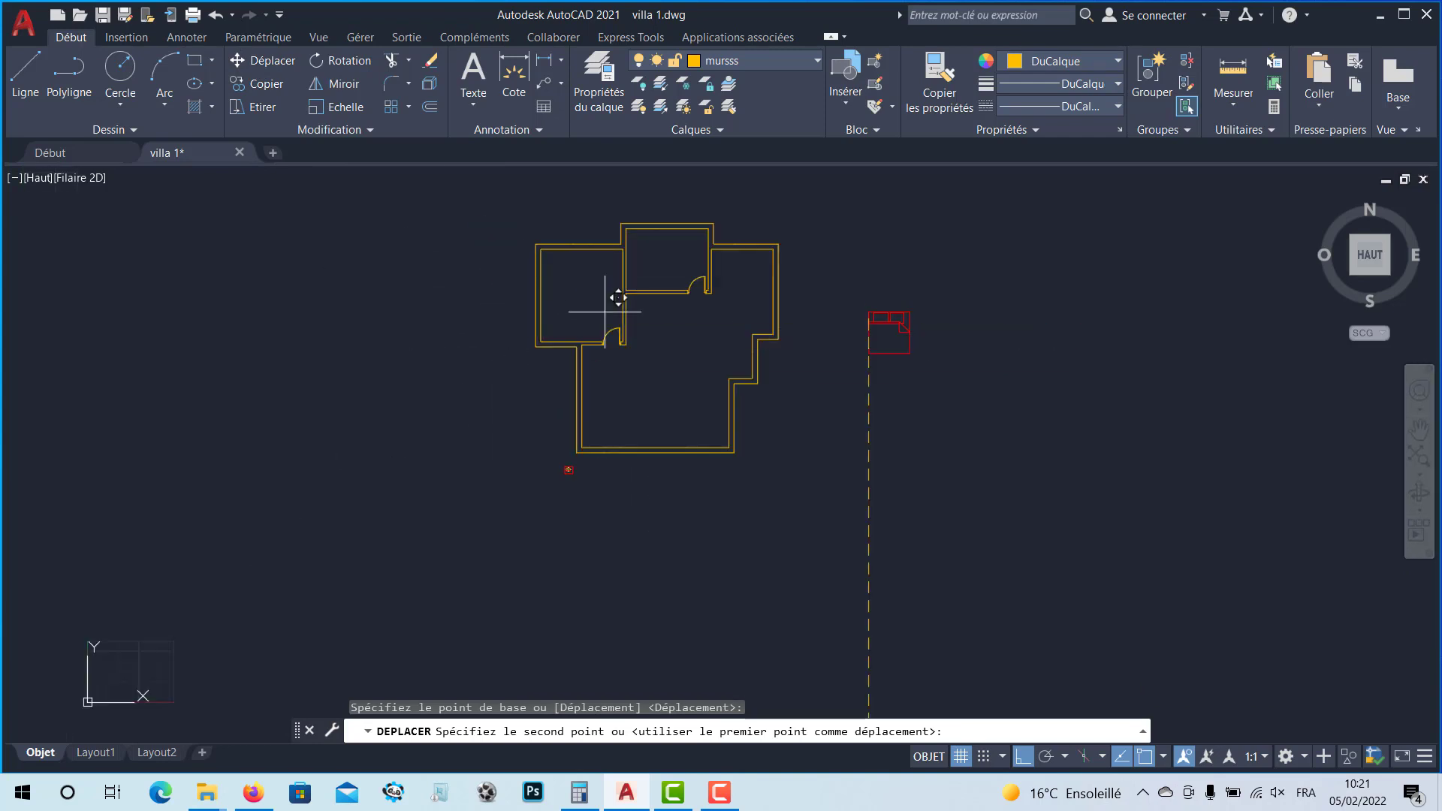
pyautogui.press('F8')
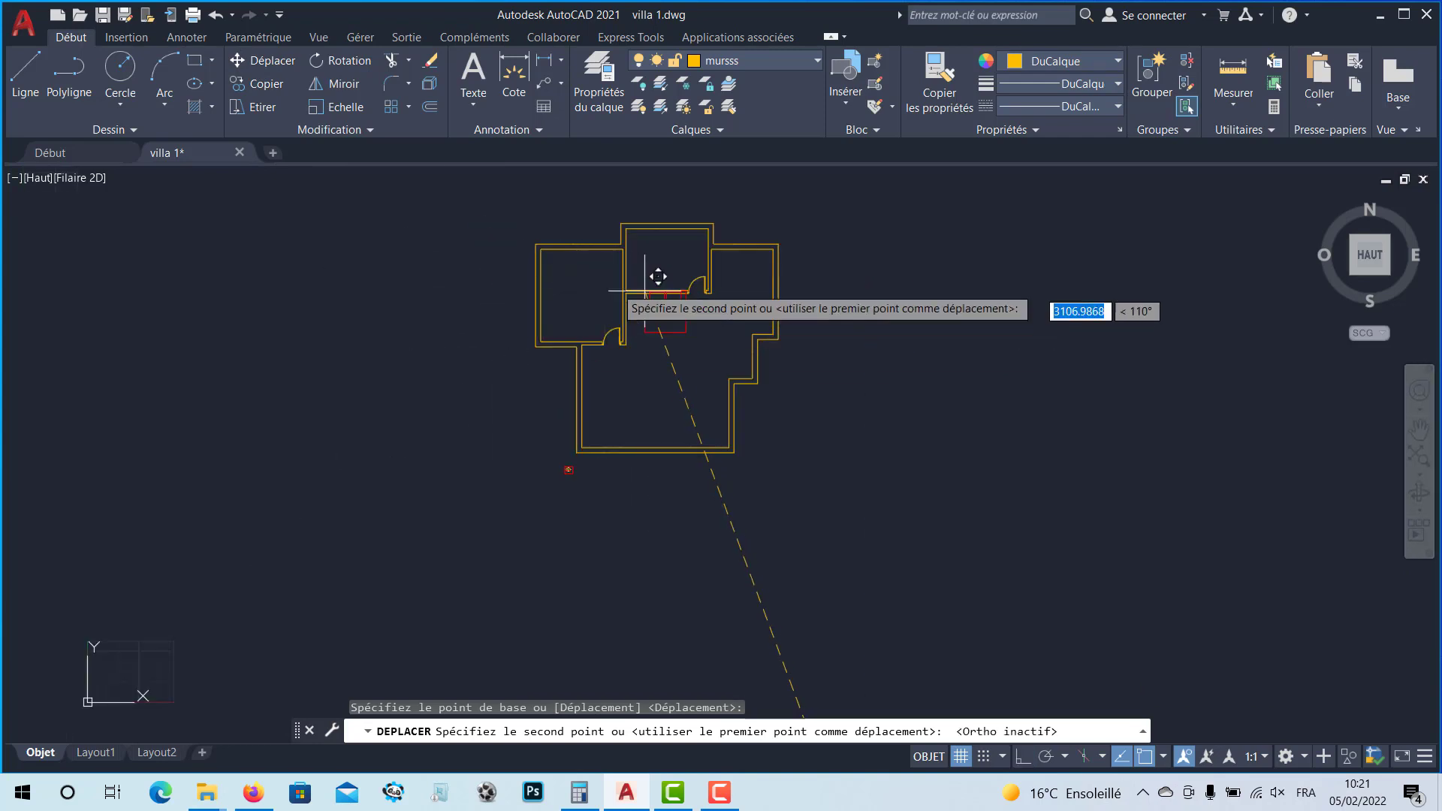
pyautogui.scroll(5, 567, 274)
pyautogui.moveTo(579, 260); pyautogui.dragTo(525, 358, button='middle')
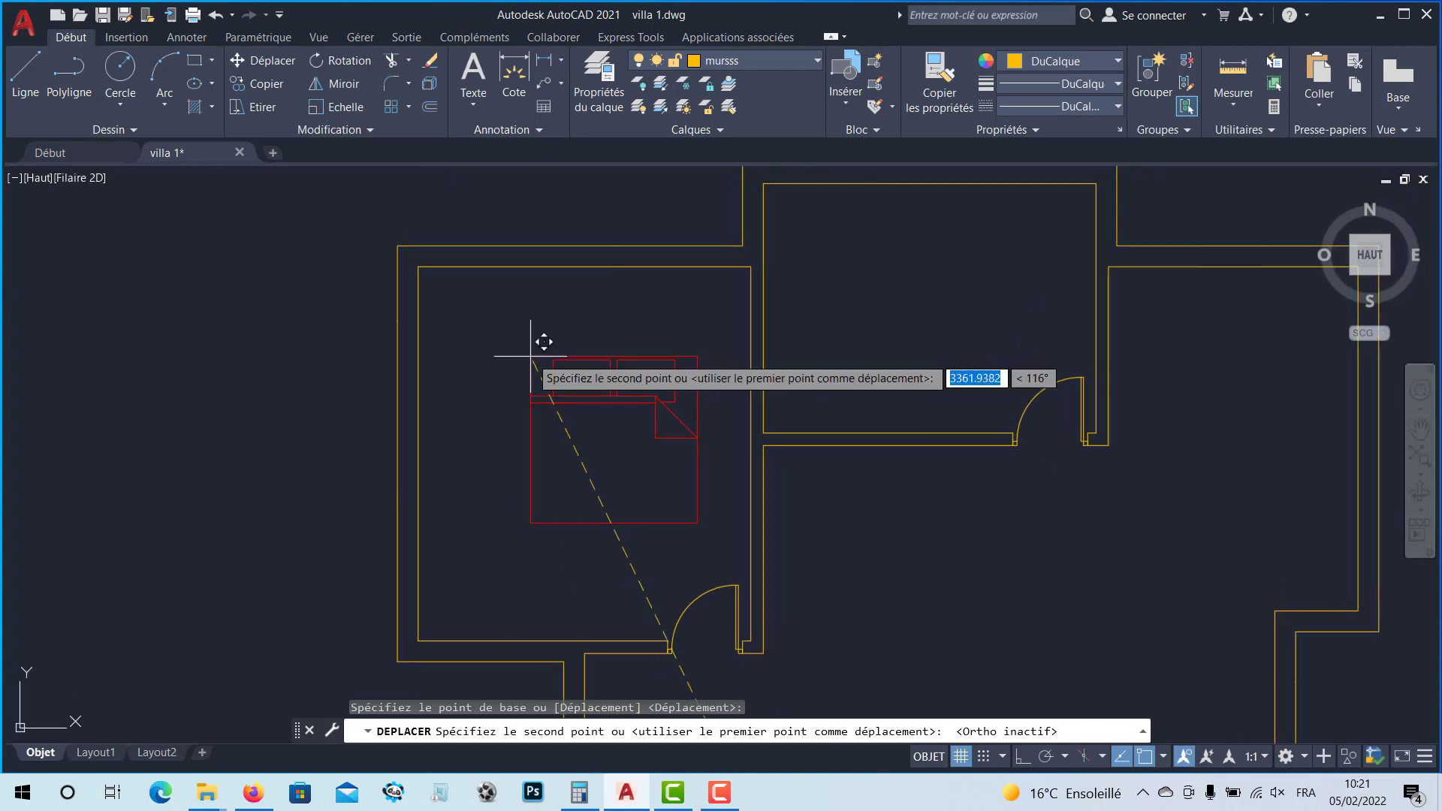
pyautogui.click(494, 278)
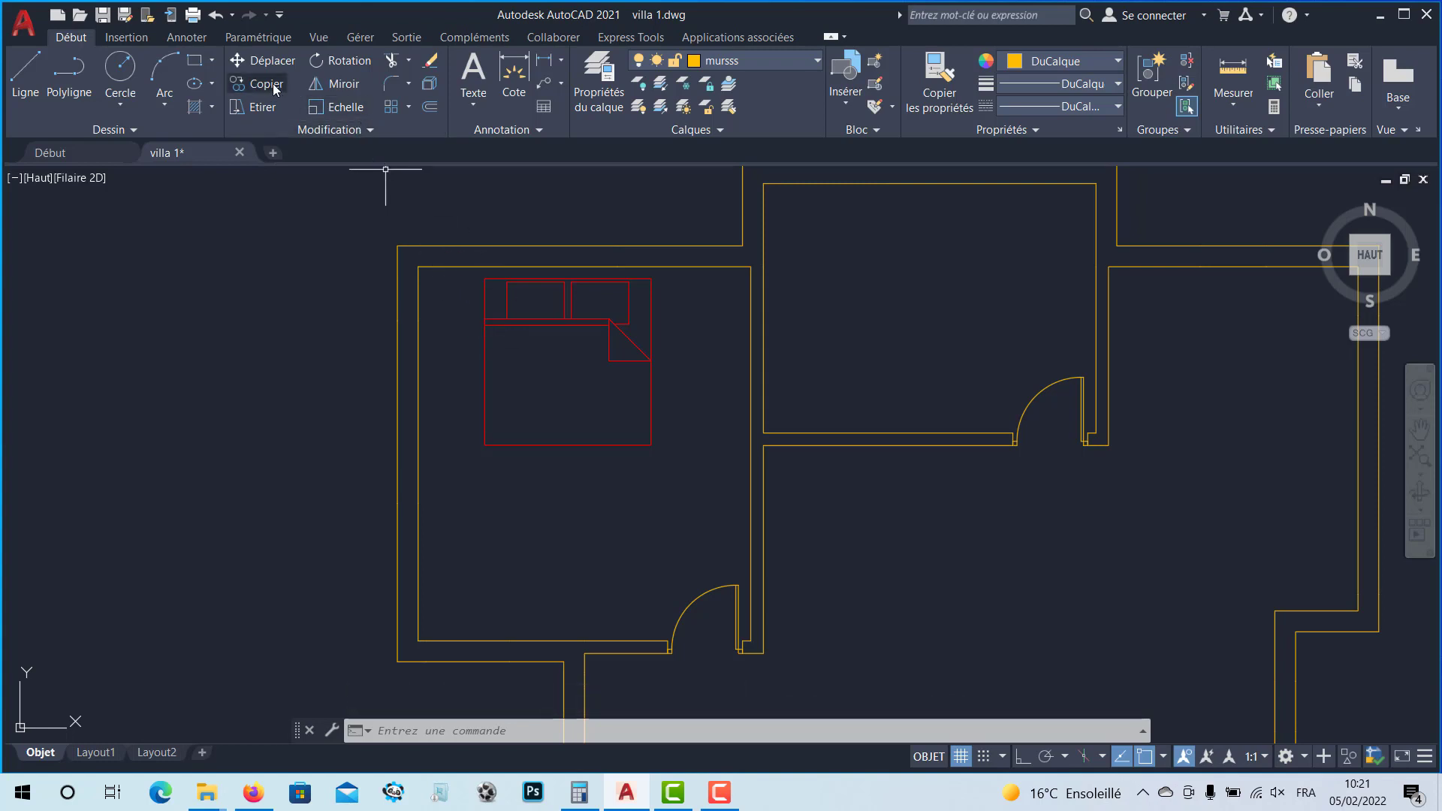
pyautogui.click(346, 60)
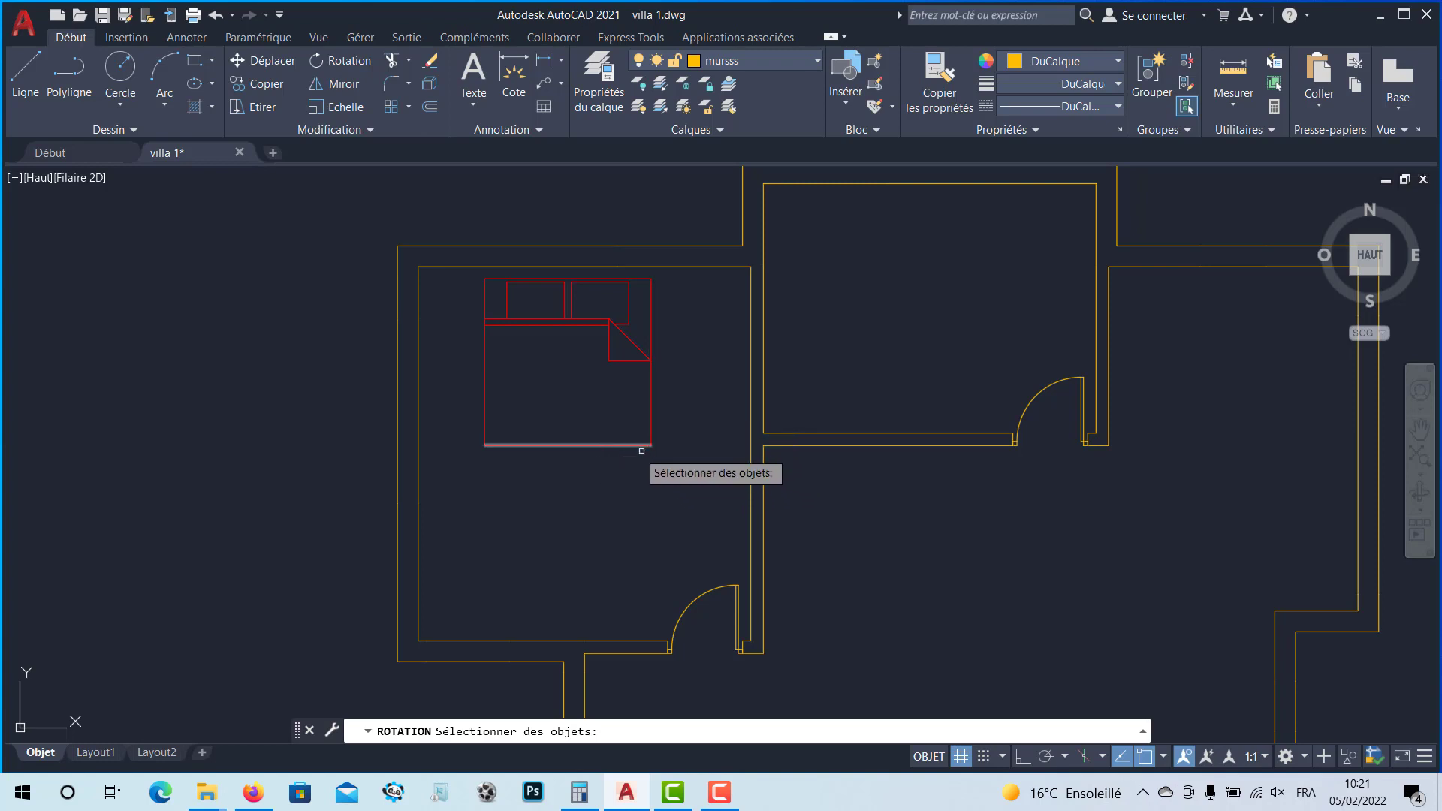
pyautogui.click(677, 466)
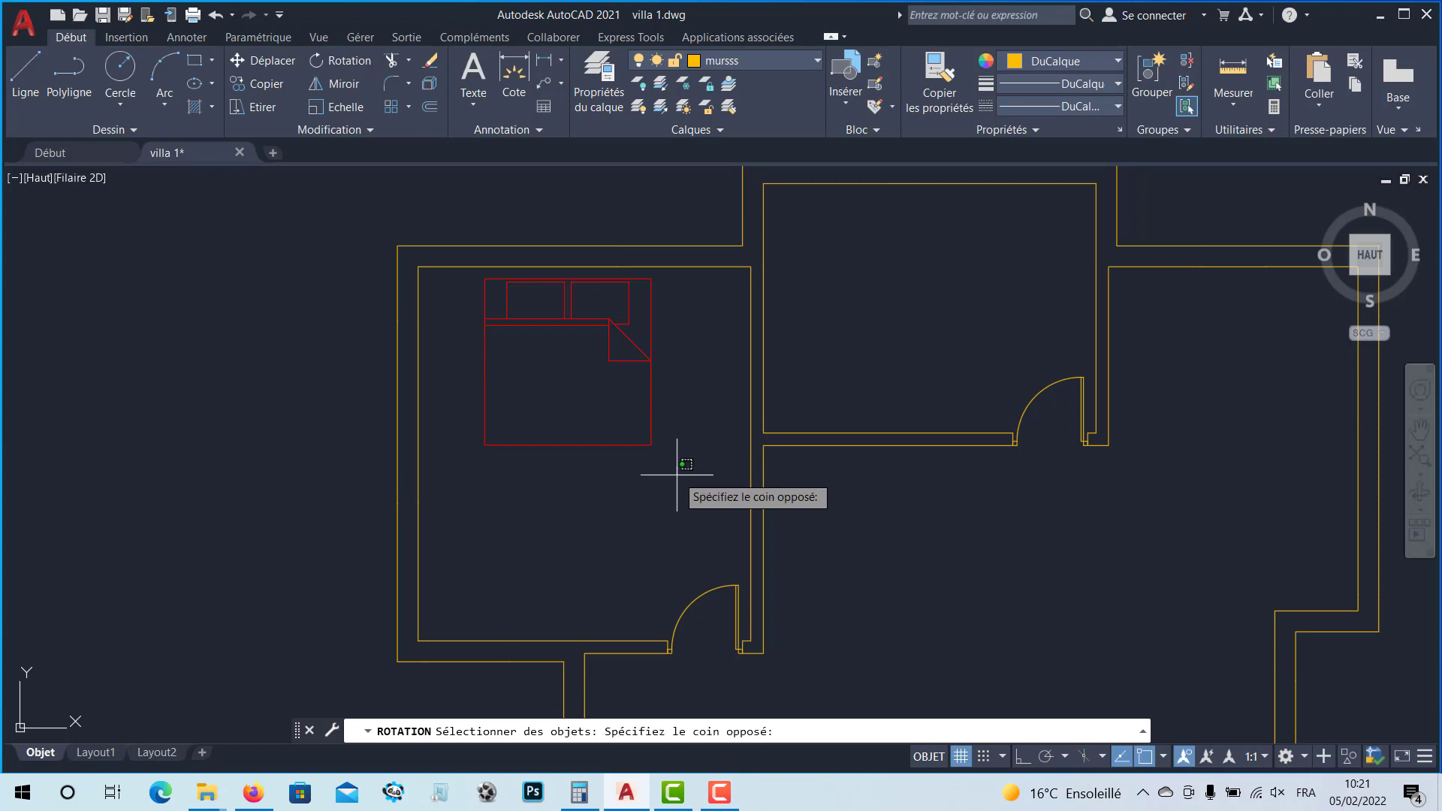
pyautogui.click(461, 277)
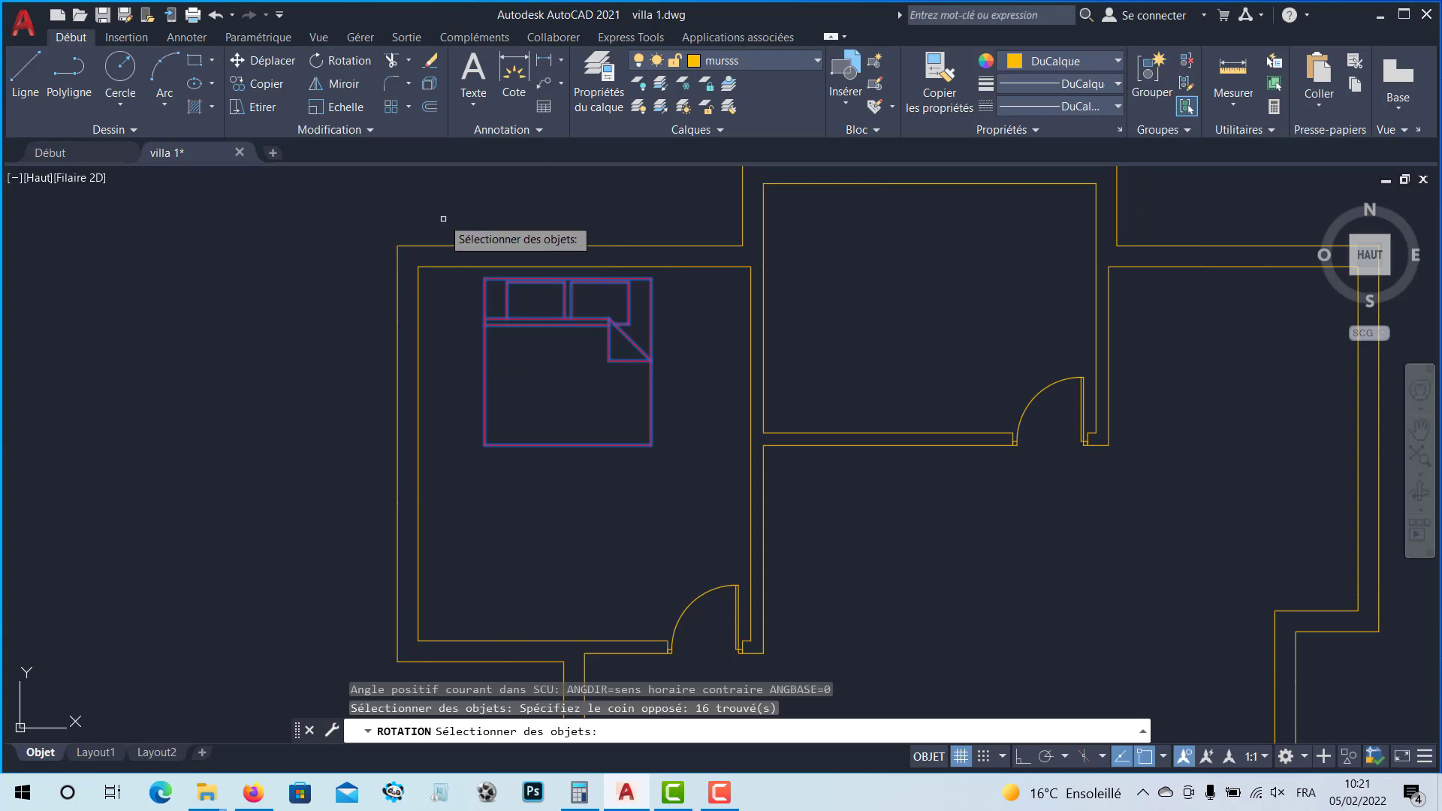
# Step: Rotate the whole bed 270° about its upper-left corner
pyautogui.click(341, 61)
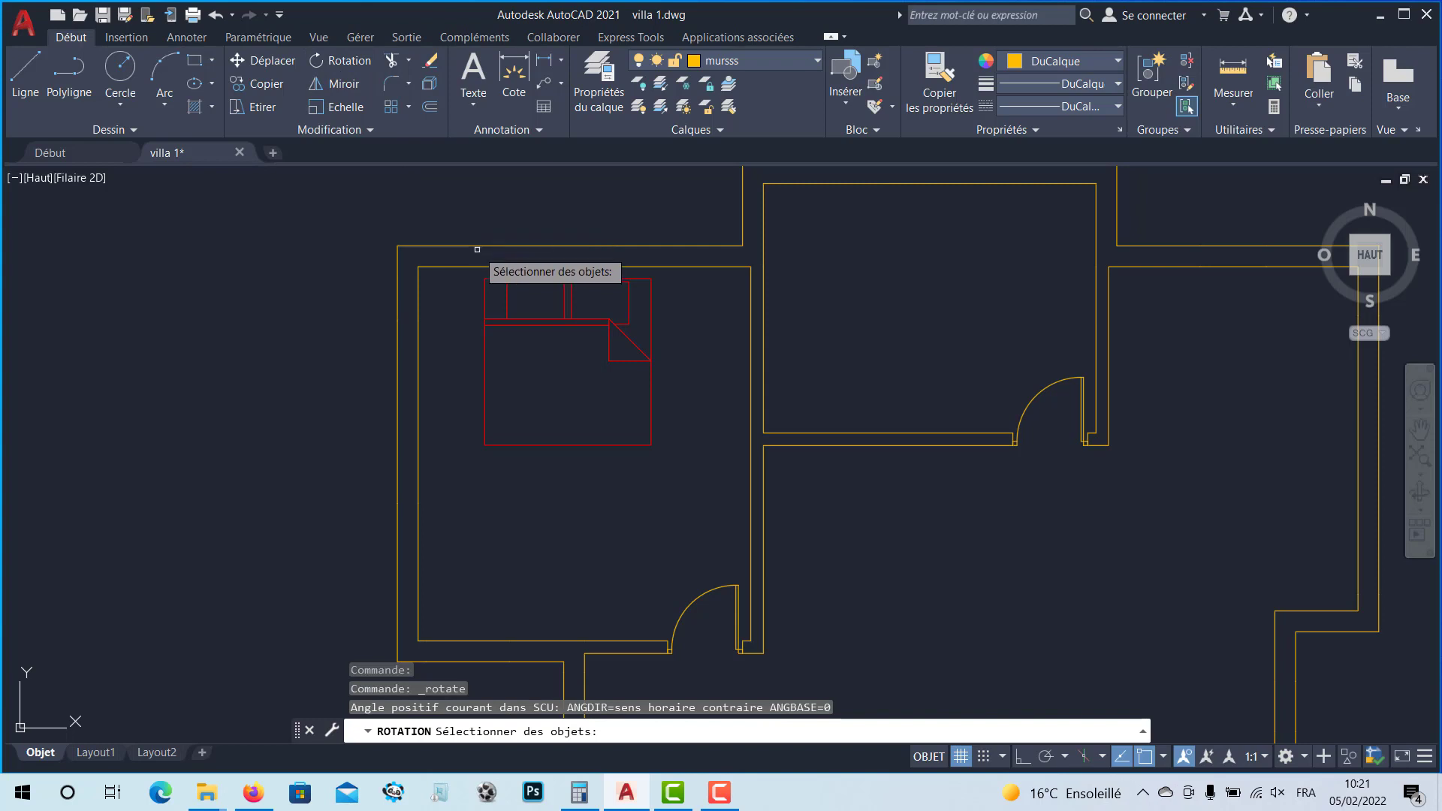
pyautogui.click(675, 278)
pyautogui.click(459, 420)
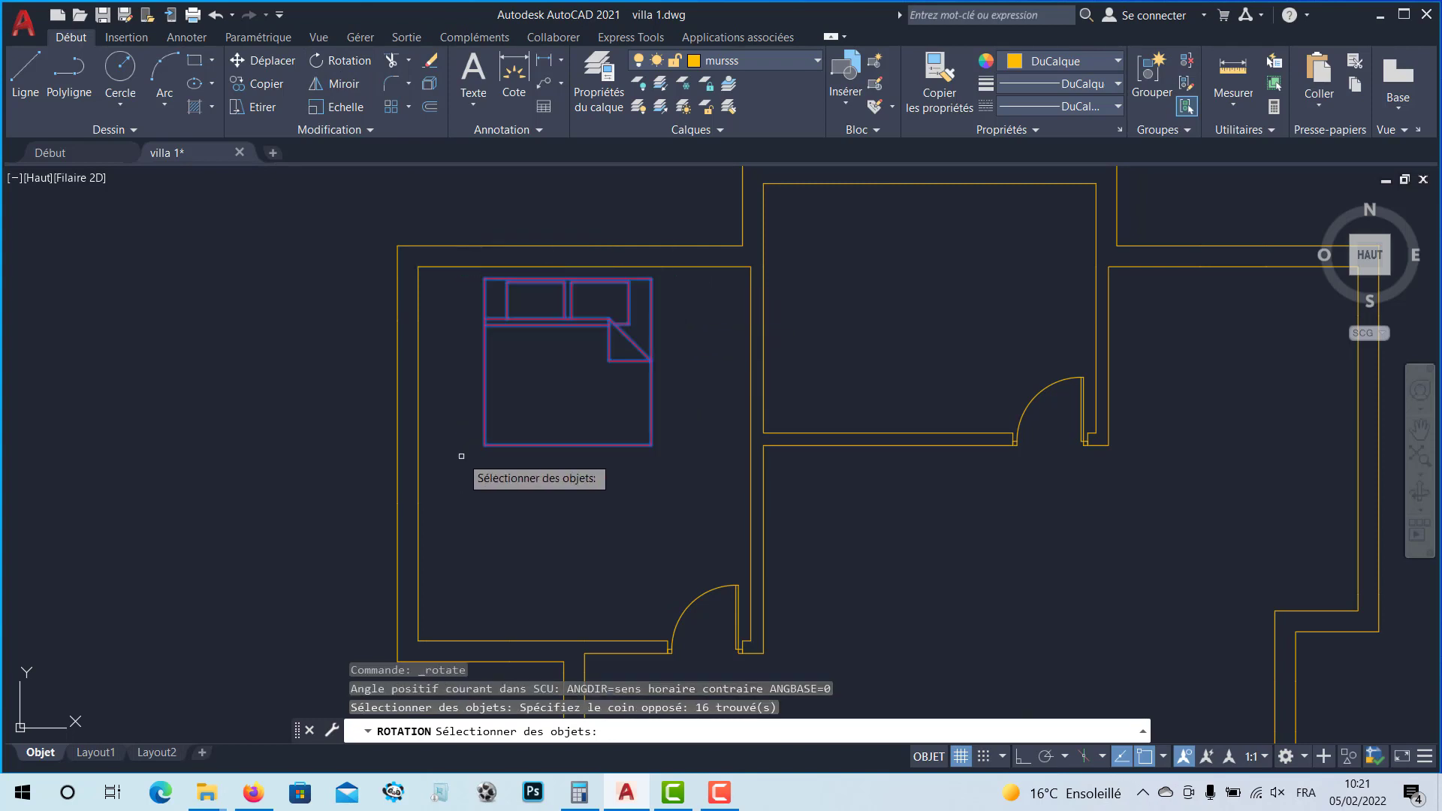
pyautogui.press('Return')
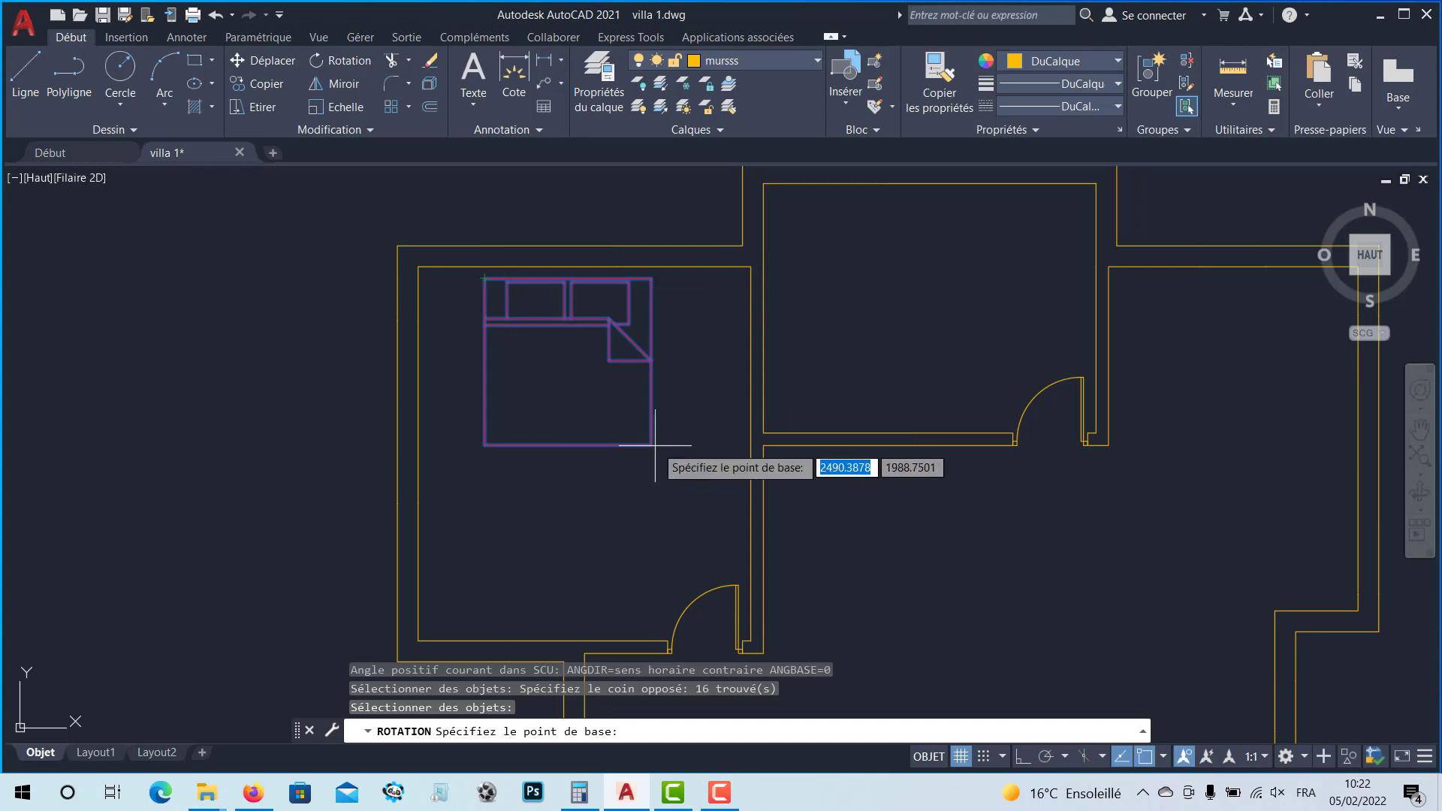
pyautogui.click(485, 279)
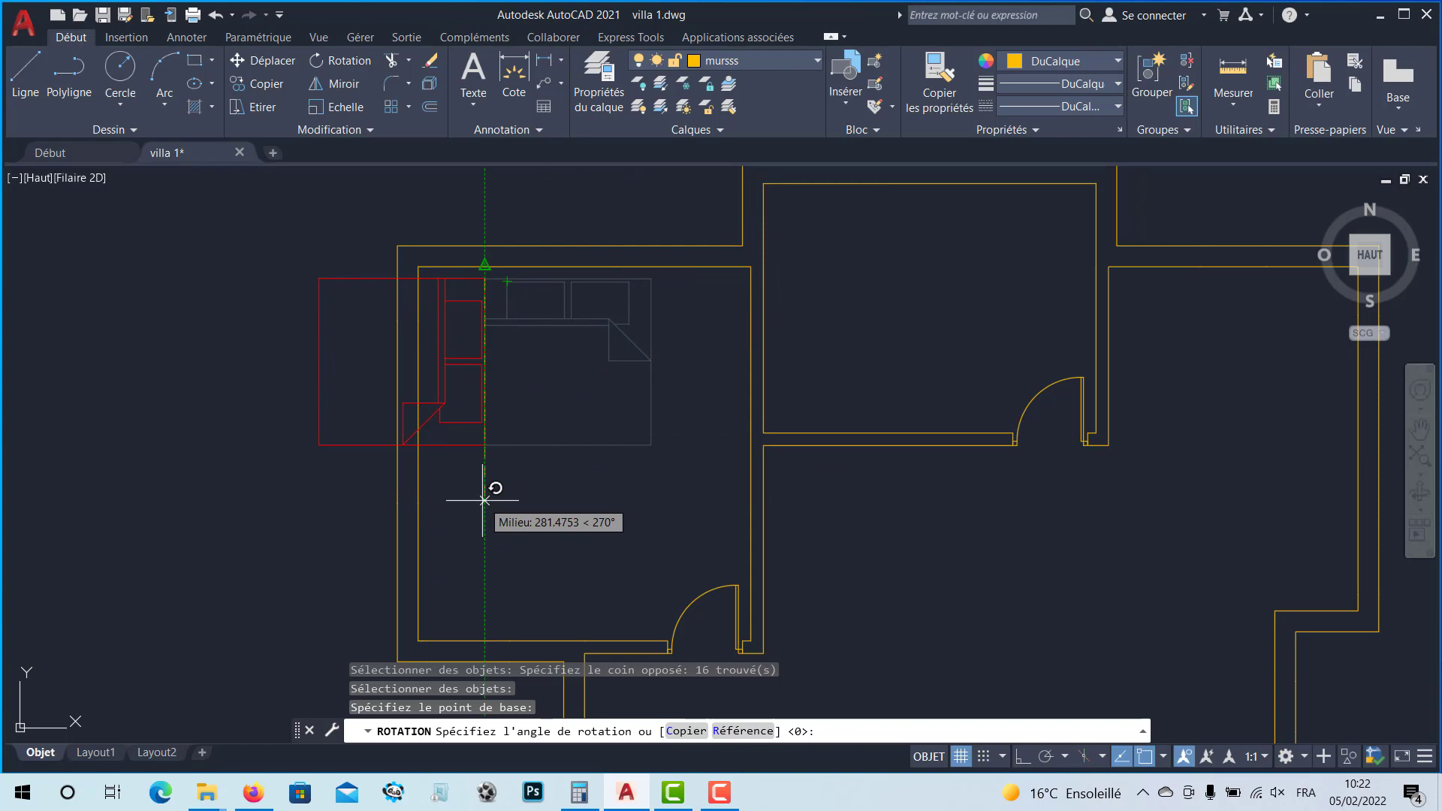
pyautogui.click(484, 500)
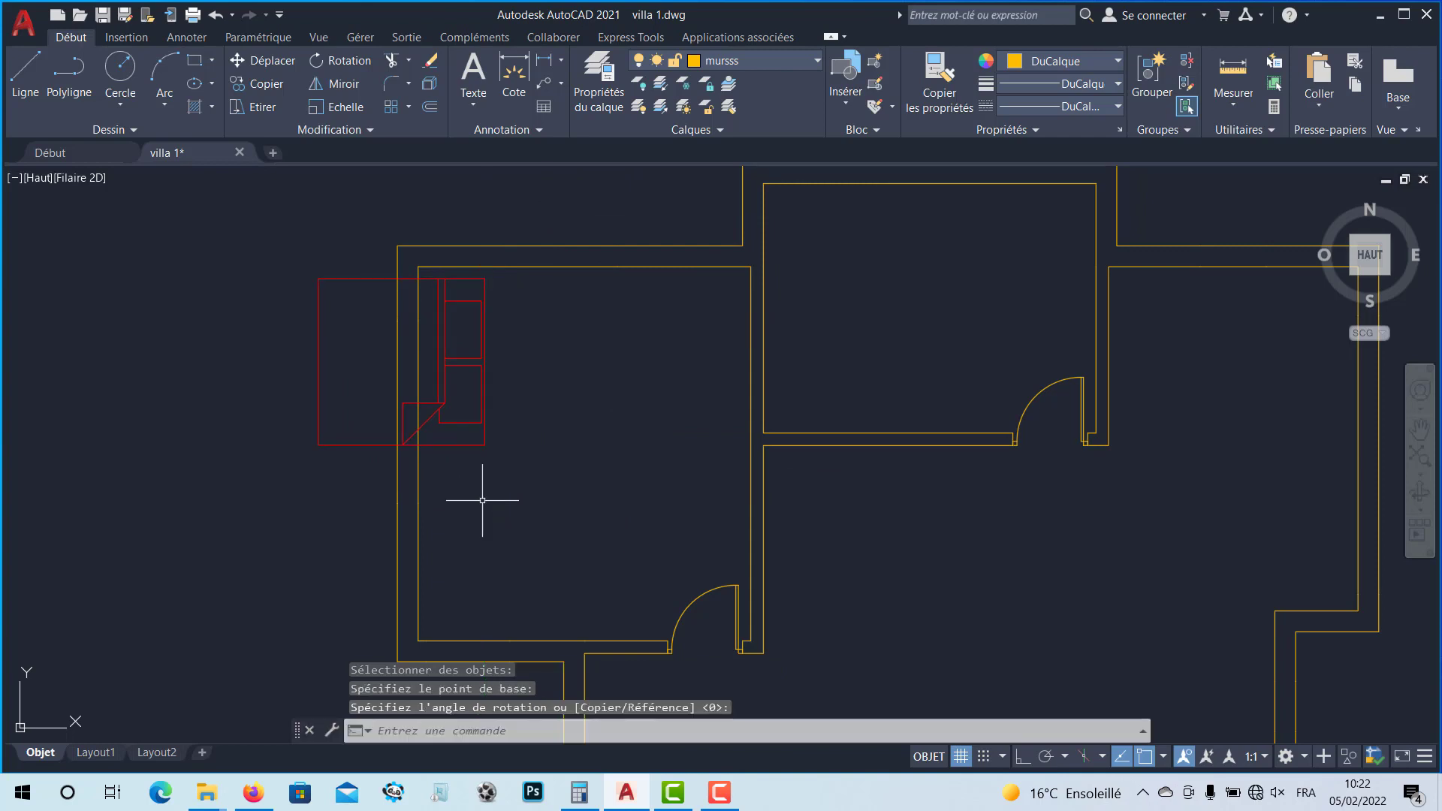
# Step: Select all the rotated bed's lines and move it by its lower-right corner inside the bedroom, close to the right-hand wall
pyautogui.click(484, 380)
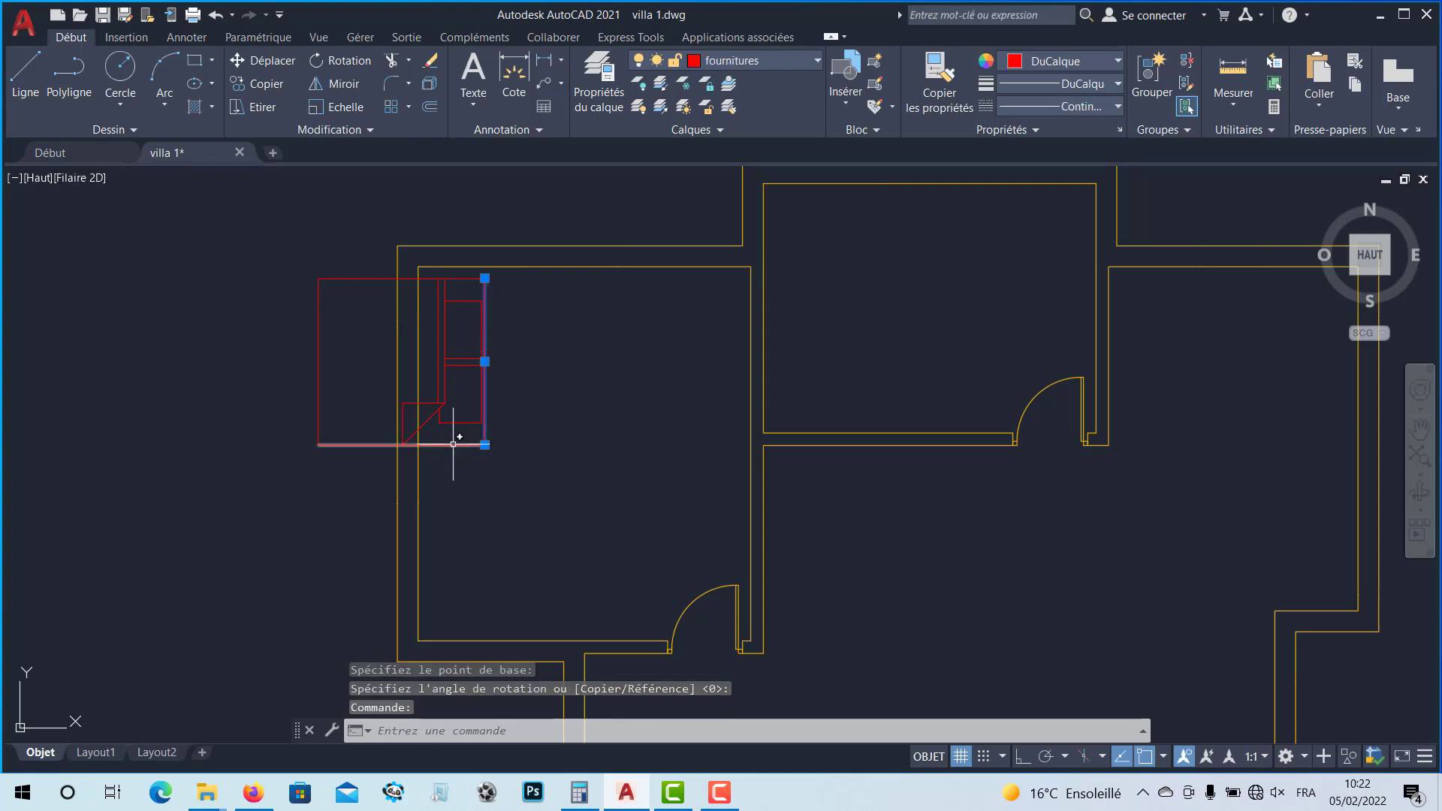
pyautogui.click(454, 445)
pyautogui.click(460, 422)
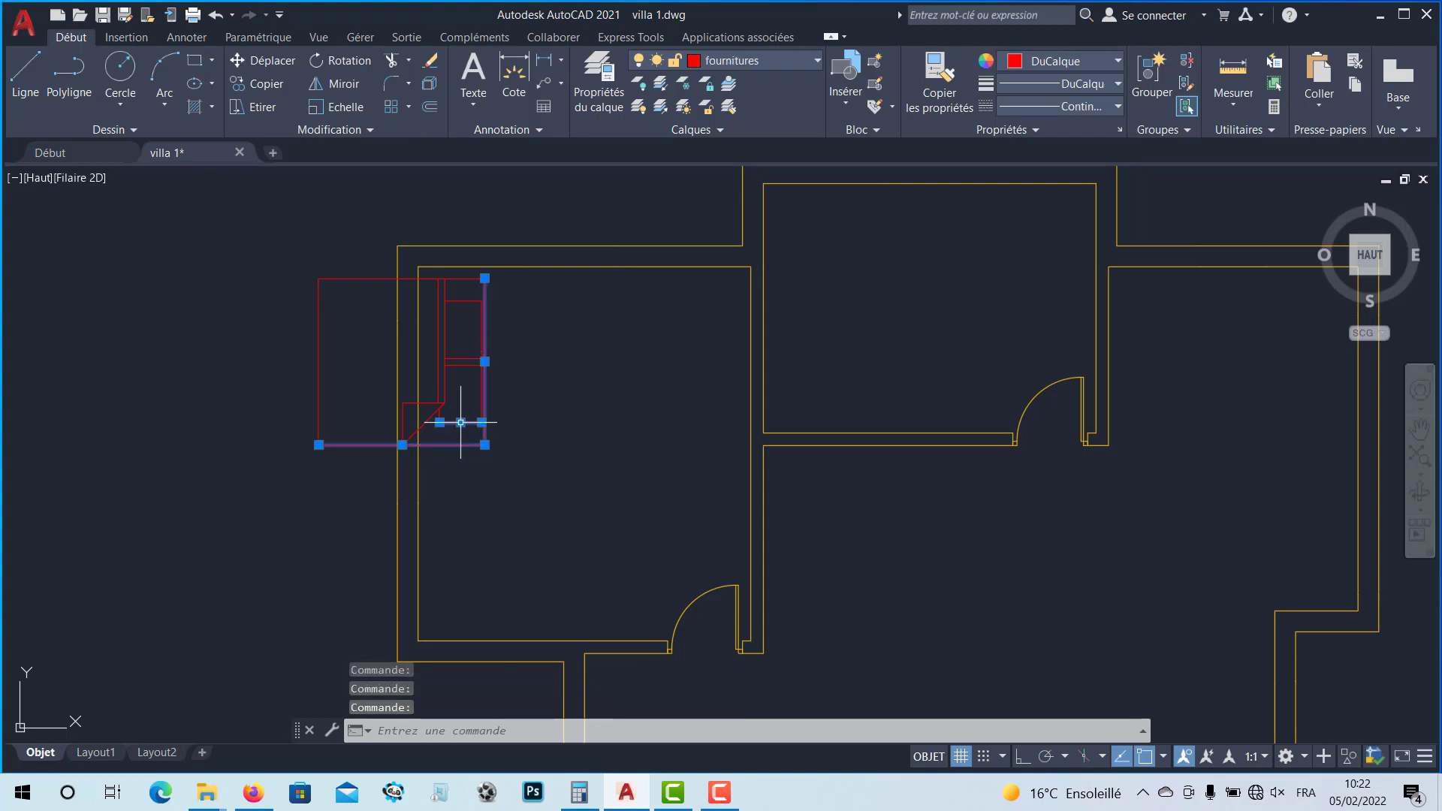
pyautogui.click(468, 277)
pyautogui.click(440, 294)
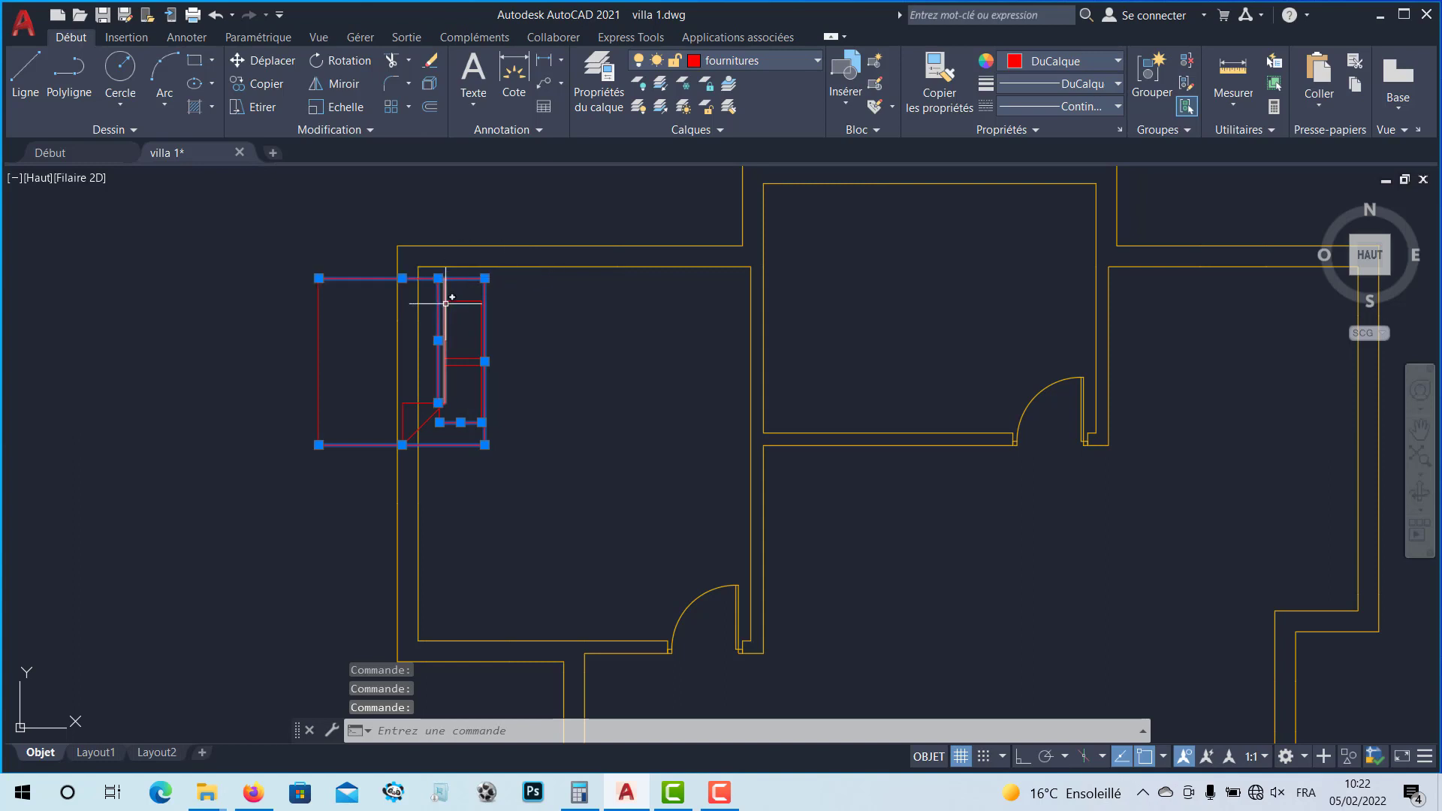
pyautogui.click(445, 303)
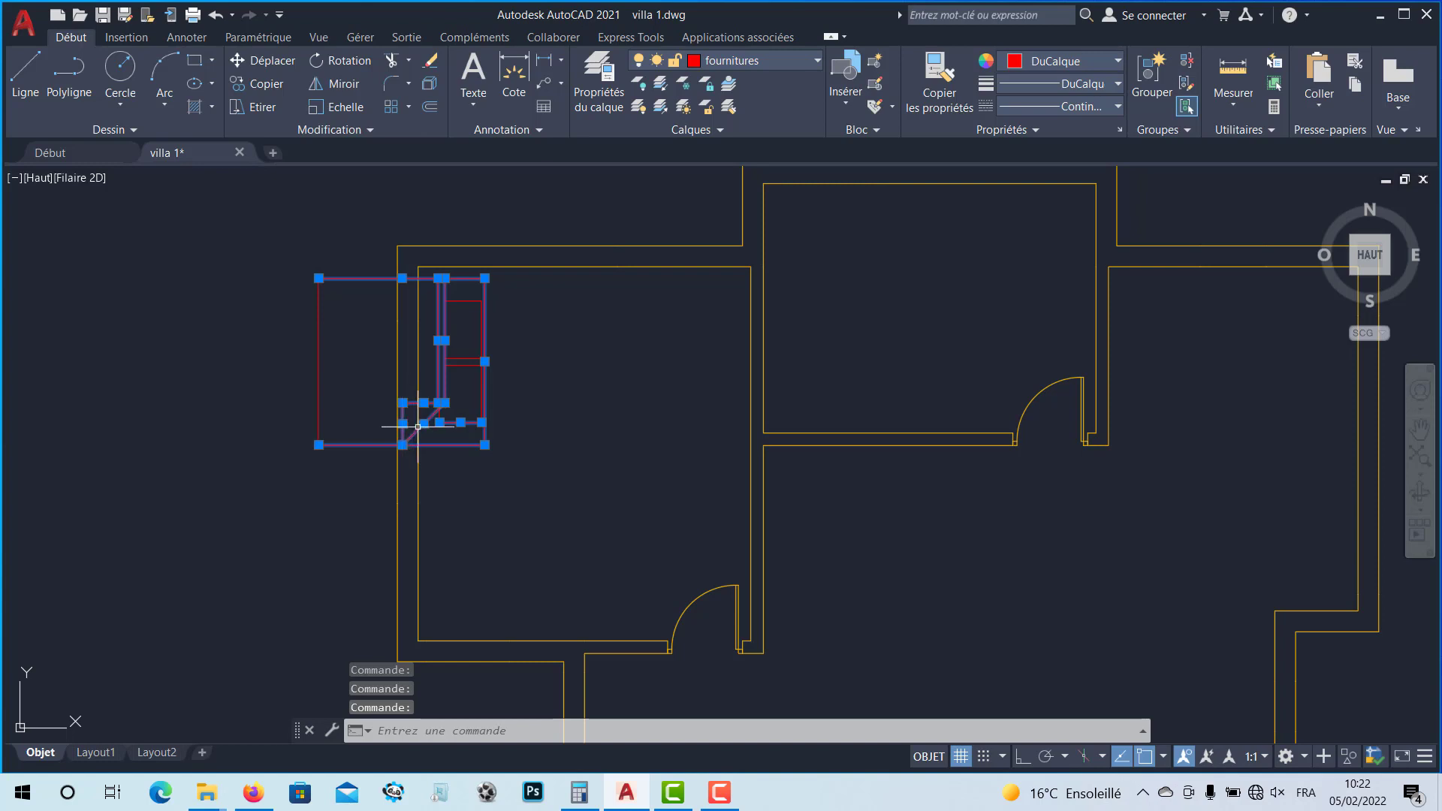
pyautogui.scroll(6, 474, 353)
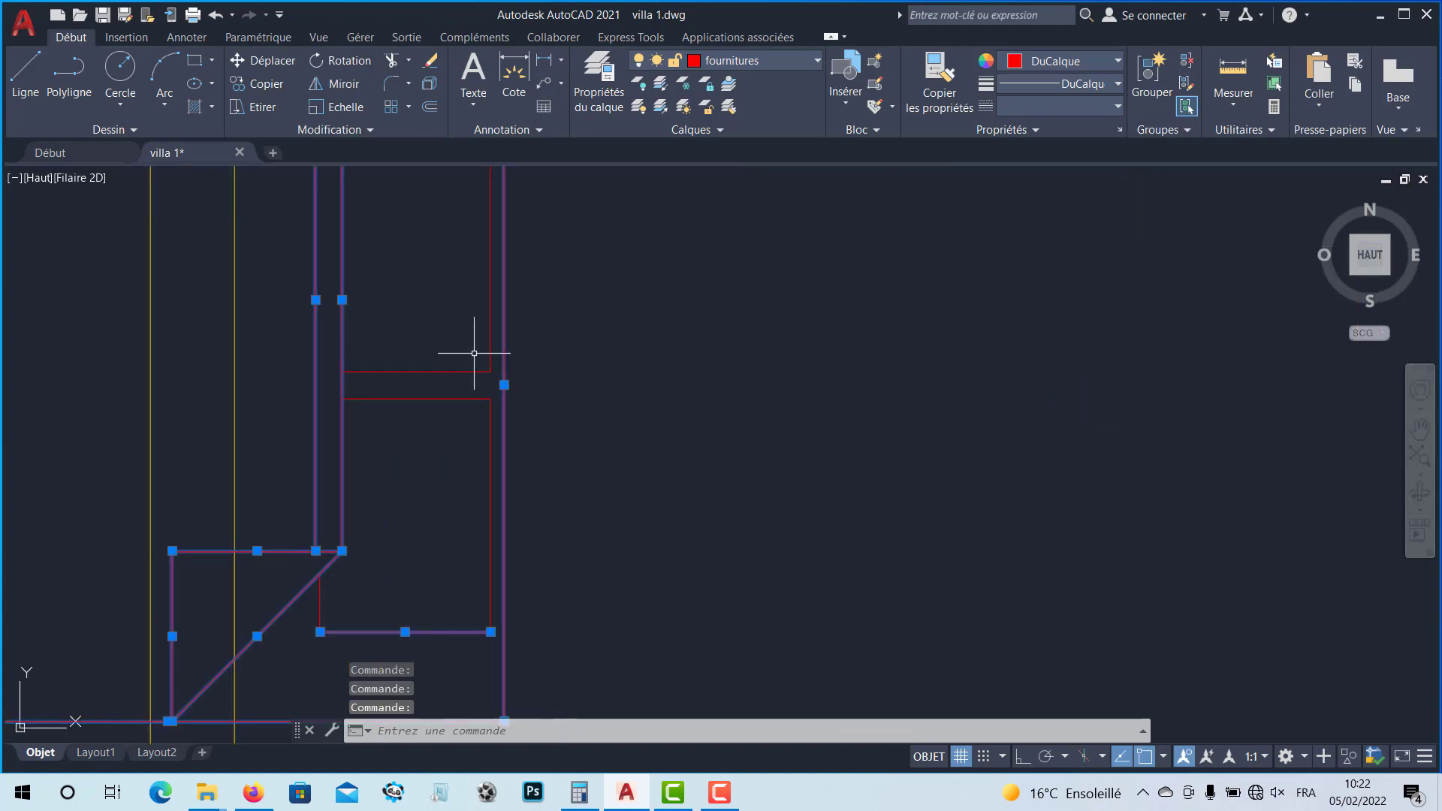
pyautogui.click(460, 355)
pyautogui.click(429, 421)
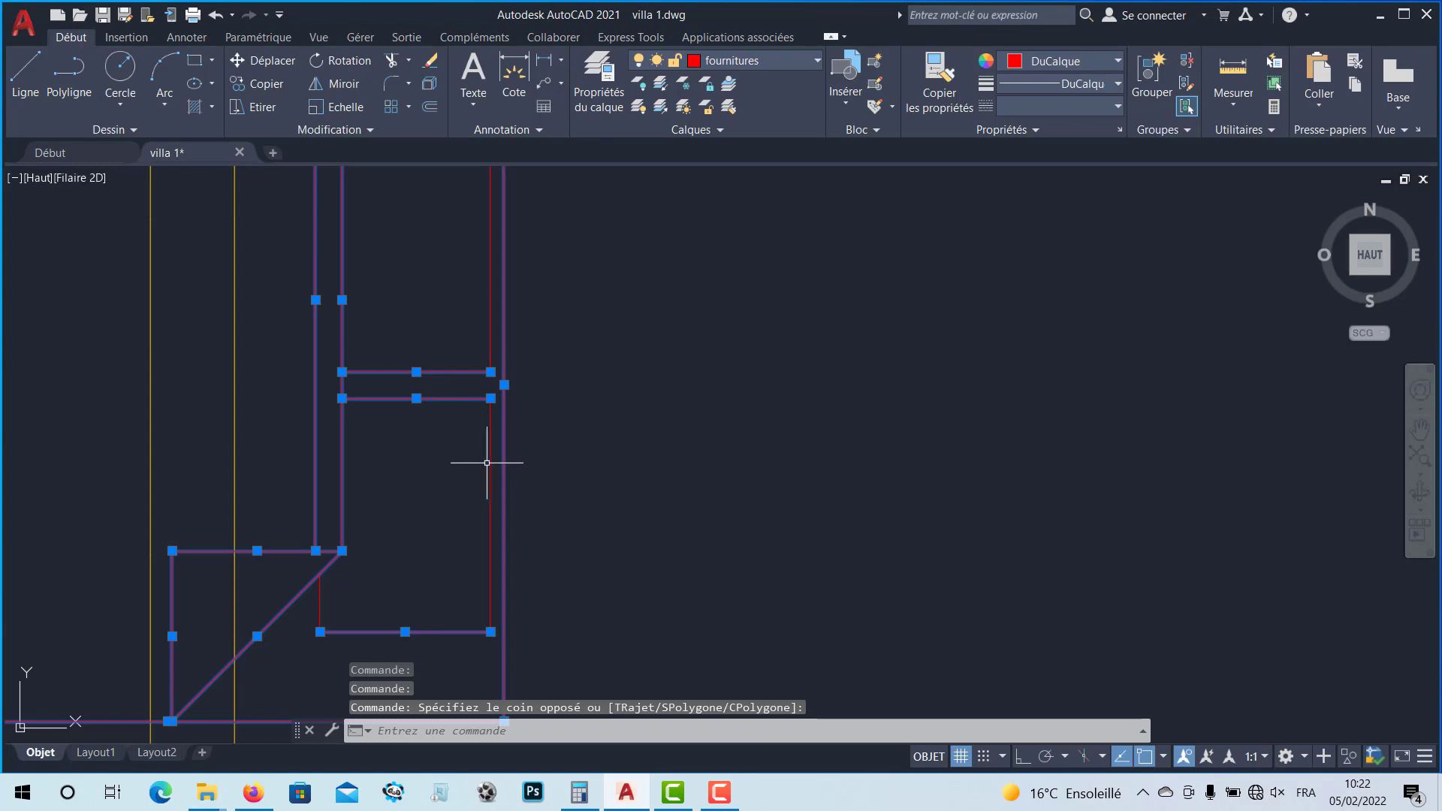
pyautogui.click(487, 440)
pyautogui.click(490, 323)
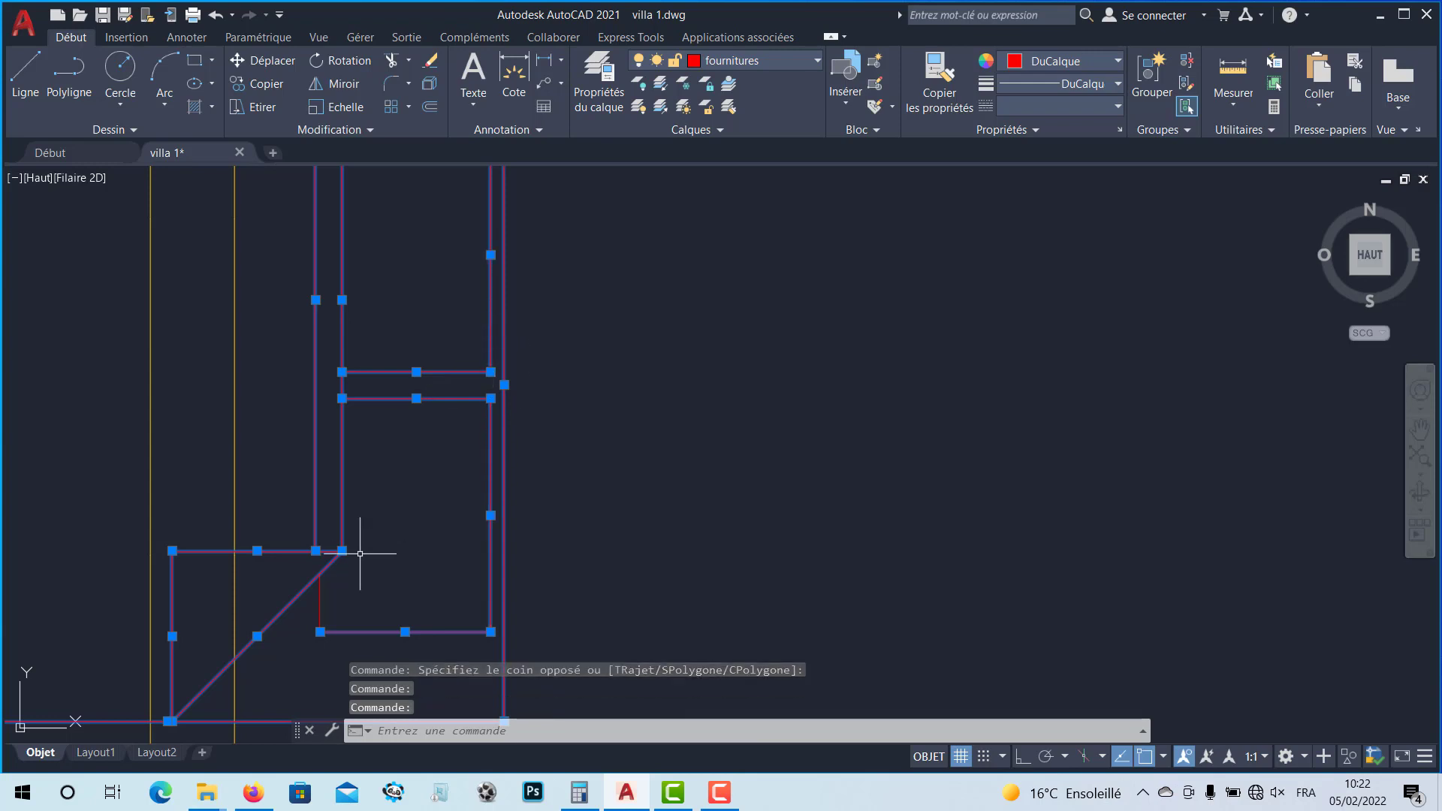
pyautogui.click(320, 602)
pyautogui.scroll(-3, 386, 547)
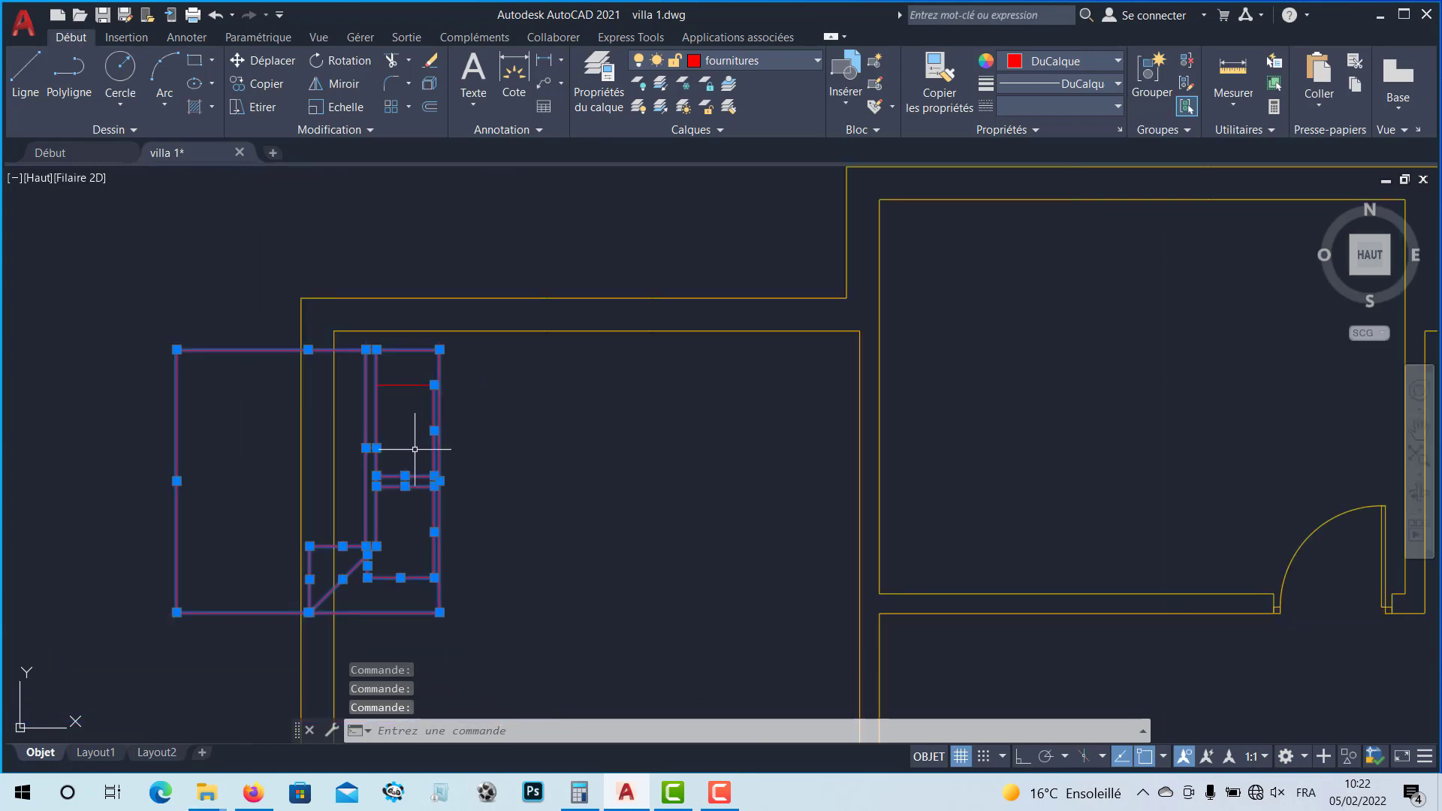
pyautogui.moveTo(427, 466); pyautogui.dragTo(437, 411, button='middle')
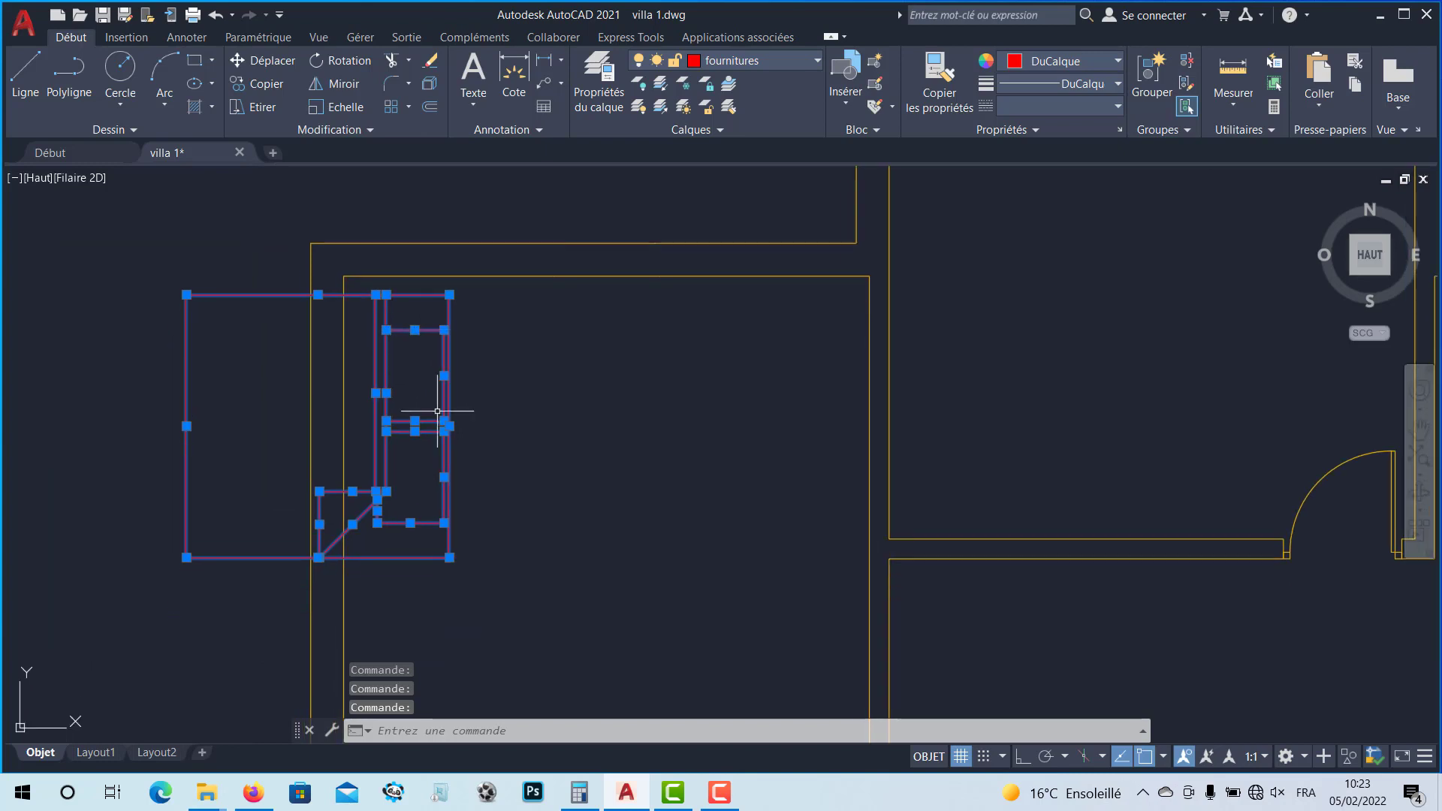
pyautogui.click(263, 60)
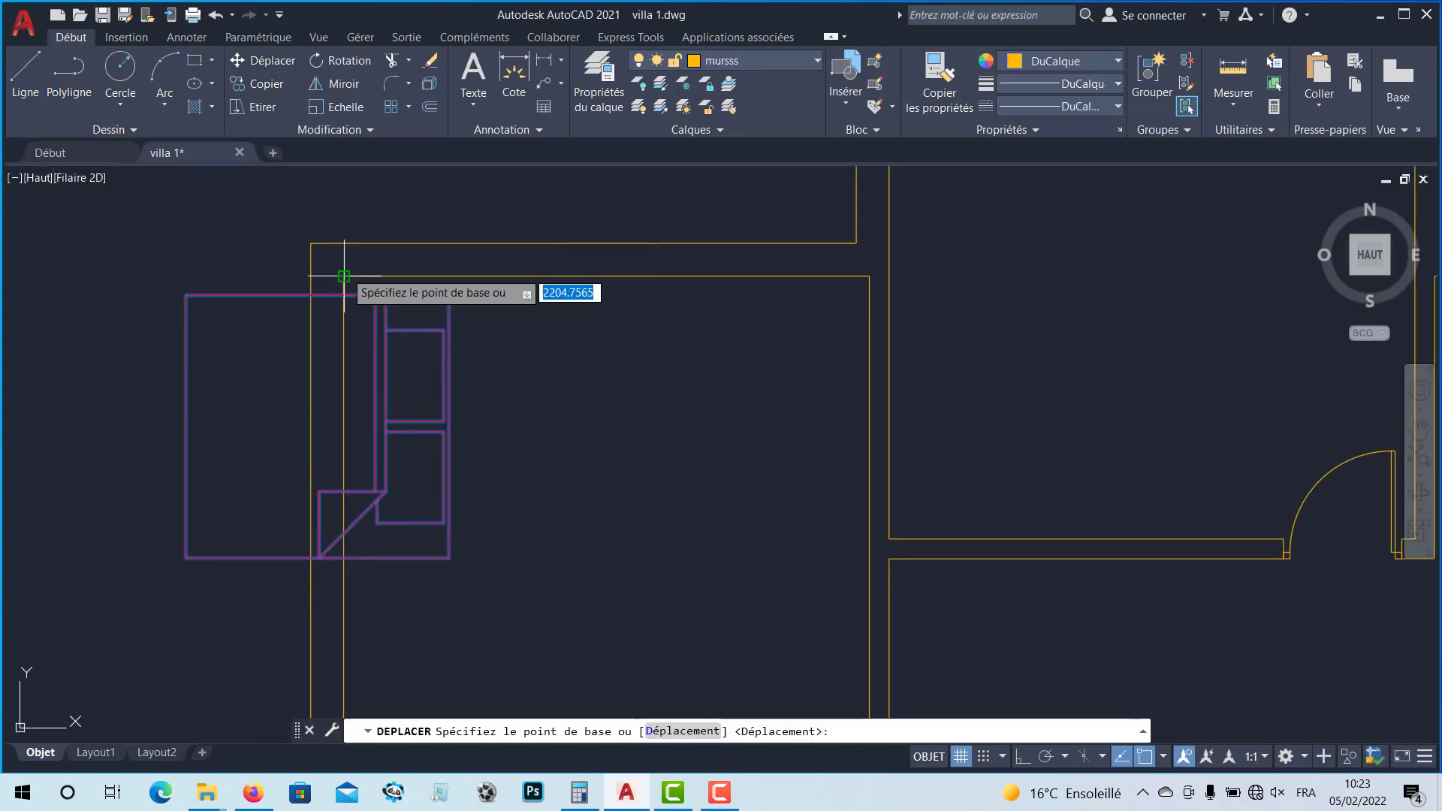
pyautogui.click(449, 558)
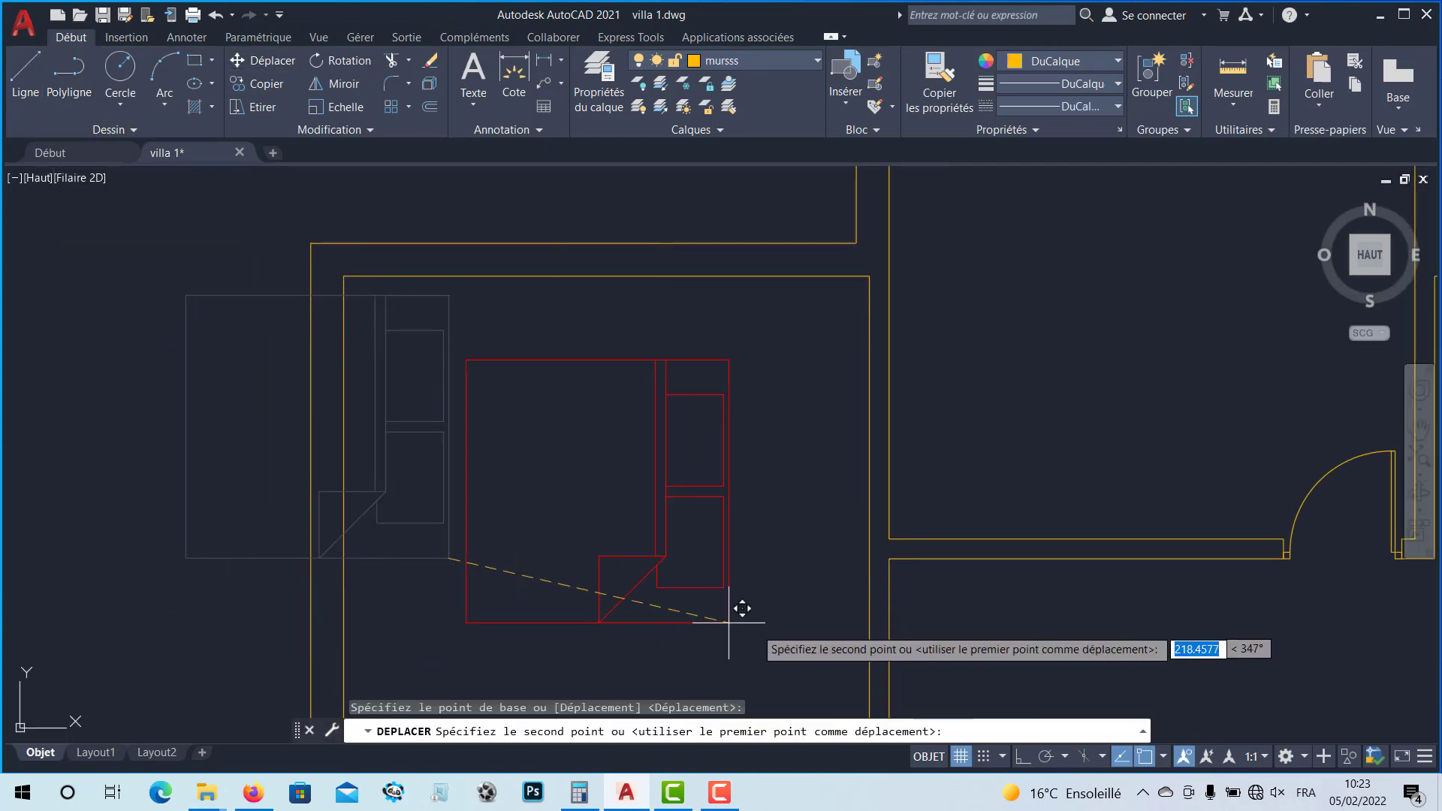
pyautogui.click(810, 603)
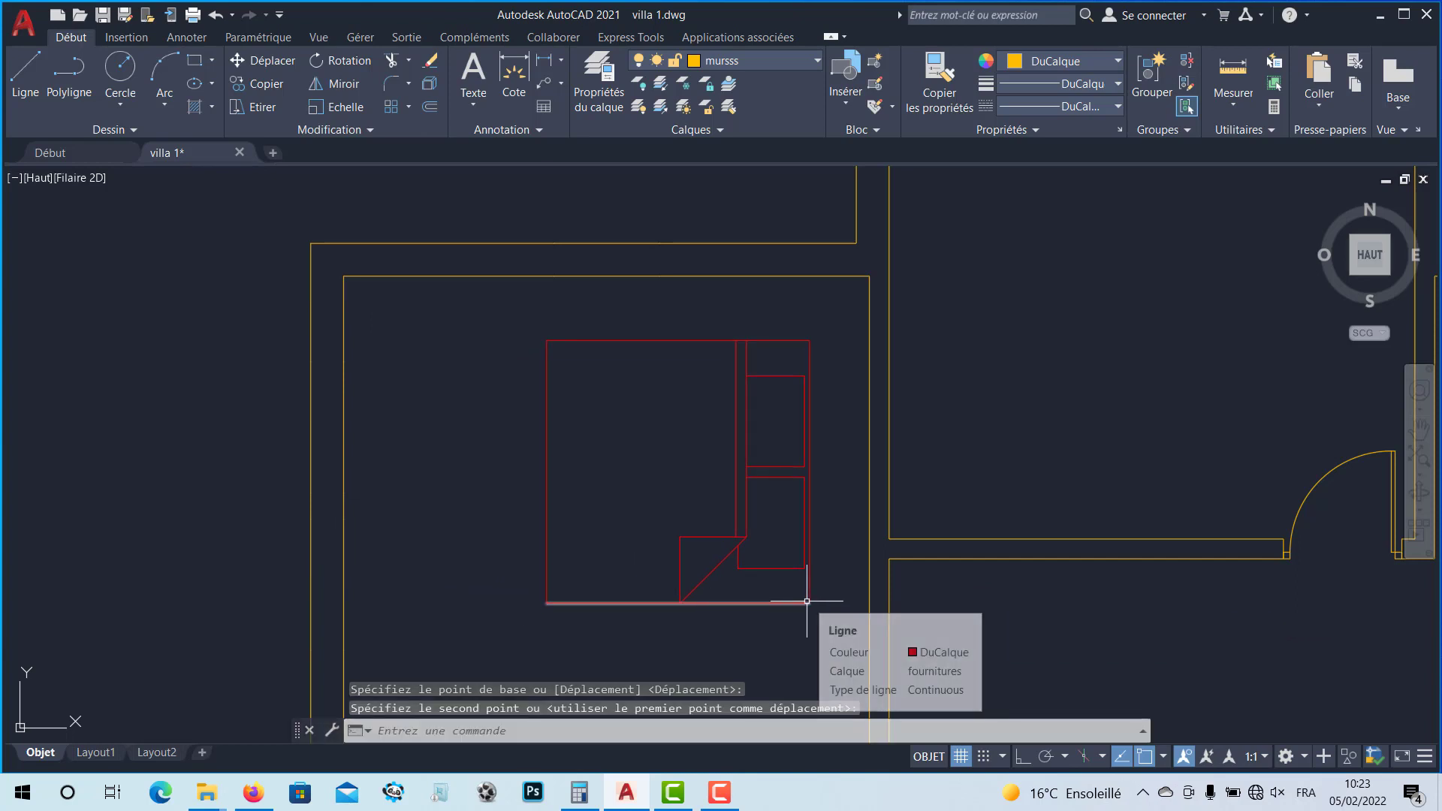
# Step: Try to mirror the bed across its left edge with the source objects erased, and undo the mirror
pyautogui.scroll(-5, 805, 601)
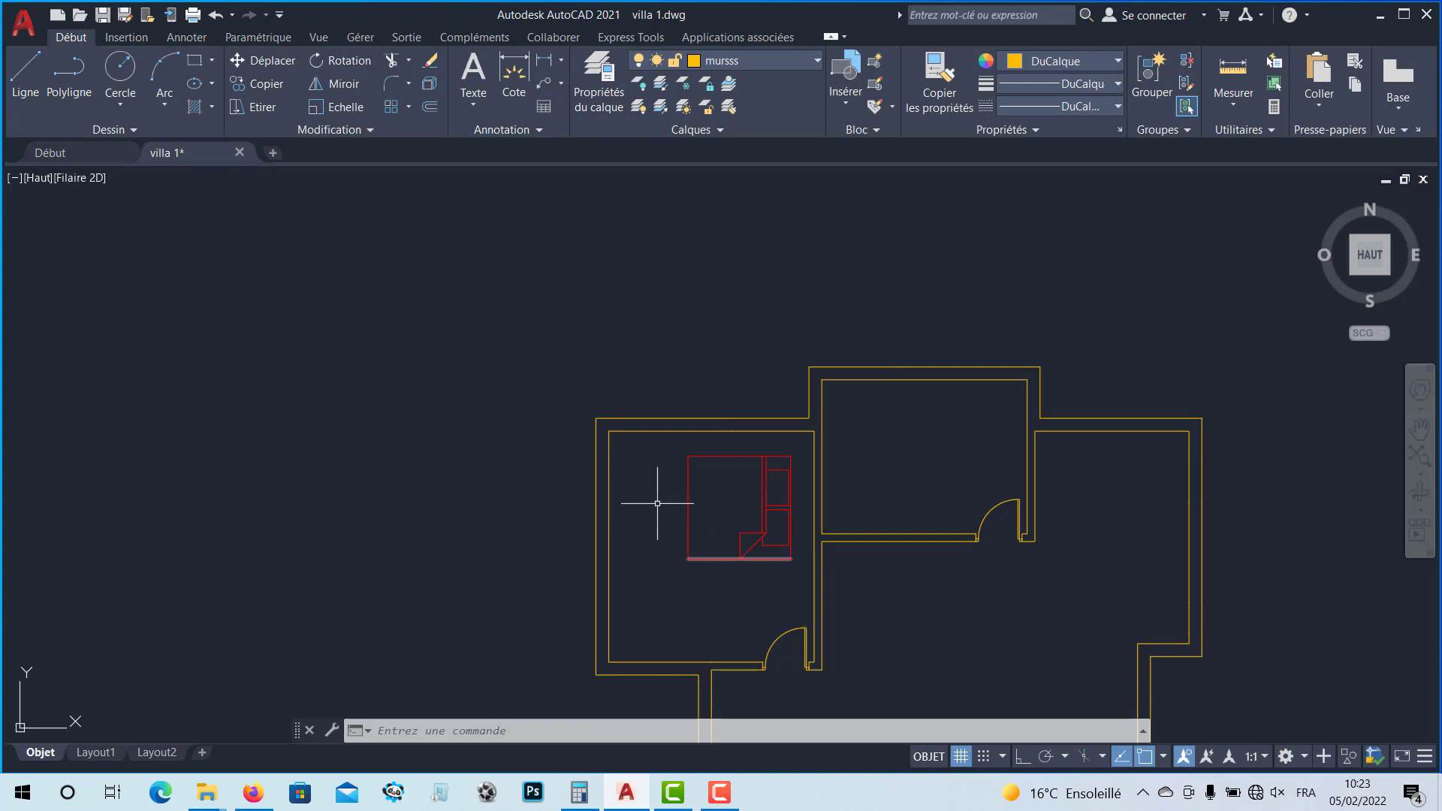
pyautogui.click(344, 84)
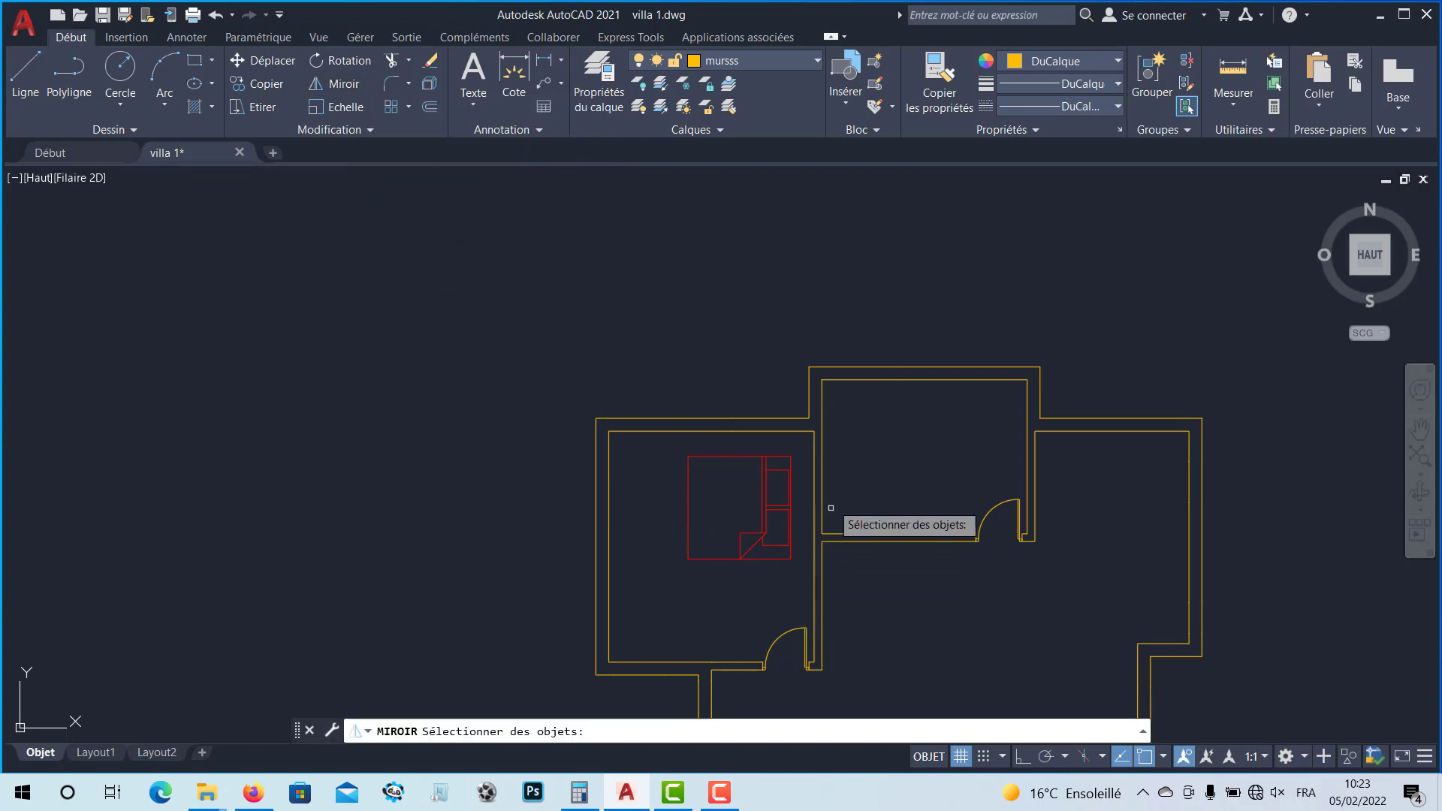
pyautogui.click(799, 446)
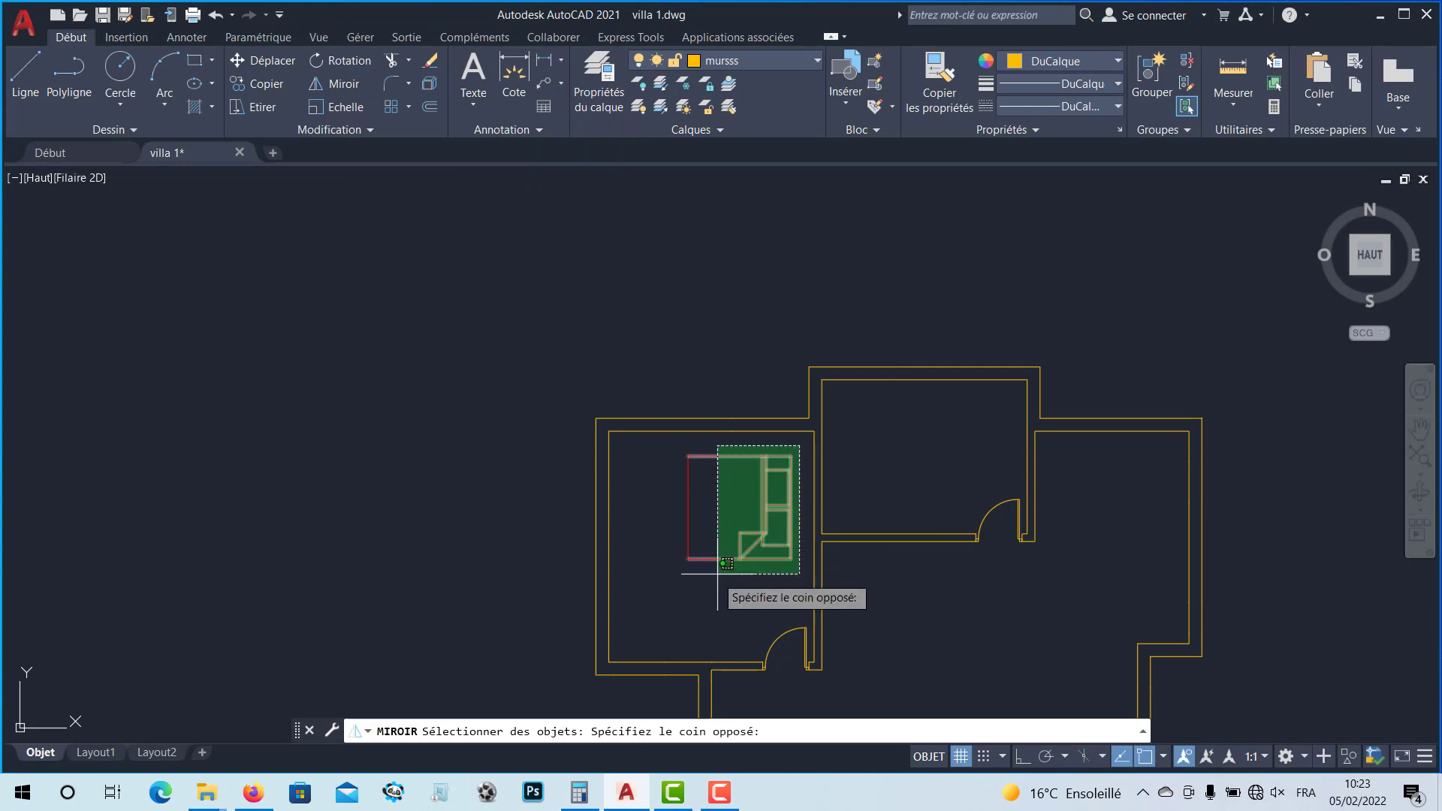
pyautogui.click(672, 584)
pyautogui.press('Return')
pyautogui.scroll(1, 696, 579)
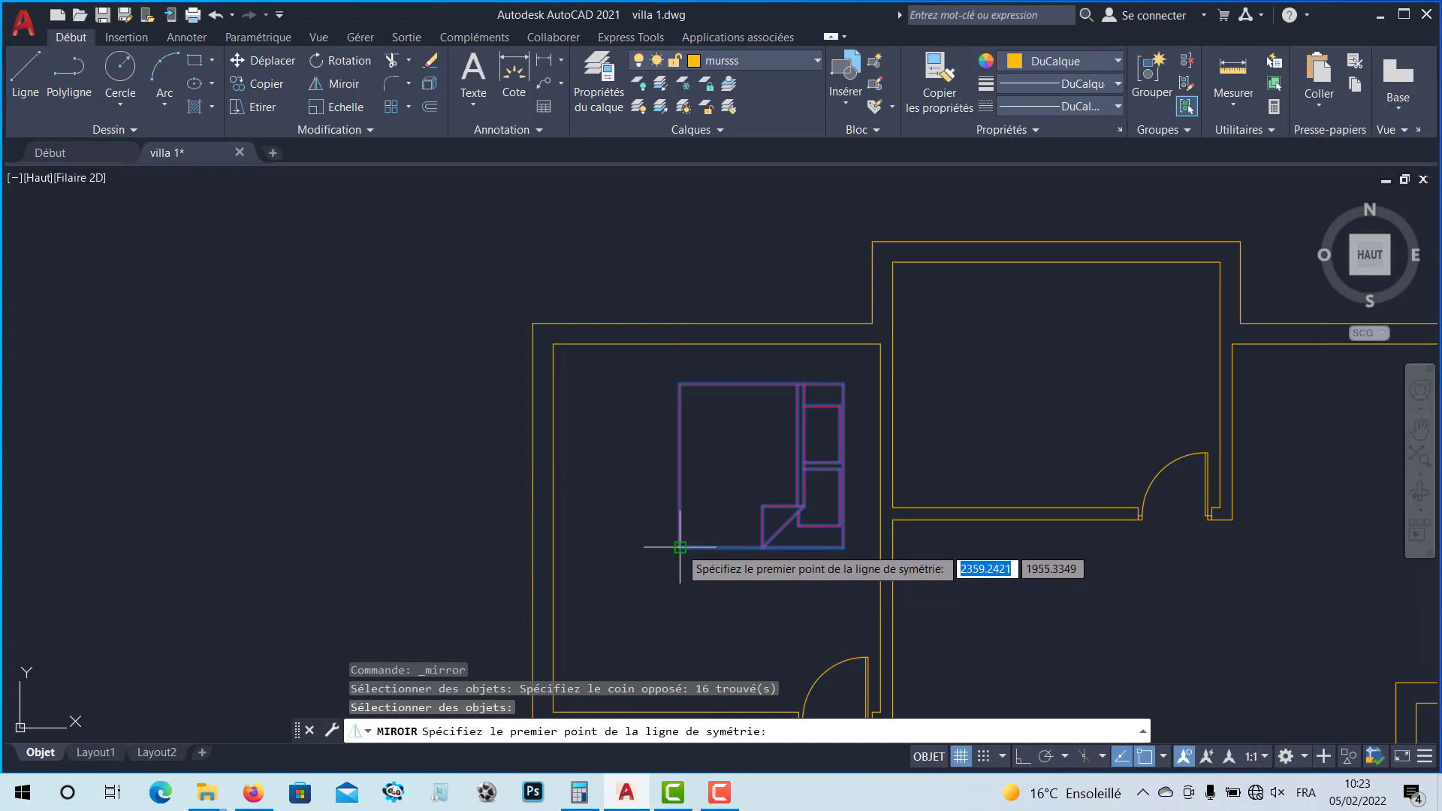
pyautogui.click(680, 547)
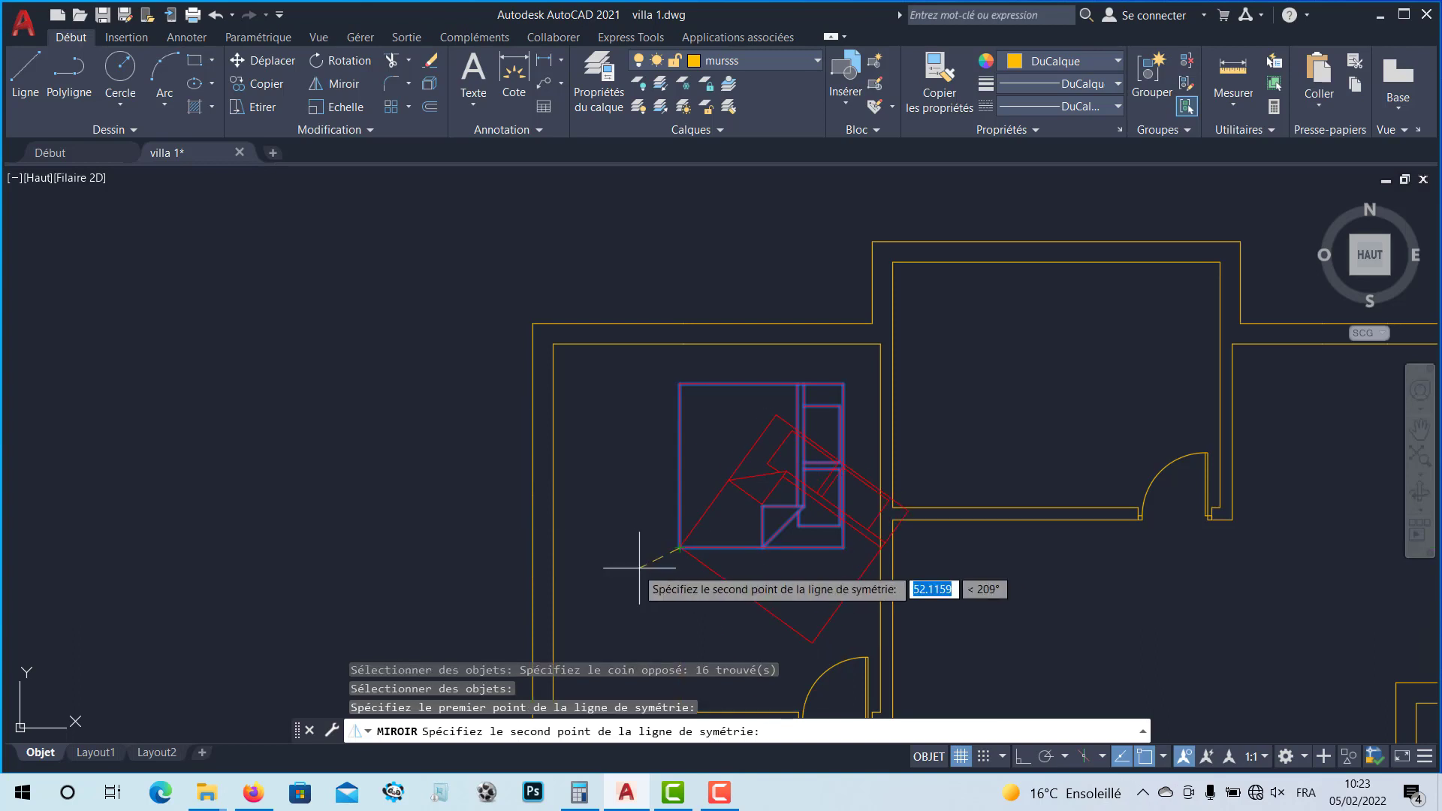
pyautogui.click(680, 384)
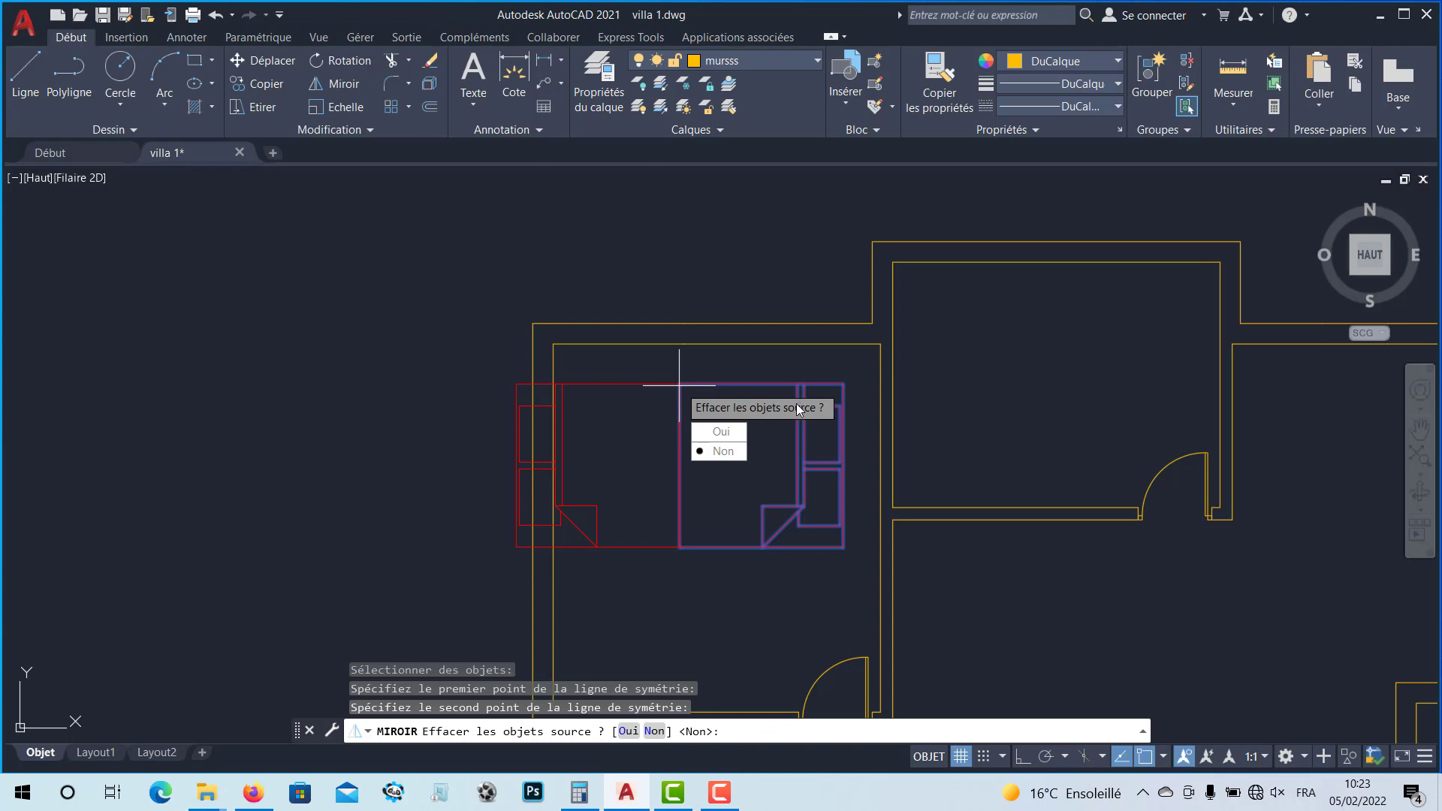
pyautogui.click(723, 433)
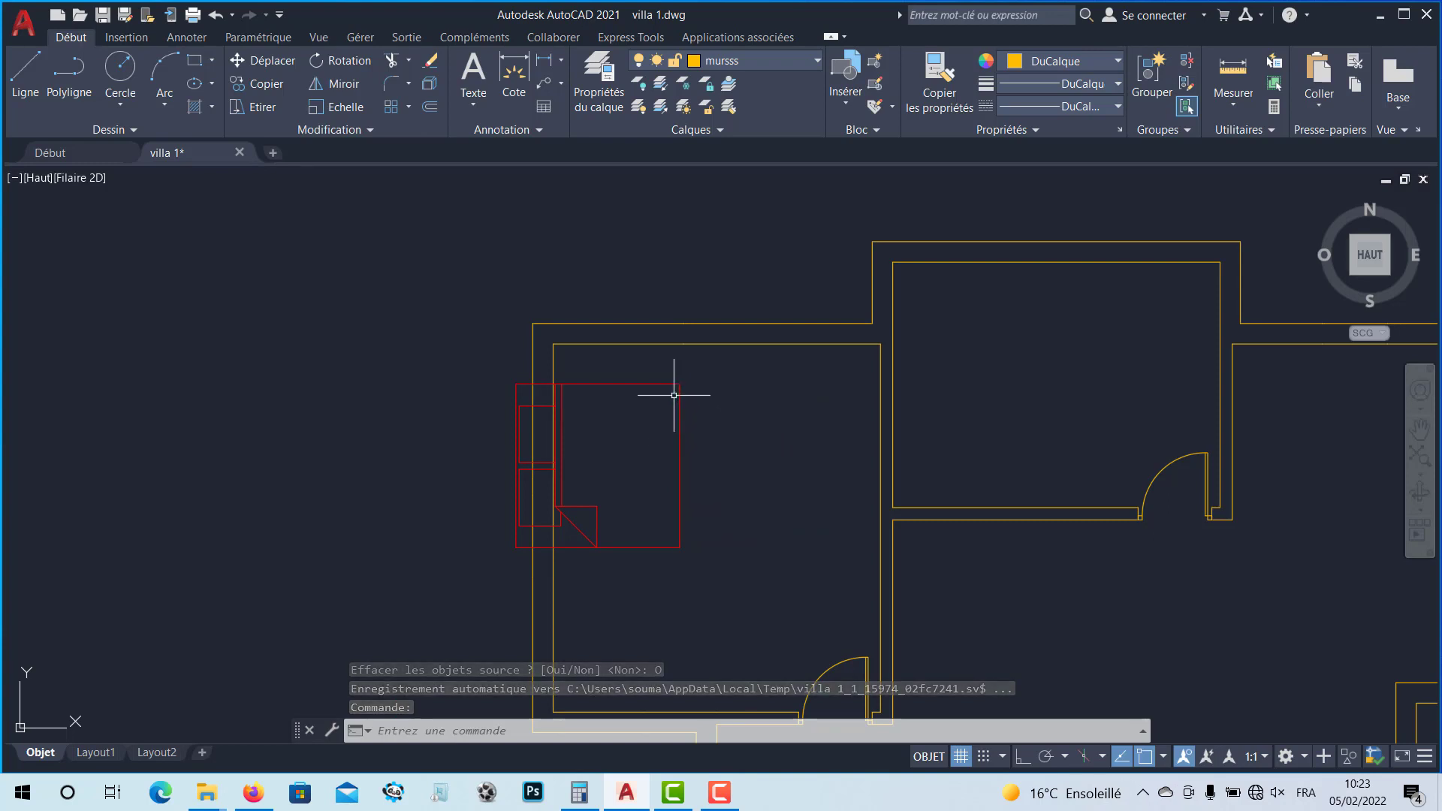
pyautogui.hotkey('ctrl', 'z')
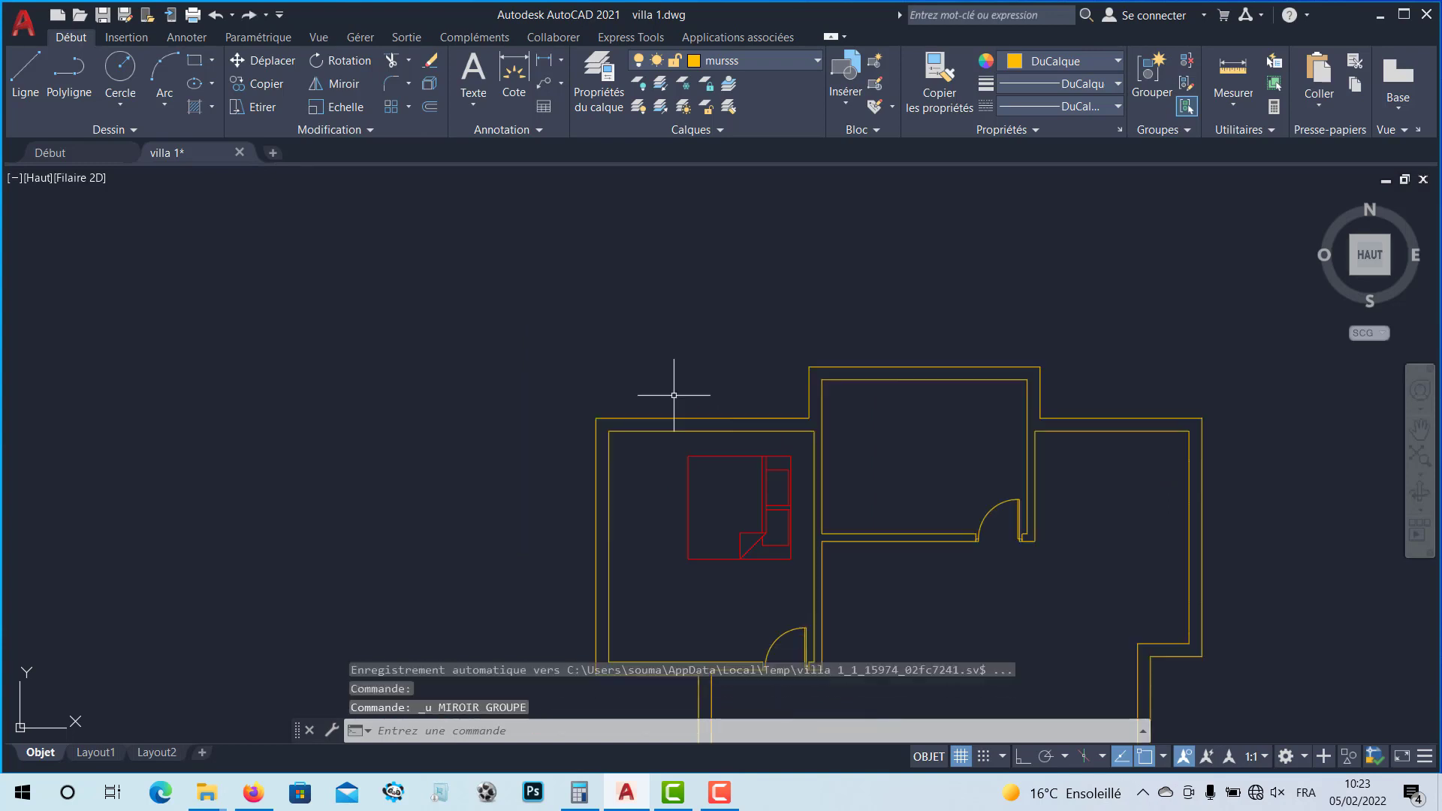
# Step: Select the whole bed and start mirroring it again
pyautogui.click(802, 453)
pyautogui.click(624, 591)
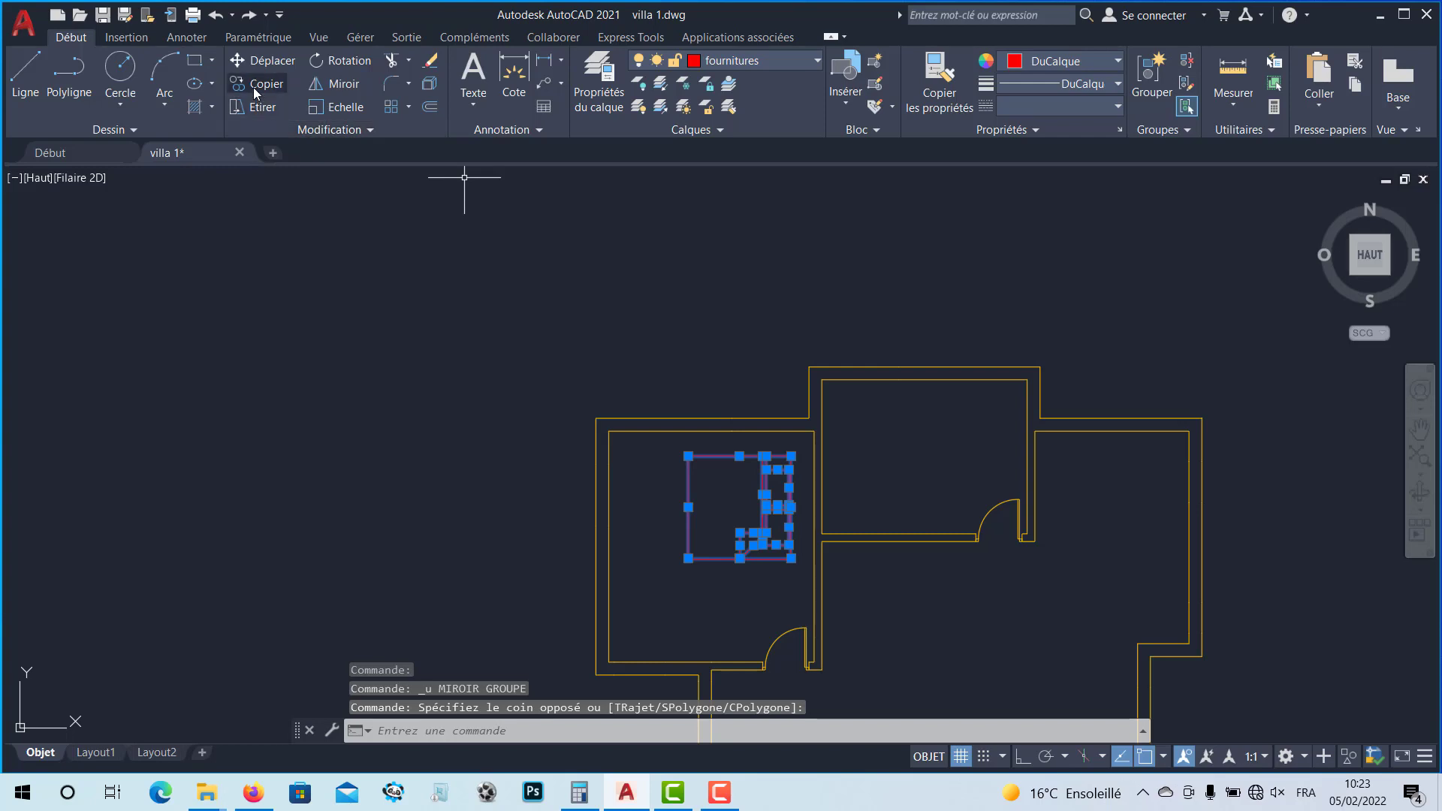
pyautogui.click(312, 84)
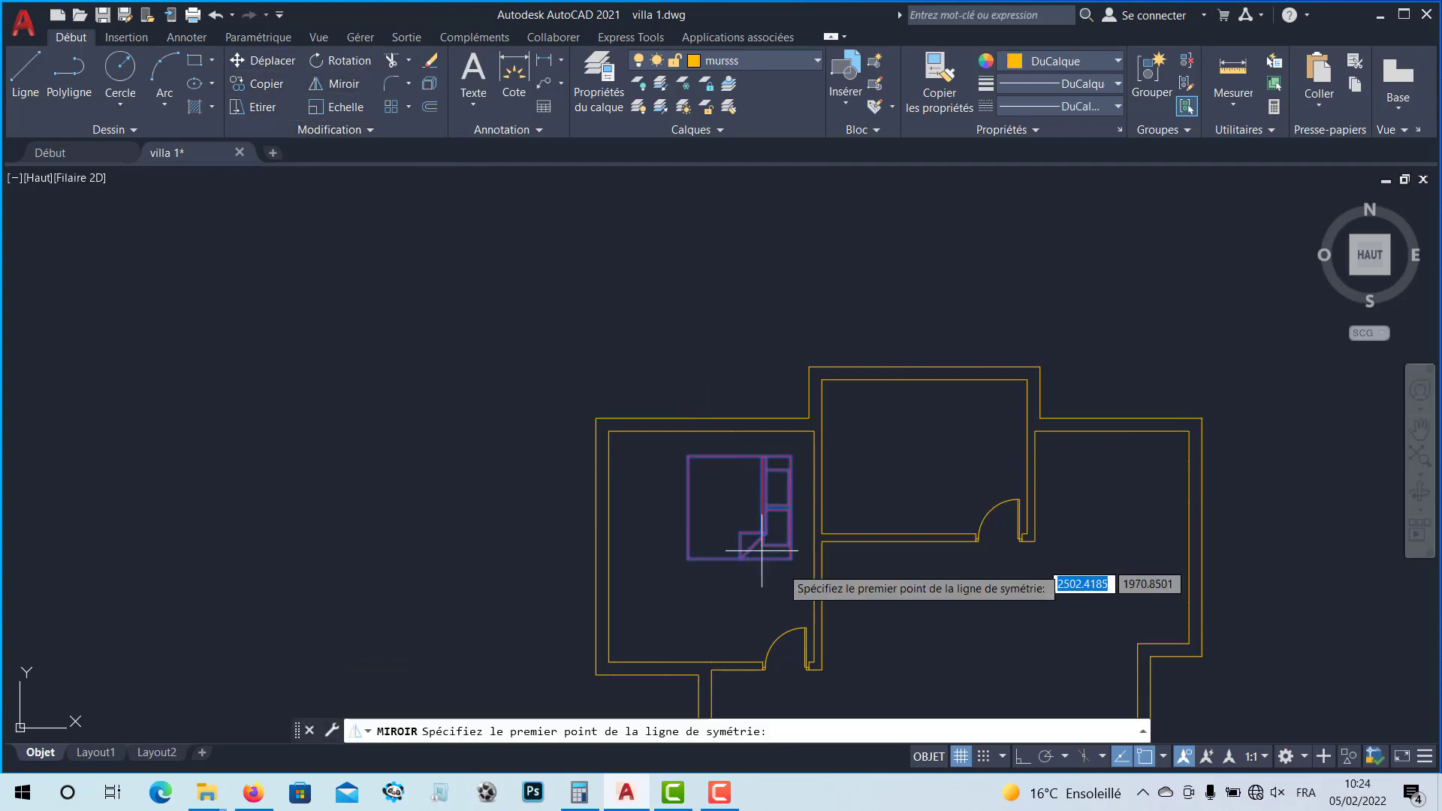